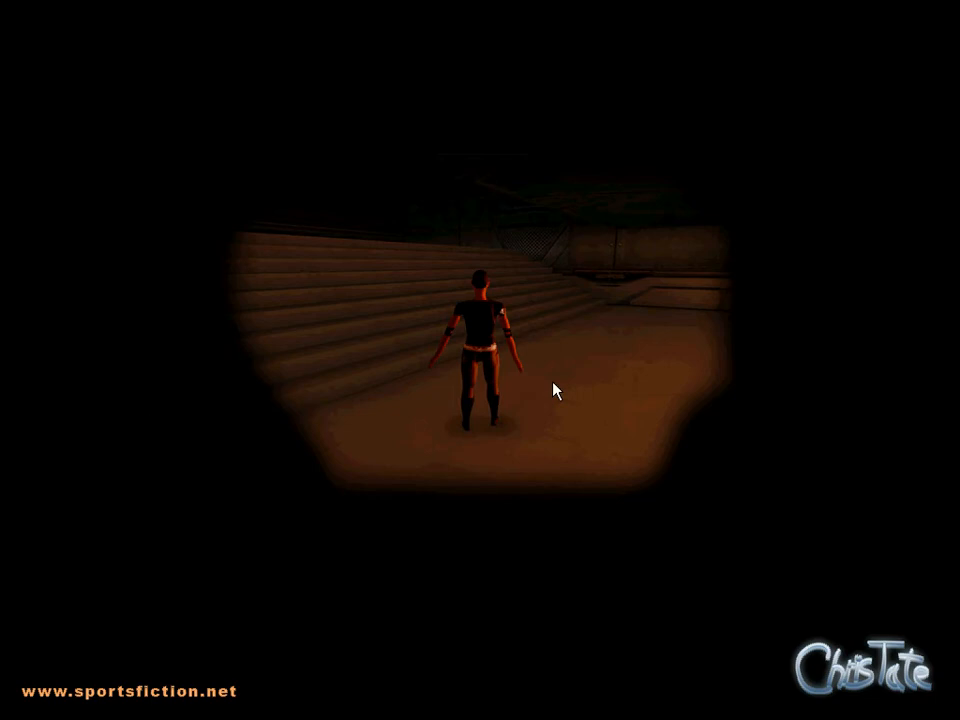
Look over the Triani West street scene, selecting the raised road divider and the tiled patio in an enlarged perspective view
{"action": "key", "text": "Escape"}
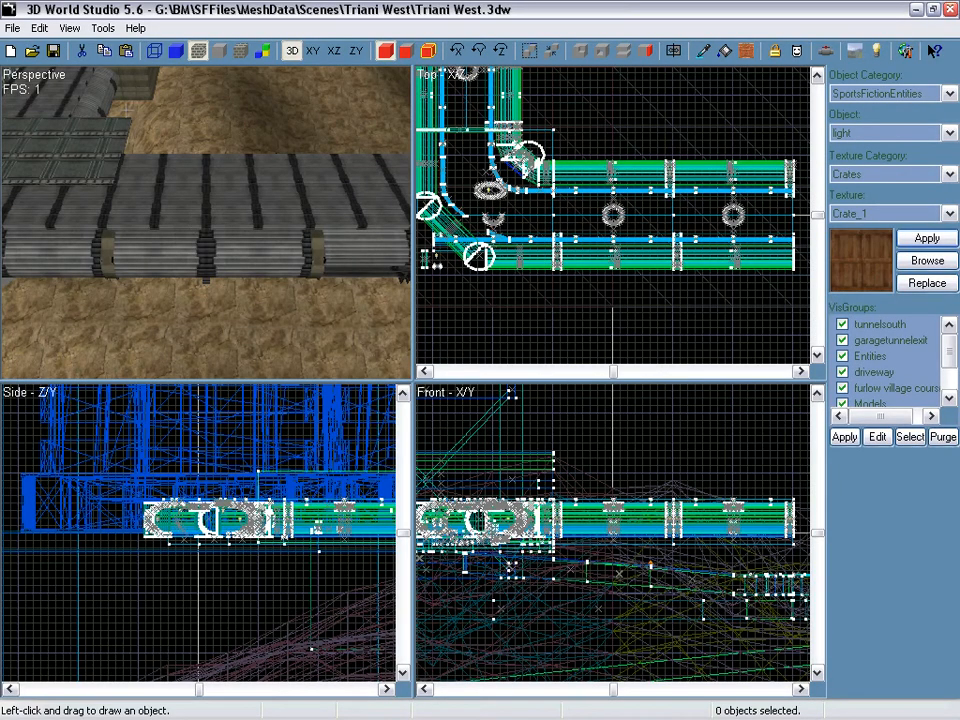
{"action": "right_click_drag", "start_coordinate": [127, 107], "coordinate": [276, 310]}
{"action": "right_click_drag", "start_coordinate": [168, 211], "coordinate": [152, 235]}
{"action": "right_click_drag", "start_coordinate": [319, 150], "coordinate": [208, 223]}
{"action": "left_click", "coordinate": [207, 224]}
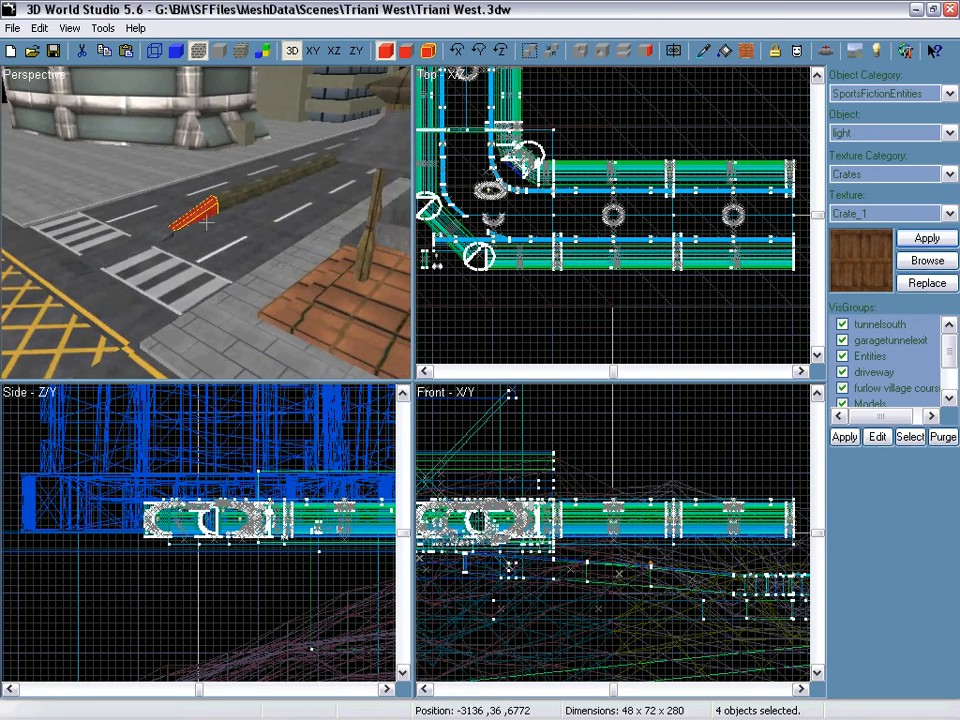
{"action": "key", "text": "Return"}
{"action": "left_click", "coordinate": [648, 508]}
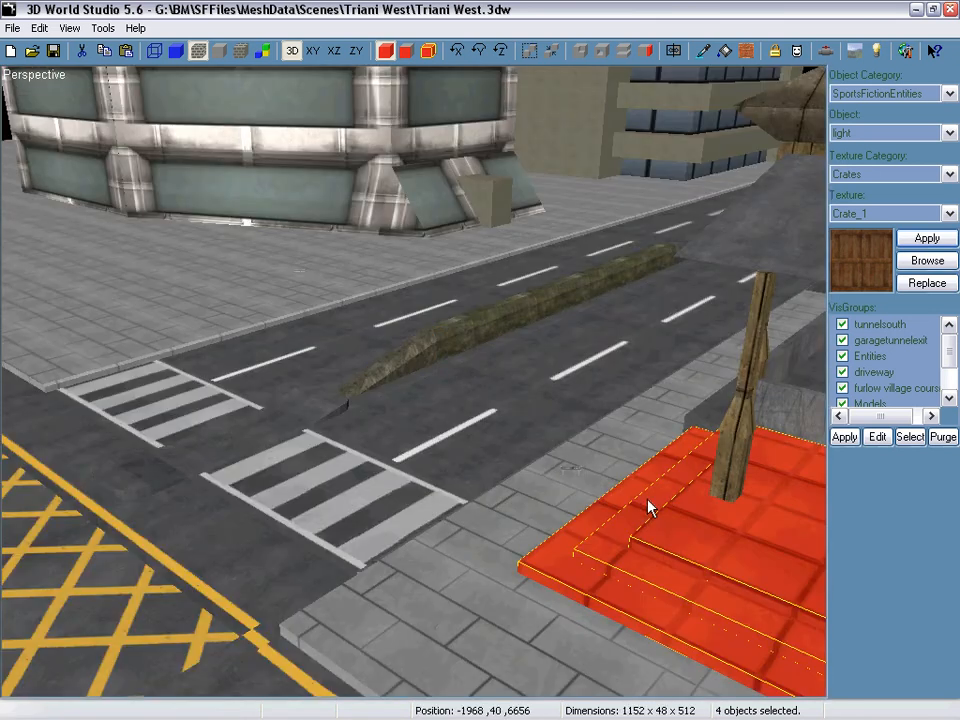
Examine the scene's grouped structures around the patio, selecting its canopy roof and the stone-walled building across the street
{"action": "right_click_drag", "start_coordinate": [416, 390], "coordinate": [273, 556]}
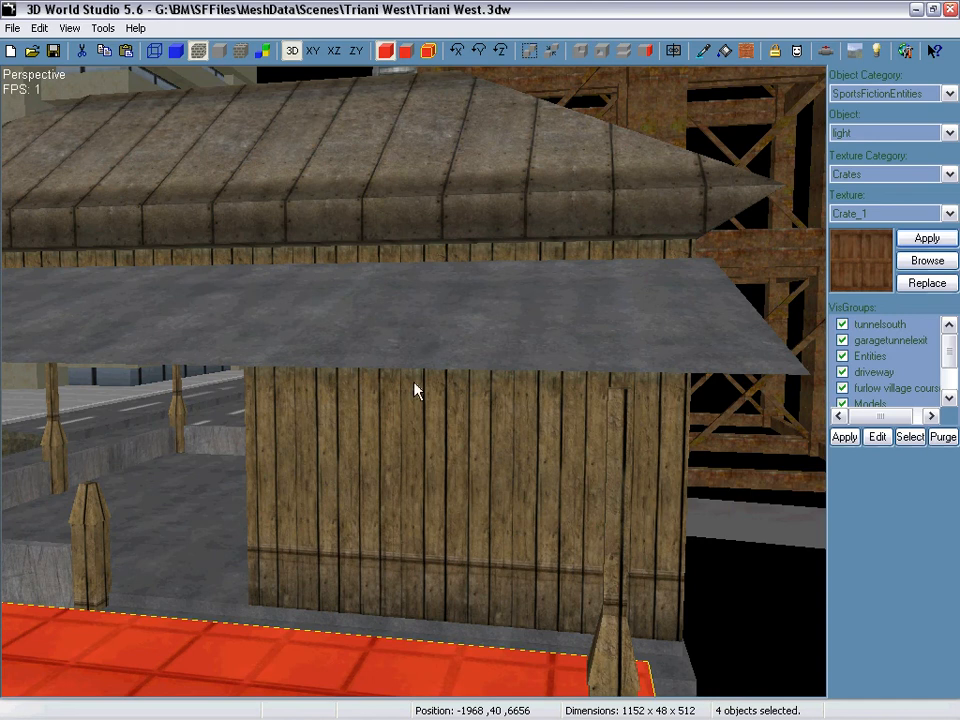
{"action": "right_click_drag", "start_coordinate": [414, 388], "coordinate": [427, 368]}
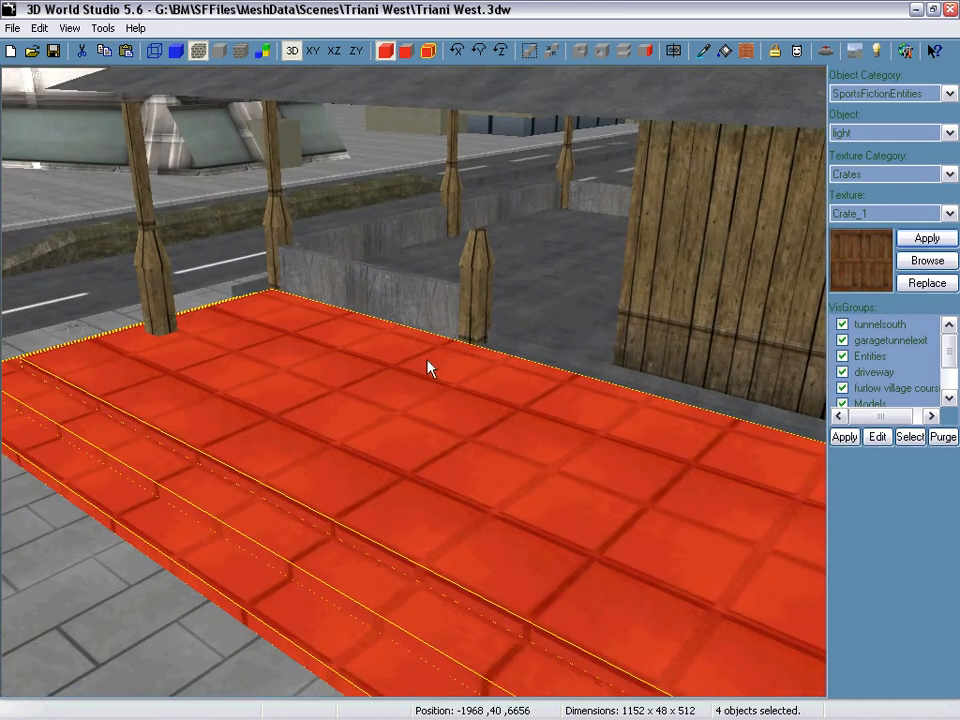
{"action": "left_click", "coordinate": [466, 325]}
{"action": "left_click", "coordinate": [366, 89]}
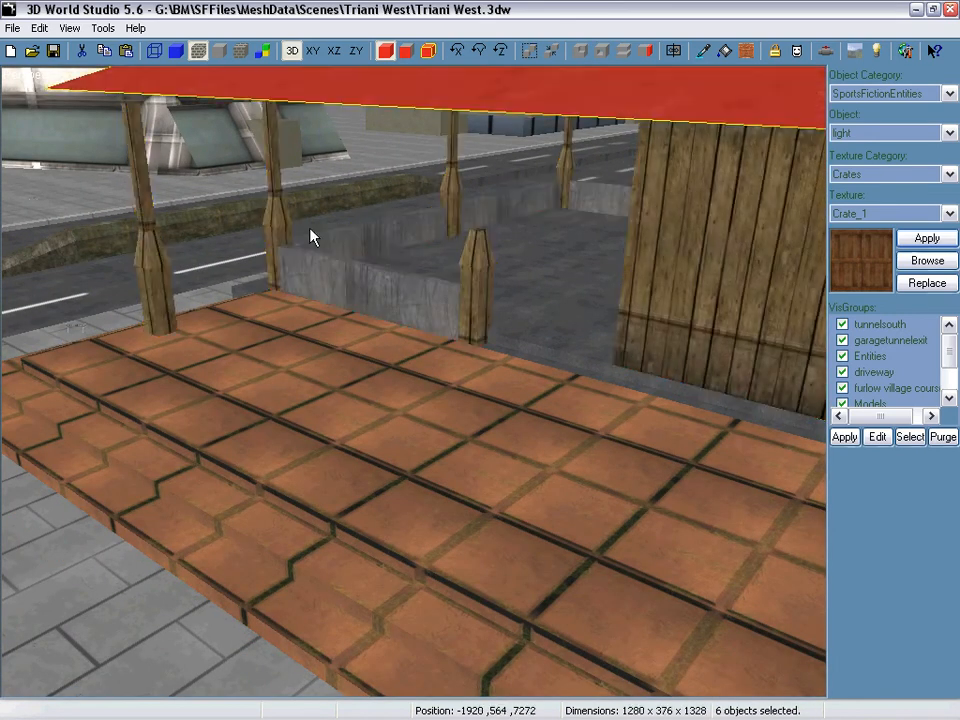
{"action": "right_click_drag", "start_coordinate": [197, 315], "coordinate": [343, 369]}
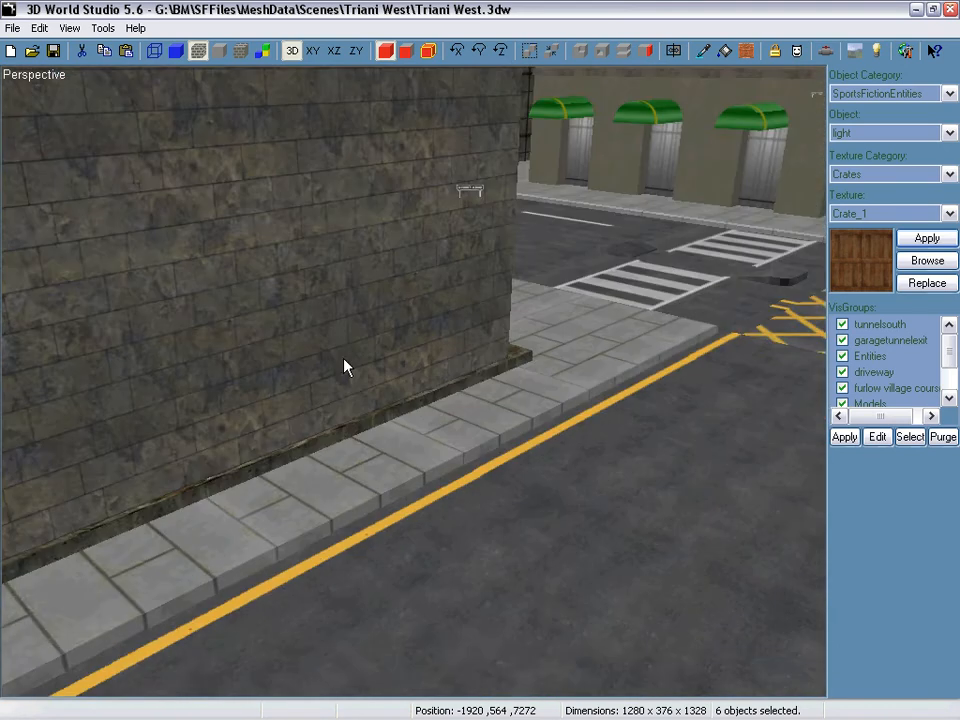
{"action": "left_click", "coordinate": [416, 388]}
{"action": "right_click_drag", "start_coordinate": [416, 388], "coordinate": [415, 384]}
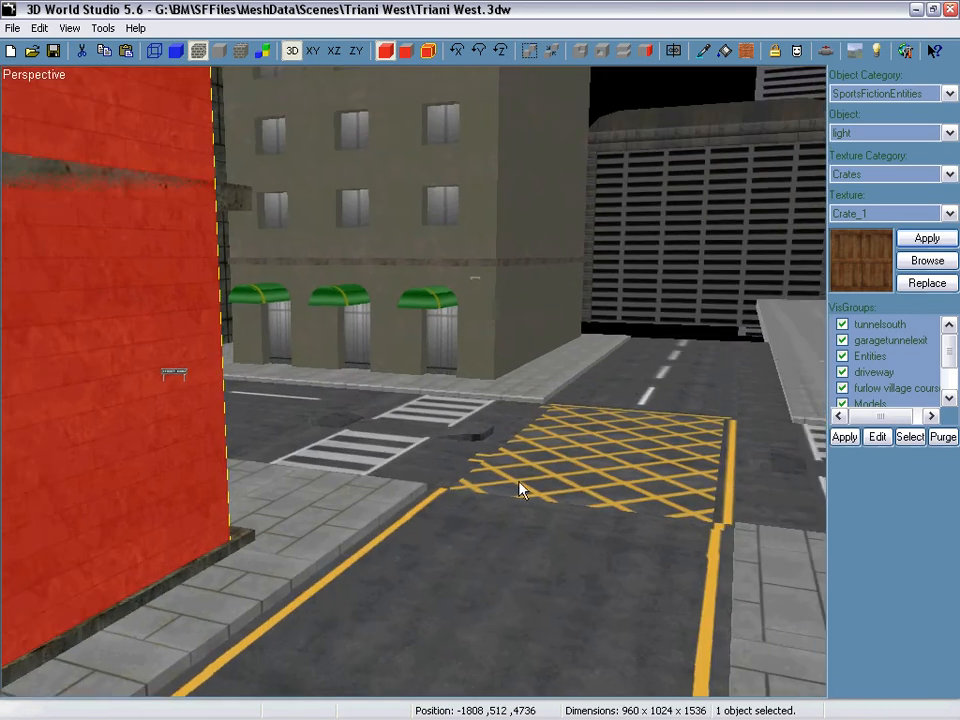
{"action": "right_click_drag", "start_coordinate": [519, 483], "coordinate": [448, 266]}
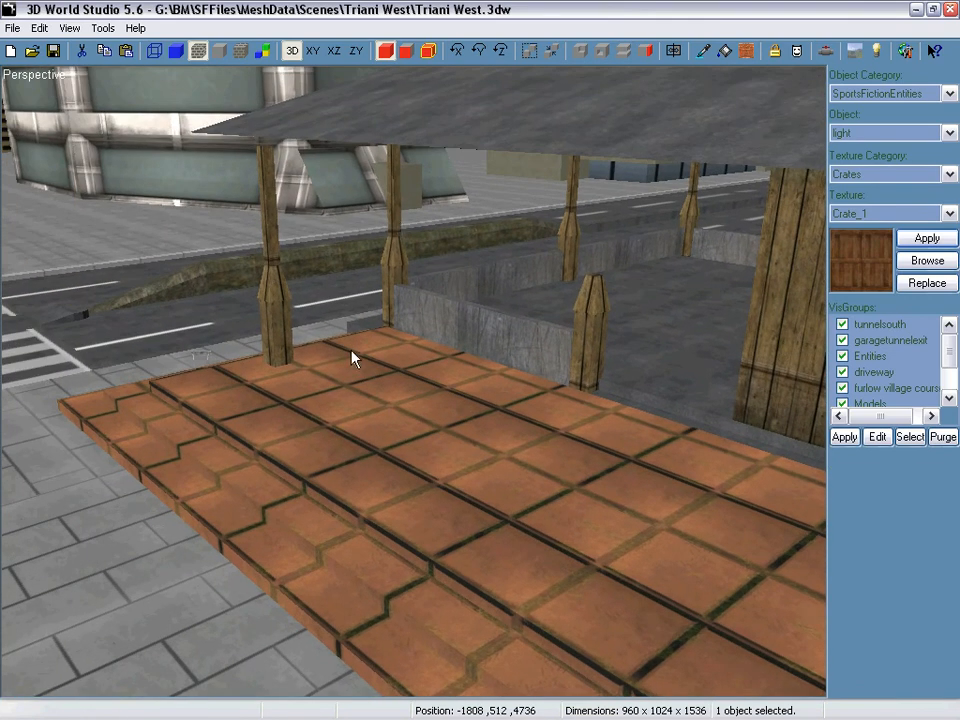
Preview the patio scene in lit textured, lighting-only, textured, solid and wireframe display modes
{"action": "left_click", "coordinate": [243, 52]}
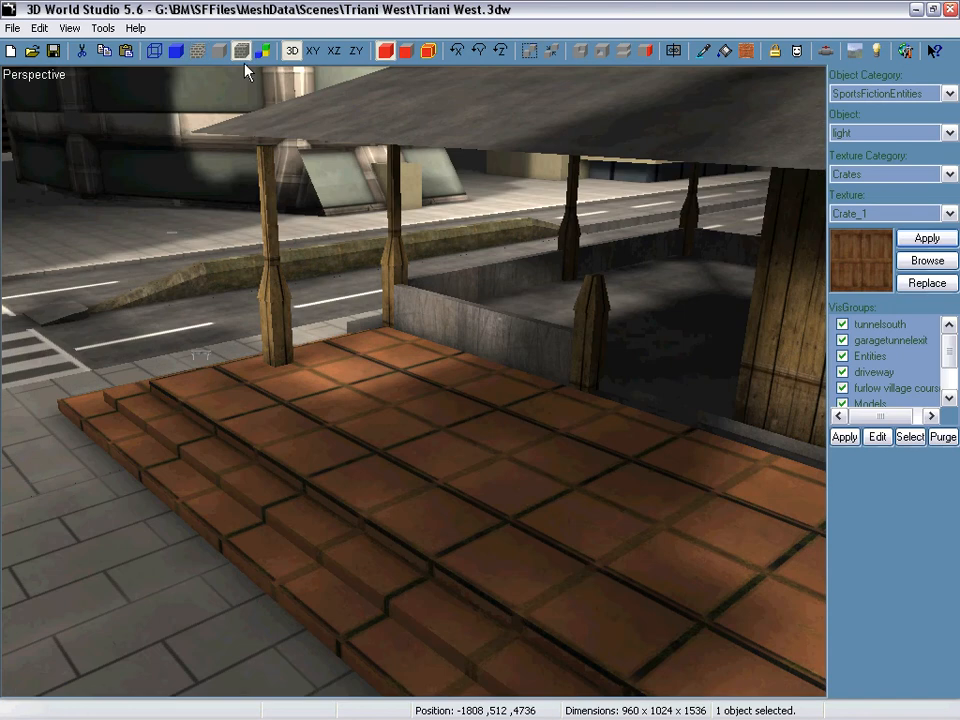
{"action": "left_click", "coordinate": [226, 57]}
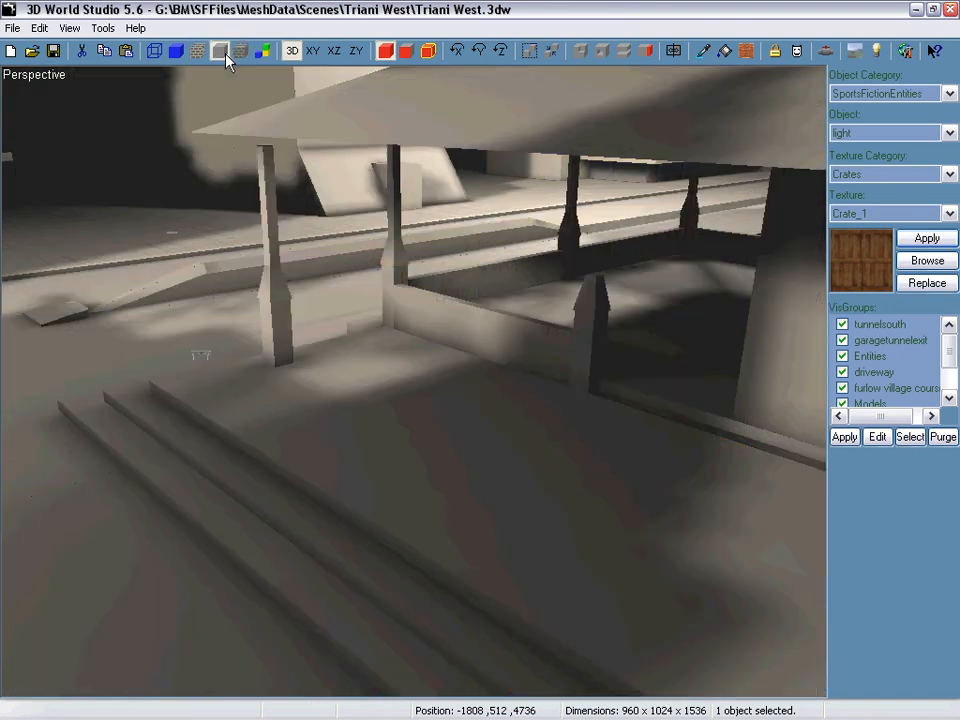
{"action": "left_click", "coordinate": [198, 55]}
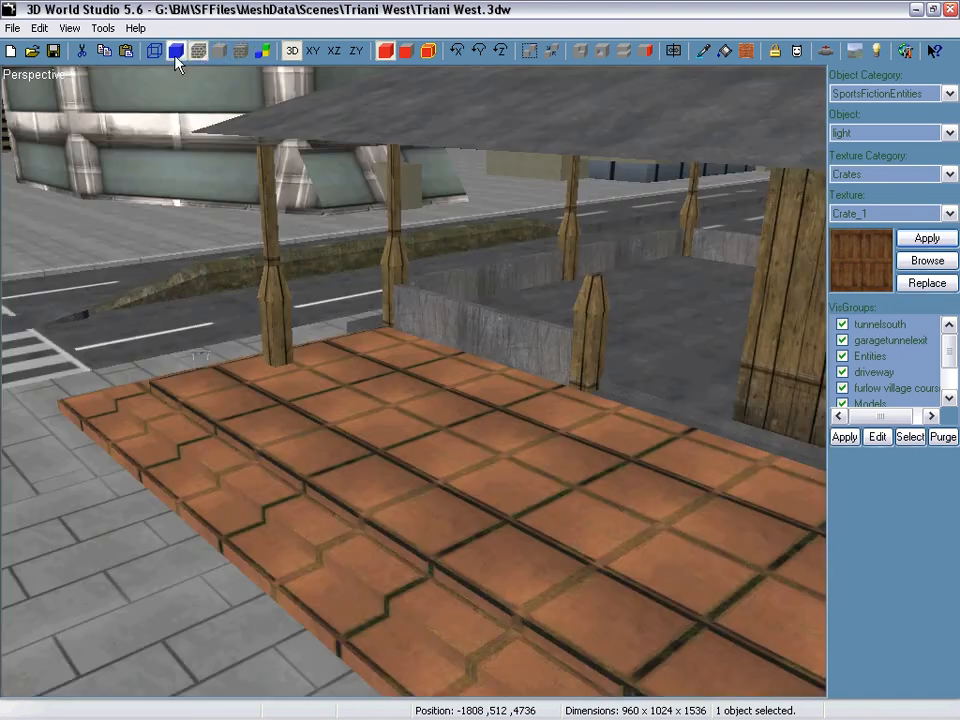
{"action": "left_click", "coordinate": [176, 57]}
{"action": "left_click", "coordinate": [154, 52]}
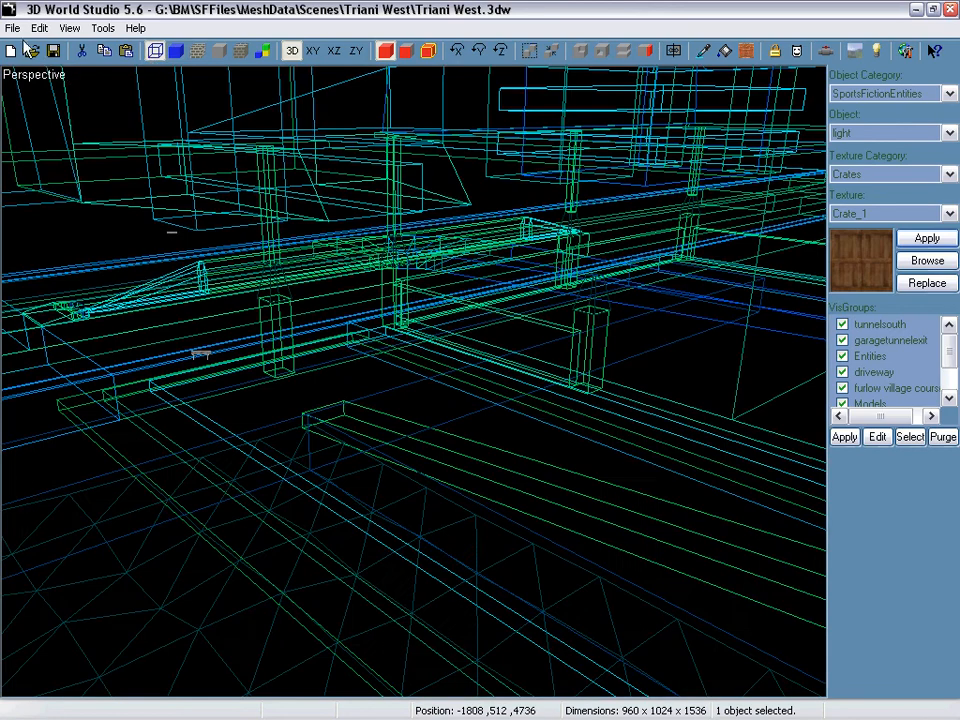
Start a new empty scene and set the top view's zoom to about 52%
{"action": "left_click", "coordinate": [12, 28]}
{"action": "left_click", "coordinate": [22, 48]}
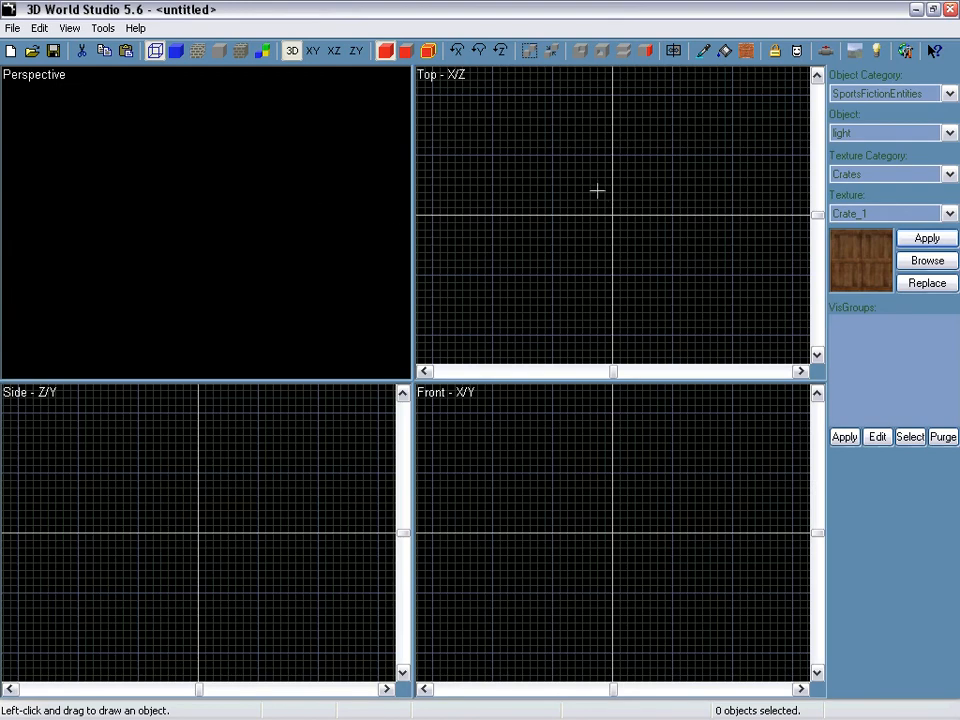
{"action": "scroll", "coordinate": [597, 190], "scroll_direction": "down", "scroll_amount": 5}
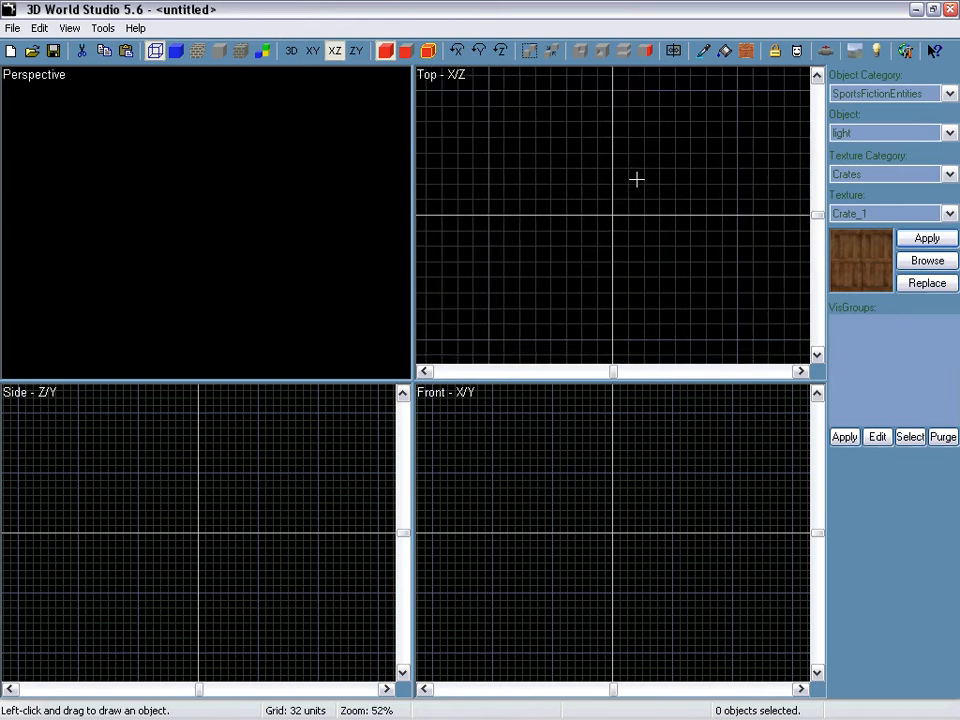
Draw a solid Box about 192 x 1024 x 160 units near the origin in the top view and centre it closer to the horizontal axis
{"action": "left_click", "coordinate": [859, 94]}
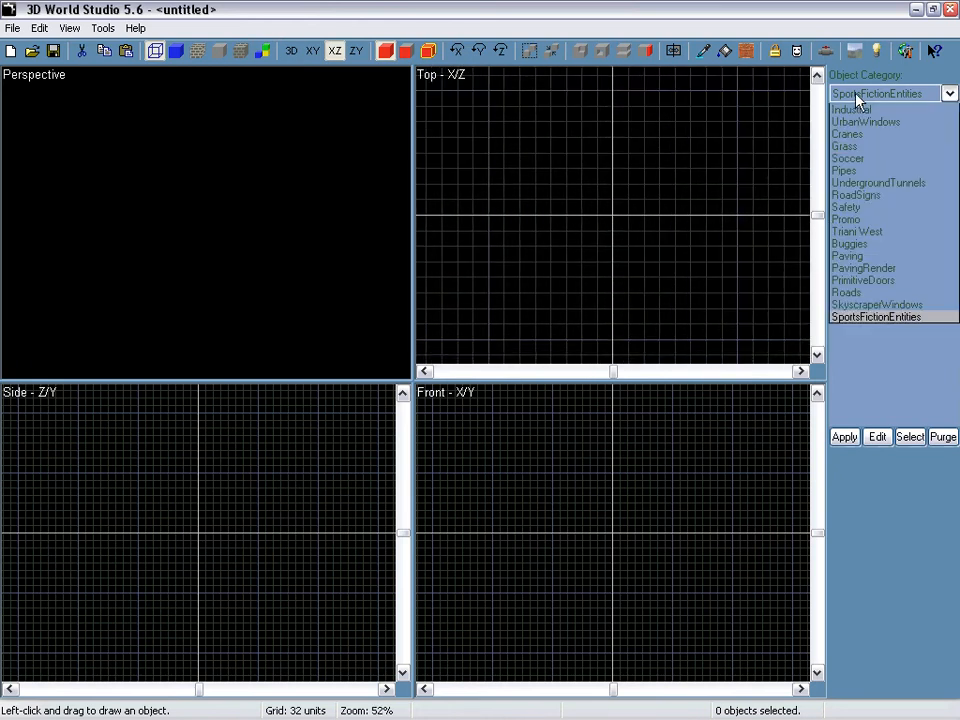
{"action": "left_click", "coordinate": [857, 113]}
{"action": "left_click", "coordinate": [858, 133]}
{"action": "left_click", "coordinate": [850, 148]}
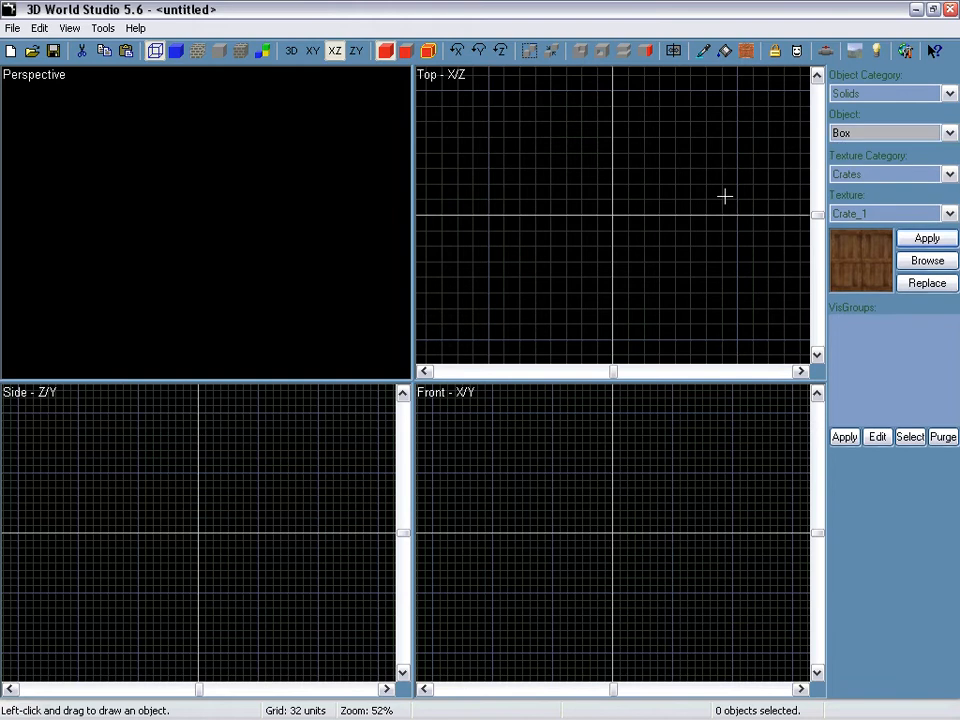
{"action": "left_click_drag", "start_coordinate": [567, 185], "coordinate": [654, 271]}
{"action": "key", "text": "Return"}
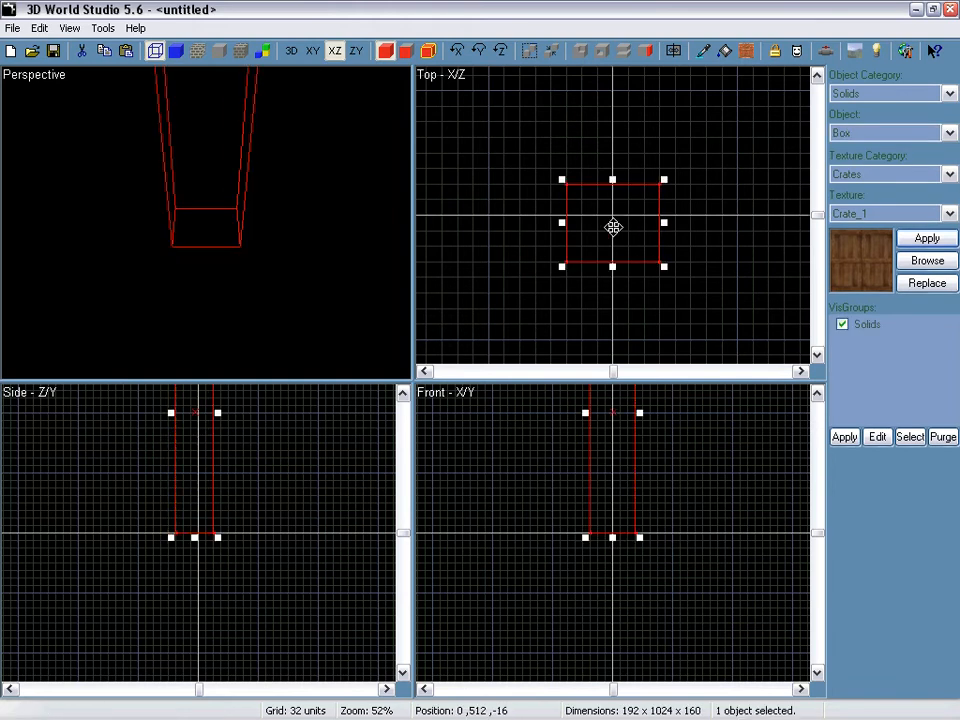
{"action": "left_click_drag", "start_coordinate": [613, 225], "coordinate": [613, 214]}
Draw two more boxes, each about 160 x 1024 x 160 units, one on either side of the first box in the top view
{"action": "left_click_drag", "start_coordinate": [457, 172], "coordinate": [543, 244]}
{"action": "key", "text": "Return"}
{"action": "left_click", "coordinate": [689, 177]}
{"action": "left_click_drag", "start_coordinate": [690, 178], "coordinate": [765, 240]}
{"action": "key", "text": "Return"}
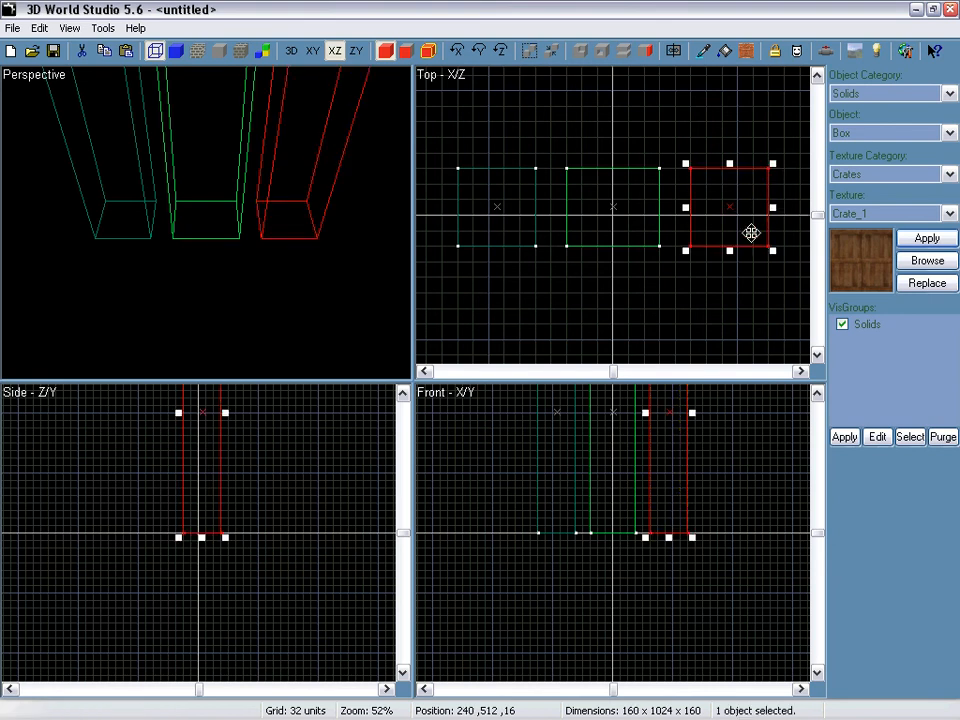
Draw a 12-sided Cylinder about 128 x 1024 x 96 units beyond the middle box in the top view
{"action": "left_click", "coordinate": [852, 133]}
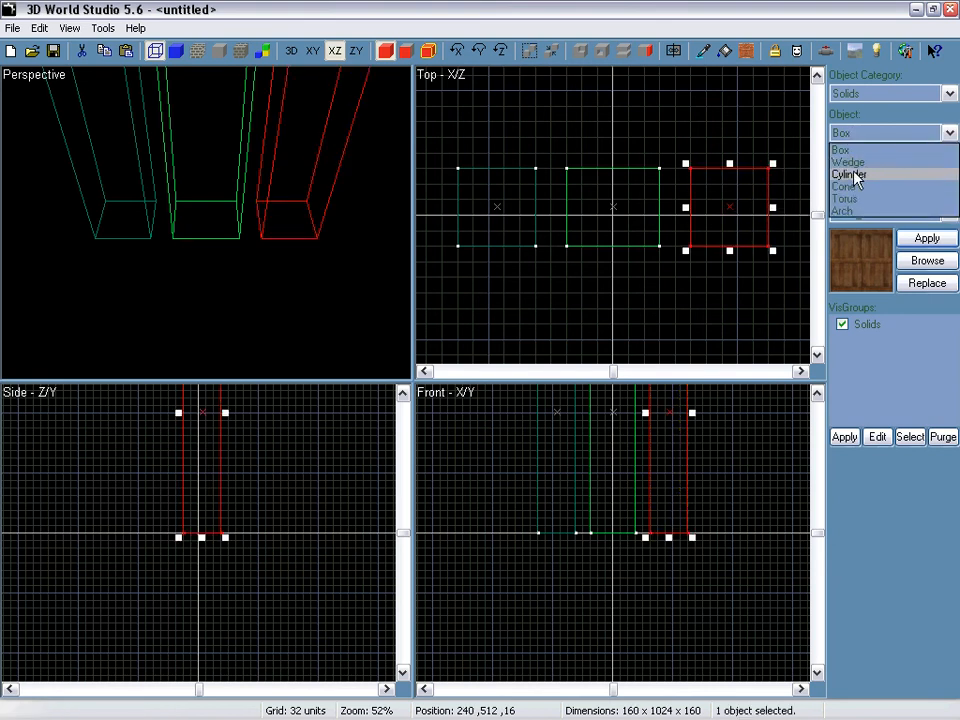
{"action": "left_click", "coordinate": [846, 174]}
{"action": "left_click_drag", "start_coordinate": [584, 88], "coordinate": [640, 130]}
{"action": "key", "text": "Return"}
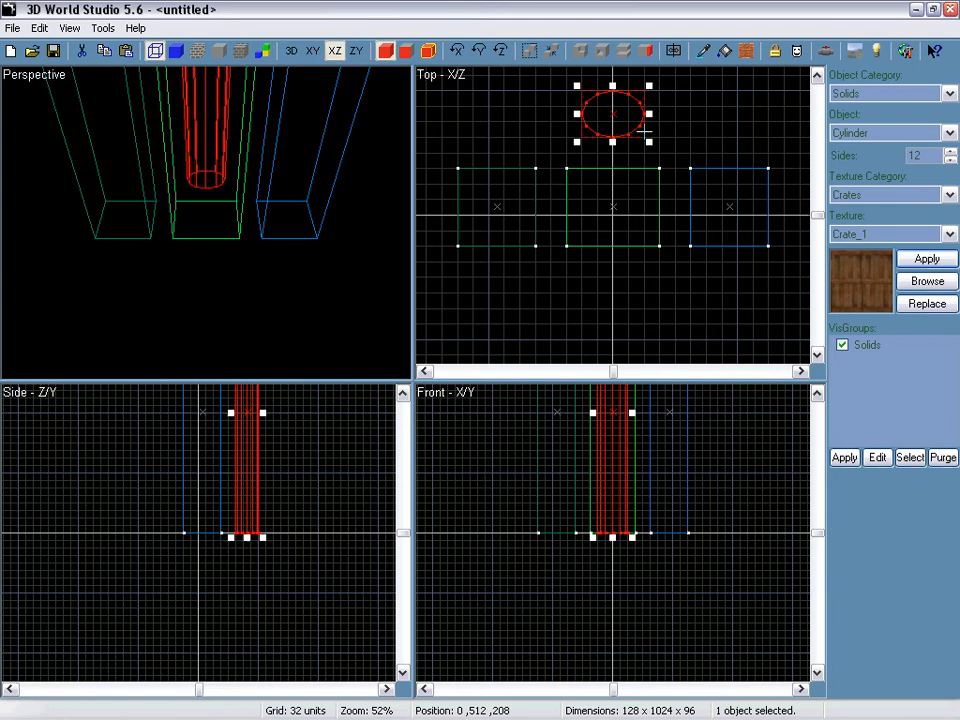
Display the solids textured in the perspective view and group the three boxes with the cylinder
{"action": "right_click_drag", "start_coordinate": [225, 206], "coordinate": [238, 258]}
{"action": "left_click", "coordinate": [198, 55]}
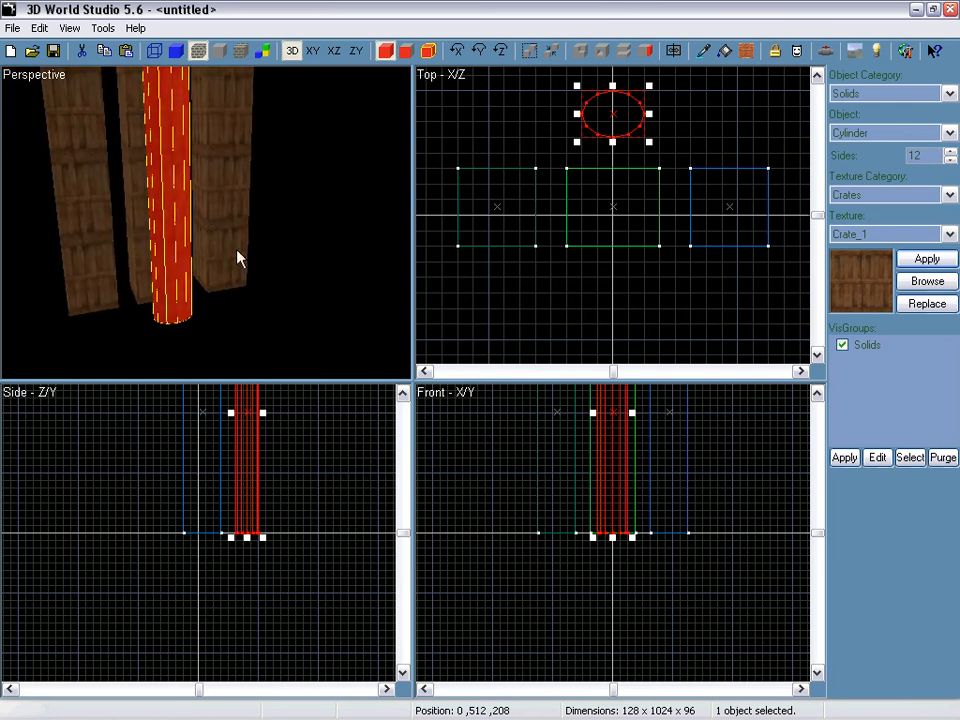
{"action": "left_click", "coordinate": [224, 168], "text": "ctrl"}
{"action": "left_click", "coordinate": [138, 168], "text": "ctrl"}
{"action": "left_click", "coordinate": [90, 174], "text": "ctrl"}
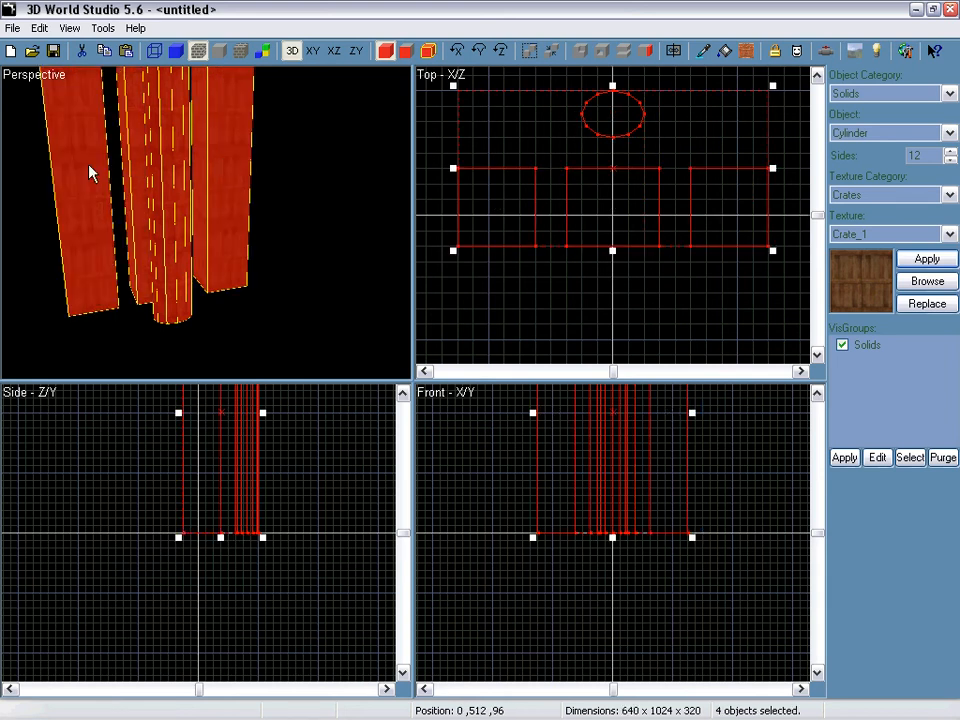
{"action": "double_click", "coordinate": [302, 195]}
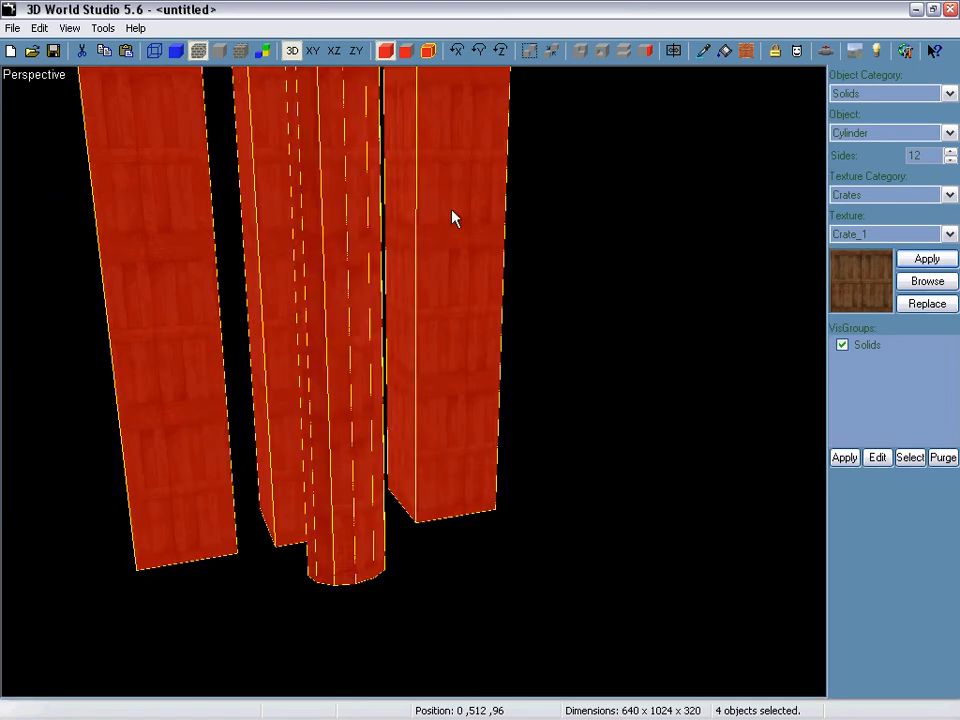
{"action": "right_click_drag", "start_coordinate": [452, 215], "coordinate": [418, 390]}
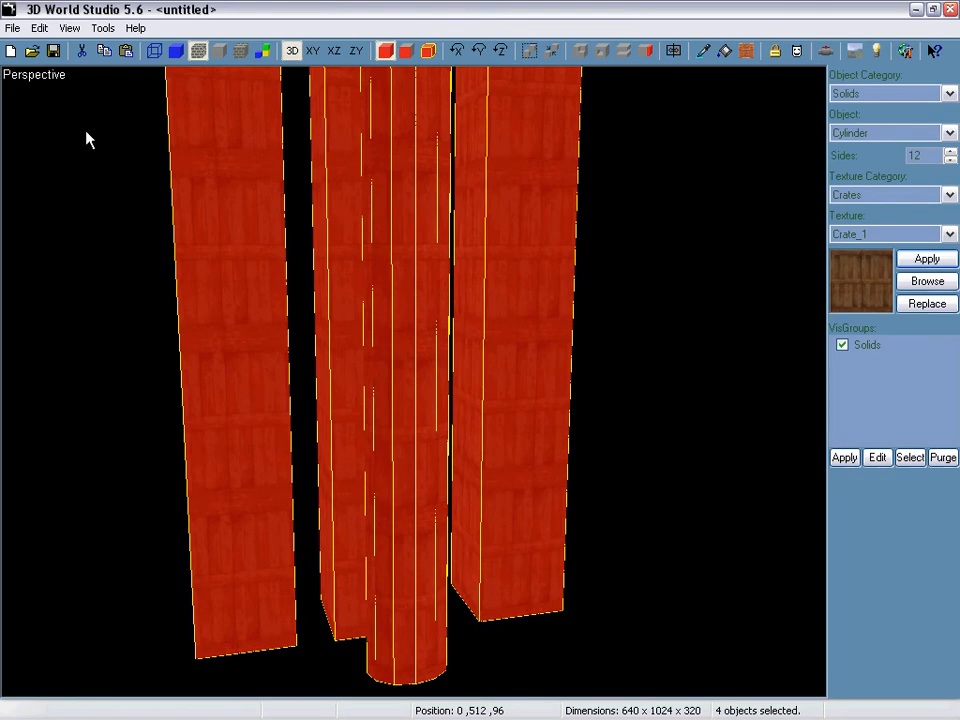
{"action": "left_click", "coordinate": [101, 29]}
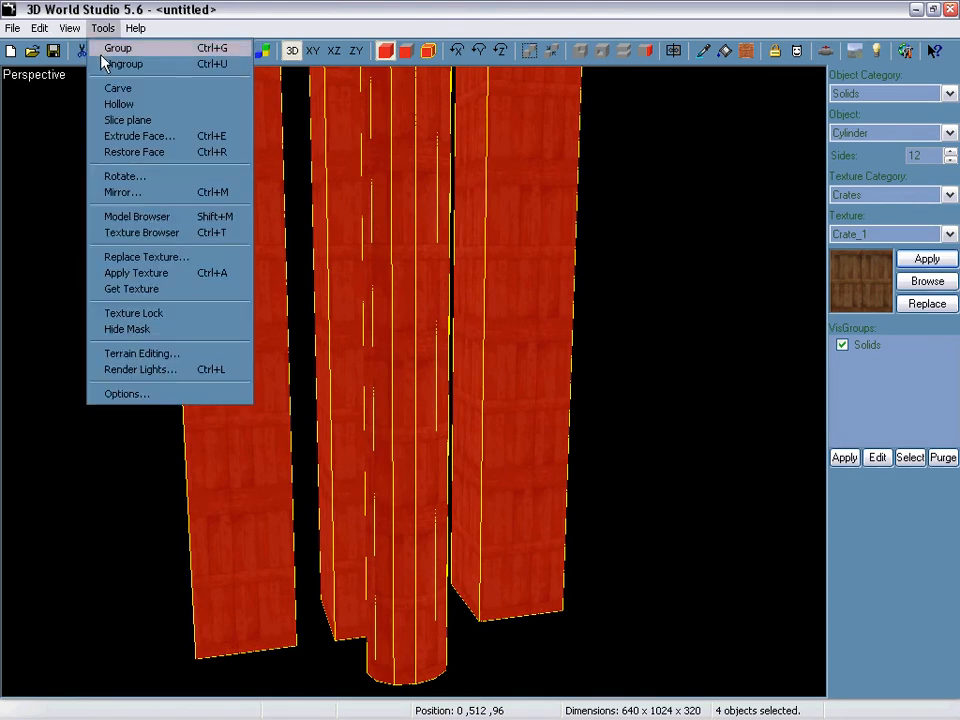
{"action": "left_click", "coordinate": [124, 50]}
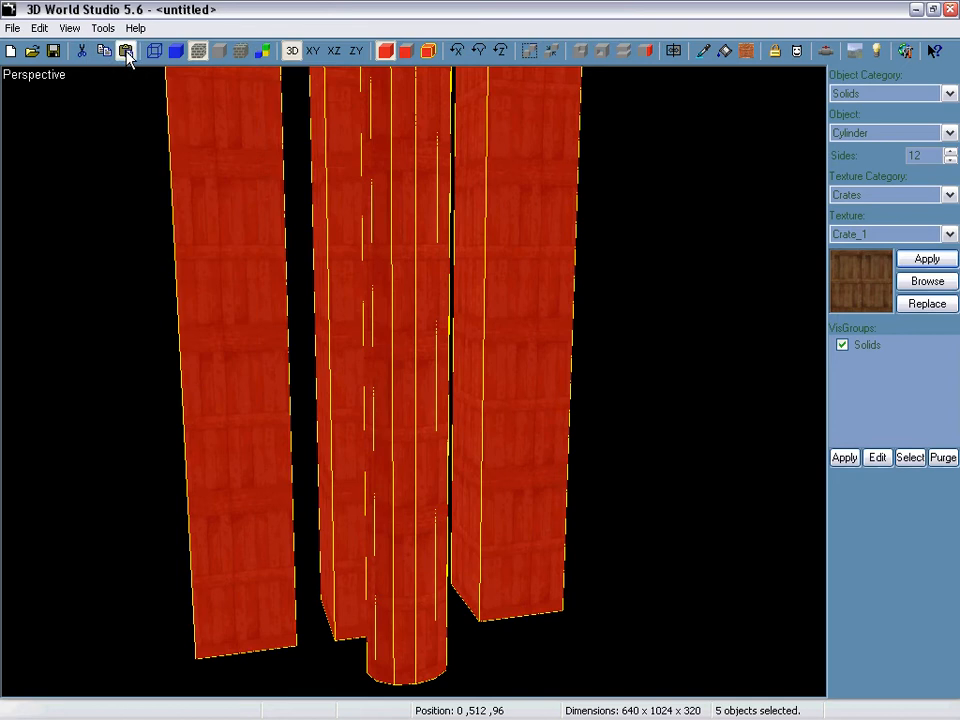
Clear the selection and reselect the whole group by picking one of its boxes
{"action": "left_click", "coordinate": [142, 362]}
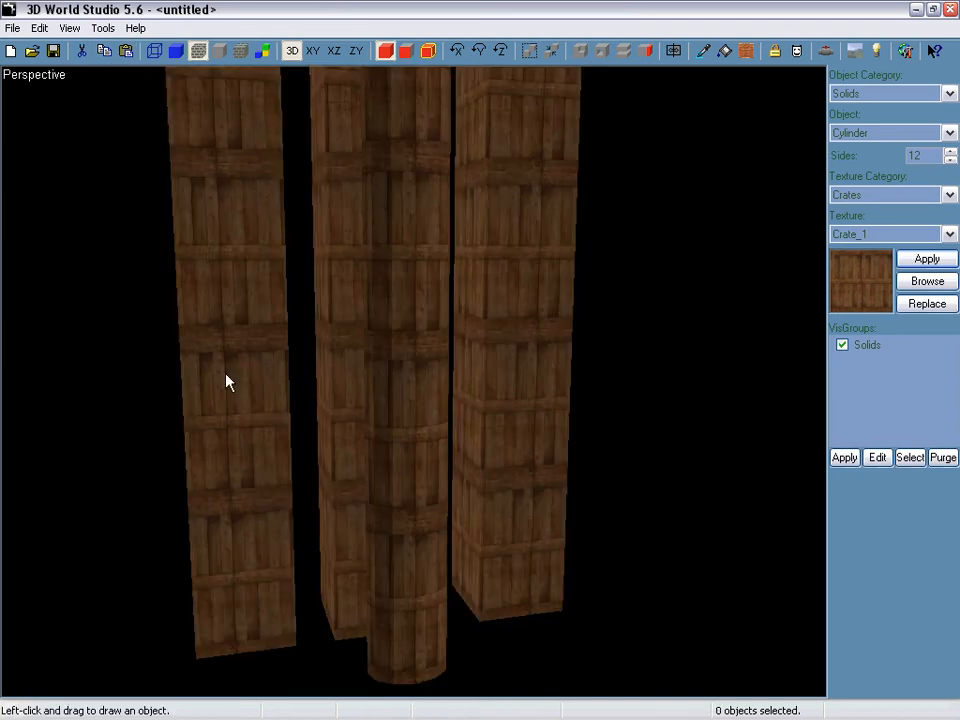
{"action": "left_click", "coordinate": [220, 243]}
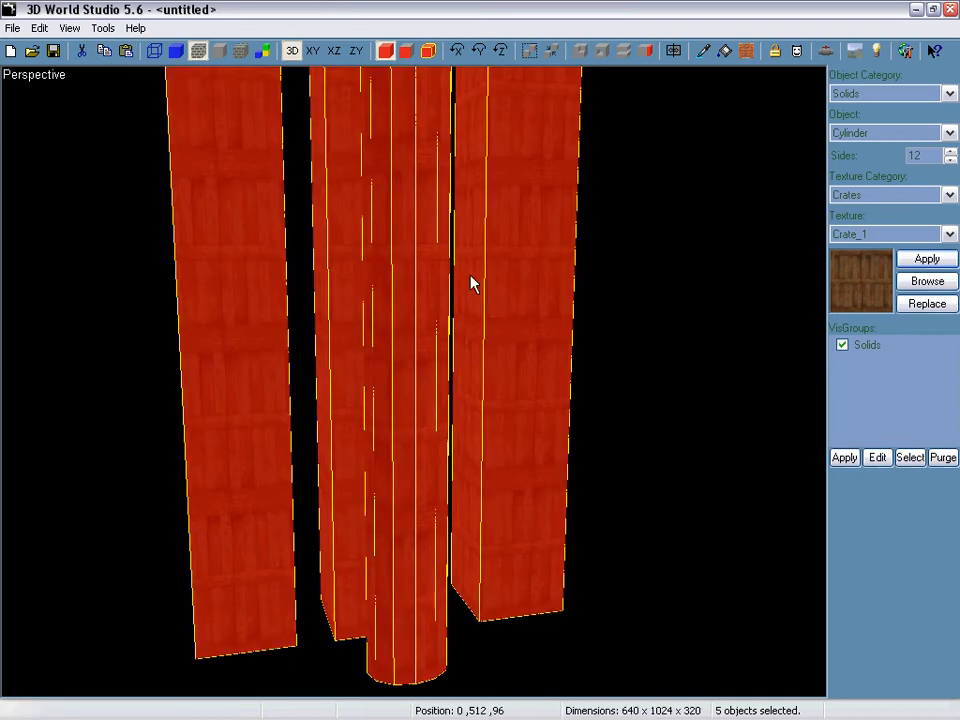
{"action": "right_click_drag", "start_coordinate": [452, 262], "coordinate": [416, 396]}
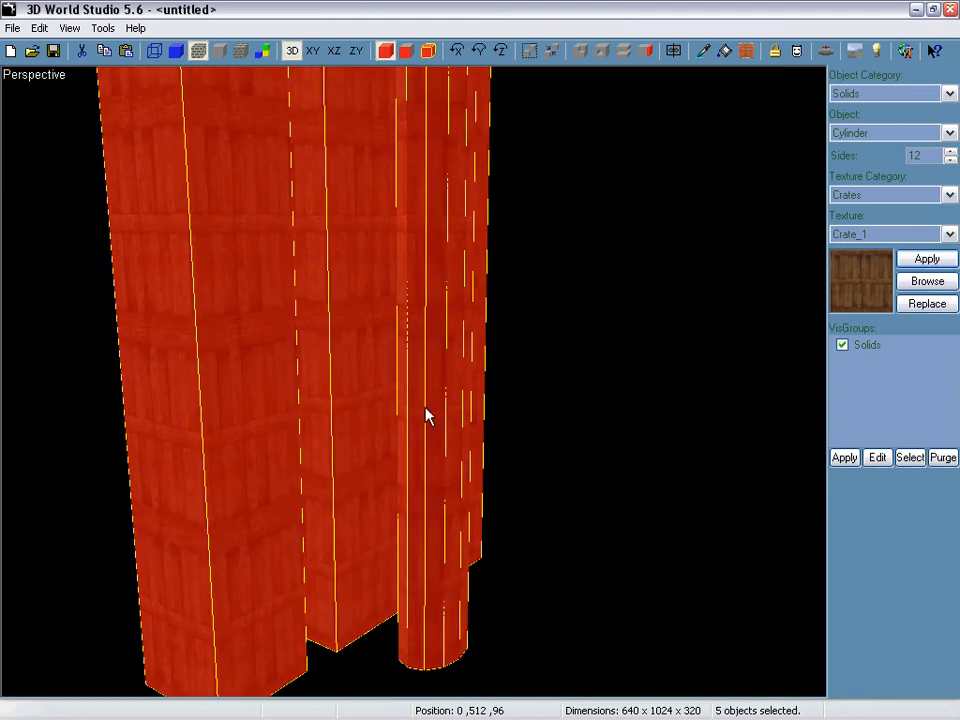
Restore the four-view layout, move the group to position 128, 512, 0 and switch it to rotation handles
{"action": "key", "text": "space"}
{"action": "left_click_drag", "start_coordinate": [624, 193], "coordinate": [684, 244]}
{"action": "left_click", "coordinate": [553, 240]}
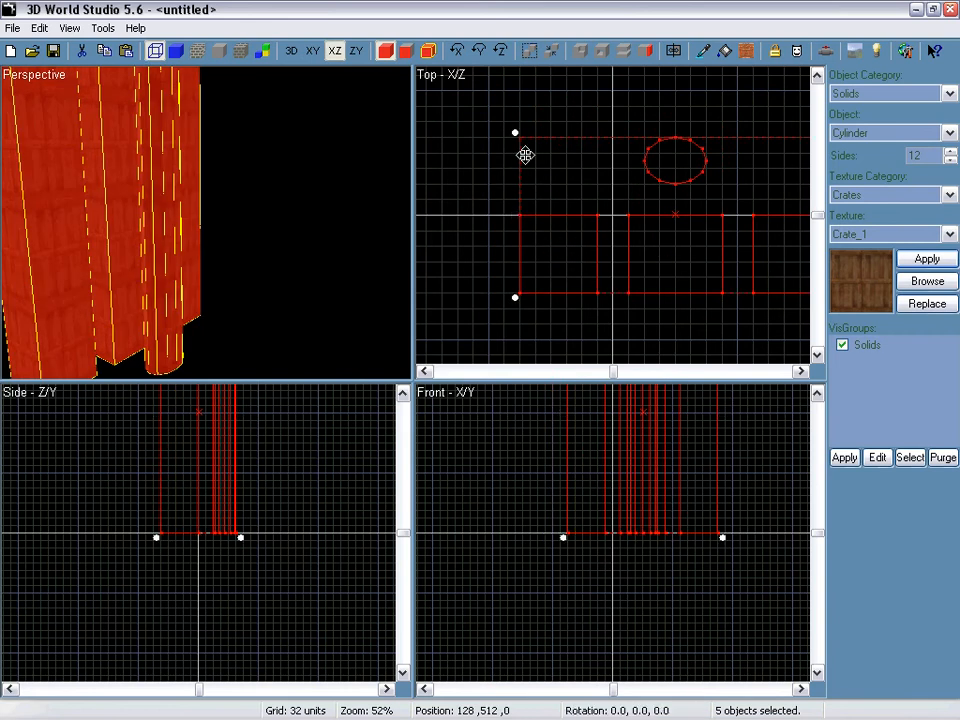
{"action": "left_click_drag", "start_coordinate": [510, 133], "coordinate": [568, 358]}
{"action": "key", "text": "Return"}
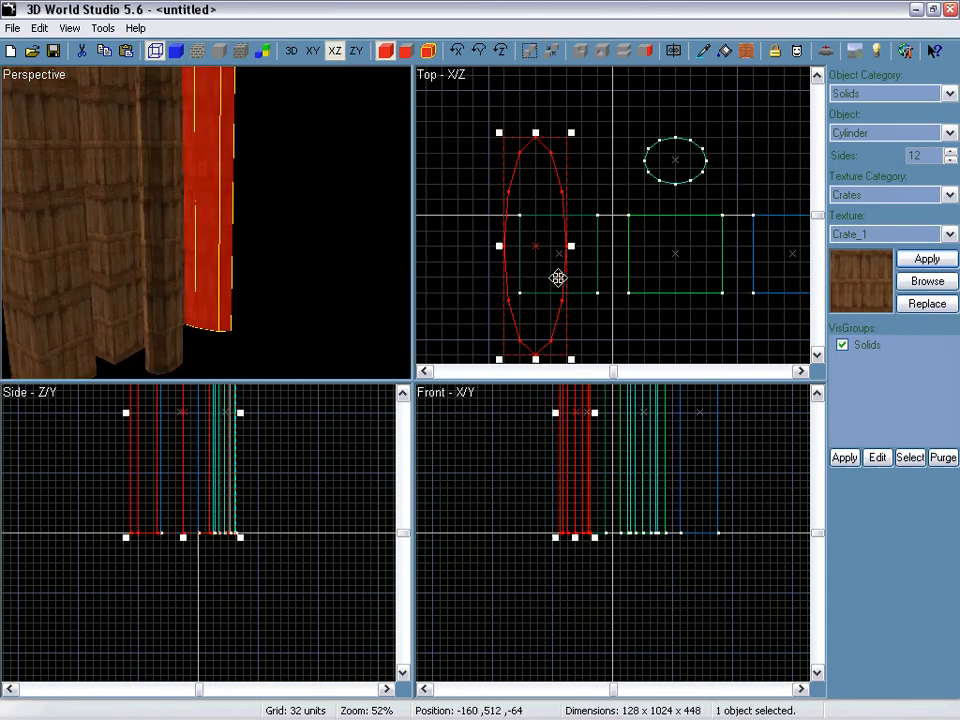
{"action": "key", "text": "Delete"}
Reselect the group and rotate, move and skew it as one unit in the top view
{"action": "key", "text": "ctrl+a"}
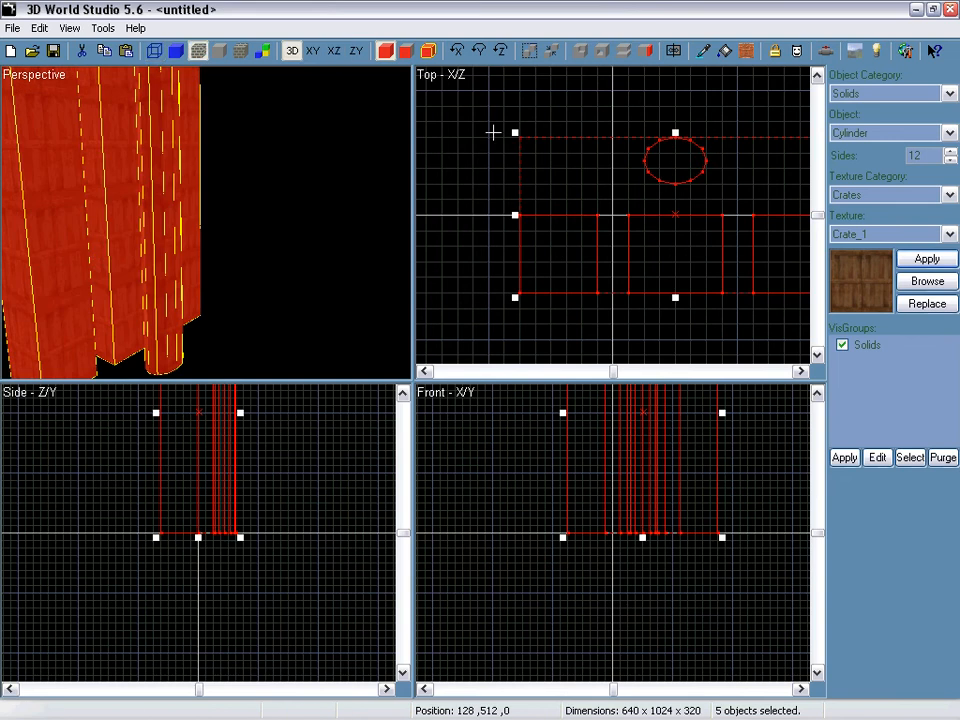
{"action": "left_click_drag", "start_coordinate": [517, 135], "coordinate": [696, 242]}
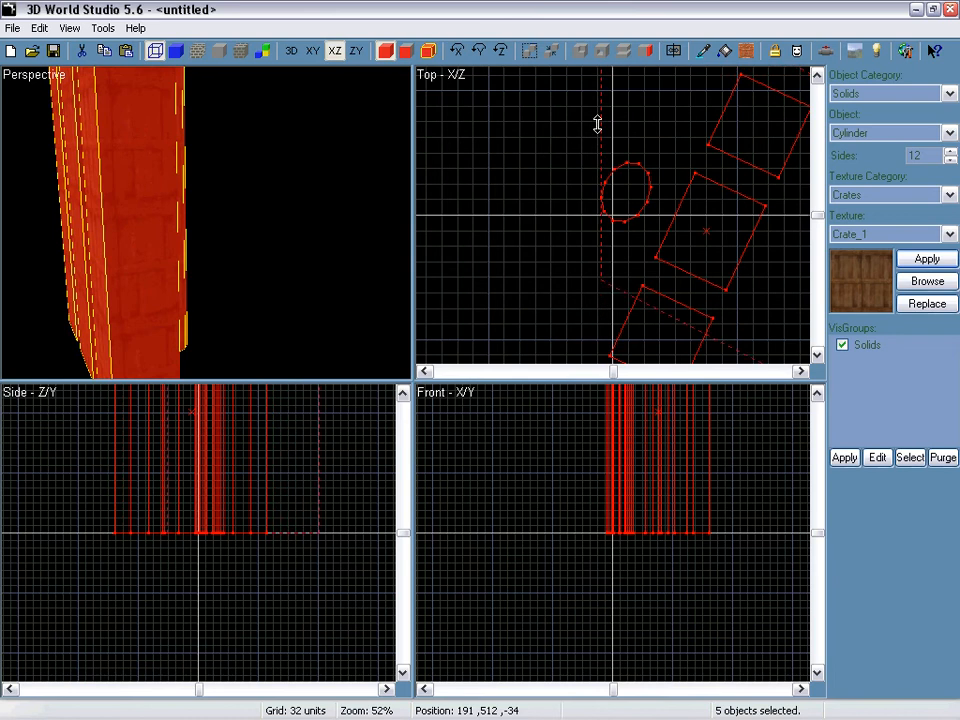
{"action": "key", "text": "ctrl+z"}
{"action": "key", "text": "ctrl+z"}
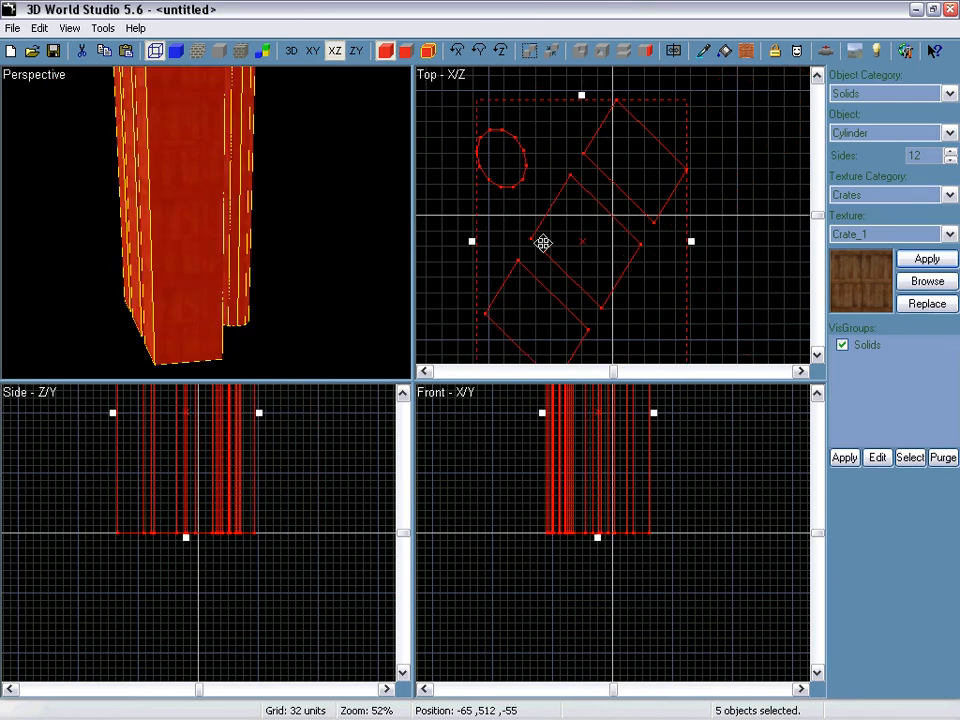
Undo the recent moves, skew and rotation of the group until it is back at position 128, 512, 0
{"action": "key", "text": "ctrl+z"}
{"action": "key", "text": "ctrl+z"}
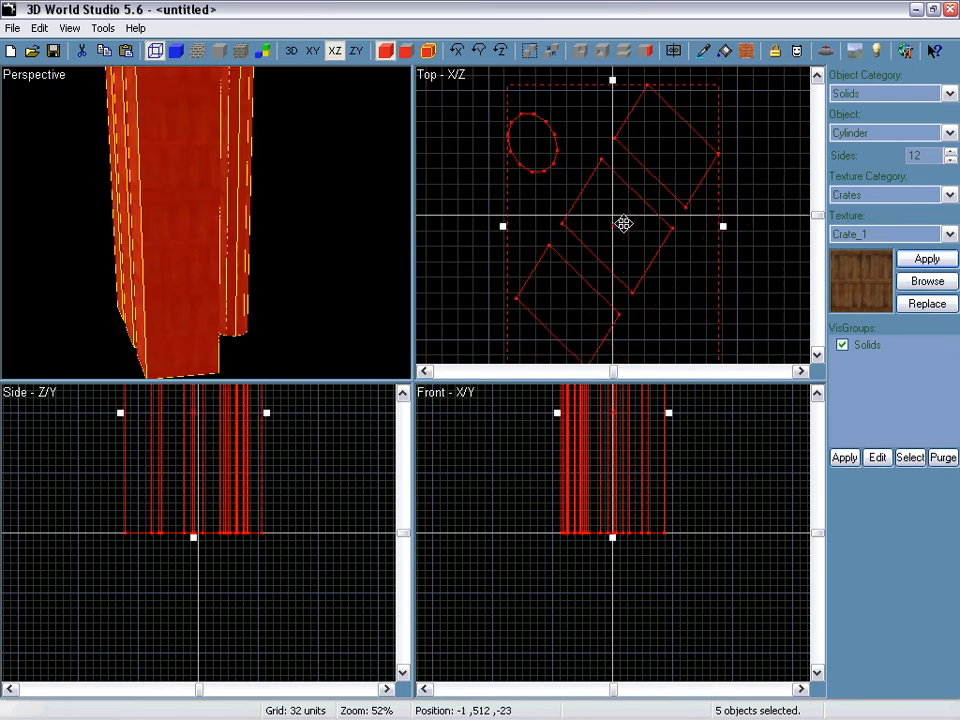
{"action": "key", "text": "ctrl+z"}
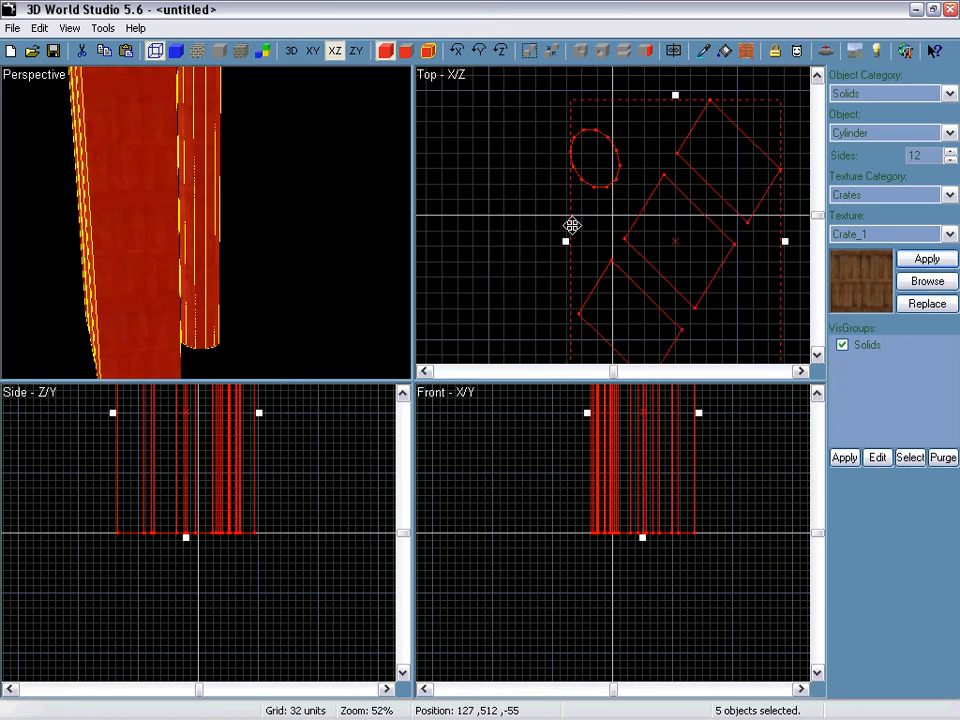
{"action": "key", "text": "ctrl+z"}
{"action": "key", "text": "ctrl+z"}
{"action": "key", "text": "ctrl+z"}
{"action": "key", "text": "ctrl+z"}
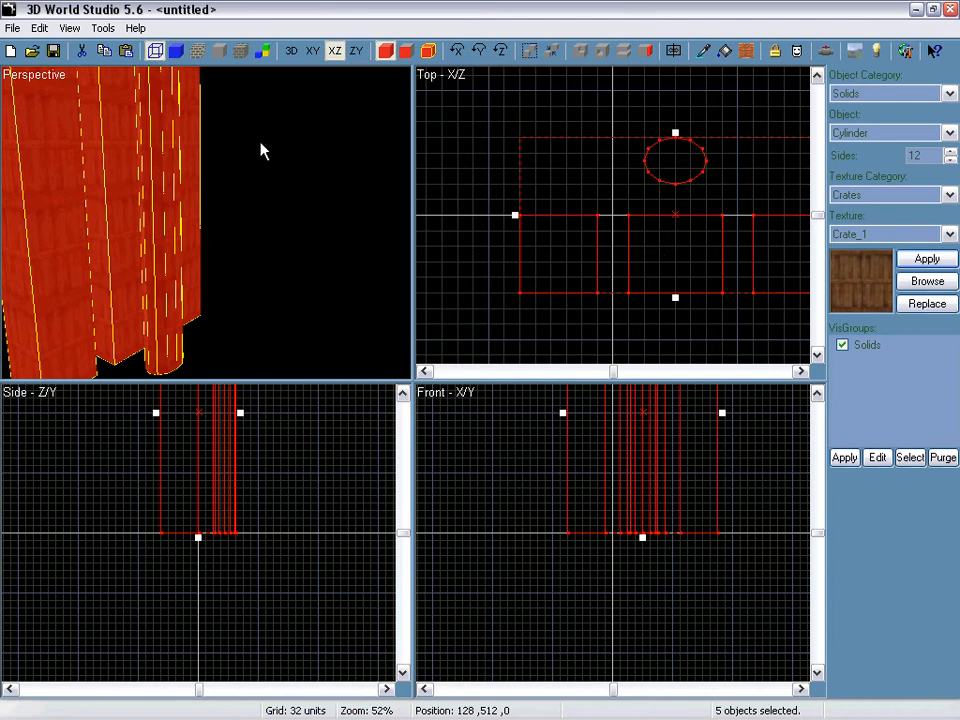
Move the whole group to position 0, 512, 32 in the top view
{"action": "left_click", "coordinate": [40, 29]}
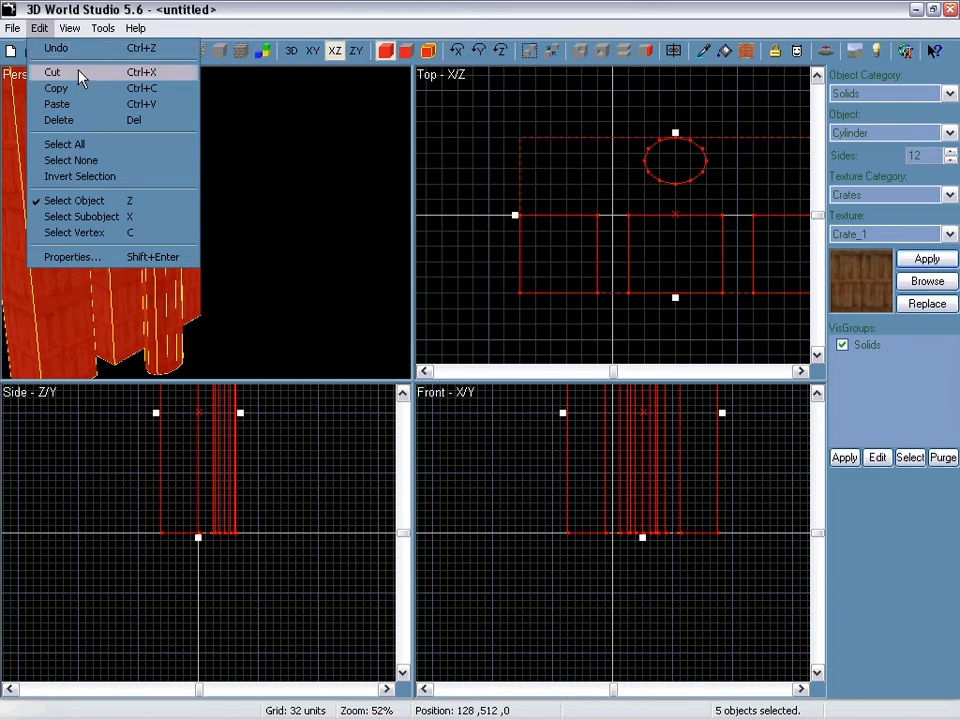
{"action": "left_click", "coordinate": [407, 12]}
{"action": "left_click_drag", "start_coordinate": [696, 259], "coordinate": [657, 233]}
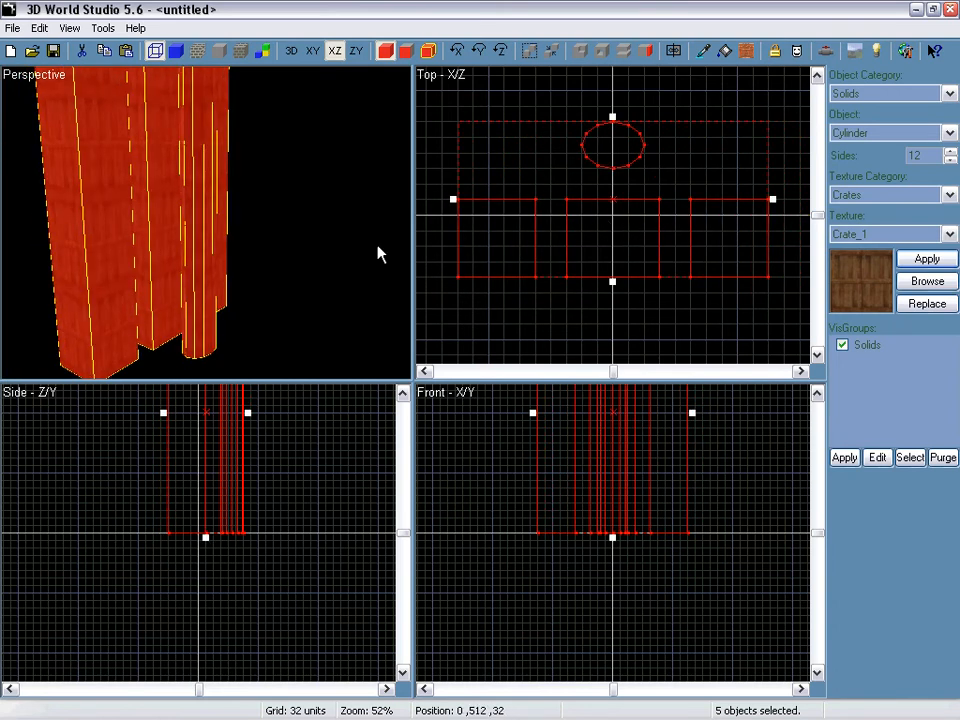
Apply the Crate_2 texture to only the front face of the middle box using subobject selection, and clear the face selection
{"action": "left_click", "coordinate": [207, 223]}
{"action": "right_click_drag", "start_coordinate": [207, 223], "coordinate": [206, 222]}
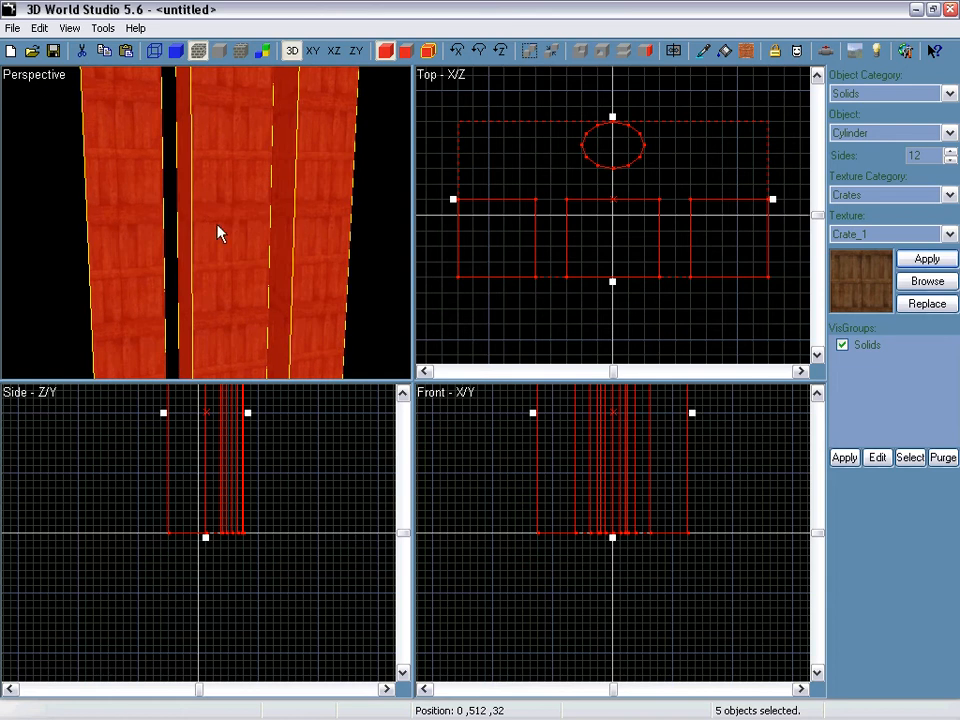
{"action": "left_click", "coordinate": [406, 52]}
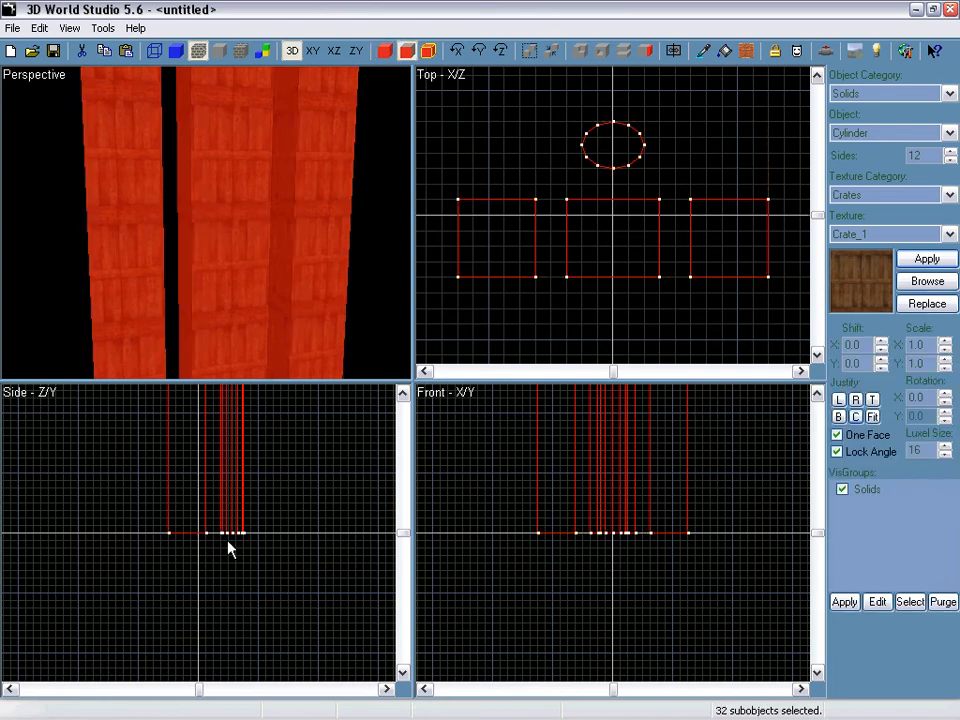
{"action": "left_click", "coordinate": [231, 201]}
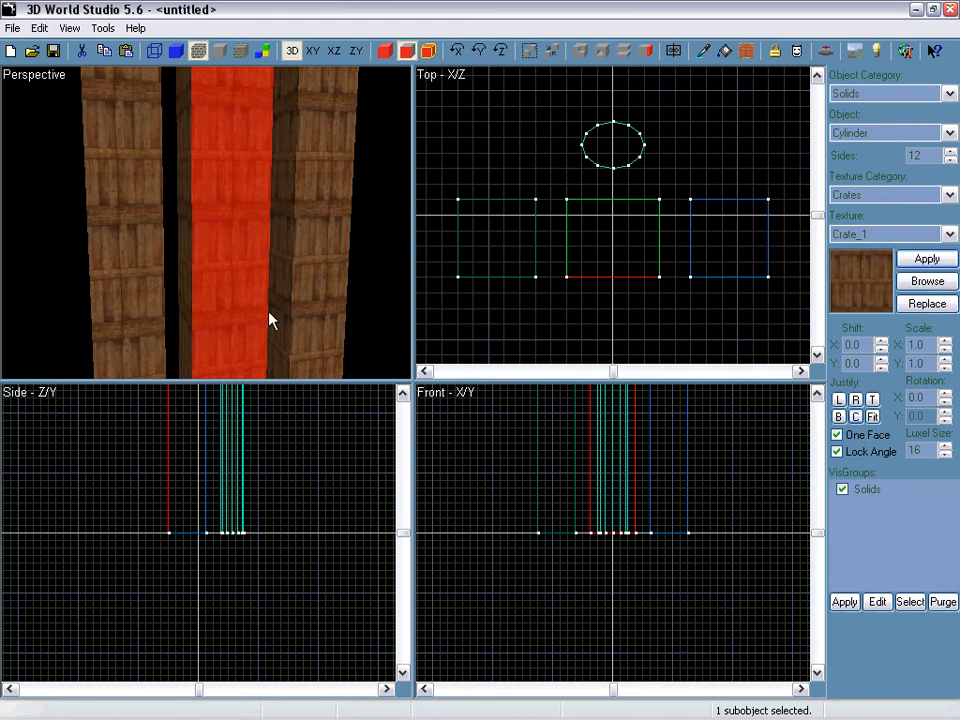
{"action": "left_click", "coordinate": [946, 235]}
{"action": "left_click", "coordinate": [937, 265]}
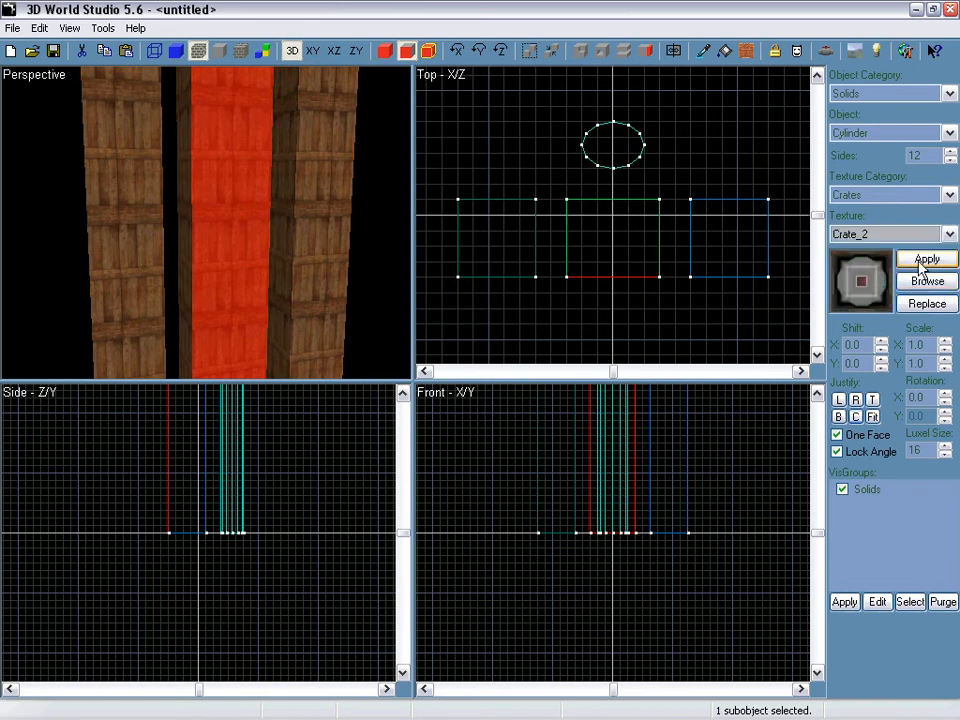
{"action": "left_click", "coordinate": [922, 262]}
{"action": "left_click", "coordinate": [378, 230]}
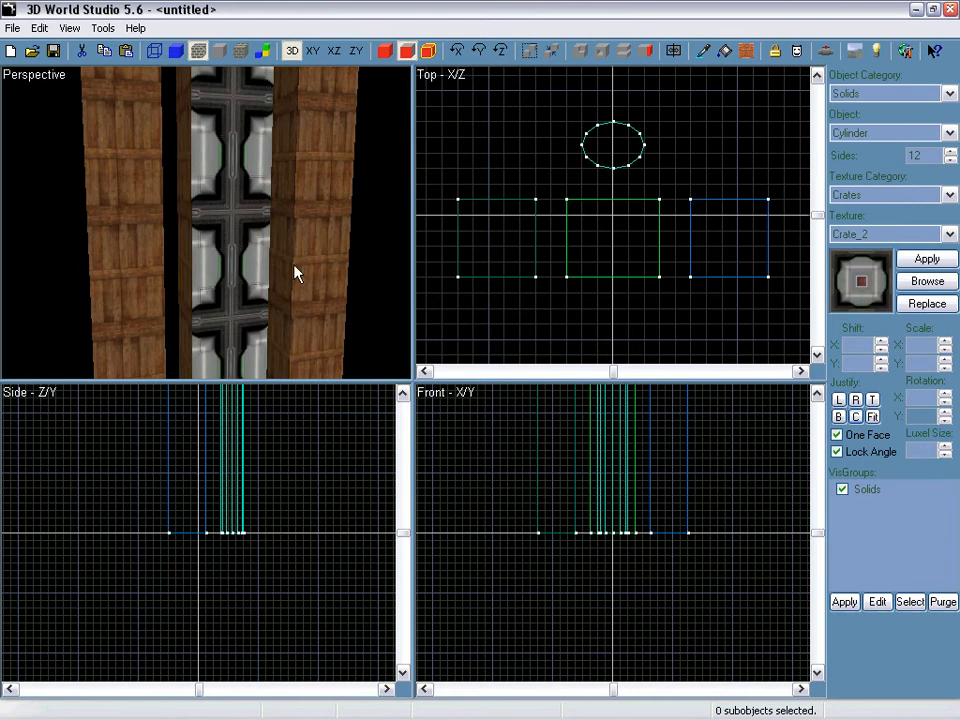
Isolate the leftmost box from the group by picking one of its faces in subobject mode and returning to object selection
{"action": "key", "text": "Escape"}
{"action": "key", "text": "ctrl+a"}
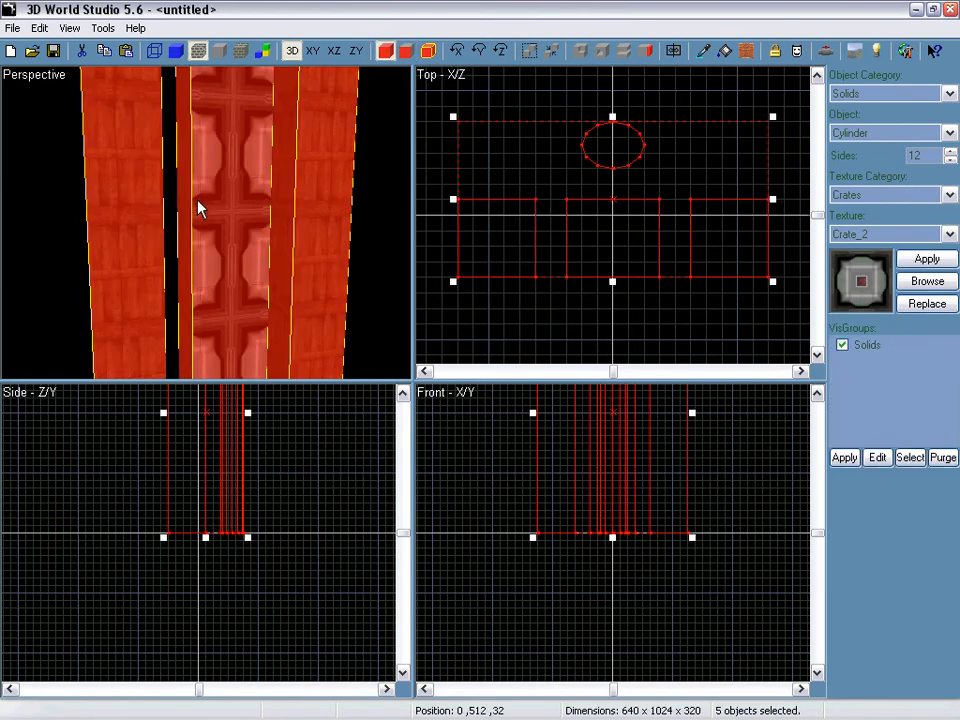
{"action": "right_click_drag", "start_coordinate": [203, 212], "coordinate": [219, 225]}
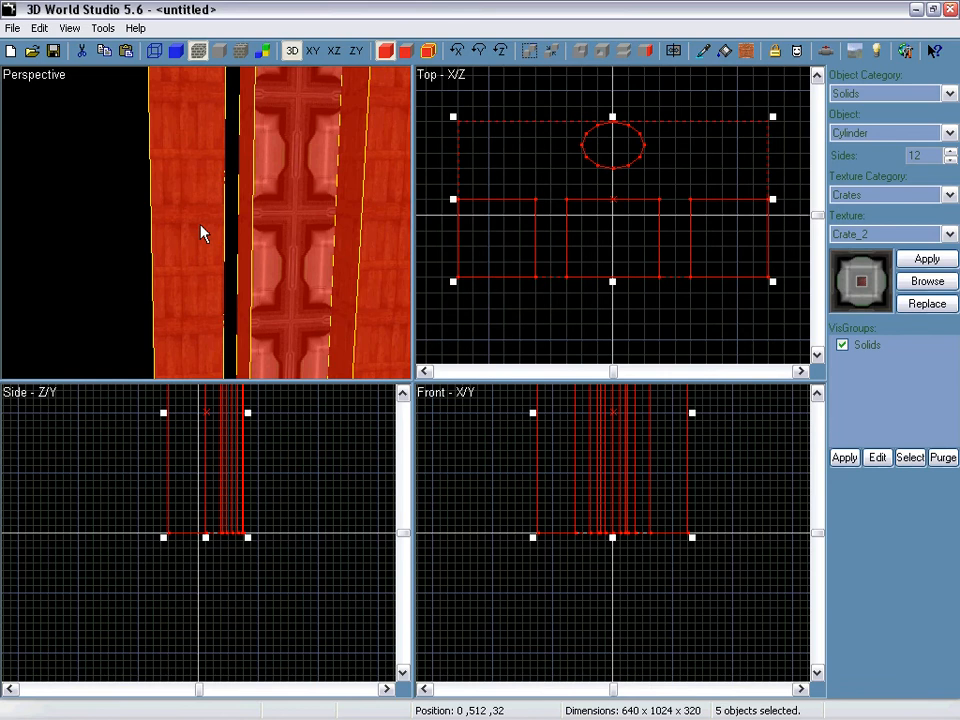
{"action": "key", "text": "space"}
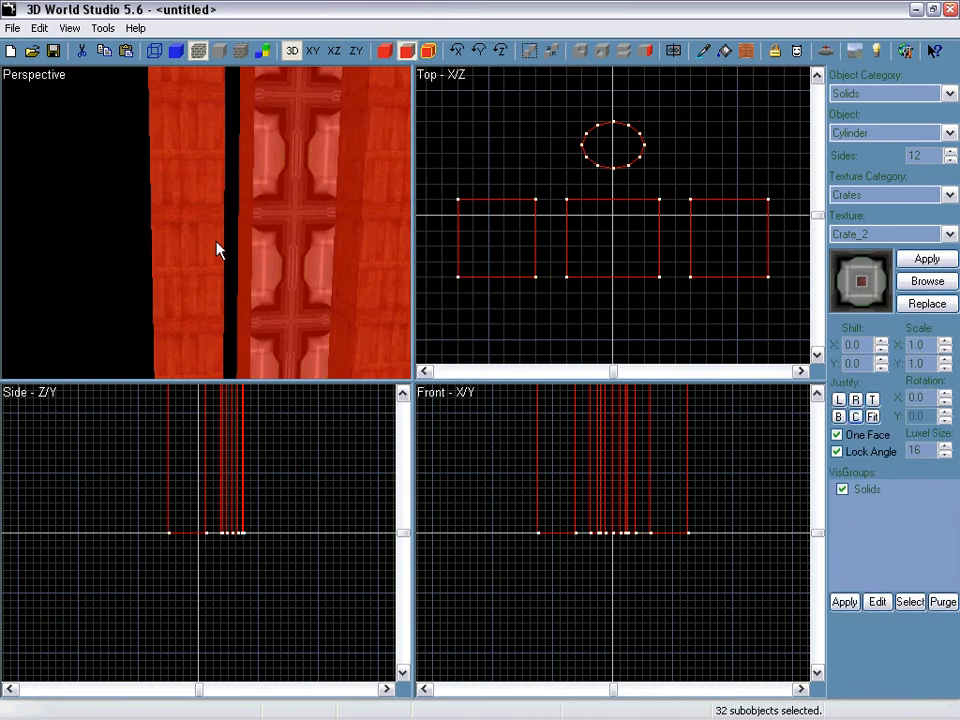
{"action": "left_click", "coordinate": [184, 197]}
{"action": "right_click_drag", "start_coordinate": [203, 213], "coordinate": [207, 226]}
{"action": "key", "text": "space"}
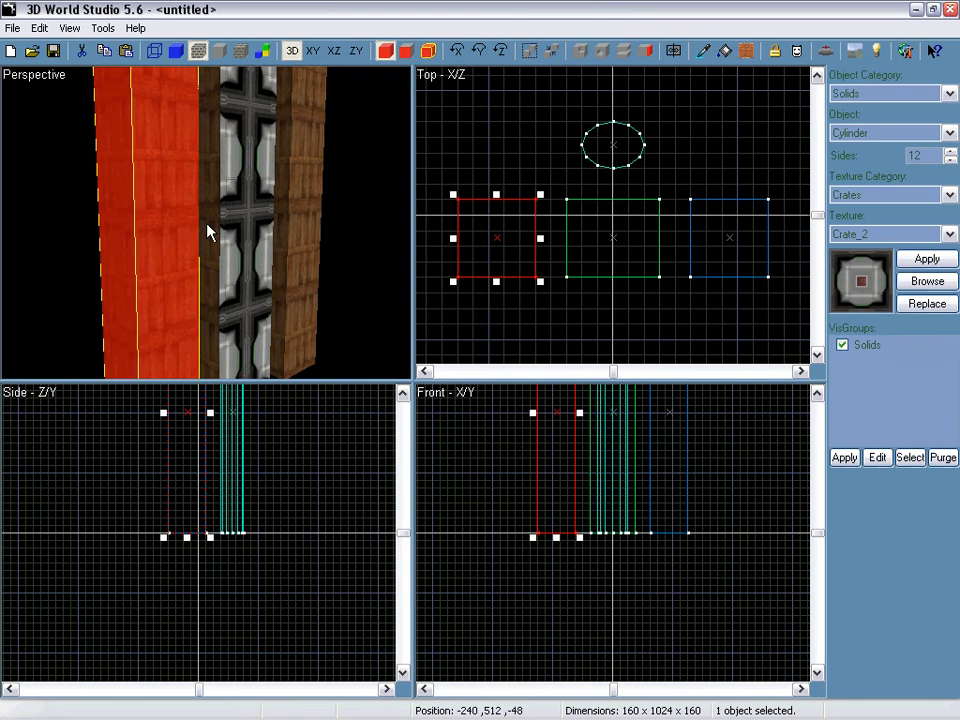
{"action": "scroll", "coordinate": [188, 245], "scroll_direction": "down", "scroll_amount": 5}
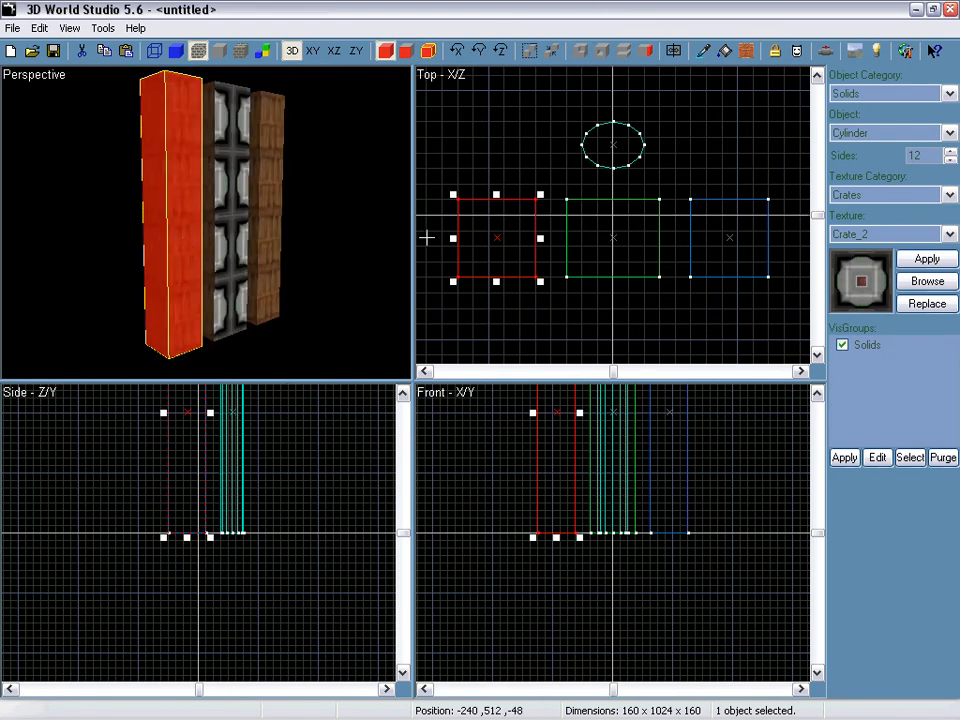
Move the leftmost box to position -240, 512, -112 and rotate it clockwise in the top view
{"action": "left_click_drag", "start_coordinate": [493, 257], "coordinate": [726, 137]}
{"action": "mouse_move", "coordinate": [493, 260]}
{"action": "left_mouse_down"}
{"action": "mouse_move", "coordinate": [681, 334]}
{"action": "mouse_move", "coordinate": [500, 258]}
{"action": "left_mouse_up"}
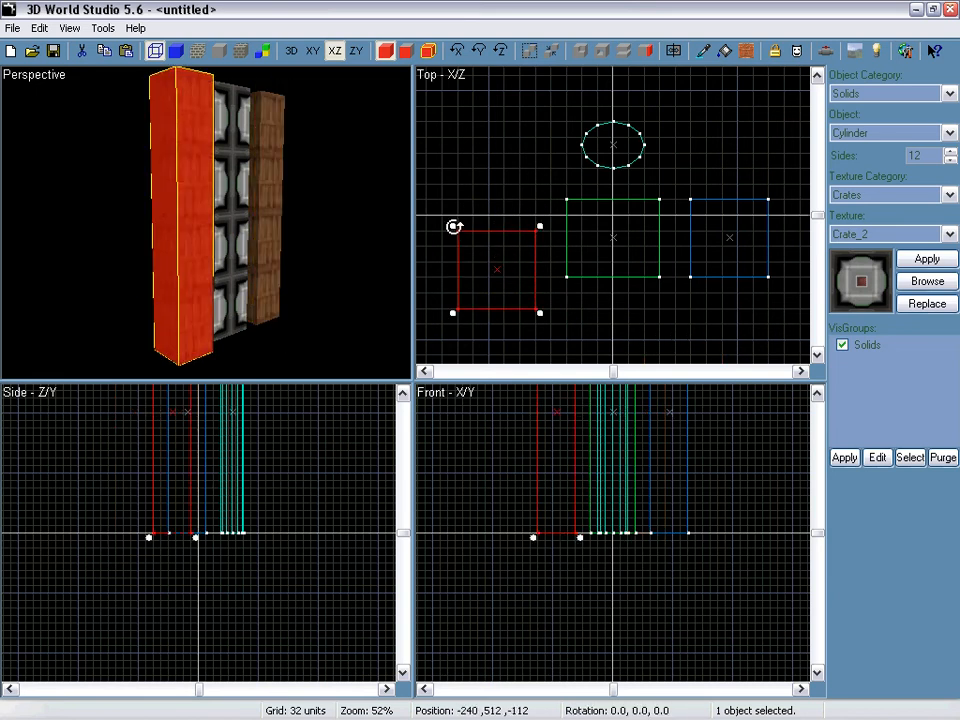
{"action": "left_click_drag", "start_coordinate": [454, 226], "coordinate": [475, 282]}
{"action": "left_click_drag", "start_coordinate": [444, 216], "coordinate": [564, 302]}
Skew the rotated box and pull its upper and lower corners outward in the top view with vertex editing
{"action": "left_click", "coordinate": [478, 254]}
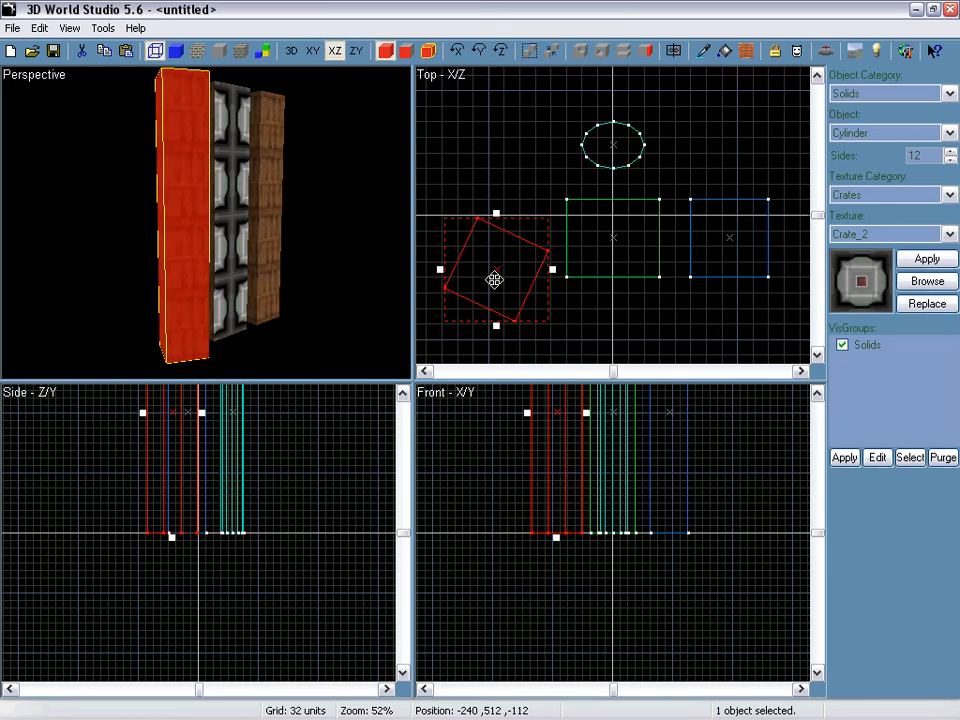
{"action": "left_click_drag", "start_coordinate": [496, 215], "coordinate": [490, 97]}
{"action": "key", "text": "v"}
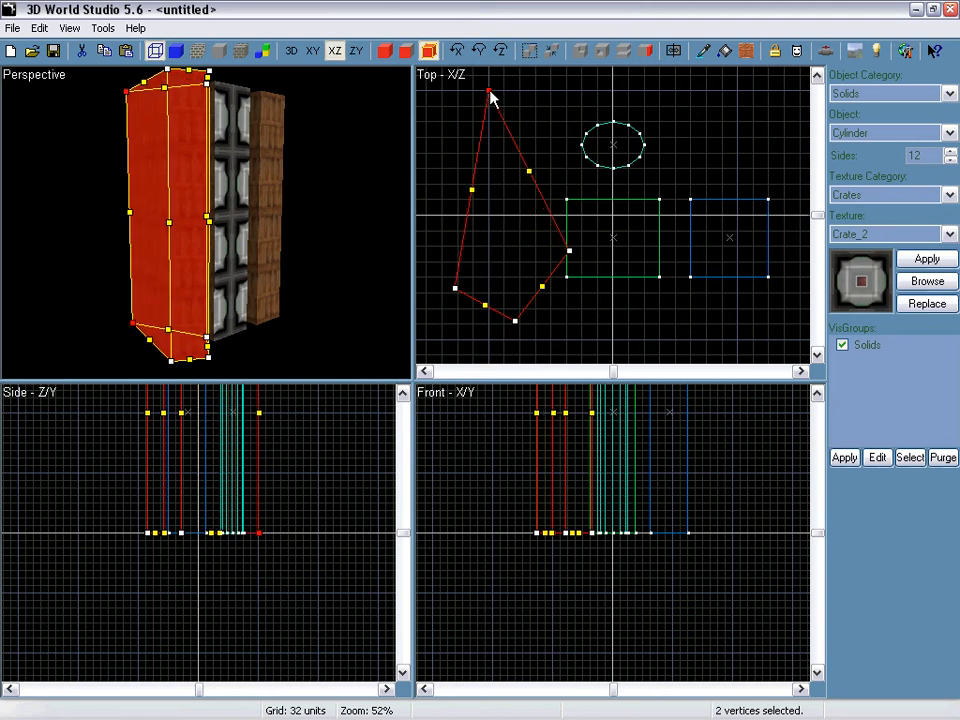
{"action": "left_click", "coordinate": [513, 316]}
{"action": "mouse_move", "coordinate": [517, 326]}
{"action": "left_mouse_down"}
{"action": "mouse_move", "coordinate": [516, 272]}
{"action": "mouse_move", "coordinate": [519, 340]}
{"action": "left_mouse_up"}
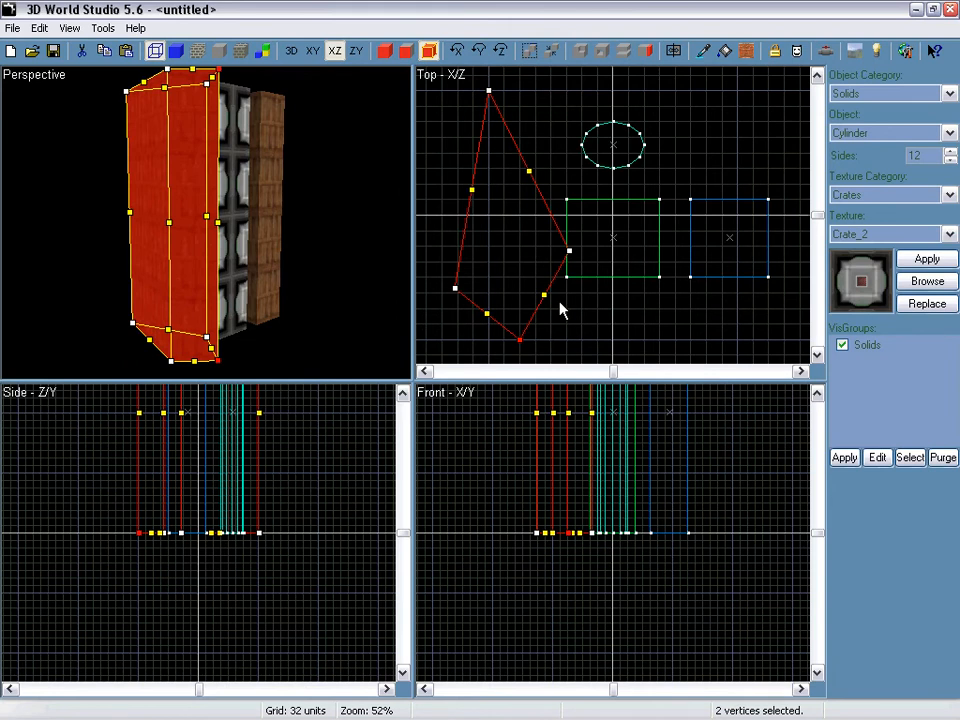
{"action": "key", "text": "v"}
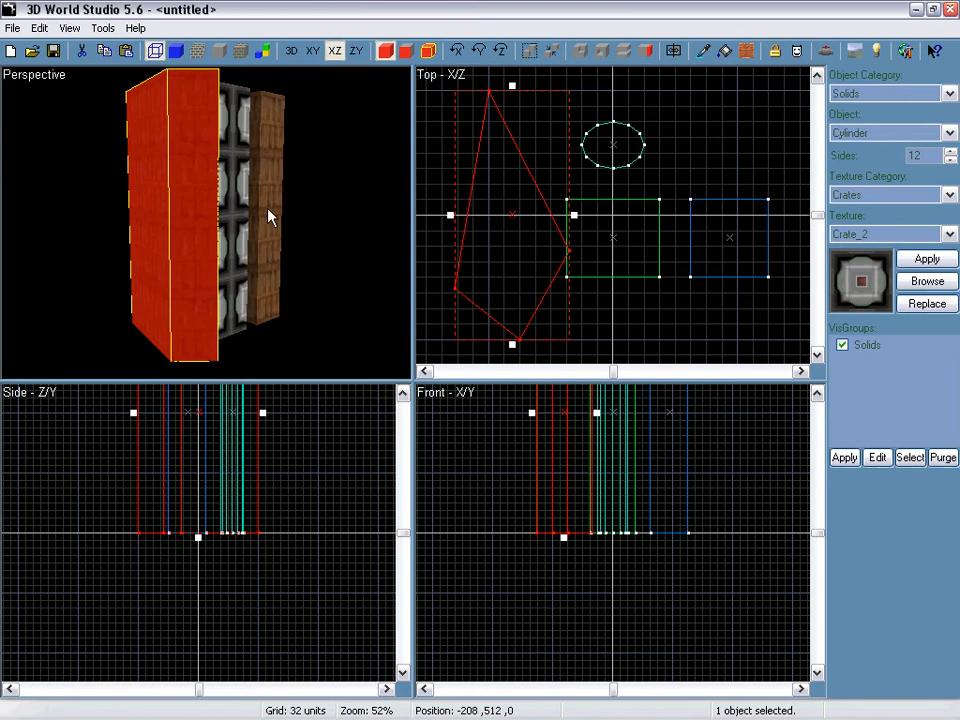
Select all the solids in the group and delete them
{"action": "key", "text": "ctrl+a"}
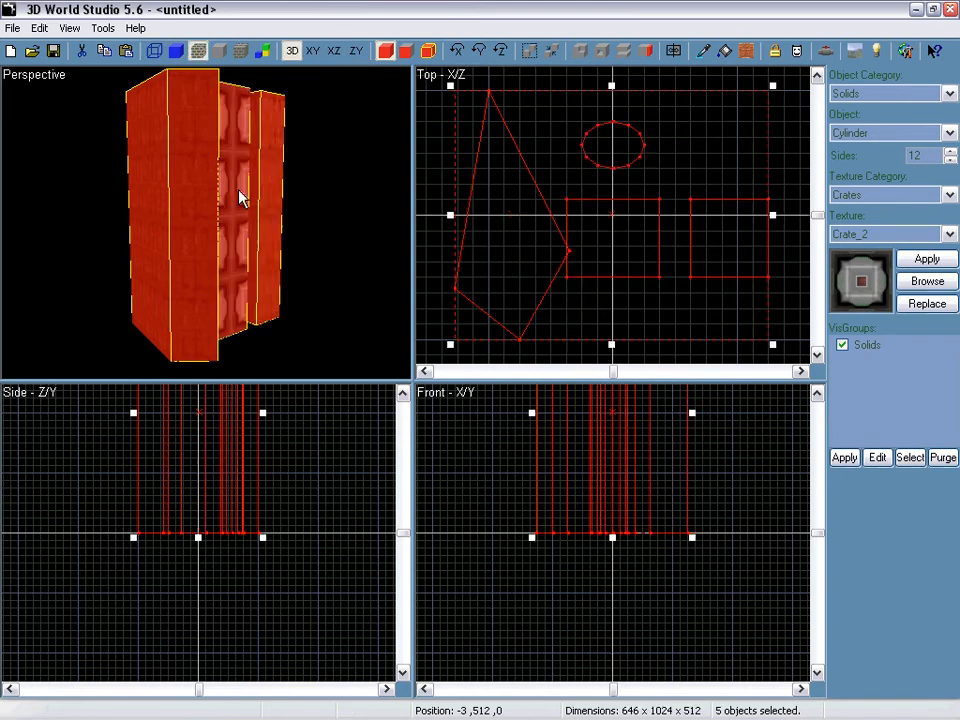
{"action": "scroll", "coordinate": [620, 236], "scroll_direction": "down", "scroll_amount": 2}
{"action": "right_click_drag", "start_coordinate": [212, 226], "coordinate": [204, 221]}
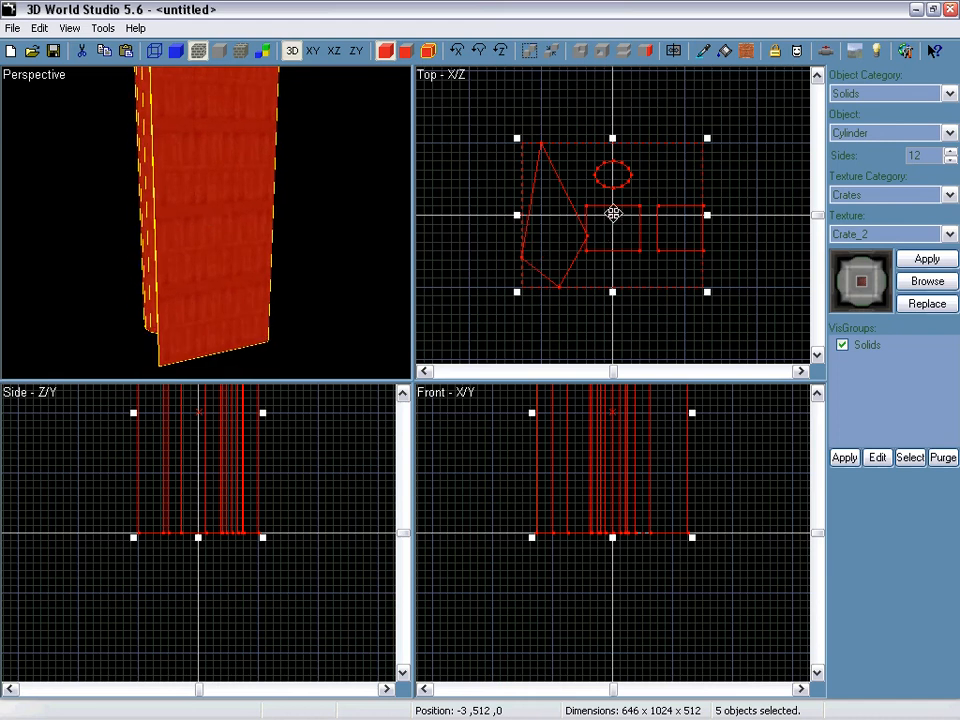
{"action": "key", "text": "Delete"}
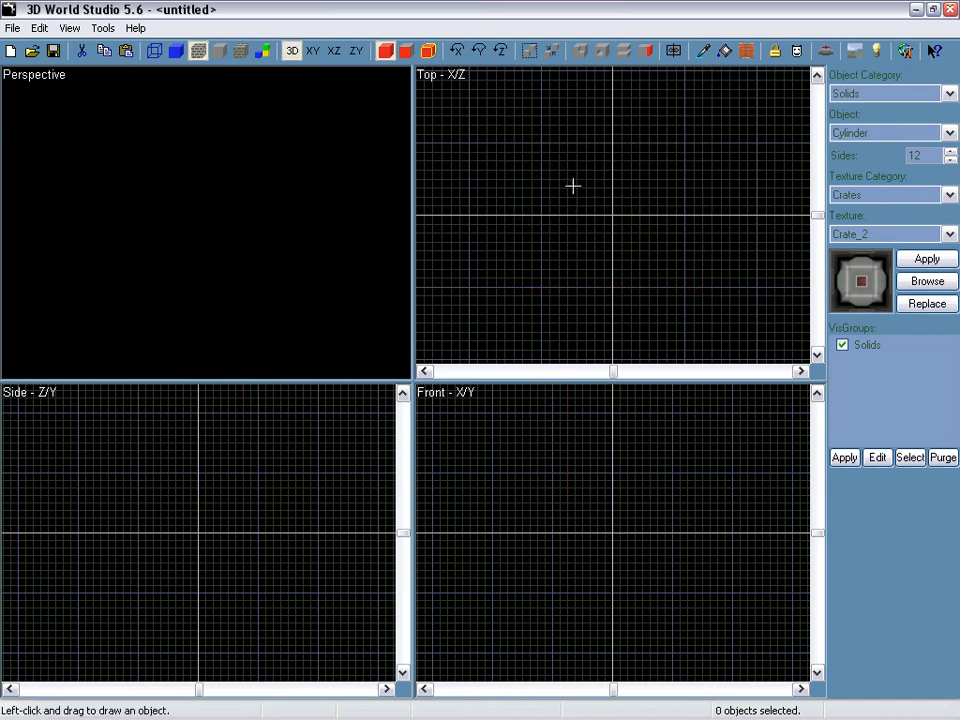
{"action": "left_click_drag", "start_coordinate": [573, 186], "coordinate": [656, 253]}
{"action": "key", "text": "Return"}
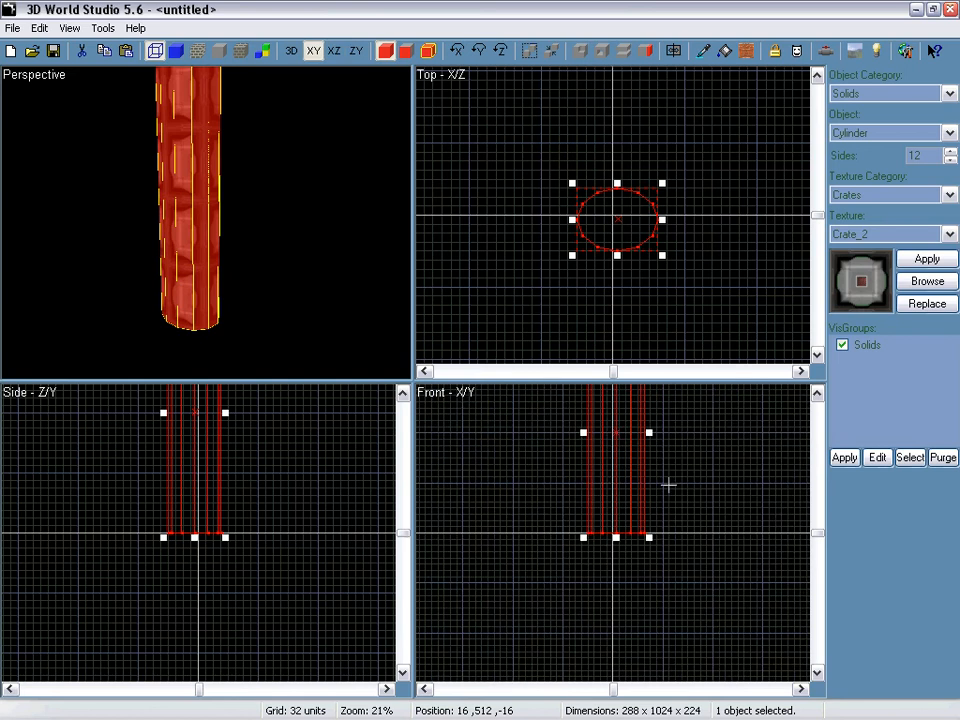
{"action": "scroll", "coordinate": [668, 485], "scroll_direction": "down", "scroll_amount": 3}
{"action": "key", "text": "Delete"}
Create a box 256 x 1024 x 224 units near the origin in the top view and reduce its height to 288 units
{"action": "left_click", "coordinate": [885, 133]}
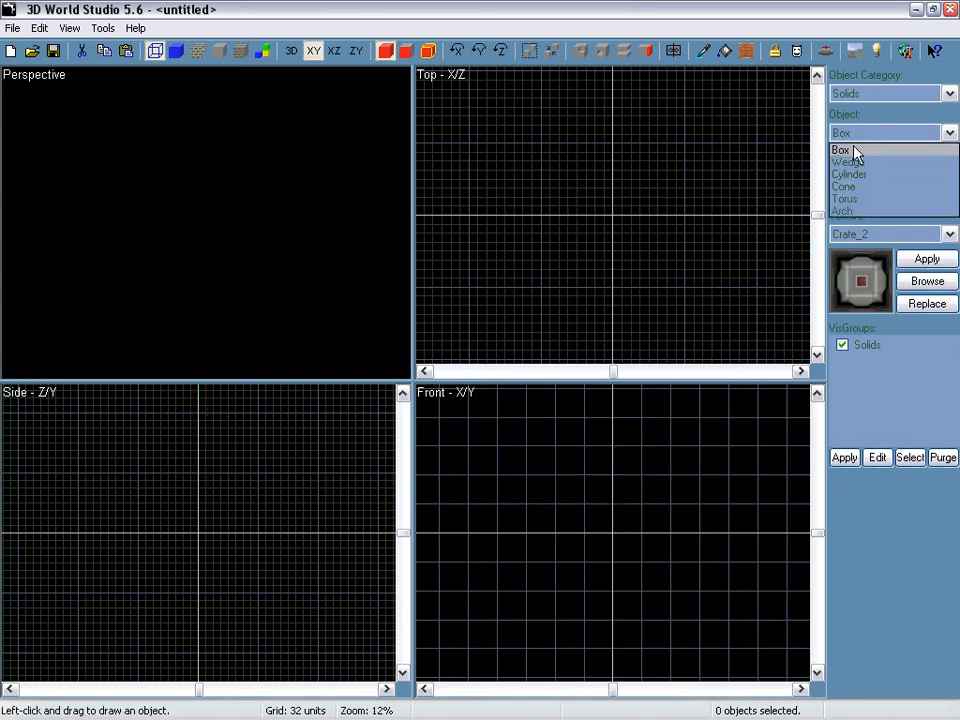
{"action": "left_click", "coordinate": [852, 151]}
{"action": "scroll", "coordinate": [581, 187], "scroll_direction": "up", "scroll_amount": 5}
{"action": "left_click_drag", "start_coordinate": [577, 185], "coordinate": [649, 254]}
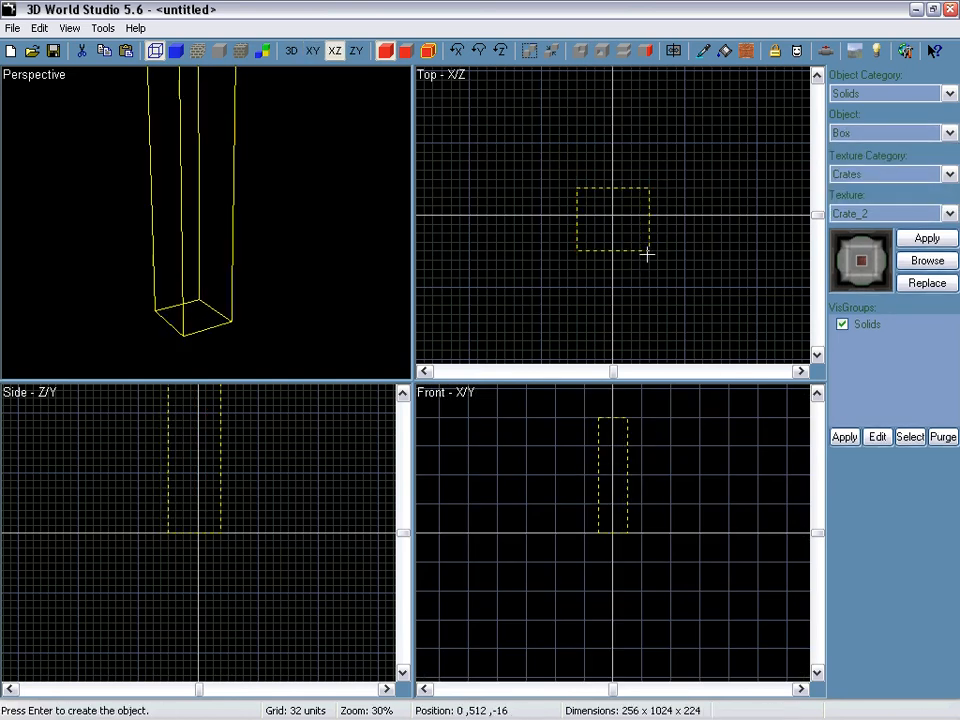
{"action": "key", "text": "Return"}
{"action": "left_click", "coordinate": [615, 428]}
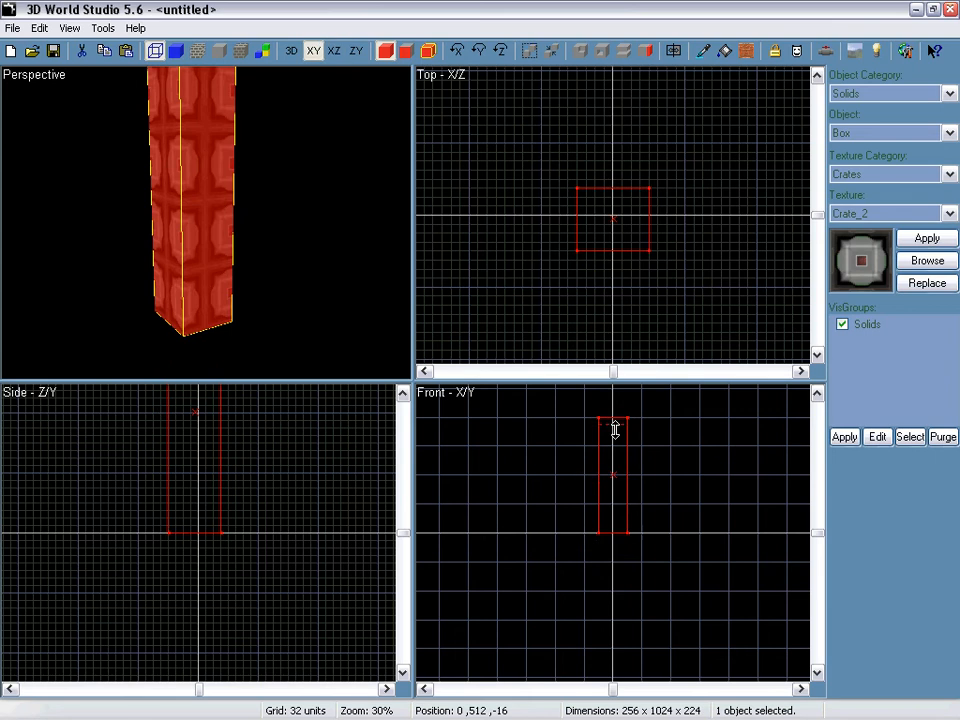
{"action": "left_click_drag", "start_coordinate": [615, 502], "coordinate": [614, 497]}
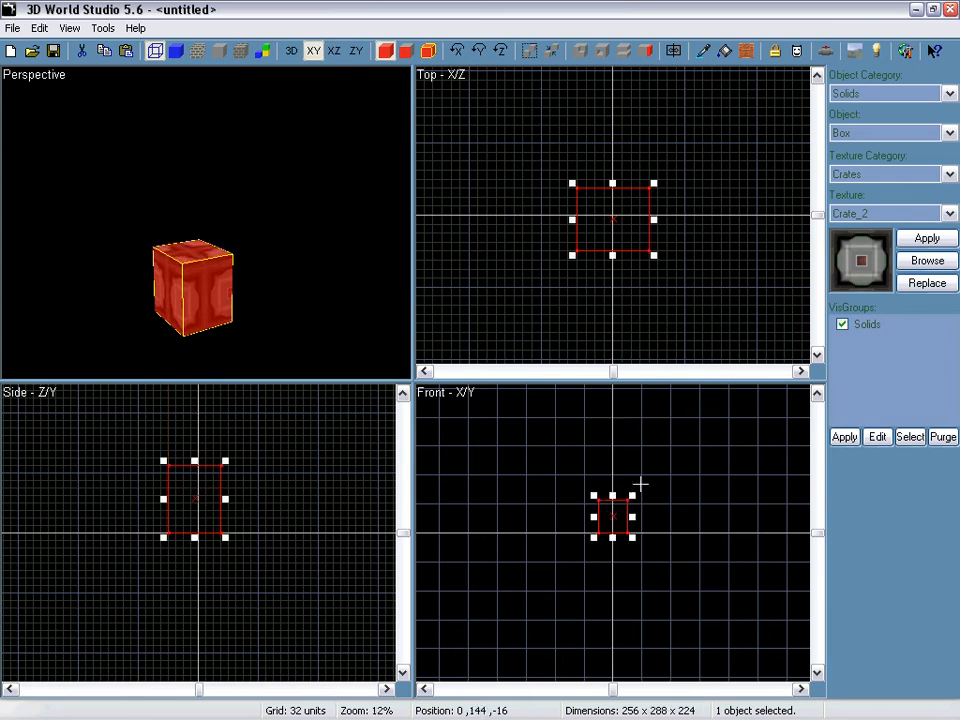
Move the box to 0, 144, 16 and stretch it into a 512 x 512 x 512 cube positioned at 0, 256, 0
{"action": "scroll", "coordinate": [629, 177], "scroll_direction": "up", "scroll_amount": 6}
{"action": "scroll", "coordinate": [647, 193], "scroll_direction": "down", "scroll_amount": 5}
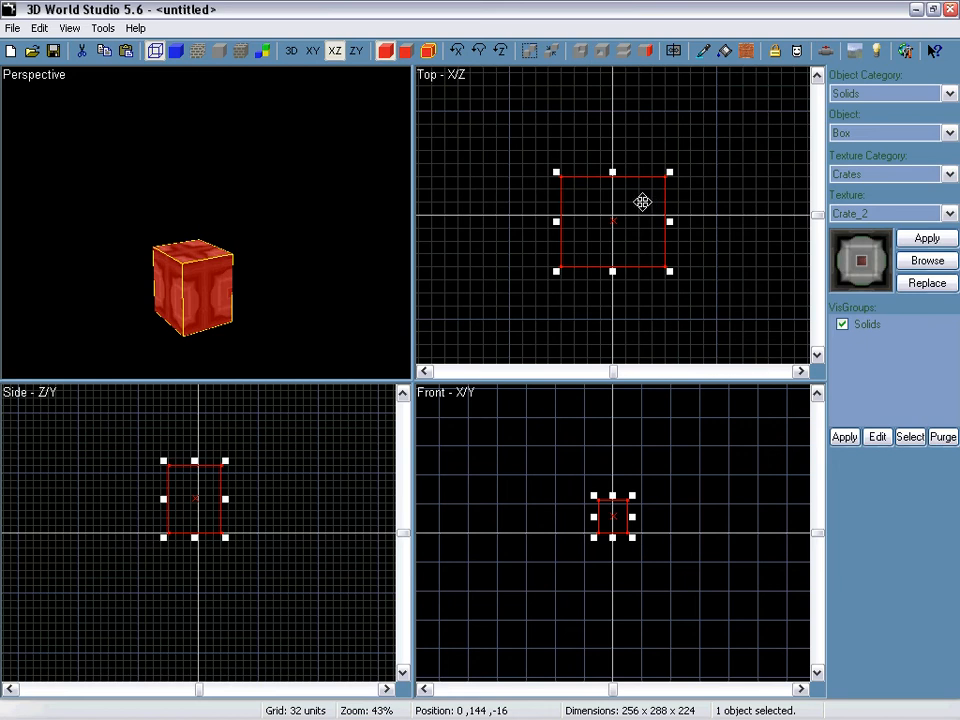
{"action": "mouse_move", "coordinate": [610, 209]}
{"action": "left_mouse_down"}
{"action": "mouse_move", "coordinate": [589, 208]}
{"action": "mouse_move", "coordinate": [618, 196]}
{"action": "left_mouse_up"}
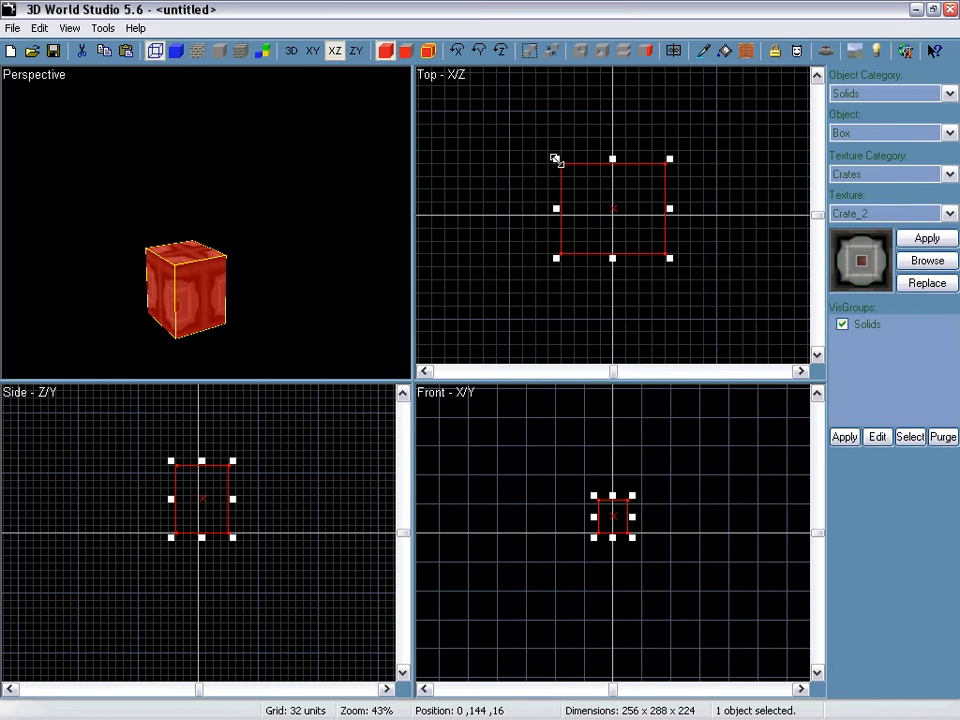
{"action": "left_click_drag", "start_coordinate": [556, 159], "coordinate": [509, 114]}
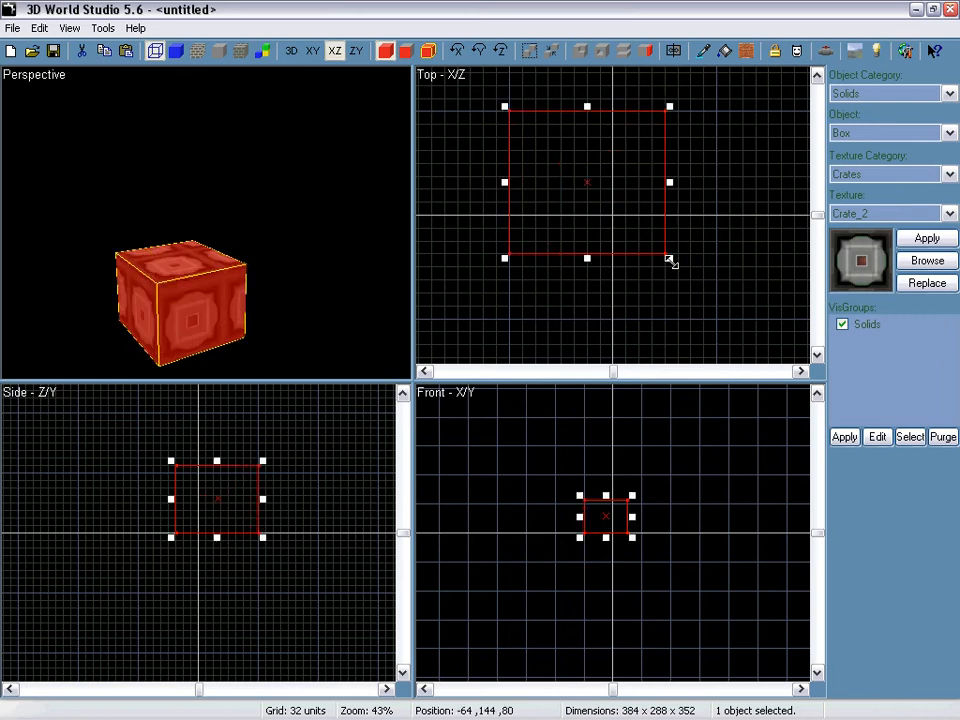
{"action": "left_click_drag", "start_coordinate": [670, 261], "coordinate": [721, 323]}
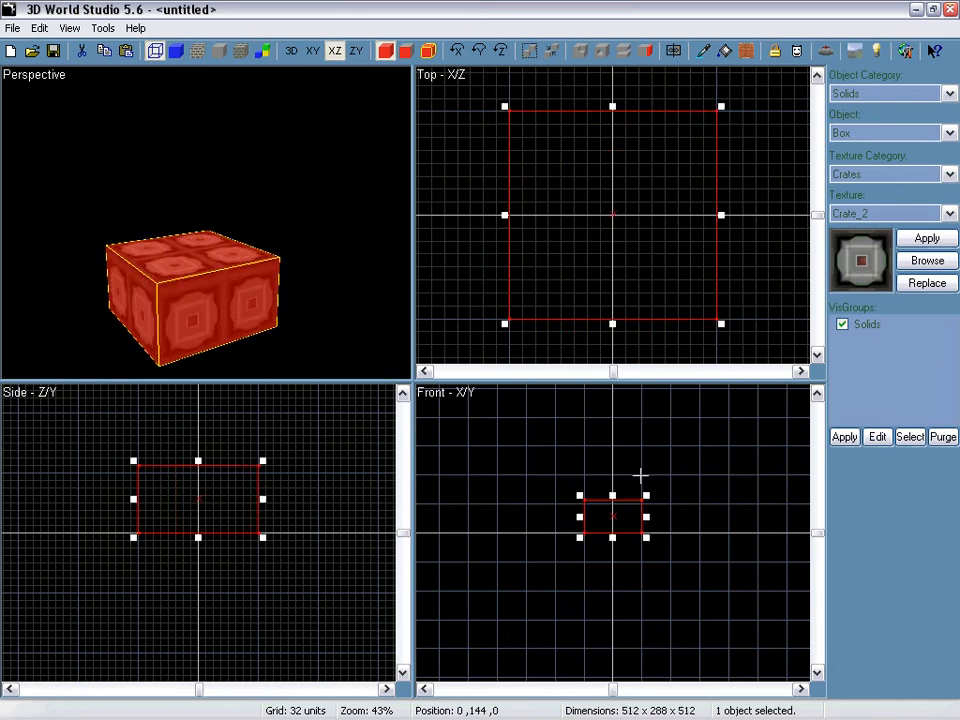
{"action": "left_click_drag", "start_coordinate": [612, 495], "coordinate": [612, 470]}
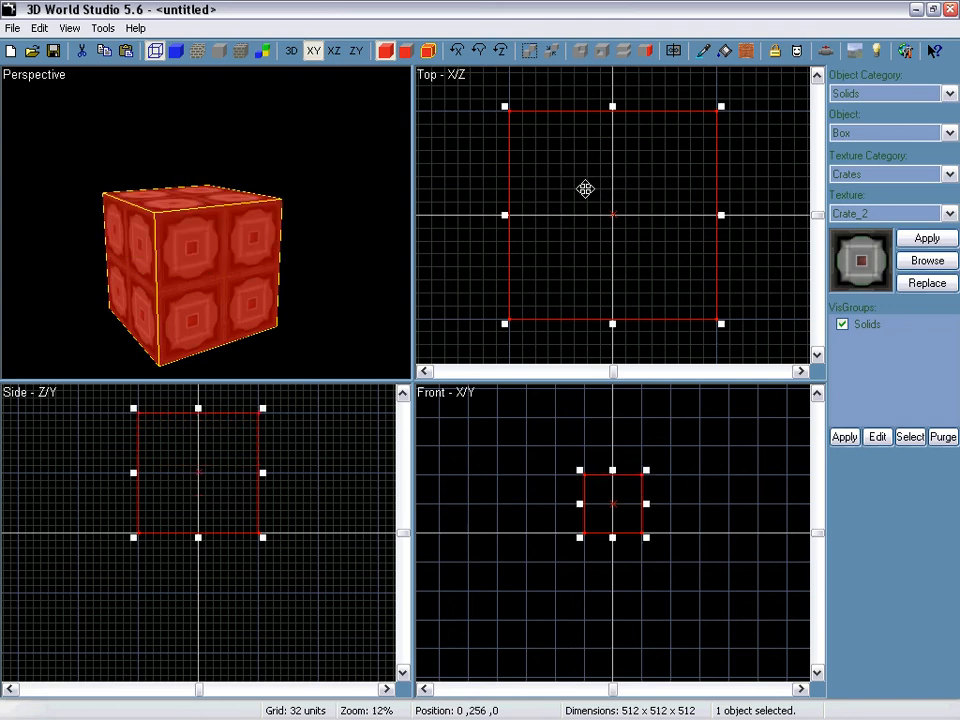
Switch the cube to rotation mode, rotate it 45 degrees in the top view, and turn it further using different corners
{"action": "left_click", "coordinate": [585, 188]}
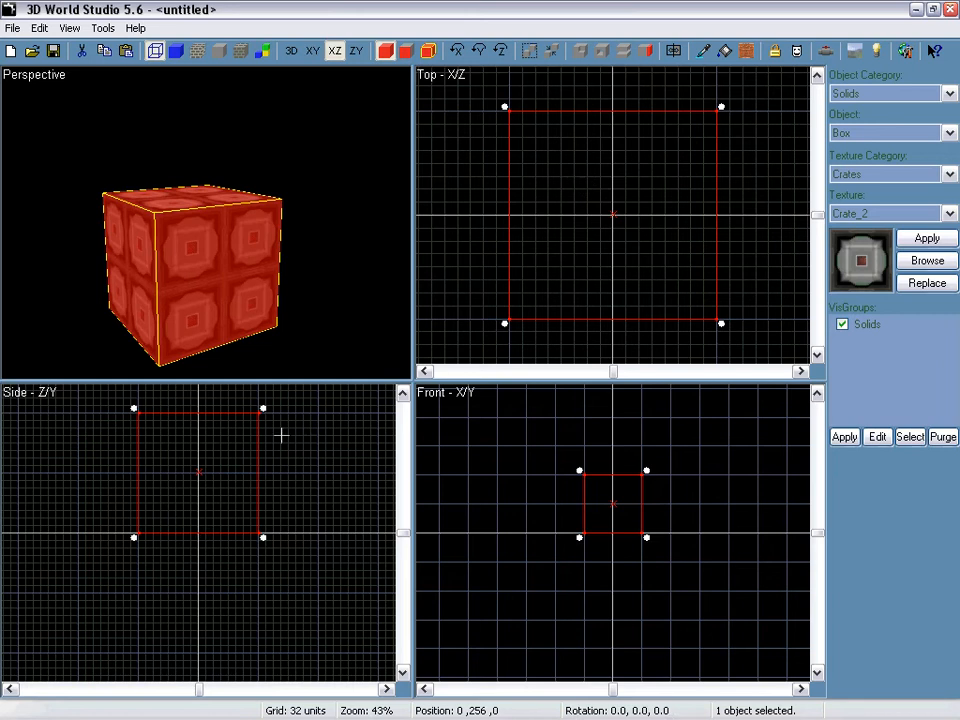
{"action": "scroll", "coordinate": [272, 433], "scroll_direction": "up", "scroll_amount": 3}
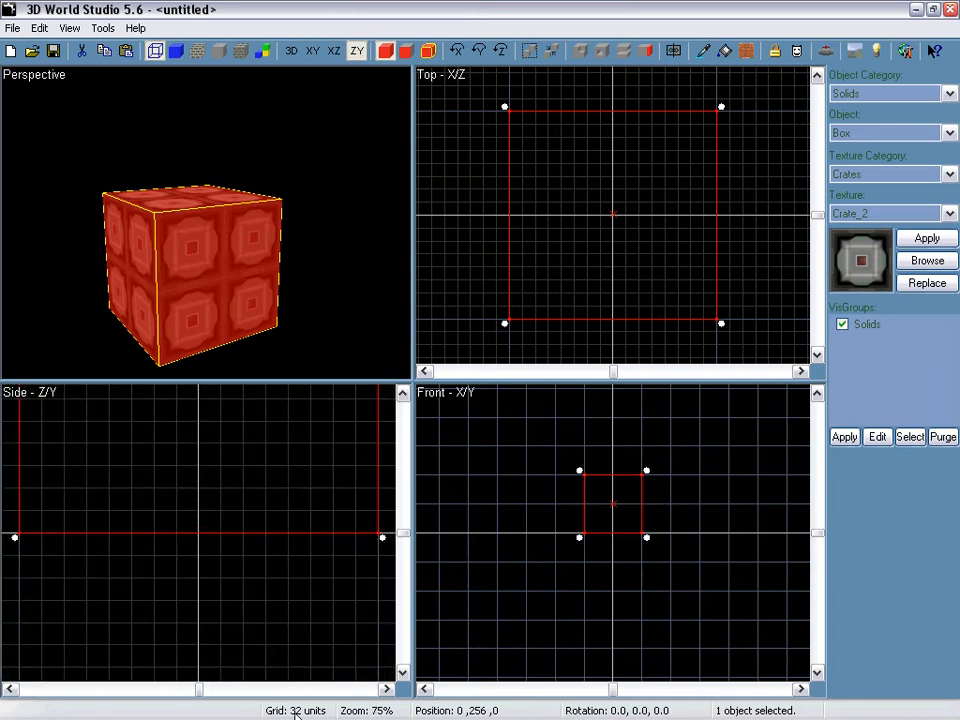
{"action": "scroll", "coordinate": [287, 540], "scroll_direction": "up", "scroll_amount": 4}
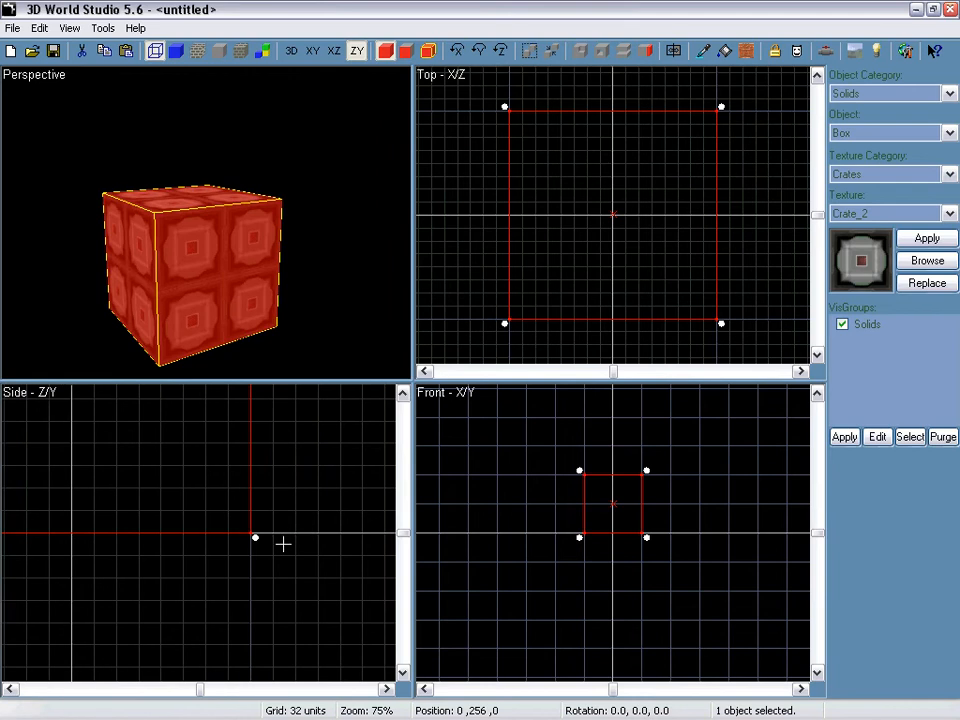
{"action": "key", "text": "Right"}
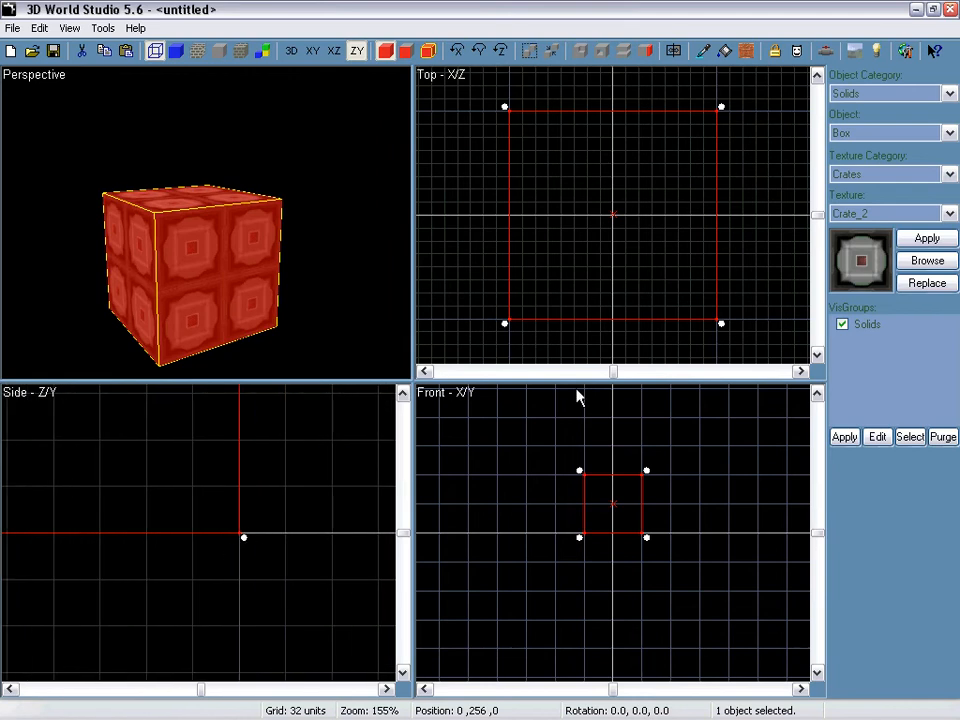
{"action": "scroll", "coordinate": [528, 302], "scroll_direction": "down", "scroll_amount": 1}
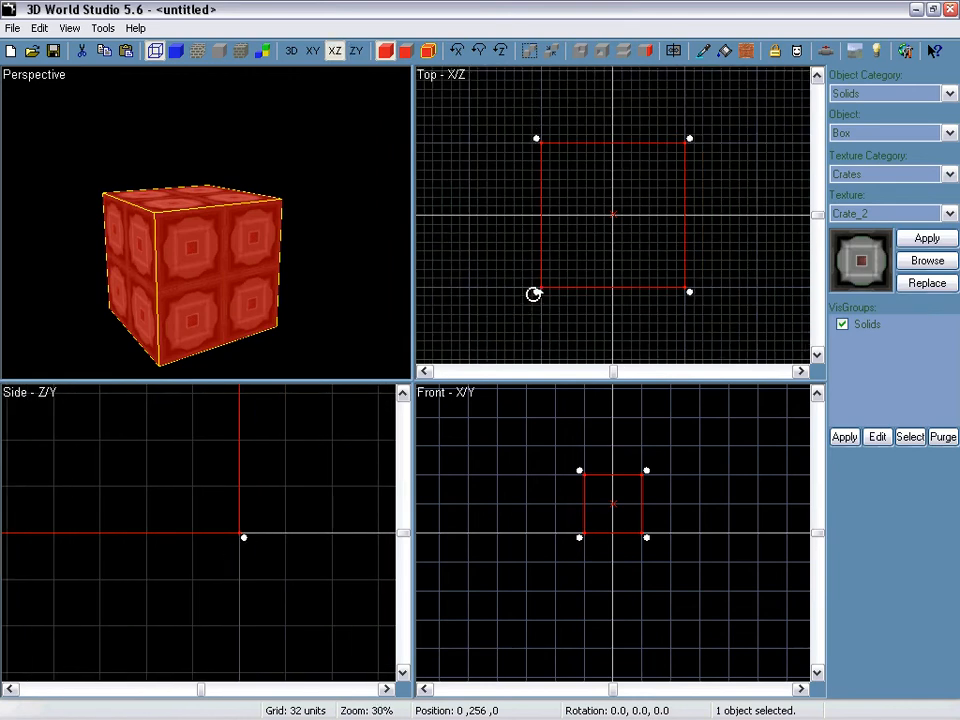
{"action": "left_click_drag", "start_coordinate": [534, 298], "coordinate": [609, 313]}
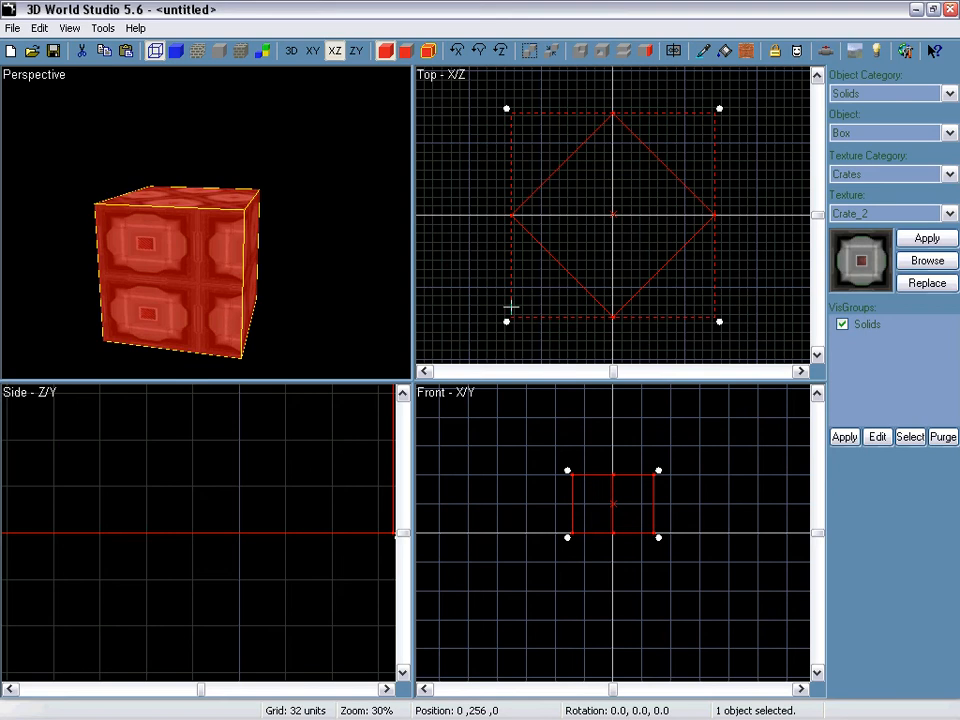
{"action": "left_click_drag", "start_coordinate": [506, 322], "coordinate": [488, 219]}
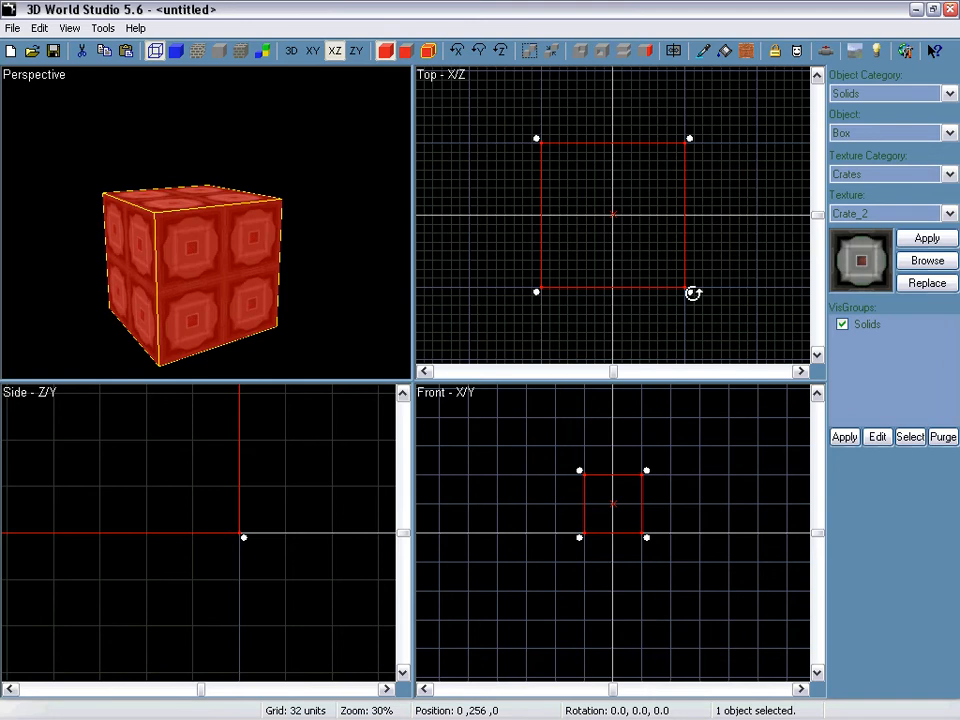
{"action": "left_click_drag", "start_coordinate": [692, 292], "coordinate": [704, 121]}
Rotate the cube 45 degrees in the front view and delete it
{"action": "left_click_drag", "start_coordinate": [579, 470], "coordinate": [579, 506]}
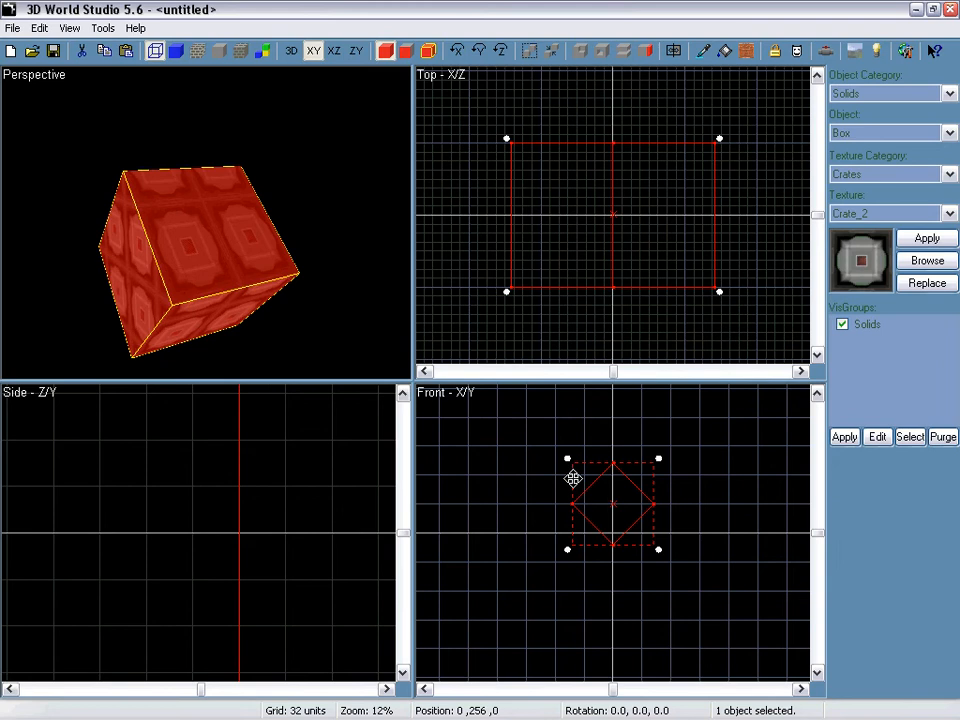
{"action": "left_click_drag", "start_coordinate": [567, 459], "coordinate": [671, 441]}
{"action": "key", "text": "Delete"}
Draw a 1024 x 724 x 256 box in the top view and a 256 x 724 x 768 box against its left end
{"action": "scroll", "coordinate": [613, 270], "scroll_direction": "up", "scroll_amount": 1}
{"action": "scroll", "coordinate": [604, 259], "scroll_direction": "down", "scroll_amount": 1}
{"action": "scroll", "coordinate": [590, 260], "scroll_direction": "up", "scroll_amount": 1}
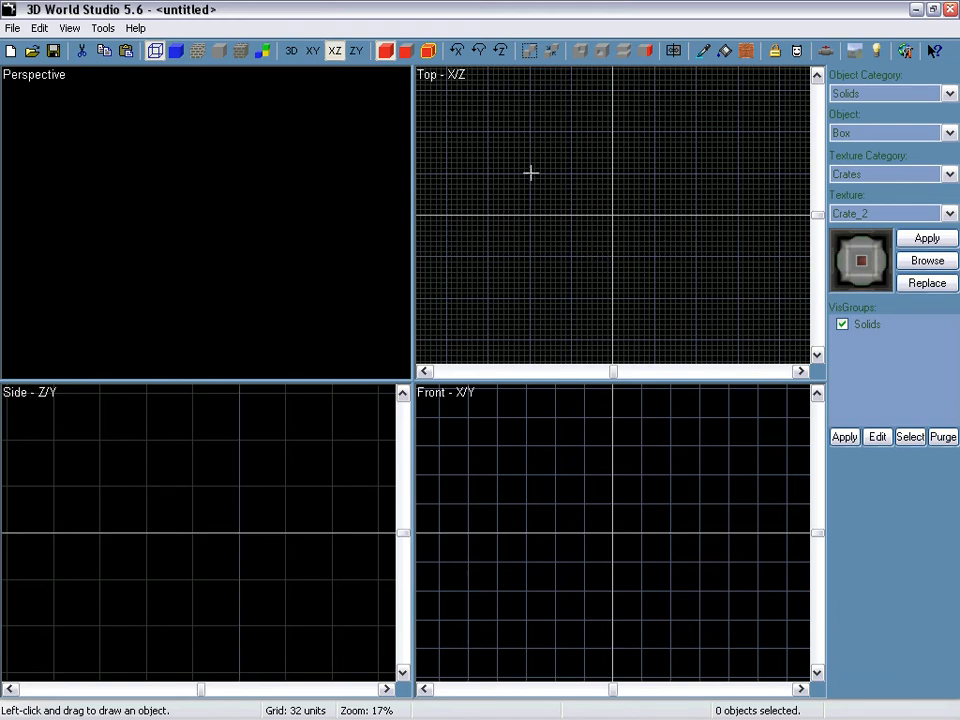
{"action": "left_click_drag", "start_coordinate": [530, 173], "coordinate": [697, 215]}
{"action": "key", "text": "Return"}
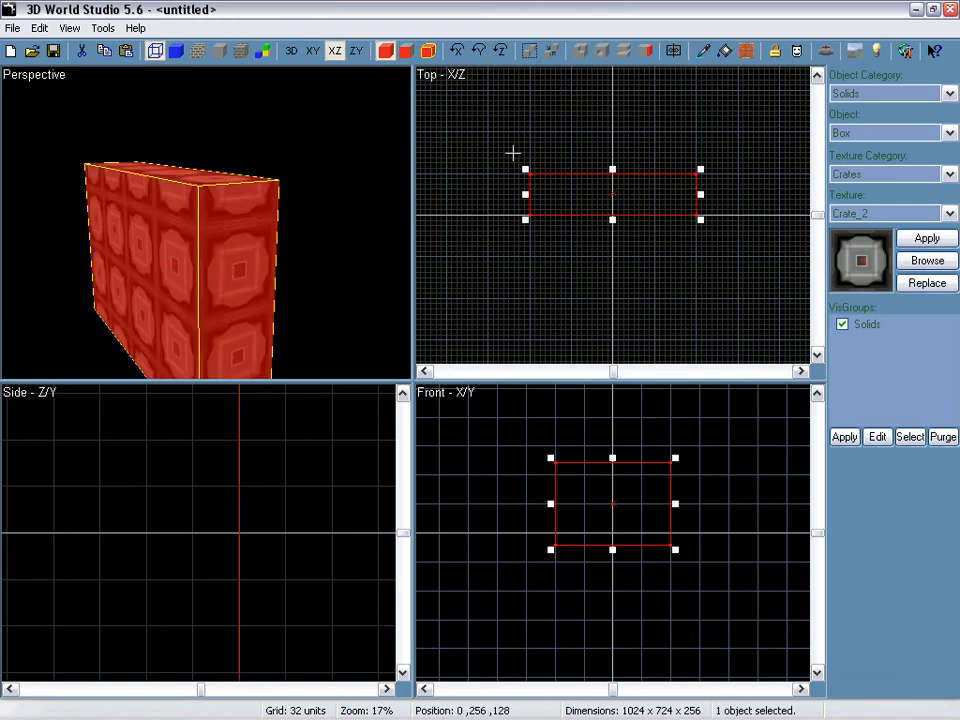
{"action": "left_click_drag", "start_coordinate": [488, 133], "coordinate": [530, 257]}
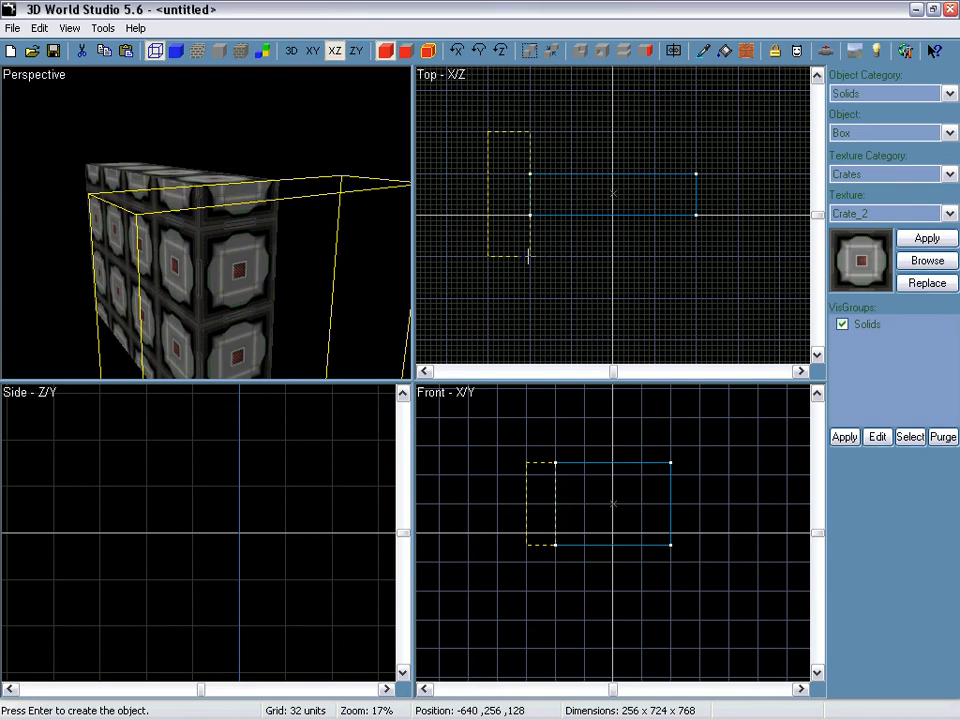
{"action": "key", "text": "Return"}
Group the two boxes and move the group to 0, 256, 0 in the top view
{"action": "left_click", "coordinate": [156, 182], "text": "ctrl"}
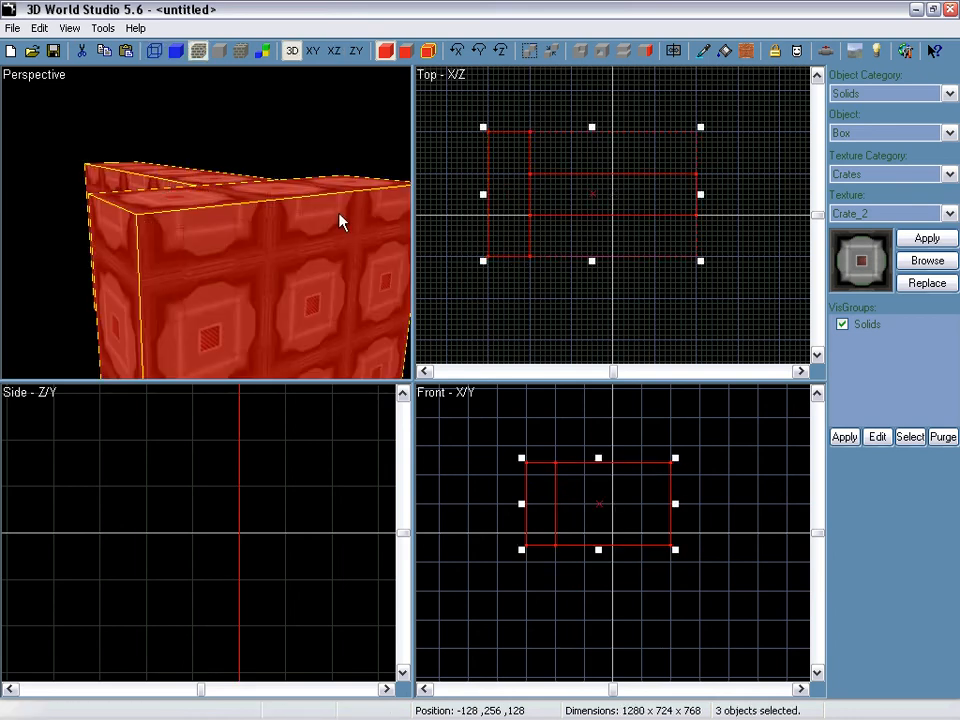
{"action": "mouse_move", "coordinate": [608, 204]}
{"action": "left_mouse_down"}
{"action": "mouse_move", "coordinate": [692, 220]}
{"action": "mouse_move", "coordinate": [608, 212]}
{"action": "left_mouse_up"}
{"action": "left_click", "coordinate": [605, 122]}
{"action": "left_click", "coordinate": [228, 267]}
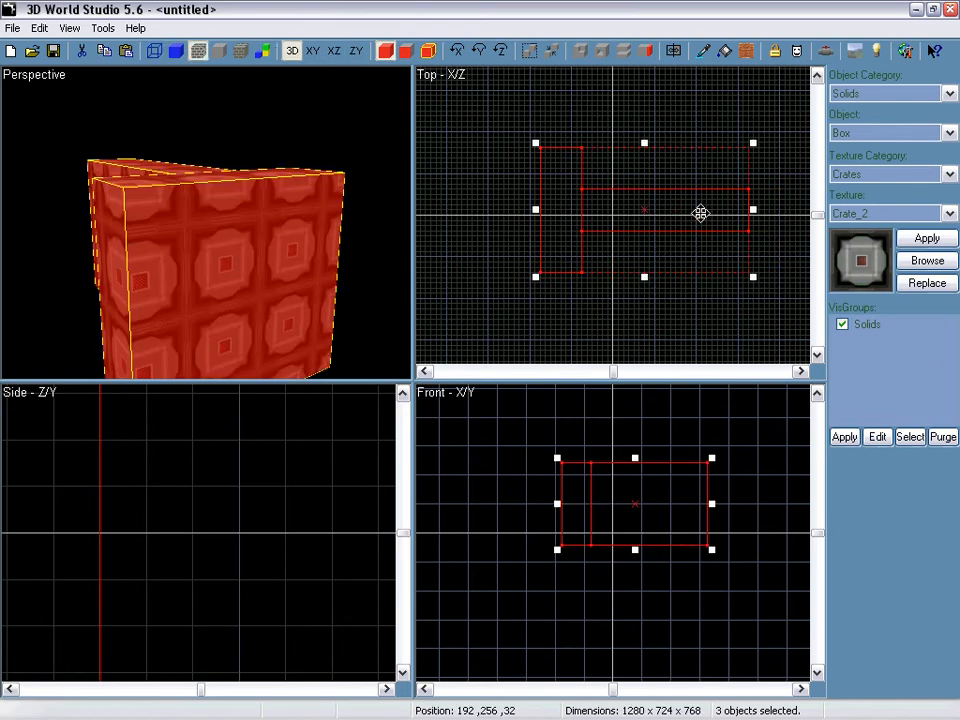
{"action": "left_click_drag", "start_coordinate": [700, 213], "coordinate": [649, 215]}
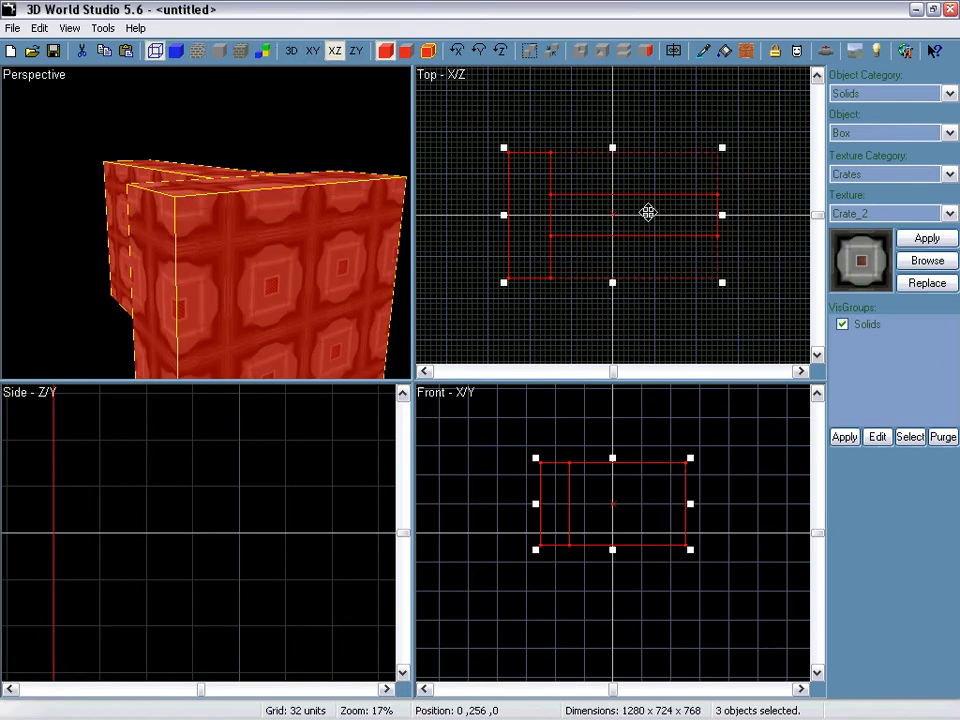
Rotate the group about the Y axis in six successive 90-degree turns
{"action": "left_click", "coordinate": [482, 53]}
{"action": "left_click", "coordinate": [484, 56]}
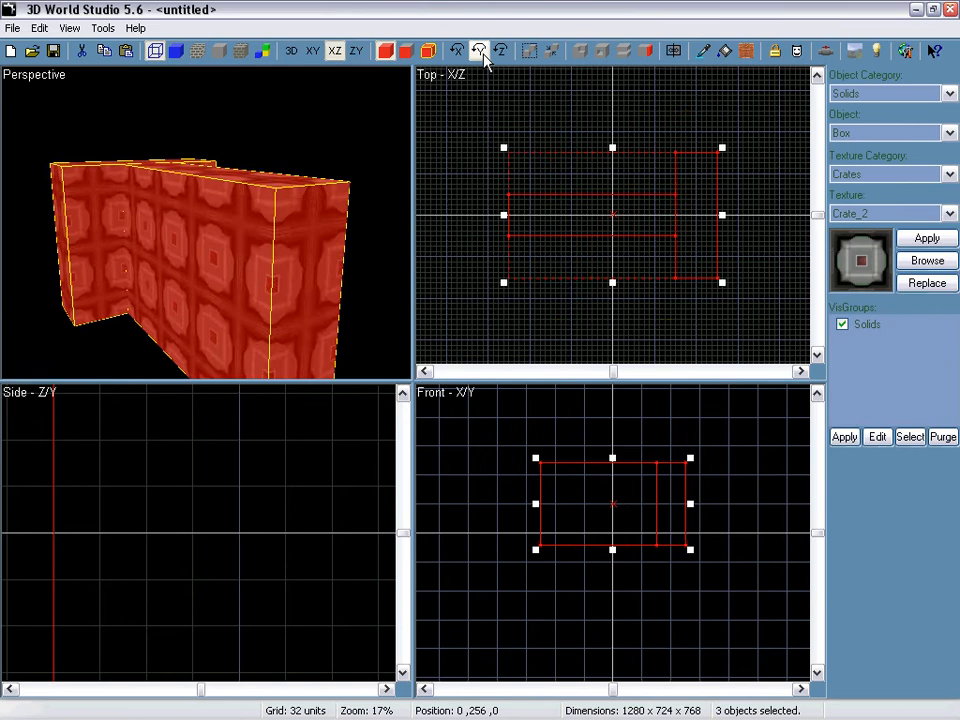
{"action": "left_click", "coordinate": [483, 55]}
{"action": "left_click", "coordinate": [483, 55]}
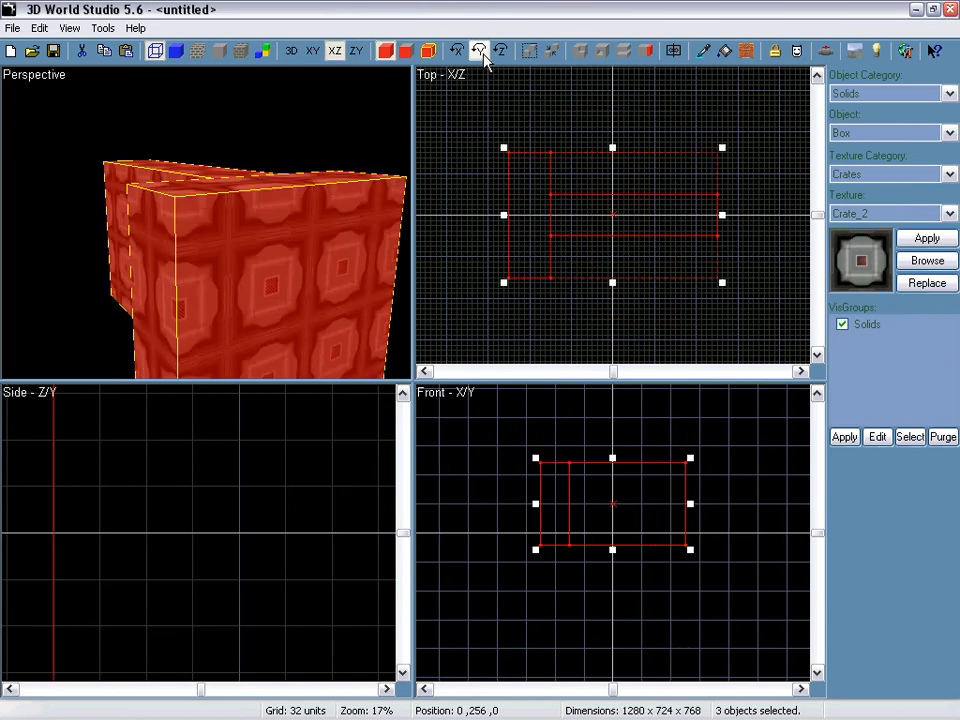
{"action": "left_click", "coordinate": [483, 55]}
{"action": "left_click", "coordinate": [483, 55]}
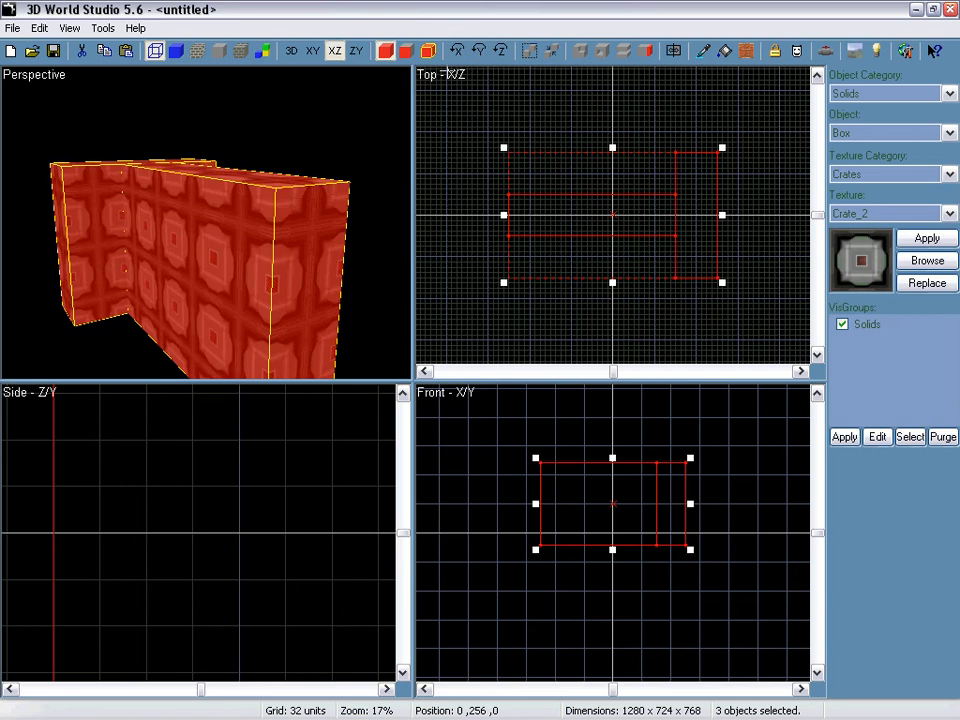
Rotate the group about the X axis in six successive 90-degree turns
{"action": "left_click", "coordinate": [458, 54]}
{"action": "left_click", "coordinate": [458, 54]}
{"action": "left_click", "coordinate": [458, 54]}
{"action": "scroll", "coordinate": [107, 514], "scroll_direction": "up", "scroll_amount": 5}
{"action": "scroll", "coordinate": [107, 510], "scroll_direction": "down", "scroll_amount": 4}
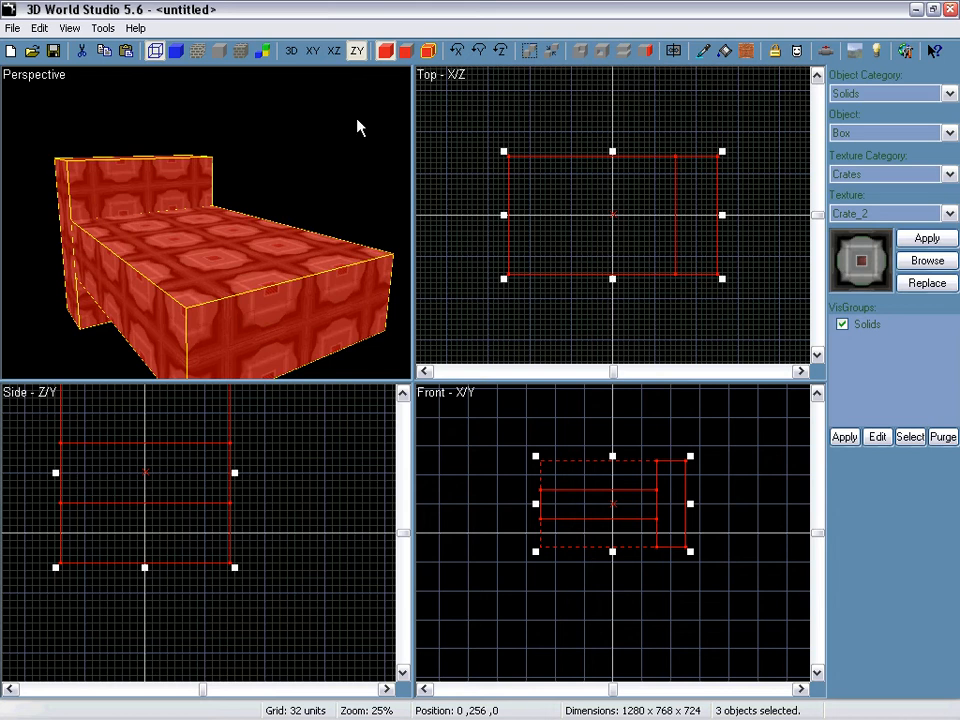
{"action": "left_click", "coordinate": [458, 53]}
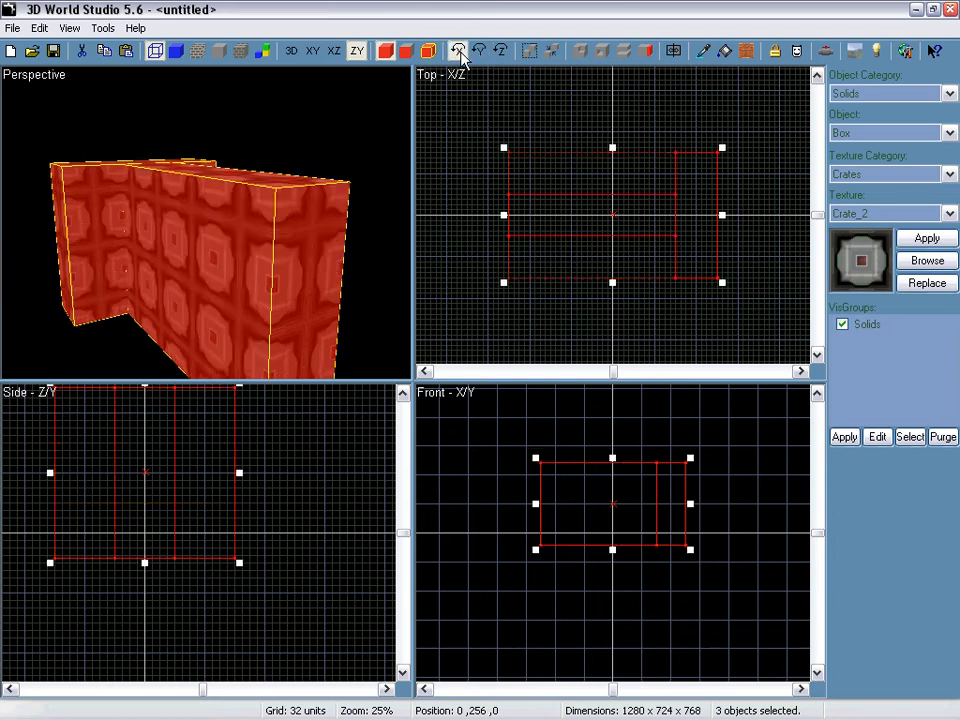
{"action": "left_click", "coordinate": [458, 53]}
{"action": "left_click", "coordinate": [458, 53]}
Rotate the group about the Z axis in 90-degree turns until it stands as an upright T with the crossbar on top
{"action": "left_click", "coordinate": [507, 57]}
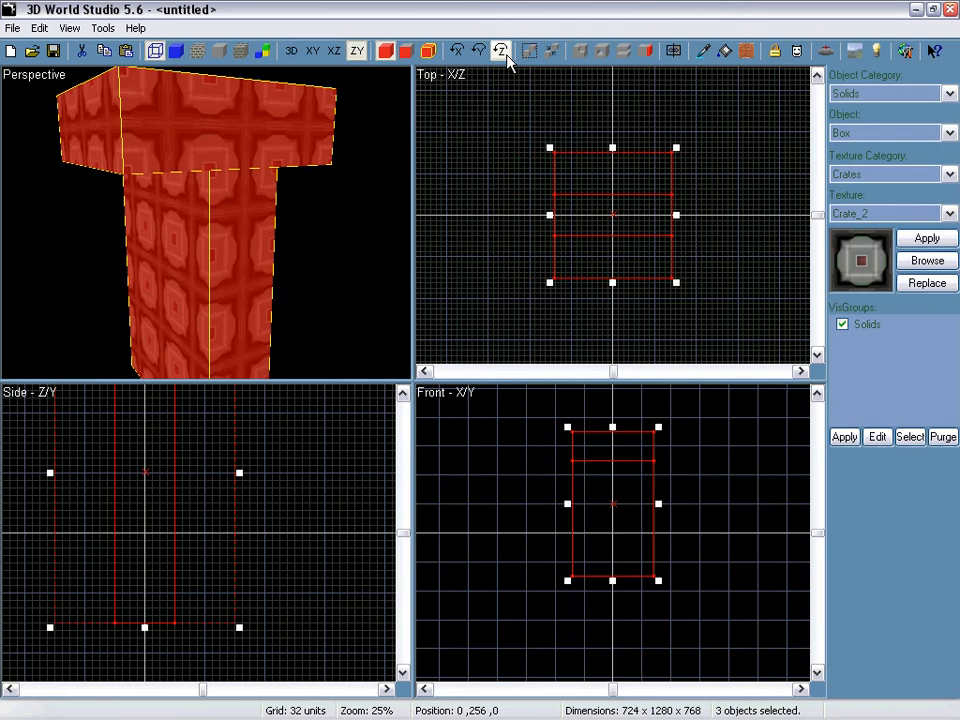
{"action": "left_click", "coordinate": [507, 57]}
{"action": "left_click", "coordinate": [507, 57]}
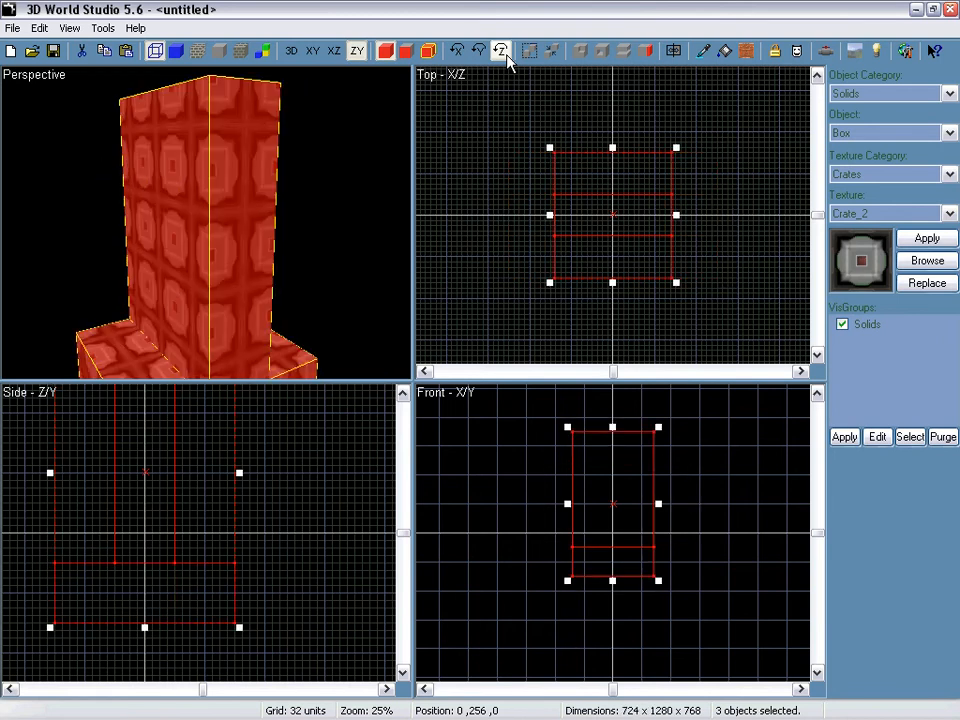
{"action": "left_click", "coordinate": [501, 52]}
{"action": "left_click", "coordinate": [501, 52]}
{"action": "left_click", "coordinate": [506, 56]}
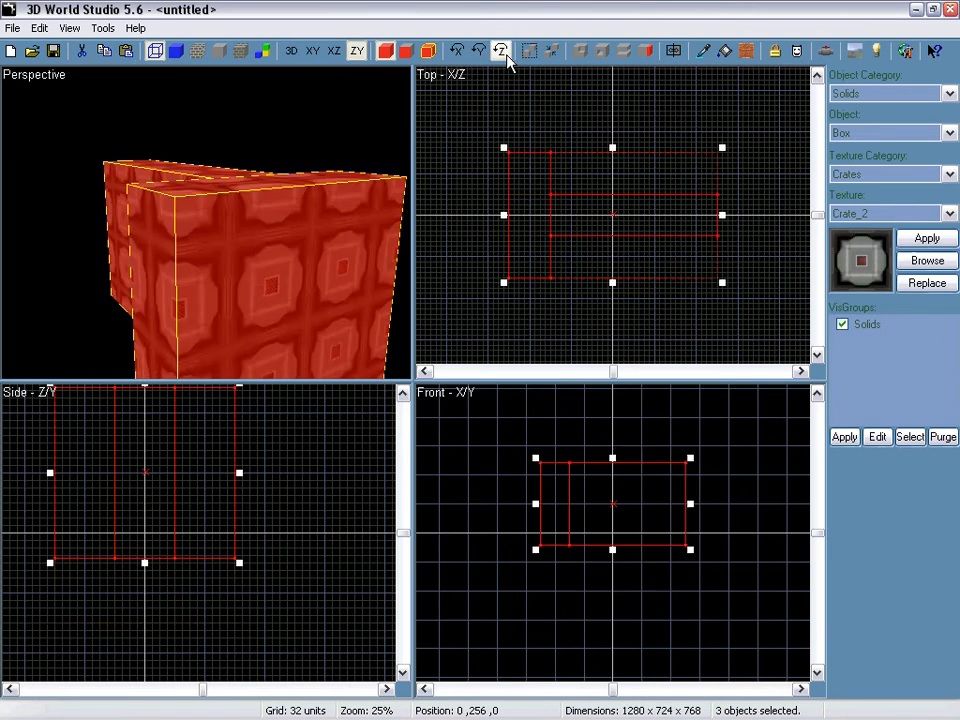
{"action": "left_click", "coordinate": [506, 56]}
{"action": "left_click", "coordinate": [506, 56]}
{"action": "left_click", "coordinate": [506, 56]}
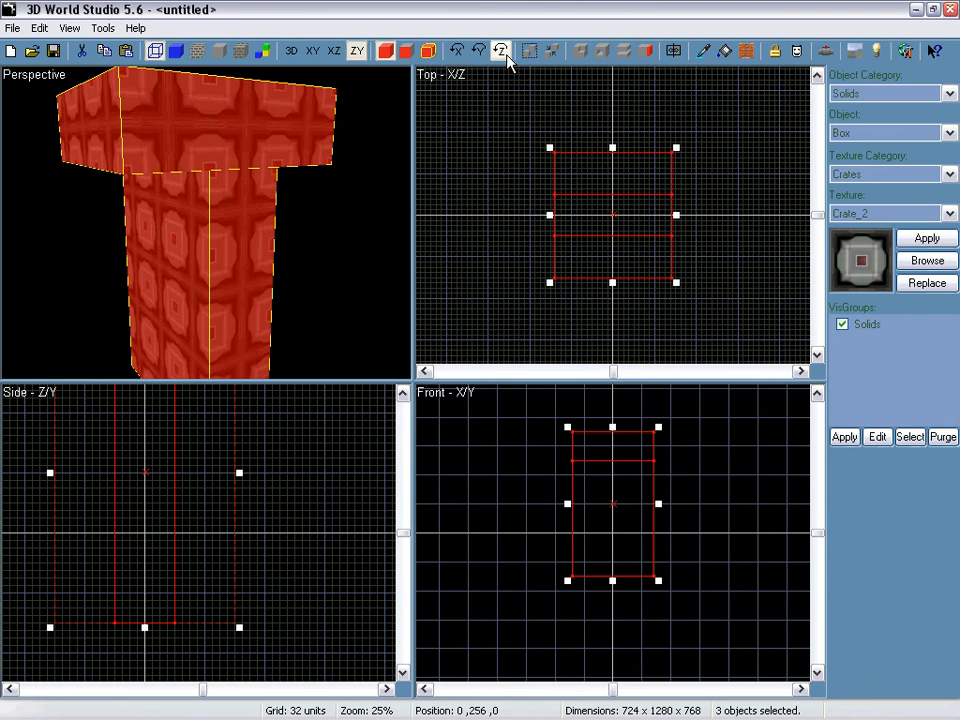
Rotate the group by an exact 90 degrees about the Y axis with the numeric Rotate command
{"action": "left_click", "coordinate": [105, 30]}
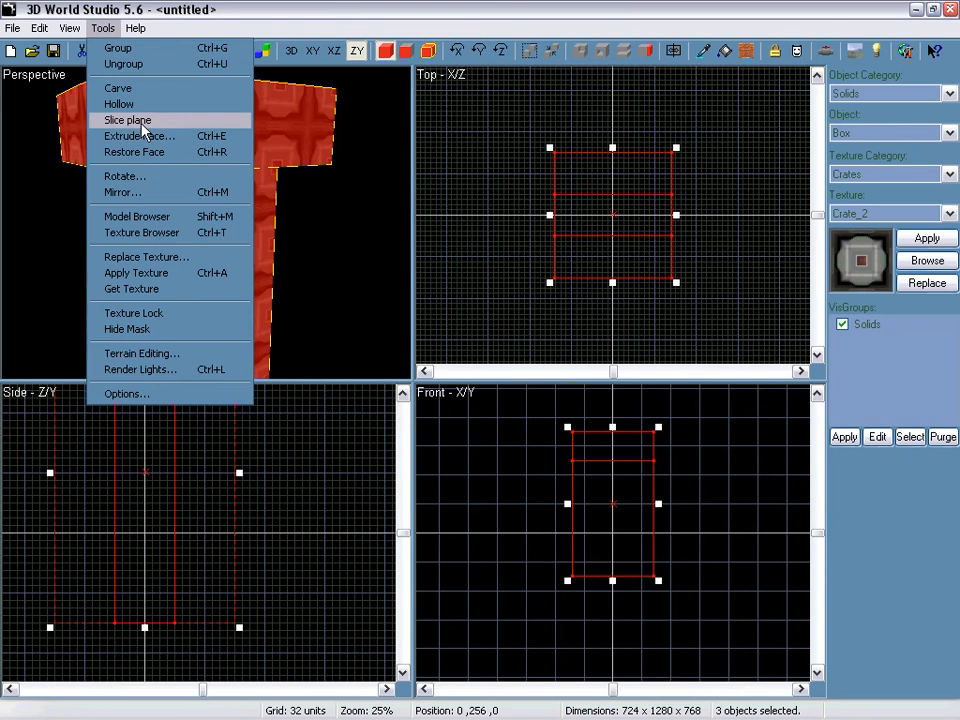
{"action": "left_click", "coordinate": [141, 180]}
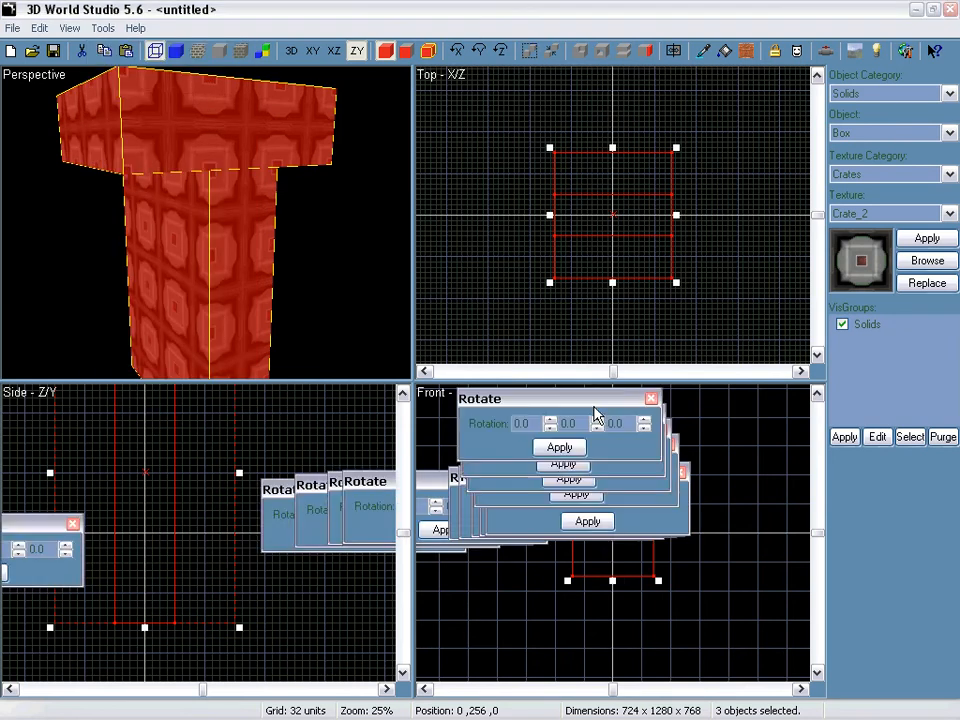
{"action": "left_click", "coordinate": [559, 357]}
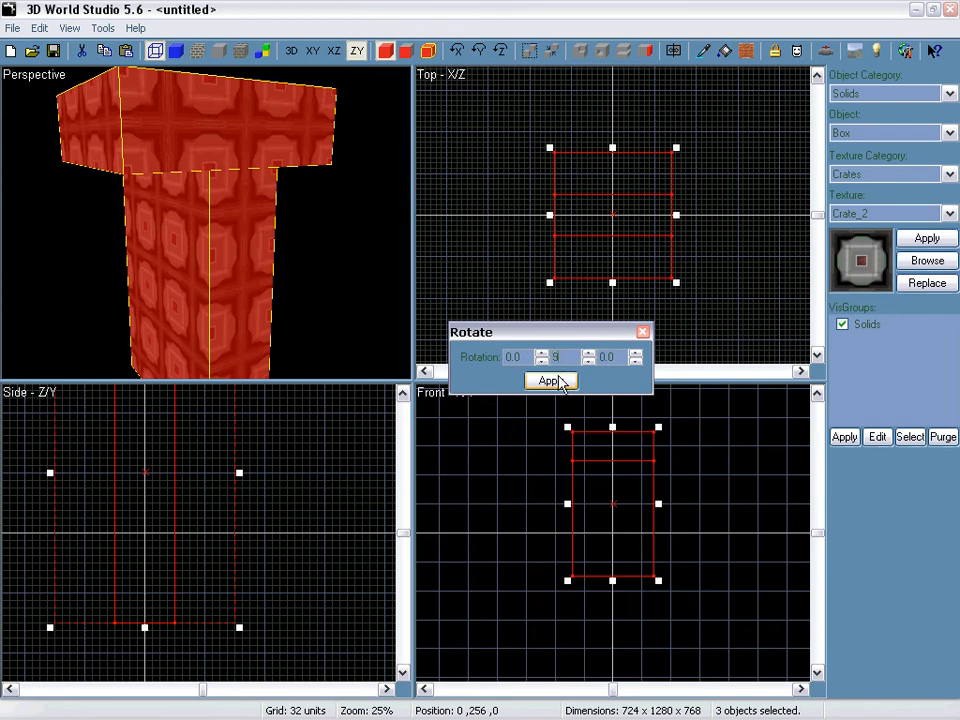
{"action": "left_click", "coordinate": [552, 382]}
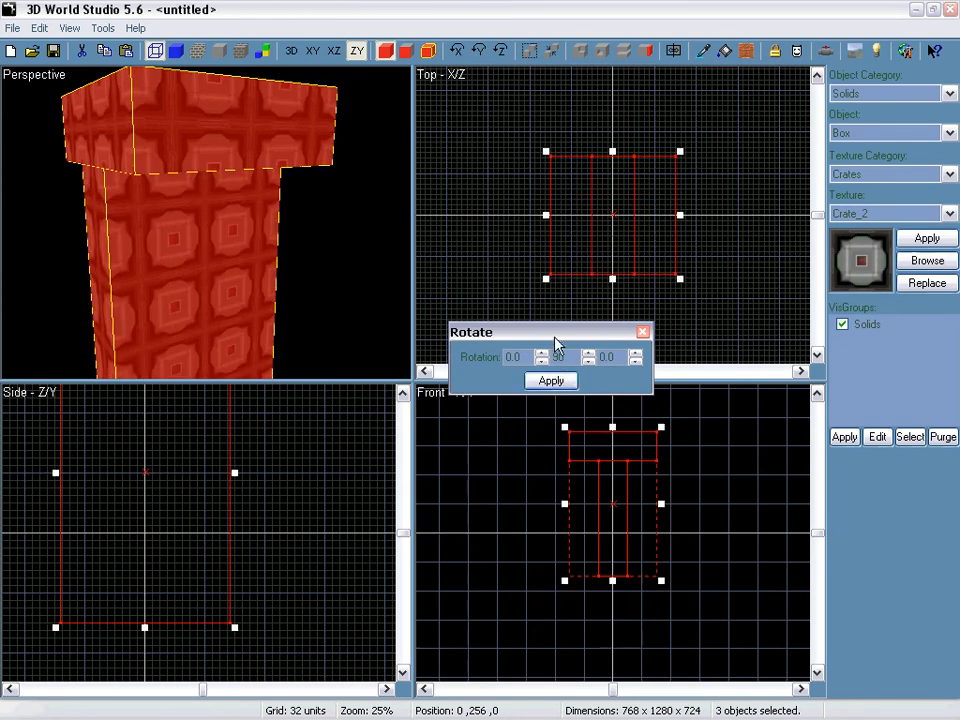
{"action": "left_click_drag", "start_coordinate": [553, 340], "coordinate": [462, 344]}
Reselect the group, move it to 0, 256, -32 in the top view, and delete it
{"action": "left_click", "coordinate": [609, 213]}
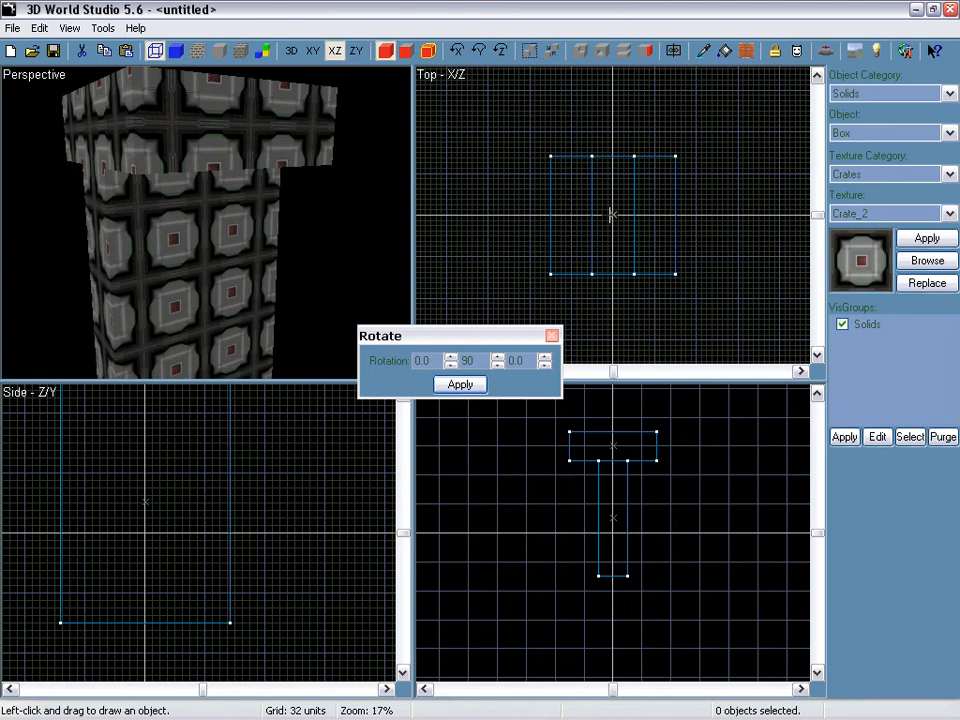
{"action": "left_click", "coordinate": [228, 228]}
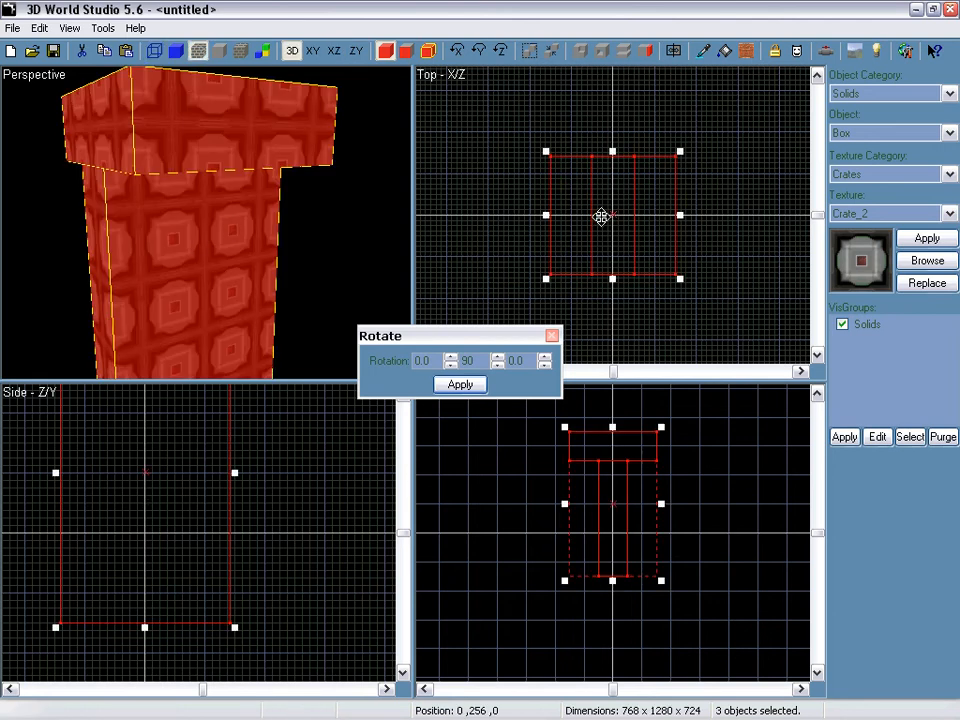
{"action": "left_click_drag", "start_coordinate": [602, 214], "coordinate": [622, 229]}
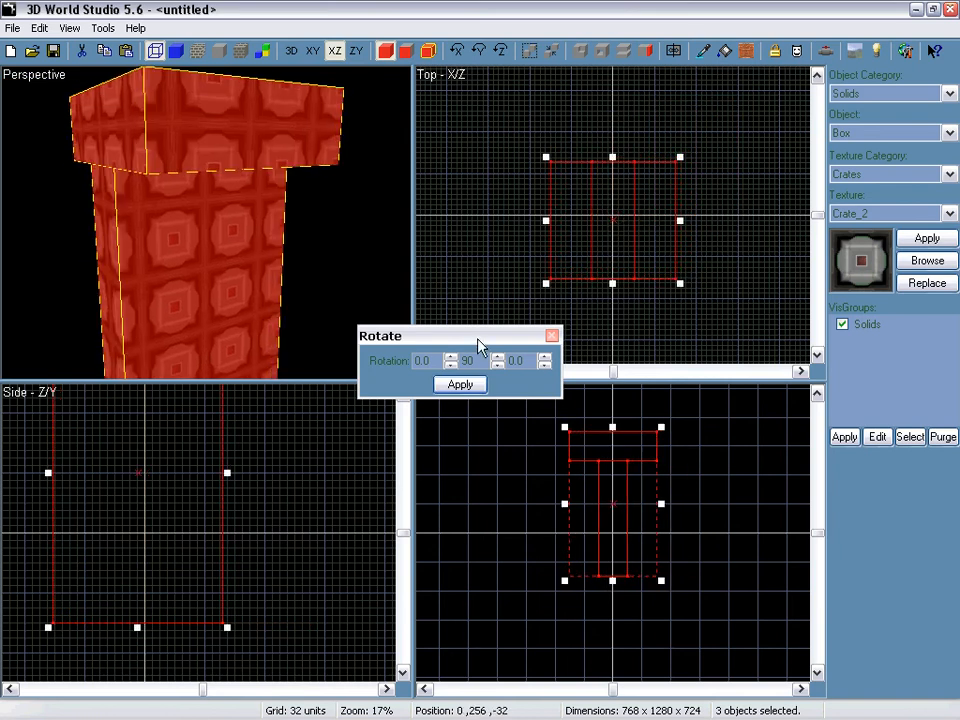
{"action": "left_click_drag", "start_coordinate": [480, 341], "coordinate": [295, 331]}
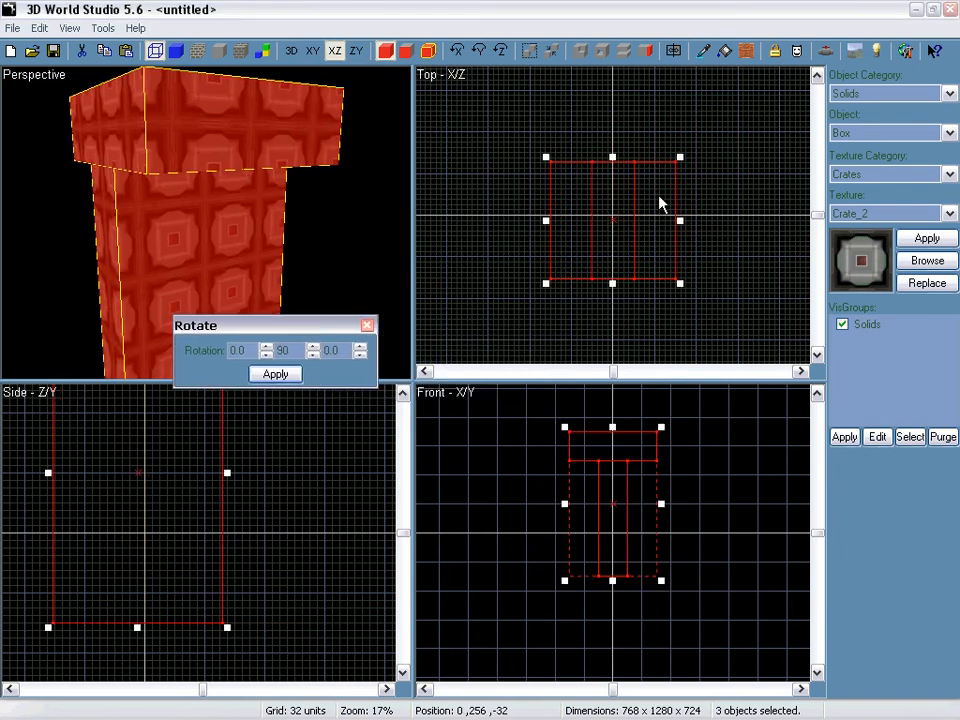
{"action": "left_click", "coordinate": [367, 325]}
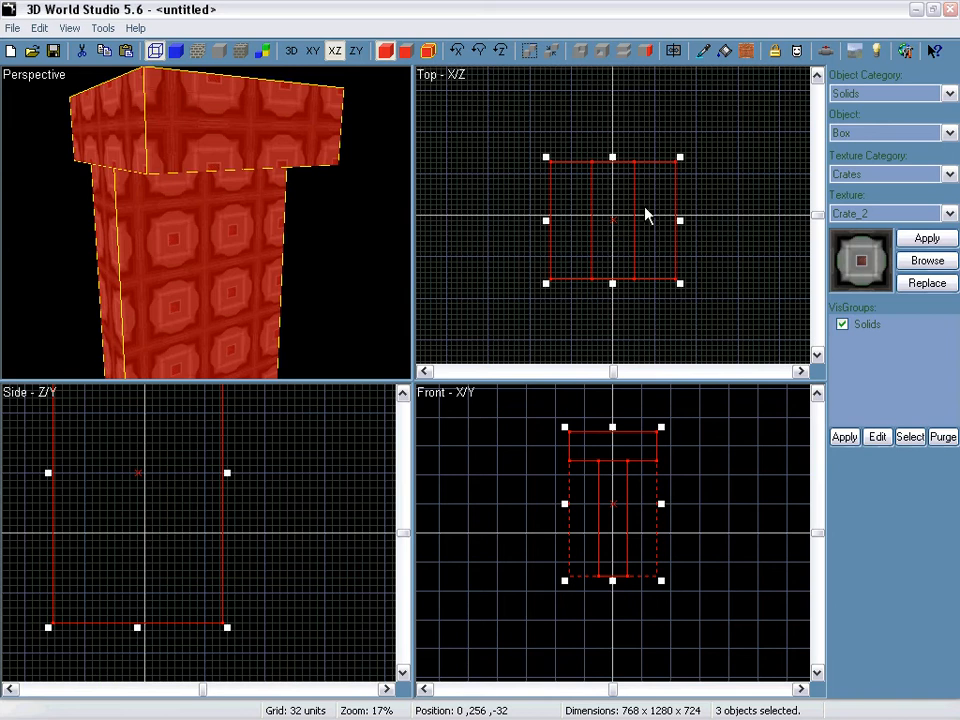
{"action": "key", "text": "Delete"}
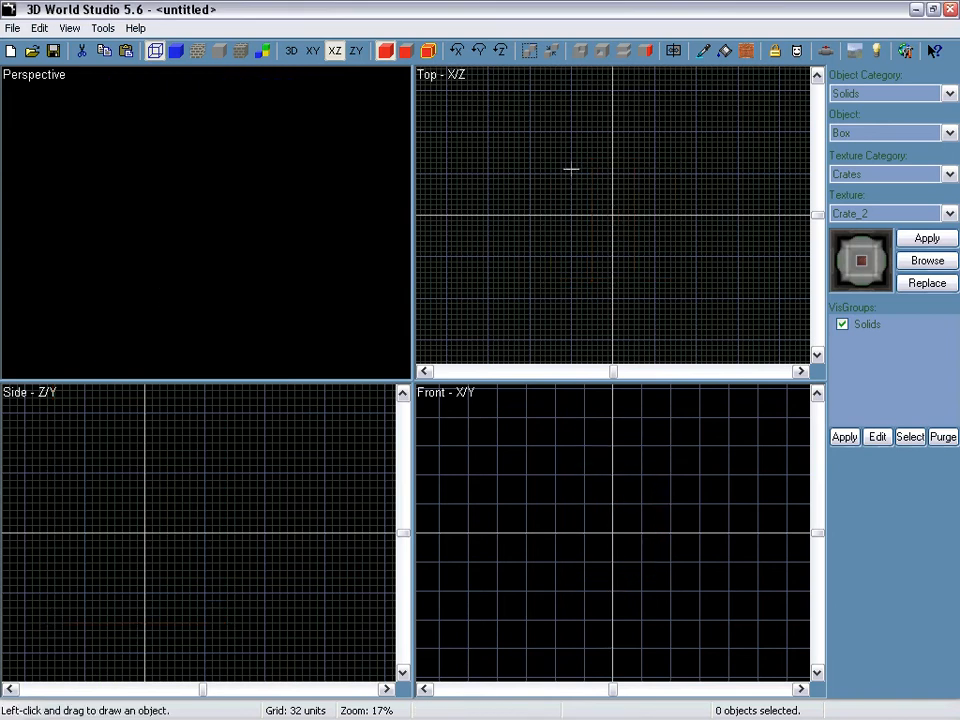
Create a 512 x 1280 x 544 box near the origin in the top view and raise its base so it is 896 units high
{"action": "left_click_drag", "start_coordinate": [571, 170], "coordinate": [654, 257]}
{"action": "key", "text": "Return"}
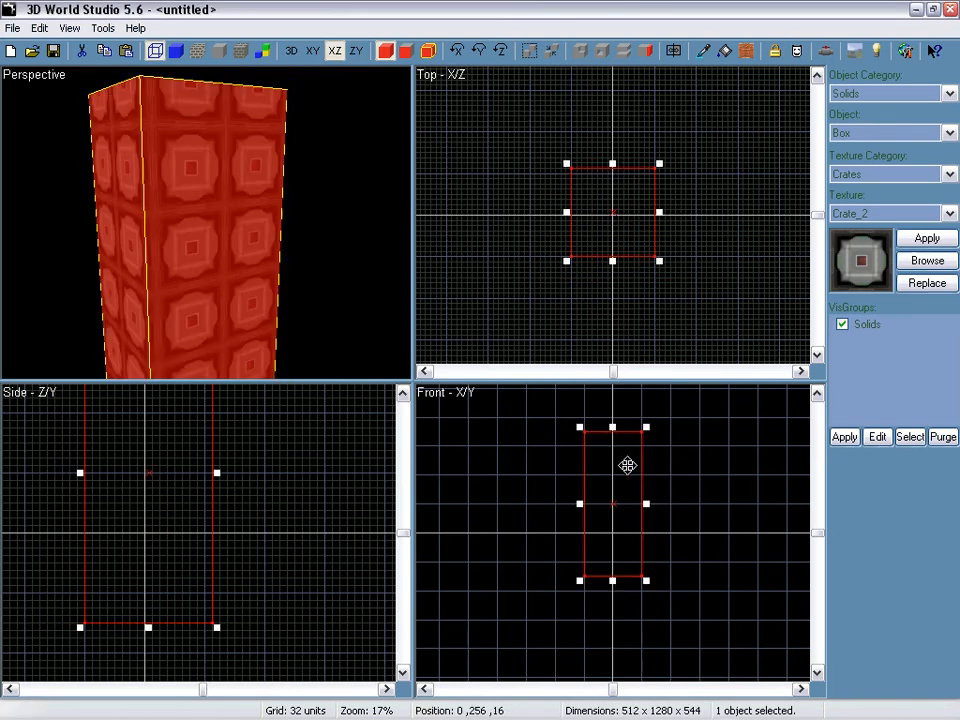
{"action": "left_click_drag", "start_coordinate": [612, 581], "coordinate": [613, 536]}
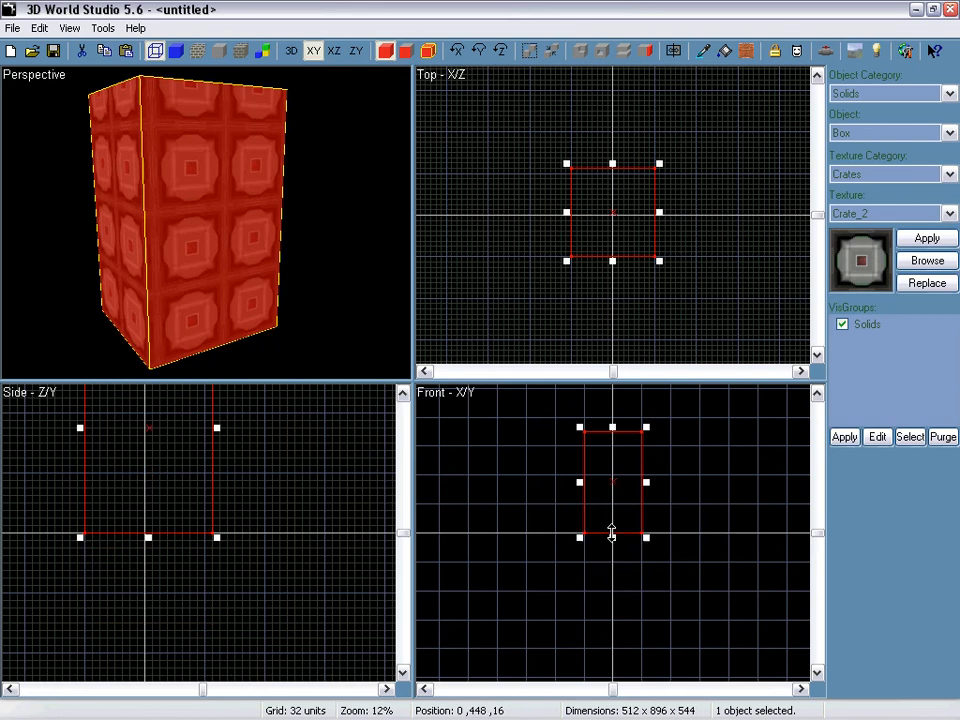
Shear the box in the top view by sliding its +X side 256 units along positive Z
{"action": "scroll", "coordinate": [626, 199], "scroll_direction": "up", "scroll_amount": 3}
{"action": "scroll", "coordinate": [626, 199], "scroll_direction": "up", "scroll_amount": 1}
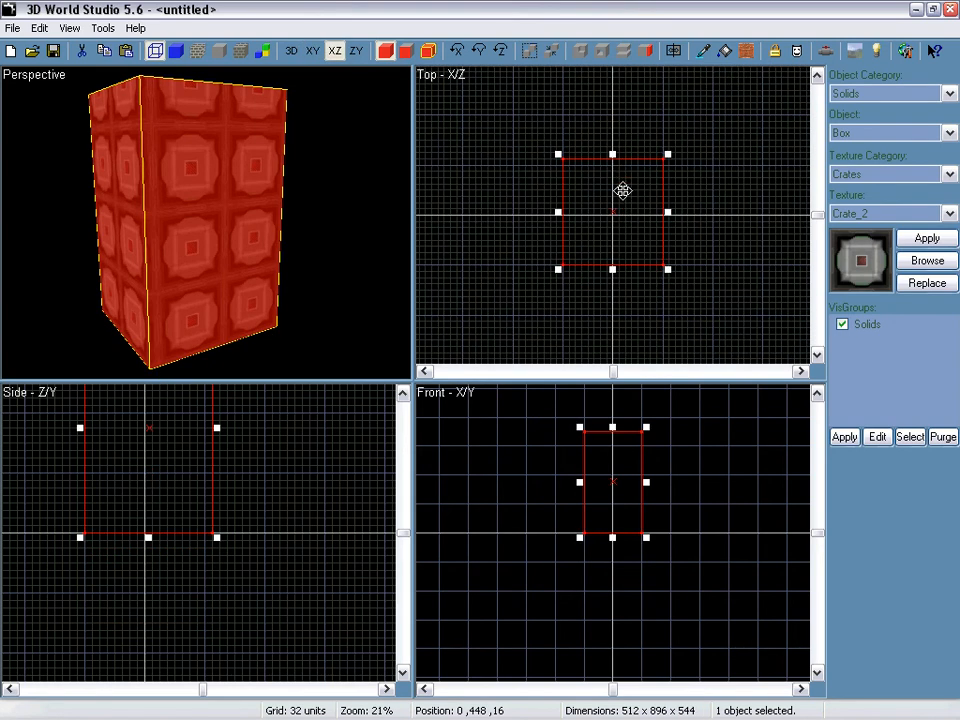
{"action": "left_click", "coordinate": [621, 192]}
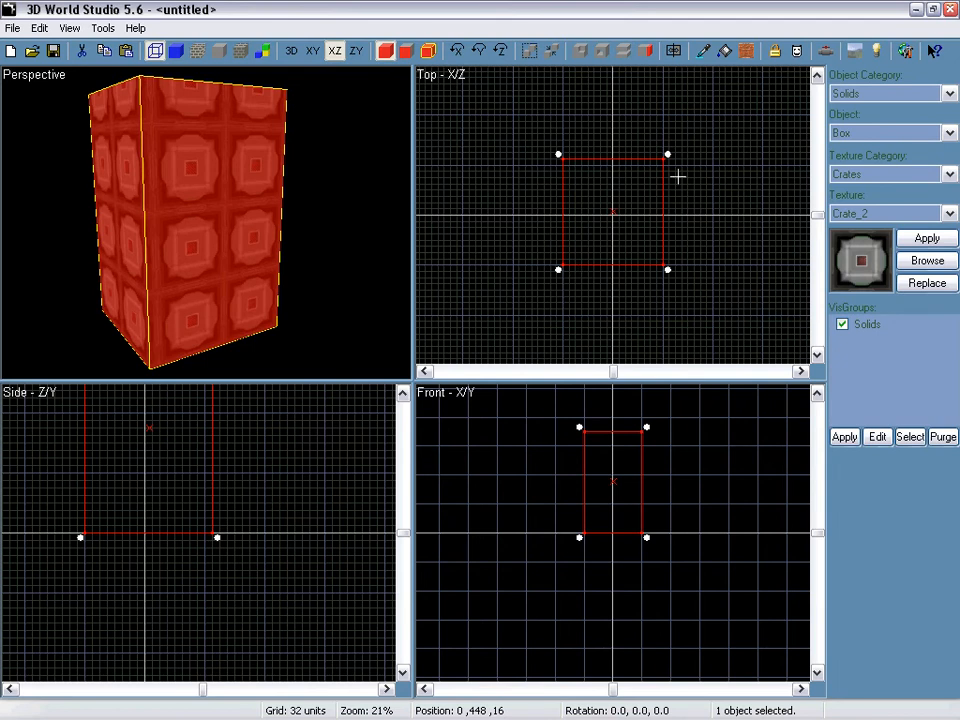
{"action": "left_click", "coordinate": [600, 189]}
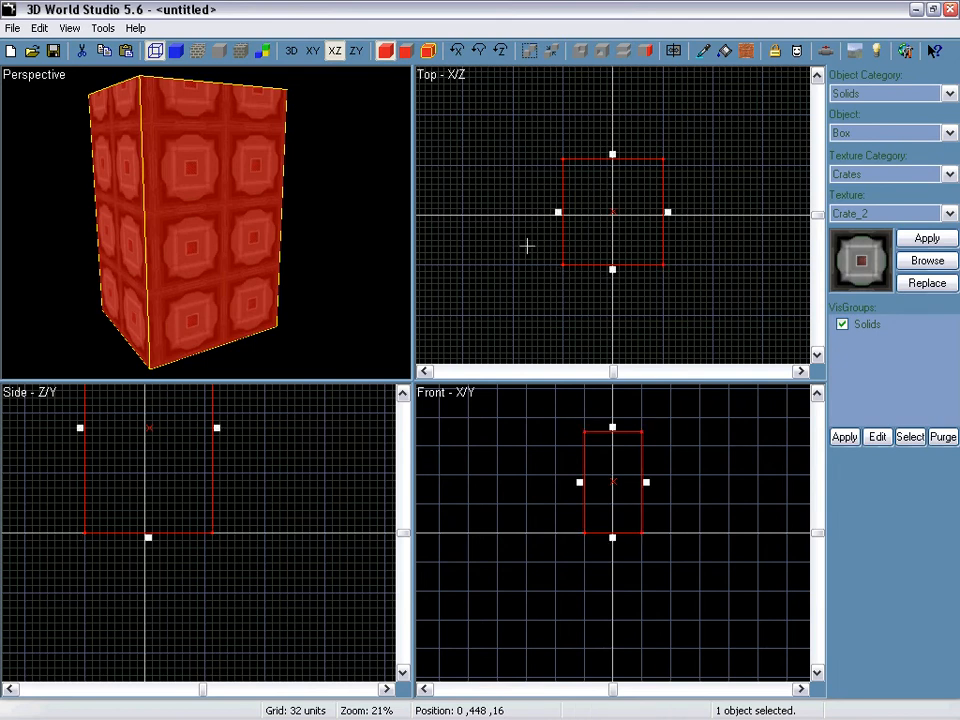
{"action": "scroll", "coordinate": [613, 232], "scroll_direction": "up", "scroll_amount": 3}
{"action": "scroll", "coordinate": [613, 231], "scroll_direction": "up", "scroll_amount": 2}
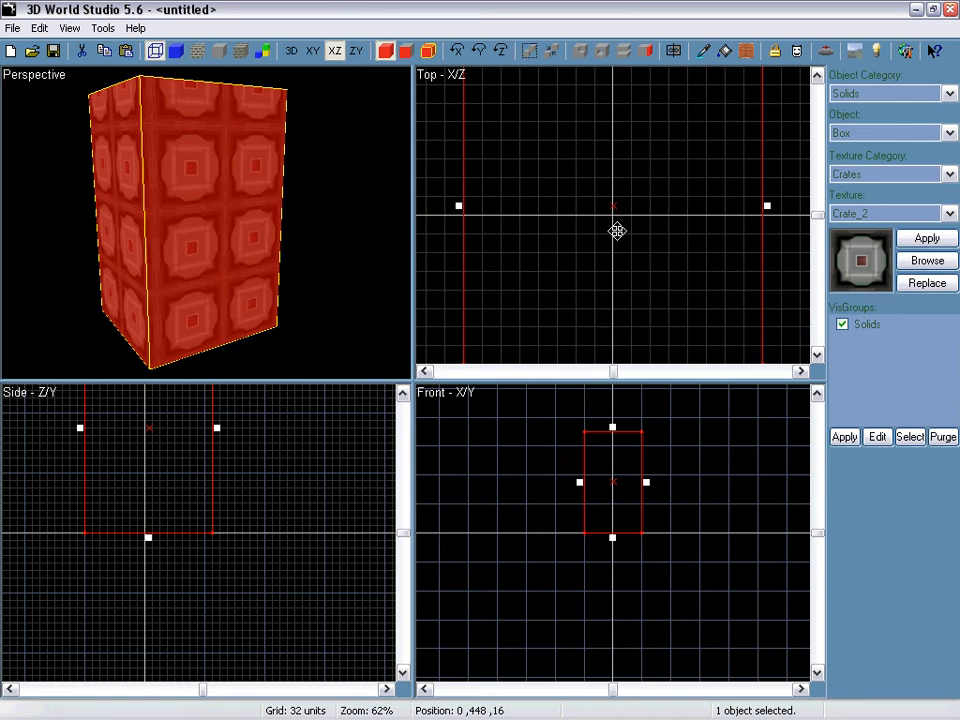
{"action": "scroll", "coordinate": [617, 231], "scroll_direction": "down", "scroll_amount": 2}
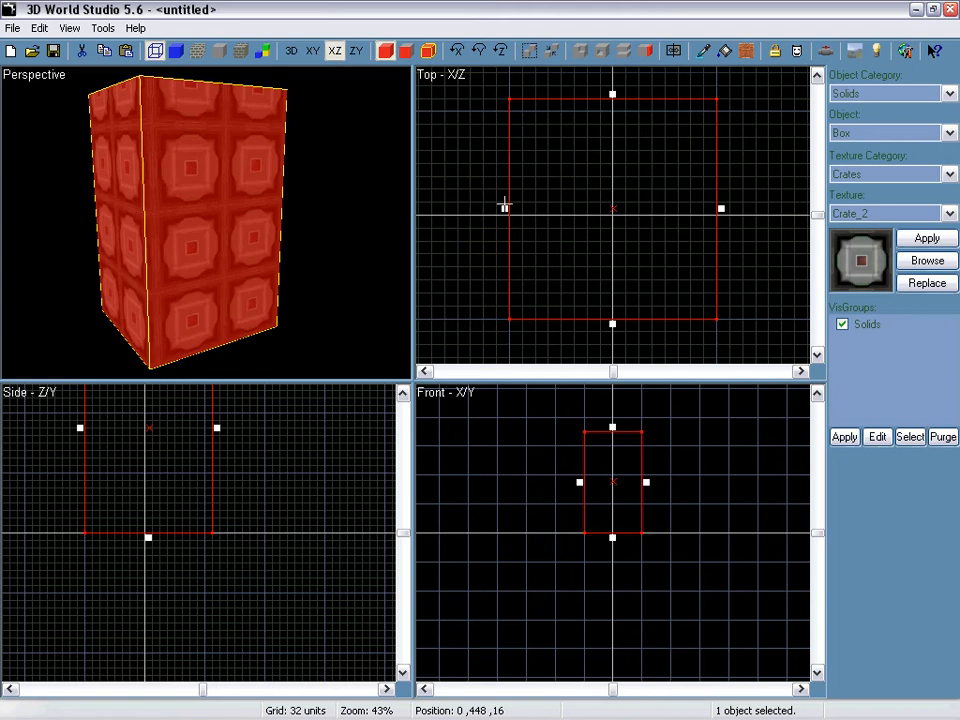
{"action": "scroll", "coordinate": [617, 228], "scroll_direction": "down", "scroll_amount": 2}
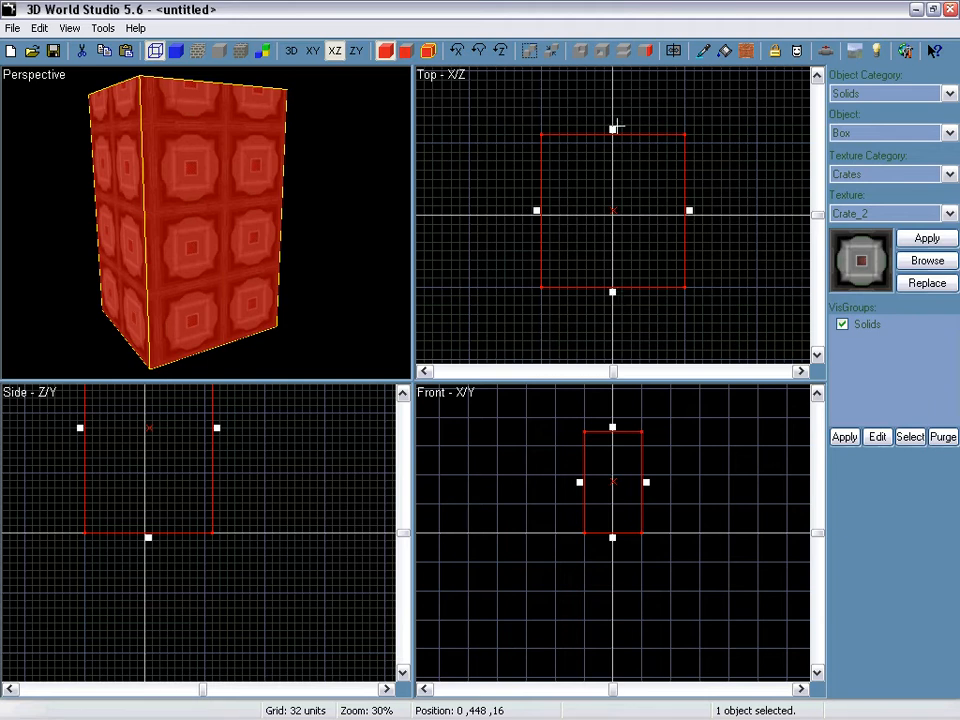
{"action": "left_click_drag", "start_coordinate": [688, 210], "coordinate": [690, 197]}
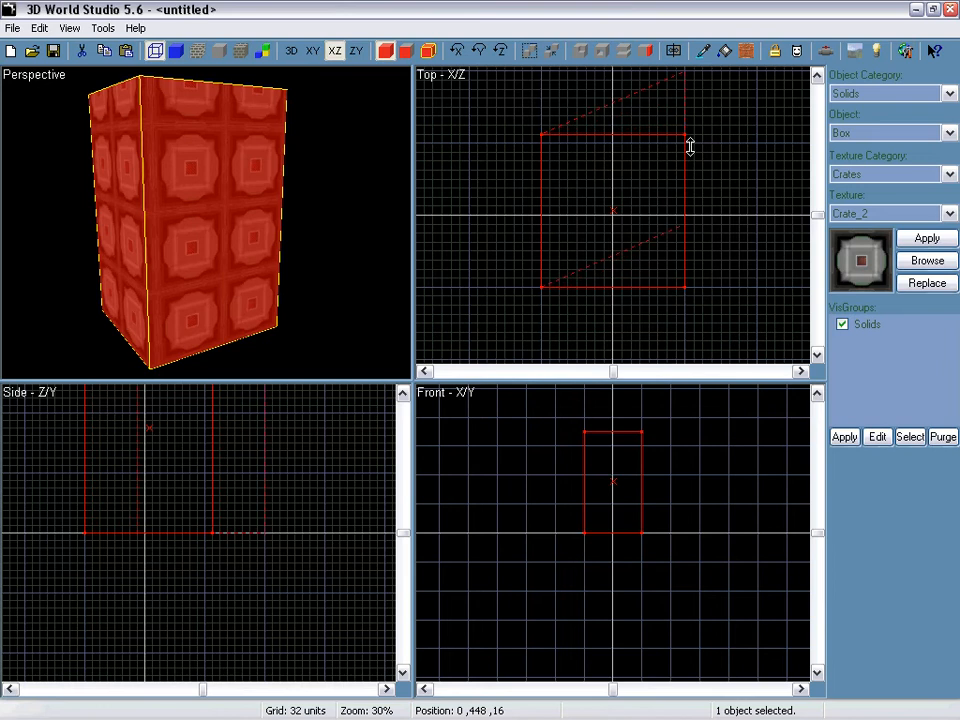
{"action": "left_click_drag", "start_coordinate": [690, 137], "coordinate": [690, 137]}
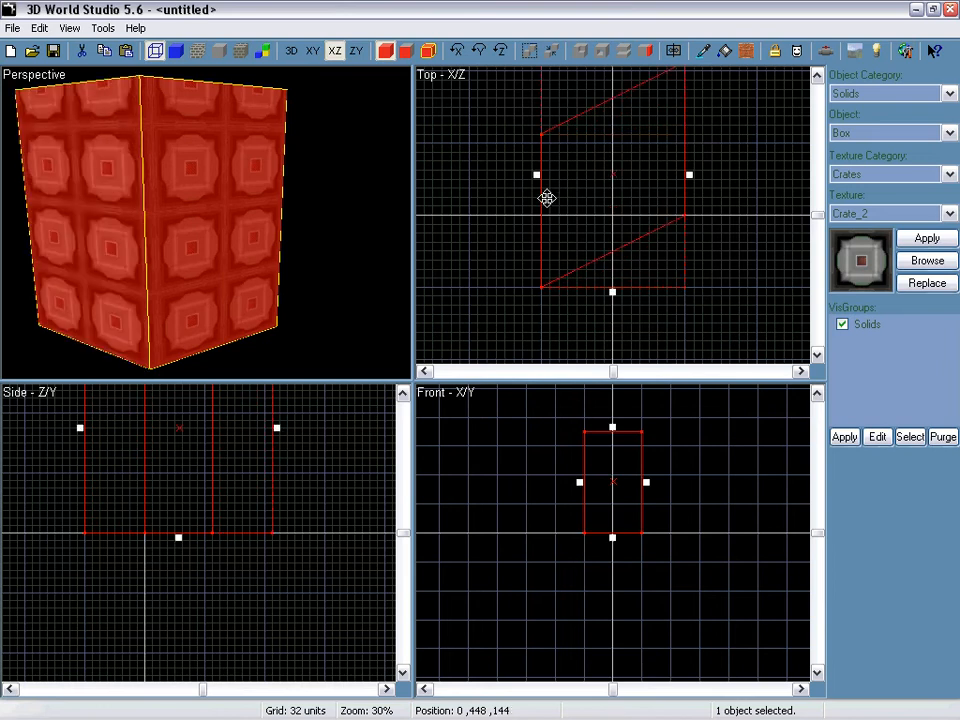
Shear the box's -Z side along positive X until the box is centred at X 128, and delete the box
{"action": "scroll", "coordinate": [613, 285], "scroll_direction": "down", "scroll_amount": 1}
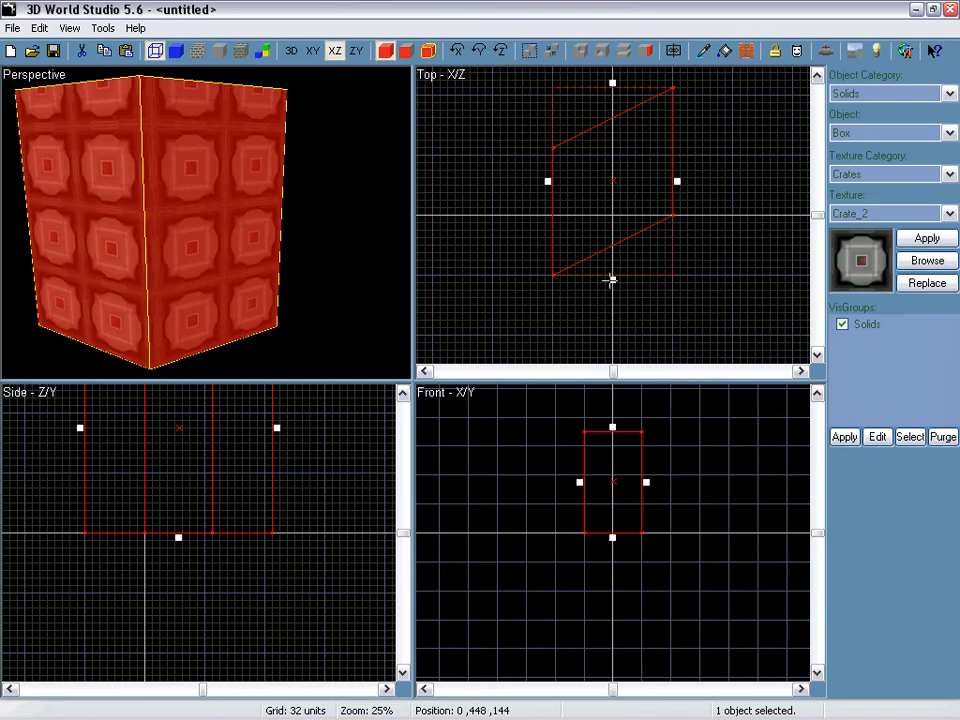
{"action": "left_click_drag", "start_coordinate": [611, 280], "coordinate": [662, 289]}
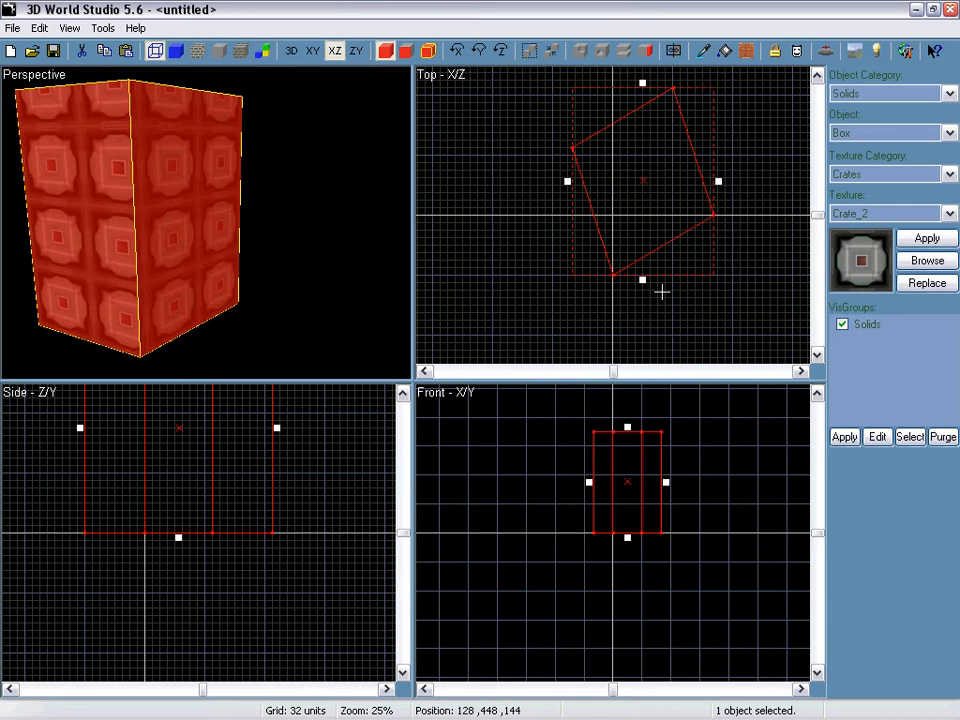
{"action": "key", "text": "Delete"}
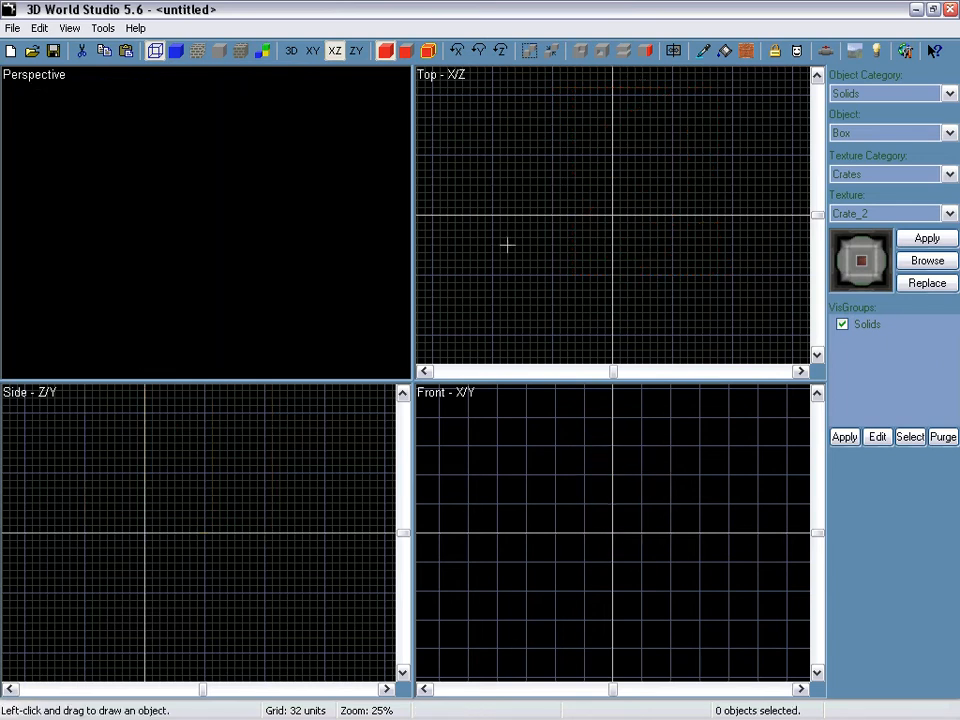
Create three 512 x 896 x 256 boxes stepped diagonally in the top view, at -512, 448, -128; 512, 448, 384; and 0, 448, 128
{"action": "left_click_drag", "start_coordinate": [436, 222], "coordinate": [551, 279]}
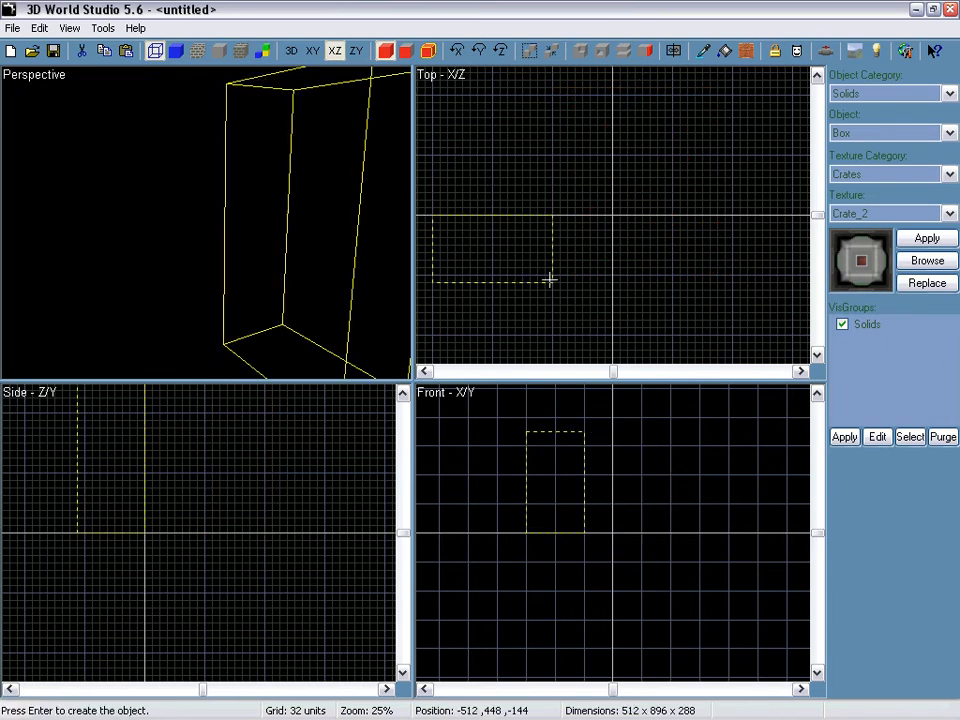
{"action": "key", "text": "Return"}
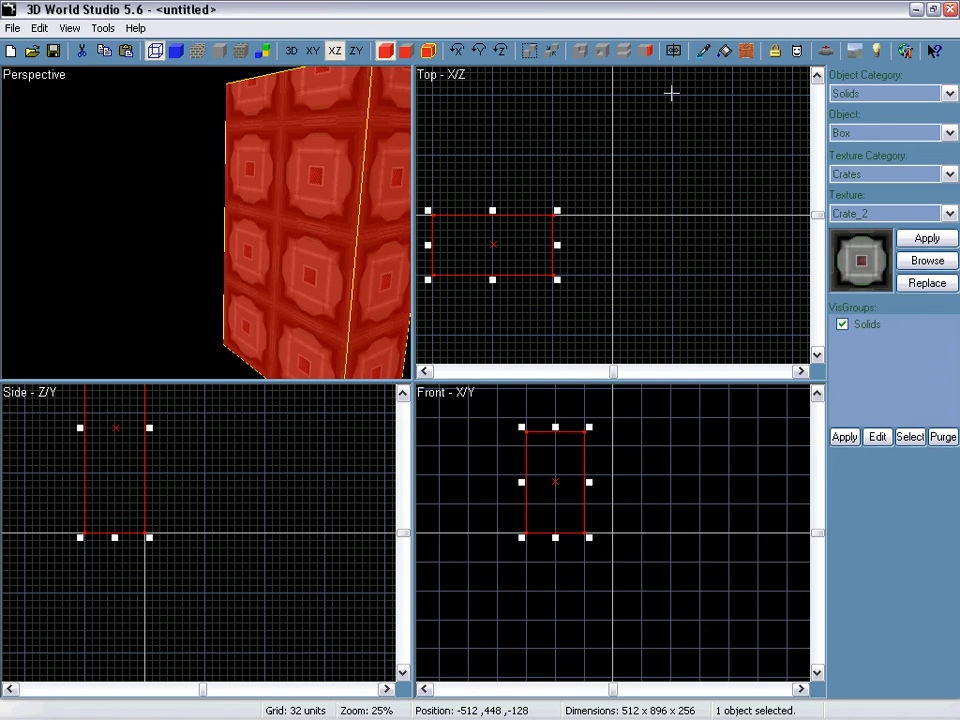
{"action": "left_click_drag", "start_coordinate": [671, 93], "coordinate": [796, 157]}
{"action": "key", "text": "Return"}
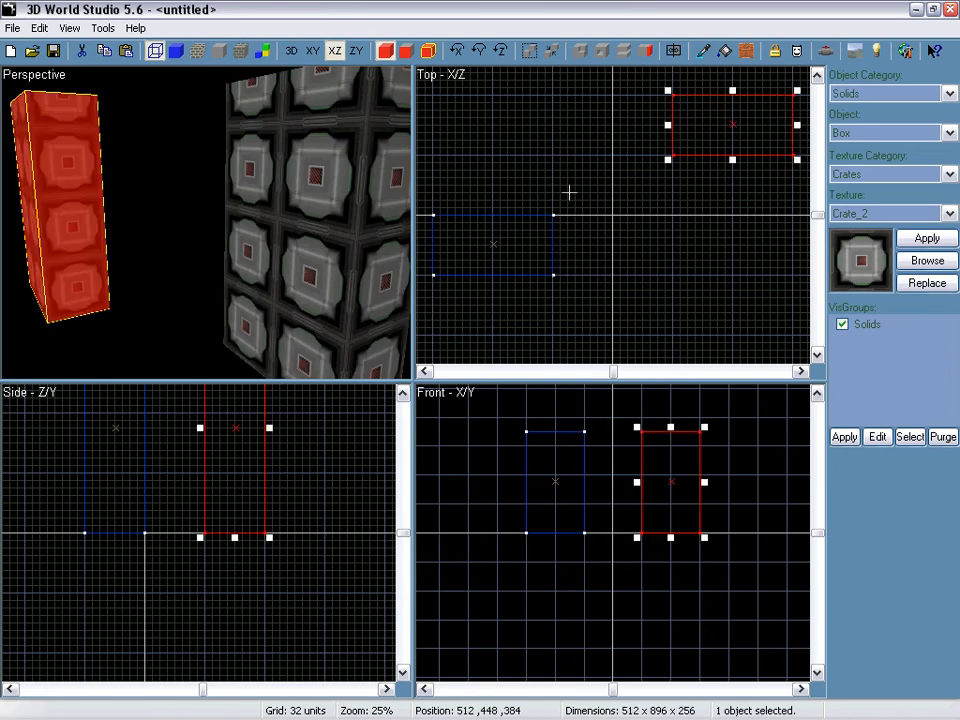
{"action": "left_click_drag", "start_coordinate": [550, 154], "coordinate": [672, 214]}
{"action": "key", "text": "Return"}
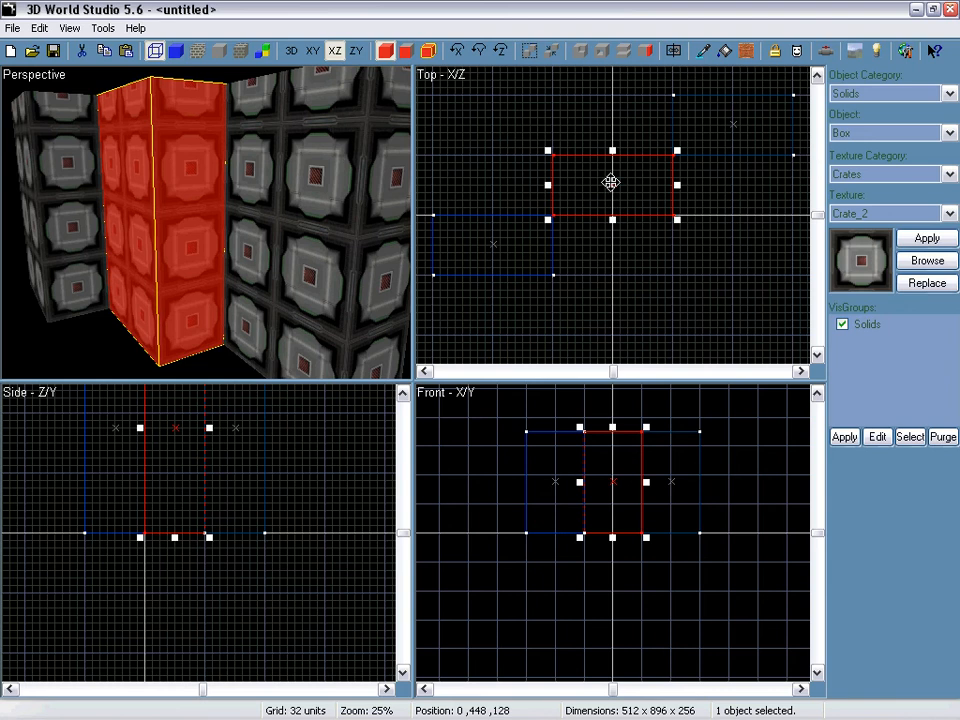
Shear the middle box in the top view so its +X edge lines up with the neighbouring box, and deselect it
{"action": "left_click", "coordinate": [610, 188]}
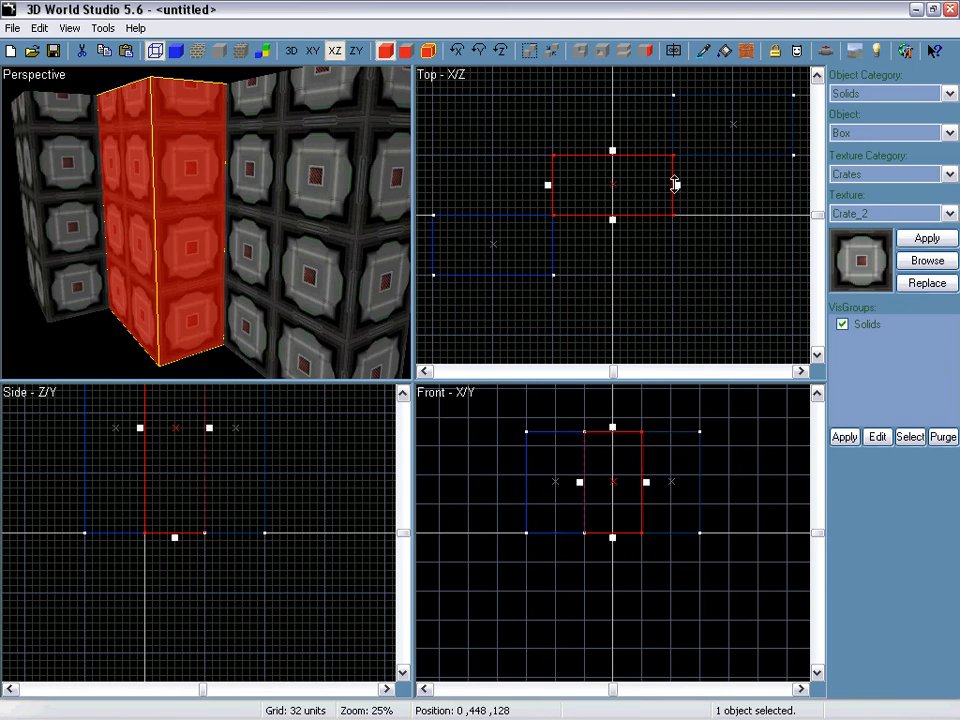
{"action": "left_click_drag", "start_coordinate": [676, 183], "coordinate": [676, 122]}
{"action": "left_click_drag", "start_coordinate": [549, 154], "coordinate": [551, 180]}
{"action": "key", "text": "Return"}
{"action": "key", "text": "Delete"}
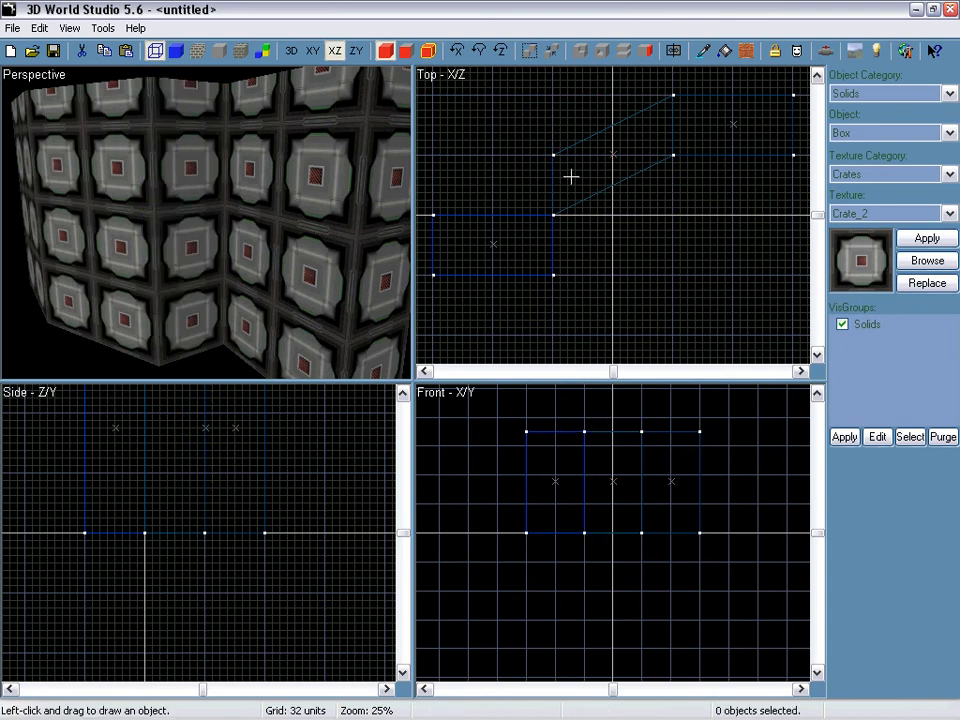
Shear the middle box's -X edge toward negative Z so it lines up with the other neighbouring box
{"action": "left_click", "coordinate": [165, 200]}
{"action": "left_click", "coordinate": [551, 156]}
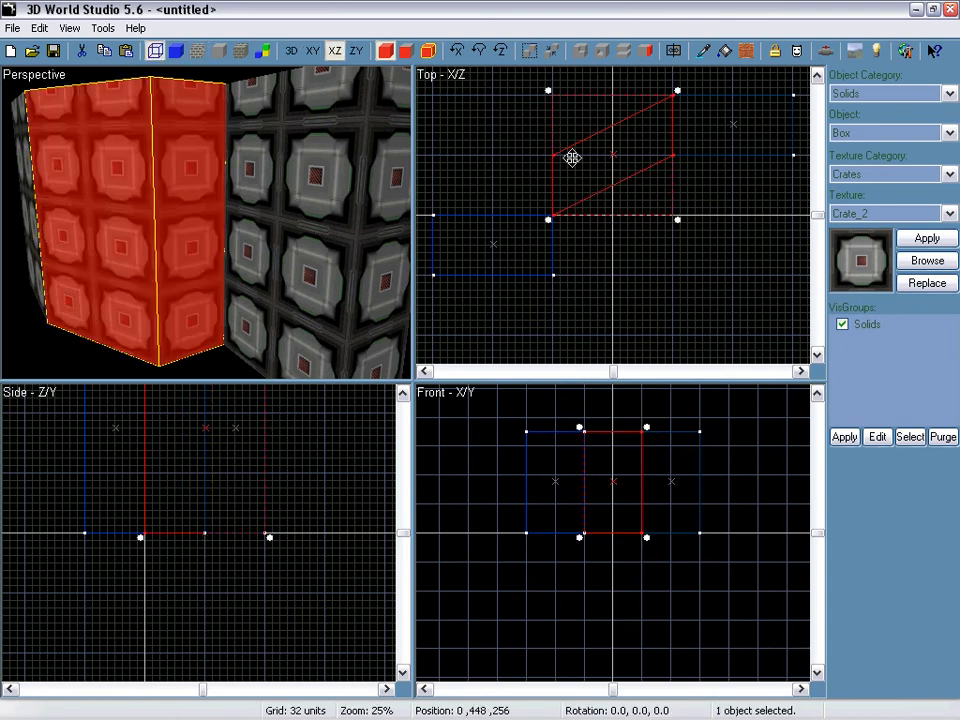
{"action": "left_click", "coordinate": [571, 157]}
{"action": "left_click_drag", "start_coordinate": [552, 154], "coordinate": [550, 215]}
Examine the joined diagonal wall from below in the perspective view, selecting each of its three solids
{"action": "right_click_drag", "start_coordinate": [206, 222], "coordinate": [206, 222]}
{"action": "left_click", "coordinate": [178, 164]}
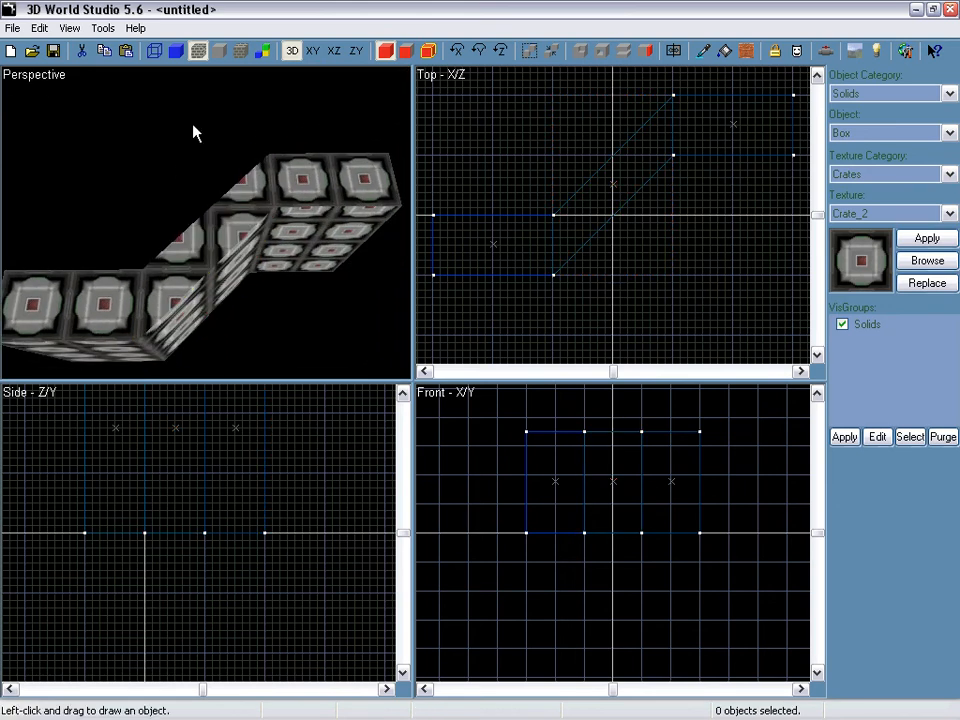
{"action": "right_click_drag", "start_coordinate": [206, 171], "coordinate": [206, 222]}
{"action": "left_click", "coordinate": [221, 228]}
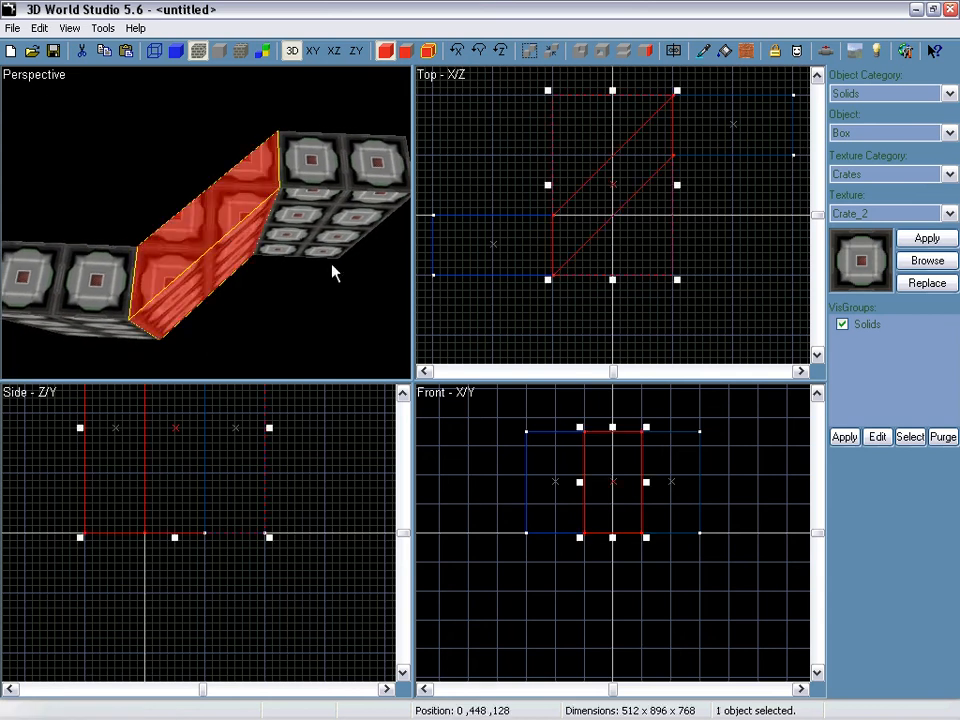
{"action": "left_click", "coordinate": [57, 290]}
{"action": "left_click", "coordinate": [296, 197]}
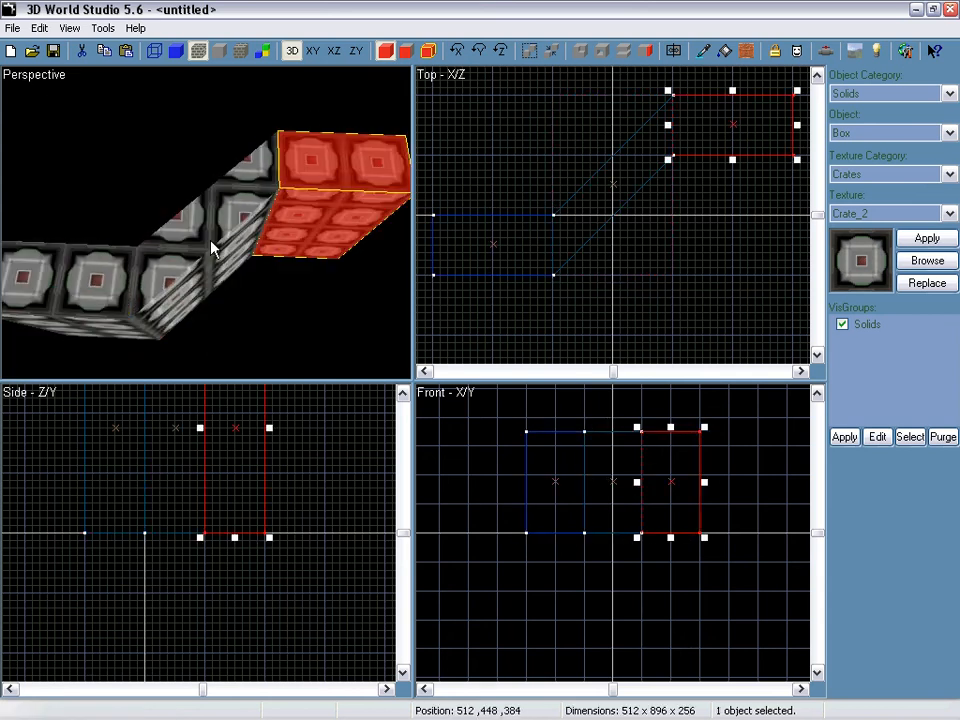
{"action": "right_click_drag", "start_coordinate": [243, 219], "coordinate": [206, 222]}
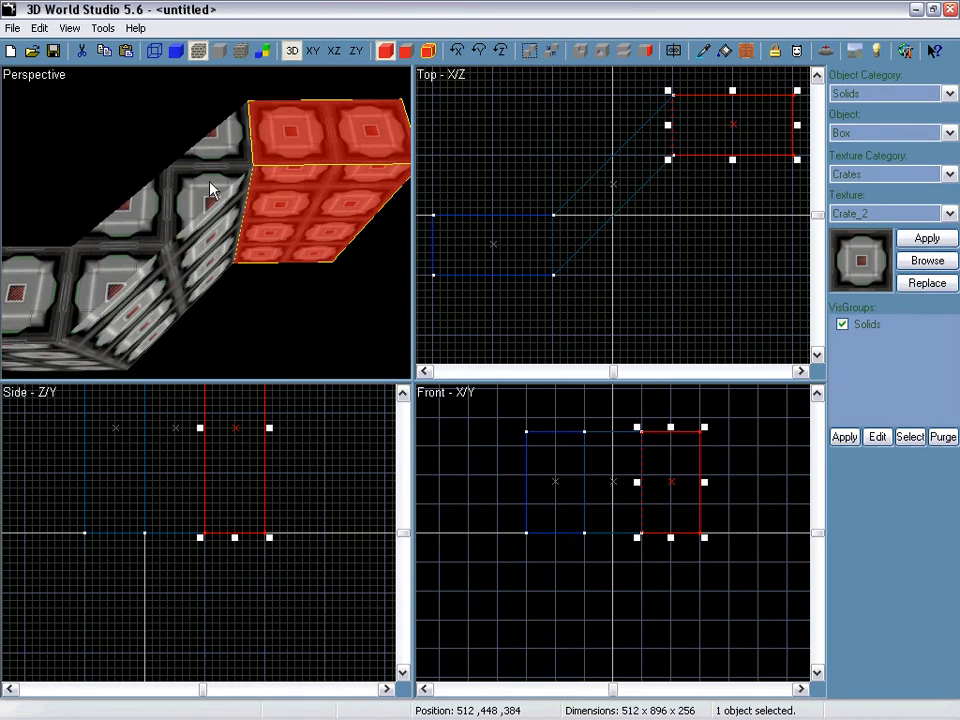
Delete all three solids of the diagonal wall: the sheared middle piece and the two end boxes
{"action": "scroll", "coordinate": [636, 214], "scroll_direction": "down", "scroll_amount": 2}
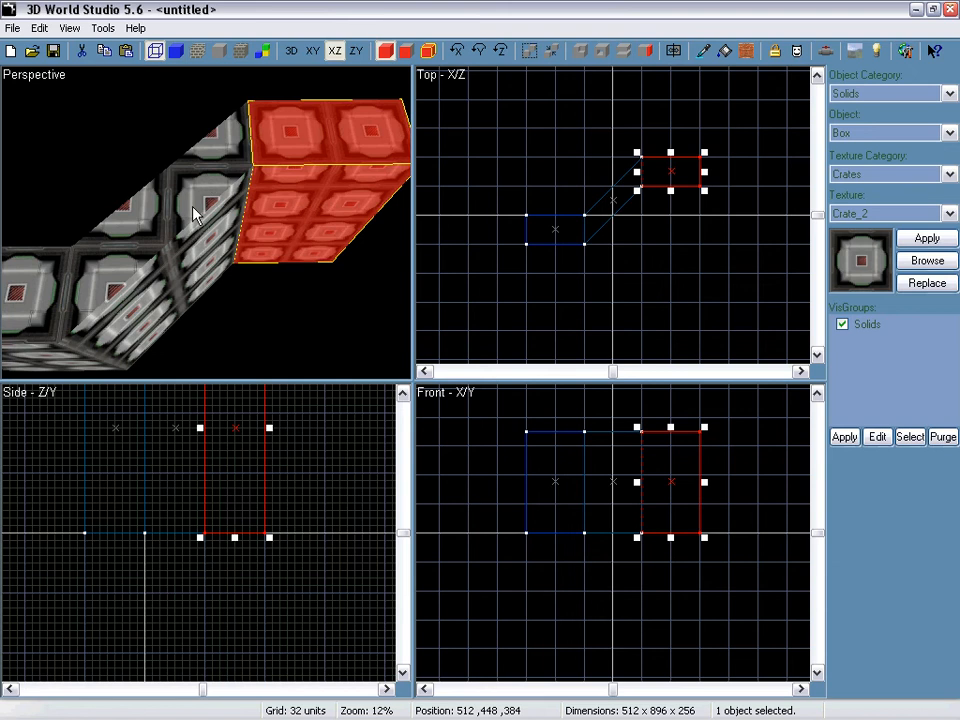
{"action": "left_click", "coordinate": [193, 216]}
{"action": "key", "text": "Delete"}
{"action": "left_click", "coordinate": [30, 292]}
{"action": "key", "text": "Delete"}
{"action": "left_click", "coordinate": [319, 173]}
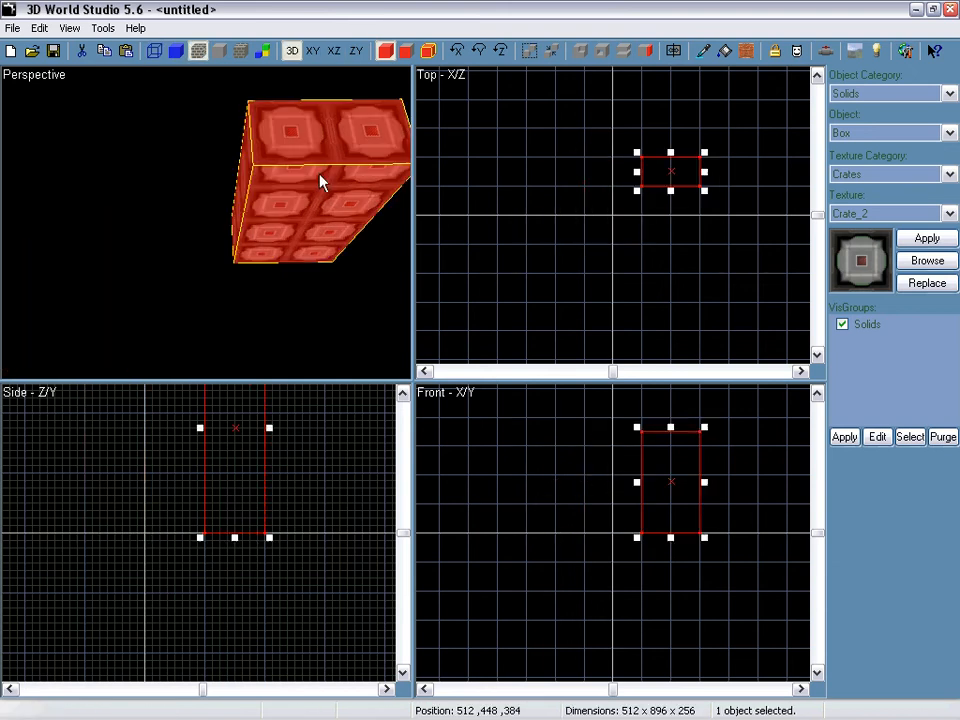
{"action": "key", "text": "Delete"}
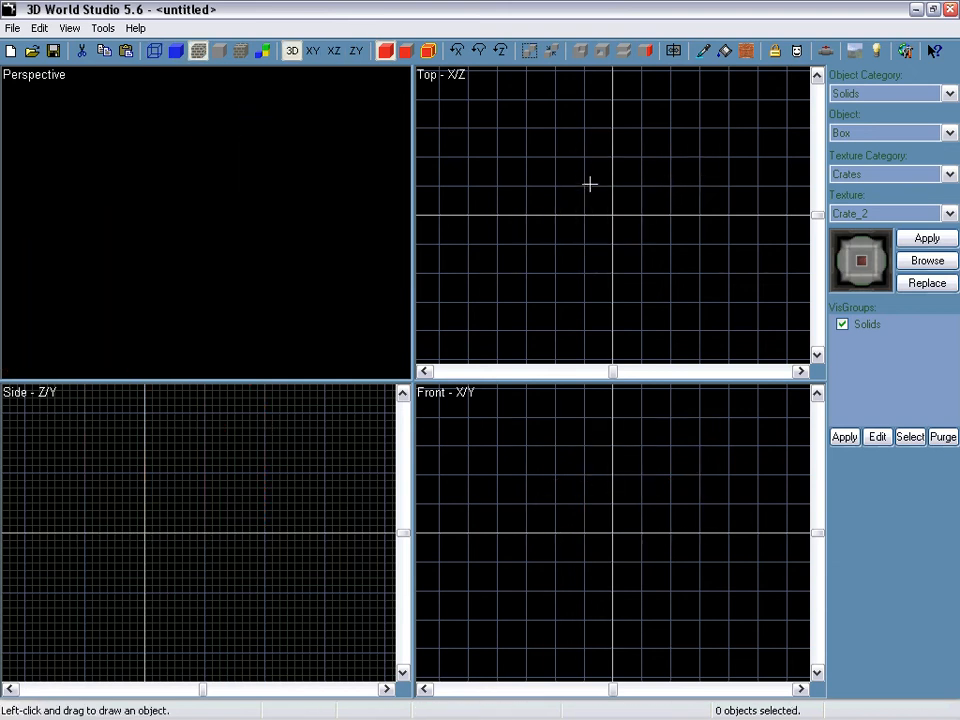
Create a 512 x 896 x 544 box near the origin, a second at about -912, 448, 704, and an 832 x 896 x 736 box at 672, 448, 560
{"action": "left_click_drag", "start_coordinate": [585, 183], "coordinate": [642, 243]}
{"action": "key", "text": "Return"}
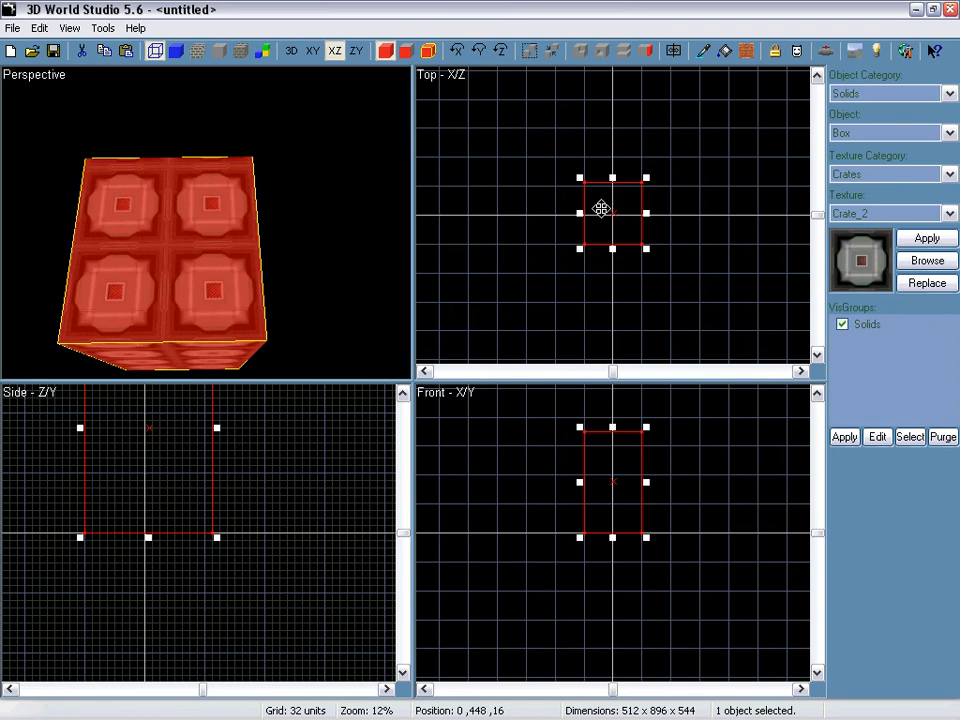
{"action": "left_click", "coordinate": [465, 90]}
{"action": "left_click_drag", "start_coordinate": [465, 92], "coordinate": [555, 178]}
{"action": "key", "text": "Return"}
{"action": "left_click_drag", "start_coordinate": [641, 110], "coordinate": [736, 192]}
{"action": "key", "text": "Return"}
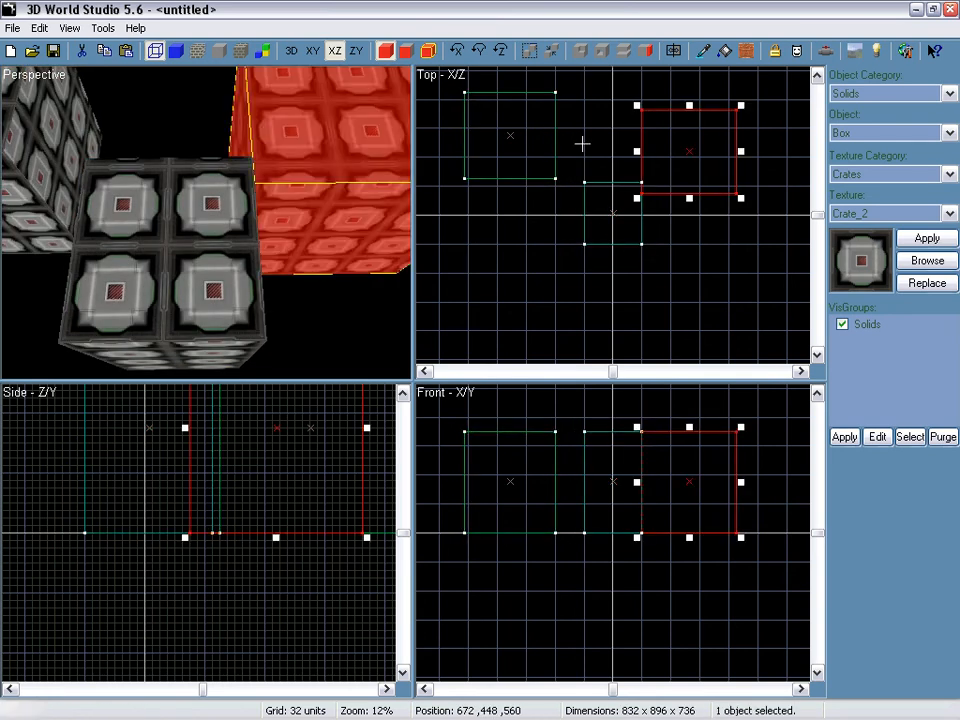
Add 448 x 896 x 192, 384 x 896 x 512 and 608 x 896 x 480 boxes around the origin box in the top view
{"action": "left_click_drag", "start_coordinate": [602, 157], "coordinate": [653, 180]}
{"action": "key", "text": "Return"}
{"action": "left_click_drag", "start_coordinate": [527, 237], "coordinate": [569, 295]}
{"action": "key", "text": "Return"}
{"action": "left_click_drag", "start_coordinate": [447, 208], "coordinate": [515, 262]}
{"action": "key", "text": "Return"}
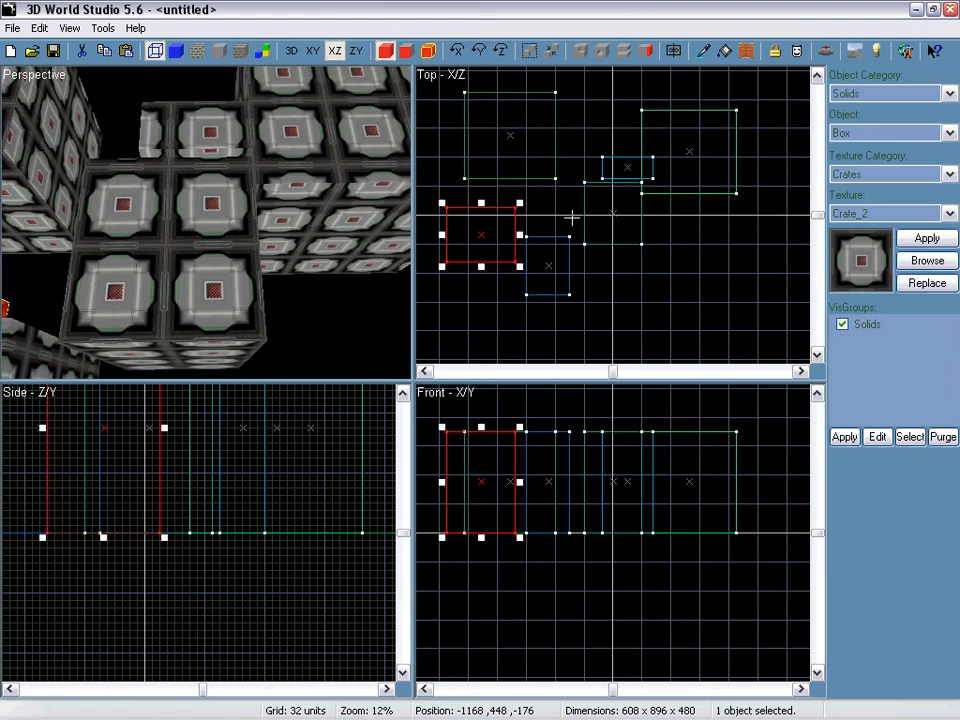
Add one box on the -Z side of the origin and a 608 x 896 x 448 box at 1008, 448, -224
{"action": "left_click_drag", "start_coordinate": [606, 268], "coordinate": [674, 327]}
{"action": "key", "text": "Return"}
{"action": "left_click_drag", "start_coordinate": [688, 211], "coordinate": [765, 270]}
{"action": "key", "text": "Return"}
{"action": "mouse_move", "coordinate": [209, 237]}
{"action": "right_mouse_down"}
{"action": "mouse_move", "coordinate": [206, 222]}
{"action": "mouse_move", "coordinate": [204, 233]}
{"action": "right_mouse_up"}
Zoom into the top view and select the 384 x 896 x 512 box at -576, 448, -448
{"action": "scroll", "coordinate": [555, 213], "scroll_direction": "up", "scroll_amount": 3}
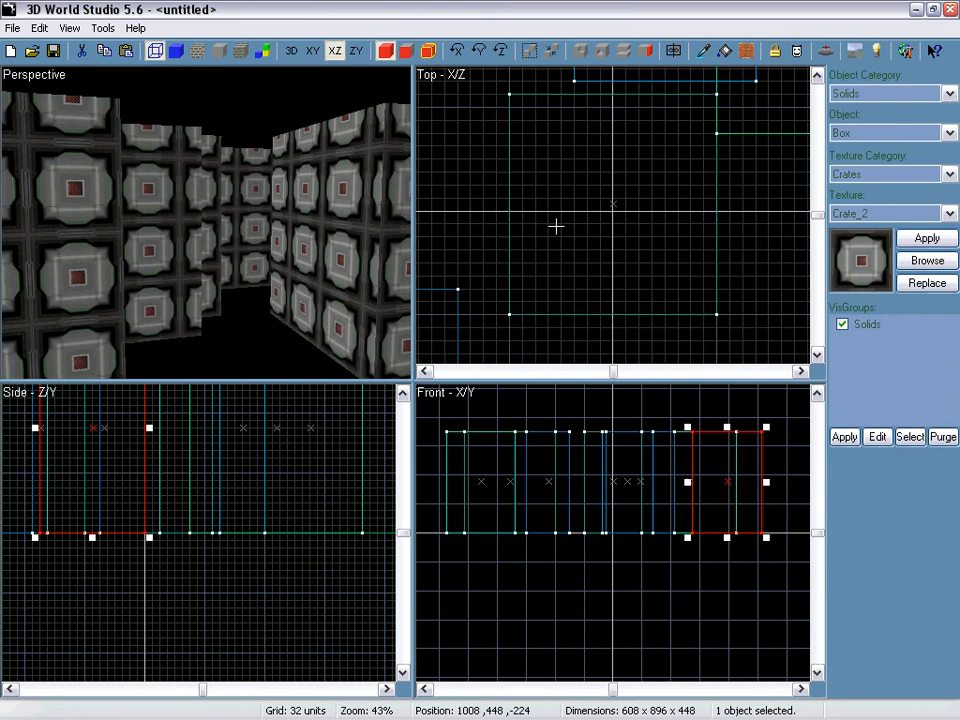
{"action": "scroll", "coordinate": [548, 225], "scroll_direction": "up", "scroll_amount": 8}
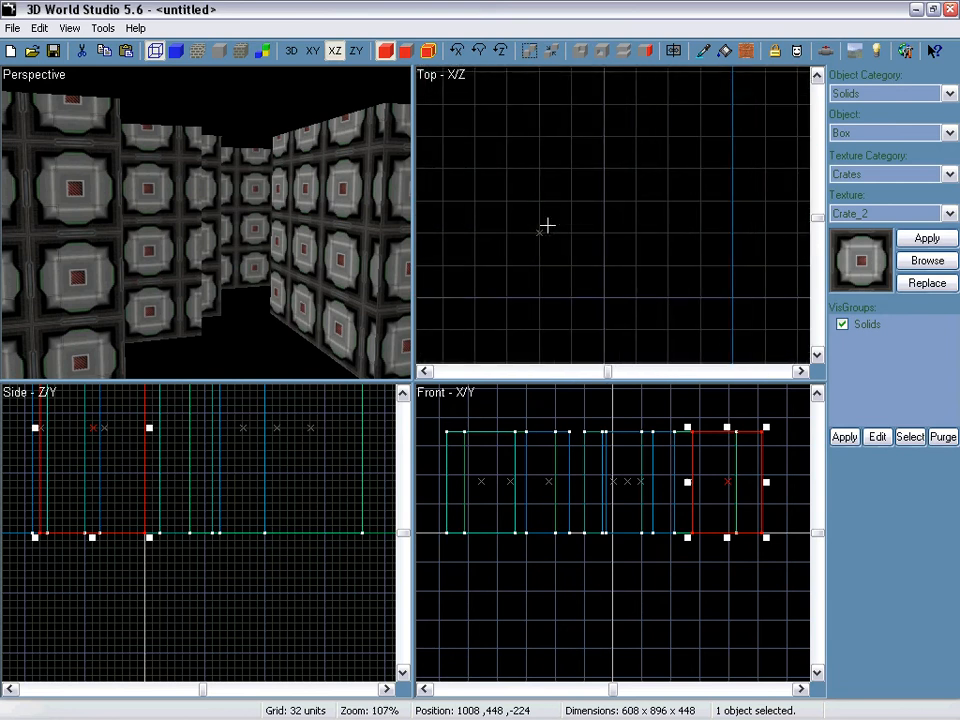
{"action": "left_click", "coordinate": [599, 258]}
{"action": "left_click", "coordinate": [599, 258]}
{"action": "scroll", "coordinate": [640, 223], "scroll_direction": "down", "scroll_amount": 10}
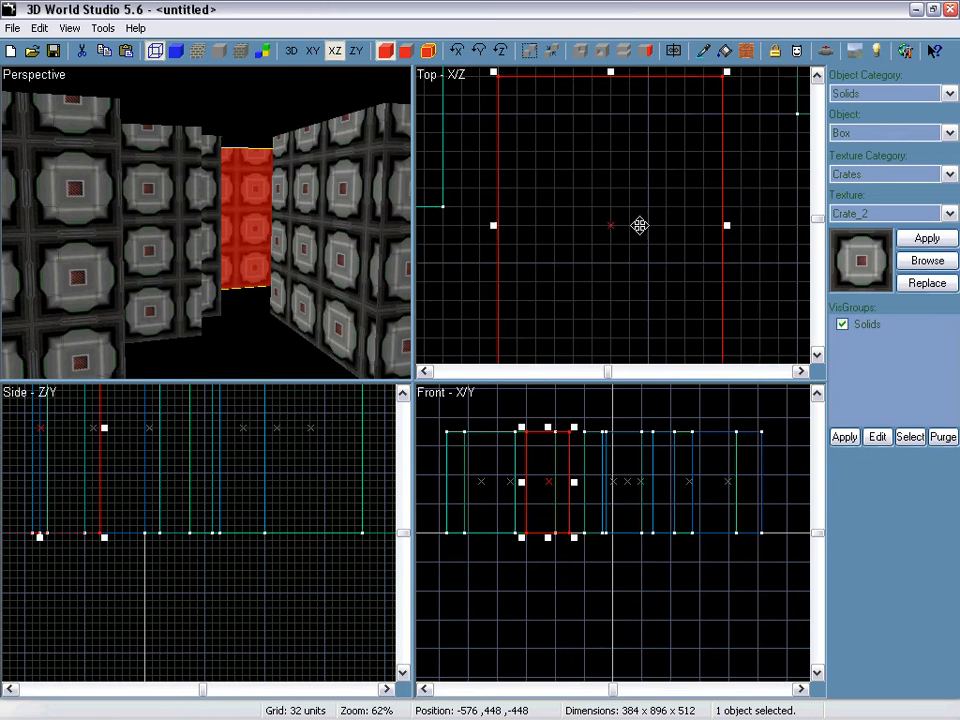
Select the box at -1168, 448, -176 and the large box at -912, 448, 704 while panning across the top view
{"action": "mouse_move", "coordinate": [469, 161]}
{"action": "middle_mouse_down"}
{"action": "mouse_move", "coordinate": [525, 238]}
{"action": "mouse_move", "coordinate": [491, 265]}
{"action": "middle_mouse_up"}
{"action": "left_click", "coordinate": [529, 231]}
{"action": "middle_click_drag", "start_coordinate": [581, 174], "coordinate": [542, 260]}
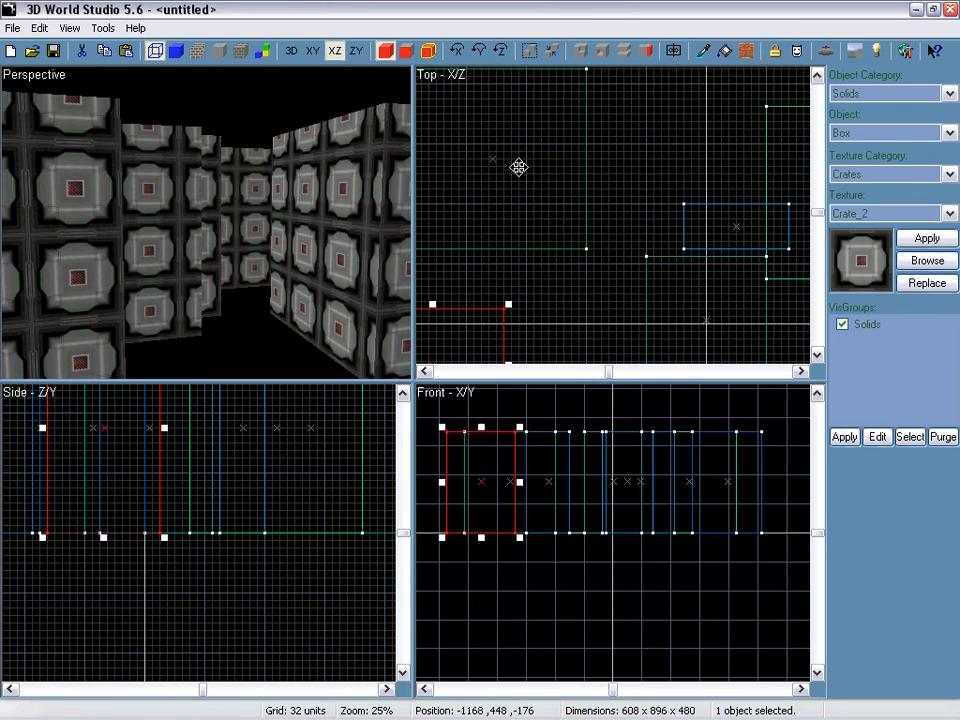
{"action": "middle_click_drag", "start_coordinate": [519, 167], "coordinate": [519, 170]}
{"action": "left_click", "coordinate": [491, 161]}
Select the 448 x 896 x 192 box and the neighbouring 832 x 896 x 736 box while moving along the top view toward positive X
{"action": "middle_click_drag", "start_coordinate": [740, 229], "coordinate": [654, 229]}
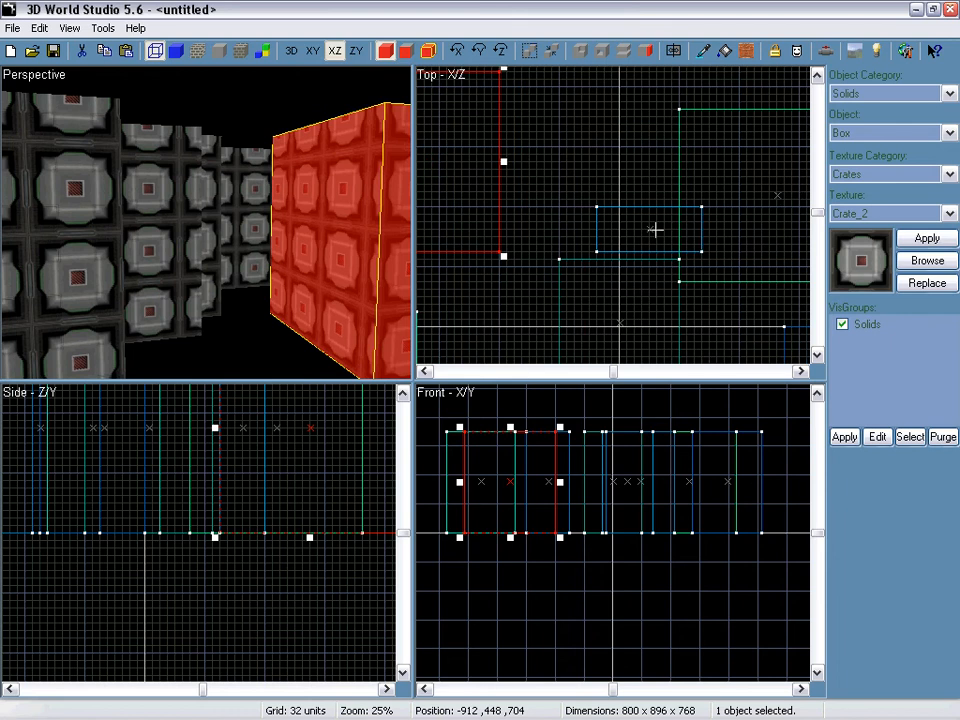
{"action": "left_click", "coordinate": [652, 230]}
{"action": "key", "text": "Right"}
{"action": "key", "text": "Right"}
{"action": "key", "text": "Right"}
{"action": "key", "text": "Right"}
{"action": "key", "text": "Right"}
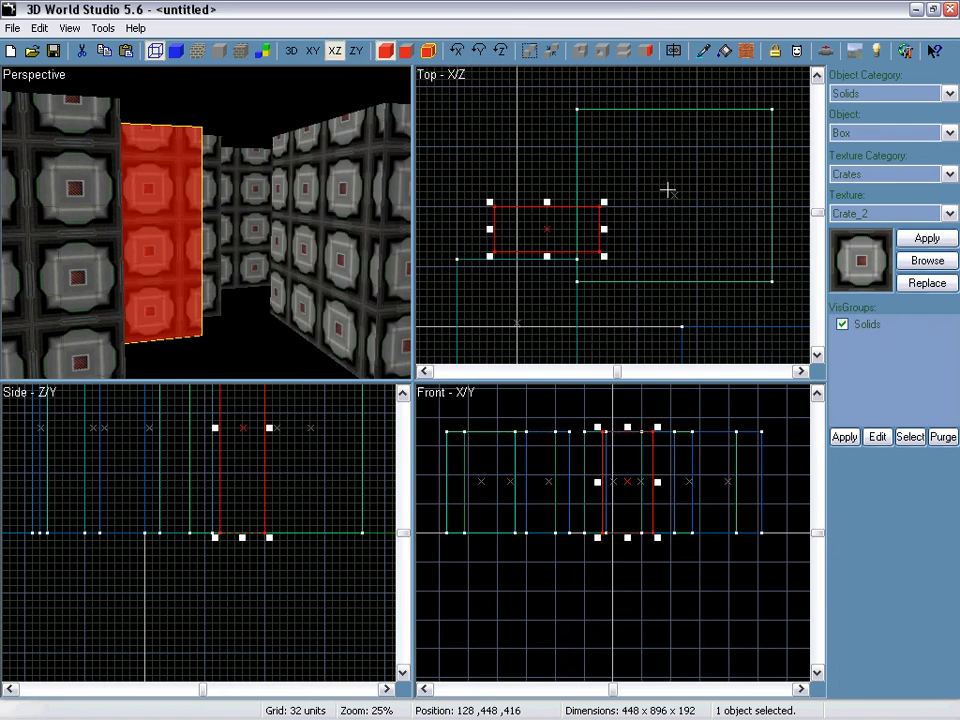
{"action": "left_click", "coordinate": [667, 190]}
{"action": "key", "text": "Right"}
{"action": "key", "text": "Right"}
{"action": "key", "text": "Right"}
{"action": "key", "text": "Right"}
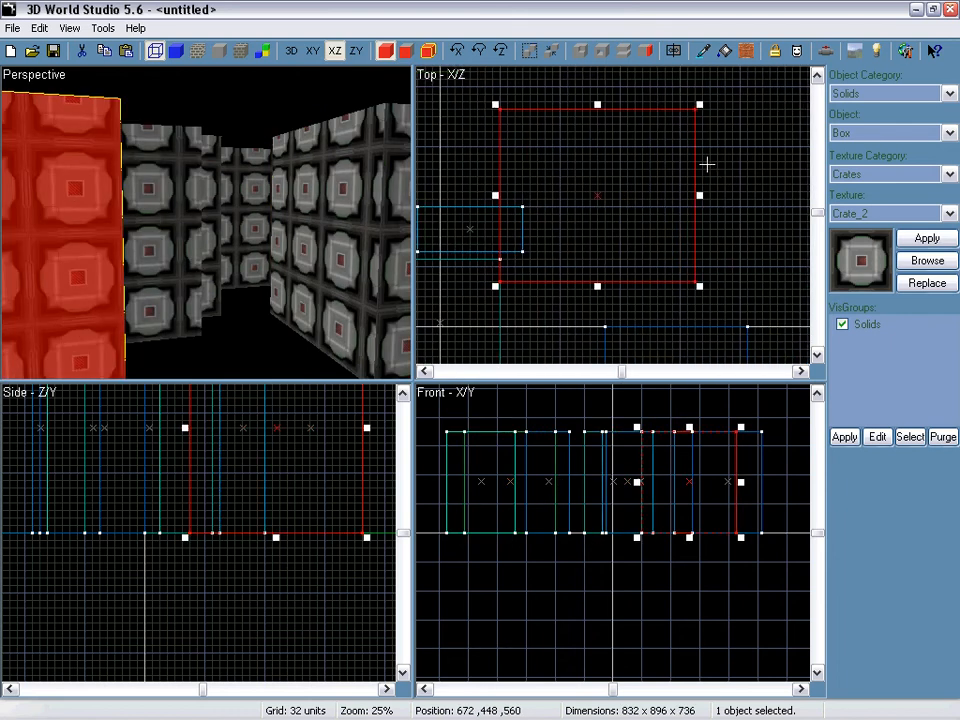
Draw a 608 x 896 x 416 box in the top view and move it inside the large 832 x 896 x 736 box at 688, 448, 528
{"action": "left_click_drag", "start_coordinate": [707, 163], "coordinate": [567, 262]}
{"action": "key", "text": "Return"}
{"action": "left_click", "coordinate": [640, 241]}
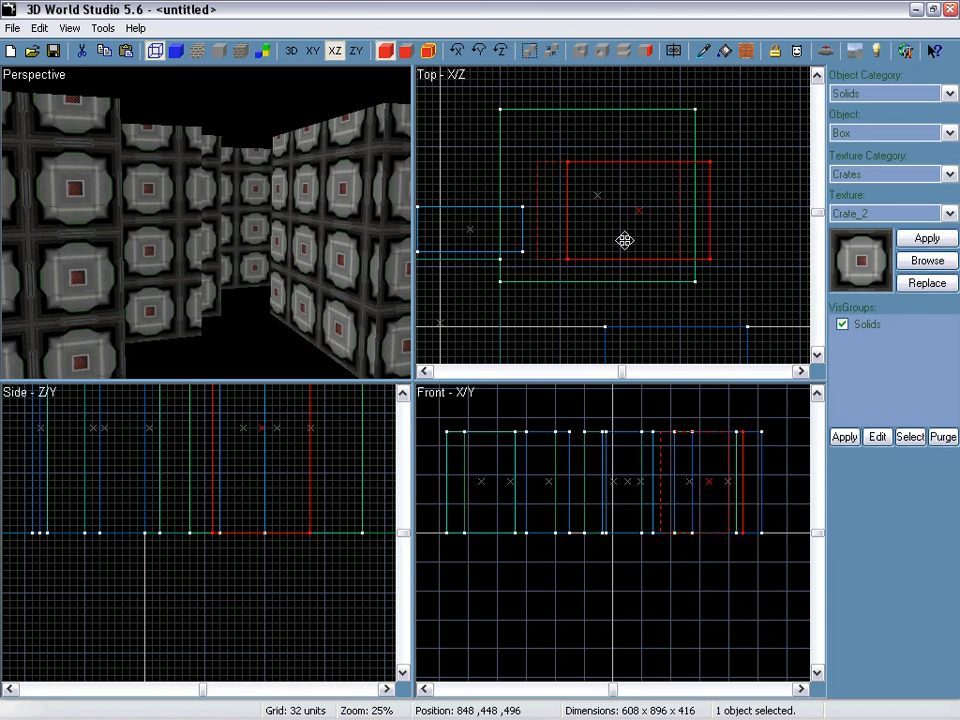
{"action": "left_click", "coordinate": [620, 237]}
{"action": "left_click", "coordinate": [613, 234]}
{"action": "left_click", "coordinate": [615, 231]}
Select the outer 832 x 896 x 736 box and the nested 608 x 896 x 416 box one after the other by their centre marks
{"action": "scroll", "coordinate": [605, 210], "scroll_direction": "up", "scroll_amount": 3}
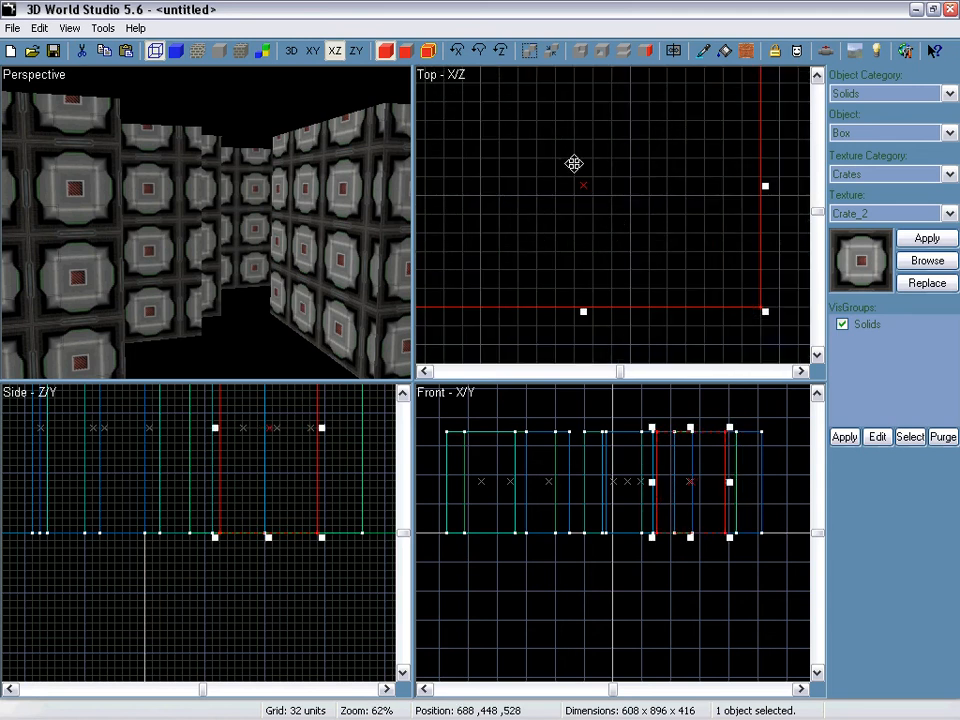
{"action": "left_click", "coordinate": [773, 158]}
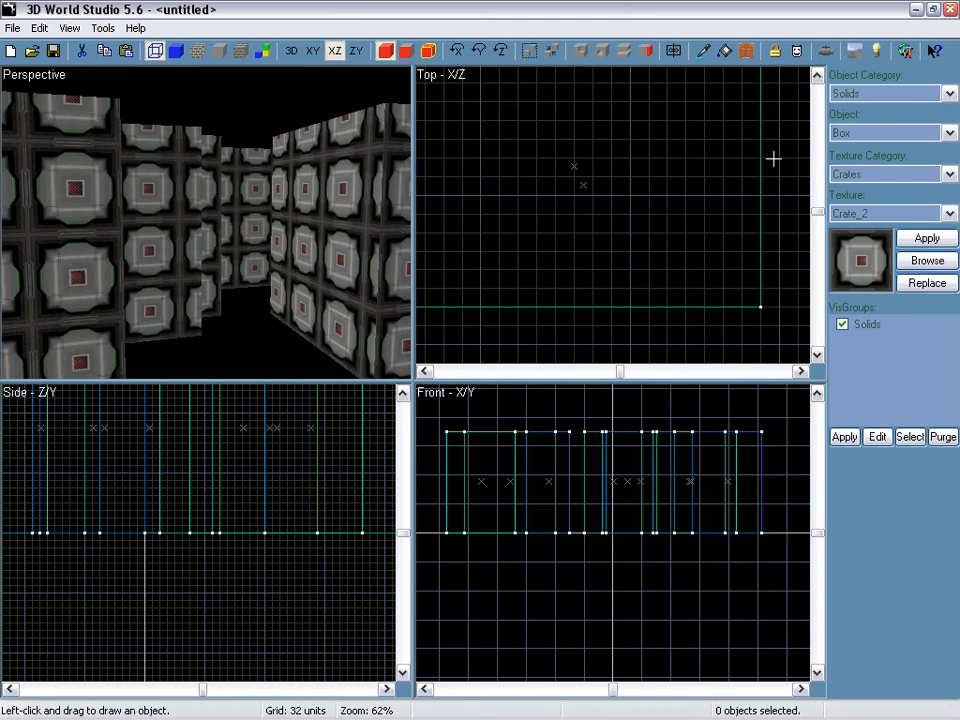
{"action": "left_click", "coordinate": [574, 165]}
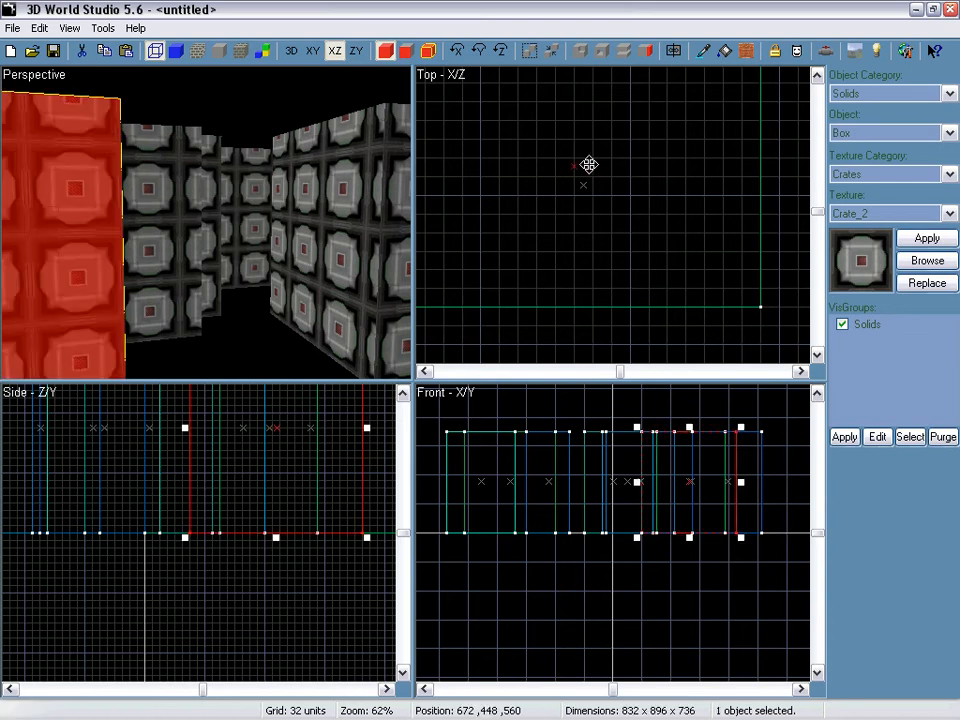
{"action": "left_click", "coordinate": [780, 174]}
{"action": "scroll", "coordinate": [779, 180], "scroll_direction": "down", "scroll_amount": 3}
{"action": "left_click", "coordinate": [739, 174]}
{"action": "scroll", "coordinate": [568, 236], "scroll_direction": "up", "scroll_amount": 6}
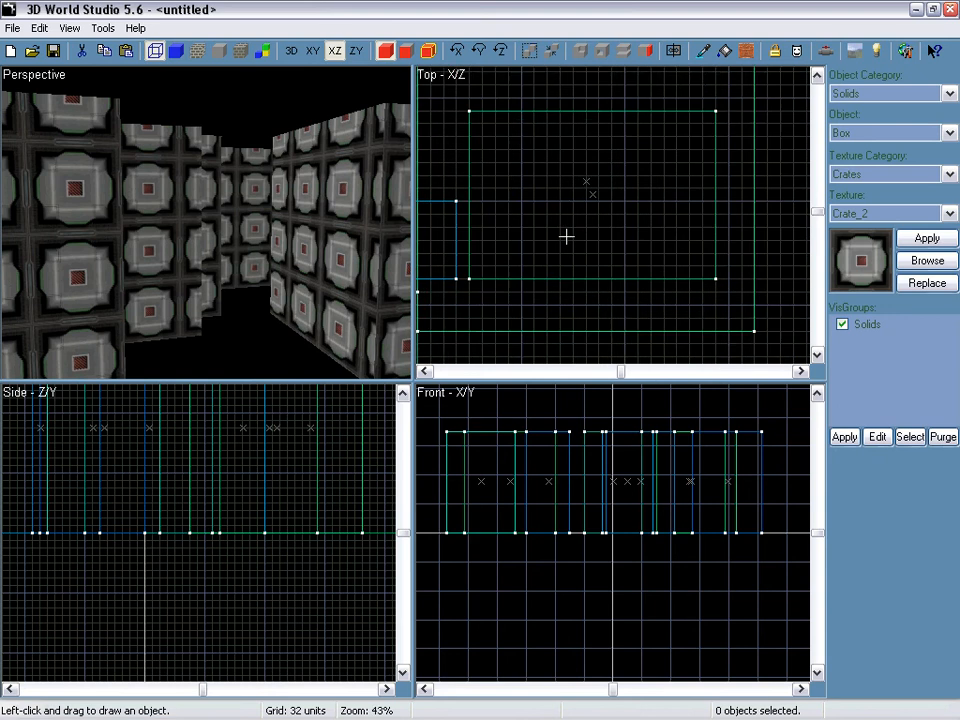
{"action": "left_click", "coordinate": [542, 144]}
{"action": "scroll", "coordinate": [640, 162], "scroll_direction": "down", "scroll_amount": 5}
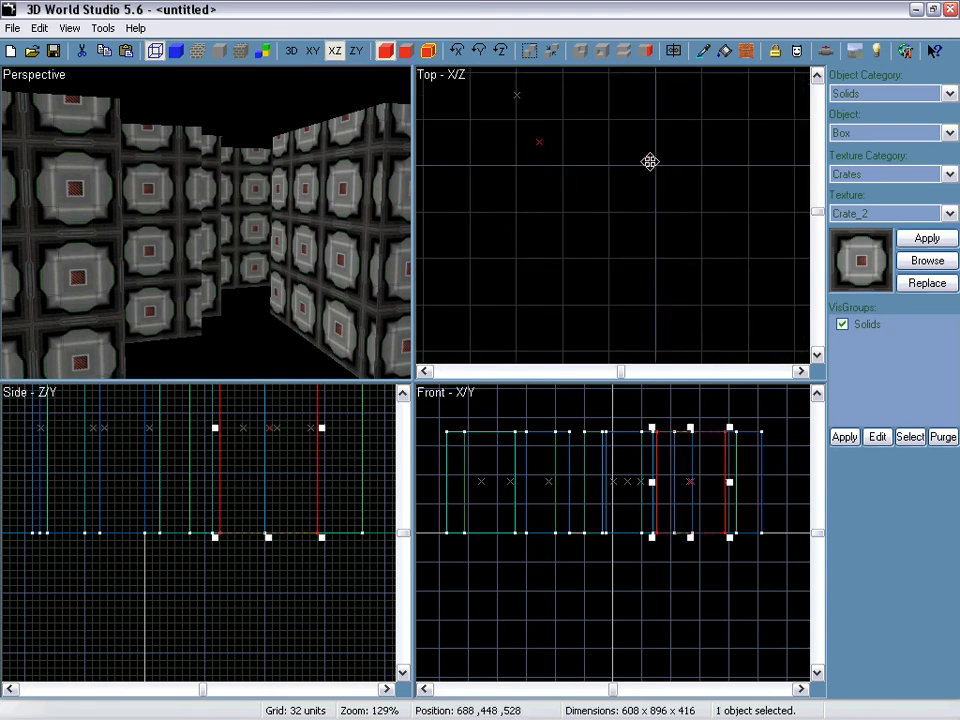
{"action": "scroll", "coordinate": [623, 160], "scroll_direction": "down", "scroll_amount": 3}
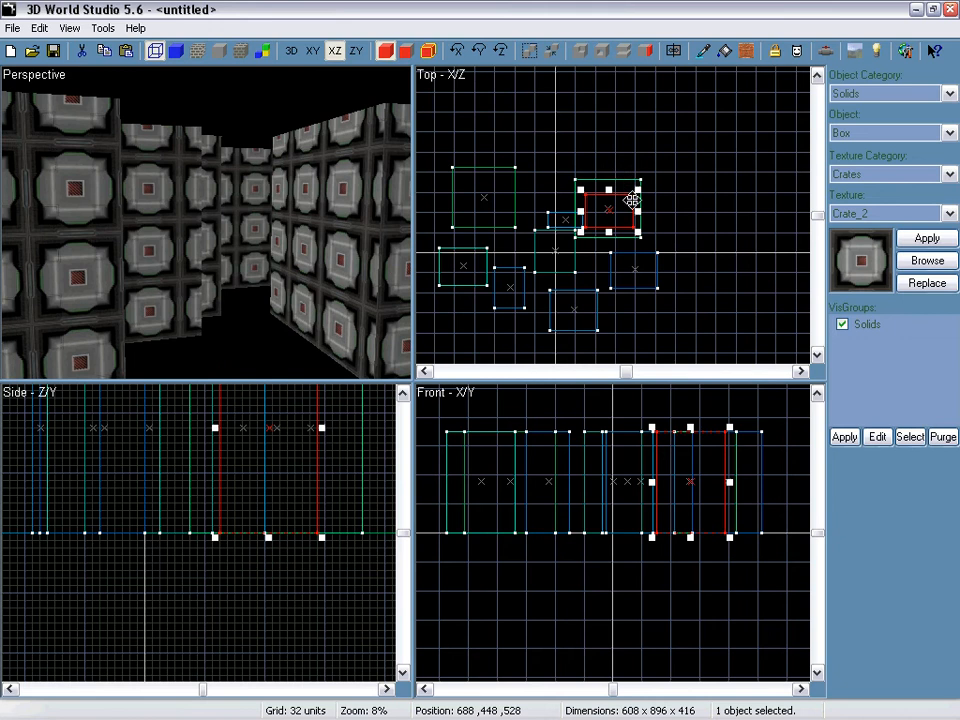
Delete the nested 608 x 896 x 416 box, the 448 x 896 x 192 box and the 384 x 896 x 512 box
{"action": "left_click", "coordinate": [629, 481]}
{"action": "left_click", "coordinate": [629, 481]}
{"action": "left_click", "coordinate": [515, 493]}
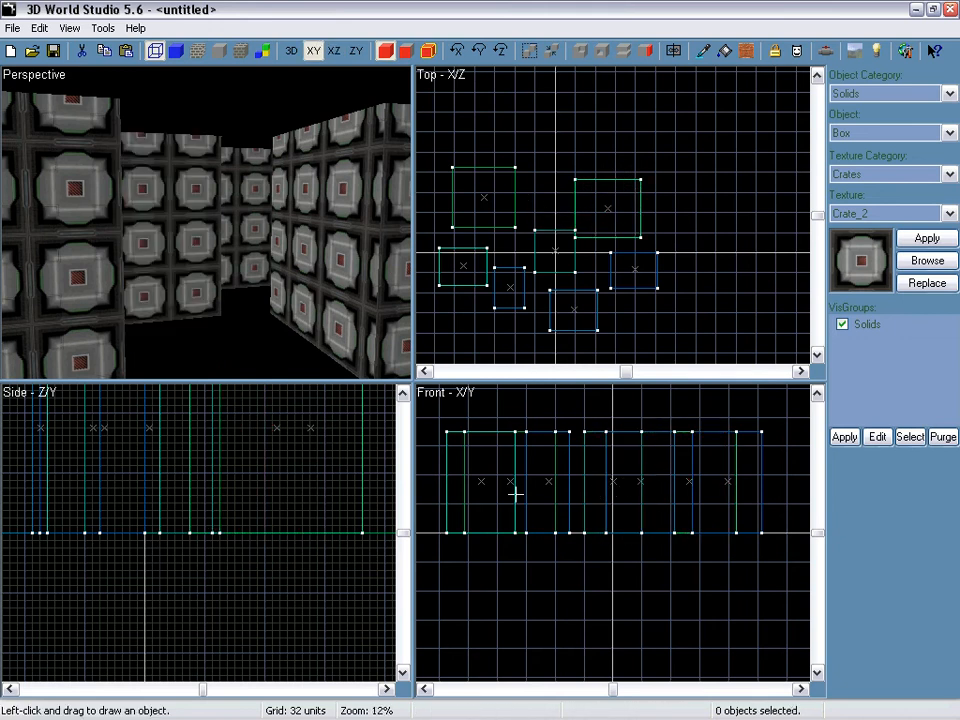
{"action": "left_click", "coordinate": [541, 481]}
{"action": "key", "text": "Delete"}
Select all six remaining boxes in the top view, then look down on them in perspective and clear the selection
{"action": "scroll", "coordinate": [619, 251], "scroll_direction": "down", "scroll_amount": 4}
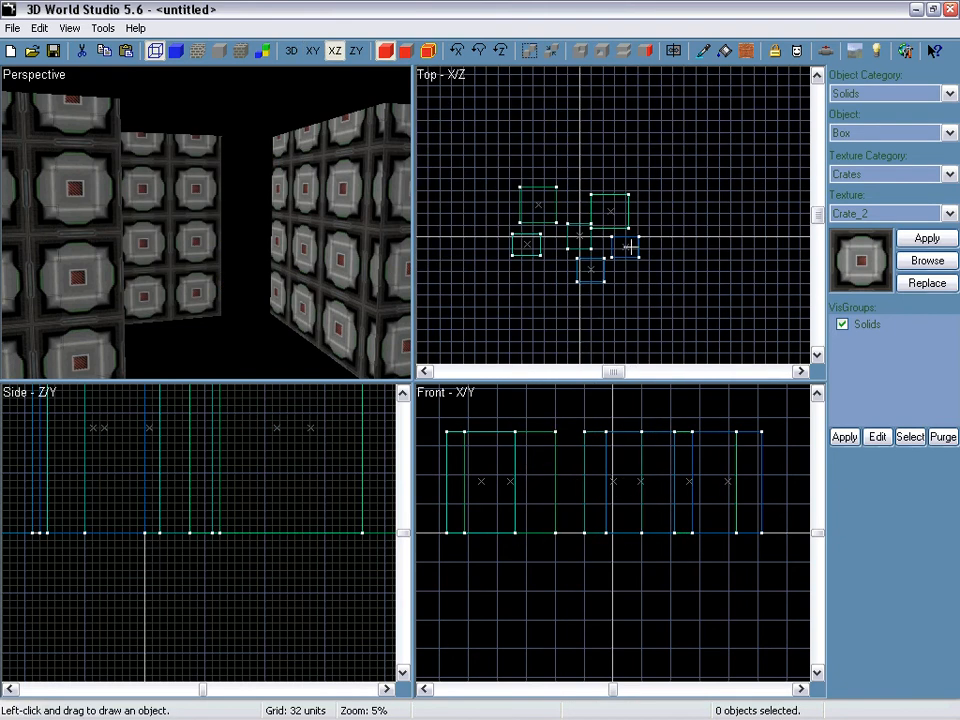
{"action": "left_click_drag", "start_coordinate": [491, 160], "coordinate": [686, 304]}
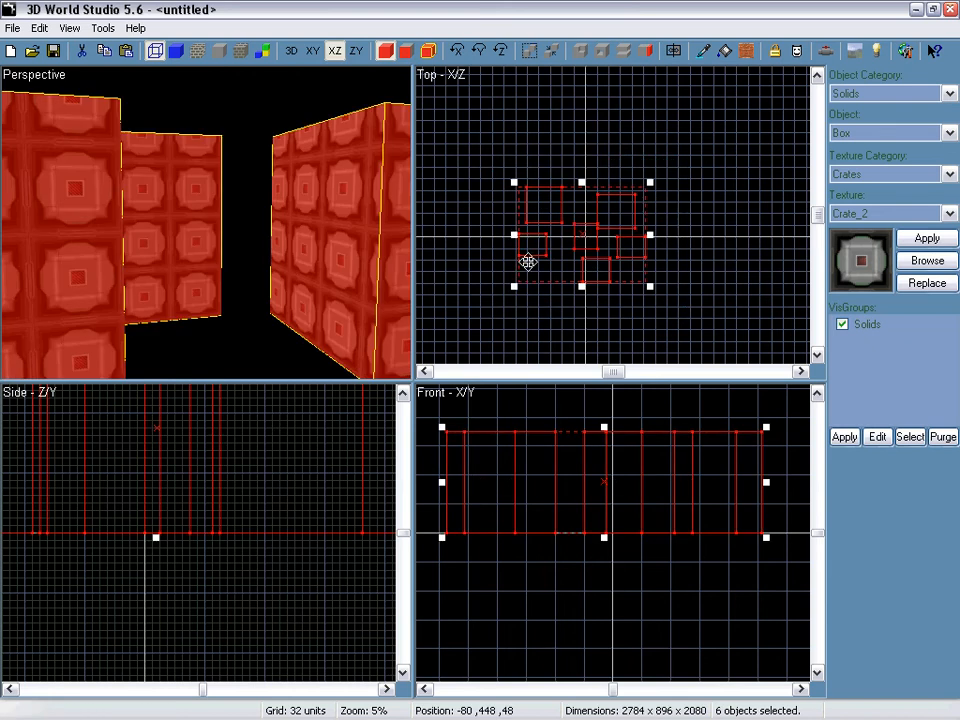
{"action": "right_click_drag", "start_coordinate": [230, 216], "coordinate": [210, 240]}
{"action": "left_click", "coordinate": [238, 120]}
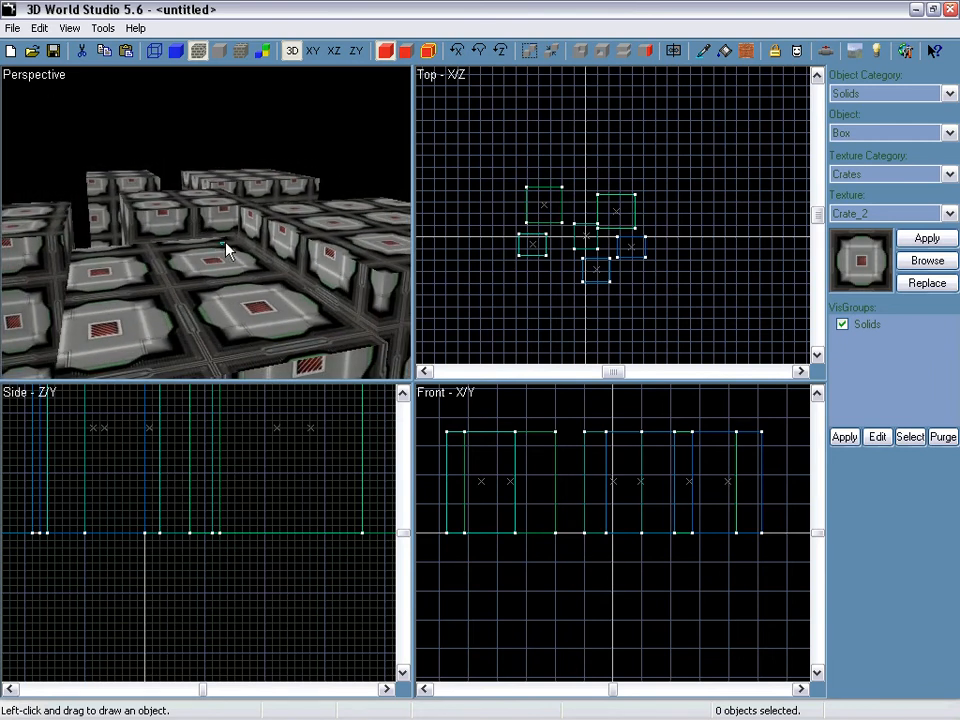
Select the nearest box together with the boxes hidden behind it at several points on its top face in the perspective view
{"action": "left_click", "coordinate": [222, 252]}
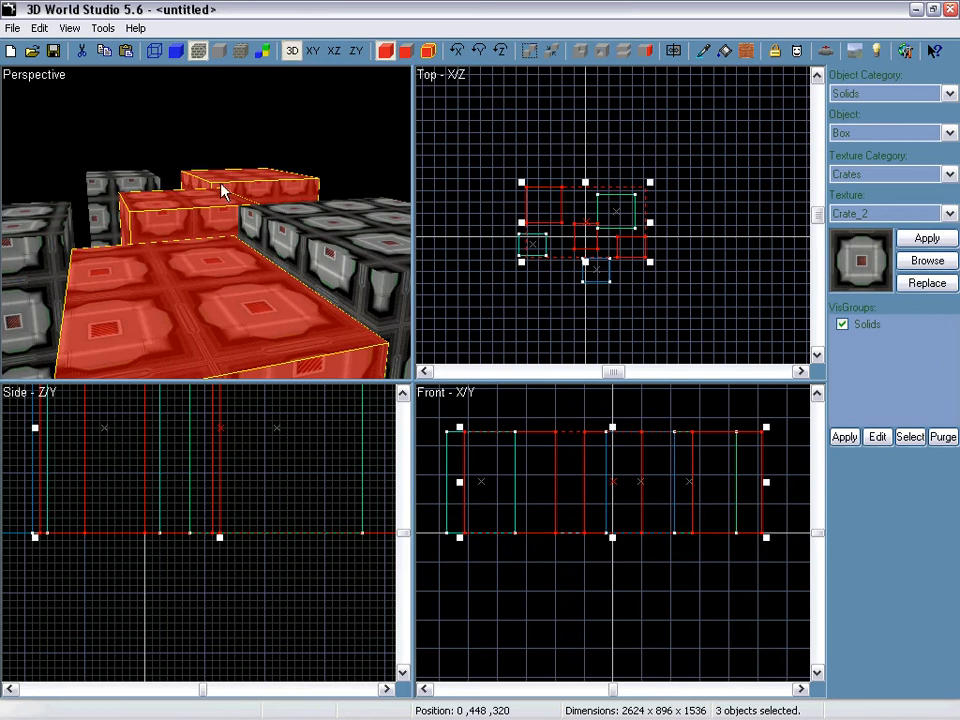
{"action": "left_click", "coordinate": [110, 259]}
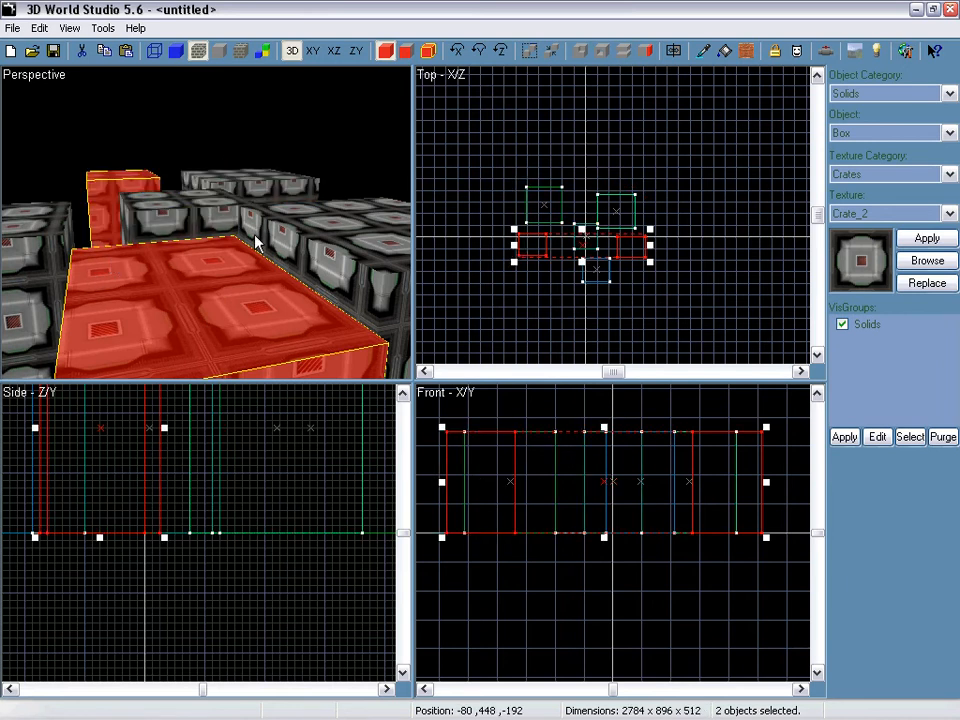
{"action": "left_click", "coordinate": [279, 273]}
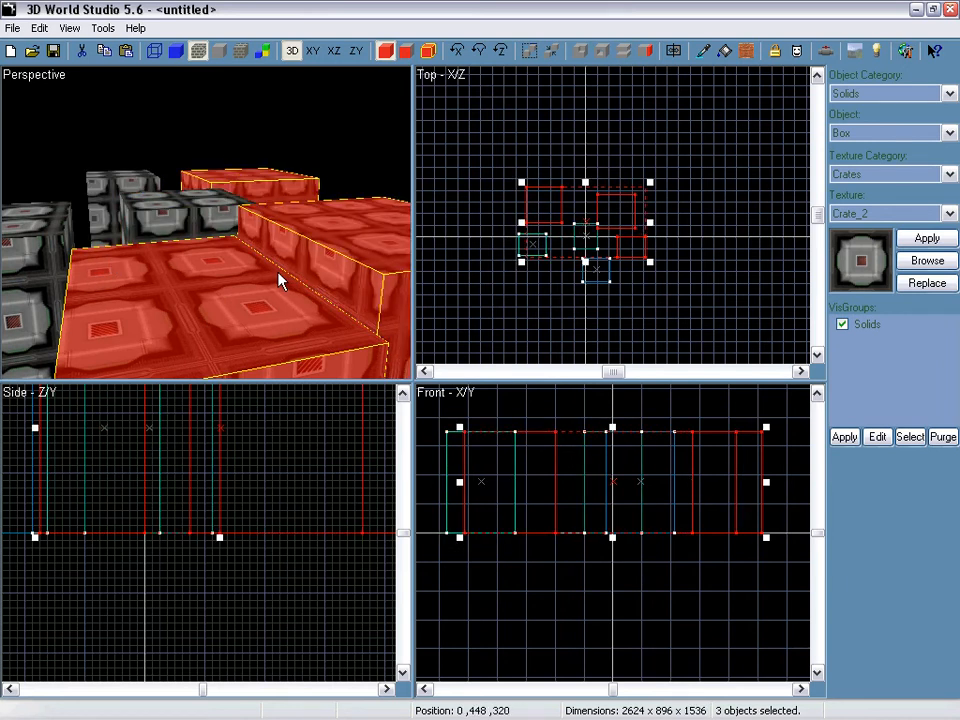
{"action": "left_click", "coordinate": [105, 268]}
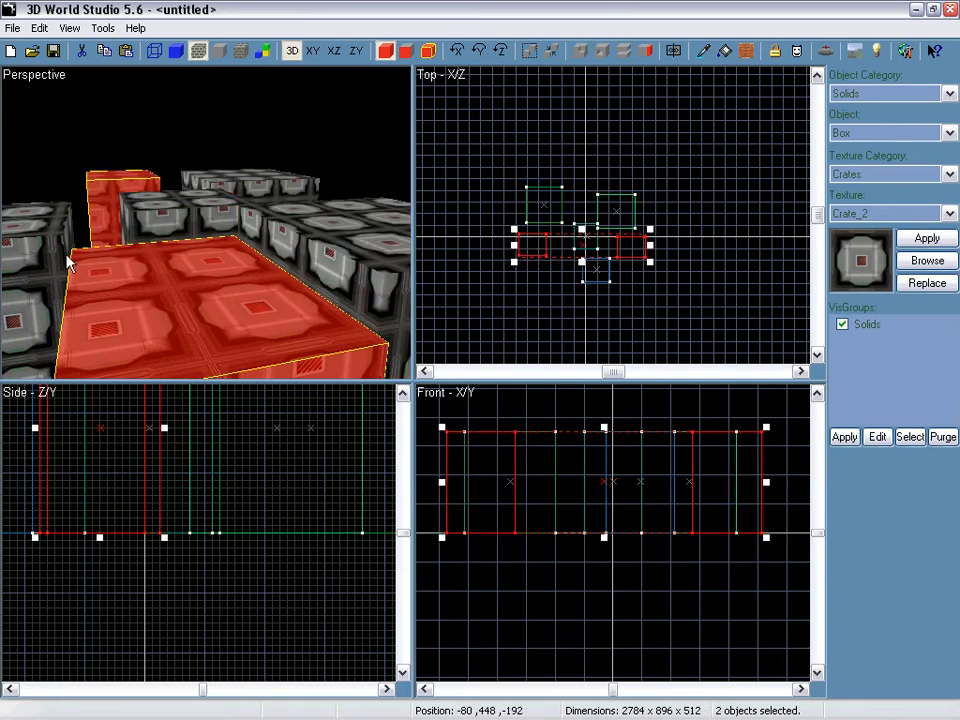
{"action": "left_click", "coordinate": [194, 244]}
From a new perspective angle, select the two overlapping +X boxes, then the origin box with the large box behind it
{"action": "right_click_drag", "start_coordinate": [237, 241], "coordinate": [208, 231]}
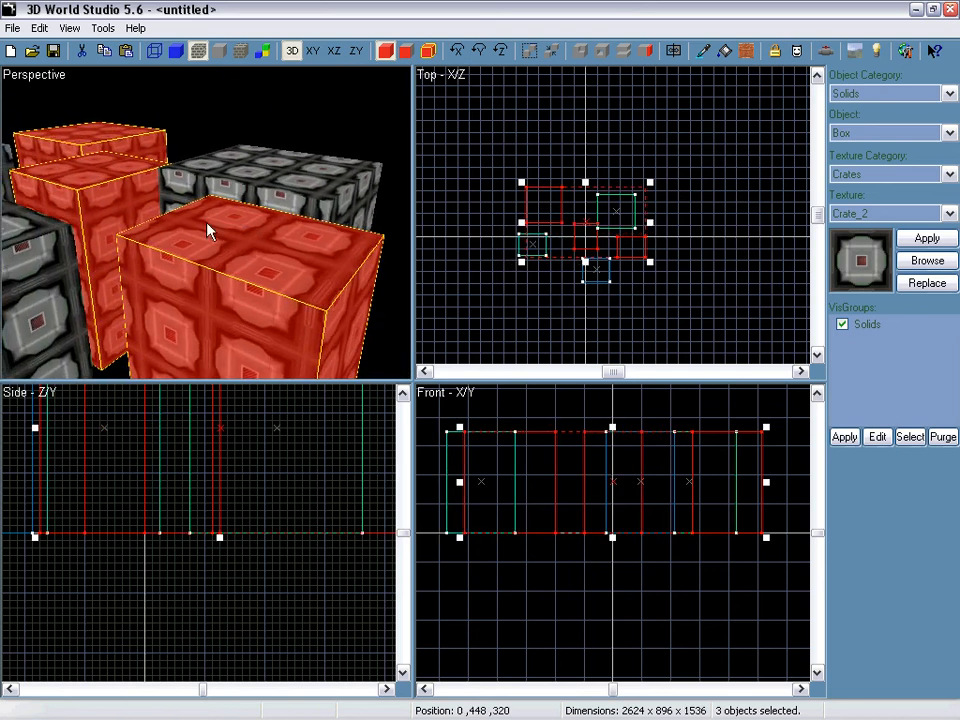
{"action": "left_click", "coordinate": [279, 211]}
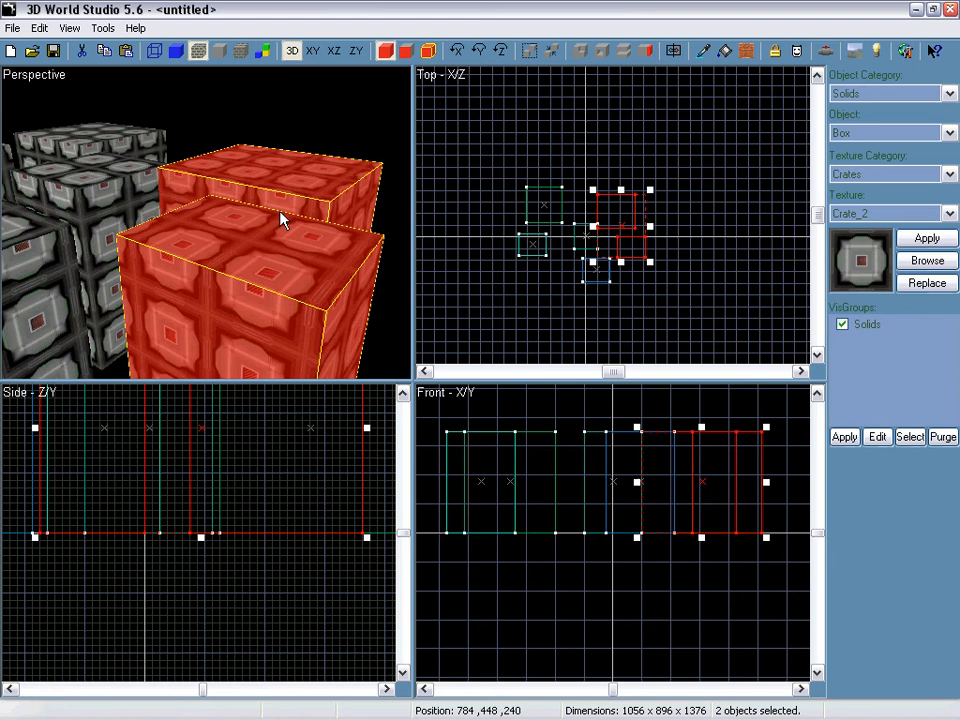
{"action": "left_click", "coordinate": [92, 171]}
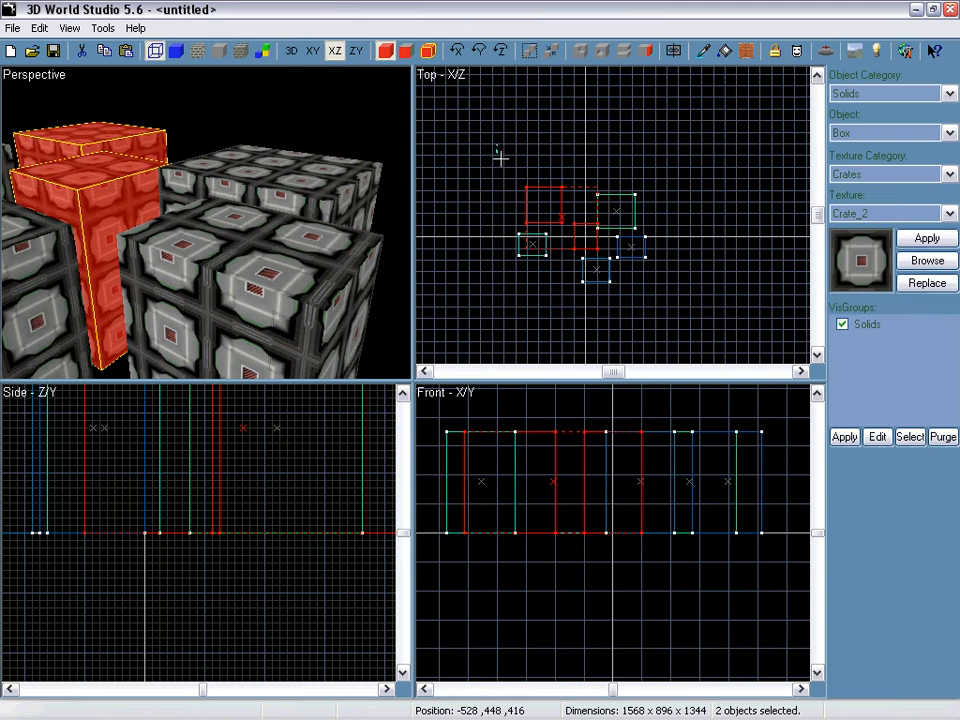
Select all remaining boxes in the top view and delete them
{"action": "left_click_drag", "start_coordinate": [499, 156], "coordinate": [701, 343]}
{"action": "key", "text": "Delete"}
Draw a box with a 256 x 256 footprint at the origin's -X, +Z corner and reduce its height to 256 units
{"action": "scroll", "coordinate": [600, 275], "scroll_direction": "up", "scroll_amount": 2}
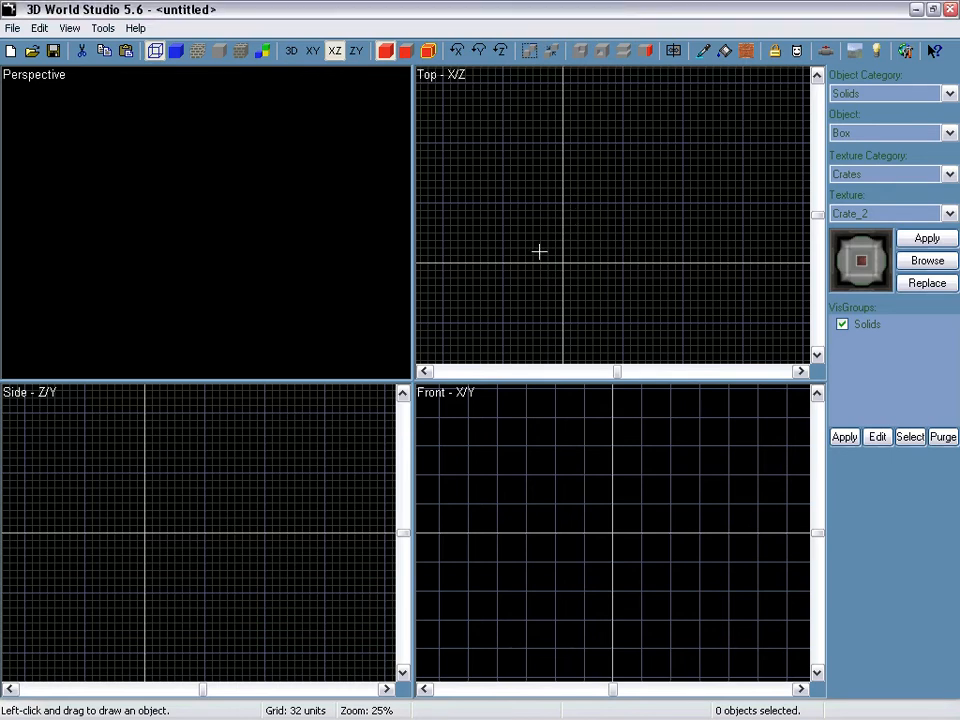
{"action": "scroll", "coordinate": [539, 251], "scroll_direction": "up", "scroll_amount": 4}
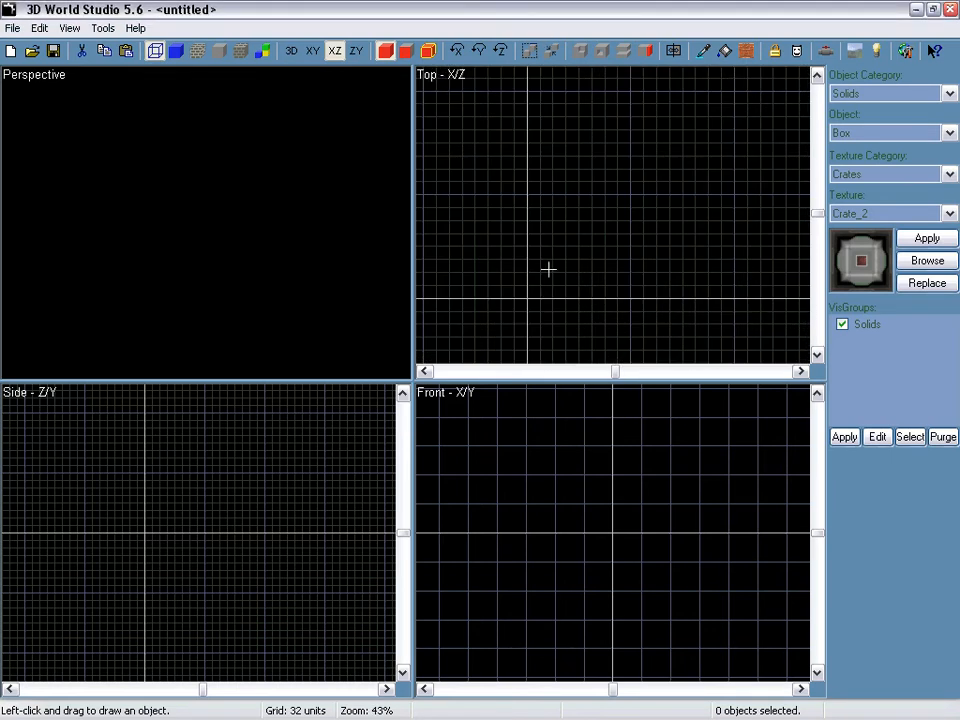
{"action": "middle_click_drag", "start_coordinate": [549, 269], "coordinate": [568, 188]}
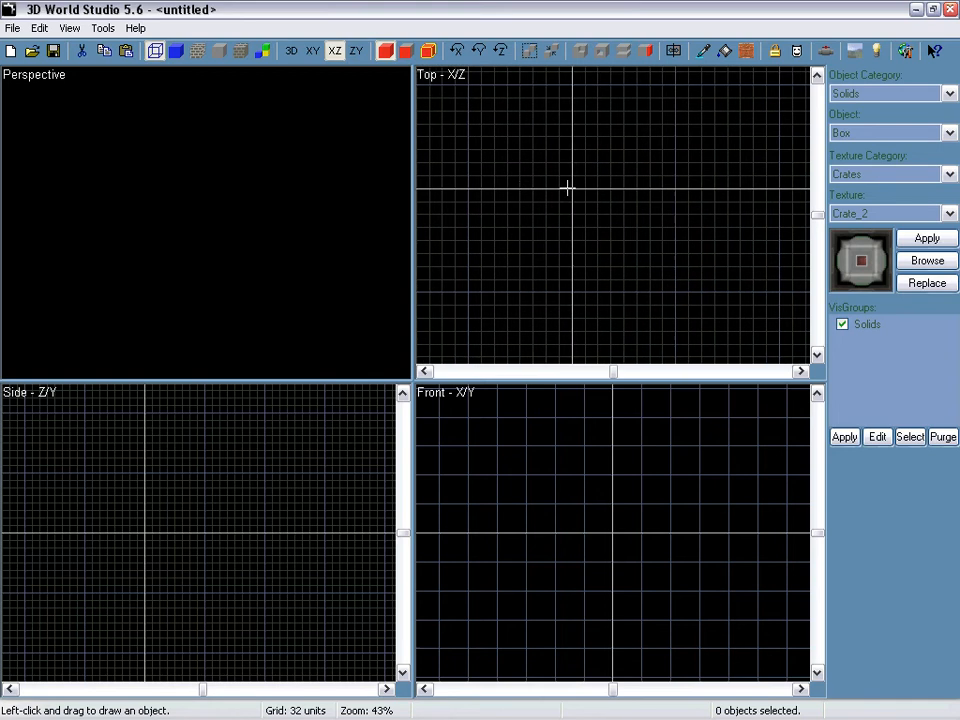
{"action": "scroll", "coordinate": [588, 185], "scroll_direction": "up", "scroll_amount": 2}
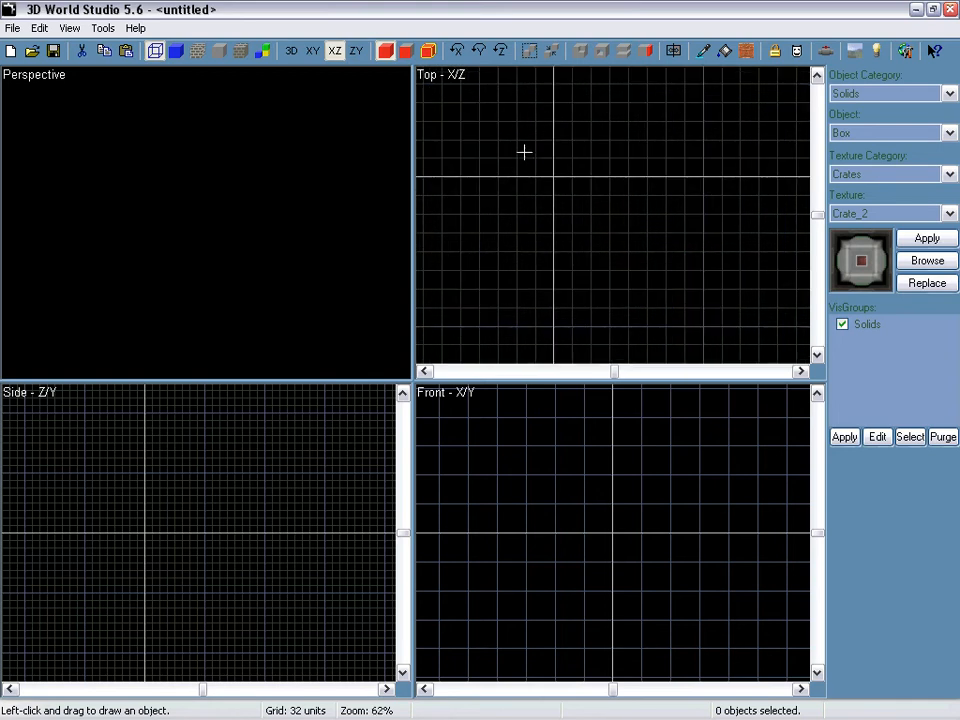
{"action": "scroll", "coordinate": [524, 152], "scroll_direction": "down", "scroll_amount": 2}
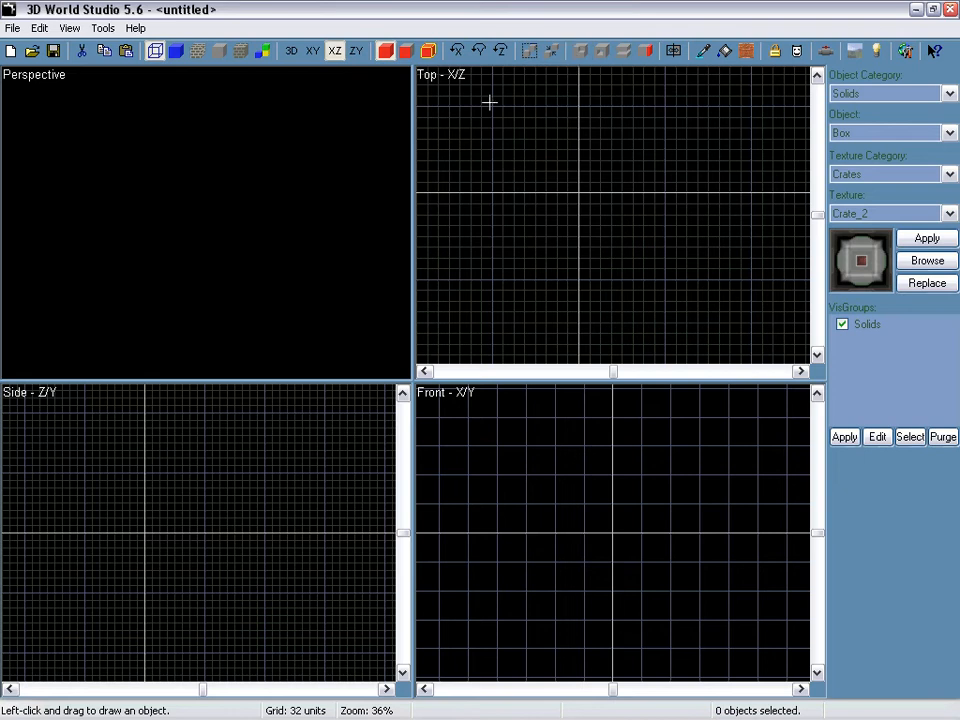
{"action": "left_click_drag", "start_coordinate": [492, 102], "coordinate": [578, 188]}
{"action": "key", "text": "Return"}
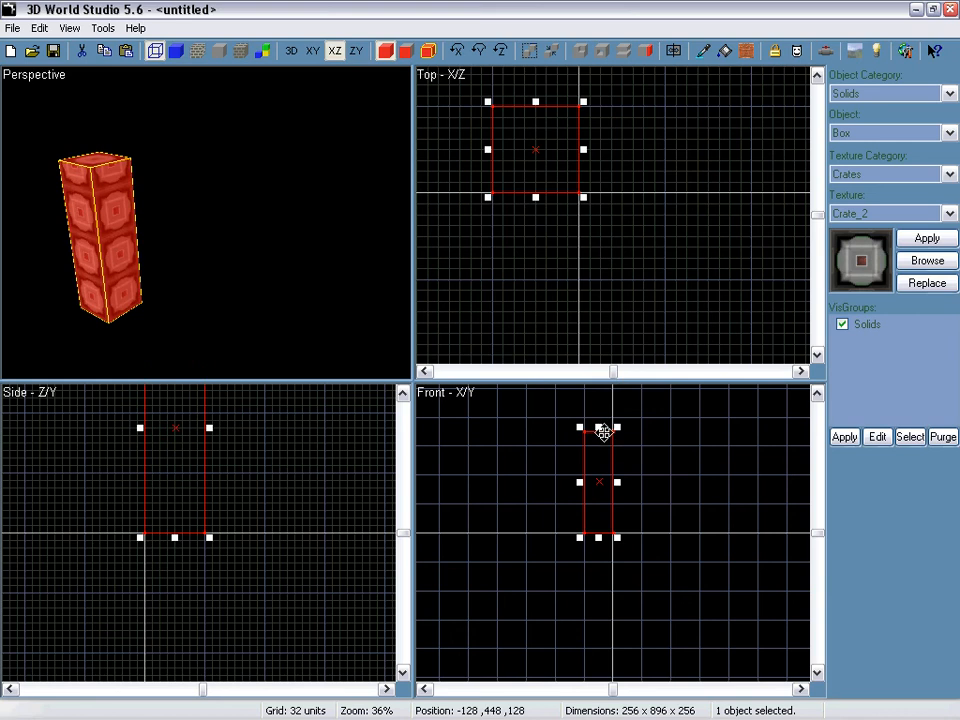
{"action": "left_click_drag", "start_coordinate": [612, 490], "coordinate": [611, 505]}
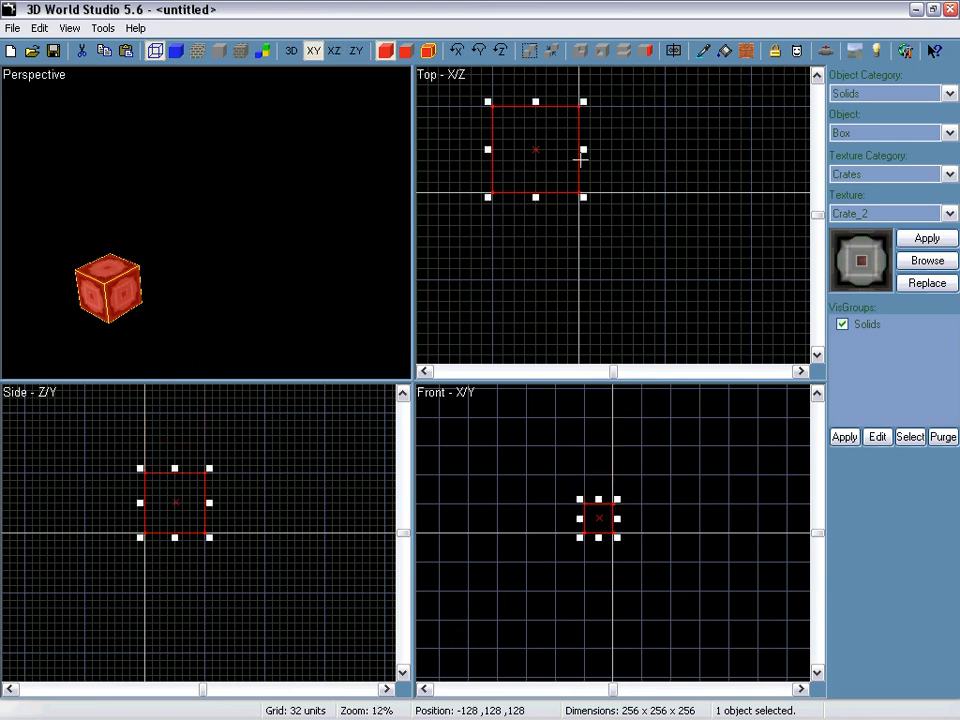
Draw a second box with a 288 x 448 footprint overlapping the cube at 16, 128 in X/Z and reduce its height to 128
{"action": "scroll", "coordinate": [638, 167], "scroll_direction": "up", "scroll_amount": 1}
{"action": "scroll", "coordinate": [624, 148], "scroll_direction": "down", "scroll_amount": 2}
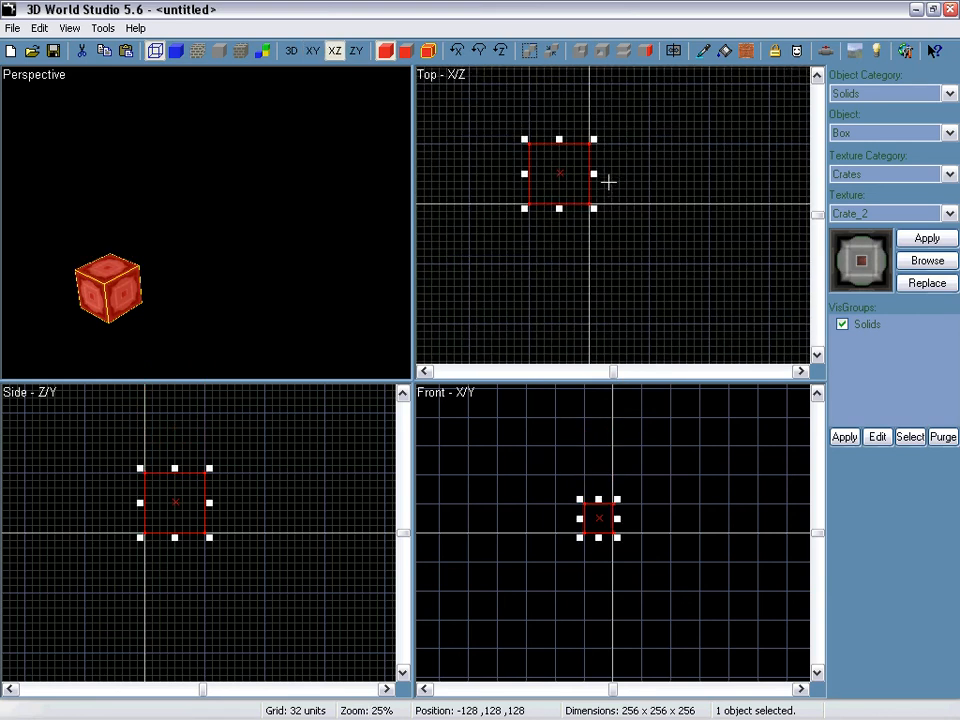
{"action": "scroll", "coordinate": [612, 197], "scroll_direction": "up", "scroll_amount": 2}
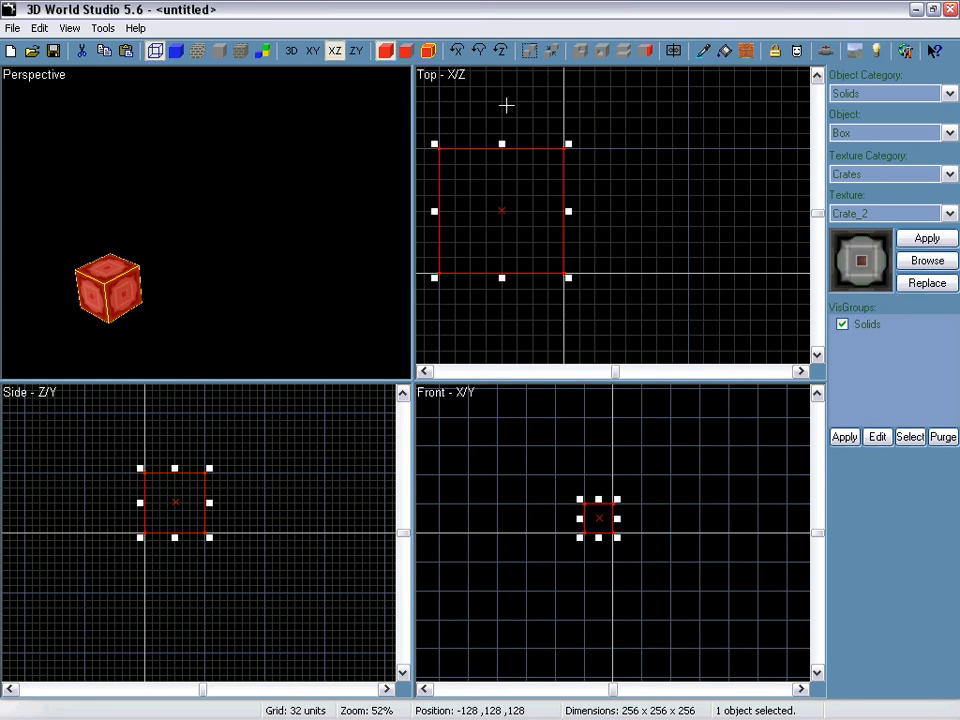
{"action": "left_click_drag", "start_coordinate": [502, 101], "coordinate": [636, 313]}
{"action": "key", "text": "Return"}
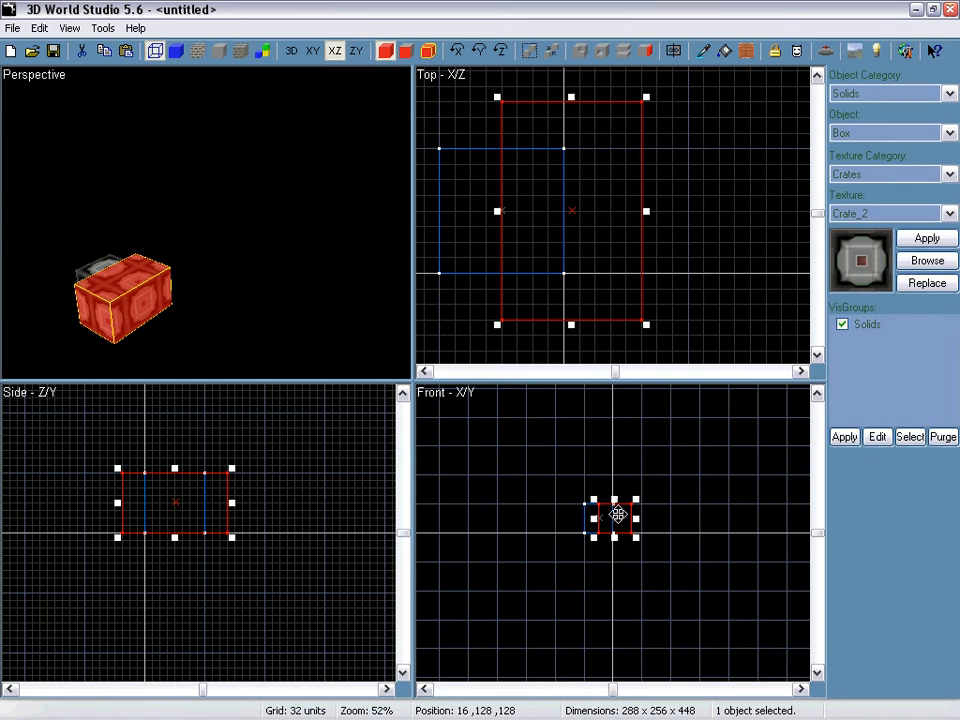
{"action": "scroll", "coordinate": [615, 490], "scroll_direction": "up", "scroll_amount": 2}
{"action": "left_click_drag", "start_coordinate": [619, 404], "coordinate": [620, 468]}
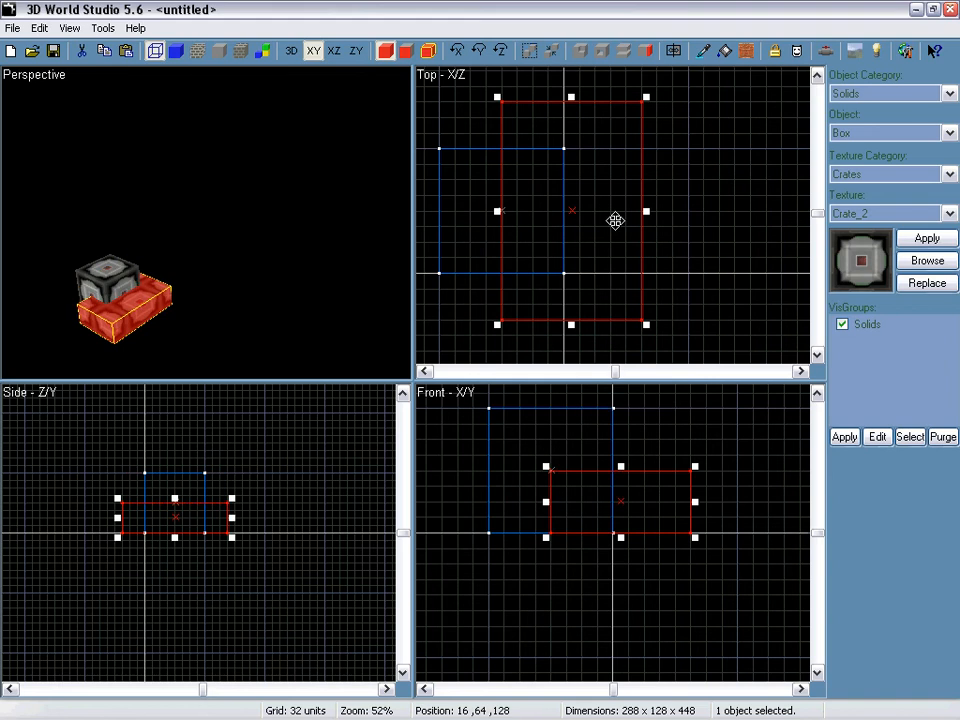
Bring both solids up close in the perspective view and carve the cube with the selected 288 x 128 x 448 box
{"action": "right_click", "coordinate": [643, 216]}
{"action": "left_click", "coordinate": [26, 251]}
{"action": "right_click_drag", "start_coordinate": [82, 284], "coordinate": [212, 230]}
{"action": "key", "text": "w"}
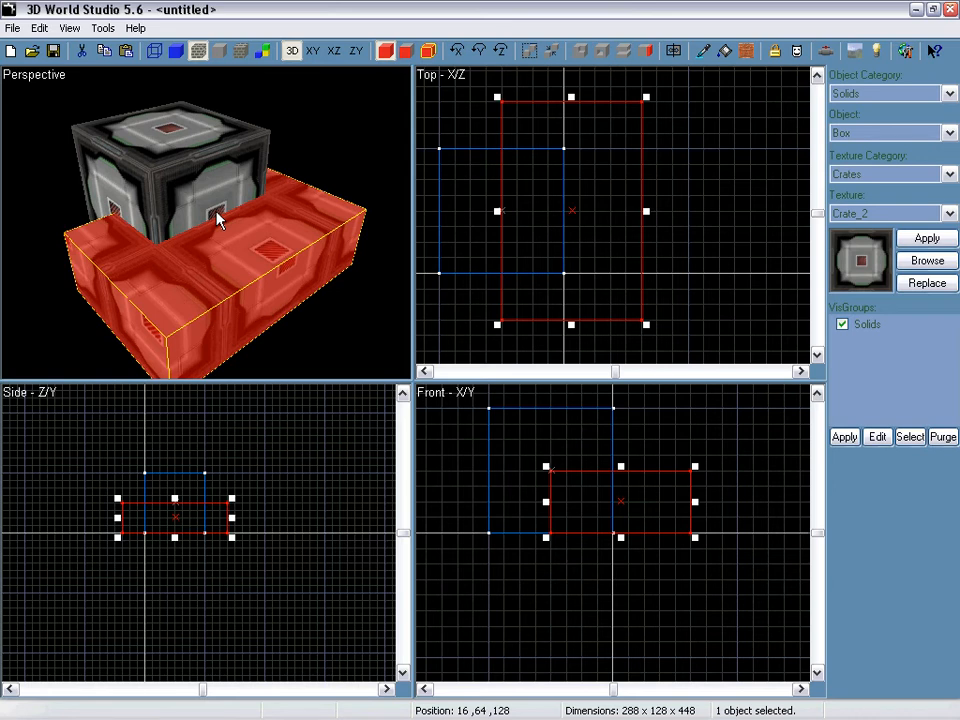
{"action": "left_click", "coordinate": [578, 51]}
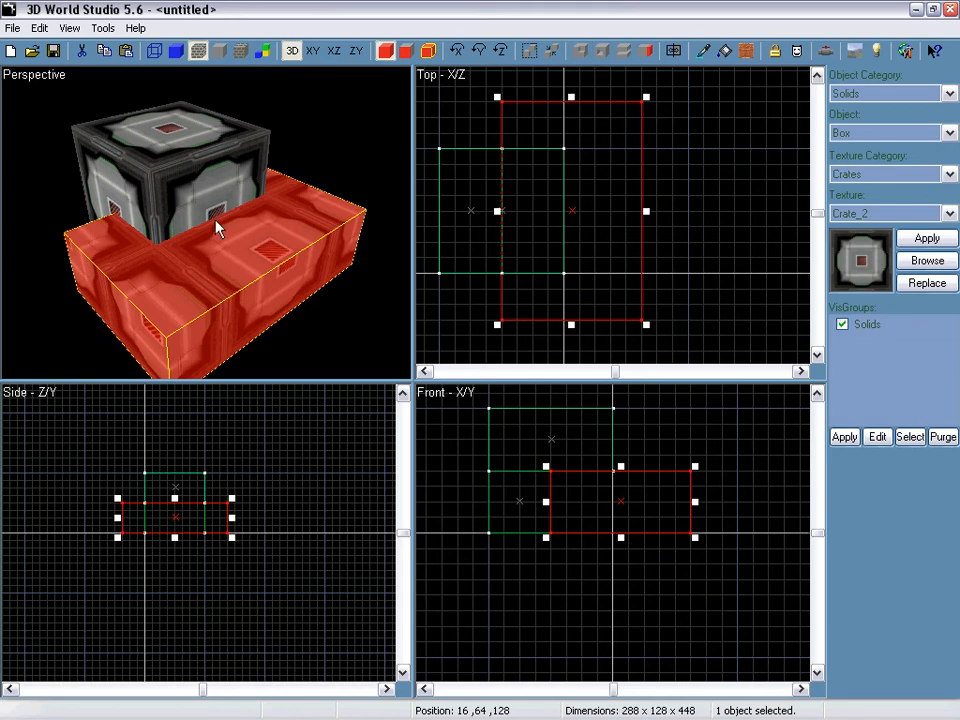
Select the carved cube to check its pieces, then delete the 288 x 128 x 448 cutting box
{"action": "left_click", "coordinate": [138, 178]}
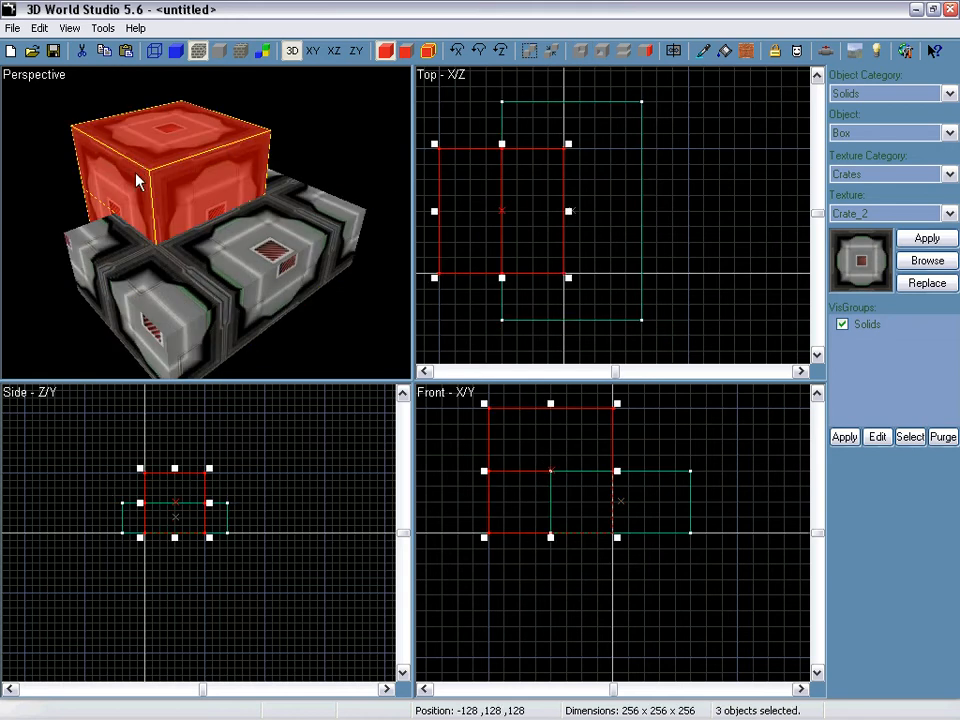
{"action": "left_click", "coordinate": [214, 268]}
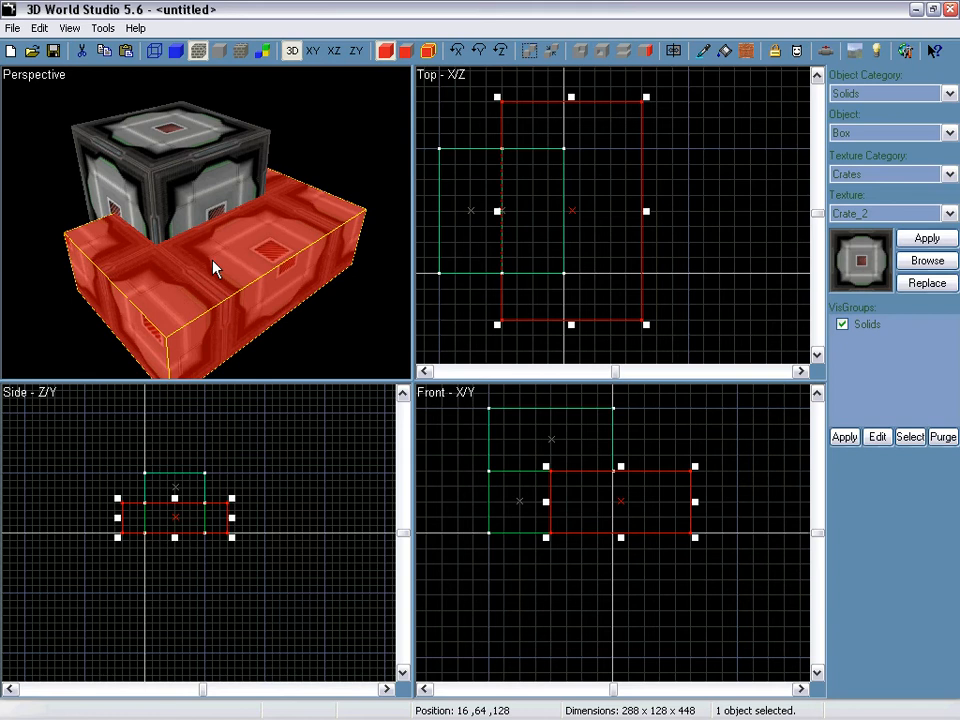
{"action": "key", "text": "Delete"}
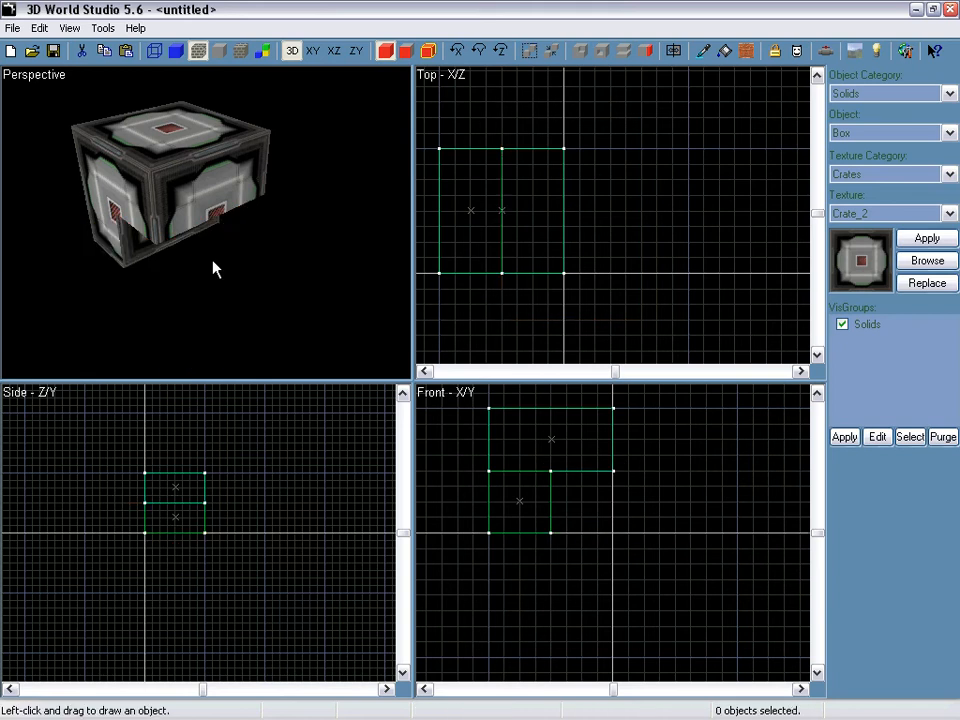
Examine the notch in the carved cube from below in the perspective view and select the carved cube
{"action": "right_click_drag", "start_coordinate": [213, 262], "coordinate": [206, 222]}
{"action": "key", "text": "w"}
{"action": "left_click", "coordinate": [73, 222]}
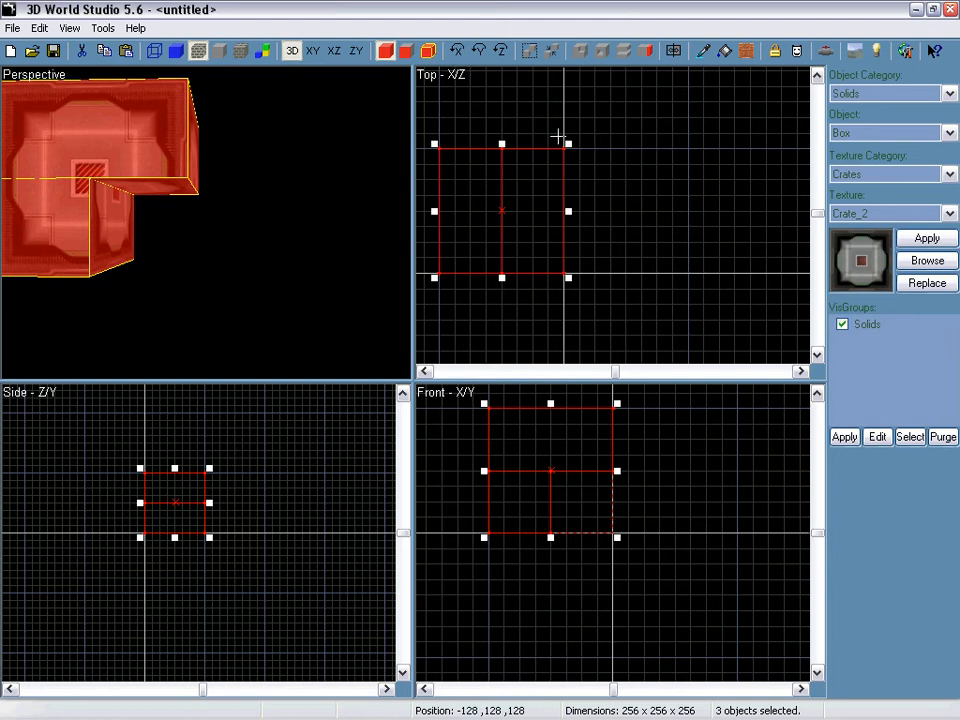
Draw a 224 x 256 x 448 box overlapping the carved cube at 48, 128, 128, then try selecting it together with the cube
{"action": "left_click_drag", "start_coordinate": [537, 101], "coordinate": [639, 315]}
{"action": "key", "text": "Return"}
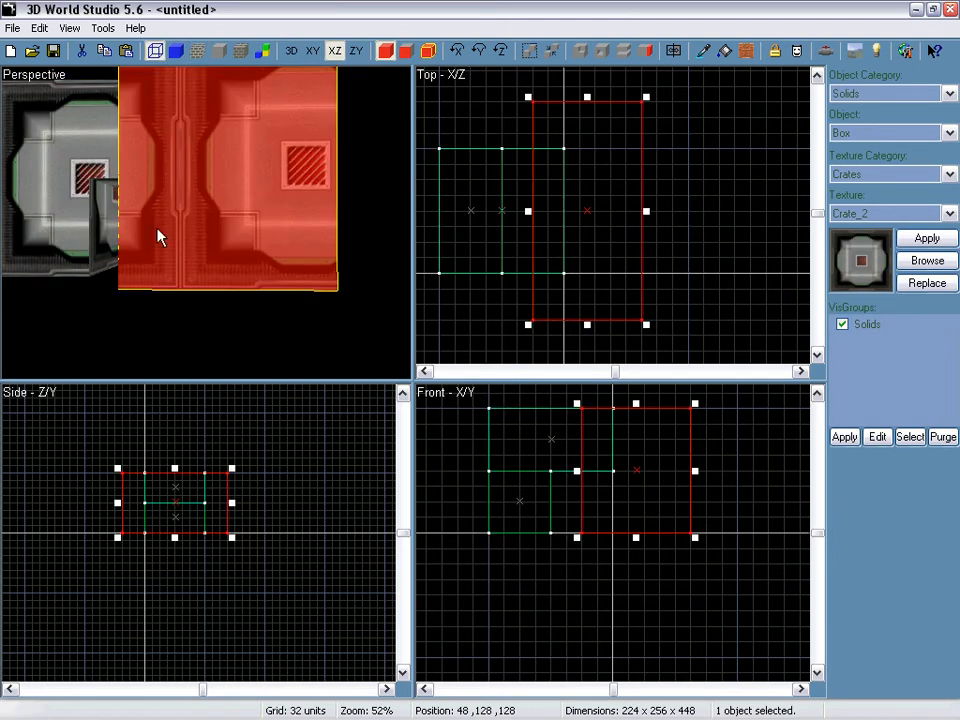
{"action": "left_click", "coordinate": [70, 143], "text": "ctrl"}
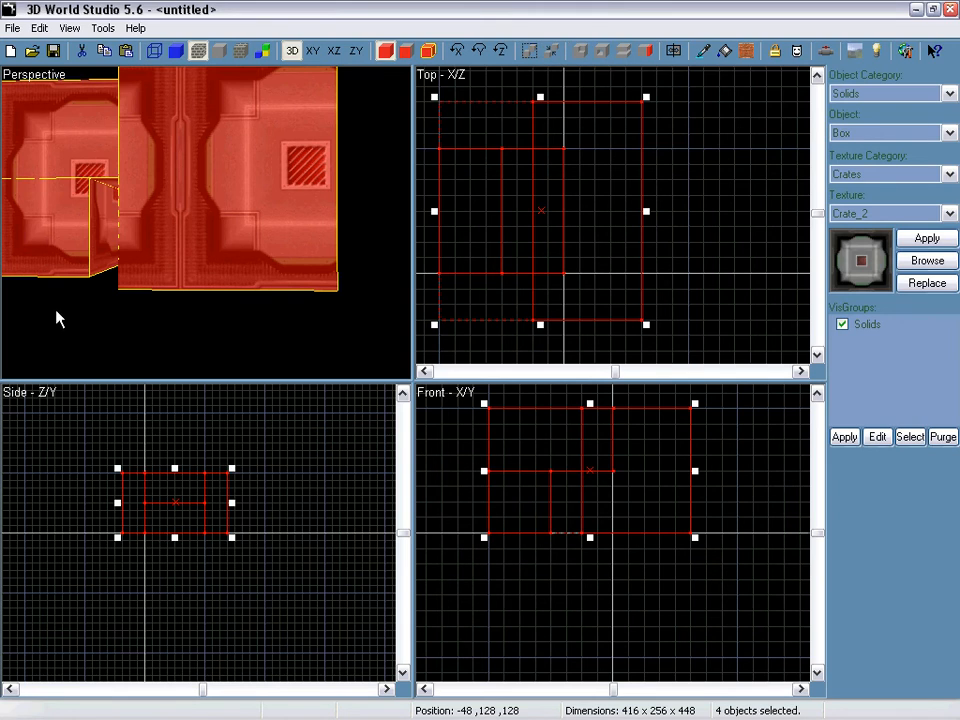
{"action": "left_click", "coordinate": [111, 279]}
{"action": "left_click", "coordinate": [193, 214]}
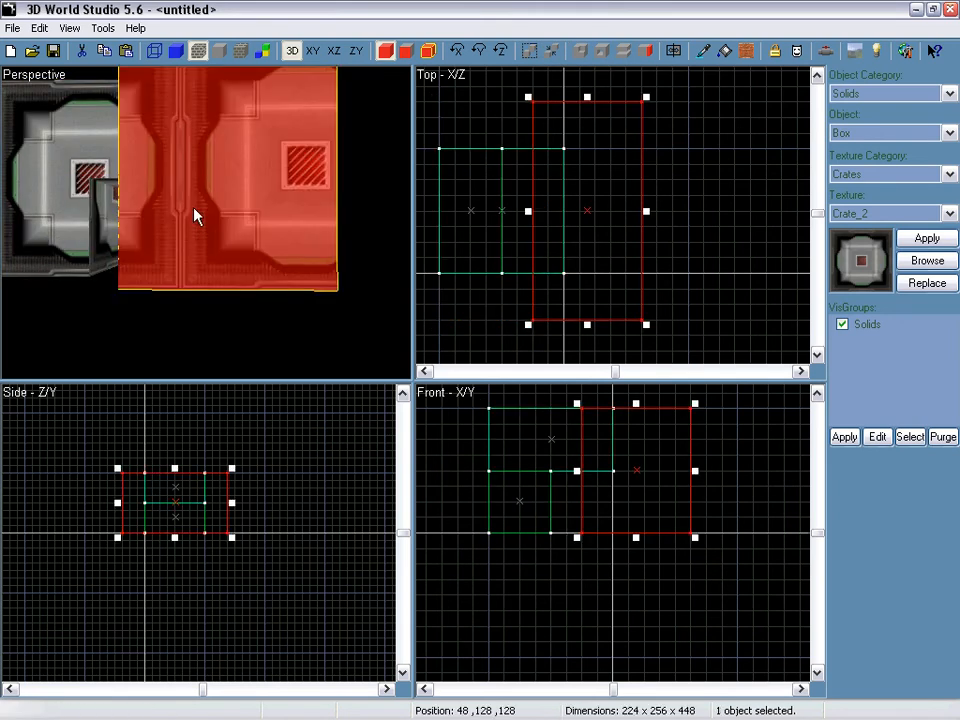
Move the tall box clear of the carved cube, check the cube's two pieces by selecting them, and return the box to its overlapping position
{"action": "left_click", "coordinate": [68, 181]}
{"action": "left_click", "coordinate": [148, 163]}
{"action": "left_click_drag", "start_coordinate": [641, 231], "coordinate": [738, 216]}
{"action": "left_click", "coordinate": [161, 154]}
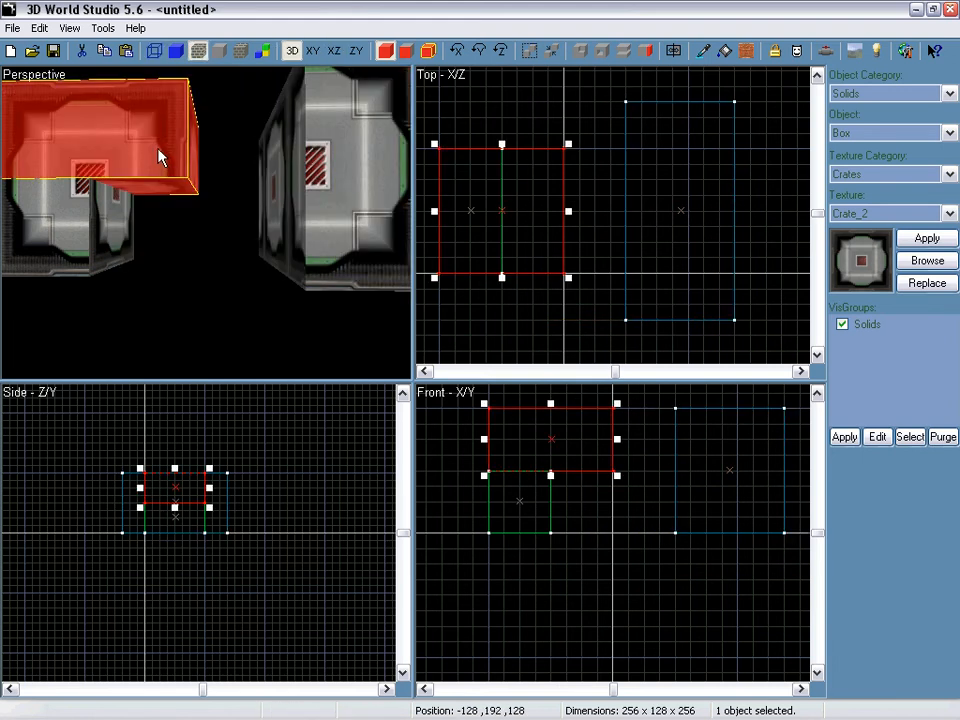
{"action": "left_click", "coordinate": [69, 208]}
{"action": "left_click", "coordinate": [111, 150], "text": "ctrl"}
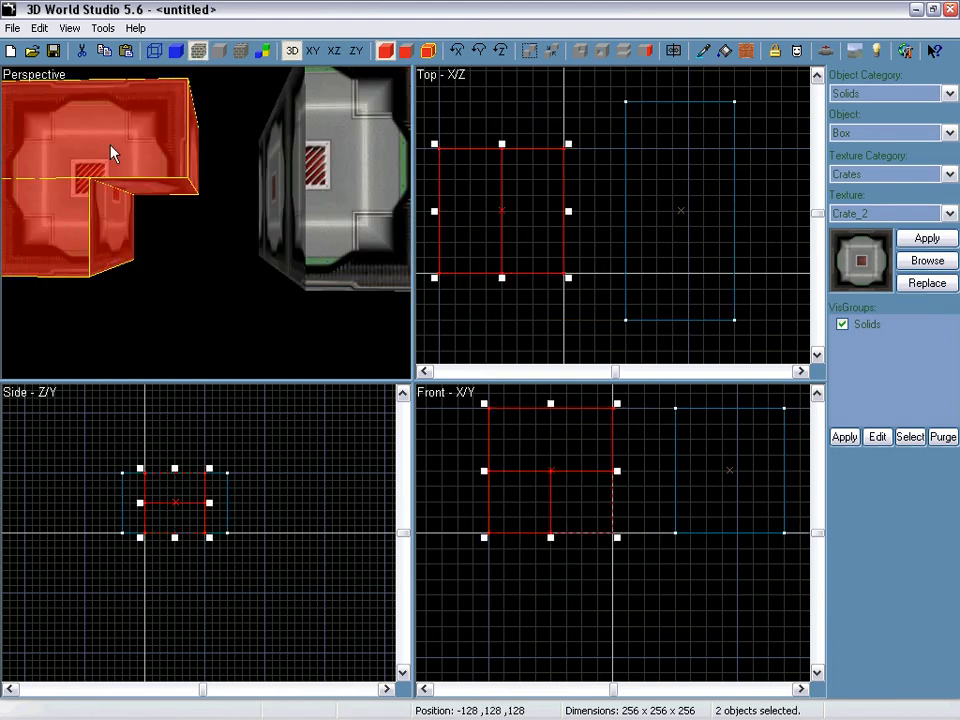
{"action": "left_click", "coordinate": [673, 213]}
{"action": "left_click_drag", "start_coordinate": [686, 210], "coordinate": [590, 210]}
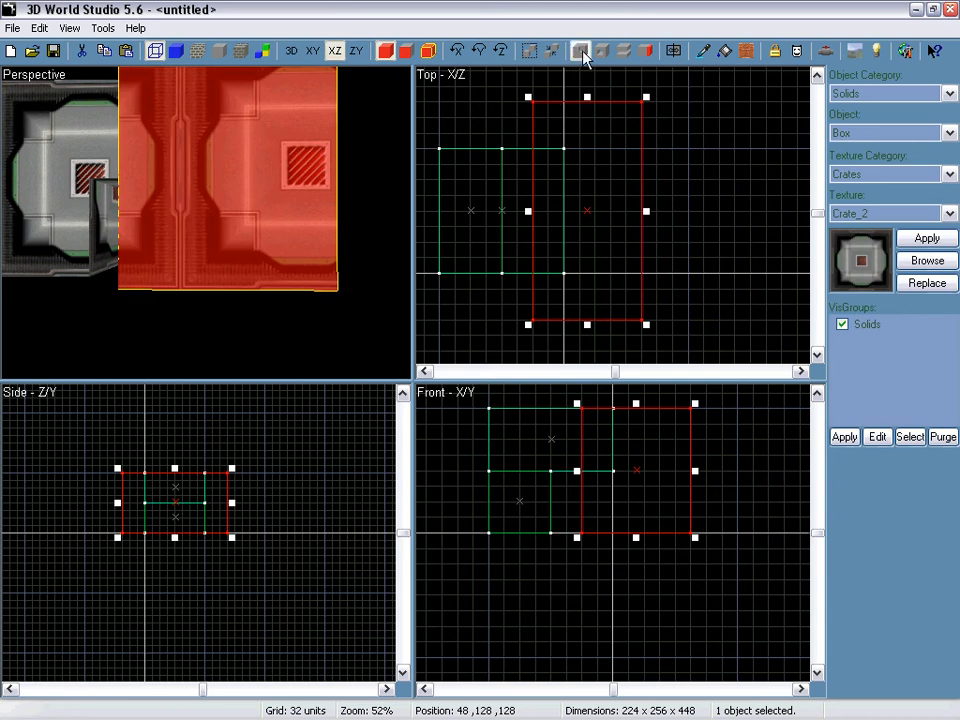
Carve the cube's pieces with the overlapping box, delete the box, and select the cube's pieces to check the cut
{"action": "left_click", "coordinate": [580, 51]}
{"action": "left_click", "coordinate": [84, 245]}
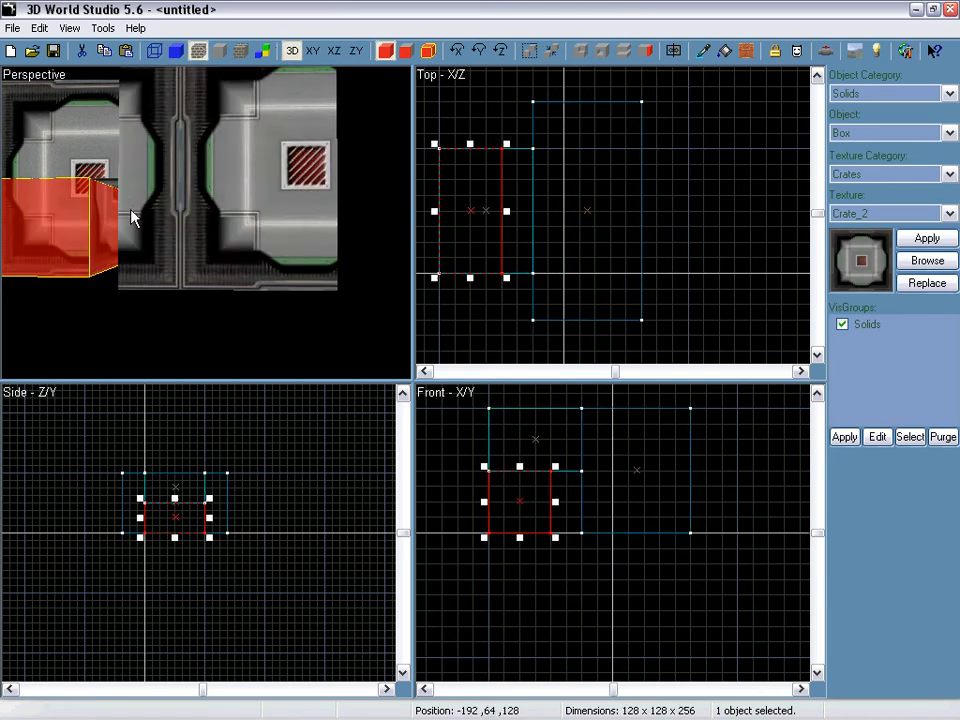
{"action": "left_click", "coordinate": [195, 184]}
{"action": "key", "text": "Delete"}
{"action": "left_click", "coordinate": [118, 149]}
{"action": "left_click", "coordinate": [52, 208]}
{"action": "left_click", "coordinate": [112, 150]}
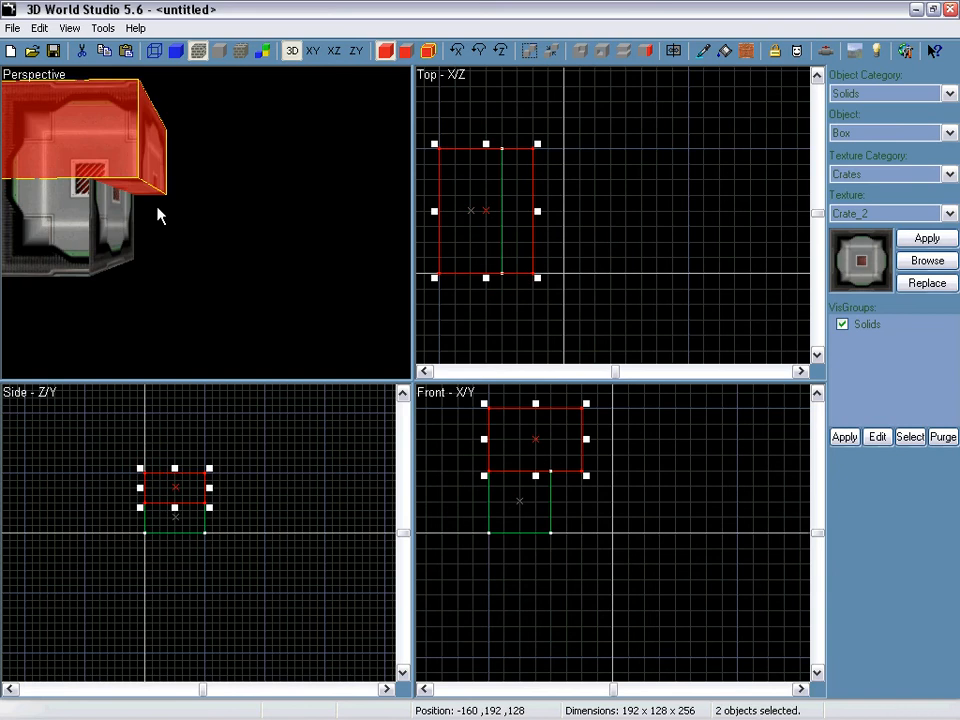
Draw a 12-sided cylinder in the front view overlapping the cube's upper edge at -160, 288, 128 and reduce it to 128 x 128 x 256
{"action": "scroll", "coordinate": [534, 470], "scroll_direction": "down", "scroll_amount": 1}
{"action": "key", "text": "Up"}
{"action": "key", "text": "Up"}
{"action": "key", "text": "Up"}
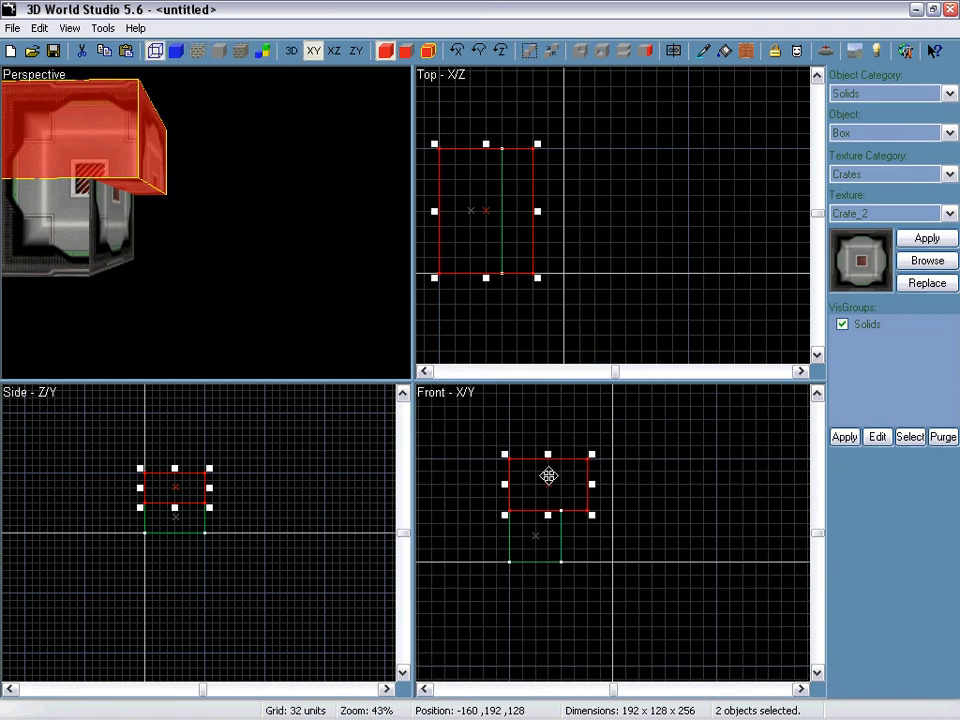
{"action": "left_click", "coordinate": [874, 94]}
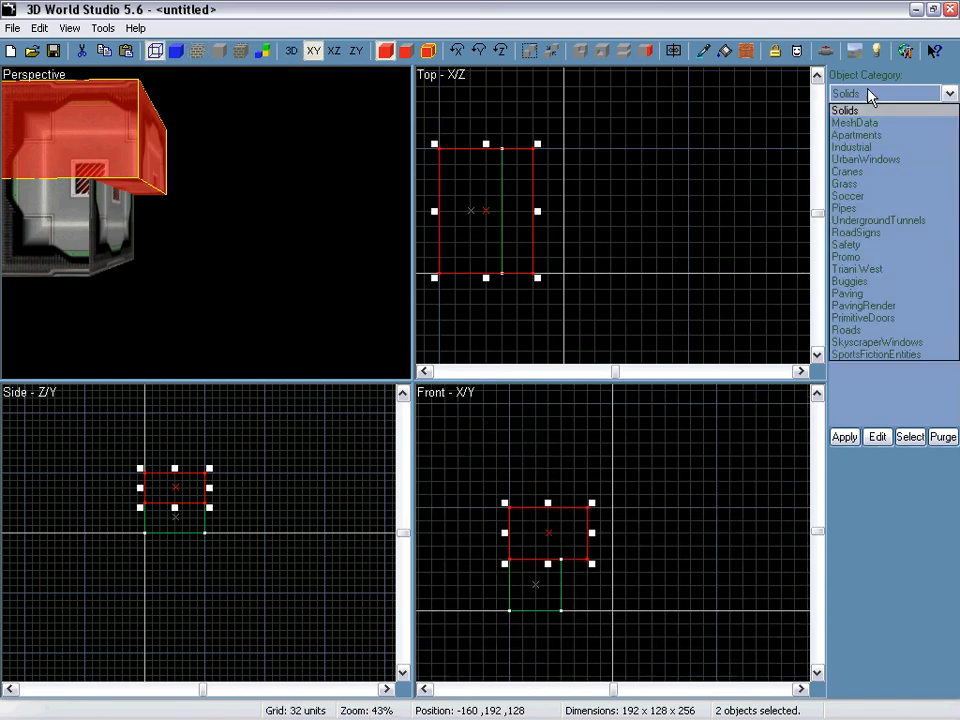
{"action": "left_click", "coordinate": [870, 94]}
{"action": "left_click", "coordinate": [866, 136]}
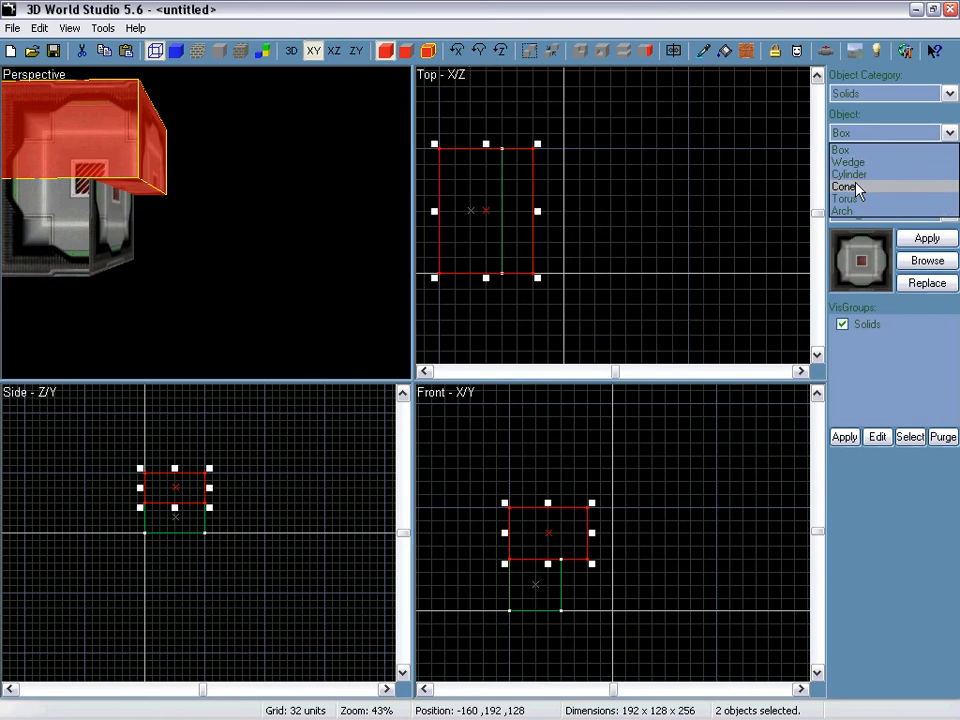
{"action": "left_click", "coordinate": [850, 174]}
{"action": "left_click_drag", "start_coordinate": [522, 444], "coordinate": [574, 518]}
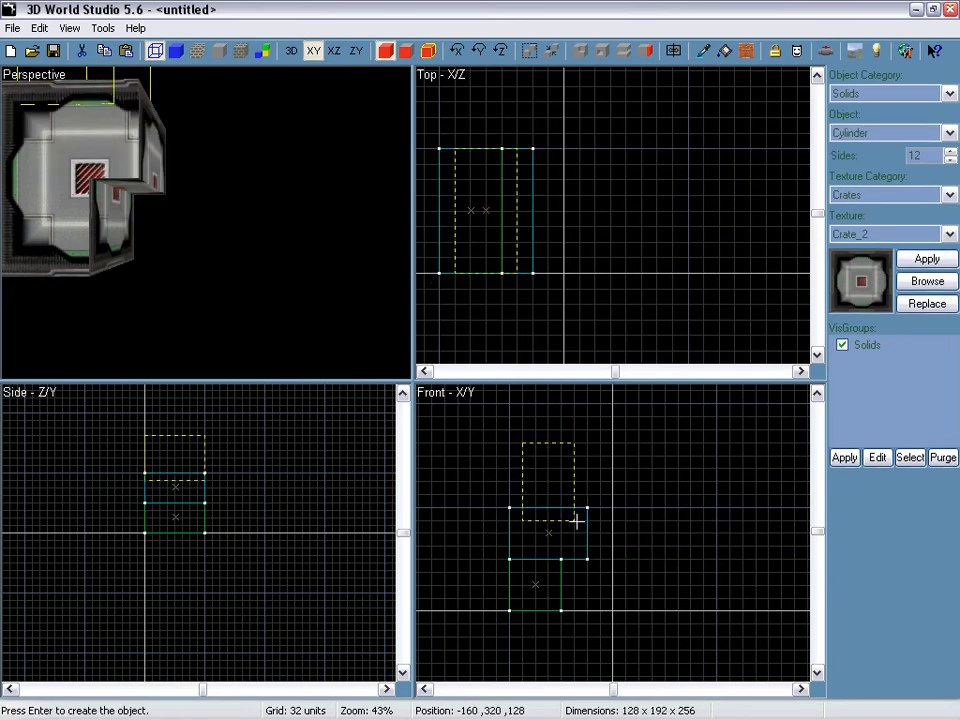
{"action": "key", "text": "Return"}
{"action": "left_click_drag", "start_coordinate": [549, 438], "coordinate": [550, 465]}
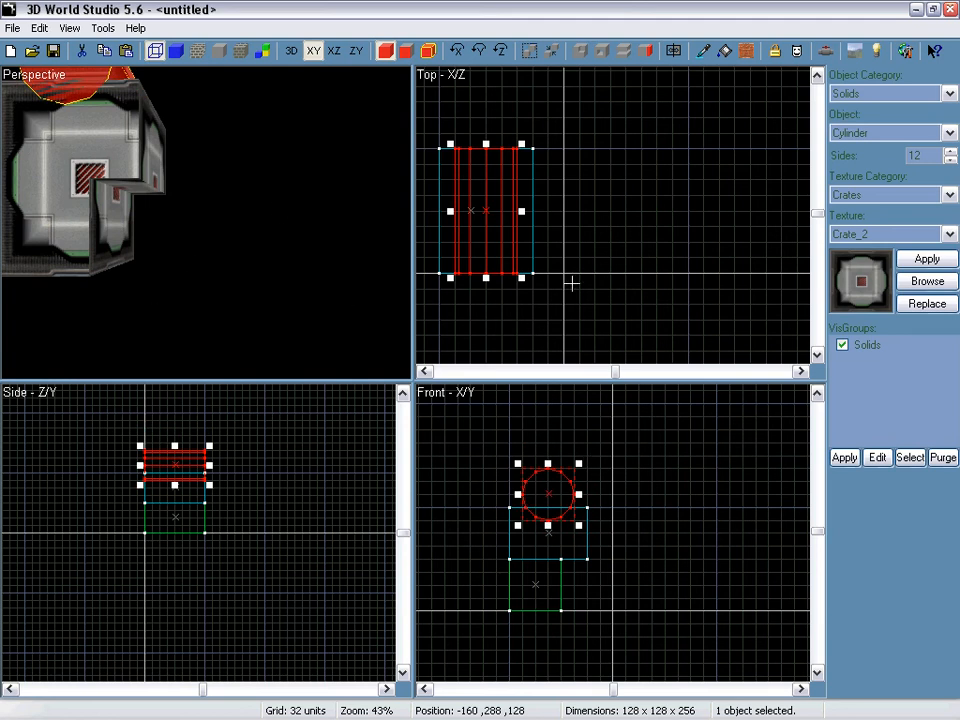
Carve the cube with the cylinder, delete the cylinder, and examine the rounded cut and its fragments
{"action": "left_click", "coordinate": [580, 54]}
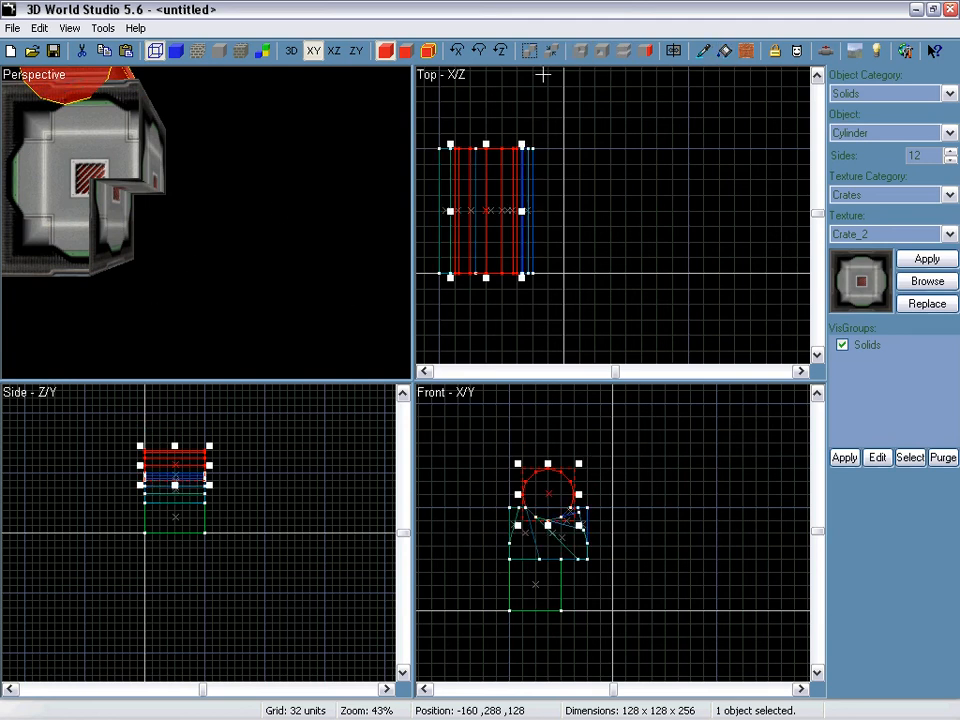
{"action": "right_click_drag", "start_coordinate": [206, 222], "coordinate": [206, 222]}
{"action": "key", "text": "Delete"}
{"action": "right_click_drag", "start_coordinate": [160, 122], "coordinate": [203, 218]}
{"action": "scroll", "coordinate": [203, 210], "scroll_direction": "down", "scroll_amount": 5}
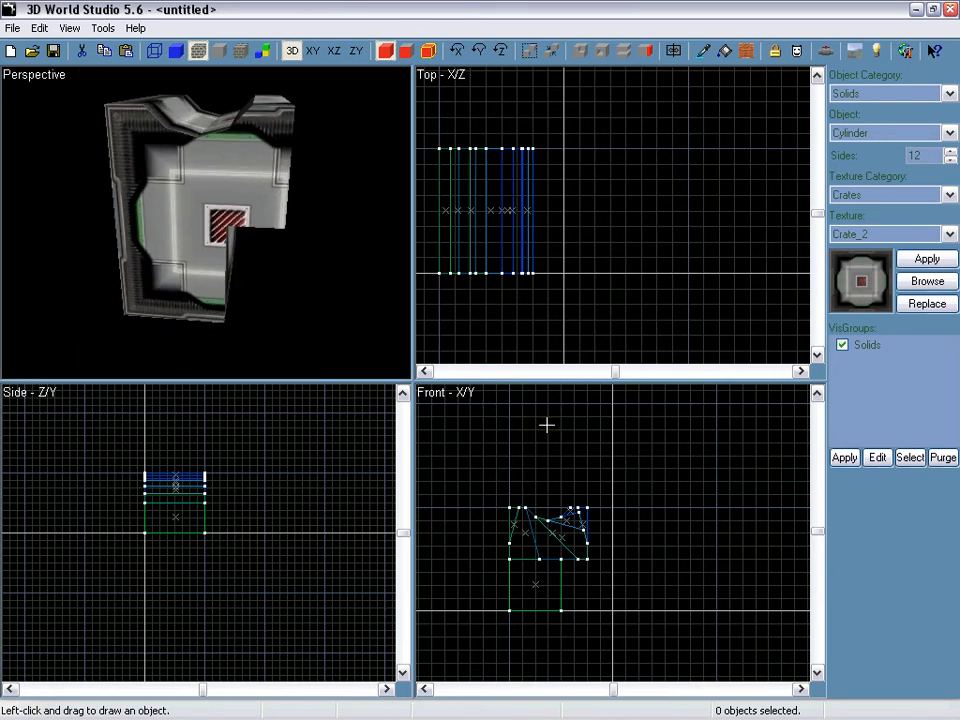
{"action": "scroll", "coordinate": [574, 507], "scroll_direction": "up", "scroll_amount": 3}
{"action": "right_click_drag", "start_coordinate": [495, 513], "coordinate": [577, 514]}
{"action": "scroll", "coordinate": [577, 514], "scroll_direction": "up", "scroll_amount": 2}
Delete the lower block and all remaining carved pieces to empty the scene
{"action": "left_click", "coordinate": [535, 662]}
{"action": "right_click_drag", "start_coordinate": [206, 221], "coordinate": [206, 222]}
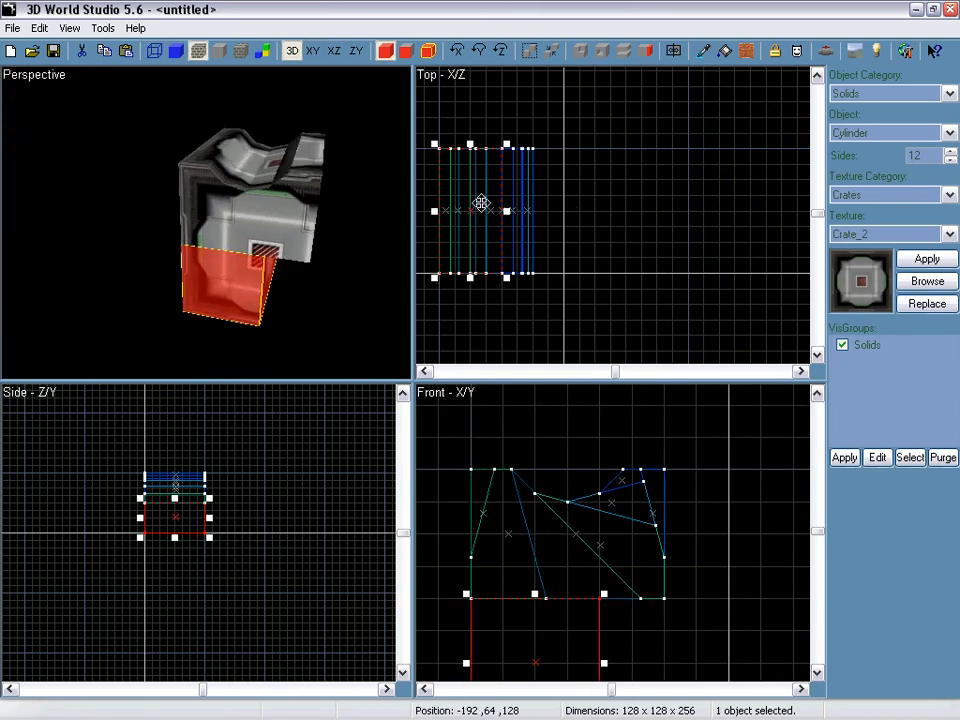
{"action": "key", "text": "Delete"}
{"action": "left_click", "coordinate": [236, 230]}
{"action": "key", "text": "Delete"}
Draw a 12-sided cylinder measuring 512 x 128 x 512 at 256, 192, 256 from the top view
{"action": "scroll", "coordinate": [658, 225], "scroll_direction": "up", "scroll_amount": 2}
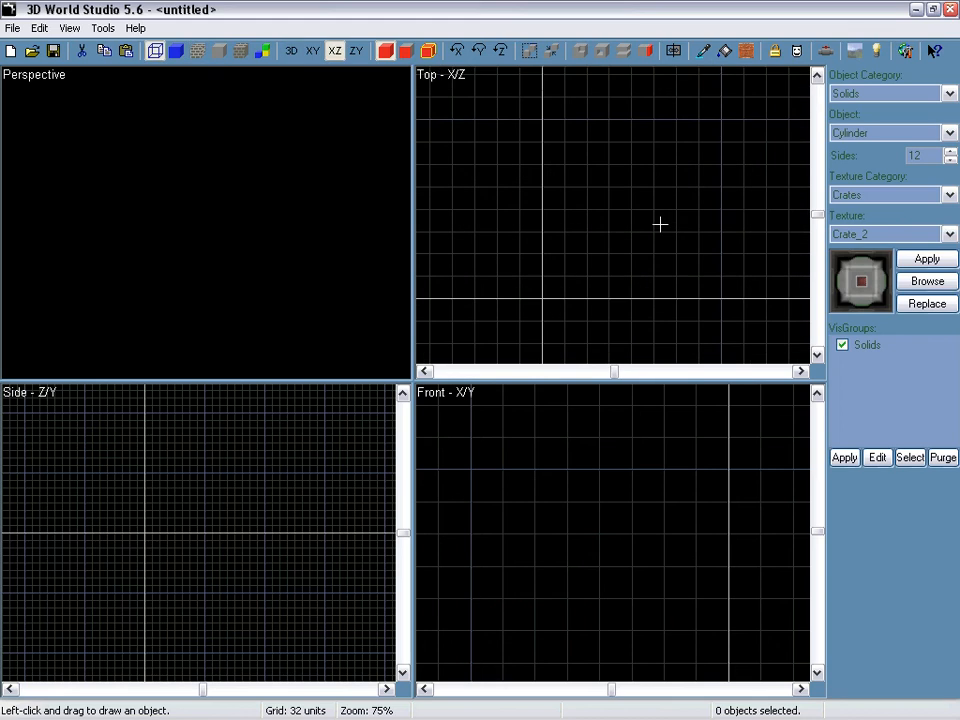
{"action": "scroll", "coordinate": [640, 233], "scroll_direction": "down", "scroll_amount": 2}
{"action": "scroll", "coordinate": [634, 236], "scroll_direction": "up", "scroll_amount": 3}
{"action": "scroll", "coordinate": [629, 237], "scroll_direction": "down", "scroll_amount": 3}
{"action": "key", "text": "Down"}
{"action": "key", "text": "Right"}
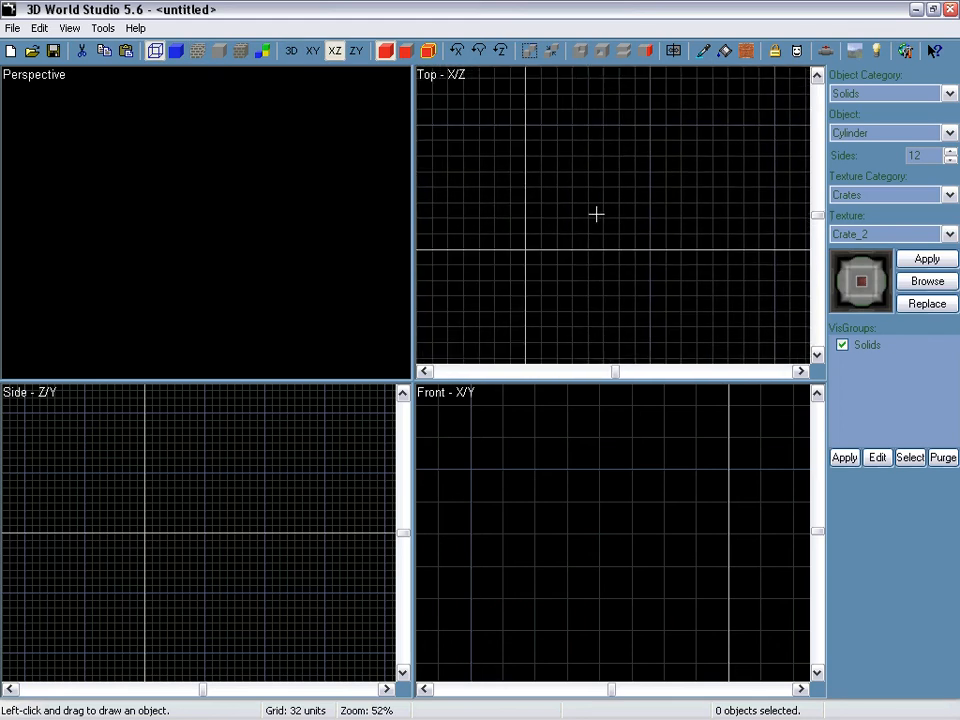
{"action": "key", "text": "Up"}
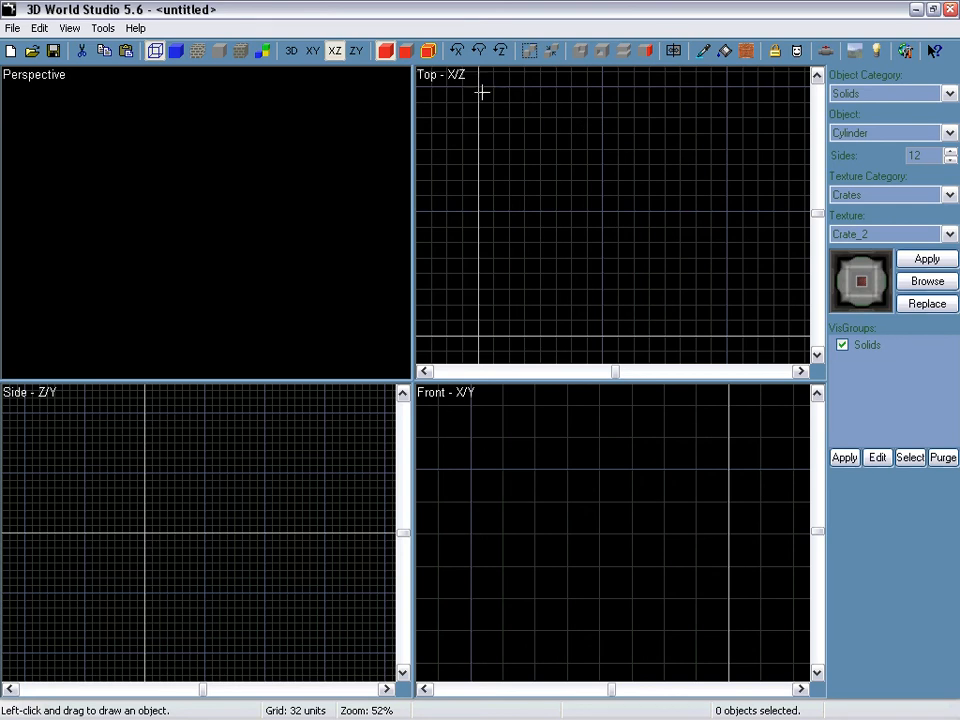
{"action": "left_click_drag", "start_coordinate": [481, 92], "coordinate": [724, 328]}
{"action": "key", "text": "Return"}
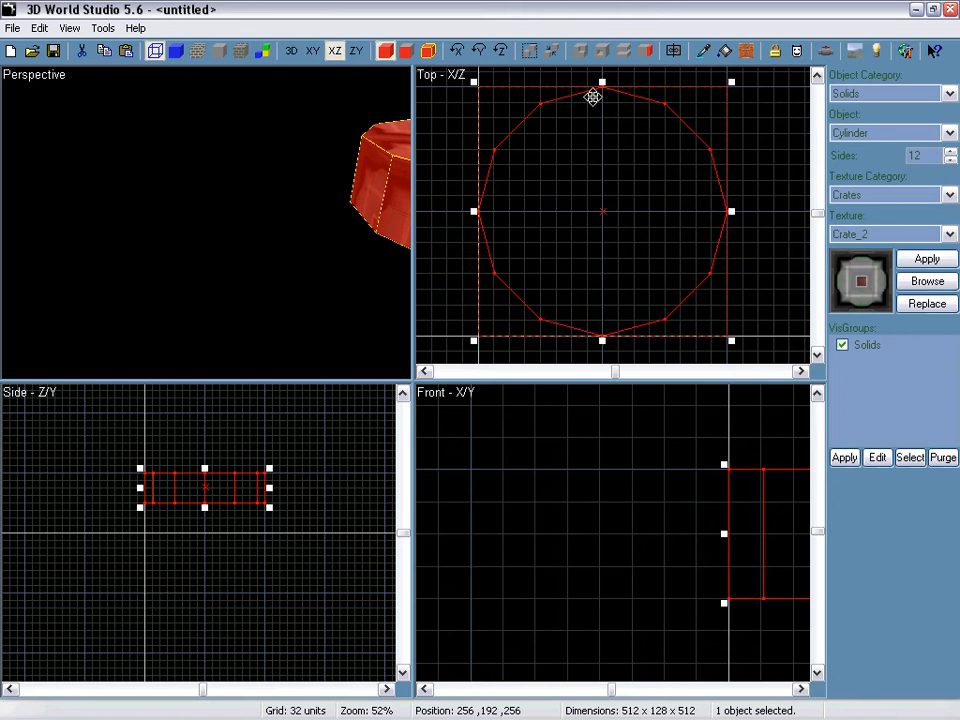
{"action": "left_click", "coordinate": [210, 229]}
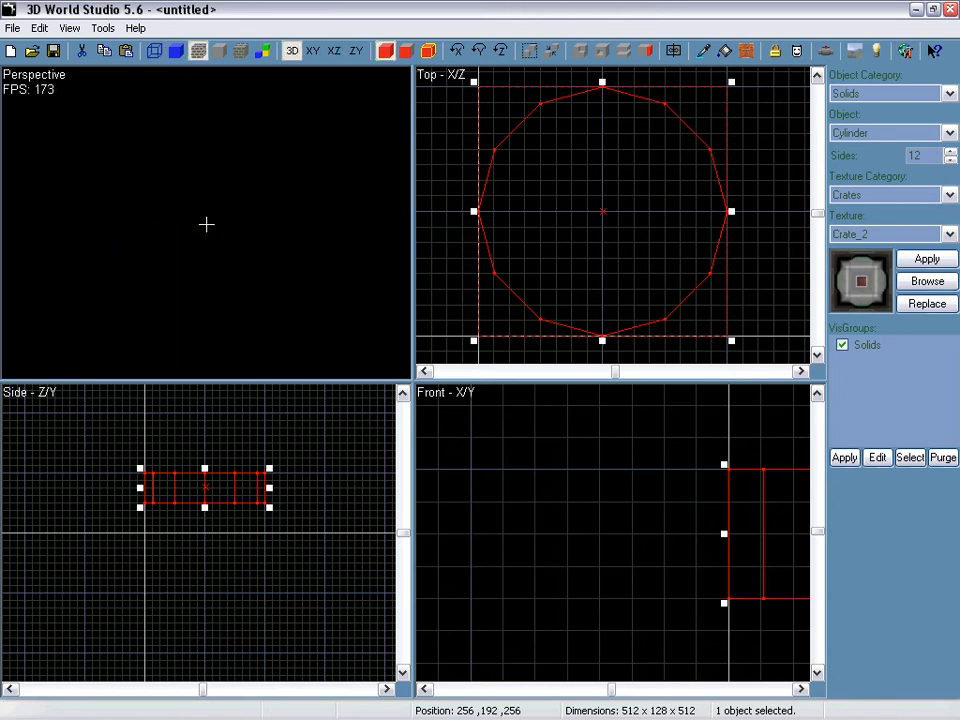
{"action": "right_click_drag", "start_coordinate": [206, 224], "coordinate": [207, 226]}
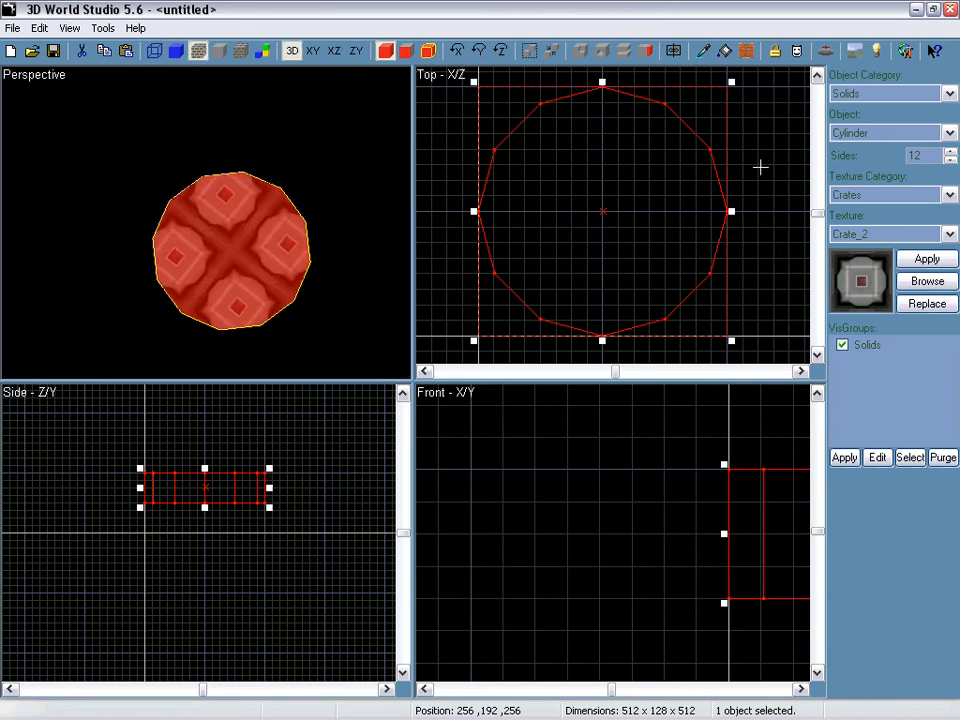
Draw a smaller cylinder with a 224 x 224 footprint inside the large one and extend it beyond both of the large cylinder's flat faces
{"action": "left_click_drag", "start_coordinate": [760, 167], "coordinate": [598, 228]}
{"action": "key", "text": "Return"}
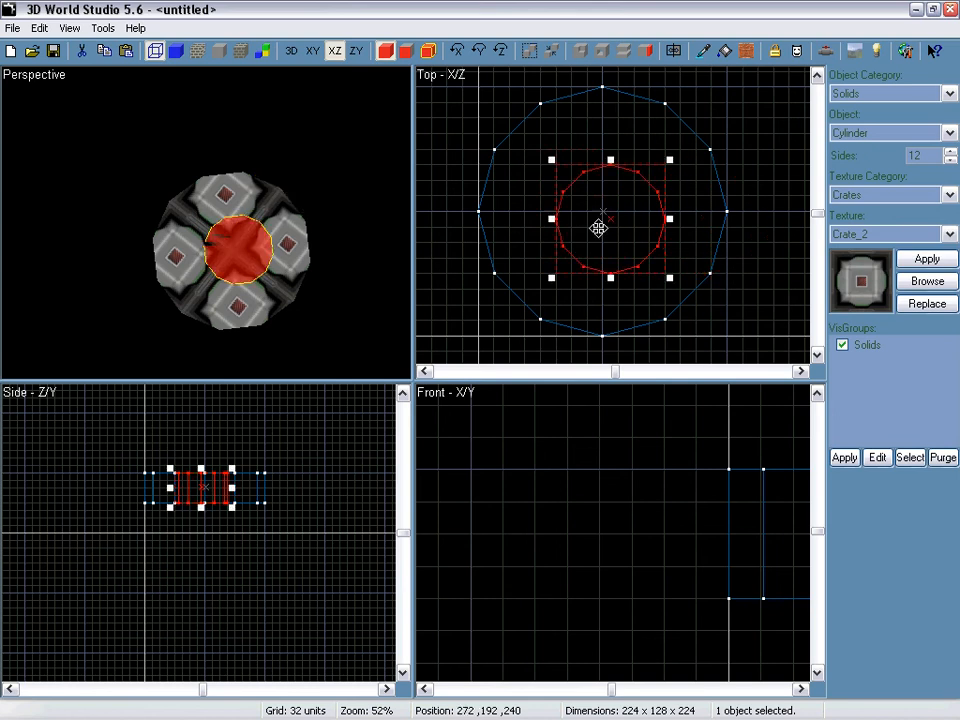
{"action": "left_click_drag", "start_coordinate": [199, 468], "coordinate": [199, 446]}
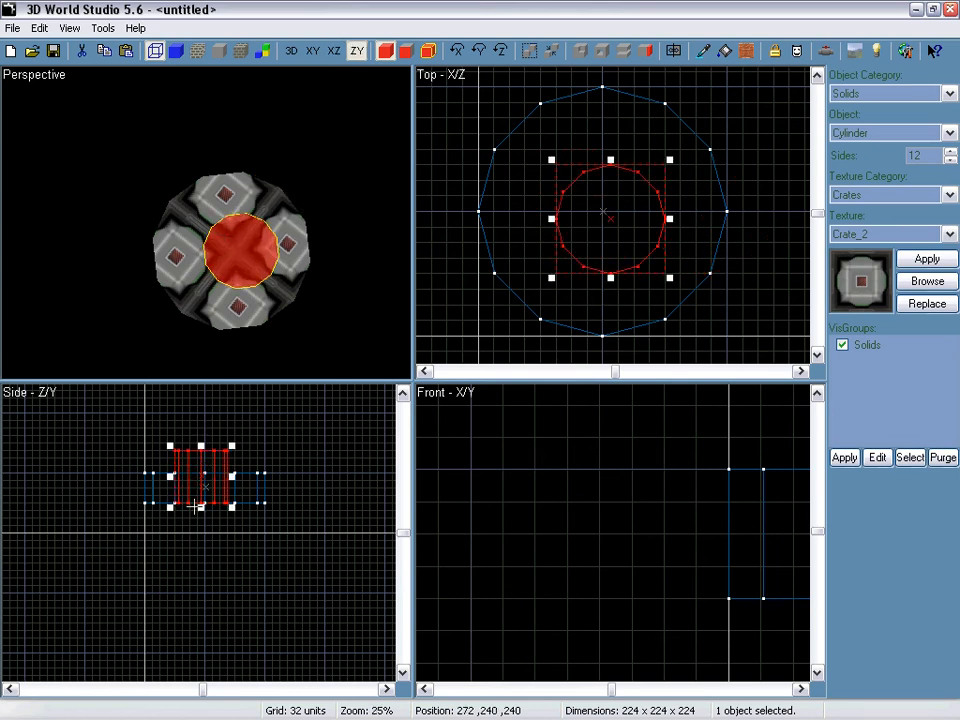
{"action": "left_click_drag", "start_coordinate": [200, 509], "coordinate": [225, 483]}
Set the side view's grid to 16 units and move the inner cylinder to Z 256
{"action": "scroll", "coordinate": [235, 506], "scroll_direction": "up", "scroll_amount": 4}
{"action": "left_click", "coordinate": [225, 483]}
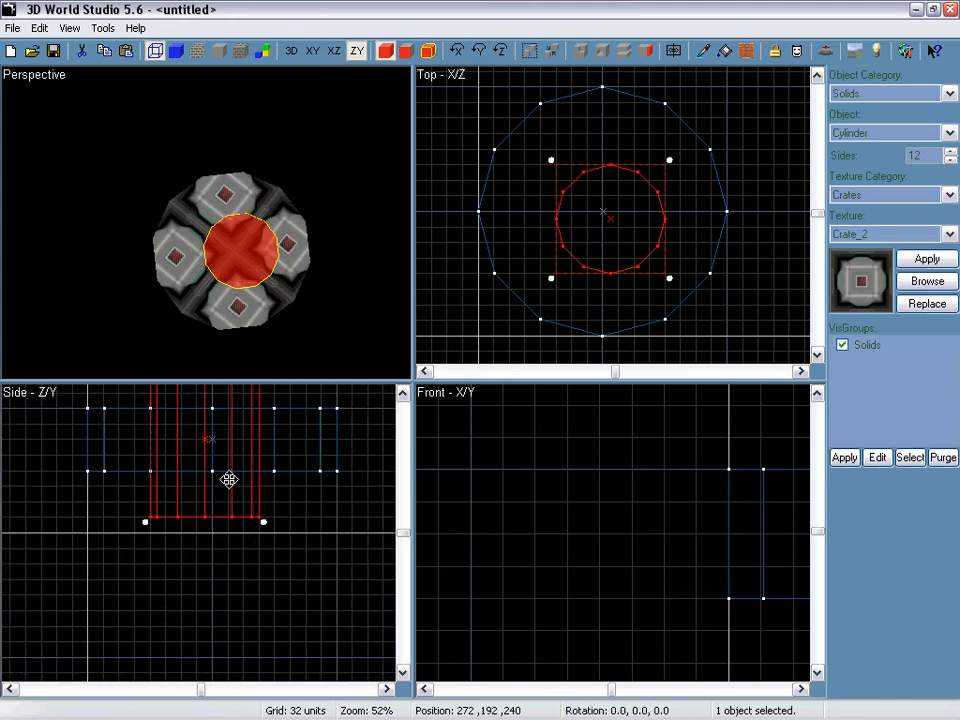
{"action": "scroll", "coordinate": [228, 478], "scroll_direction": "up", "scroll_amount": 4}
{"action": "key", "text": "Up"}
{"action": "key", "text": "Right"}
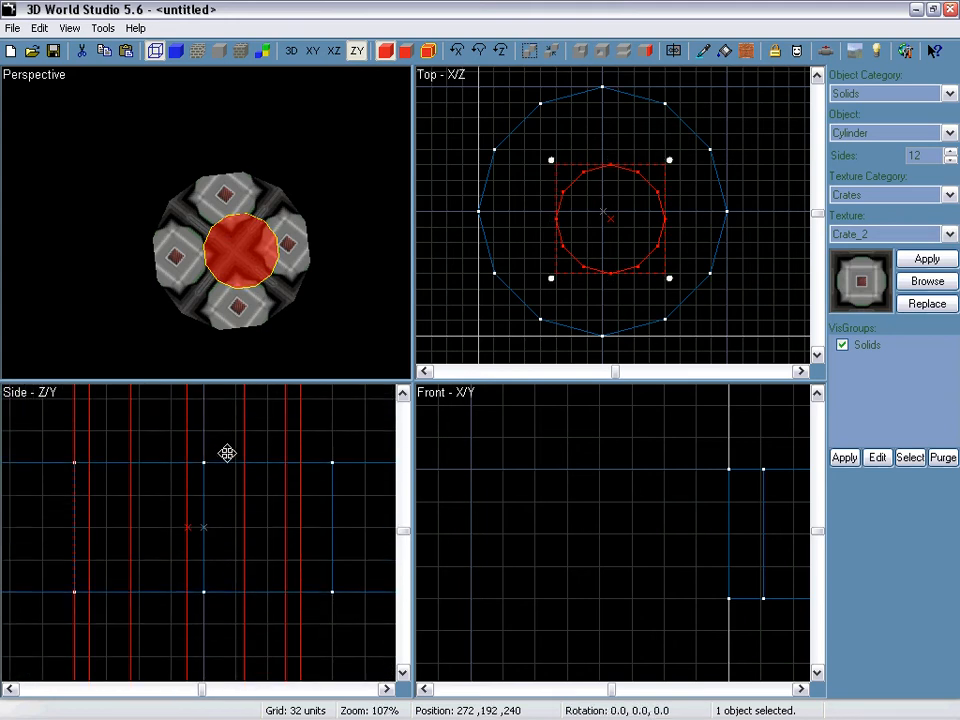
{"action": "key", "text": "["}
{"action": "left_click_drag", "start_coordinate": [224, 472], "coordinate": [239, 469]}
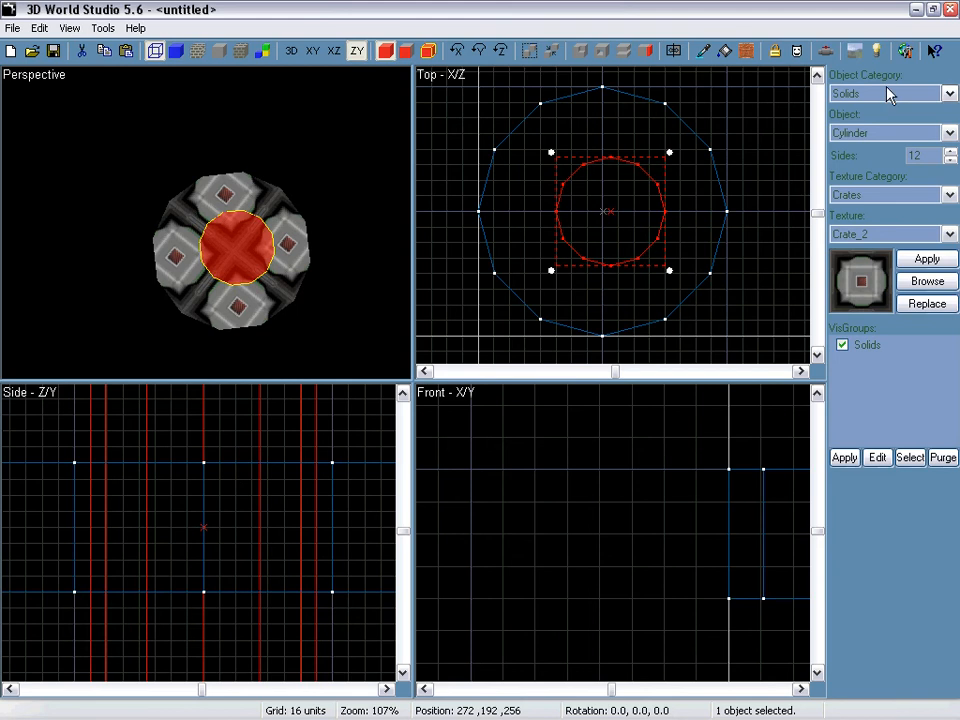
Set the top view's grid to 16 units and move the inner cylinder to X 256, centring it in the large cylinder
{"action": "scroll", "coordinate": [630, 204], "scroll_direction": "up", "scroll_amount": 2}
{"action": "left_click", "coordinate": [619, 204]}
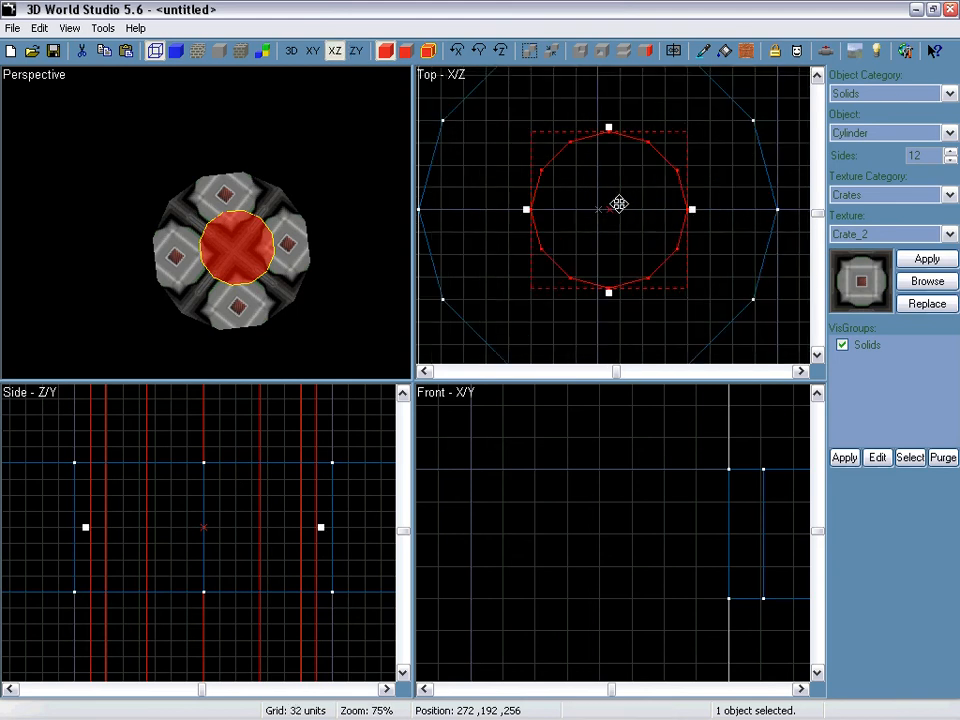
{"action": "key", "text": "["}
{"action": "left_click_drag", "start_coordinate": [638, 204], "coordinate": [626, 218]}
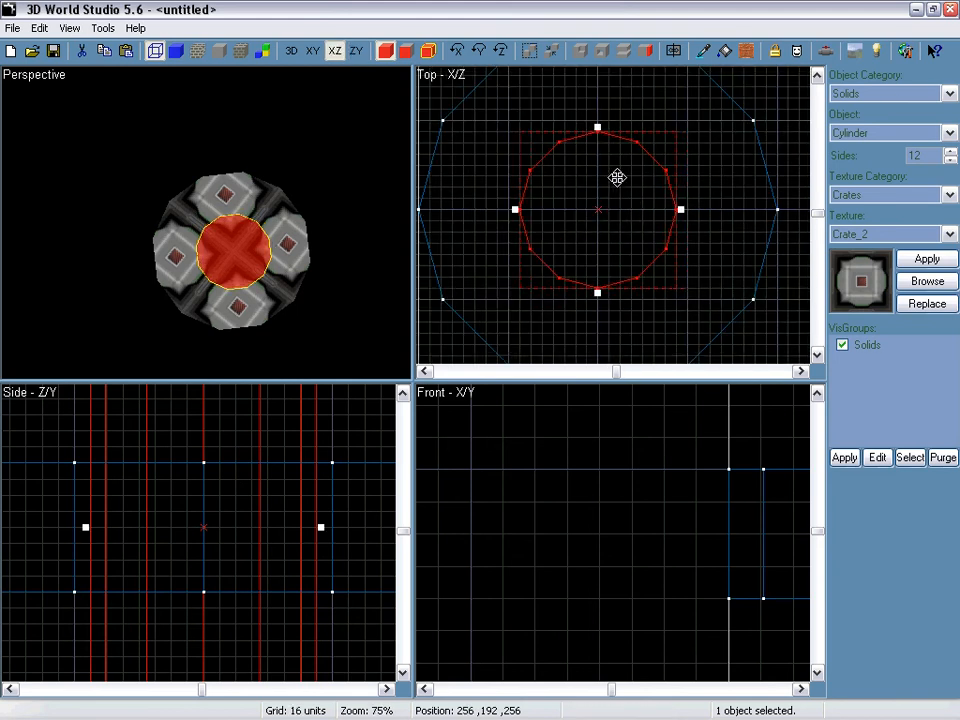
{"action": "scroll", "coordinate": [612, 195], "scroll_direction": "up", "scroll_amount": 1}
{"action": "scroll", "coordinate": [615, 204], "scroll_direction": "down", "scroll_amount": 2}
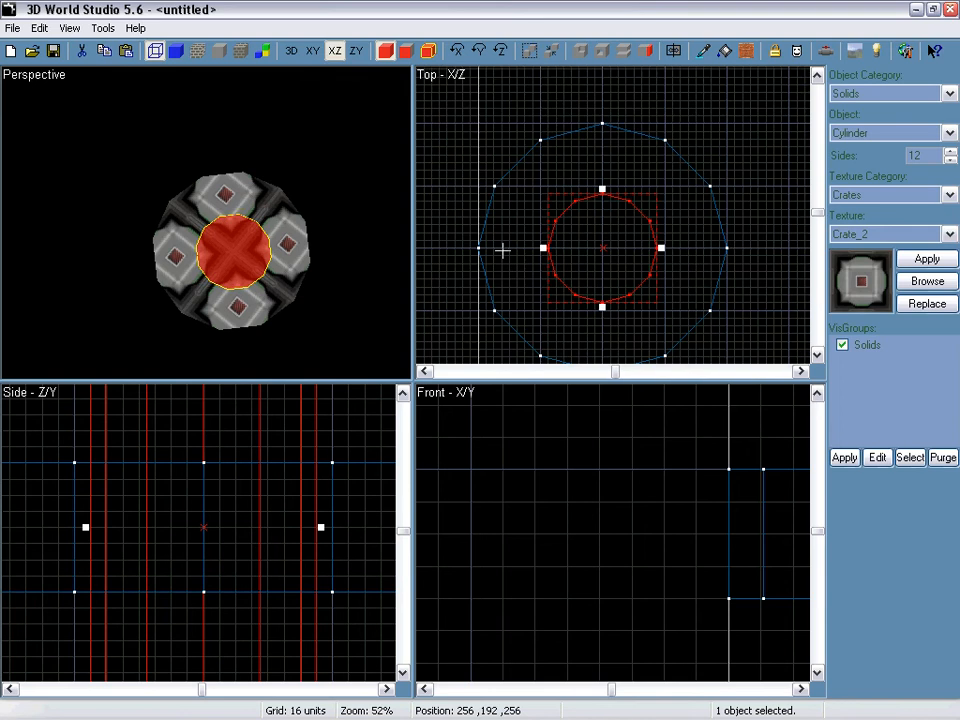
{"action": "middle_click_drag", "start_coordinate": [634, 281], "coordinate": [627, 334]}
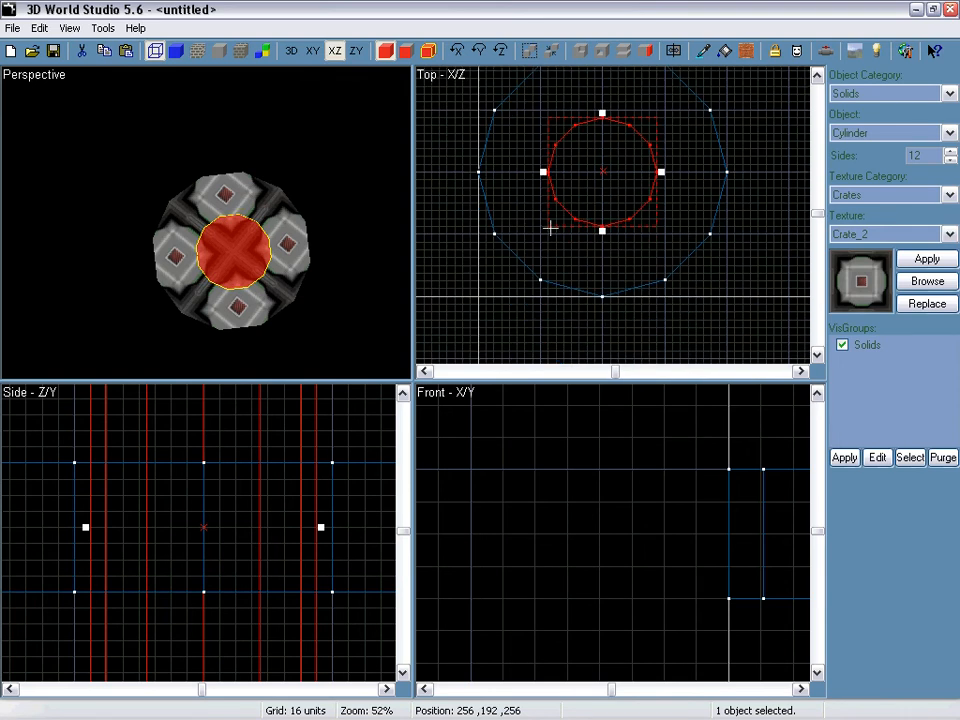
{"action": "scroll", "coordinate": [656, 222], "scroll_direction": "up", "scroll_amount": 3}
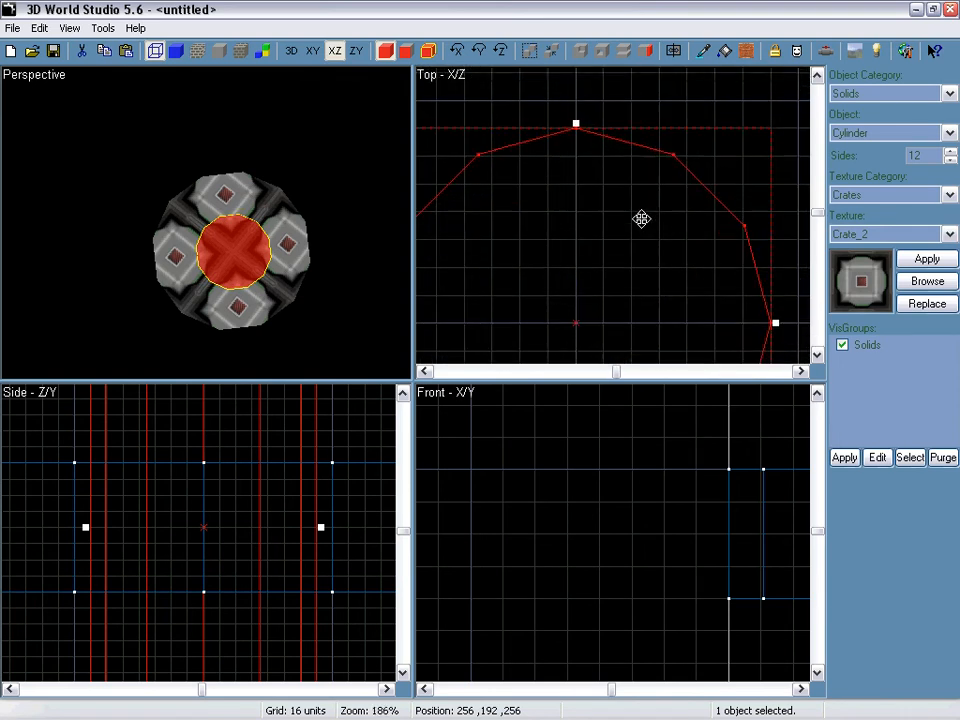
{"action": "scroll", "coordinate": [598, 262], "scroll_direction": "down", "scroll_amount": 5}
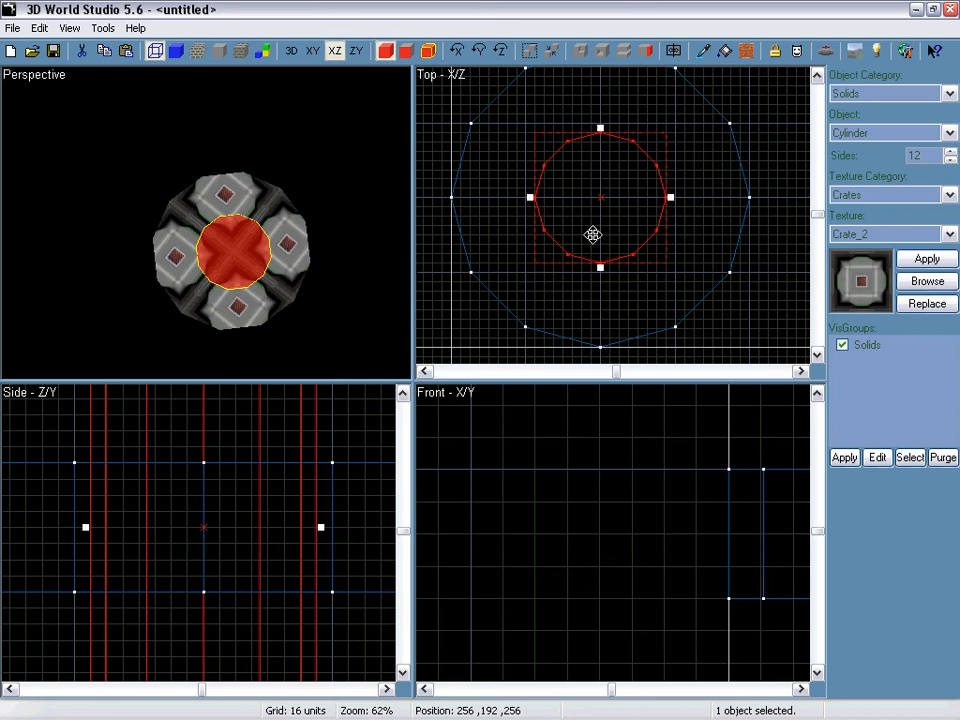
{"action": "middle_click_drag", "start_coordinate": [593, 234], "coordinate": [601, 312]}
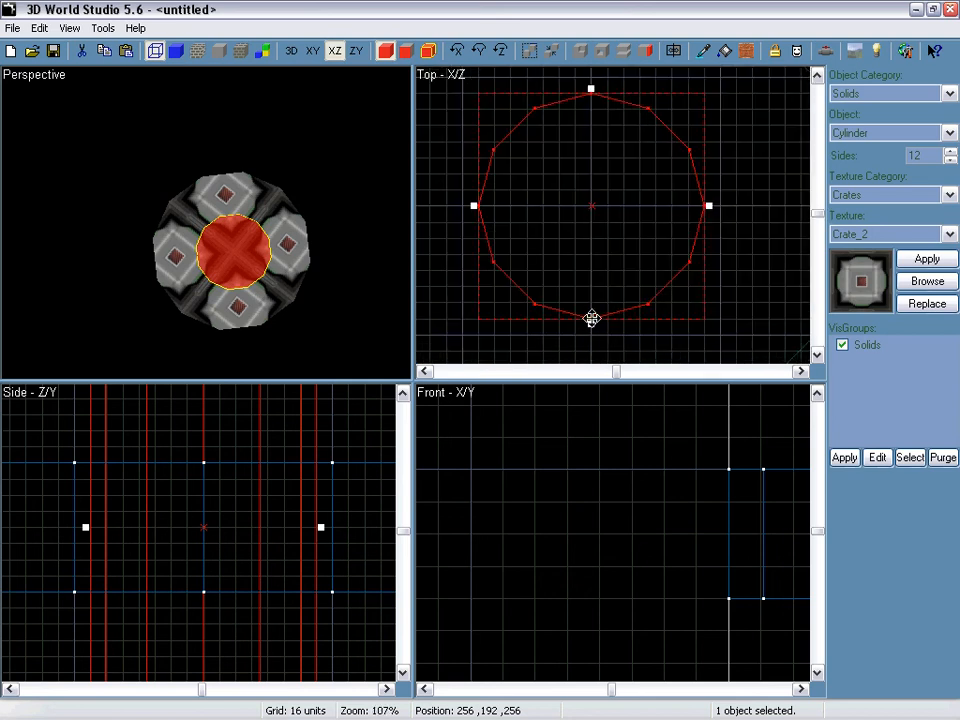
{"action": "left_click", "coordinate": [584, 296]}
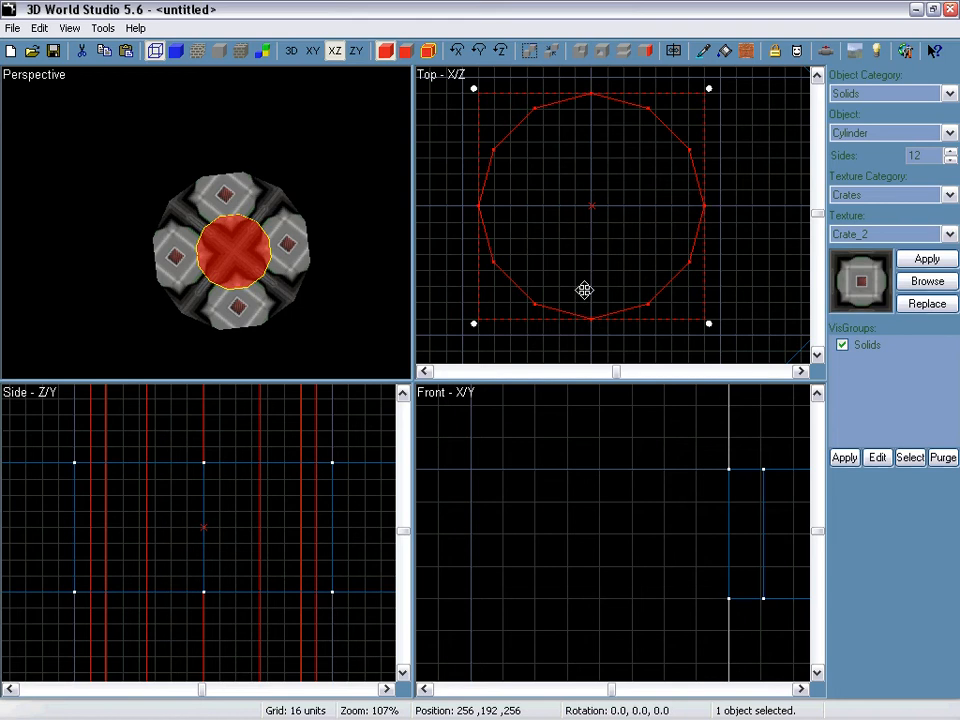
Resize the inner cylinder to 256 x 320 x 256 and keep it centred in the large cylinder at 256, 192, 256
{"action": "left_click", "coordinate": [581, 289]}
{"action": "left_click_drag", "start_coordinate": [592, 323], "coordinate": [591, 330]}
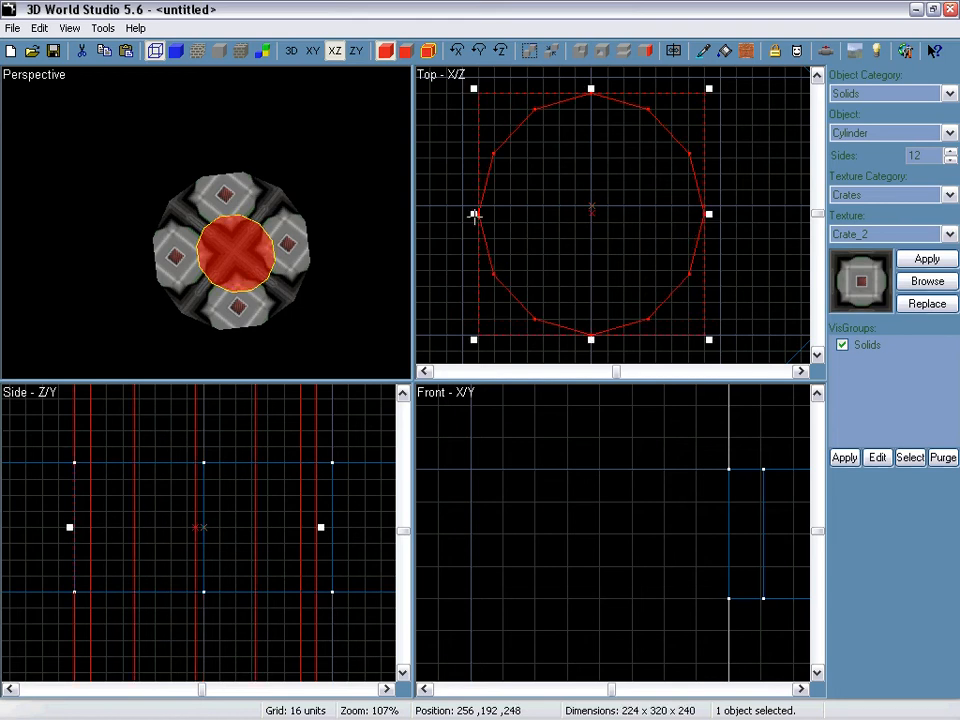
{"action": "left_click_drag", "start_coordinate": [474, 215], "coordinate": [458, 215]}
{"action": "left_click_drag", "start_coordinate": [707, 214], "coordinate": [714, 212]}
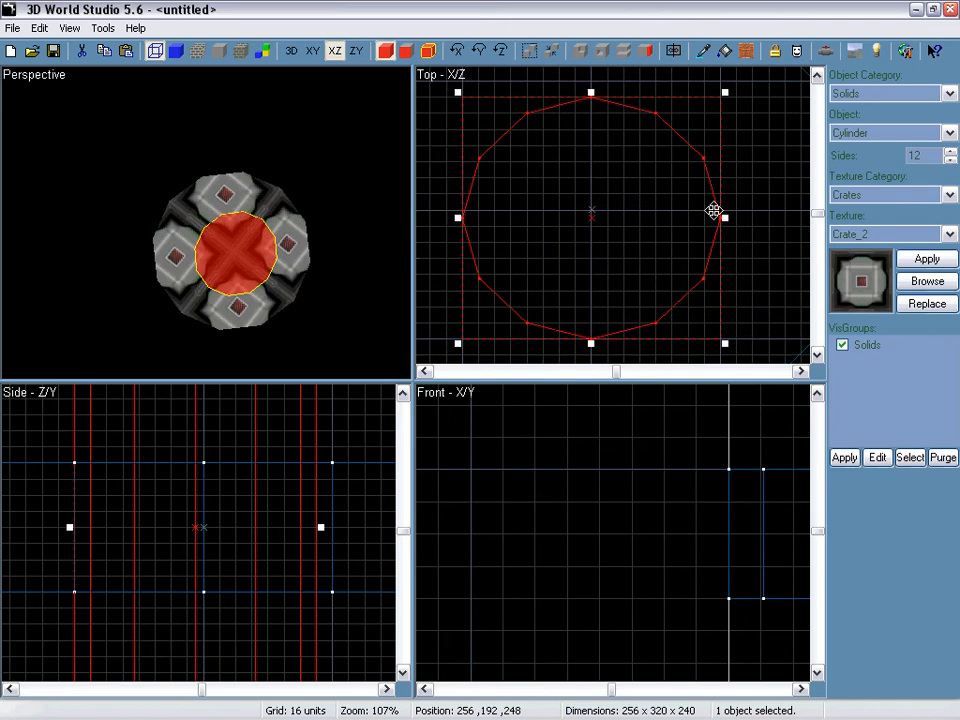
{"action": "scroll", "coordinate": [621, 184], "scroll_direction": "up", "scroll_amount": 5}
{"action": "left_click_drag", "start_coordinate": [591, 208], "coordinate": [592, 193]}
Carve the inner cylinder out of the large one, delete the inner cylinder and select the remaining ring
{"action": "right_click_drag", "start_coordinate": [348, 179], "coordinate": [327, 209]}
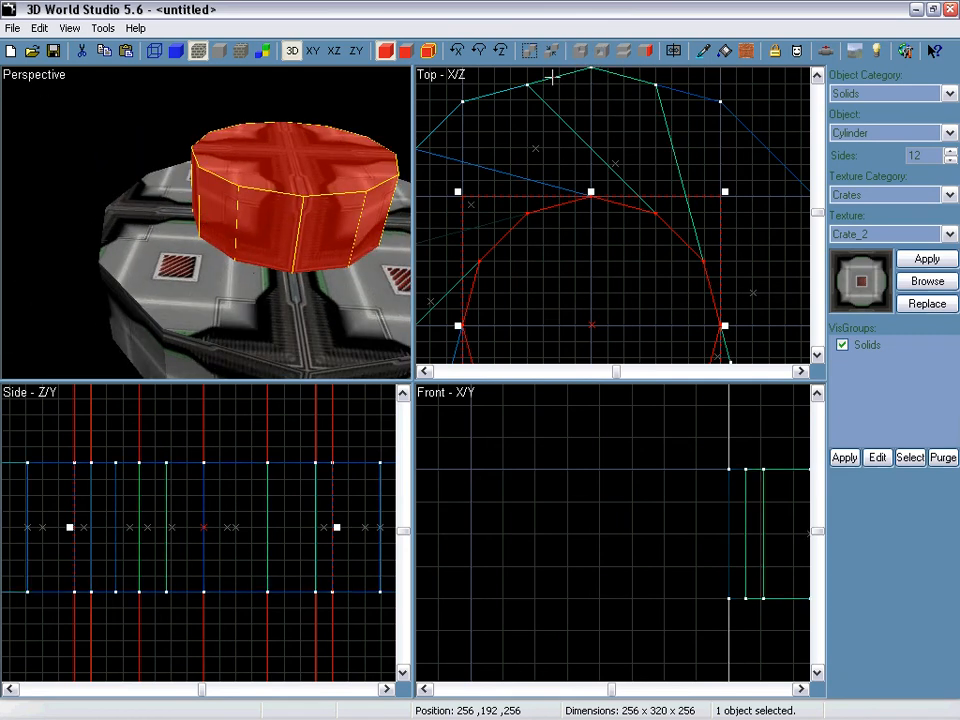
{"action": "key", "text": "Delete"}
{"action": "right_click_drag", "start_coordinate": [253, 215], "coordinate": [206, 221]}
{"action": "left_click", "coordinate": [340, 268]}
Rotate the ring 90 degrees in the front view so it stands upright and move it to 32, 288, 256
{"action": "scroll", "coordinate": [720, 476], "scroll_direction": "down", "scroll_amount": 5}
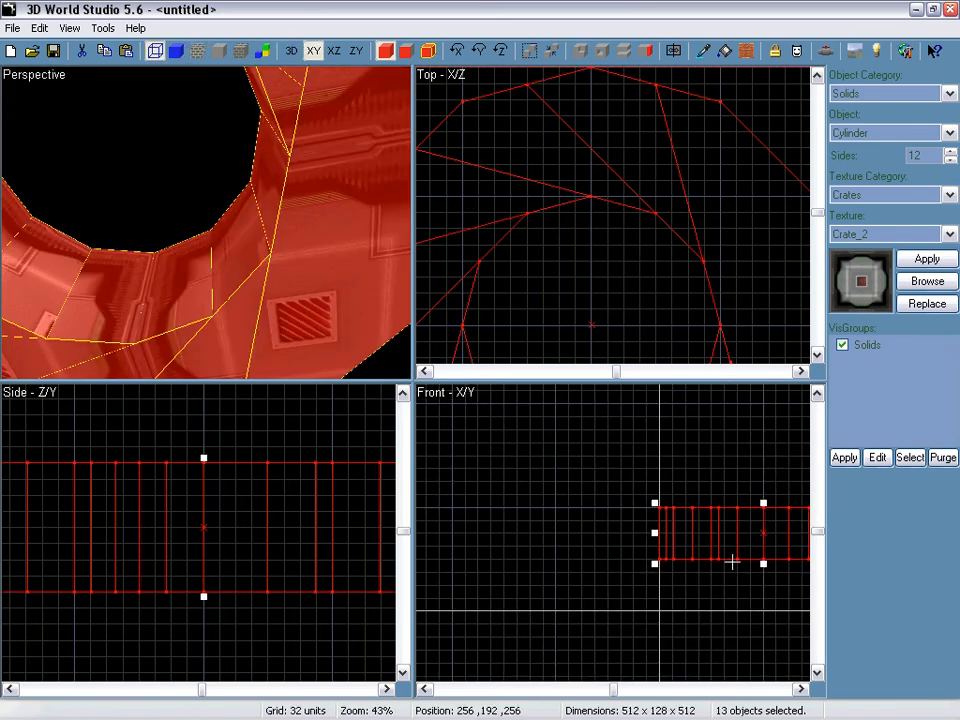
{"action": "left_click", "coordinate": [677, 531]}
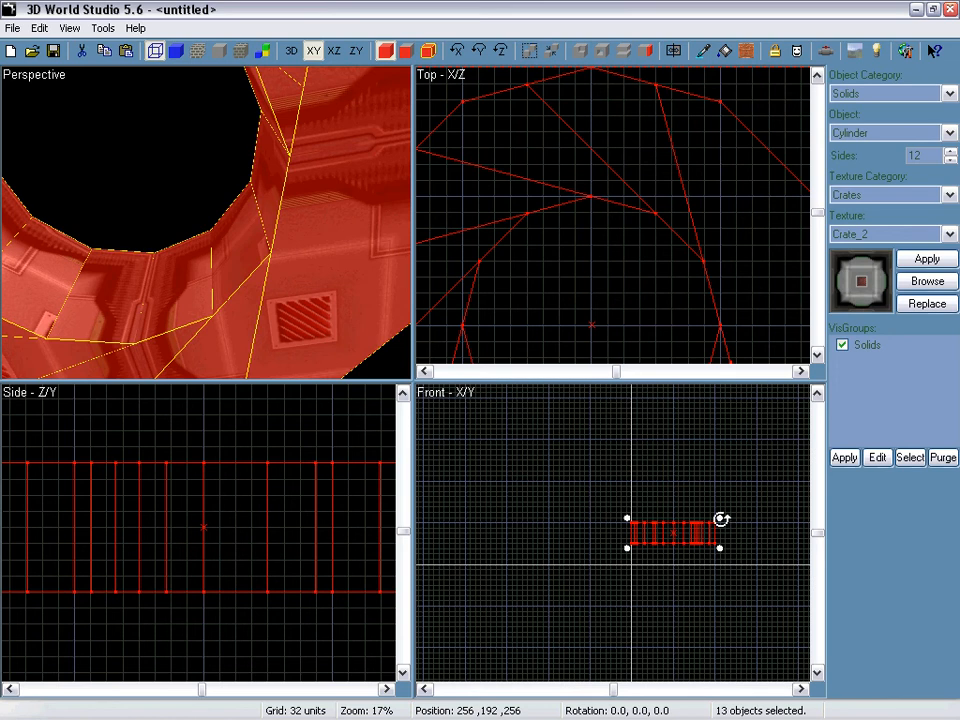
{"action": "left_click_drag", "start_coordinate": [721, 519], "coordinate": [652, 455]}
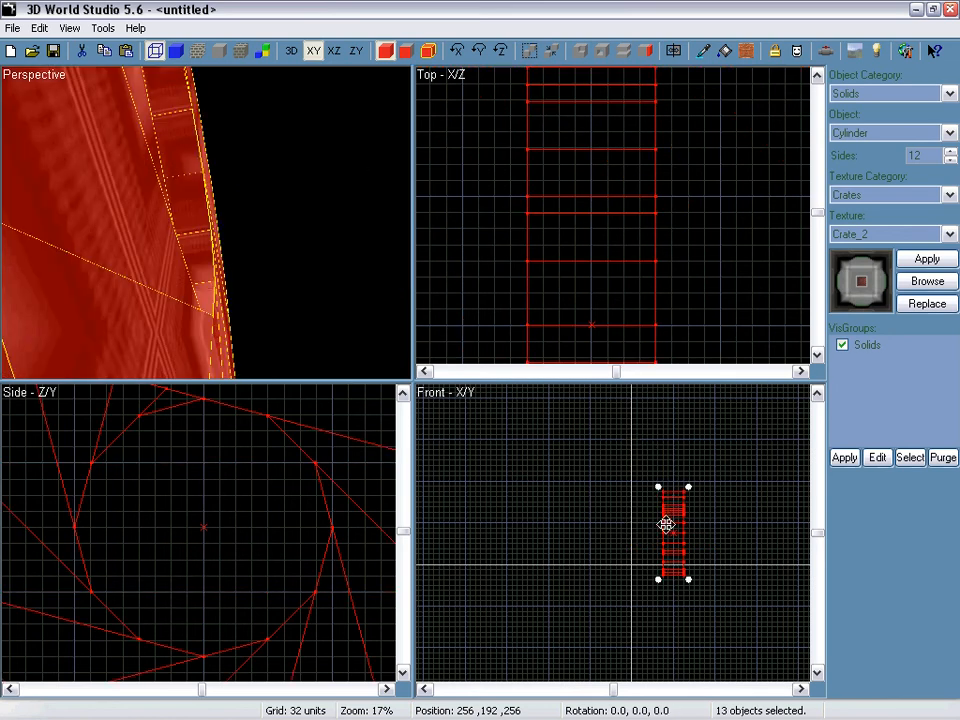
{"action": "left_click_drag", "start_coordinate": [634, 511], "coordinate": [634, 511]}
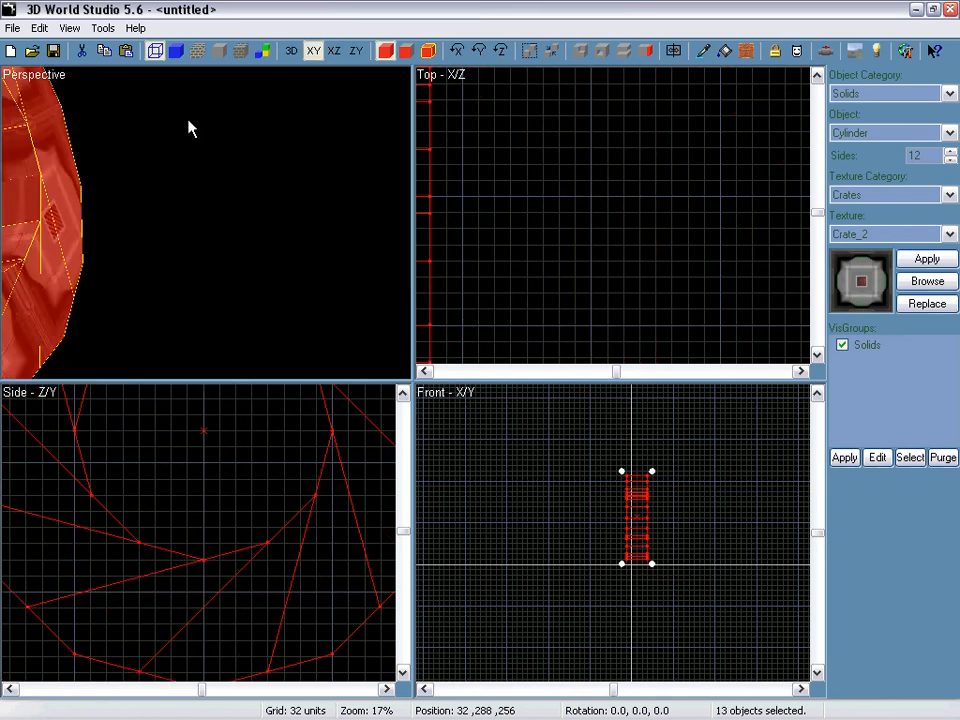
{"action": "right_click_drag", "start_coordinate": [189, 120], "coordinate": [206, 222]}
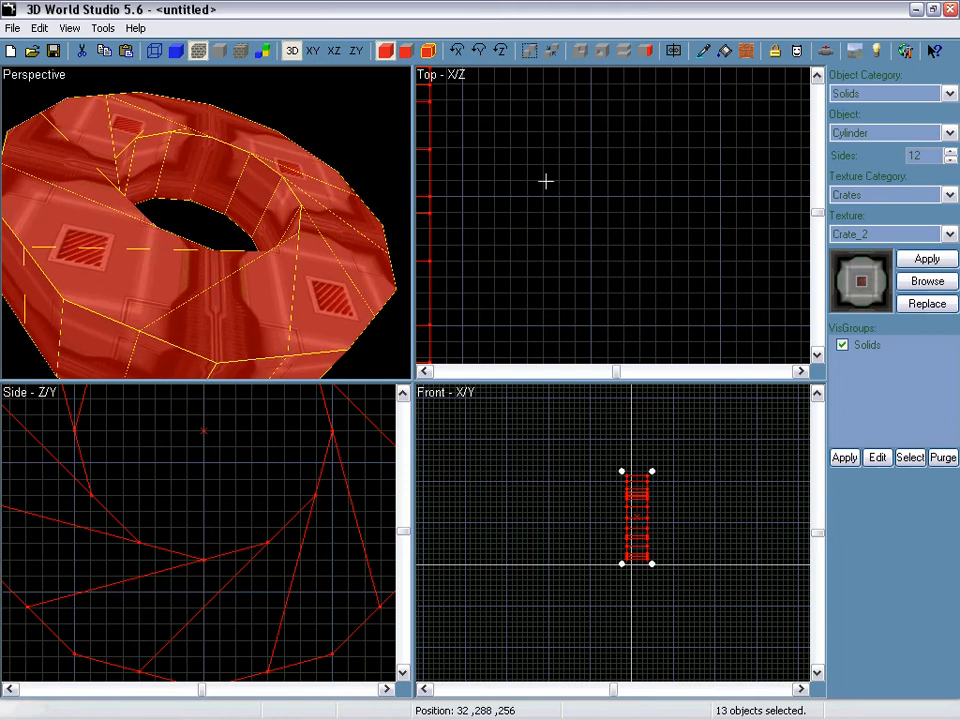
Delete the ring and set the object to draw to Box in the Solids category
{"action": "key", "text": "Delete"}
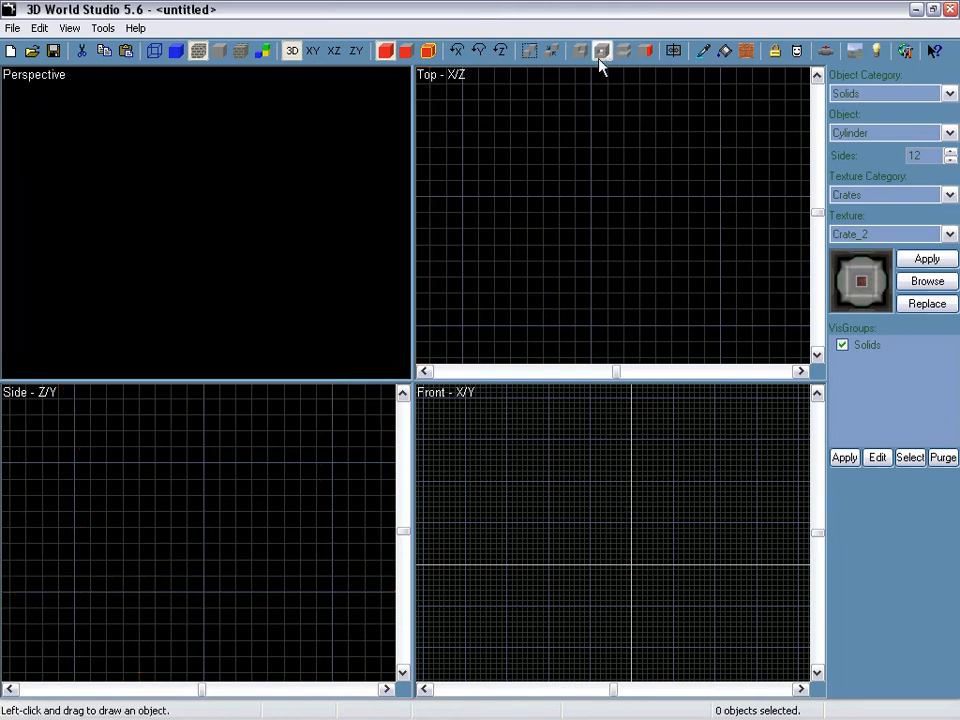
{"action": "left_click", "coordinate": [848, 94]}
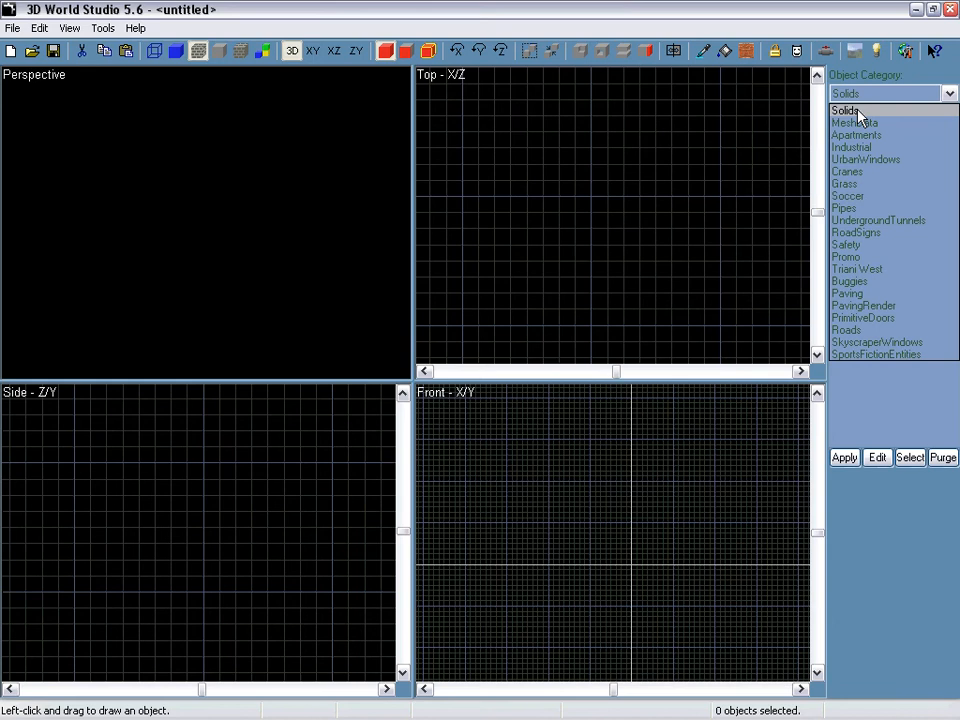
{"action": "left_click", "coordinate": [858, 111]}
{"action": "left_click", "coordinate": [859, 134]}
{"action": "left_click", "coordinate": [855, 150]}
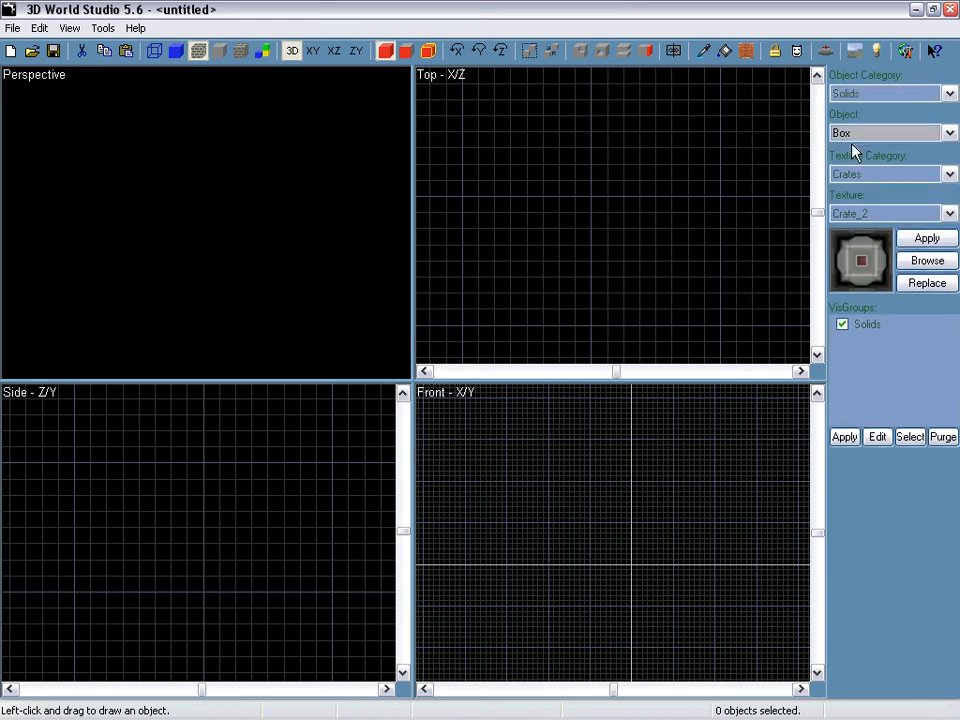
{"action": "scroll", "coordinate": [527, 168], "scroll_direction": "down", "scroll_amount": 1}
{"action": "left_click", "coordinate": [512, 145]}
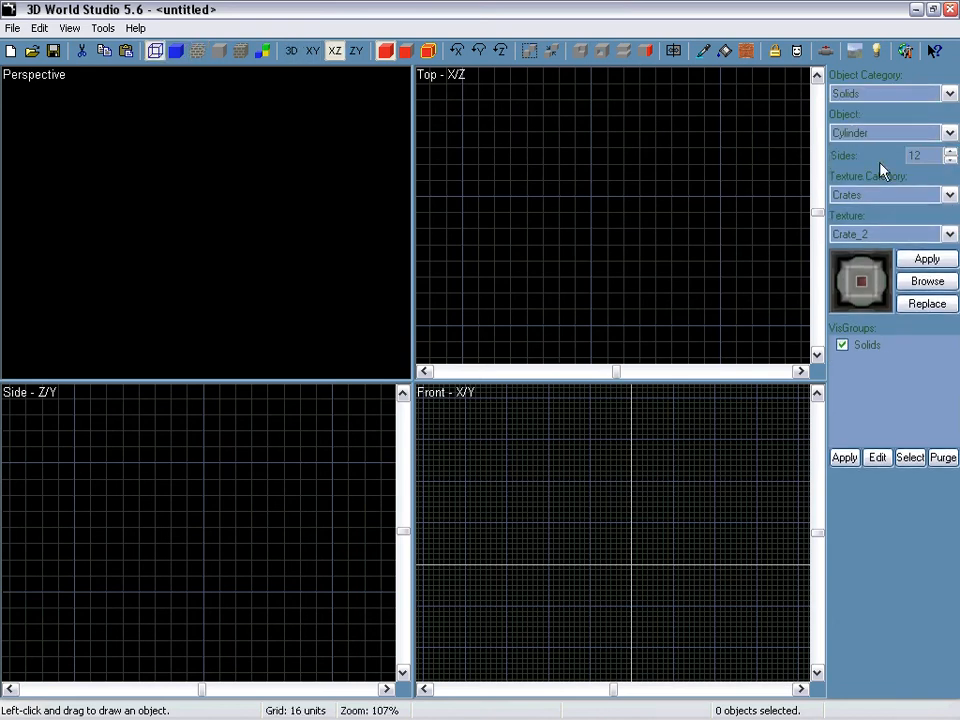
{"action": "left_click", "coordinate": [871, 134]}
{"action": "left_click", "coordinate": [850, 150]}
{"action": "scroll", "coordinate": [550, 180], "scroll_direction": "down", "scroll_amount": 3}
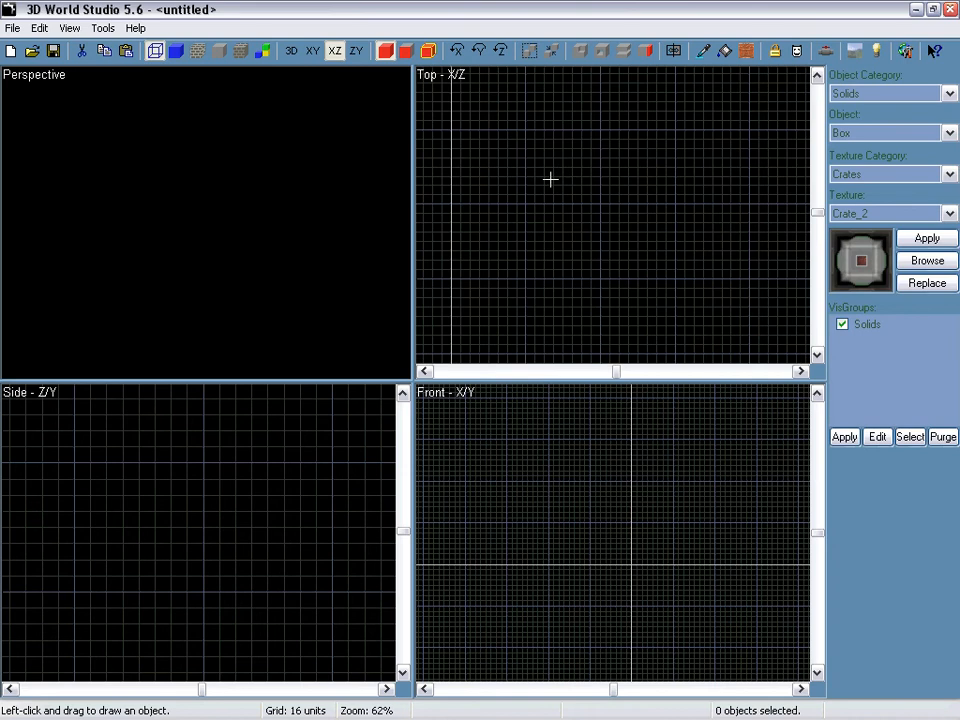
{"action": "scroll", "coordinate": [544, 190], "scroll_direction": "down", "scroll_amount": 3}
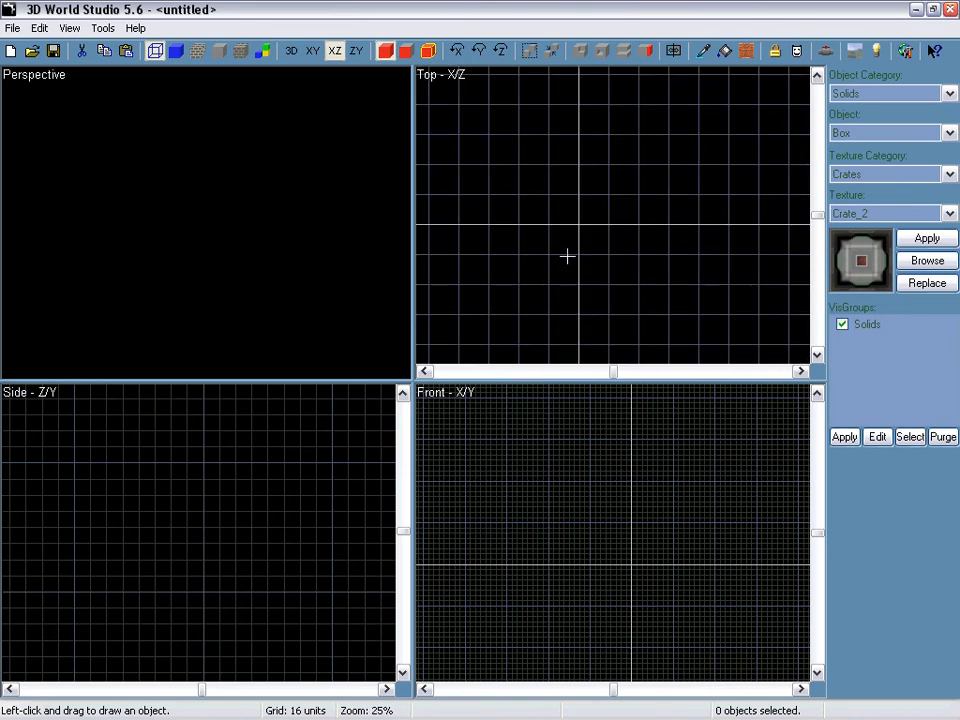
Start a new scene without saving and draw a 512 x 512 x 512 box at 0, 288, 0
{"action": "left_click", "coordinate": [10, 50]}
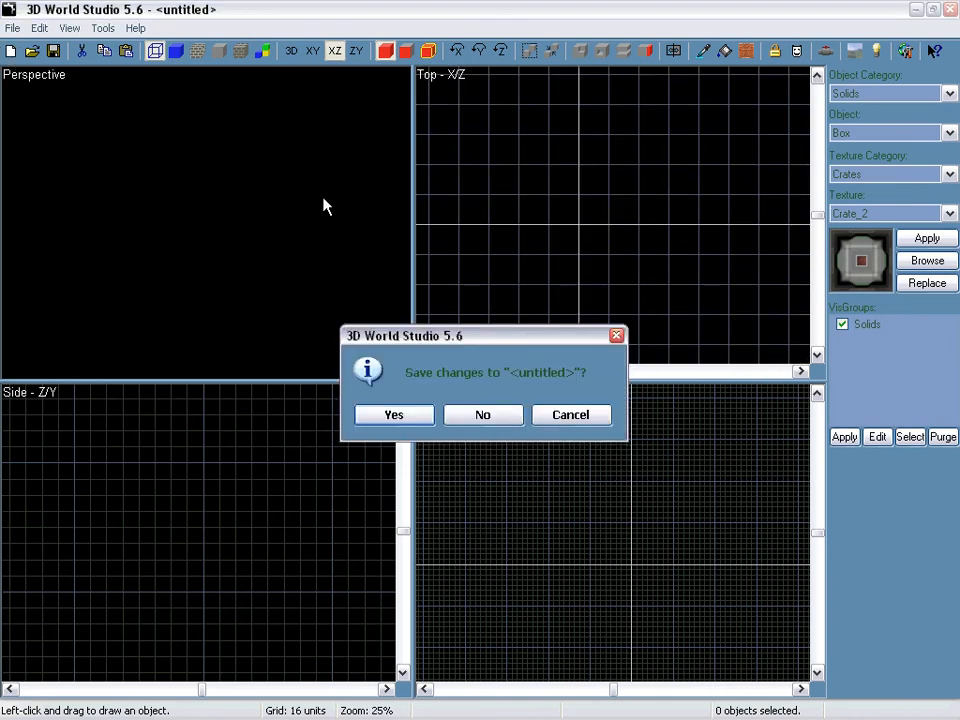
{"action": "left_click", "coordinate": [471, 416]}
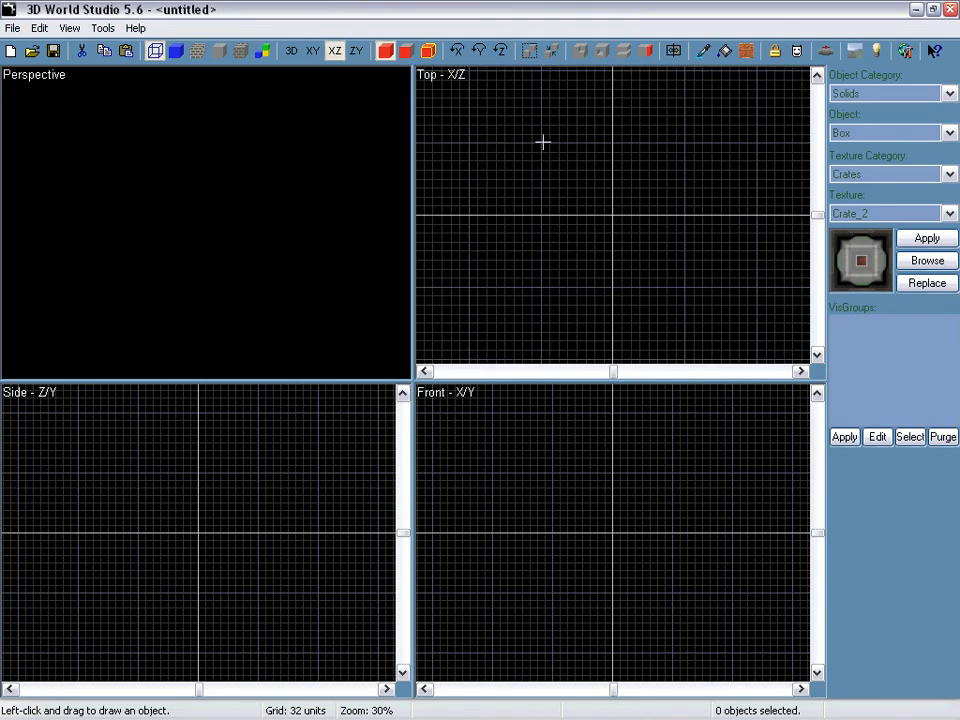
{"action": "left_click_drag", "start_coordinate": [542, 143], "coordinate": [684, 281]}
{"action": "key", "text": "Return"}
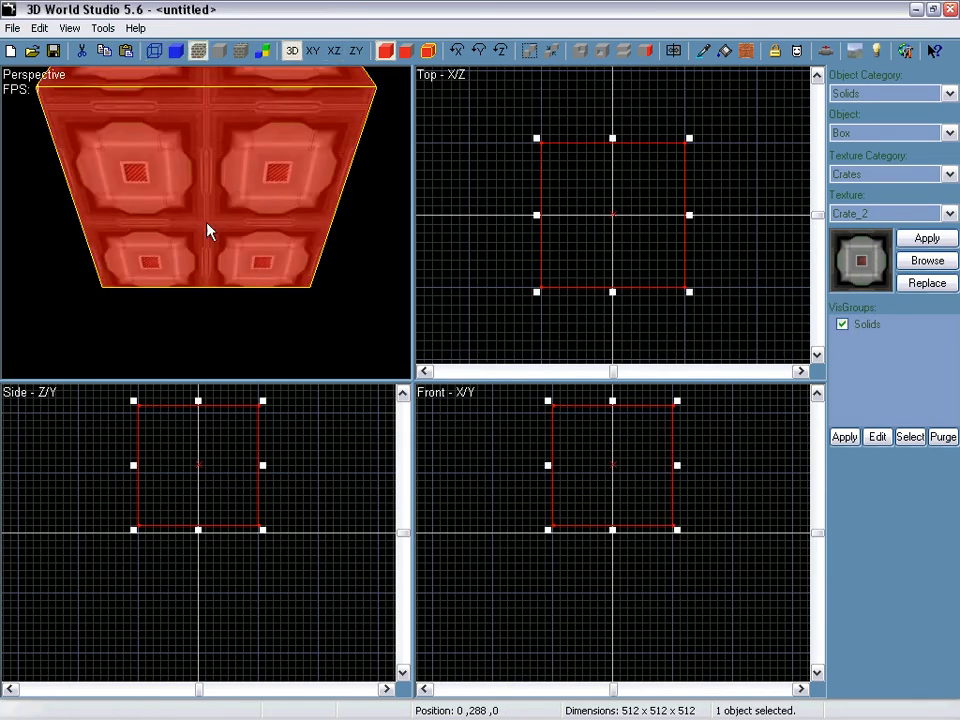
{"action": "key", "text": "w"}
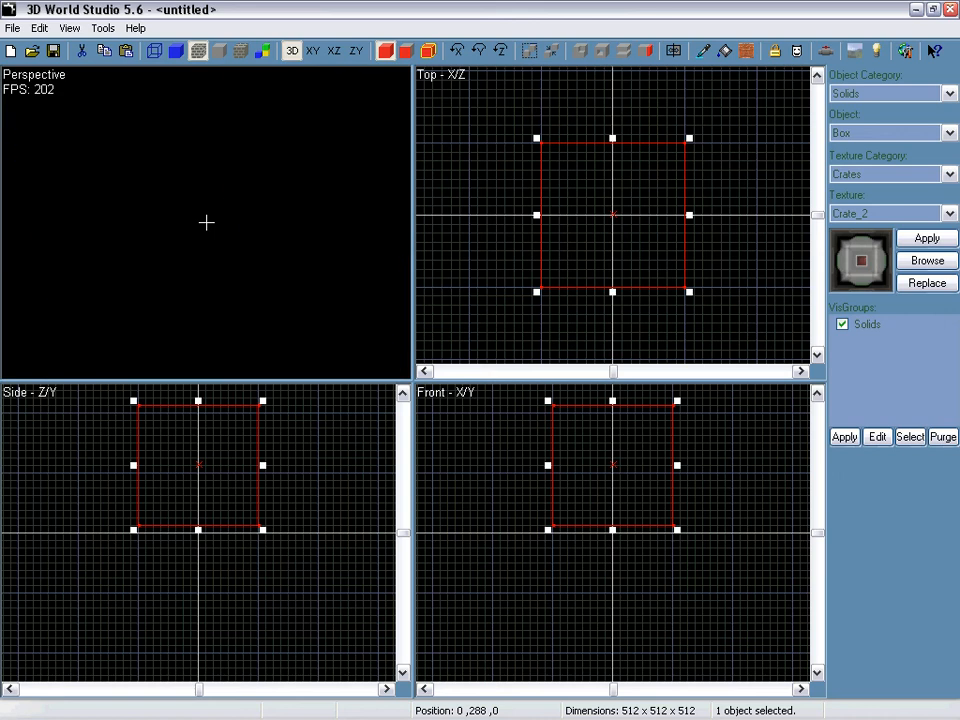
{"action": "right_click_drag", "start_coordinate": [206, 222], "coordinate": [207, 230]}
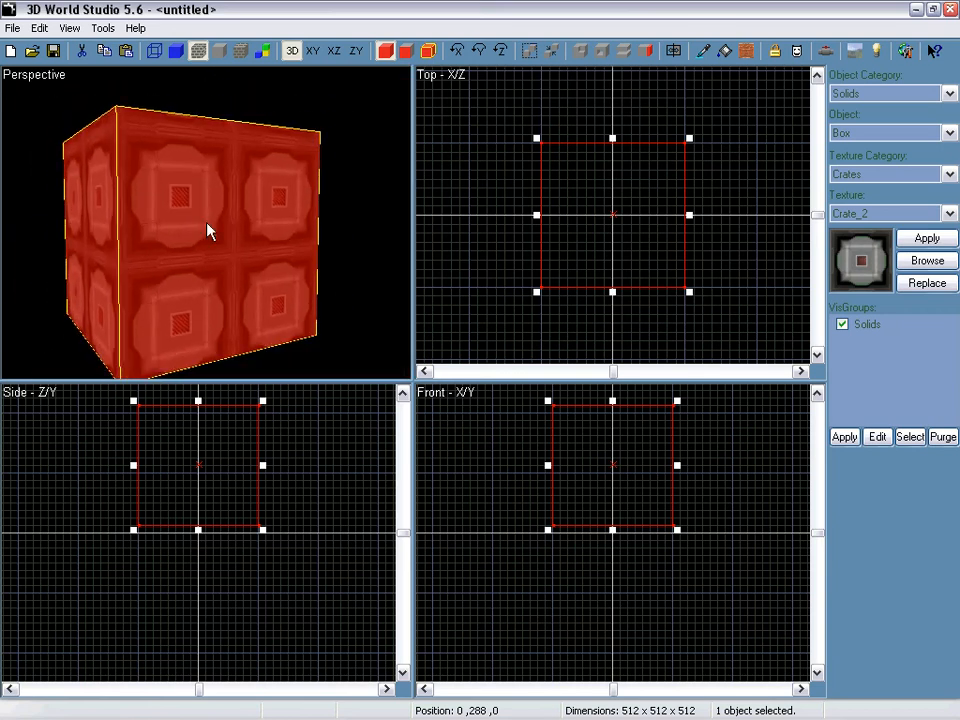
Hollow the box with a wall thickness of 8
{"action": "left_click", "coordinate": [606, 56]}
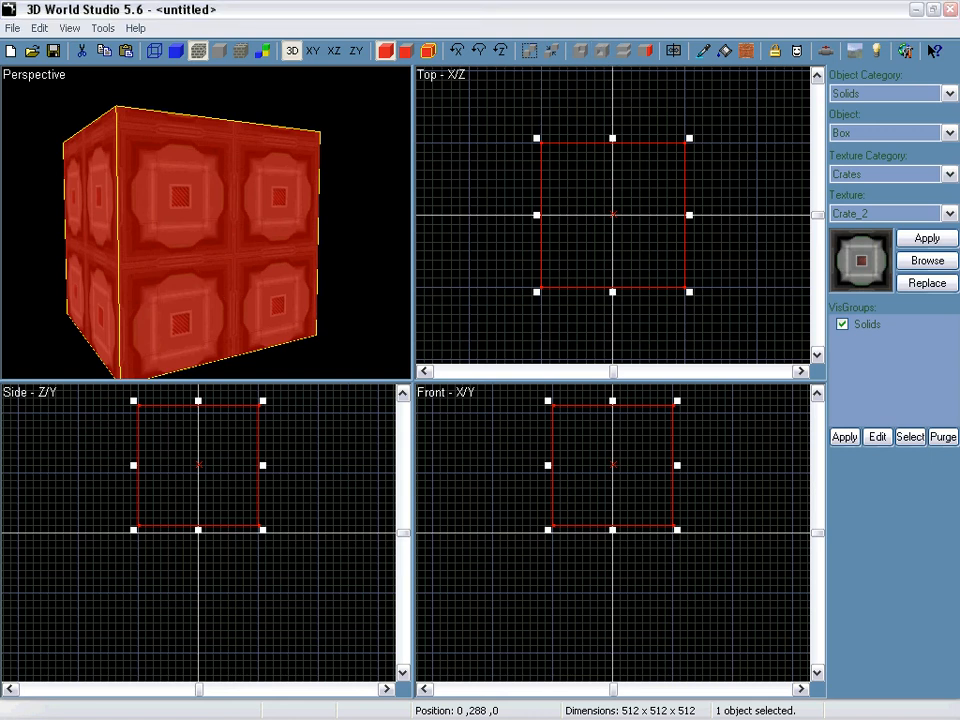
{"action": "left_click_drag", "start_coordinate": [2, 522], "coordinate": [519, 332]}
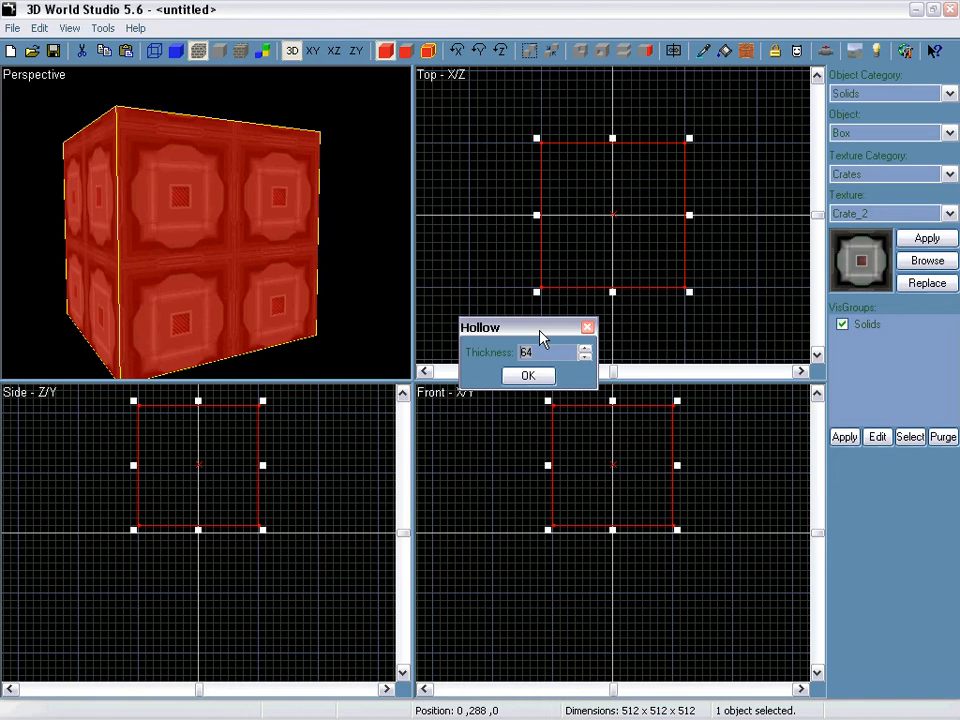
{"action": "type", "text": "8"}
{"action": "left_click", "coordinate": [528, 376]}
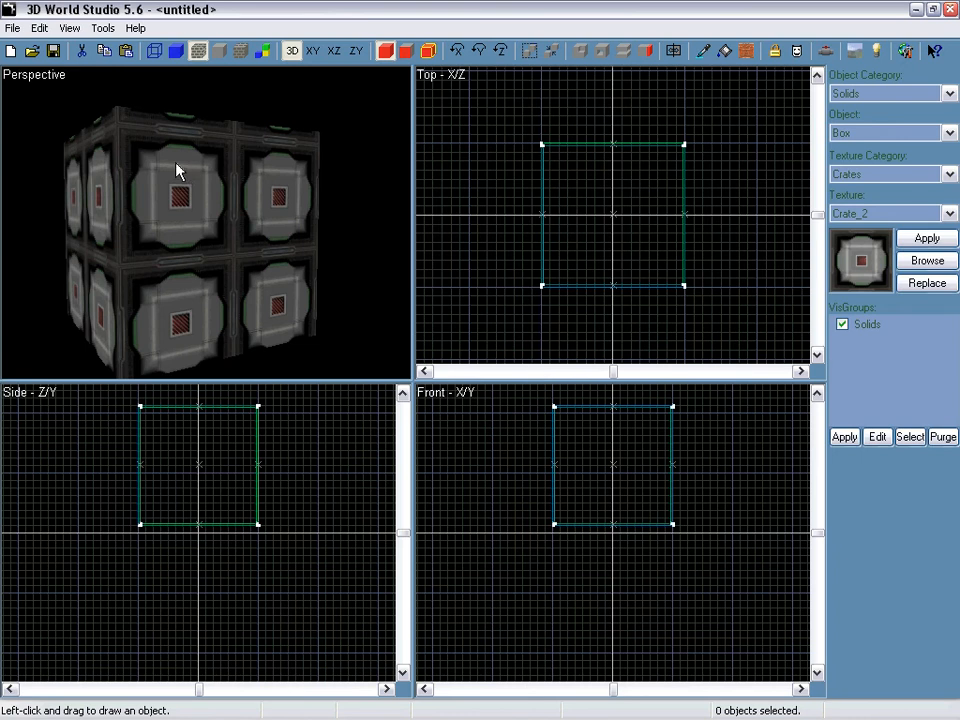
Switch to face editing inside the hollowed box and apply the Crate_1 texture to its inner floor face
{"action": "key", "text": "w"}
{"action": "right_click_drag", "start_coordinate": [176, 163], "coordinate": [206, 222]}
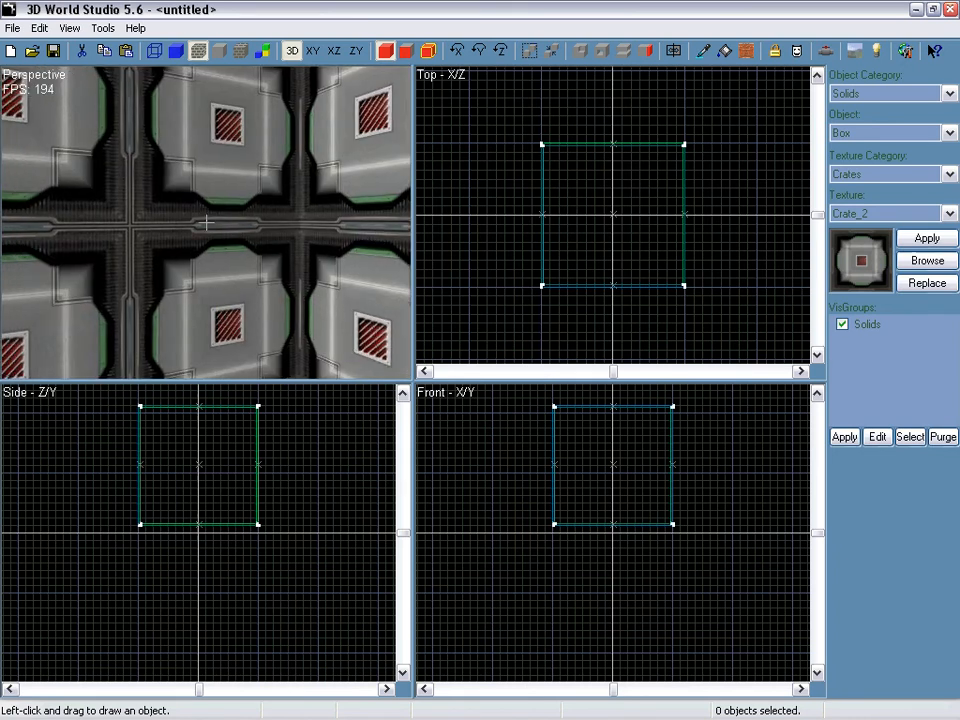
{"action": "left_click", "coordinate": [260, 153]}
{"action": "right_click_drag", "start_coordinate": [260, 153], "coordinate": [212, 231]}
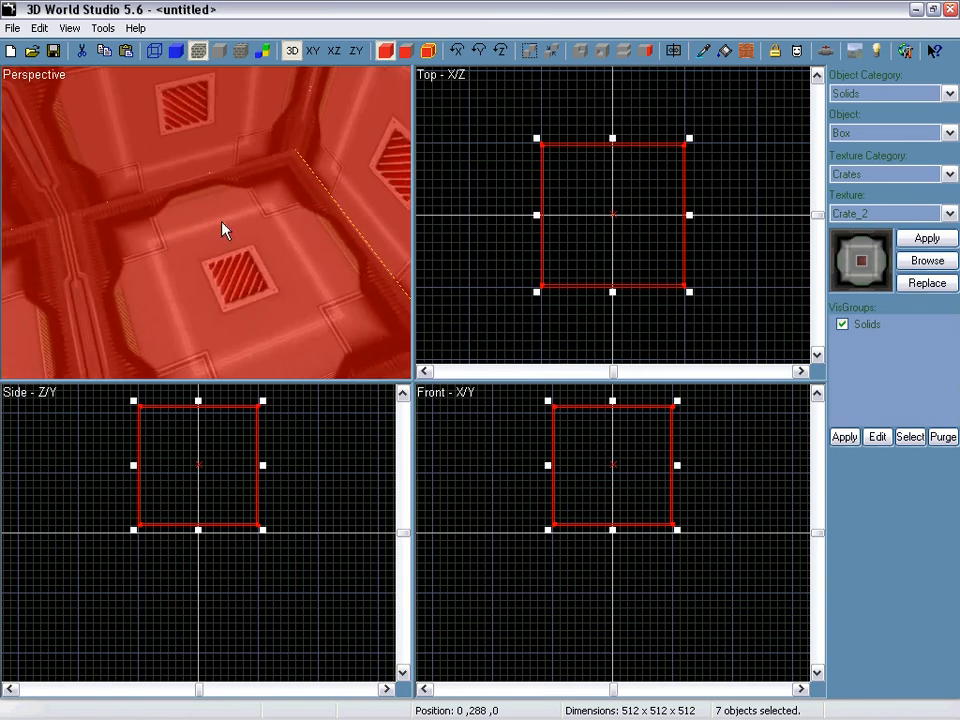
{"action": "key", "text": "shift+f"}
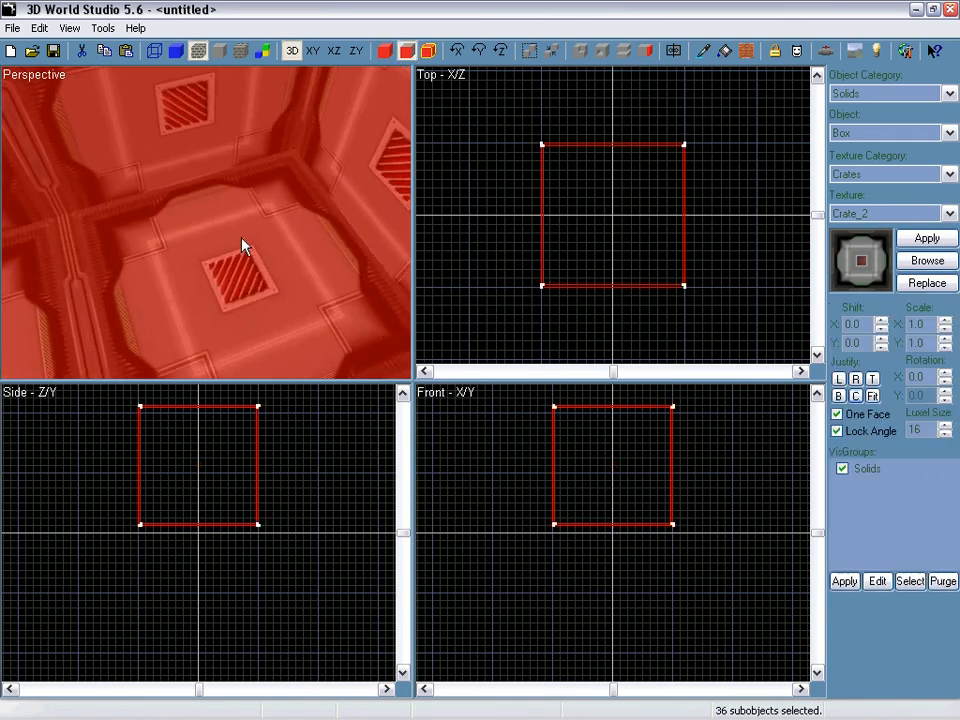
{"action": "left_click", "coordinate": [257, 244]}
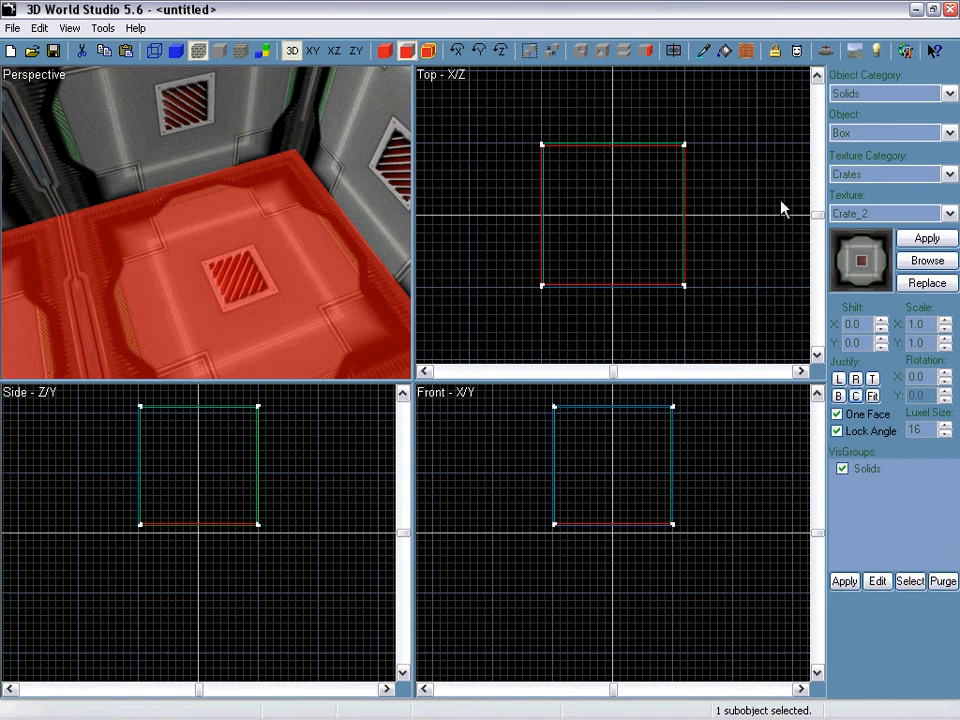
{"action": "left_click", "coordinate": [948, 213]}
{"action": "left_click", "coordinate": [910, 233]}
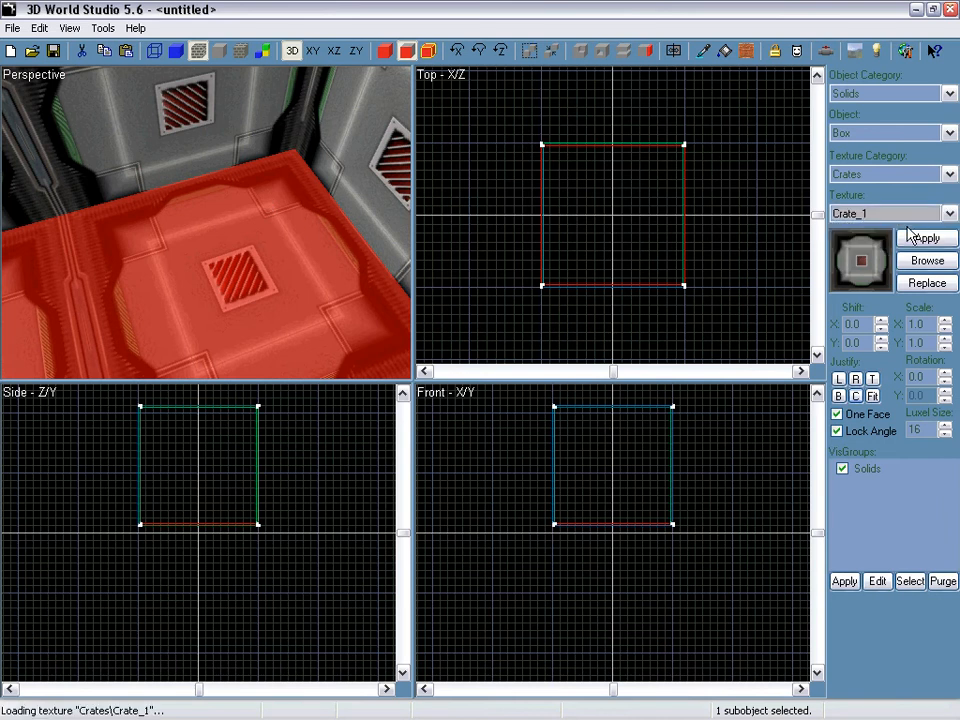
{"action": "left_click", "coordinate": [922, 240]}
Apply the Crate_1 texture to the room's inner wall faces one at a time
{"action": "right_click_drag", "start_coordinate": [206, 222], "coordinate": [206, 222]}
{"action": "right_click_drag", "start_coordinate": [242, 183], "coordinate": [104, 197]}
{"action": "left_click", "coordinate": [259, 238]}
{"action": "left_click", "coordinate": [926, 238]}
{"action": "left_click", "coordinate": [104, 197]}
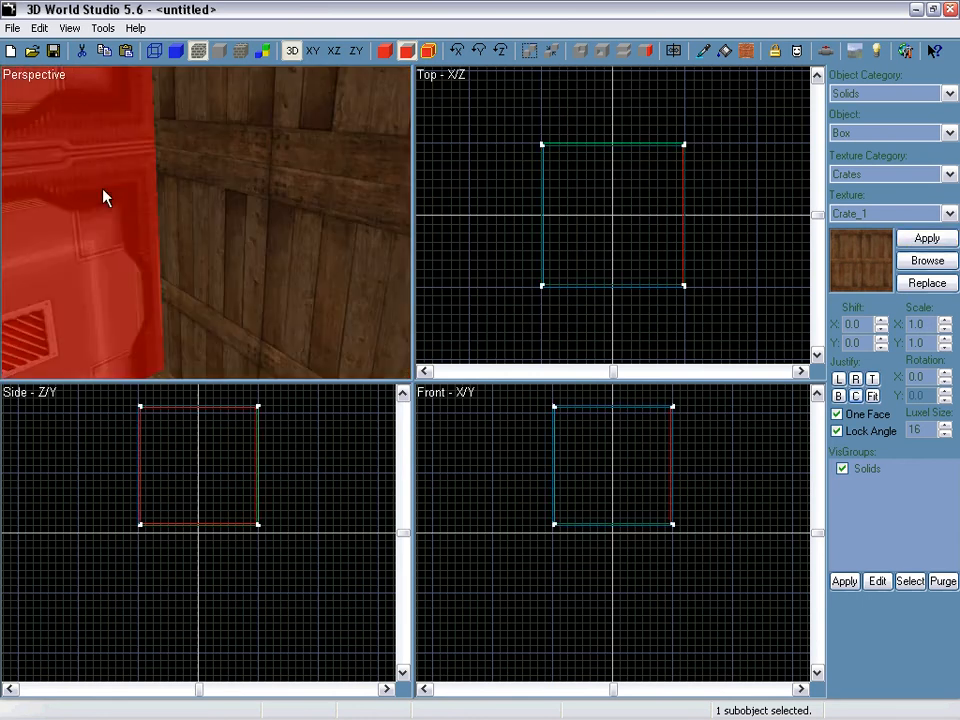
{"action": "left_click", "coordinate": [928, 239]}
{"action": "right_click_drag", "start_coordinate": [206, 221], "coordinate": [206, 221]}
{"action": "left_click", "coordinate": [261, 205]}
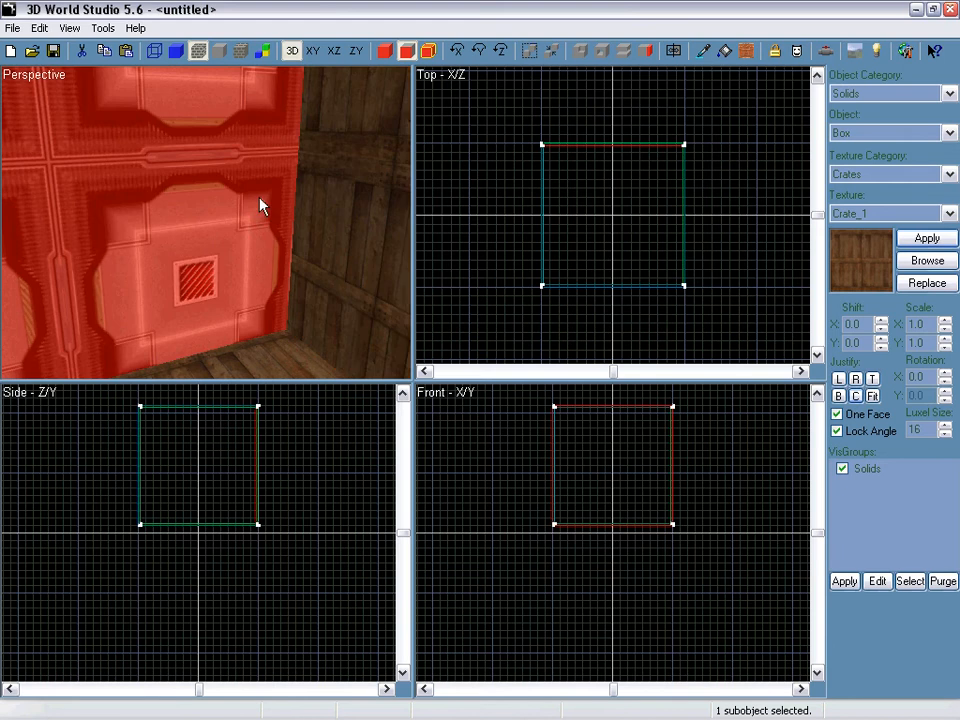
{"action": "left_click", "coordinate": [935, 240]}
{"action": "right_click_drag", "start_coordinate": [278, 206], "coordinate": [204, 241]}
{"action": "left_click", "coordinate": [208, 221]}
{"action": "left_click", "coordinate": [910, 236]}
Select all six faces of one wall solid from outside the room and apply the Crate_1 texture to them
{"action": "key", "text": "s"}
{"action": "key", "text": "w"}
{"action": "left_click", "coordinate": [160, 222]}
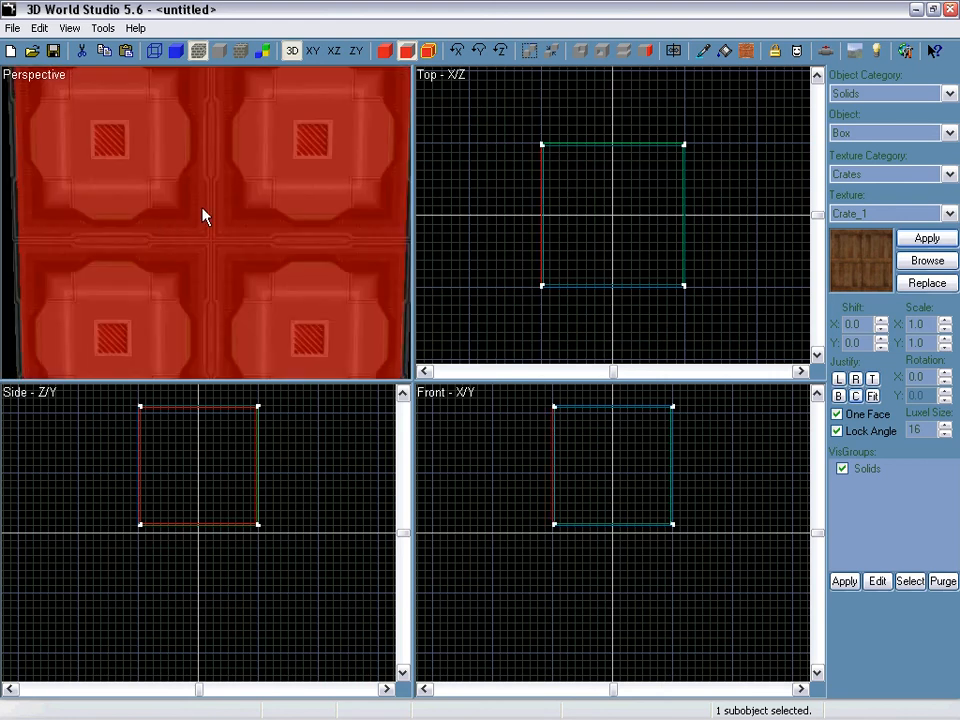
{"action": "key", "text": "o"}
{"action": "key", "text": "f"}
{"action": "right_click_drag", "start_coordinate": [204, 217], "coordinate": [206, 222]}
{"action": "key", "text": "s"}
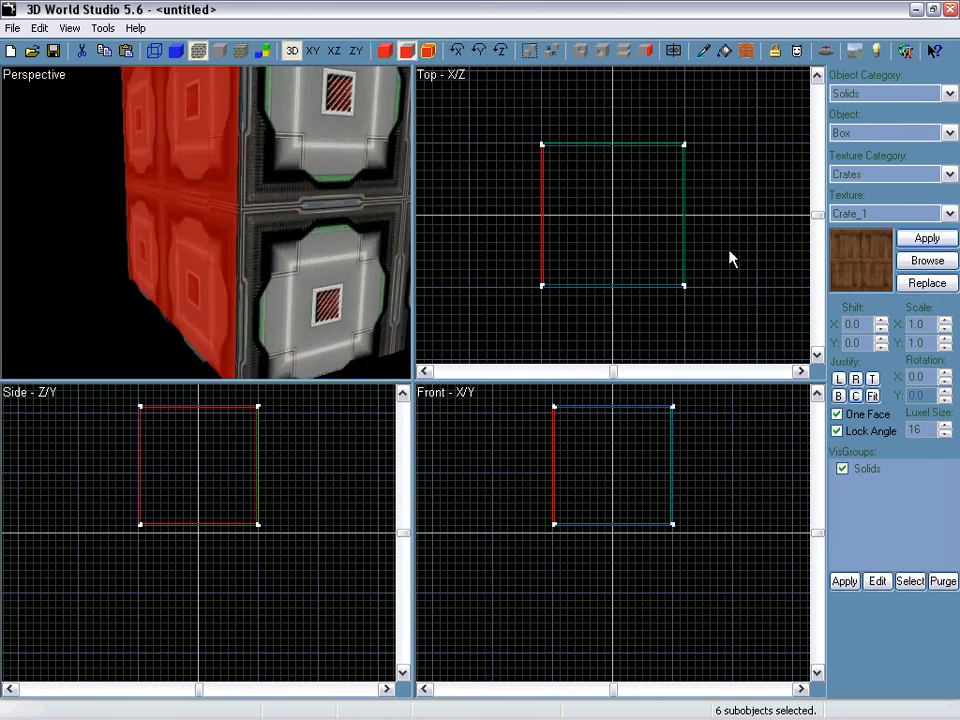
{"action": "left_click", "coordinate": [949, 215]}
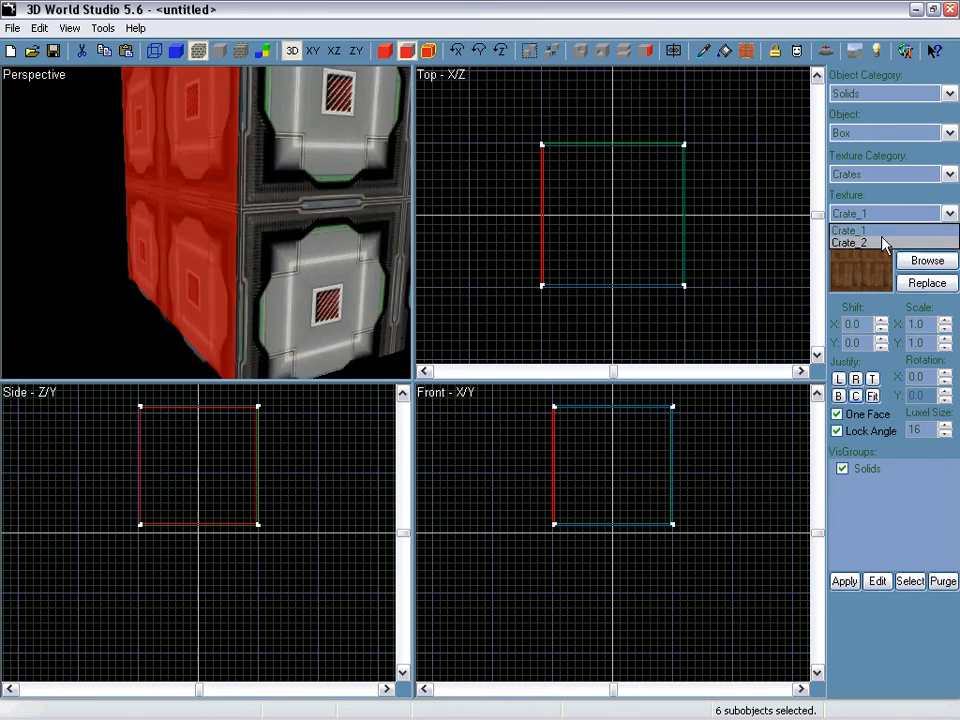
{"action": "left_click", "coordinate": [885, 230]}
{"action": "left_click", "coordinate": [927, 239]}
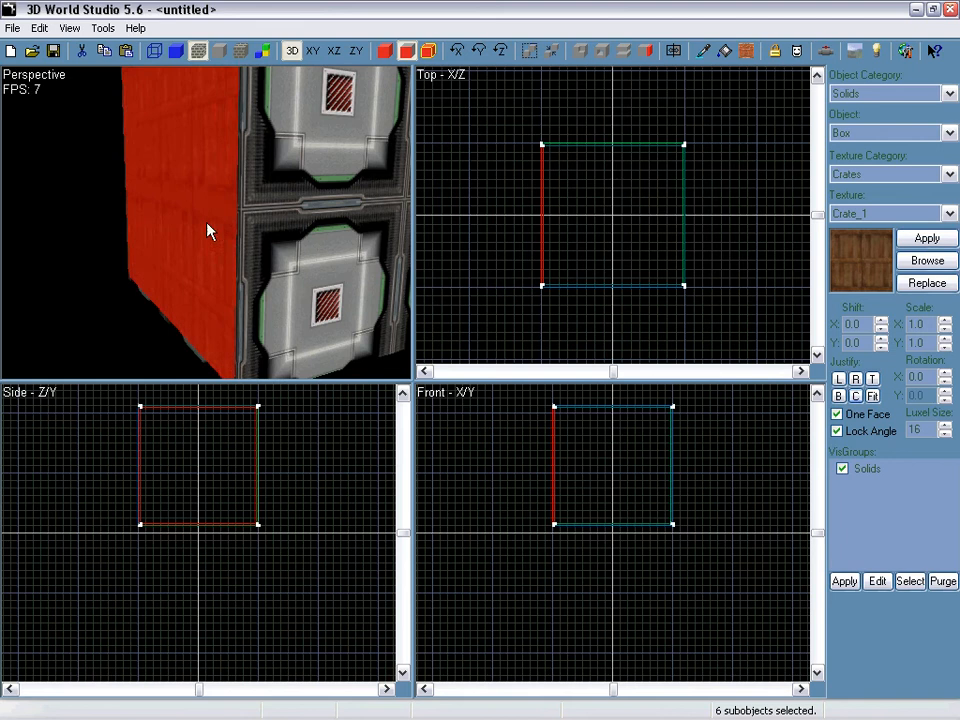
Choose Crate_2 as the current texture while the wall's faces are selected
{"action": "right_click_drag", "start_coordinate": [208, 229], "coordinate": [204, 221]}
{"action": "left_click", "coordinate": [913, 214]}
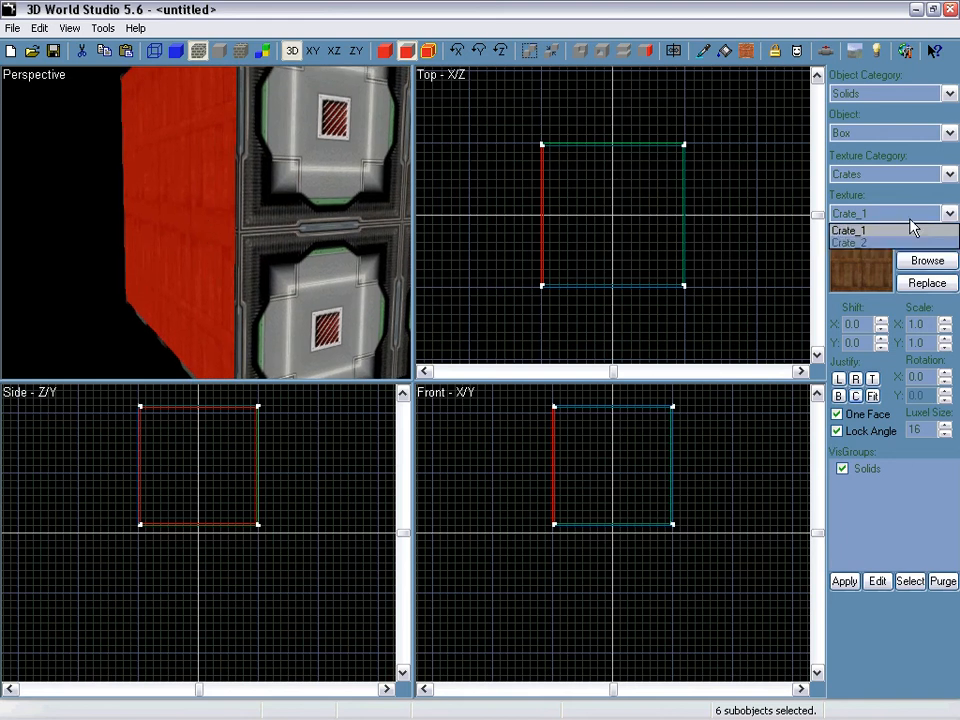
{"action": "left_click", "coordinate": [866, 242]}
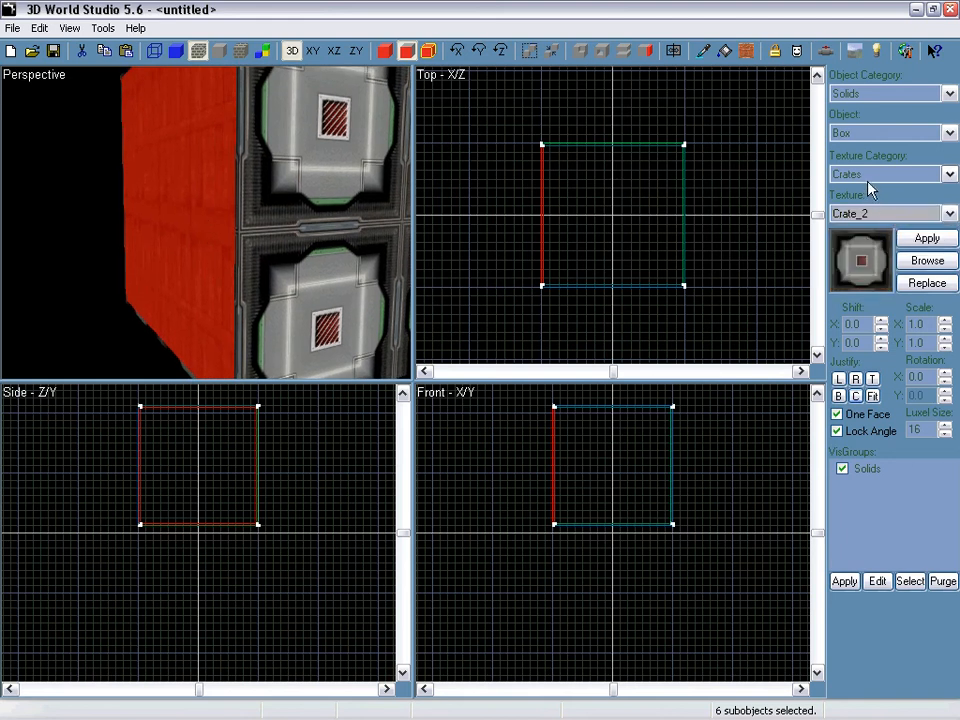
Apply the SkyscraperPanel1 texture from the Skyscrapers category to the wall's six selected faces, then clear the selection
{"action": "left_click", "coordinate": [868, 178]}
{"action": "left_click", "coordinate": [858, 214]}
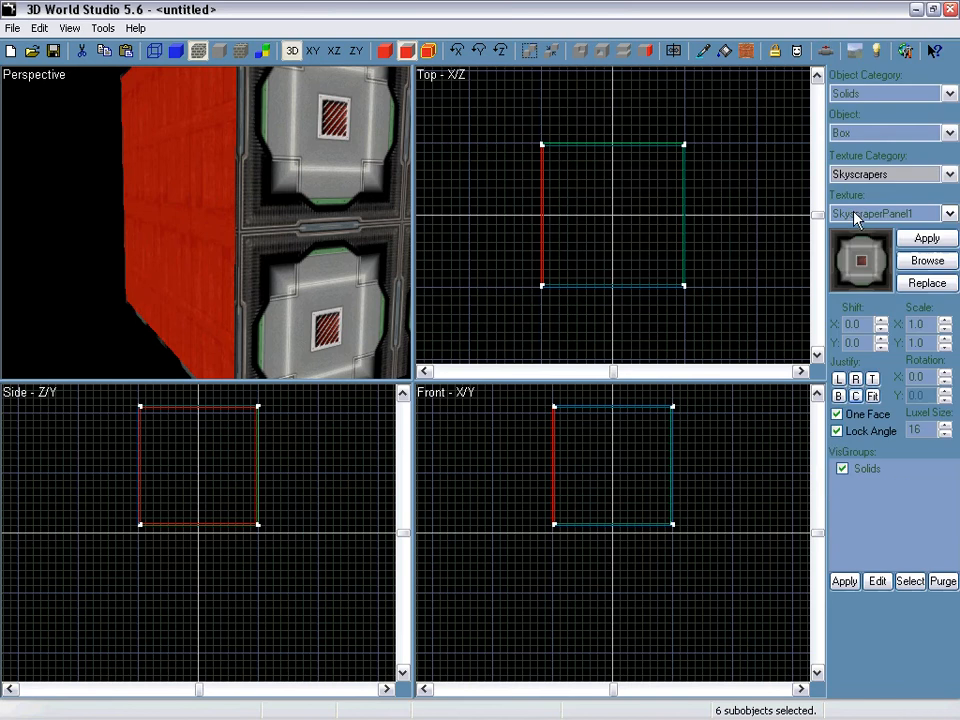
{"action": "left_click", "coordinate": [868, 214]}
{"action": "left_click", "coordinate": [868, 240]}
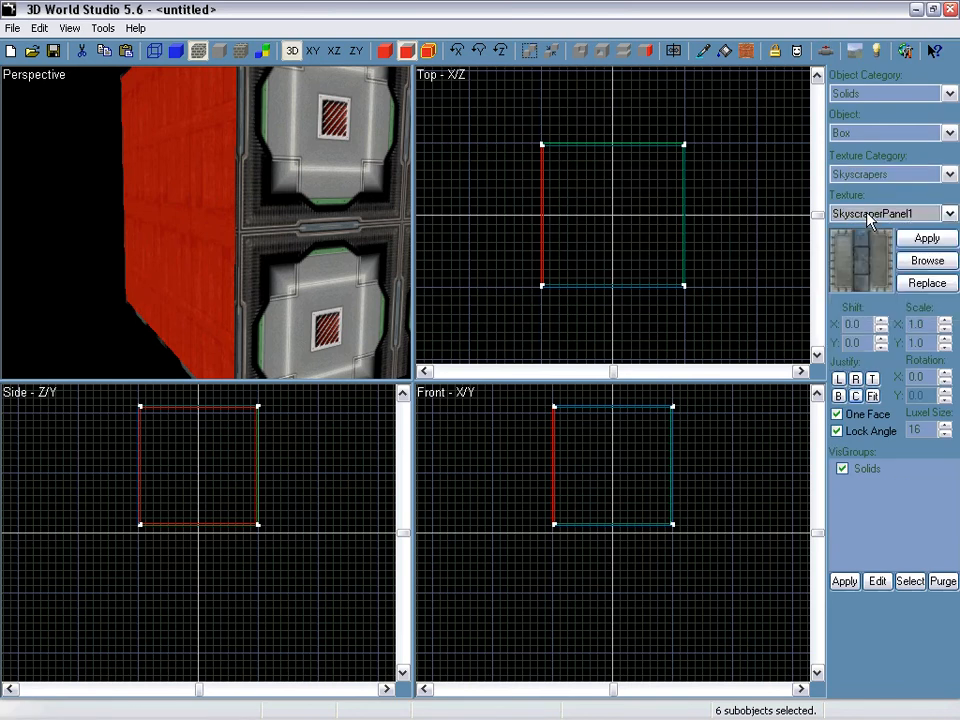
{"action": "left_click", "coordinate": [913, 238]}
{"action": "left_click", "coordinate": [376, 222]}
Select the box's roof as a whole solid and delete it to open the room from above
{"action": "right_click_drag", "start_coordinate": [376, 222], "coordinate": [206, 222]}
{"action": "left_click", "coordinate": [177, 192]}
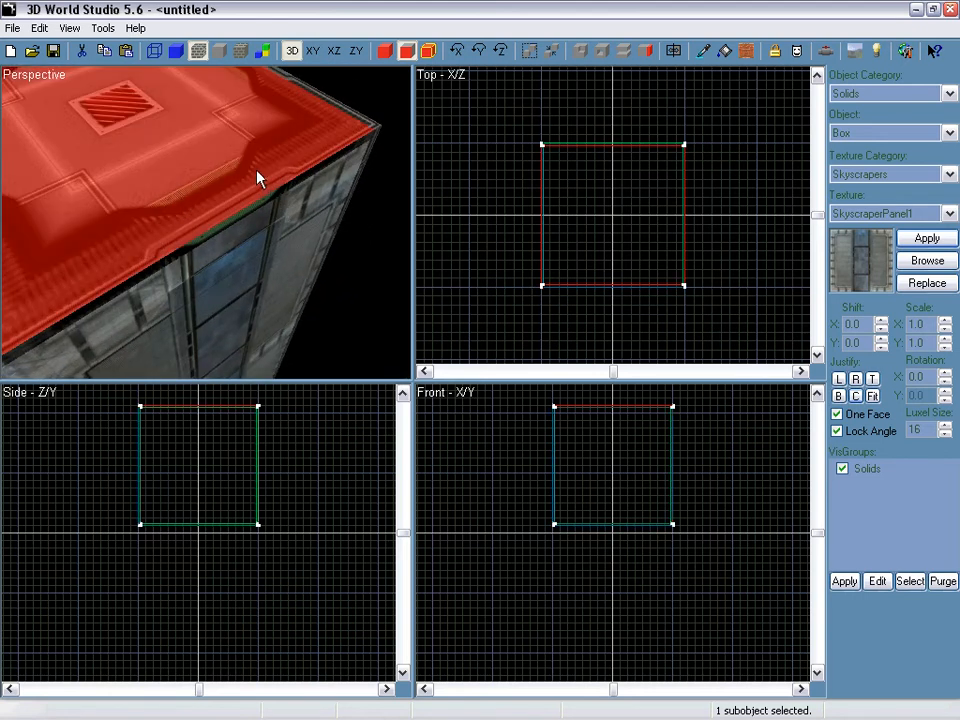
{"action": "key", "text": "1"}
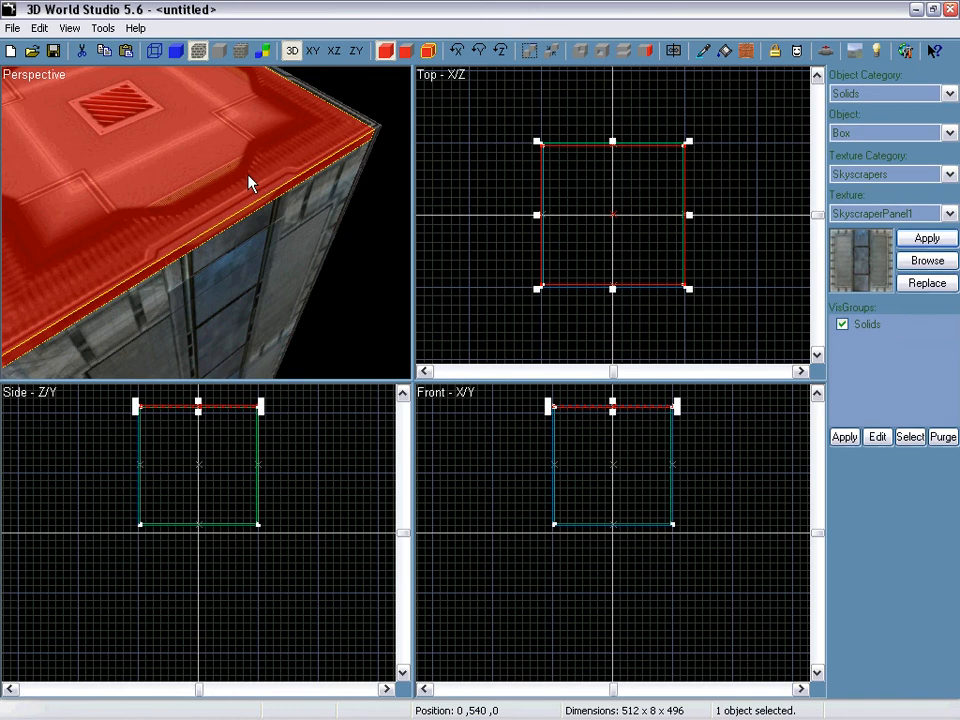
{"action": "key", "text": "Delete"}
Switch to face editing and select the thin top faces of the SkyscraperPanel1 wall and an adjoining Crate_2 wall in turn
{"action": "right_click_drag", "start_coordinate": [248, 175], "coordinate": [206, 222]}
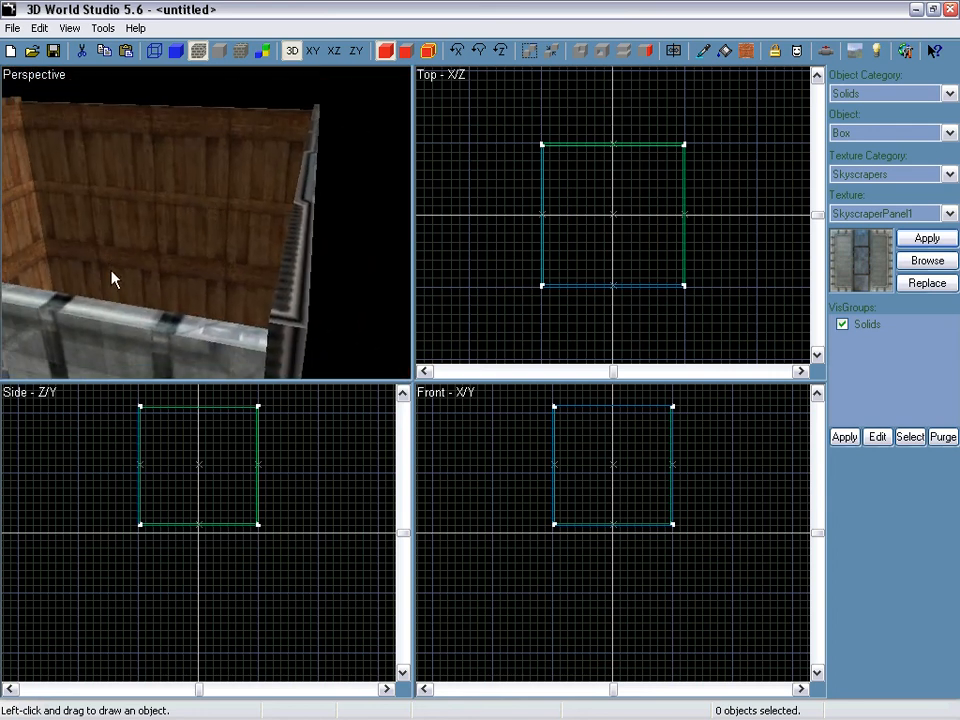
{"action": "key", "text": "space"}
{"action": "left_click", "coordinate": [150, 326]}
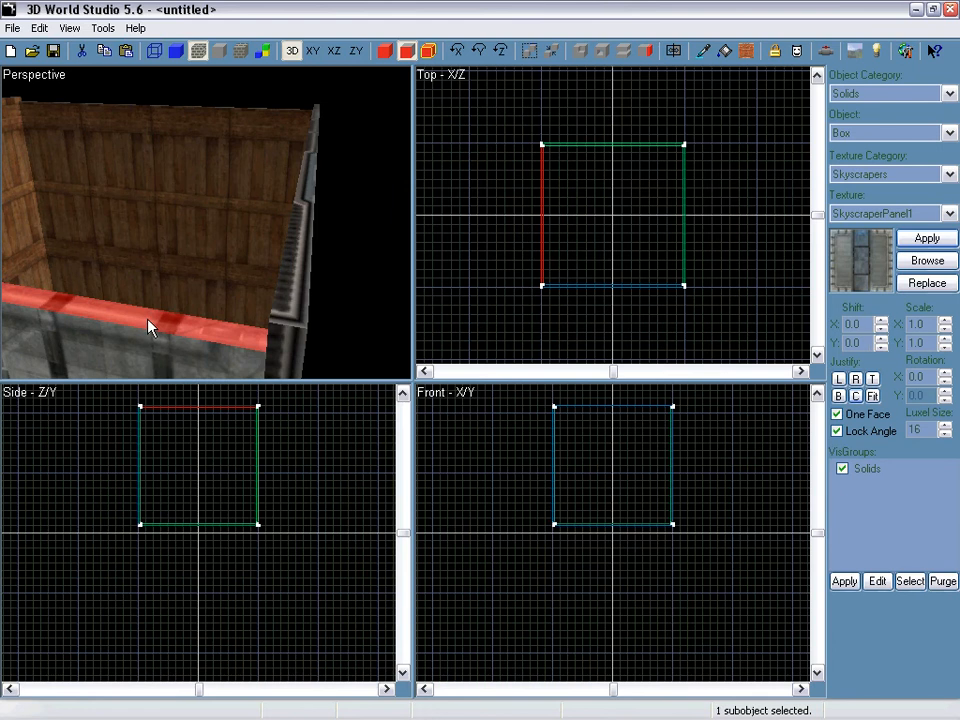
{"action": "left_click", "coordinate": [154, 326]}
{"action": "left_click", "coordinate": [276, 310]}
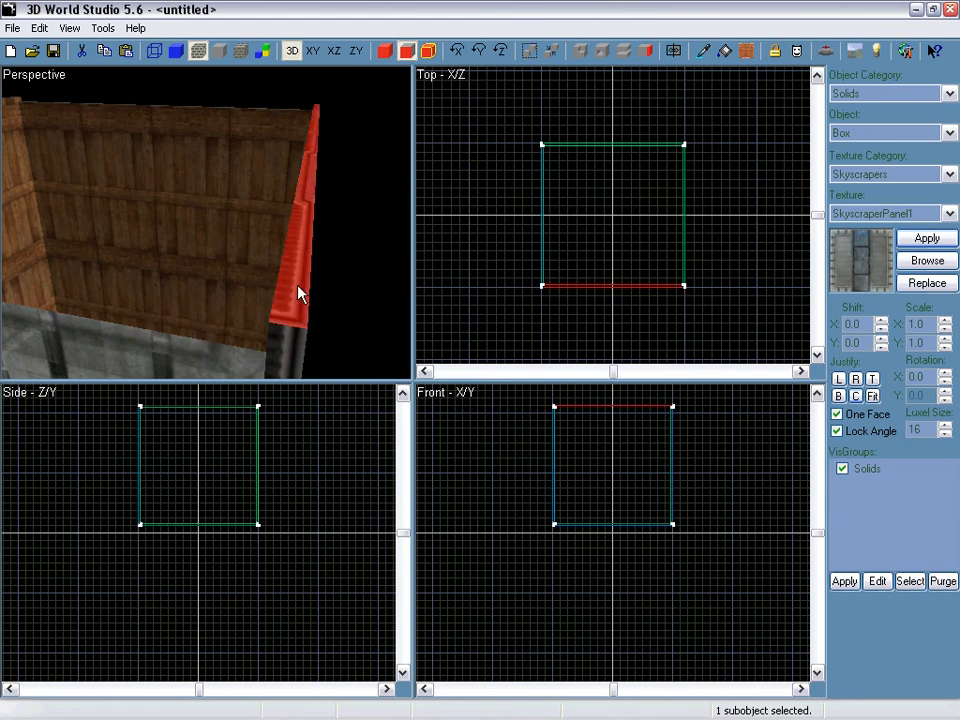
Examine the open box's walls from other angles, selecting the SkyscraperPanel1 wall's top face and an adjoining wall's top face individually
{"action": "right_click_drag", "start_coordinate": [264, 242], "coordinate": [206, 221]}
{"action": "left_click", "coordinate": [237, 236]}
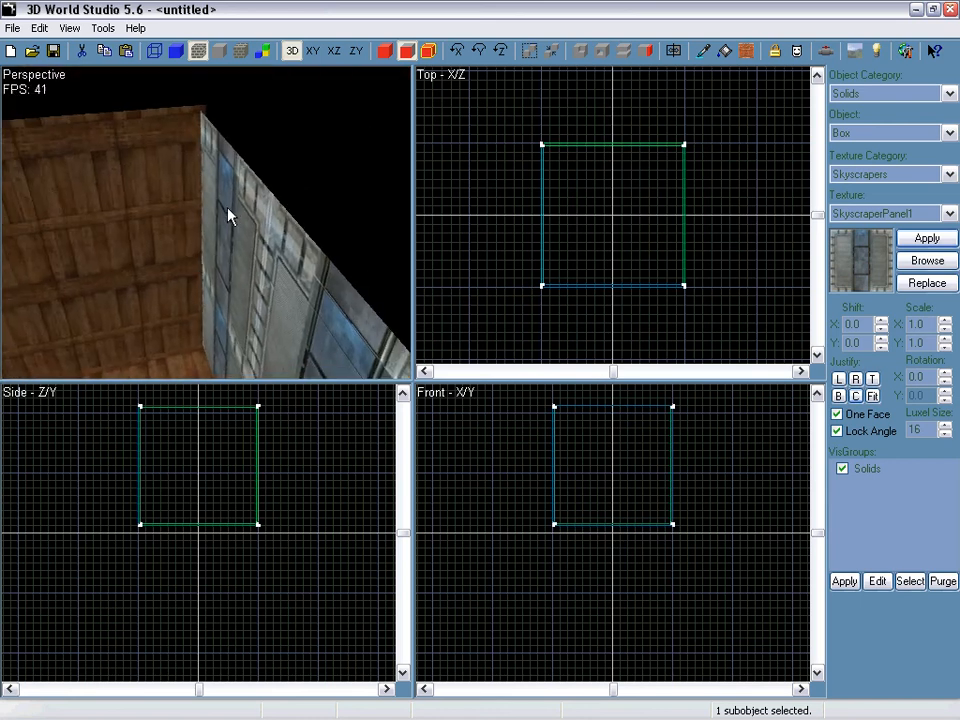
{"action": "left_click", "coordinate": [242, 190]}
{"action": "right_click_drag", "start_coordinate": [242, 178], "coordinate": [229, 231]}
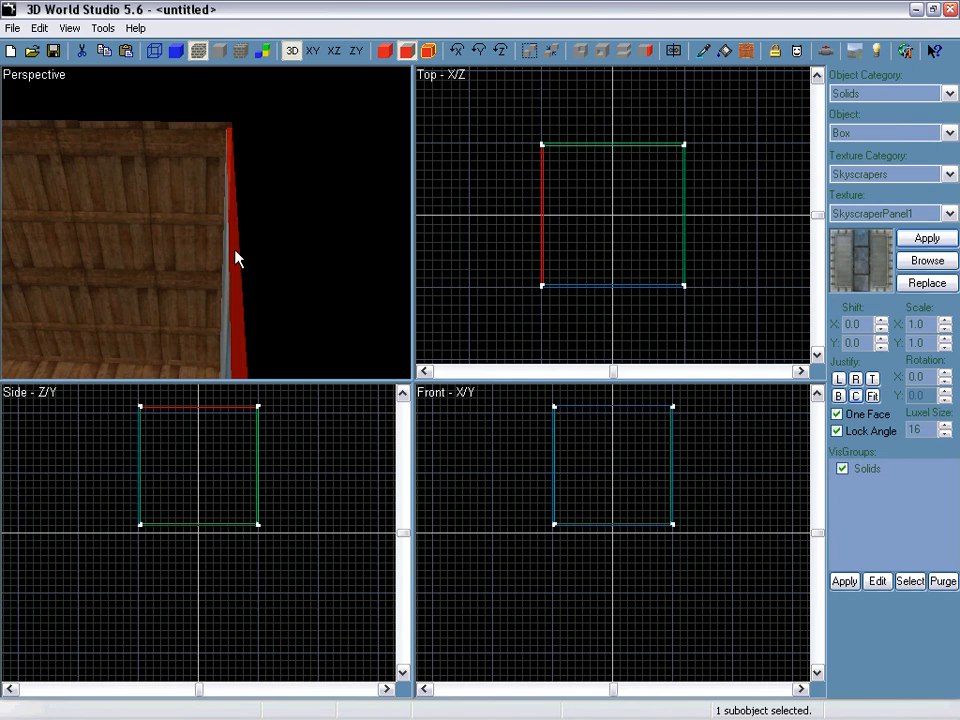
{"action": "right_click", "coordinate": [235, 251]}
{"action": "right_click_drag", "start_coordinate": [207, 223], "coordinate": [206, 222]}
{"action": "left_click", "coordinate": [128, 253]}
{"action": "left_click", "coordinate": [150, 243]}
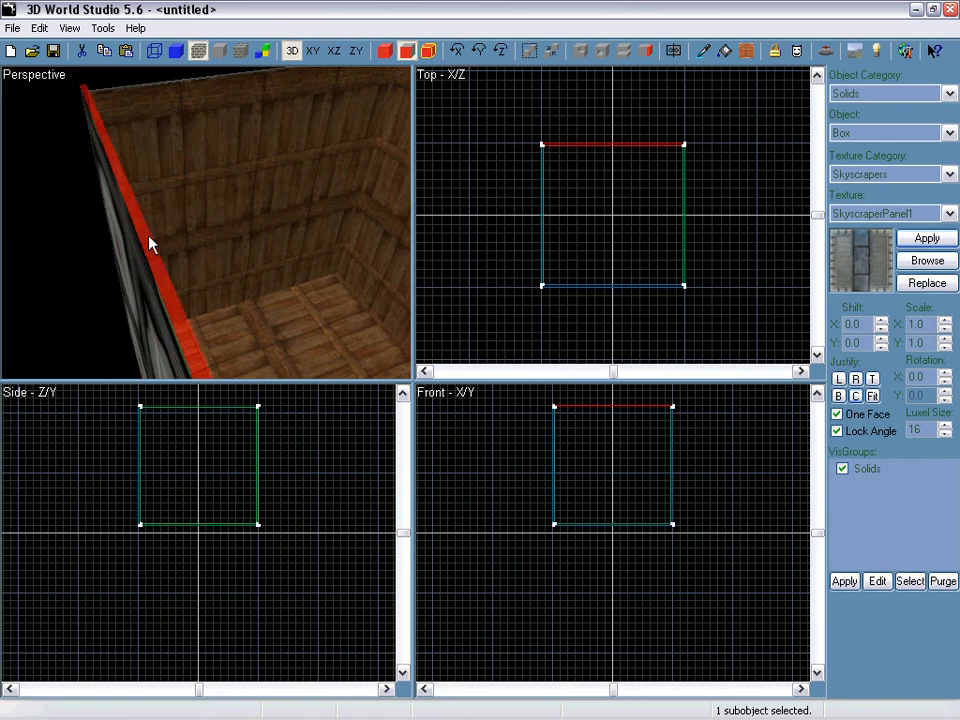
Select the thin top faces of the wall opposite the SkyscraperPanel1 wall and of its neighbouring wall, one at a time
{"action": "right_click_drag", "start_coordinate": [161, 223], "coordinate": [189, 259]}
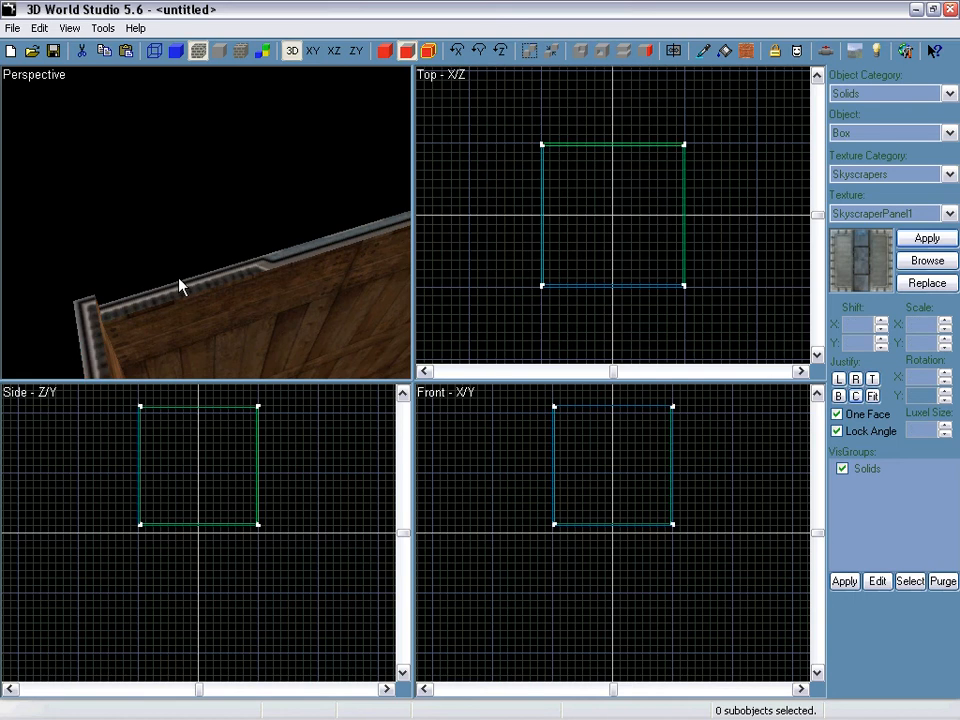
{"action": "left_click", "coordinate": [190, 288]}
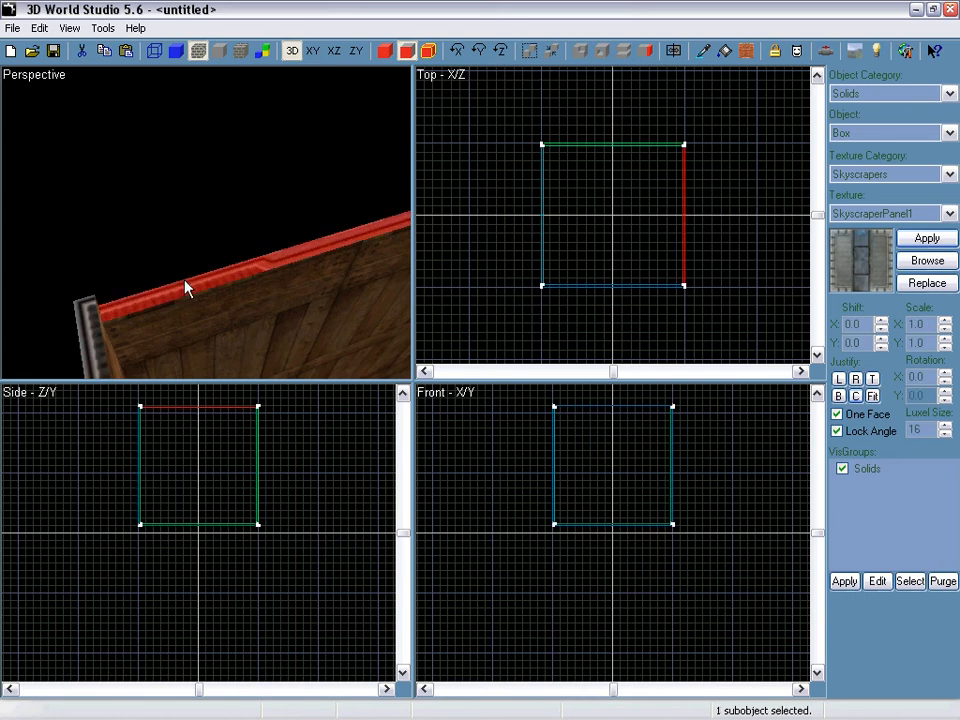
{"action": "left_click", "coordinate": [208, 256]}
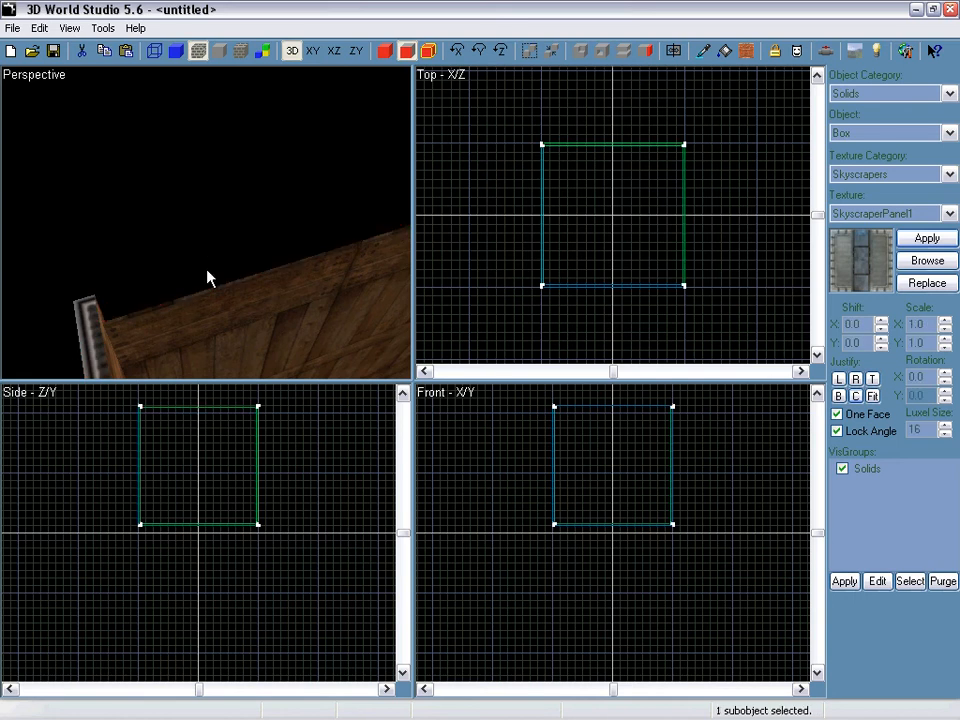
{"action": "left_click", "coordinate": [203, 290]}
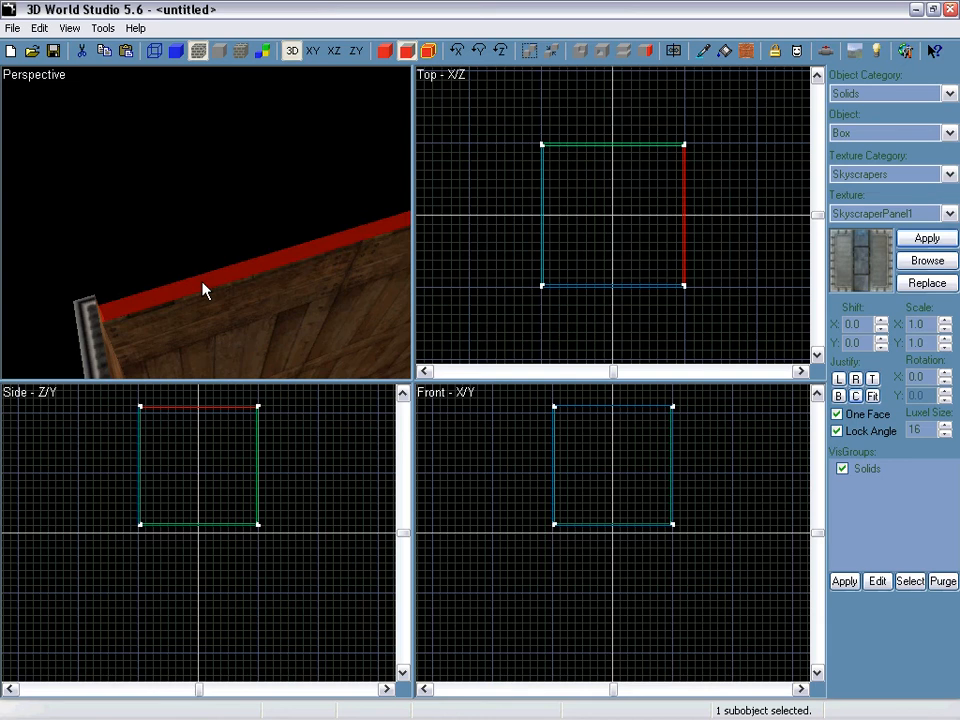
{"action": "right_click_drag", "start_coordinate": [219, 283], "coordinate": [221, 234]}
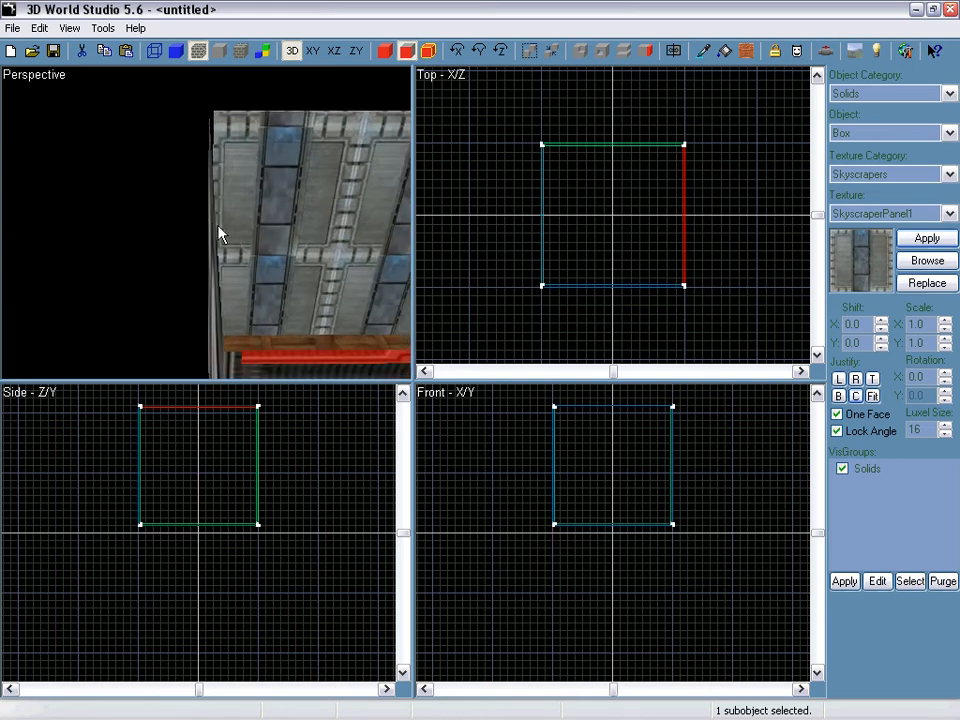
{"action": "left_click", "coordinate": [222, 234]}
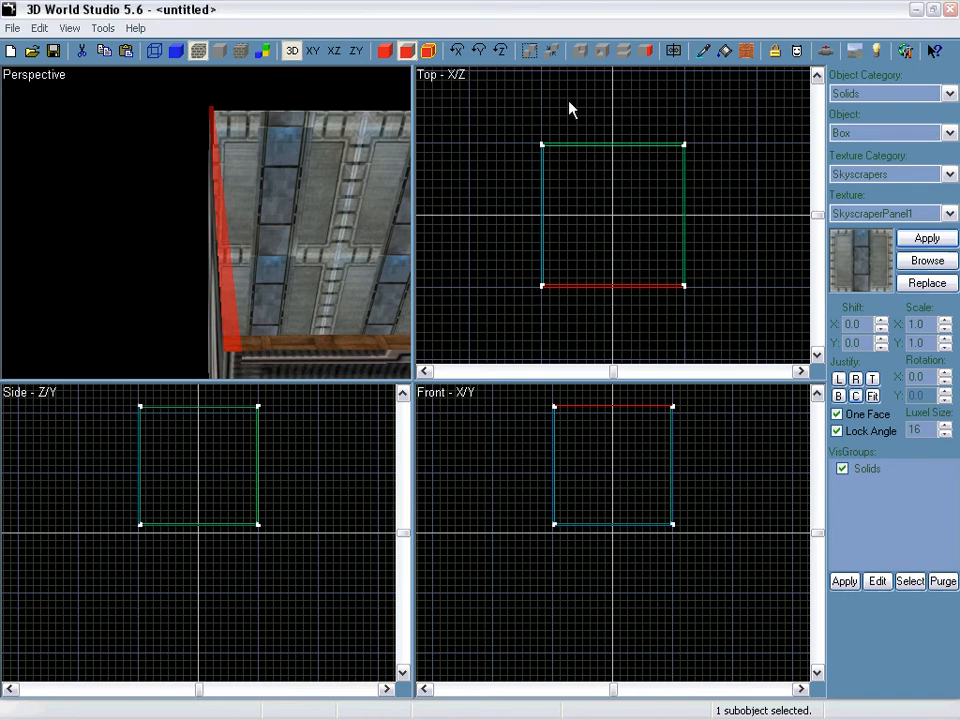
Return to object editing, select all the remaining solids and delete them to empty the scene
{"action": "right_click_drag", "start_coordinate": [253, 157], "coordinate": [283, 258]}
{"action": "left_click", "coordinate": [266, 223]}
{"action": "key", "text": "ctrl+a"}
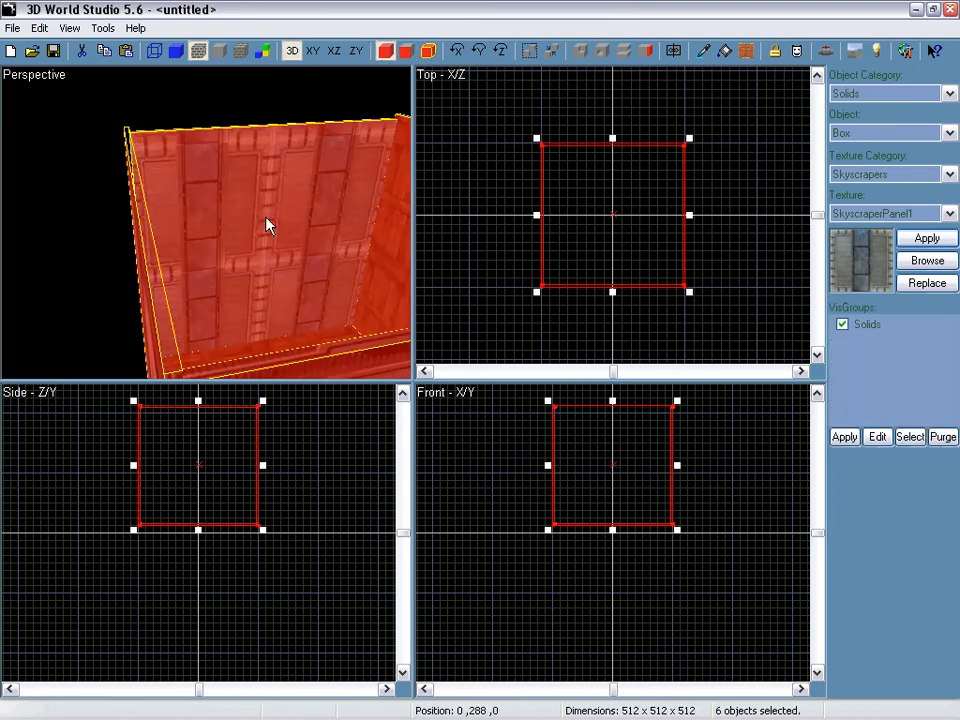
{"action": "key", "text": "Delete"}
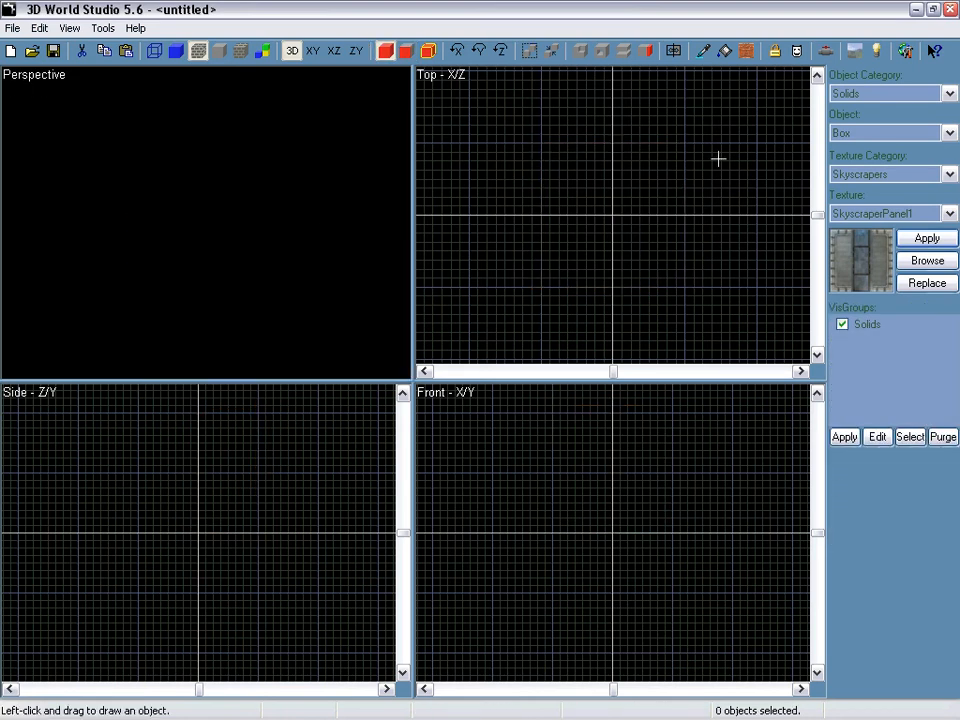
Create a 512 x 512 x 512 Wedge solid centred on the origin in the Top view
{"action": "left_click", "coordinate": [866, 96]}
{"action": "left_click", "coordinate": [866, 107]}
{"action": "left_click", "coordinate": [864, 133]}
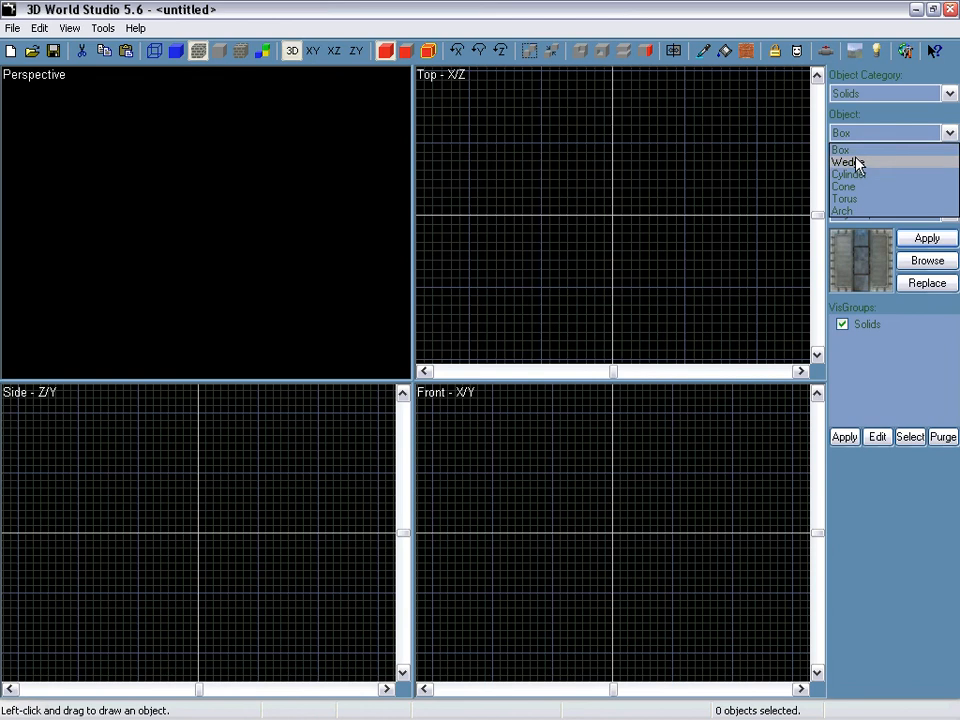
{"action": "left_click", "coordinate": [846, 162]}
{"action": "left_click_drag", "start_coordinate": [540, 142], "coordinate": [687, 289]}
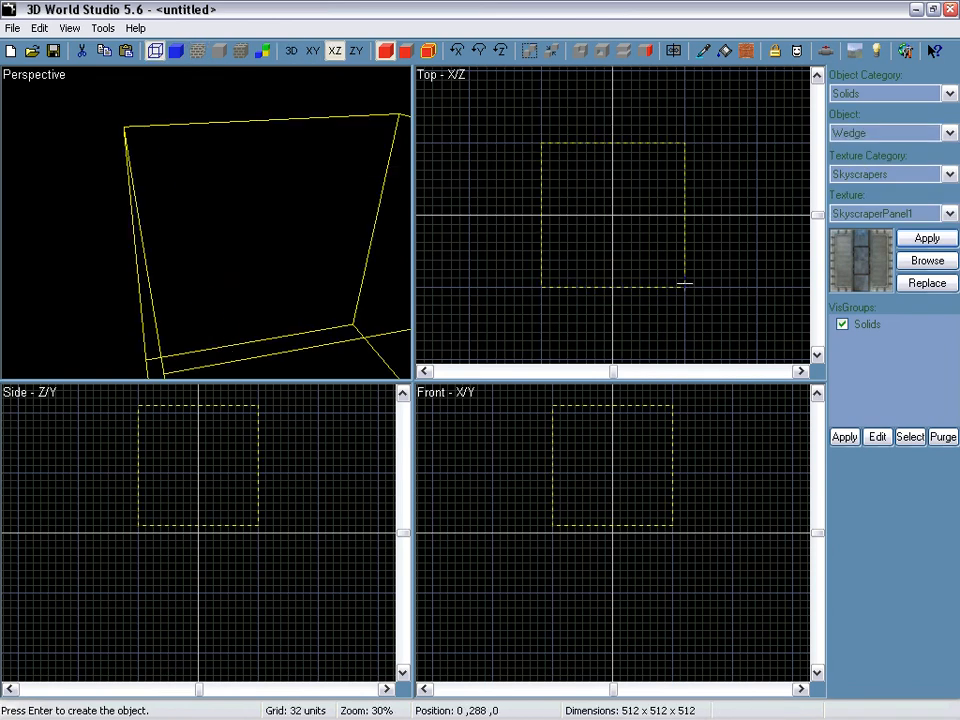
{"action": "key", "text": "Return"}
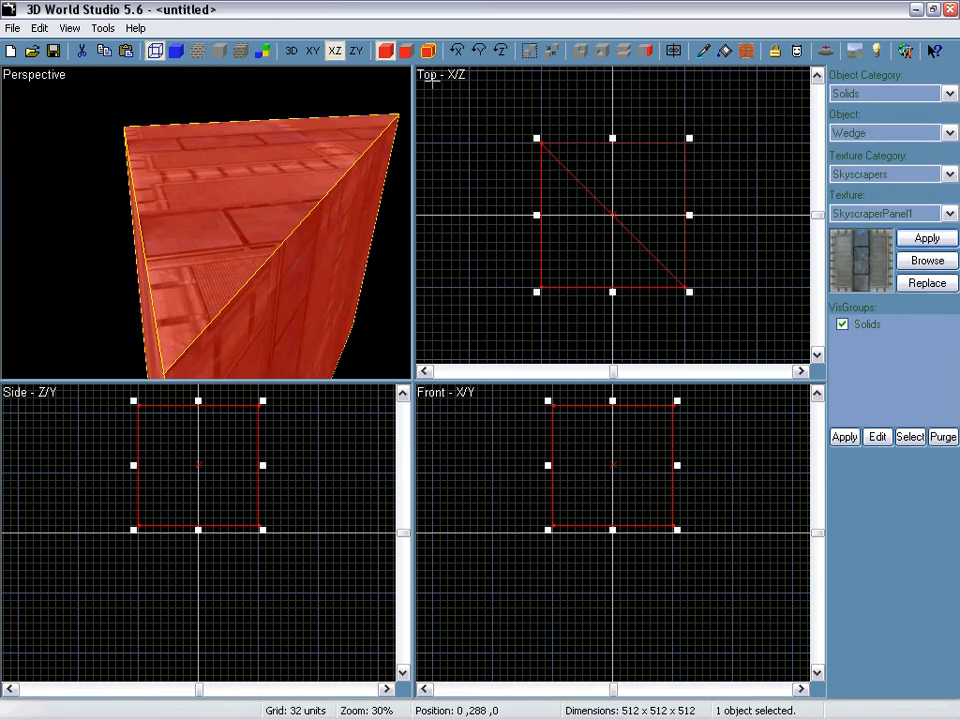
Hollow out the selected wedge with a wall thickness of 8
{"action": "right_click_drag", "start_coordinate": [323, 167], "coordinate": [209, 229]}
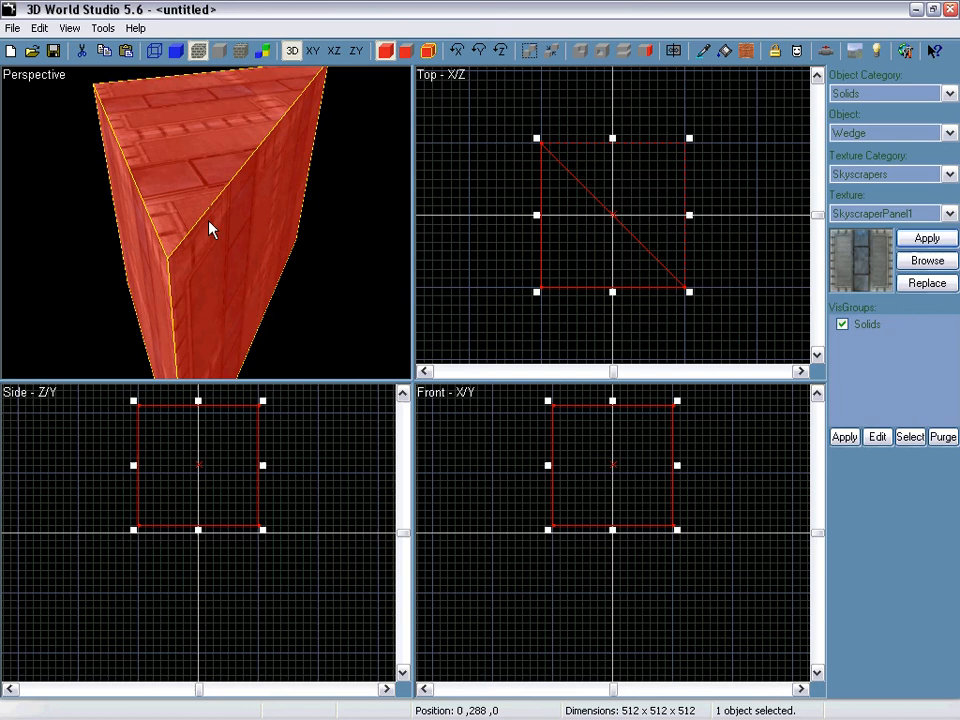
{"action": "left_click", "coordinate": [603, 52]}
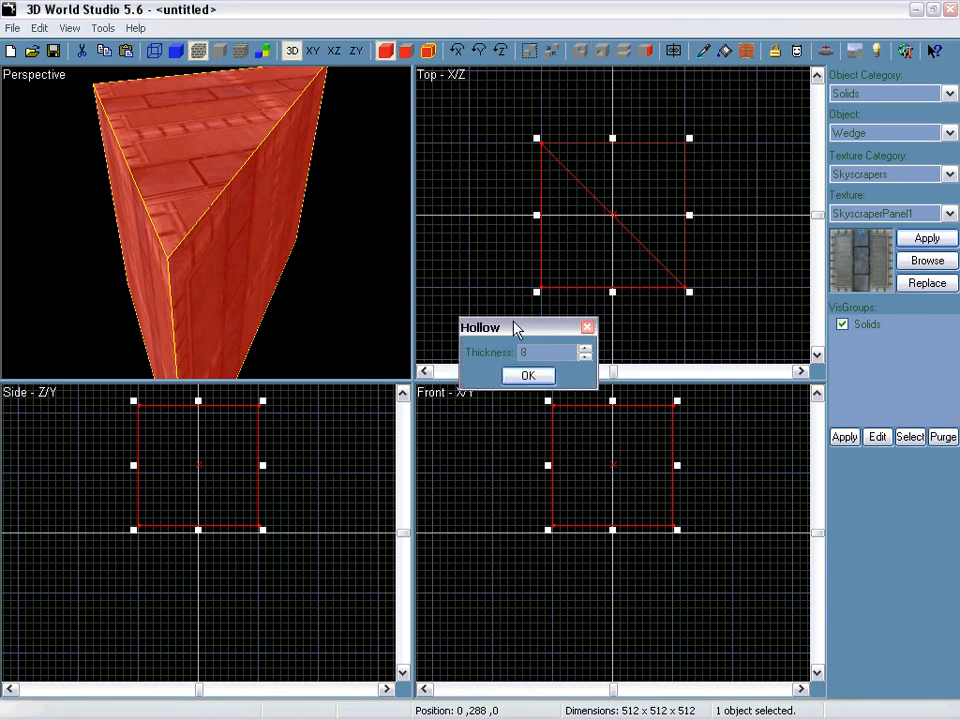
{"action": "left_click", "coordinate": [506, 379]}
{"action": "left_click", "coordinate": [102, 28]}
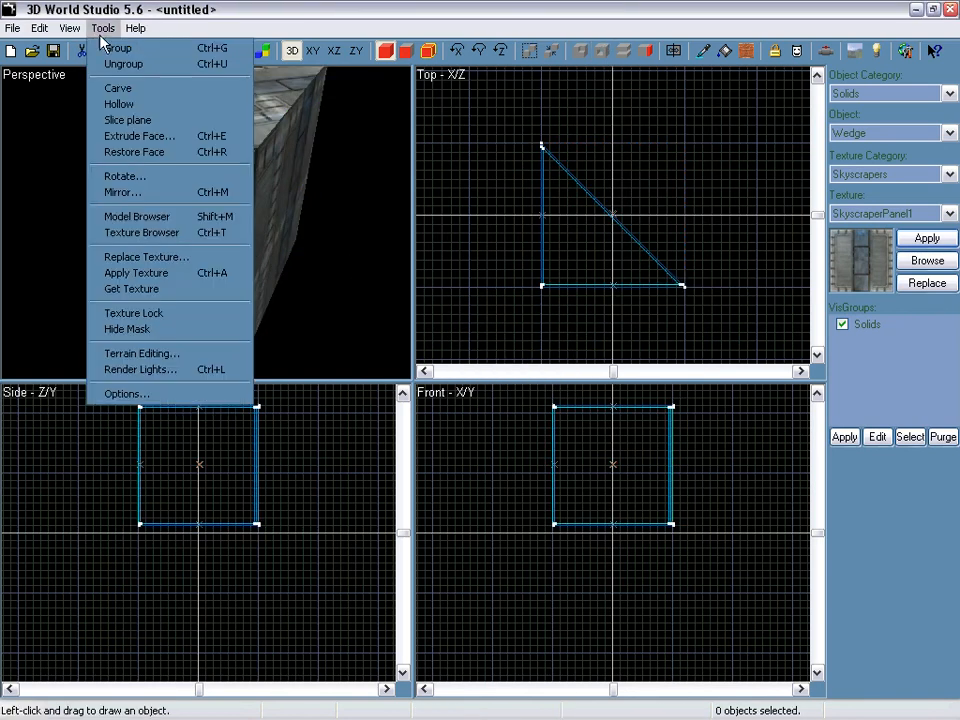
{"action": "left_click", "coordinate": [101, 5]}
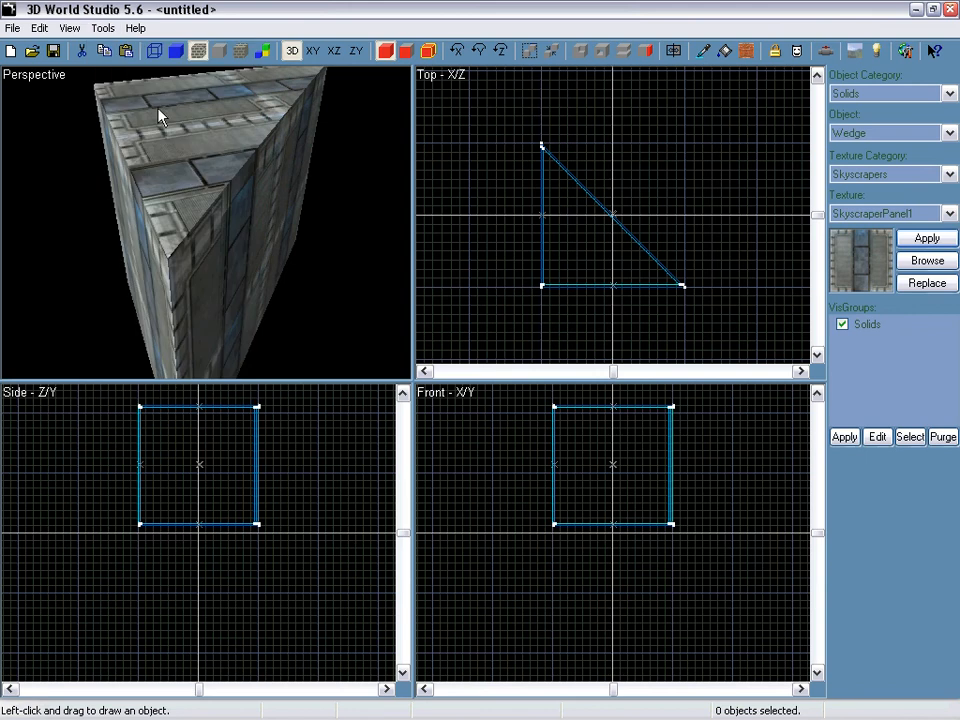
{"action": "key", "text": "w"}
{"action": "right_click_drag", "start_coordinate": [157, 110], "coordinate": [208, 238]}
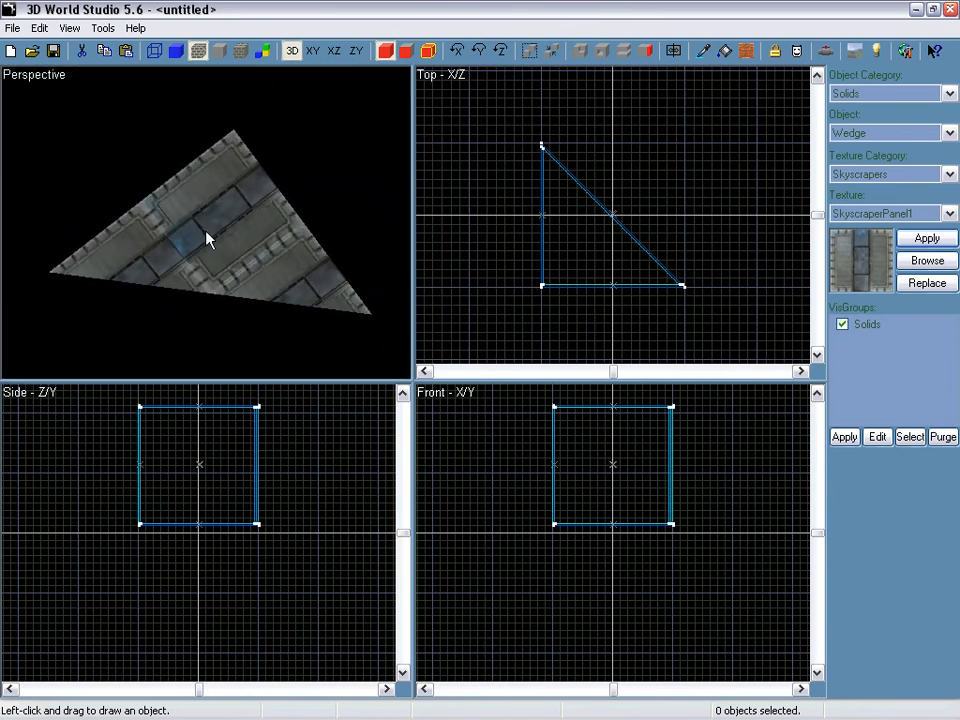
{"action": "left_click", "coordinate": [878, 93]}
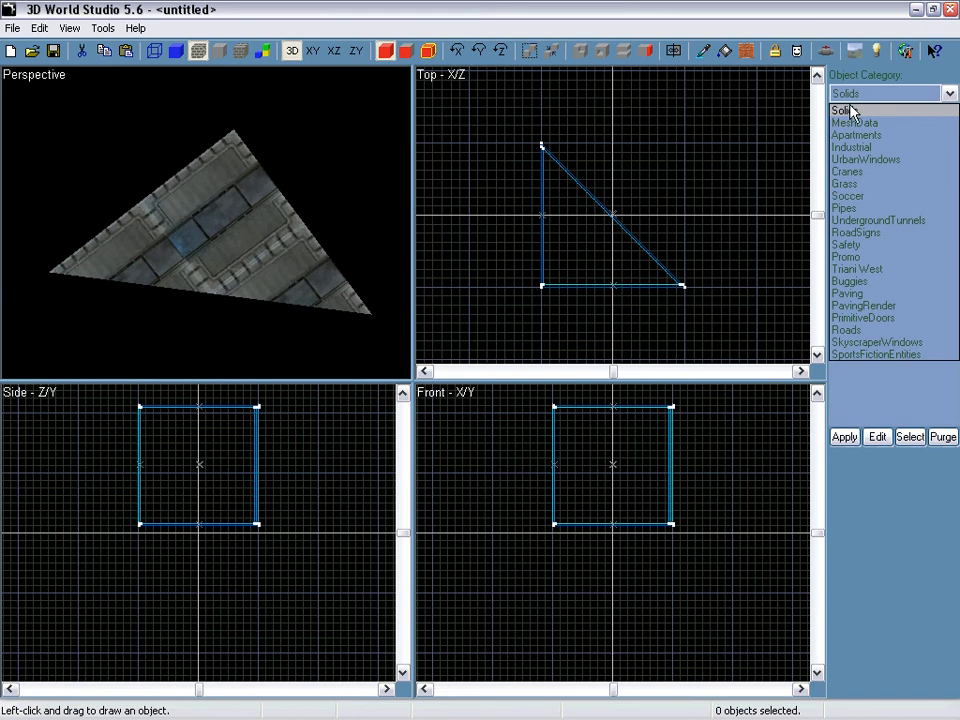
{"action": "left_click", "coordinate": [851, 111]}
{"action": "left_click", "coordinate": [880, 132]}
{"action": "left_click", "coordinate": [857, 154]}
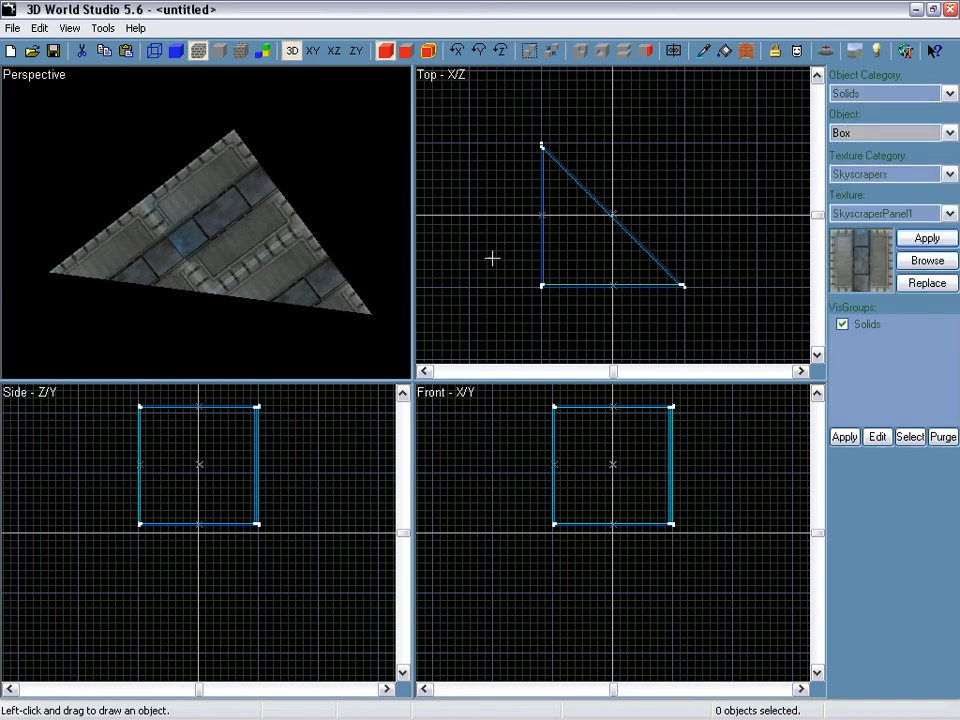
{"action": "scroll", "coordinate": [492, 258], "scroll_direction": "down", "scroll_amount": 3}
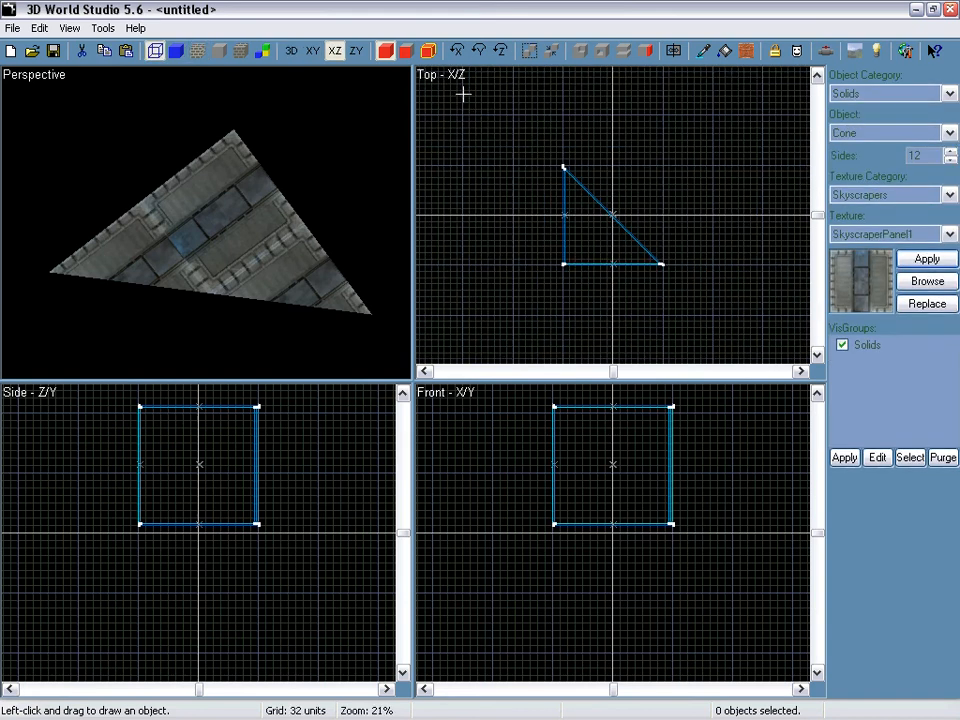
{"action": "scroll", "coordinate": [483, 119], "scroll_direction": "down", "scroll_amount": 1}
{"action": "left_click_drag", "start_coordinate": [486, 92], "coordinate": [702, 327]}
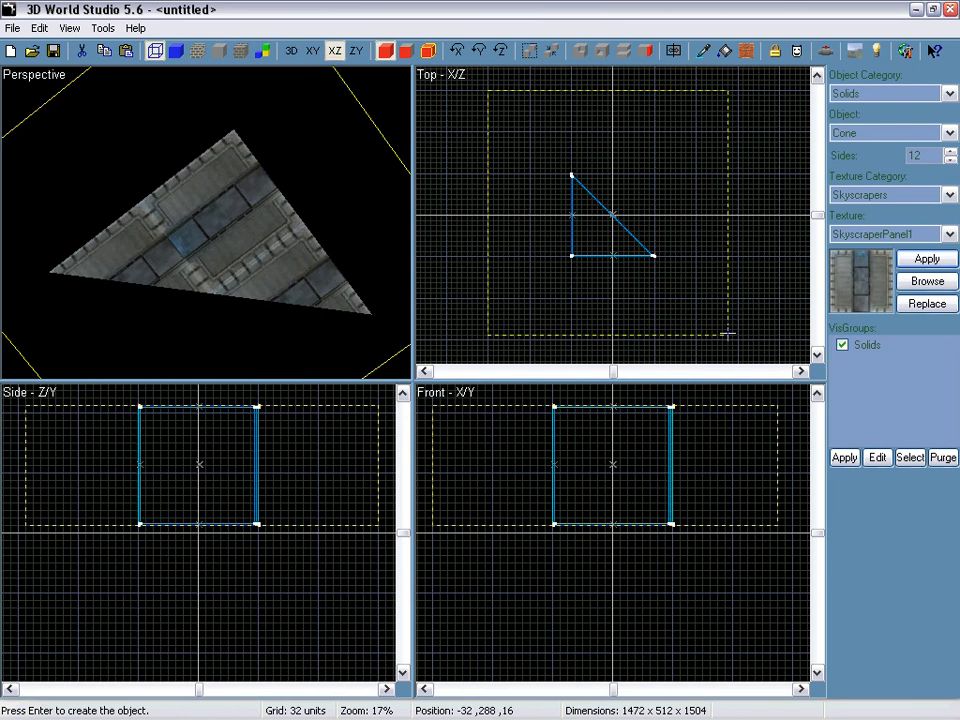
{"action": "key", "text": "Return"}
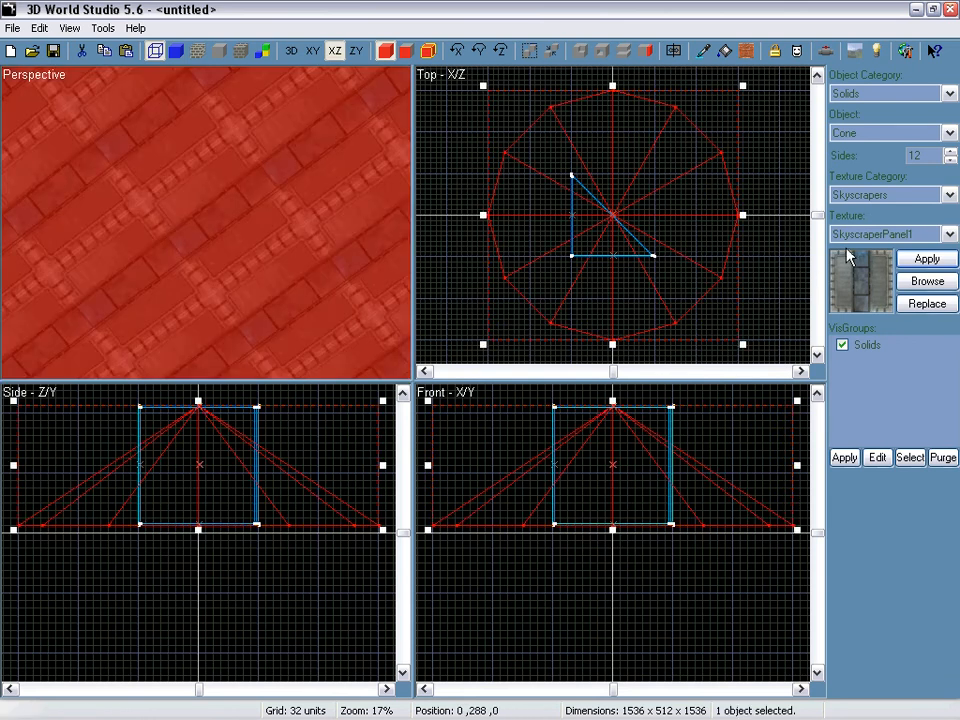
{"action": "key", "text": "Delete"}
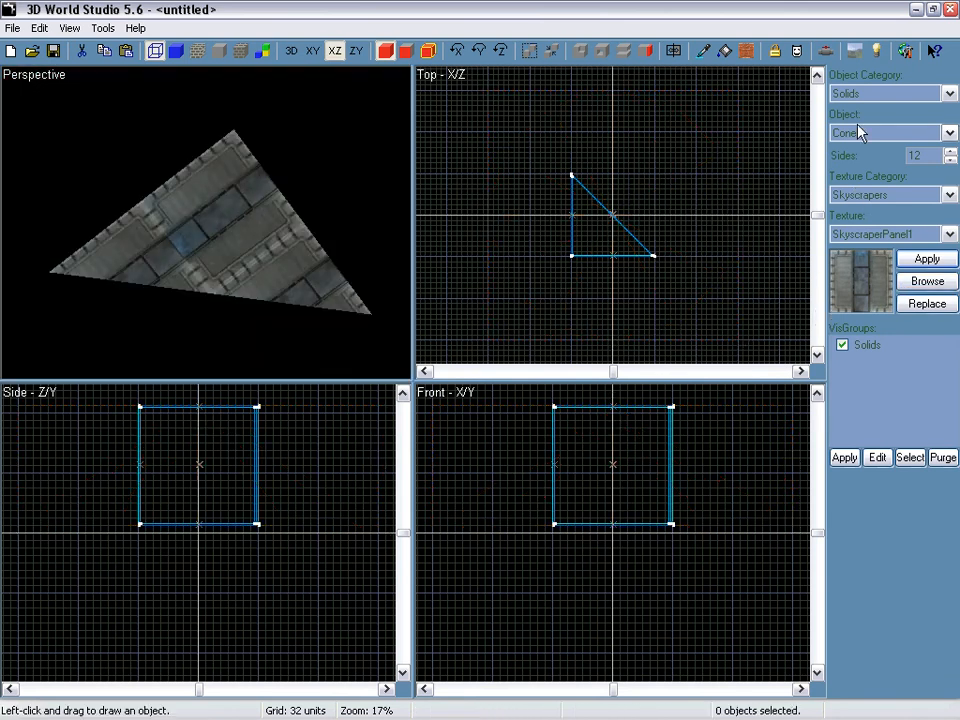
Create a box about 1600 x 96 x 1568 units as a floor slab directly beneath the wedge
{"action": "left_click", "coordinate": [856, 133]}
{"action": "left_click", "coordinate": [843, 151]}
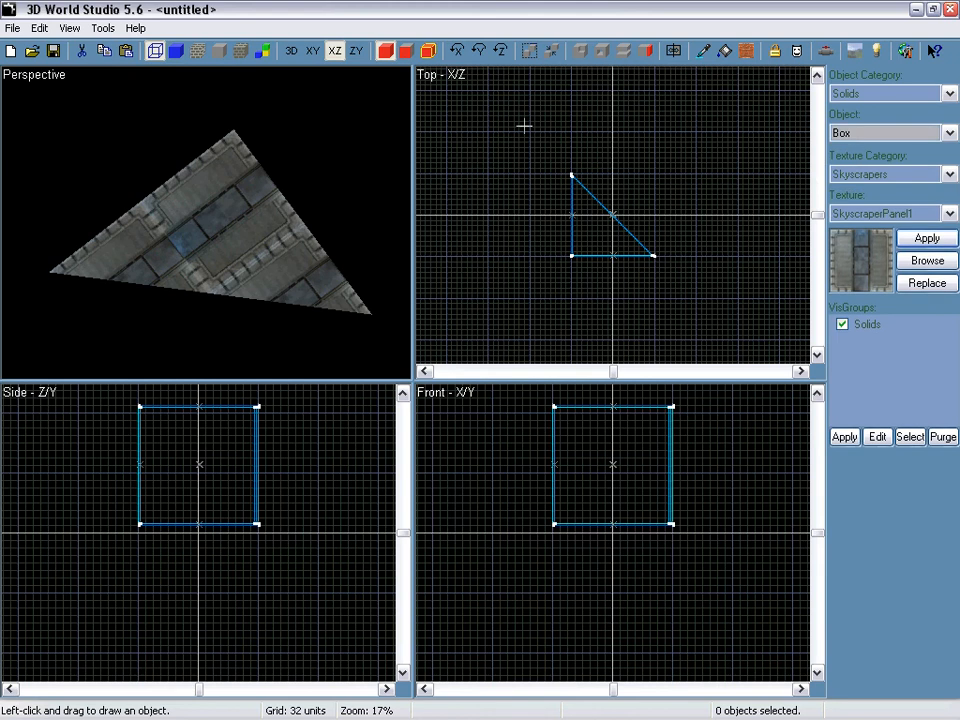
{"action": "left_click_drag", "start_coordinate": [481, 89], "coordinate": [738, 300]}
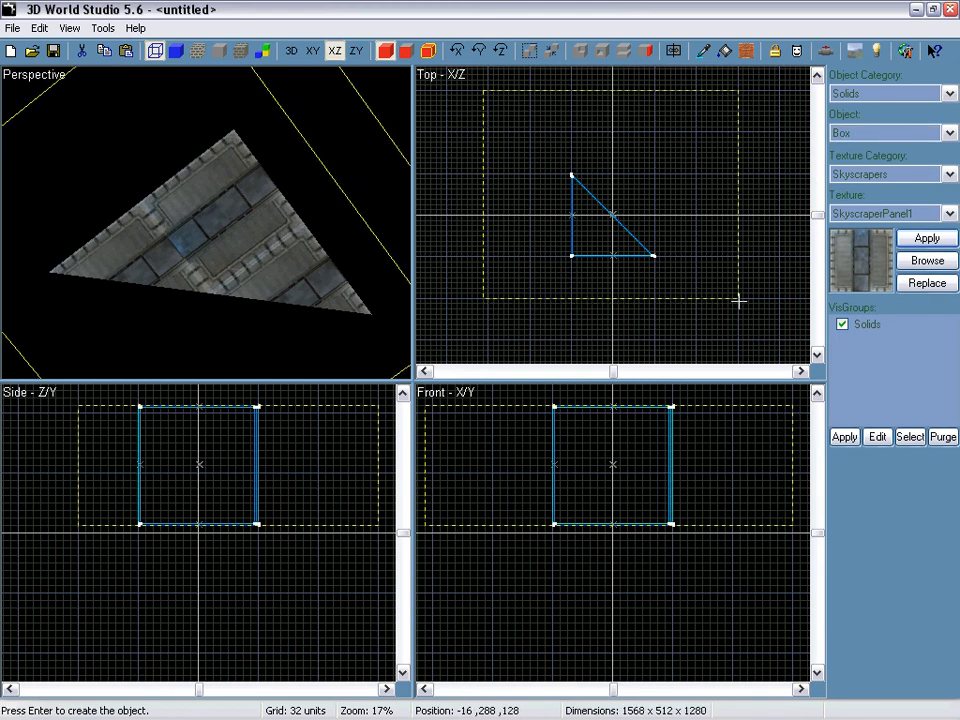
{"action": "key", "text": "Return"}
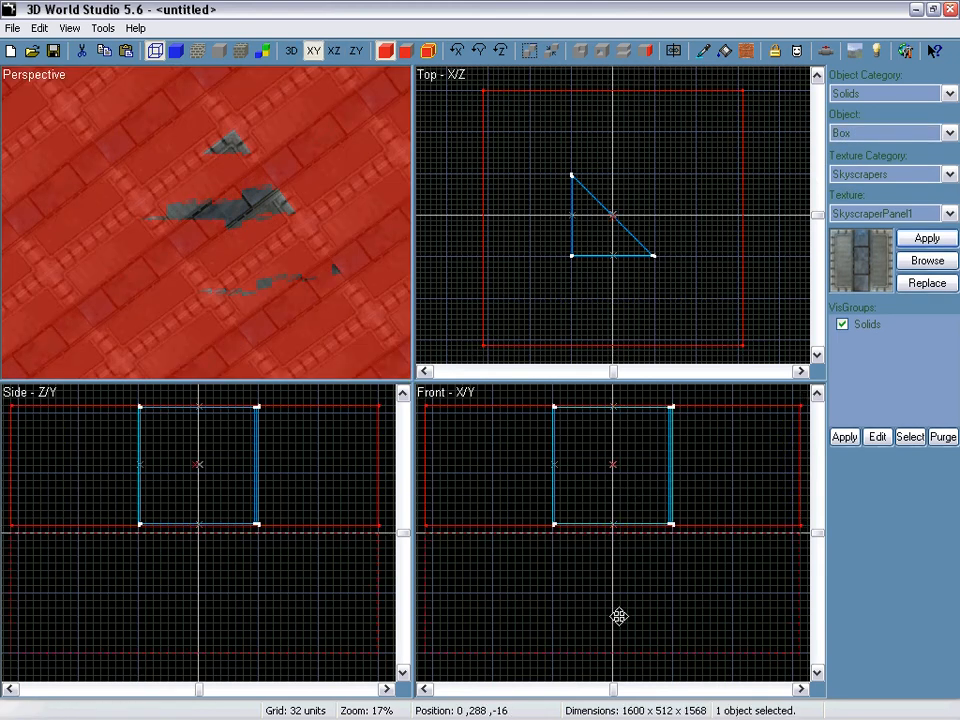
{"action": "left_click_drag", "start_coordinate": [619, 607], "coordinate": [613, 622]}
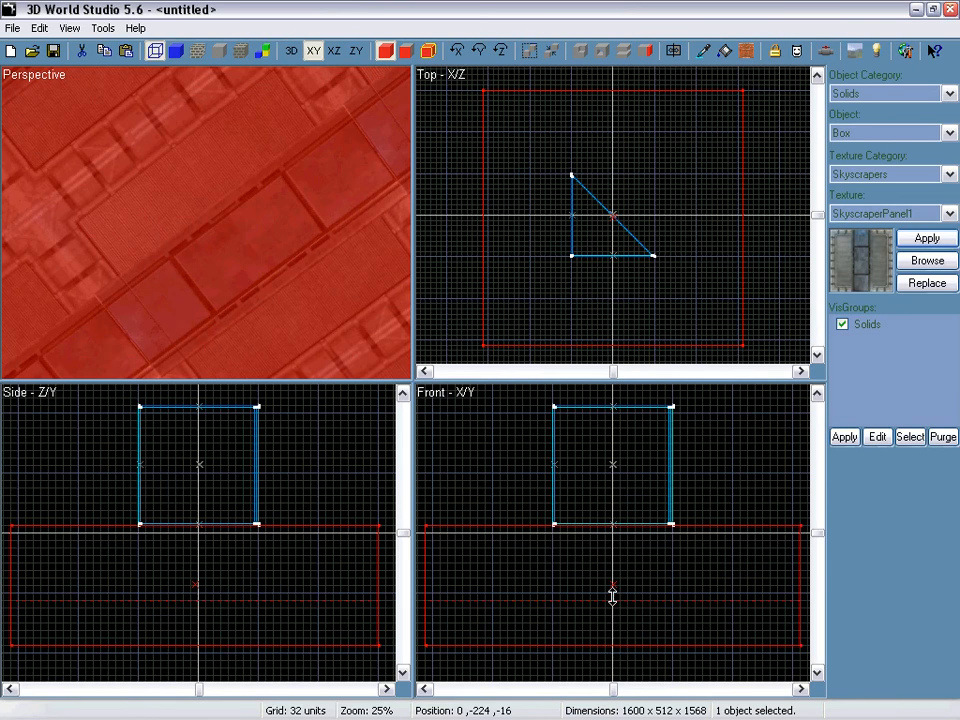
{"action": "left_click_drag", "start_coordinate": [612, 545], "coordinate": [612, 549]}
Delete the hollowed wedge standing on the floor slab
{"action": "left_click", "coordinate": [225, 189]}
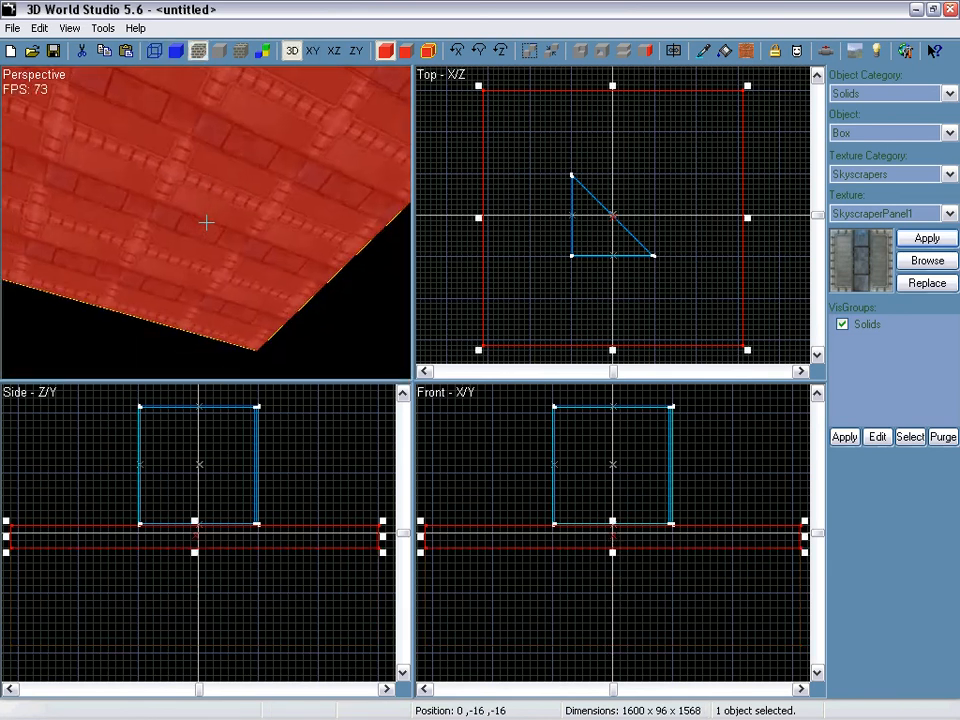
{"action": "right_click_drag", "start_coordinate": [206, 222], "coordinate": [206, 222]}
{"action": "left_click", "coordinate": [234, 139]}
{"action": "key", "text": "Delete"}
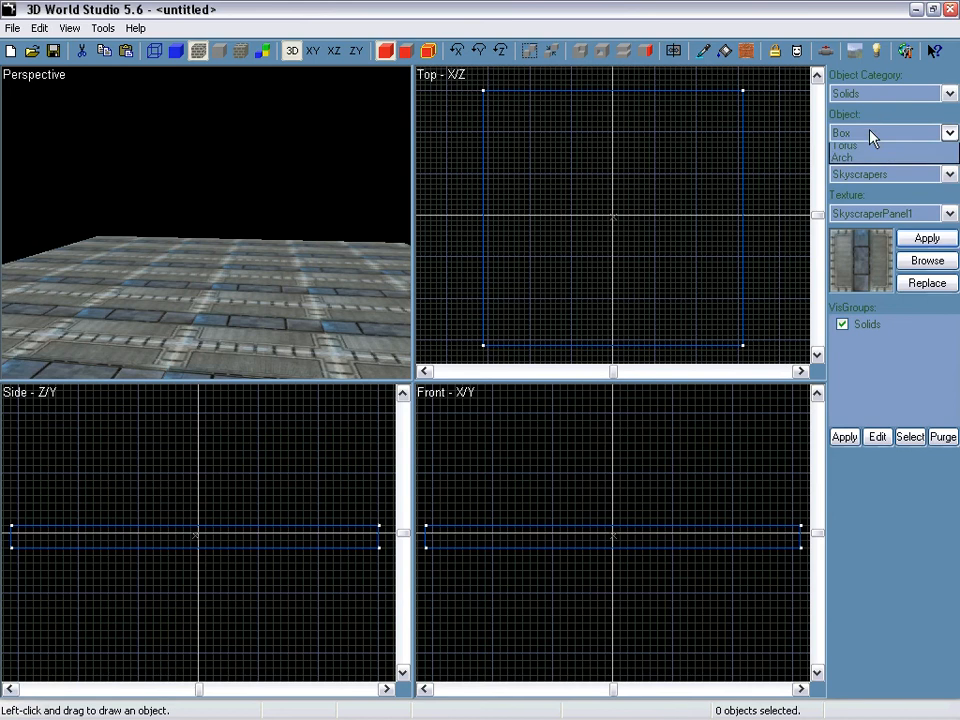
Create a 12-sided cone about 800 x 512 x 896 units on the middle of the floor slab
{"action": "left_click", "coordinate": [868, 133]}
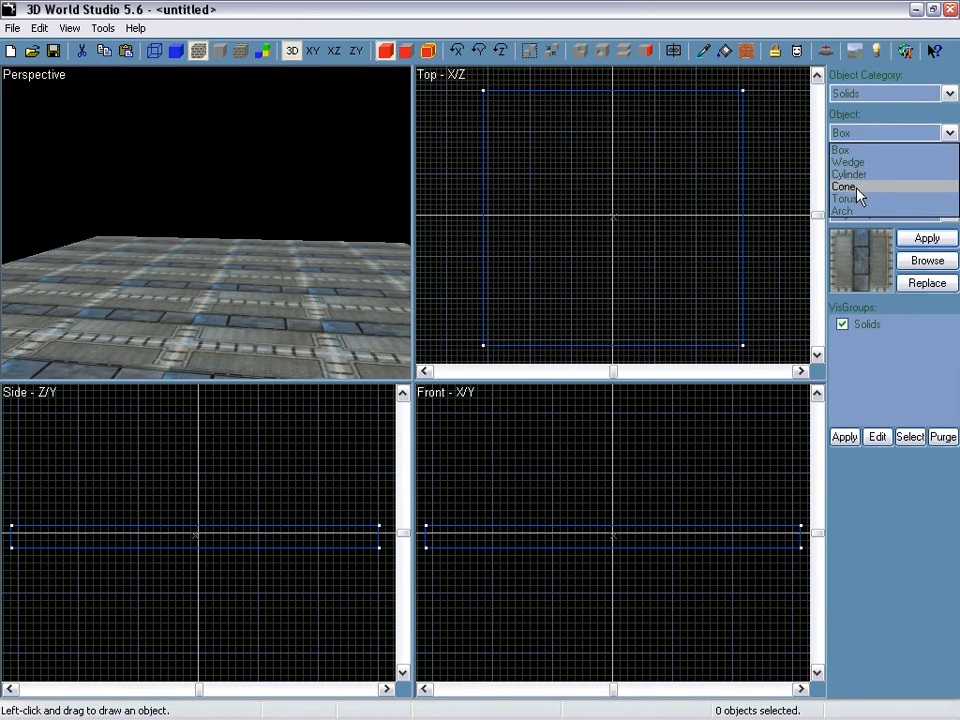
{"action": "left_click", "coordinate": [845, 187]}
{"action": "left_click_drag", "start_coordinate": [547, 148], "coordinate": [664, 299]}
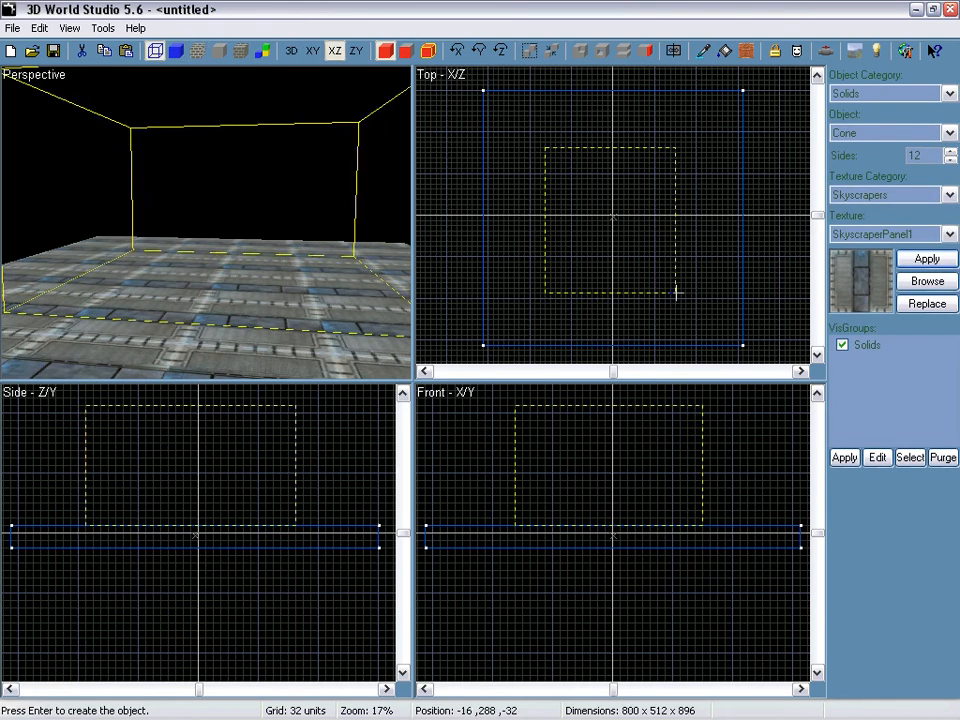
{"action": "key", "text": "Return"}
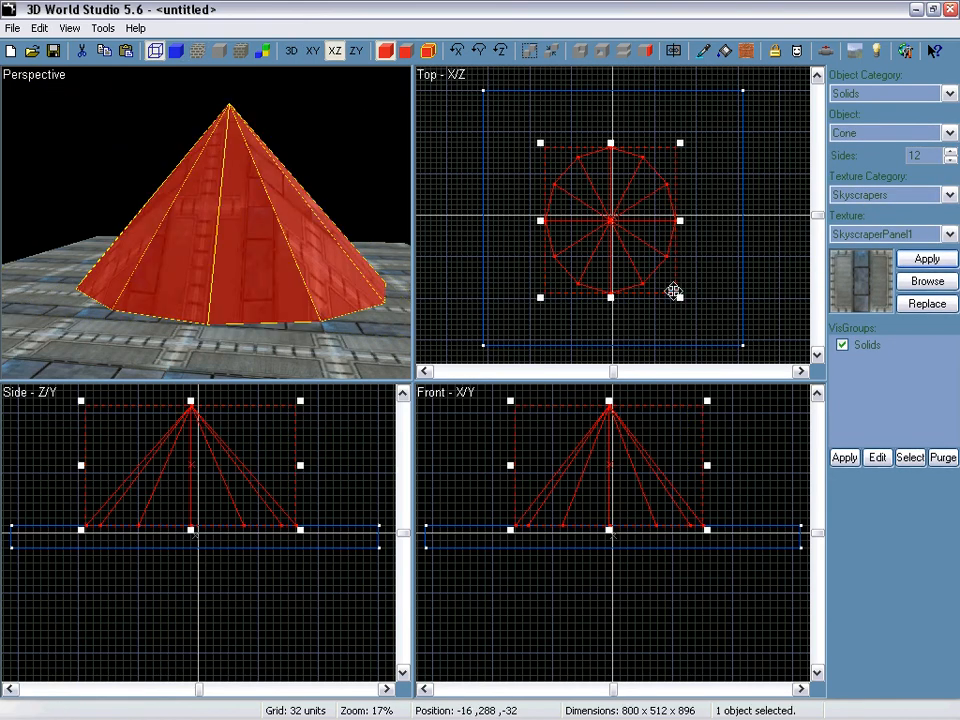
Hollow out the cone with a wall thickness of 8 and view its interior
{"action": "left_click", "coordinate": [602, 54]}
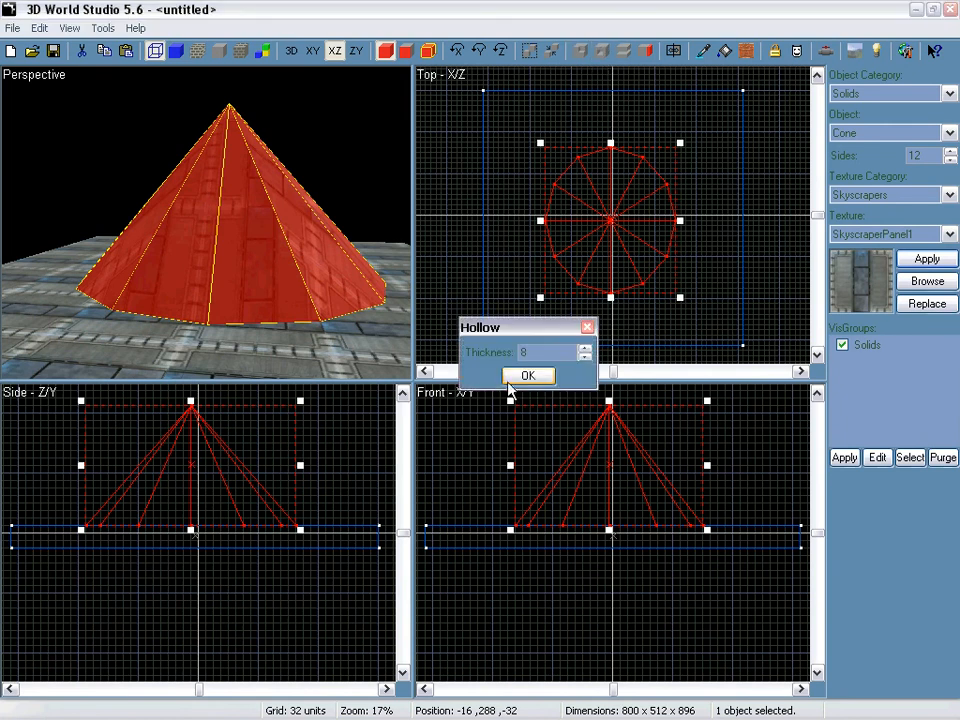
{"action": "left_click", "coordinate": [511, 379]}
{"action": "key", "text": "w"}
{"action": "right_click_drag", "start_coordinate": [287, 302], "coordinate": [200, 205]}
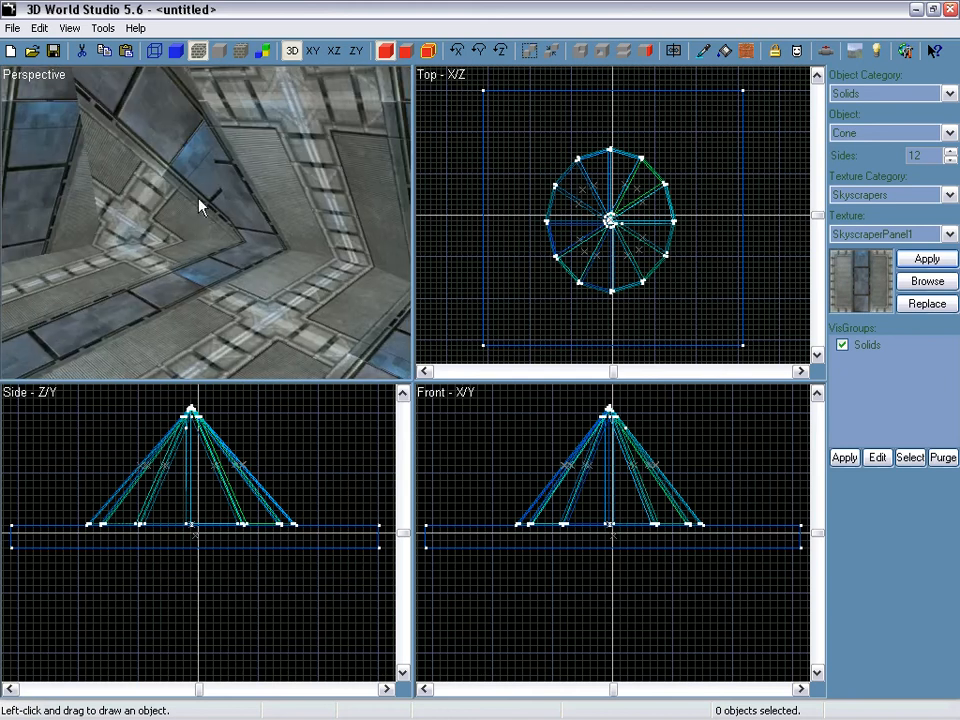
Select one inner wall face of the hollow cone, and then that wall segment as a whole object
{"action": "key", "text": "ctrl+a"}
{"action": "key", "text": "shift+f"}
{"action": "left_click", "coordinate": [157, 190]}
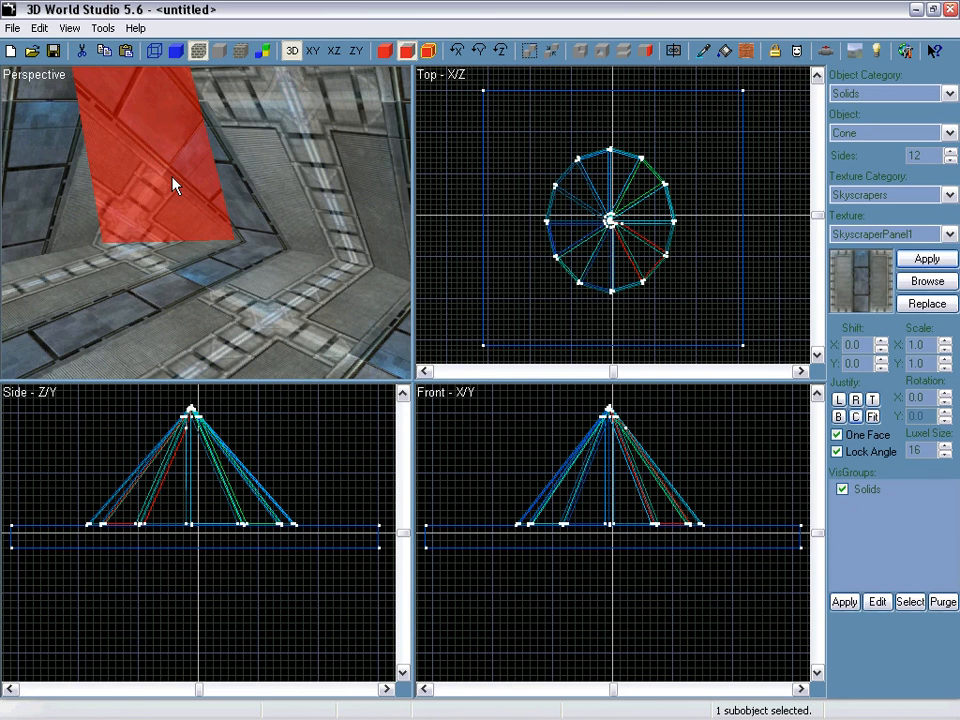
{"action": "key", "text": "shift+f"}
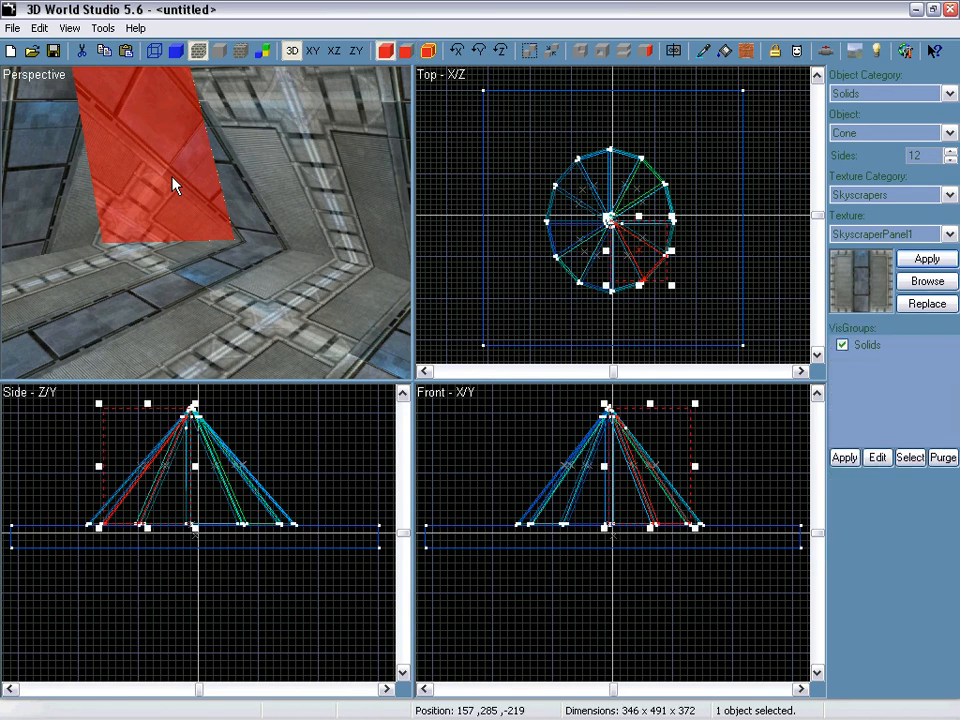
{"action": "key", "text": "Delete"}
{"action": "right_click_drag", "start_coordinate": [168, 168], "coordinate": [206, 222]}
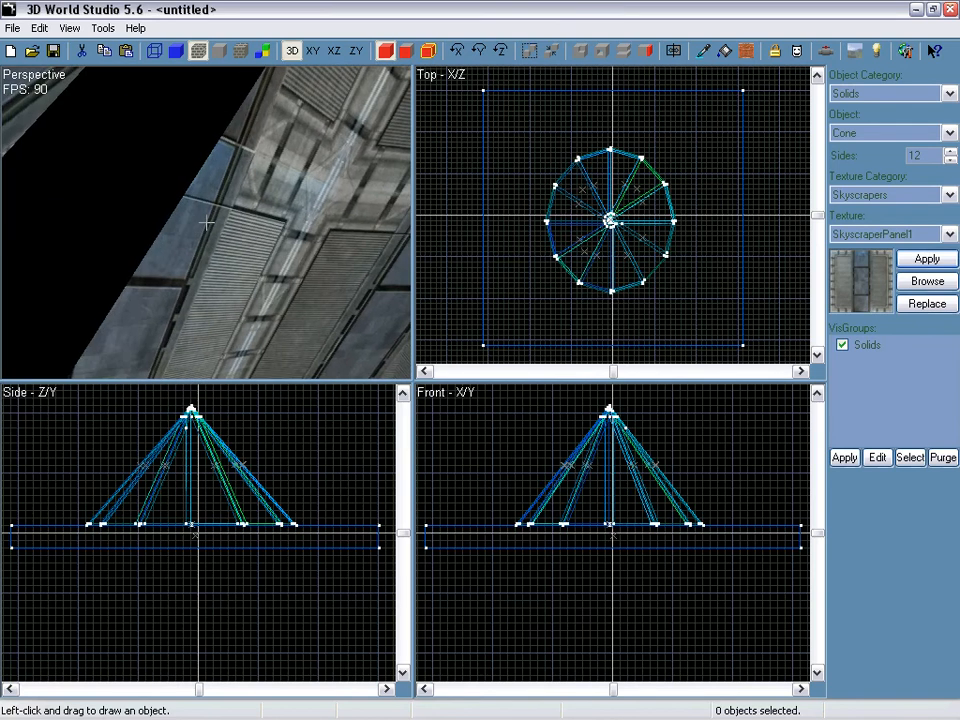
Select all parts of the hollow cone together and delete them from the floor slab
{"action": "left_click", "coordinate": [200, 217]}
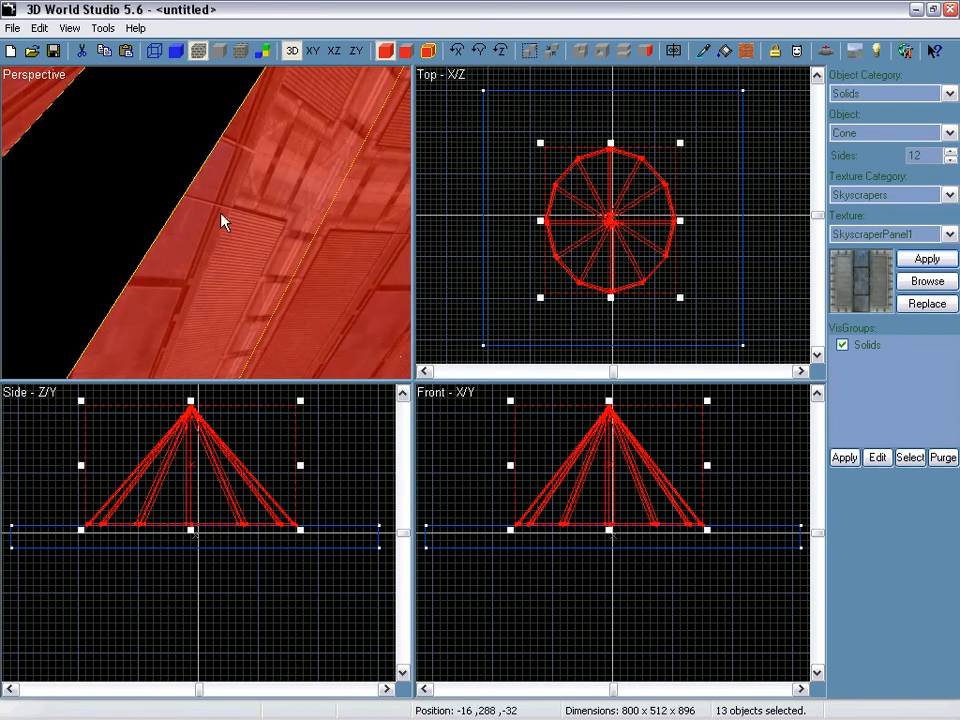
{"action": "key", "text": "space"}
{"action": "left_click", "coordinate": [180, 222]}
{"action": "left_click", "coordinate": [379, 230]}
{"action": "left_click", "coordinate": [222, 217]}
{"action": "right_click_drag", "start_coordinate": [379, 230], "coordinate": [246, 199]}
{"action": "left_click", "coordinate": [200, 218]}
{"action": "left_click", "coordinate": [240, 178]}
{"action": "key", "text": "1"}
{"action": "left_click", "coordinate": [249, 142]}
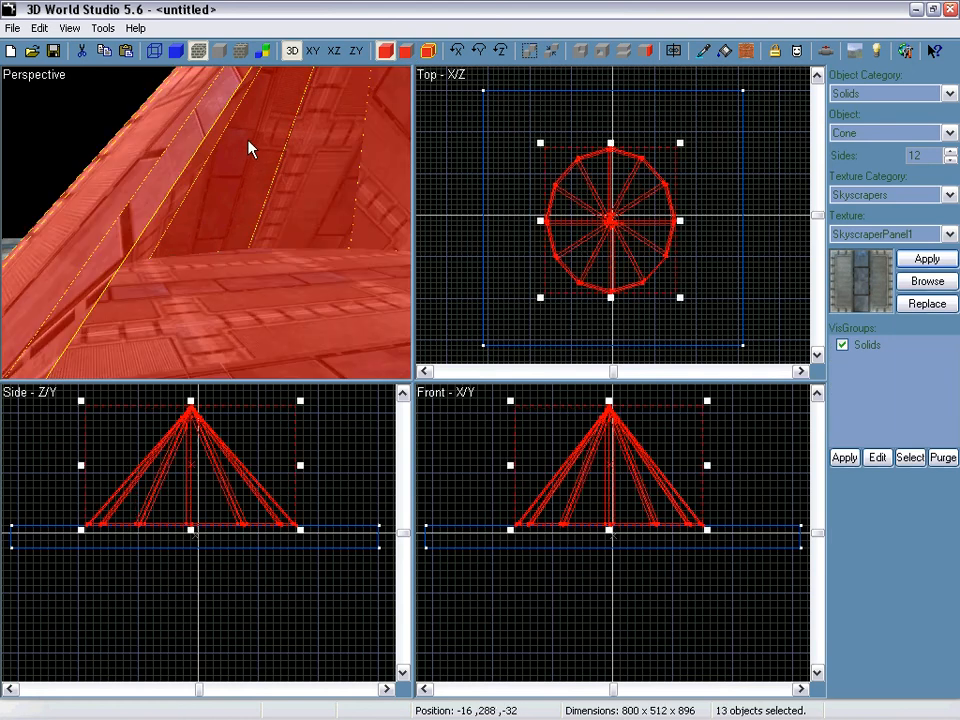
{"action": "key", "text": "Delete"}
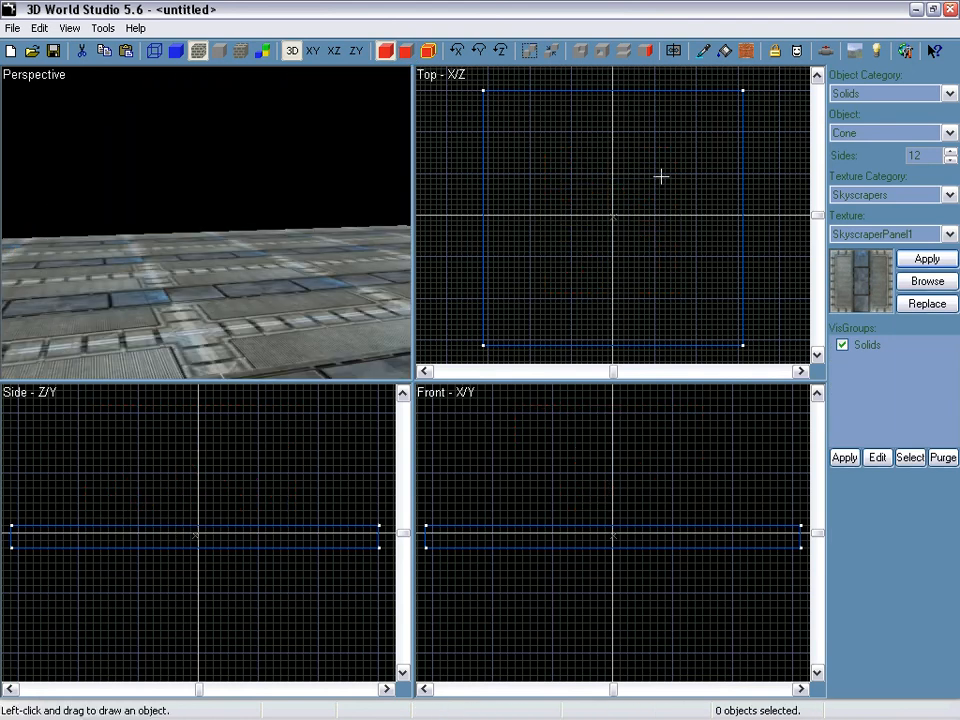
{"action": "left_click", "coordinate": [856, 136]}
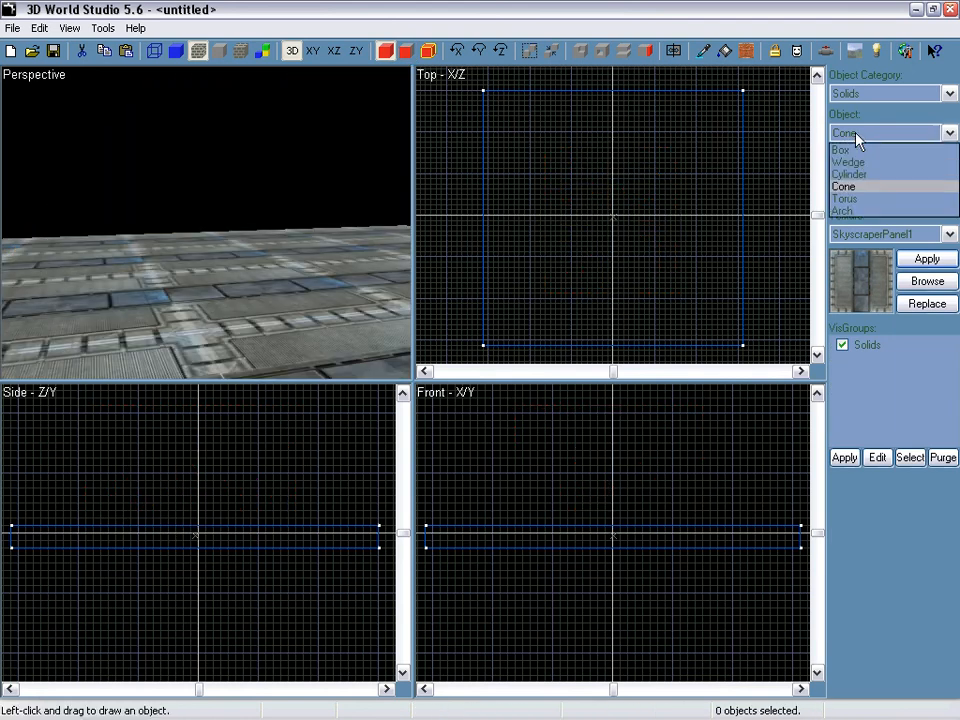
{"action": "left_click", "coordinate": [845, 211]}
{"action": "left_click_drag", "start_coordinate": [551, 143], "coordinate": [699, 272]}
{"action": "key", "text": "Return"}
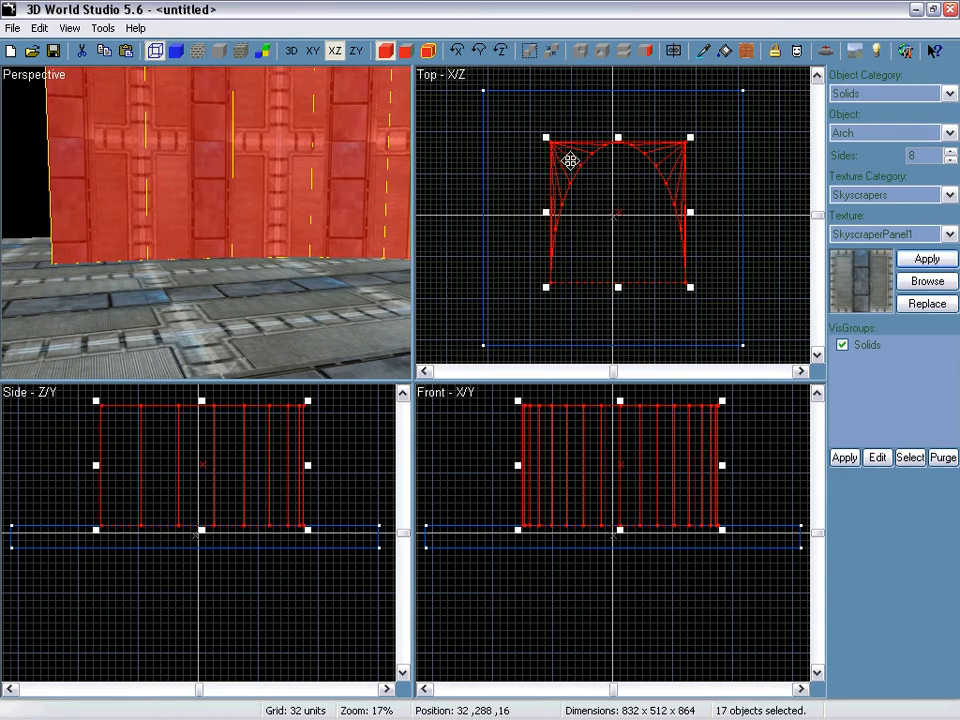
{"action": "left_click_drag", "start_coordinate": [566, 186], "coordinate": [624, 182]}
{"action": "key", "text": "Delete"}
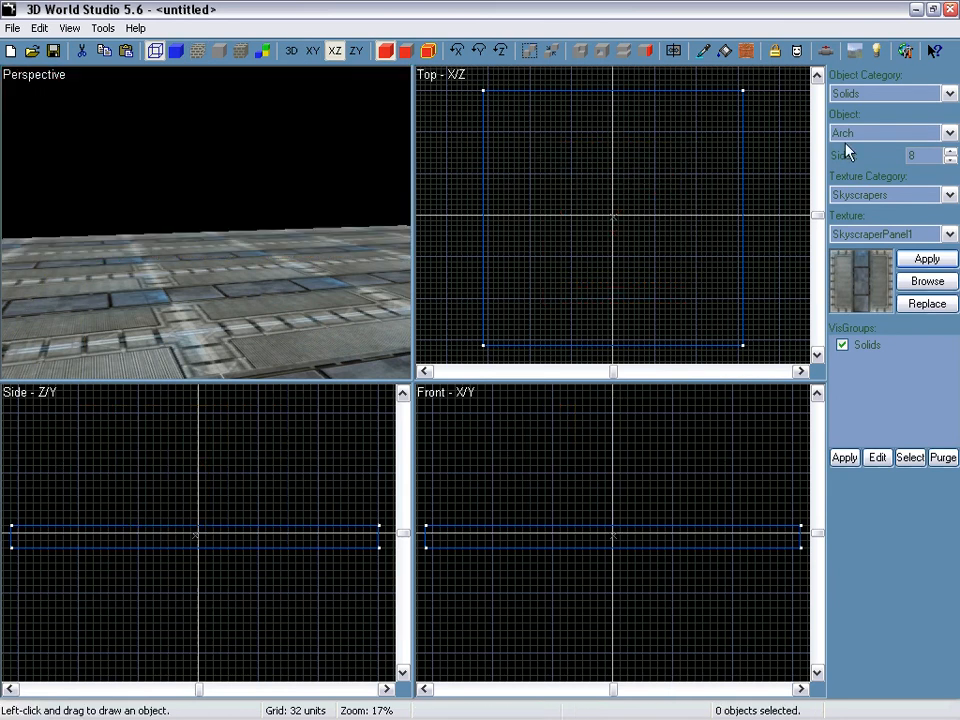
Create a 12-sided cylinder about 768 x 512 x 800 units on the middle of the floor slab
{"action": "left_click", "coordinate": [885, 133]}
{"action": "left_click", "coordinate": [845, 174]}
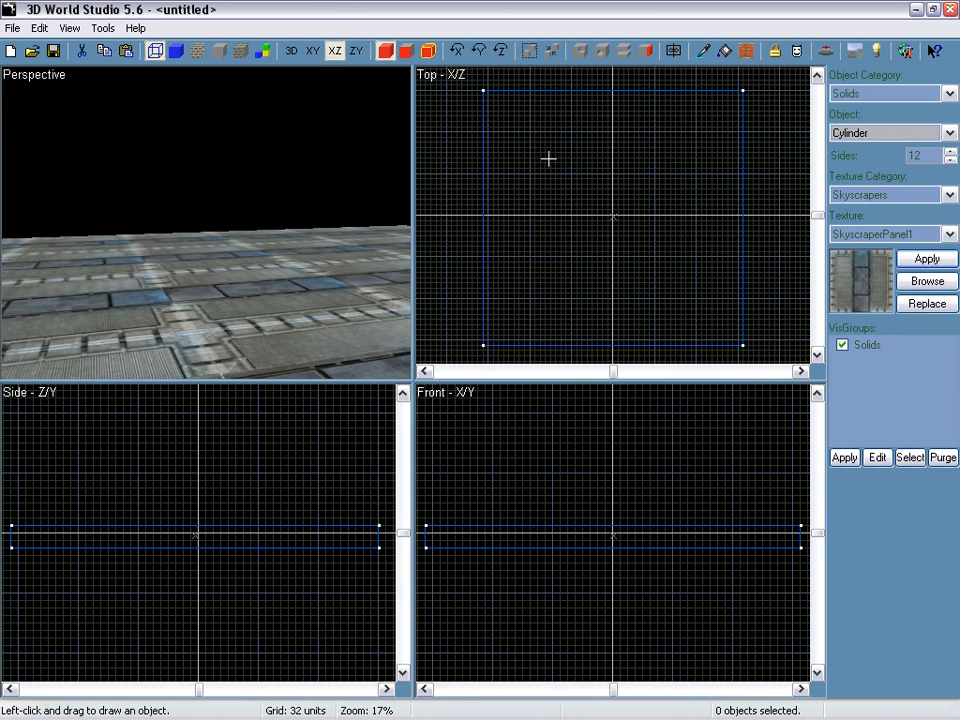
{"action": "left_click_drag", "start_coordinate": [548, 158], "coordinate": [670, 284]}
{"action": "key", "text": "Return"}
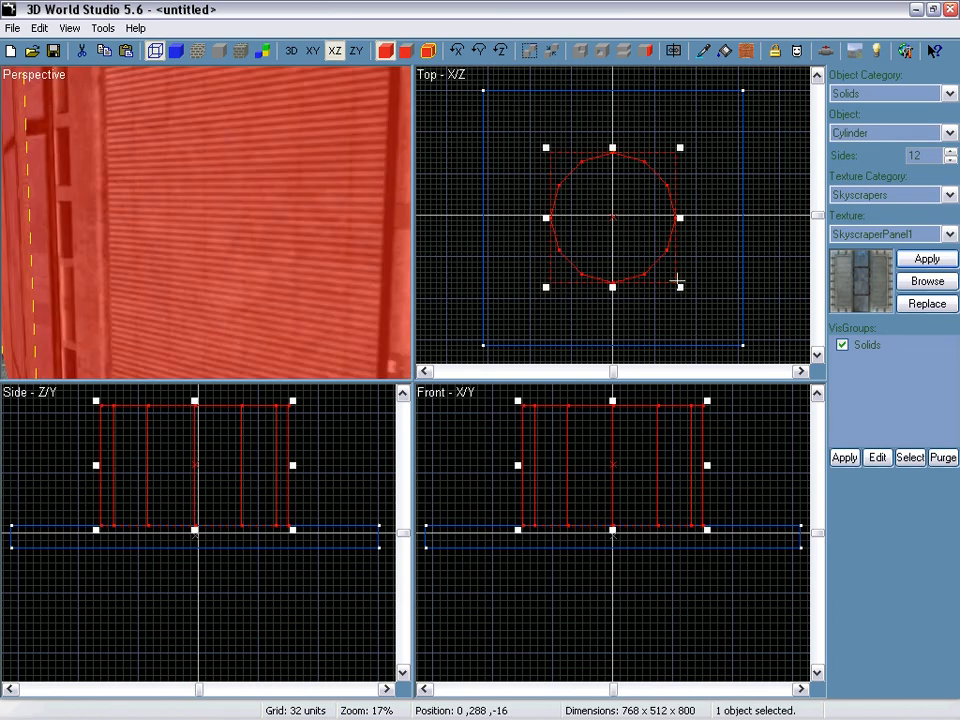
Hollow out the cylinder with a wall thickness of 32 and move the camera inside it
{"action": "left_click", "coordinate": [632, 50]}
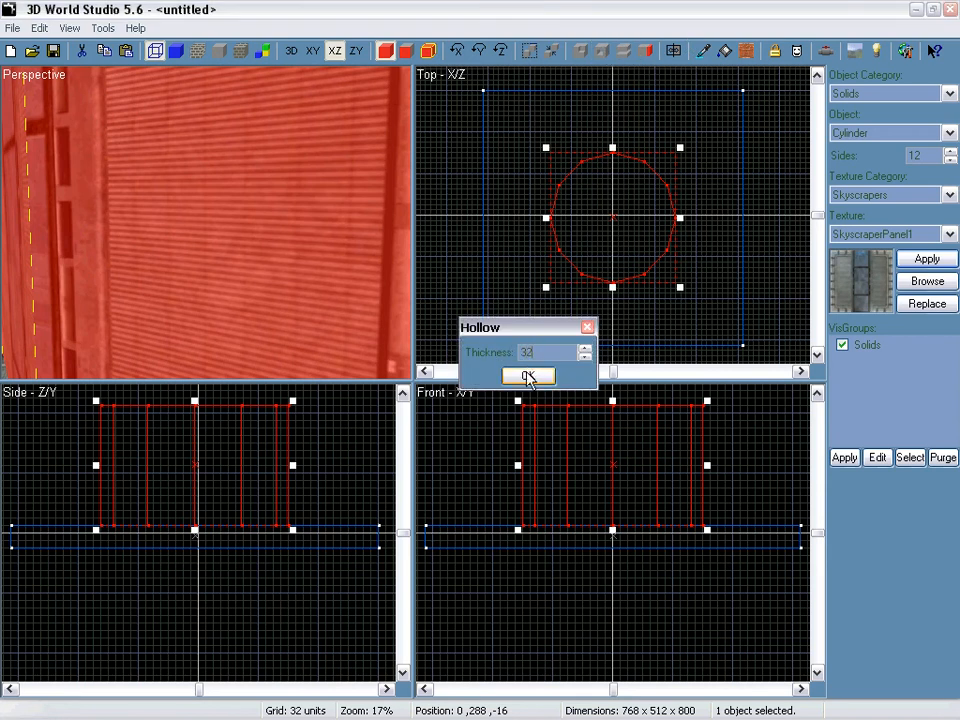
{"action": "left_click", "coordinate": [528, 376]}
{"action": "key", "text": "w"}
{"action": "right_click_drag", "start_coordinate": [206, 222], "coordinate": [206, 227]}
Change to face selection and select one inner wall face of the hollow cylinder
{"action": "left_click", "coordinate": [170, 244]}
{"action": "key", "text": "2"}
{"action": "left_click", "coordinate": [174, 219]}
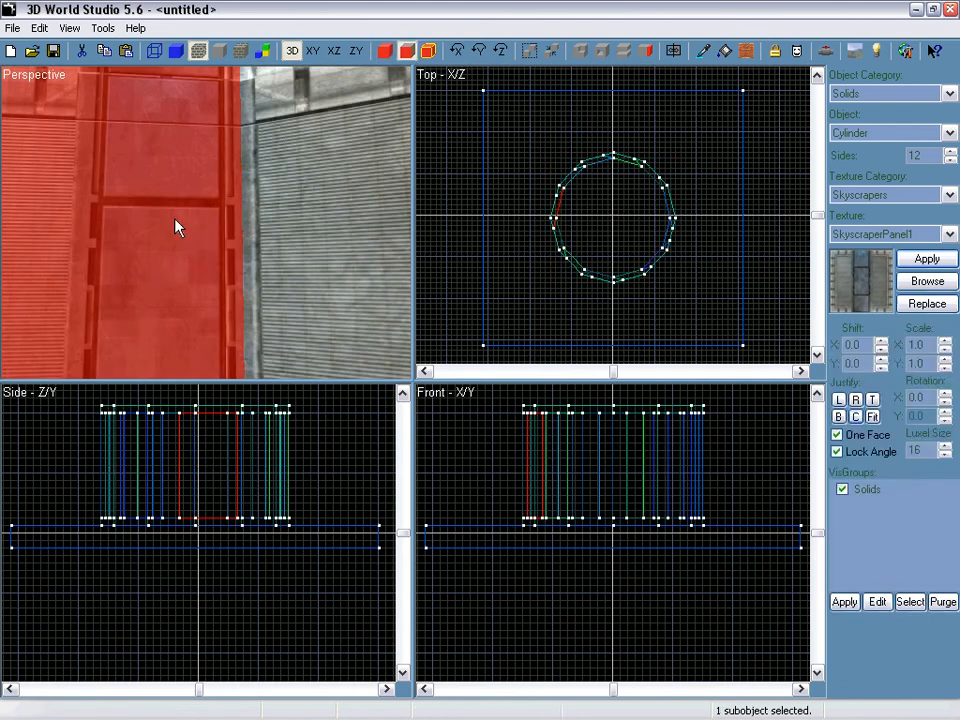
Delete the wall segment whose inner face is selected, opening a gap in the side of the hollow cylinder
{"action": "key", "text": "1"}
{"action": "key", "text": "Delete"}
{"action": "right_click_drag", "start_coordinate": [179, 220], "coordinate": [206, 222]}
{"action": "key", "text": "w"}
{"action": "key", "text": "w"}
{"action": "key", "text": "s"}
Select the wall segment beside the gap and show it in wireframe with its vertices available for editing
{"action": "left_click", "coordinate": [162, 279]}
{"action": "right_click_drag", "start_coordinate": [161, 279], "coordinate": [206, 222]}
{"action": "key", "text": "f"}
{"action": "left_click", "coordinate": [170, 158]}
{"action": "right_click_drag", "start_coordinate": [170, 158], "coordinate": [206, 222]}
{"action": "scroll", "coordinate": [215, 212], "scroll_direction": "up", "scroll_amount": 4}
{"action": "left_click", "coordinate": [158, 51]}
{"action": "right_click_drag", "start_coordinate": [205, 222], "coordinate": [206, 222]}
{"action": "key", "text": "space"}
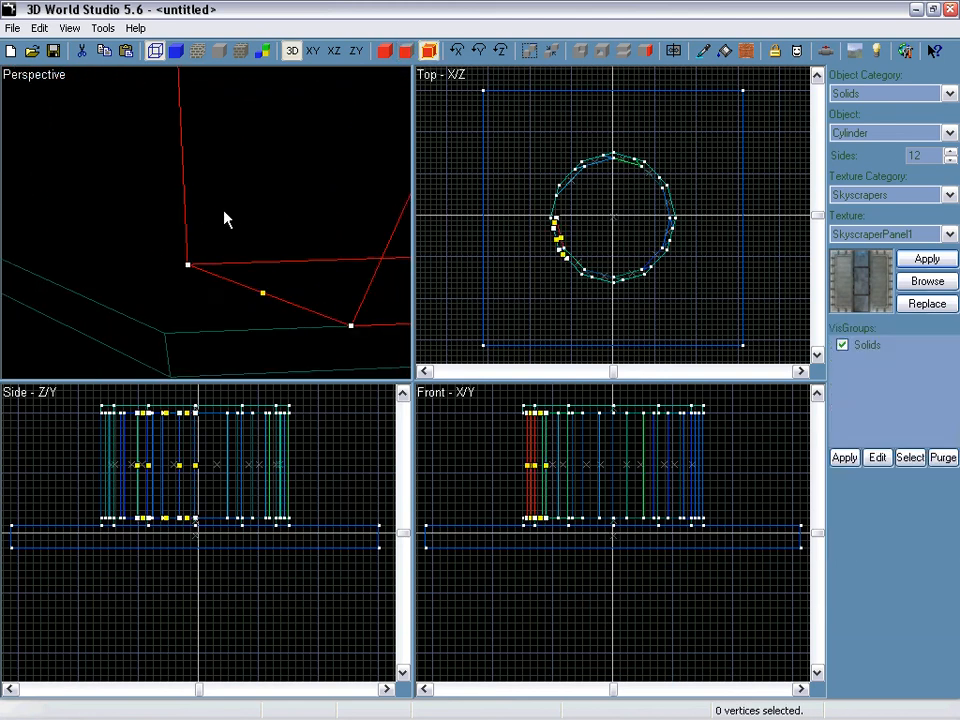
Move the inner corner vertices at the wall segment's open end on an 8-unit grid to square off that end, and restore the textured view
{"action": "scroll", "coordinate": [585, 257], "scroll_direction": "up", "scroll_amount": 8}
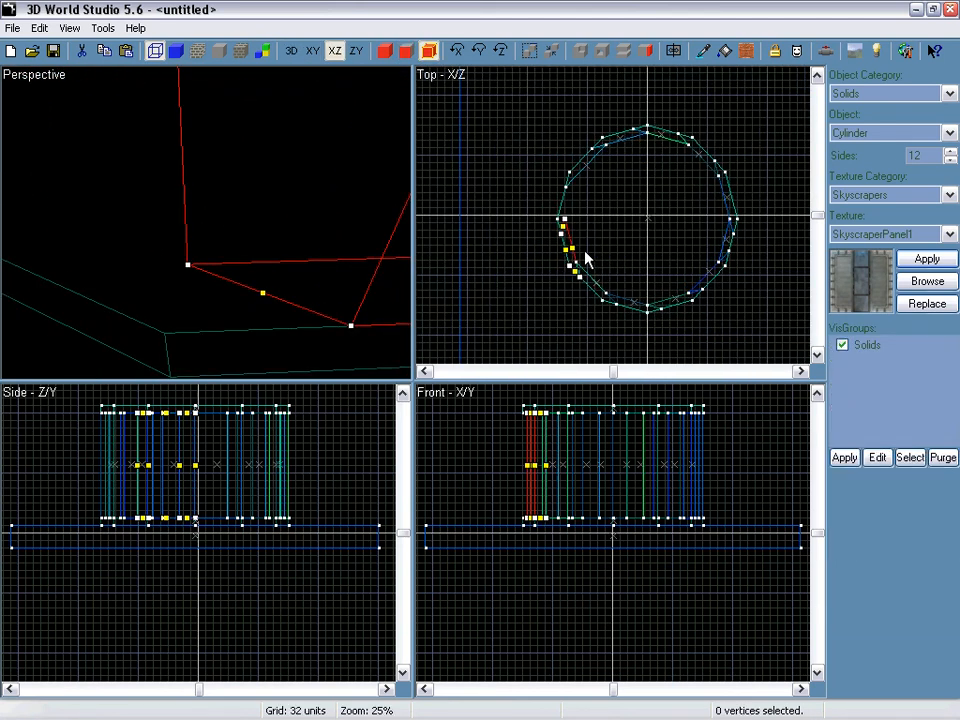
{"action": "key", "text": "Left"}
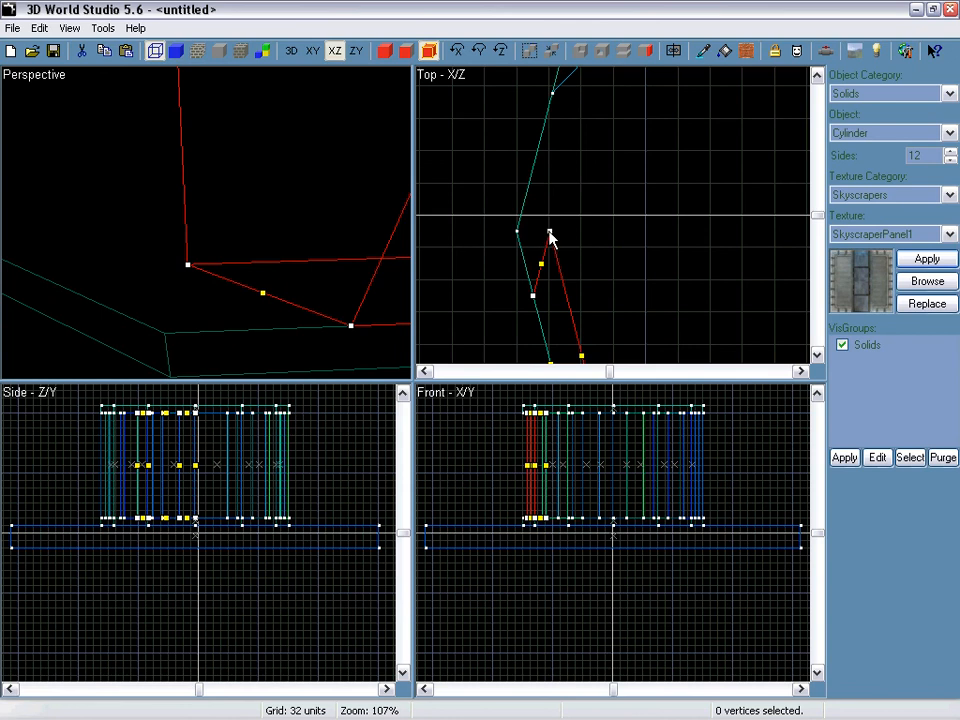
{"action": "left_click_drag", "start_coordinate": [549, 237], "coordinate": [551, 240]}
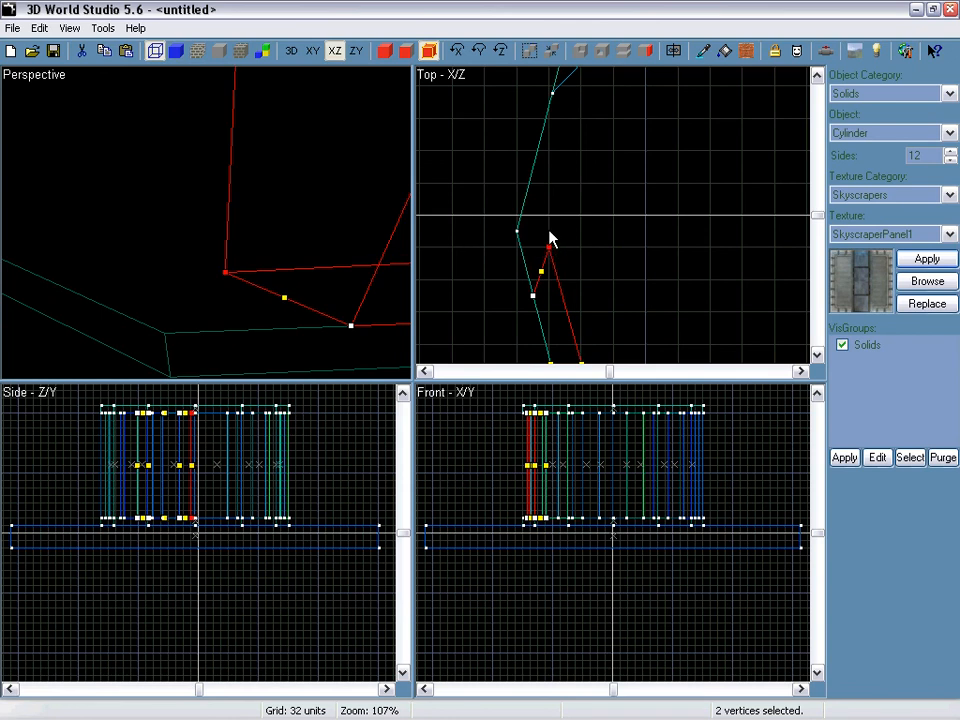
{"action": "key", "text": "bracketleft"}
{"action": "key", "text": "bracketleft"}
{"action": "left_click_drag", "start_coordinate": [549, 248], "coordinate": [563, 288]}
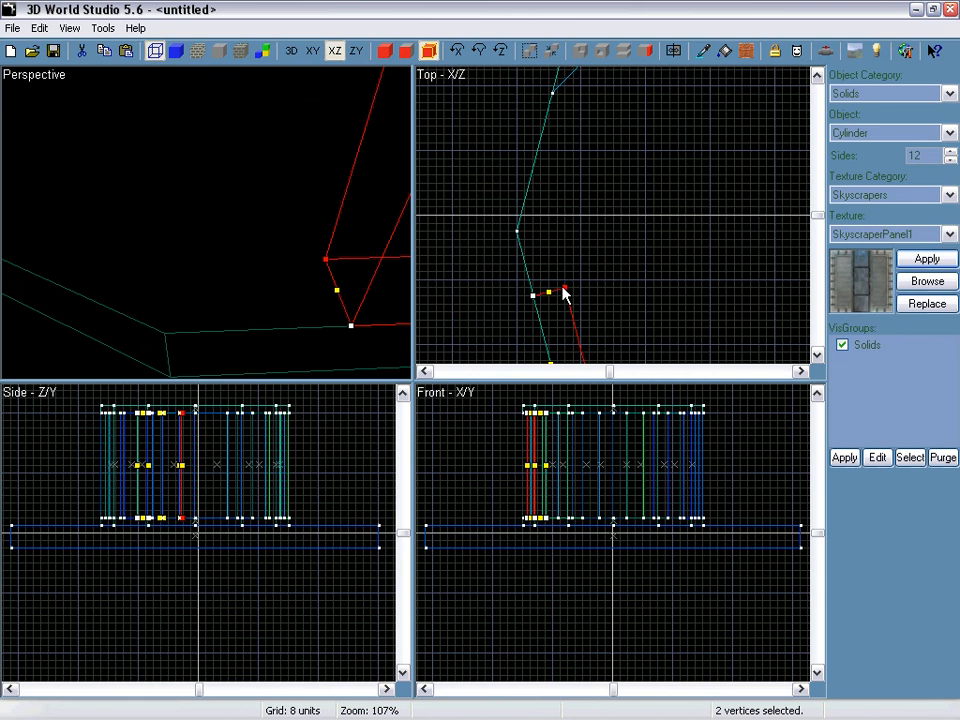
{"action": "right_click_drag", "start_coordinate": [250, 250], "coordinate": [221, 277]}
{"action": "left_click", "coordinate": [198, 52]}
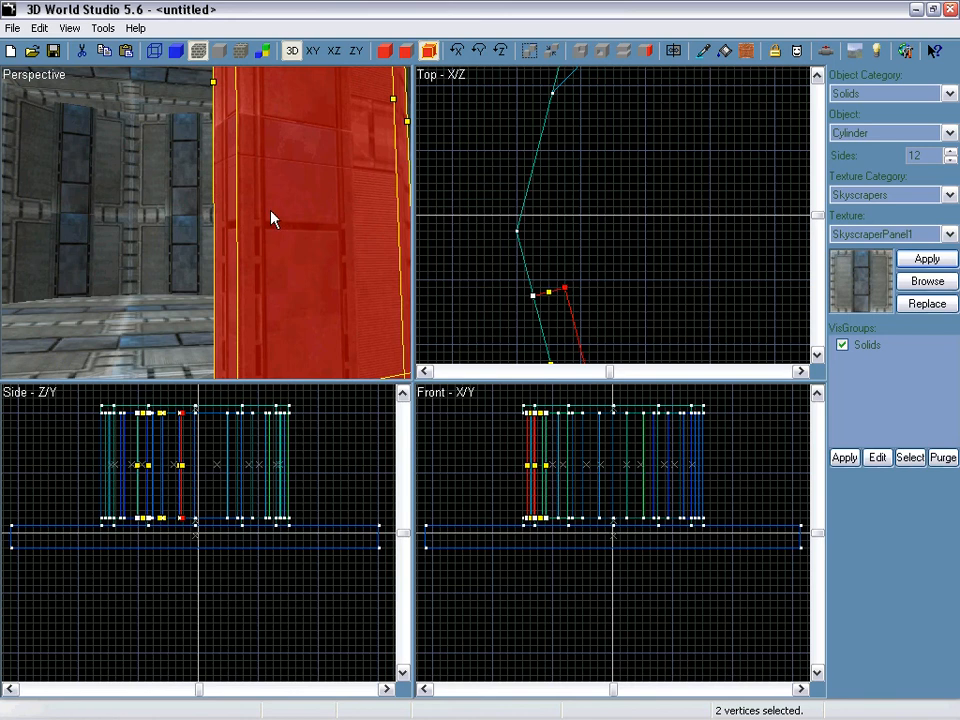
Select all parts of the hollow cylinder together and delete them from the floor slab
{"action": "left_click", "coordinate": [155, 162]}
{"action": "left_click", "coordinate": [155, 162]}
{"action": "left_click", "coordinate": [130, 122]}
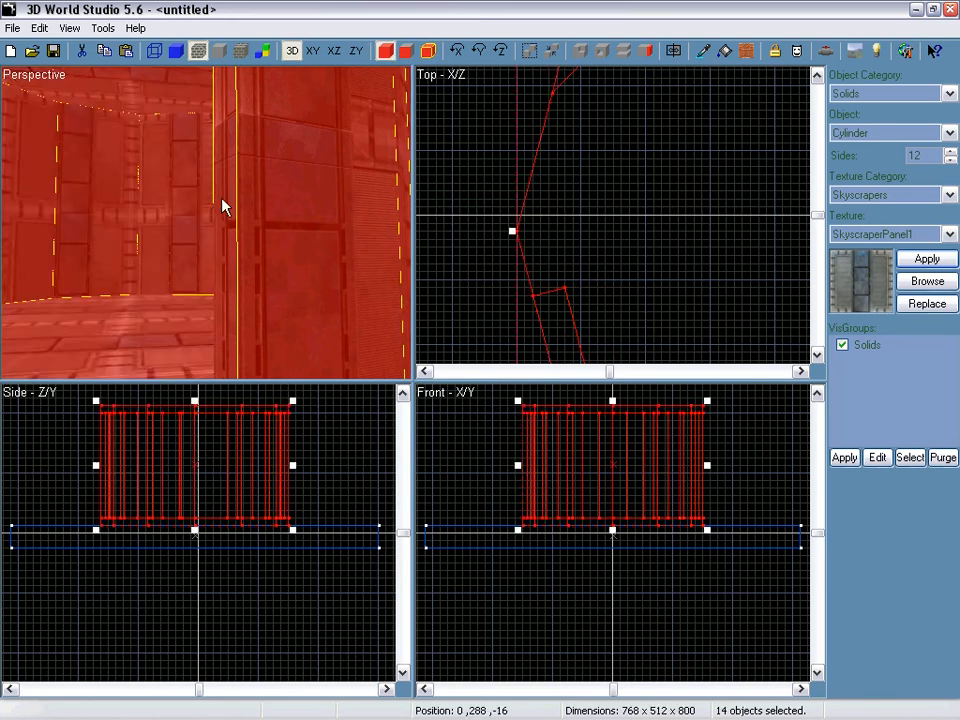
{"action": "key", "text": "Delete"}
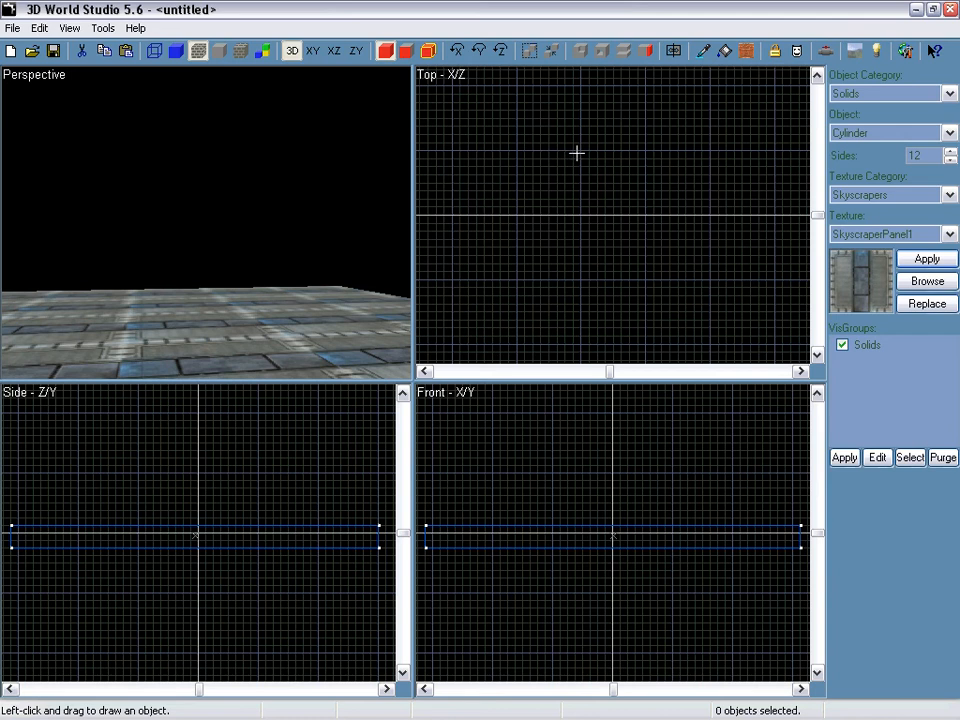
{"action": "left_click_drag", "start_coordinate": [578, 150], "coordinate": [707, 281]}
{"action": "key", "text": "Return"}
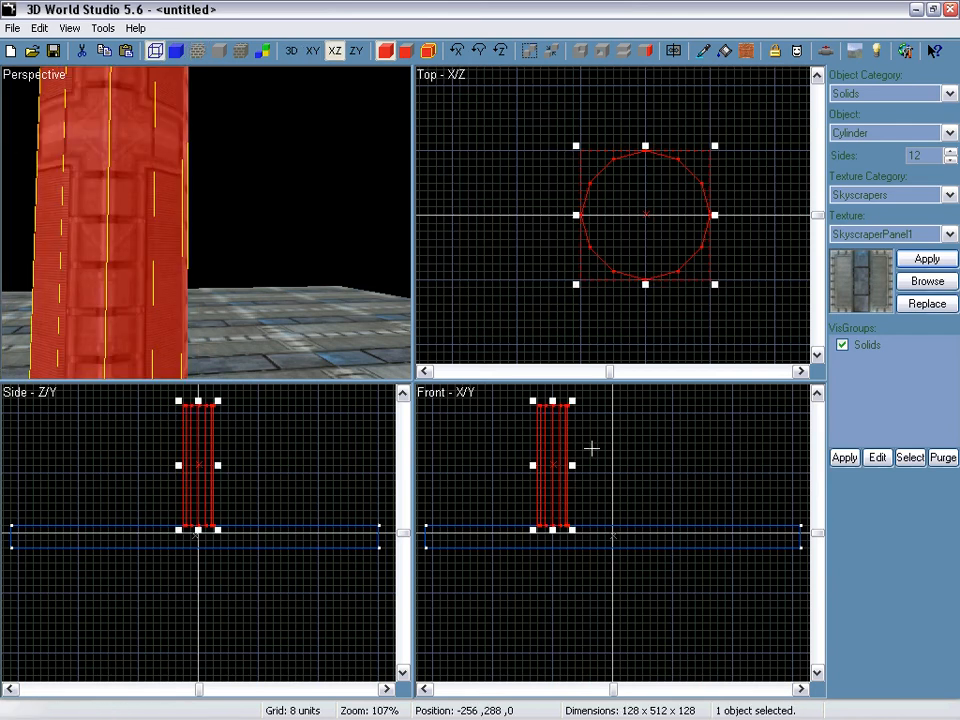
{"action": "key", "text": "Delete"}
Create a box with a 128 x 128 unit base on the floor slab and set its height to 256 units
{"action": "left_click", "coordinate": [852, 134]}
{"action": "left_click", "coordinate": [851, 152]}
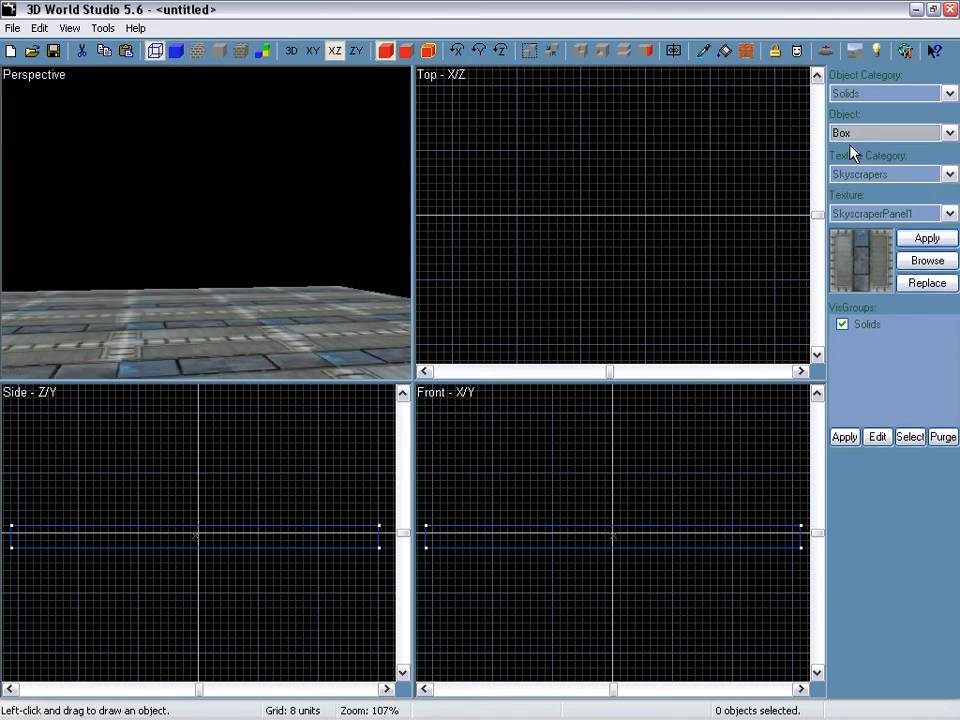
{"action": "left_click_drag", "start_coordinate": [585, 160], "coordinate": [714, 279]}
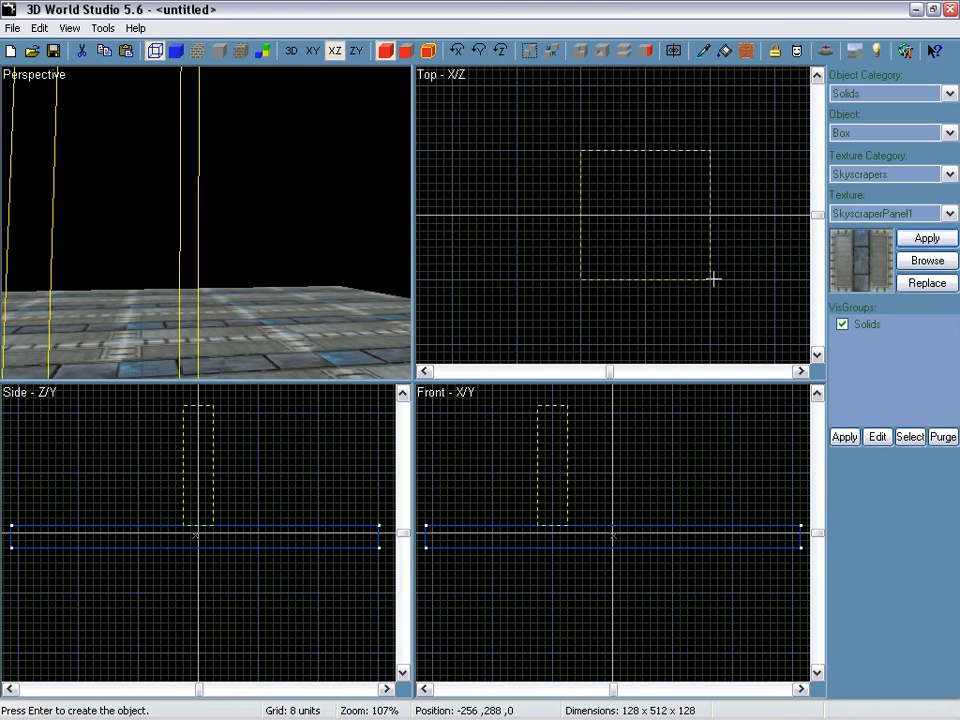
{"action": "key", "text": "Return"}
{"action": "left_click_drag", "start_coordinate": [553, 402], "coordinate": [554, 465]}
{"action": "right_click_drag", "start_coordinate": [207, 223], "coordinate": [206, 223]}
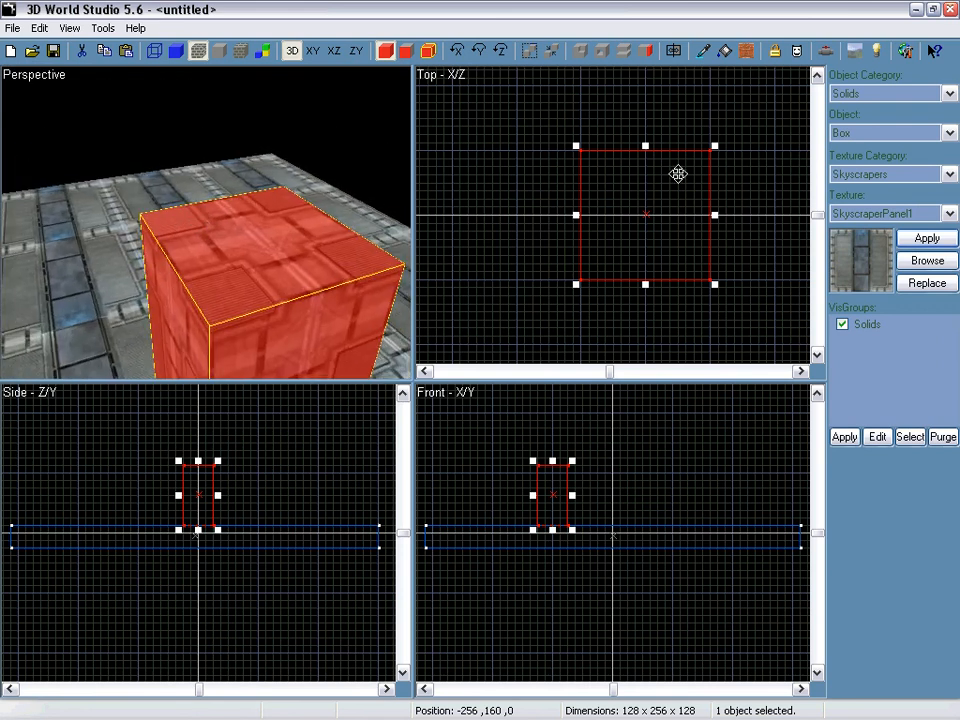
Slice the box in half with a straight cut through its middle along the X axis and delete the far half
{"action": "left_click", "coordinate": [624, 51]}
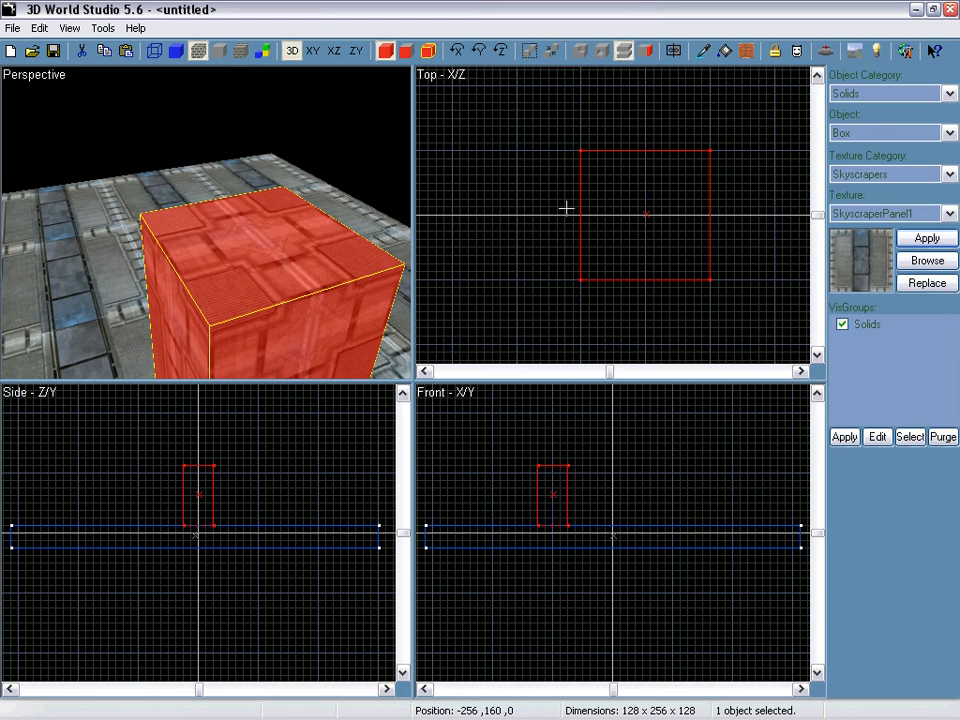
{"action": "left_click_drag", "start_coordinate": [564, 213], "coordinate": [692, 214]}
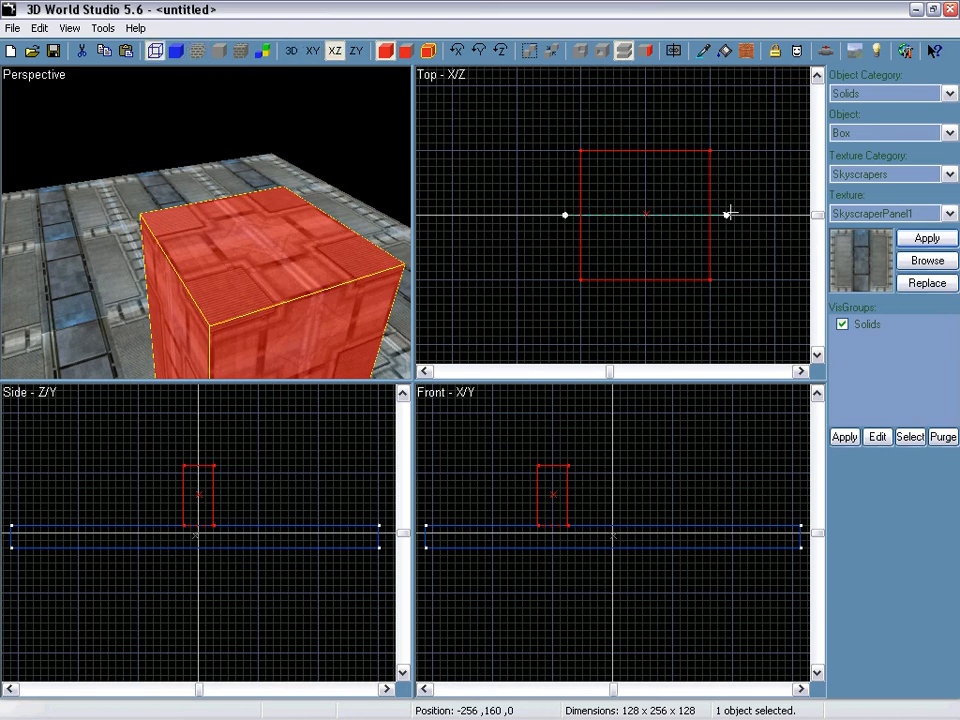
{"action": "key", "text": "Return"}
{"action": "left_click", "coordinate": [257, 285]}
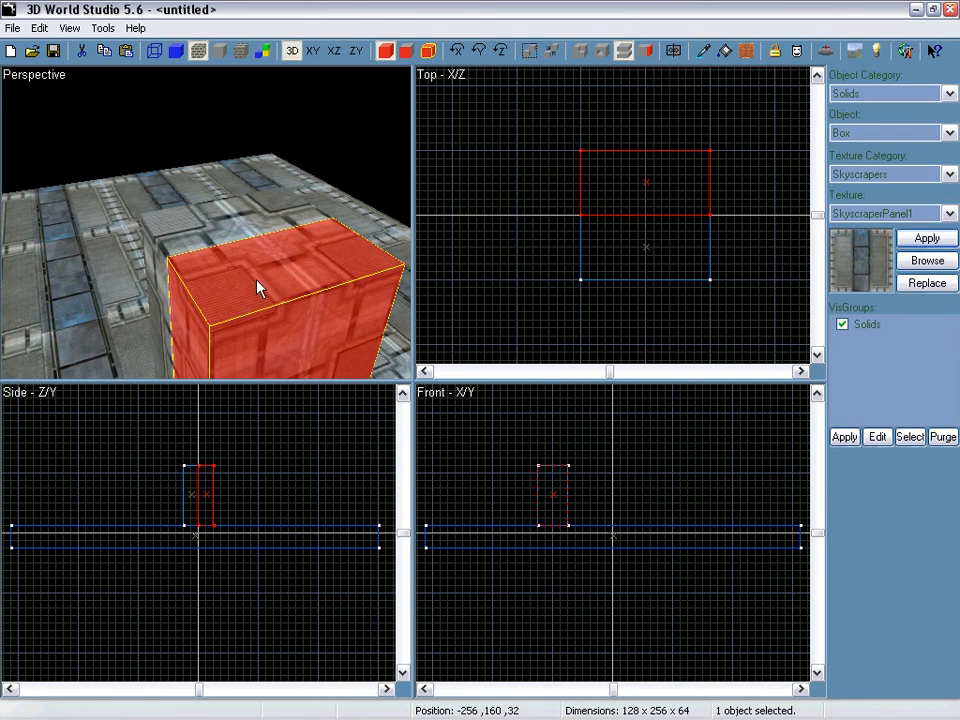
{"action": "left_click", "coordinate": [274, 306]}
{"action": "left_click", "coordinate": [240, 240]}
{"action": "key", "text": "Delete"}
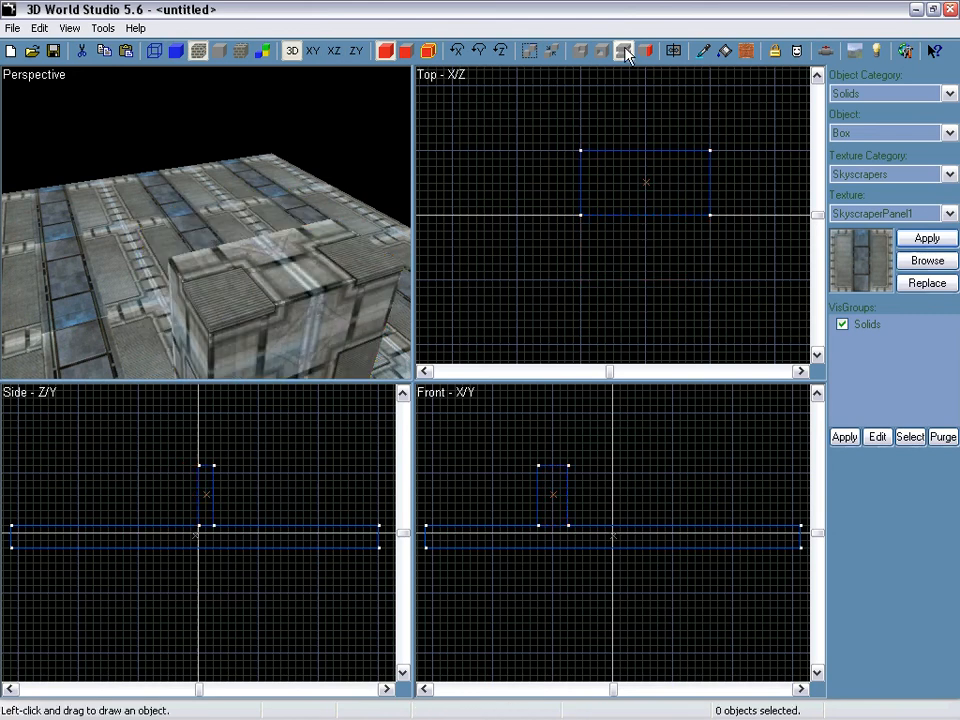
Slice the remaining half of the box with a diagonal cut across its top view outline
{"action": "left_click", "coordinate": [318, 270]}
{"action": "scroll", "coordinate": [680, 225], "scroll_direction": "up", "scroll_amount": 2}
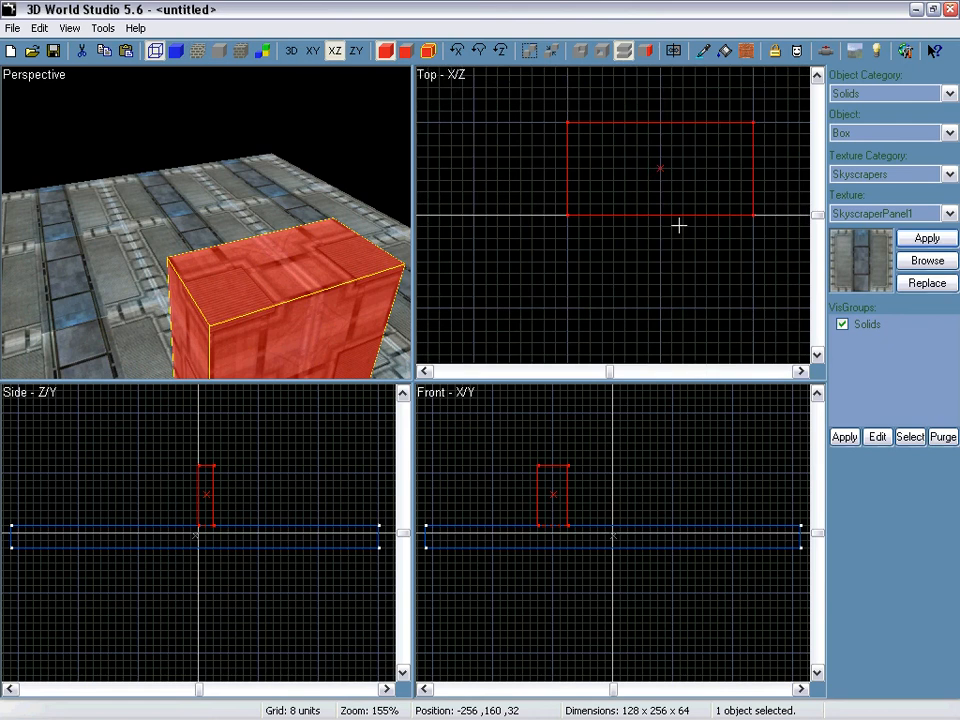
{"action": "key", "text": "Right"}
{"action": "key", "text": "Right"}
{"action": "key", "text": "Right"}
{"action": "key", "text": "Right"}
{"action": "scroll", "coordinate": [613, 205], "scroll_direction": "down", "scroll_amount": 1}
{"action": "middle_click_drag", "start_coordinate": [613, 205], "coordinate": [613, 218]}
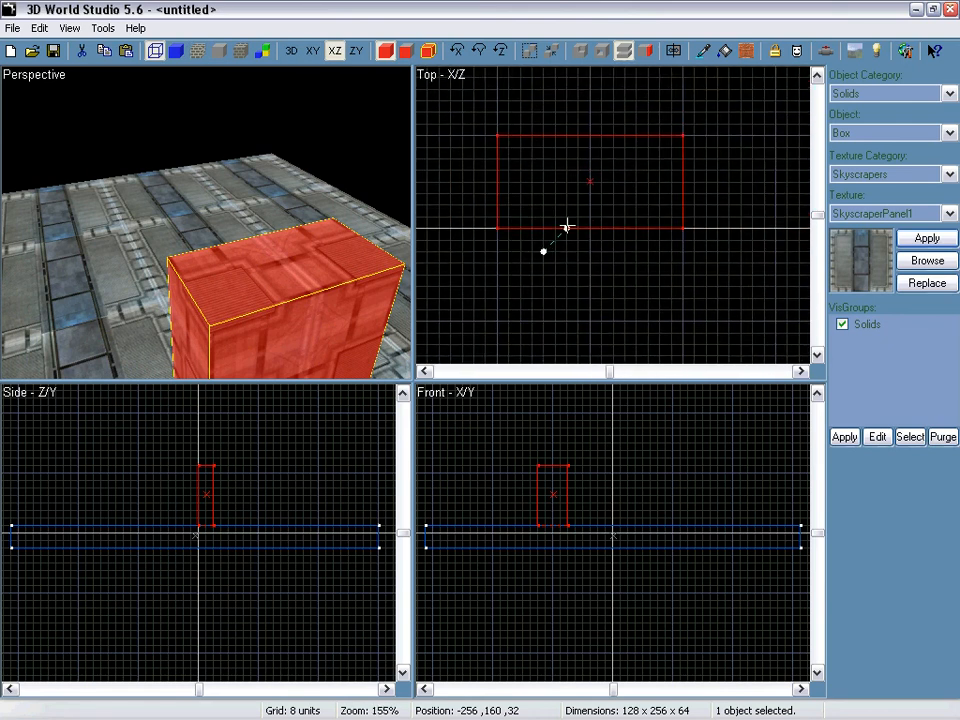
{"action": "left_click_drag", "start_coordinate": [567, 227], "coordinate": [638, 101]}
{"action": "key", "text": "Return"}
{"action": "left_click", "coordinate": [332, 268]}
{"action": "left_click", "coordinate": [221, 296]}
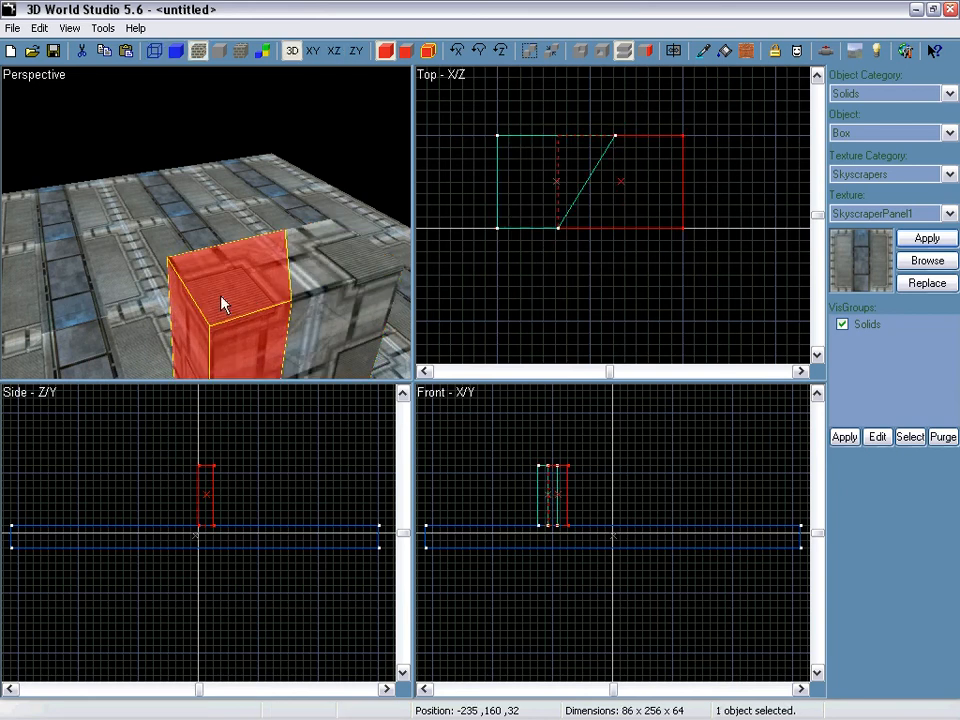
Delete both diagonally cut pieces of the box from the floor slab
{"action": "left_click", "coordinate": [326, 276]}
{"action": "left_click", "coordinate": [221, 296]}
{"action": "key", "text": "Delete"}
{"action": "left_click", "coordinate": [322, 272]}
{"action": "key", "text": "Delete"}
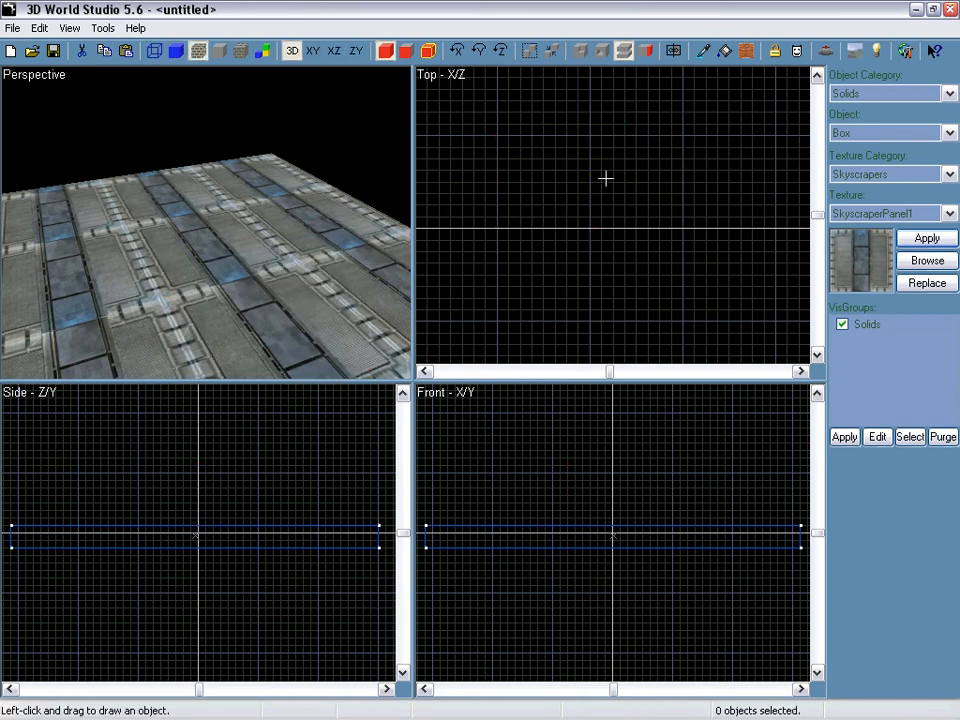
Slice the floor slab with a diagonal cut while no object is selected
{"action": "key", "text": "ctrl+z"}
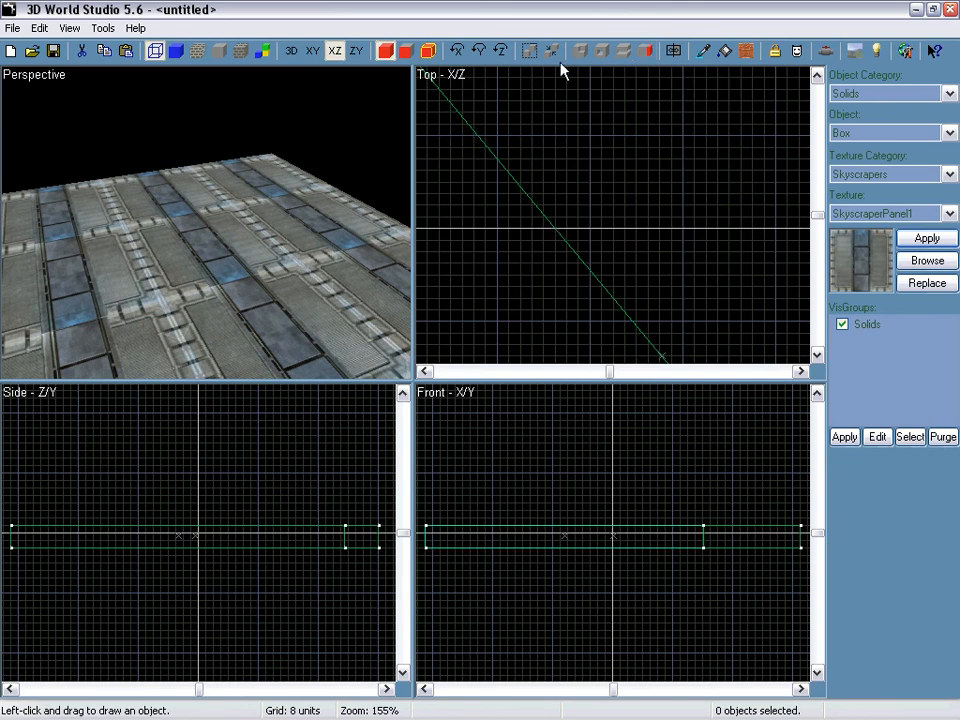
{"action": "scroll", "coordinate": [645, 214], "scroll_direction": "down", "scroll_amount": 5}
{"action": "scroll", "coordinate": [580, 216], "scroll_direction": "up", "scroll_amount": 1}
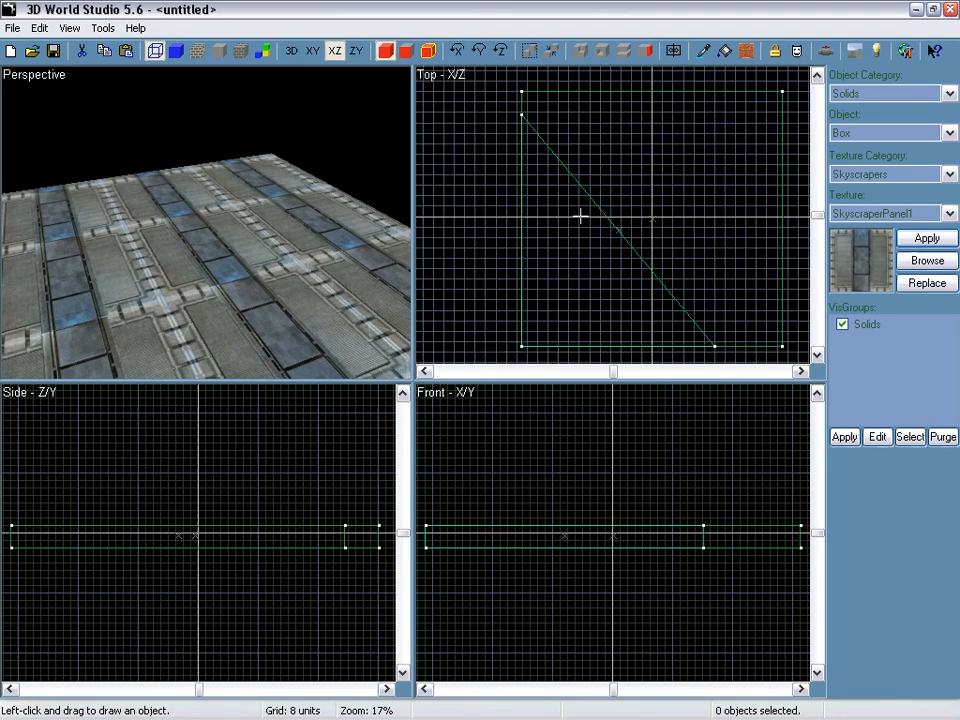
Select the pieces of the floor slab in turn to examine where the diagonal cut divides it
{"action": "right_click_drag", "start_coordinate": [203, 198], "coordinate": [206, 222]}
{"action": "left_click", "coordinate": [101, 158]}
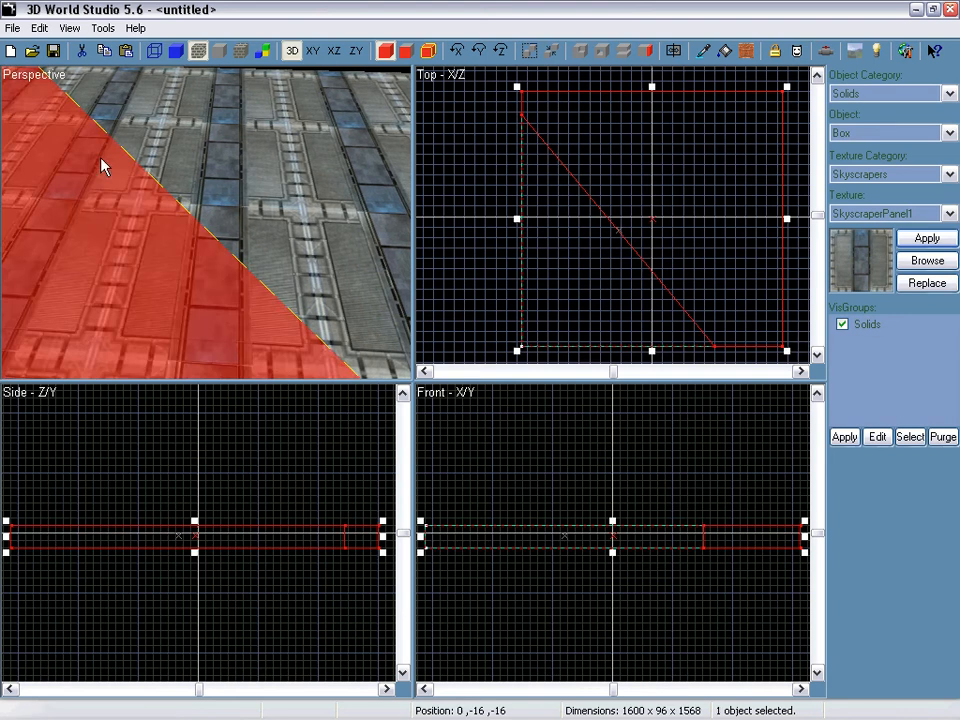
{"action": "right_click_drag", "start_coordinate": [101, 158], "coordinate": [206, 222]}
{"action": "left_click", "coordinate": [364, 167]}
{"action": "right_click_drag", "start_coordinate": [364, 167], "coordinate": [215, 202]}
{"action": "left_click", "coordinate": [215, 202]}
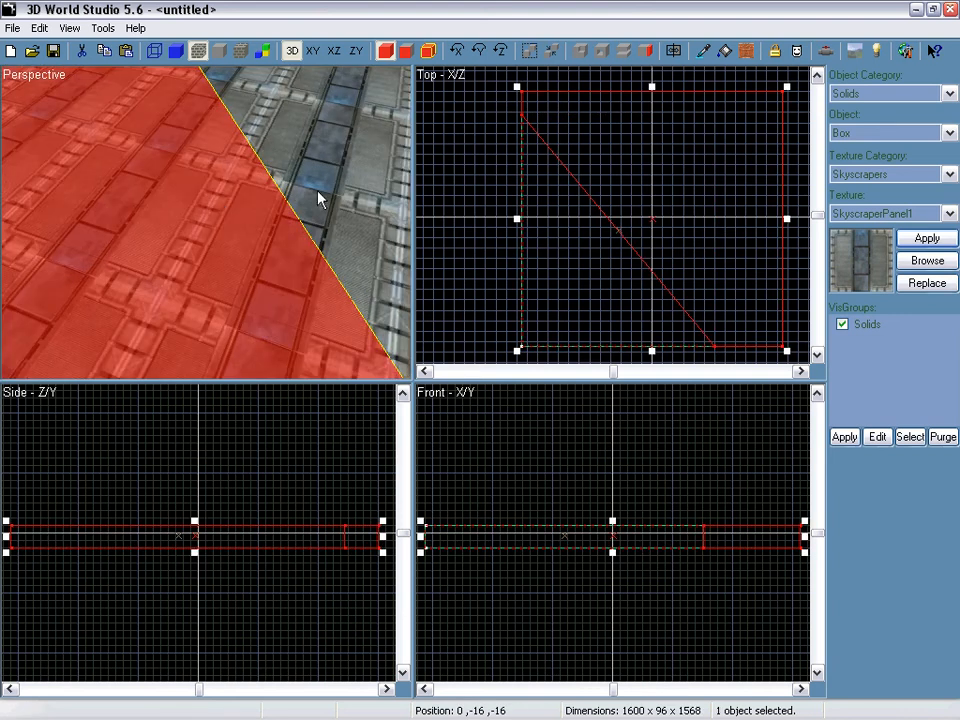
{"action": "right_click_drag", "start_coordinate": [318, 191], "coordinate": [207, 222]}
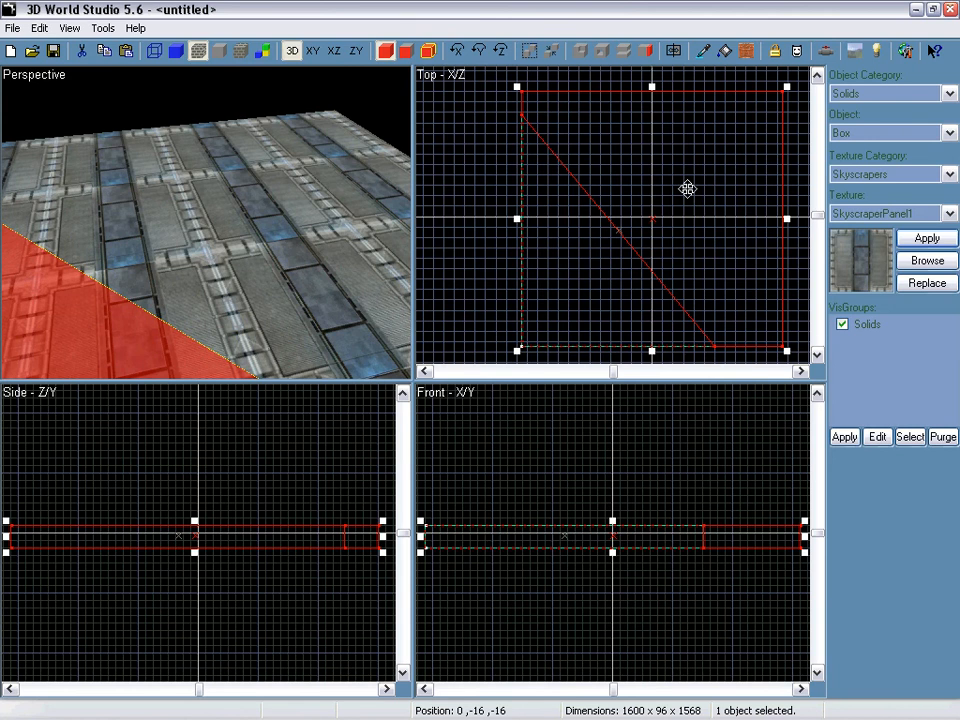
Create two overlapping boxes across the floor slab, the second about 664 x 96 x 992 units
{"action": "scroll", "coordinate": [686, 189], "scroll_direction": "down", "scroll_amount": 3}
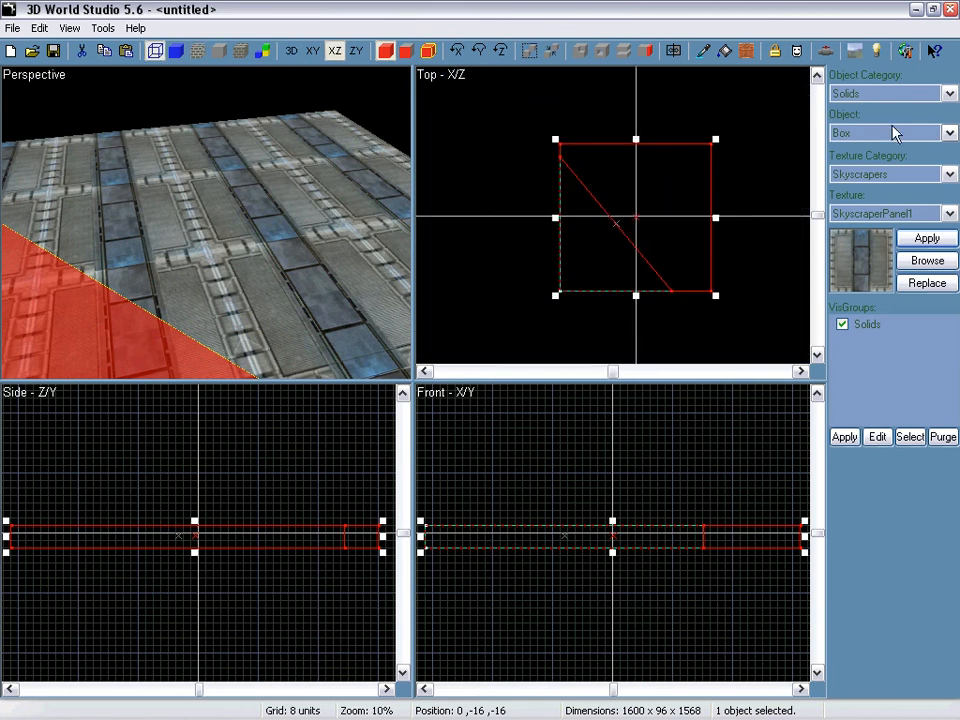
{"action": "left_click", "coordinate": [879, 93]}
{"action": "left_click", "coordinate": [866, 111]}
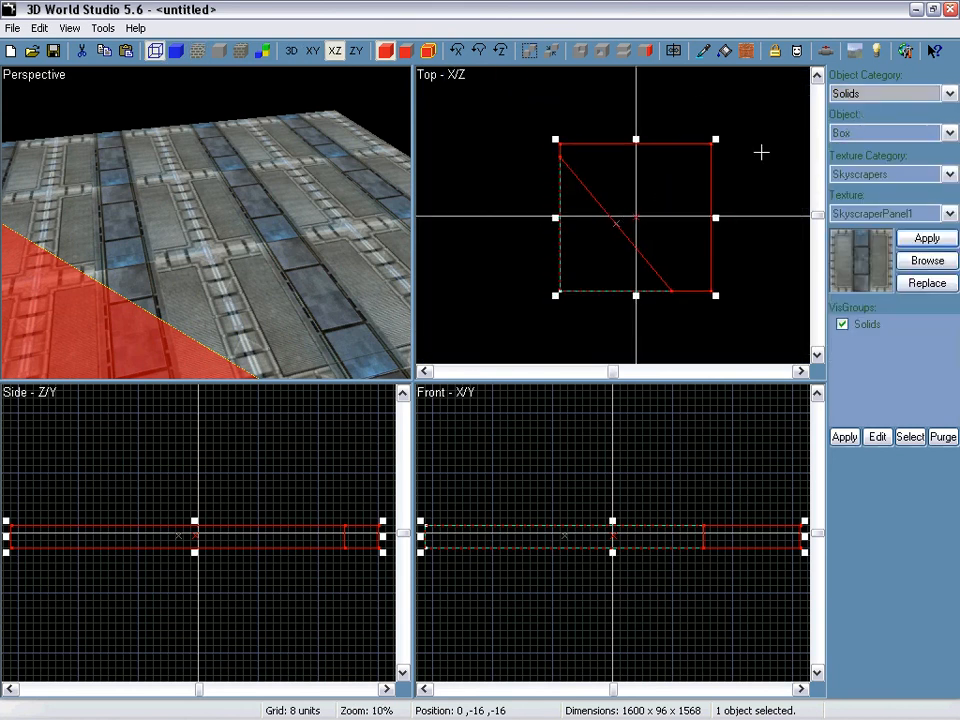
{"action": "left_click_drag", "start_coordinate": [523, 186], "coordinate": [663, 271]}
{"action": "key", "text": "Return"}
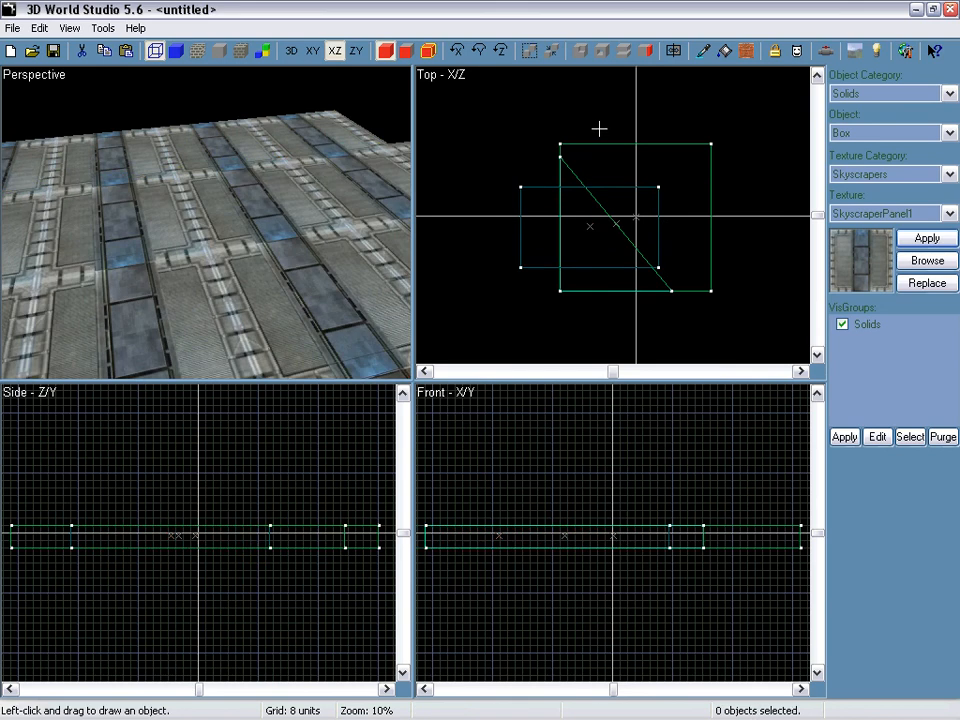
{"action": "left_click_drag", "start_coordinate": [598, 129], "coordinate": [661, 221]}
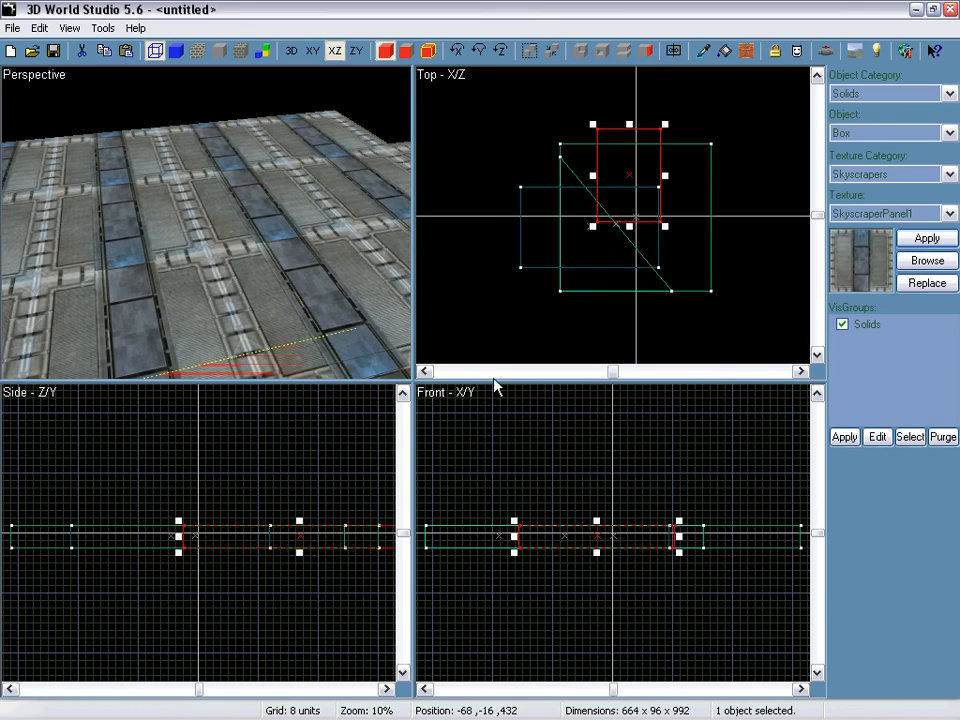
Select both new boxes together and stretch them upward well above the floor slab
{"action": "left_click", "coordinate": [580, 227], "text": "ctrl"}
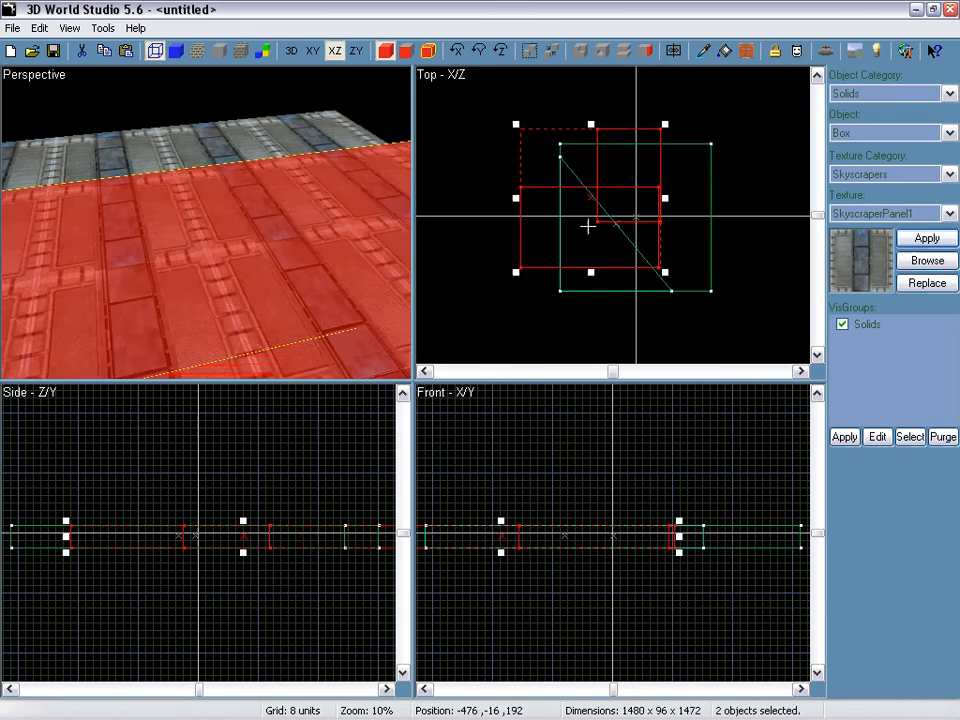
{"action": "left_click_drag", "start_coordinate": [501, 521], "coordinate": [503, 443]}
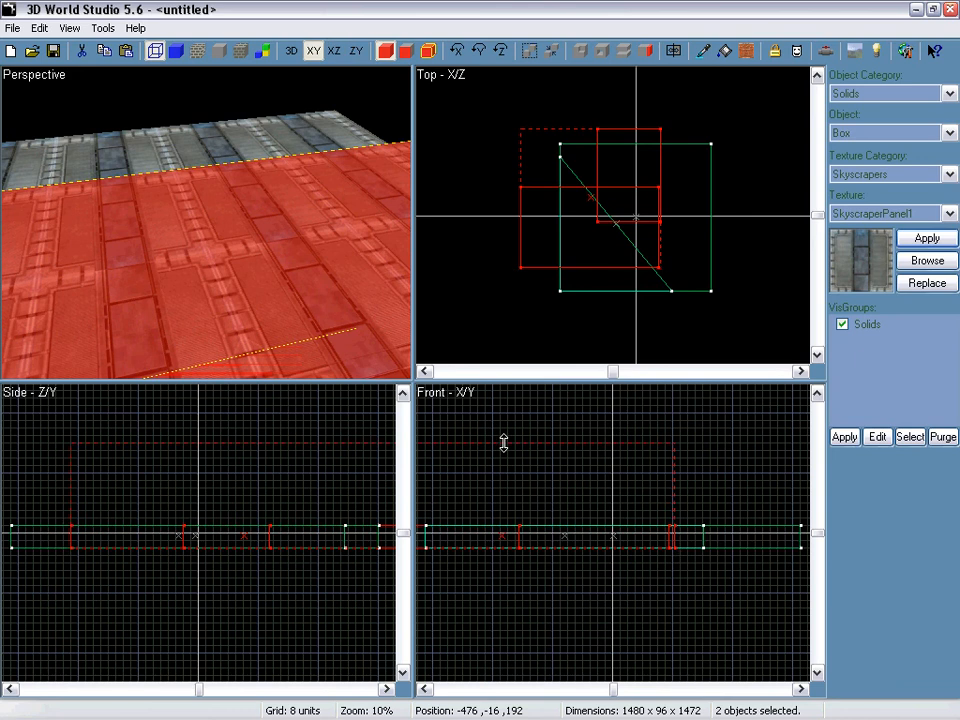
{"action": "left_click", "coordinate": [498, 131]}
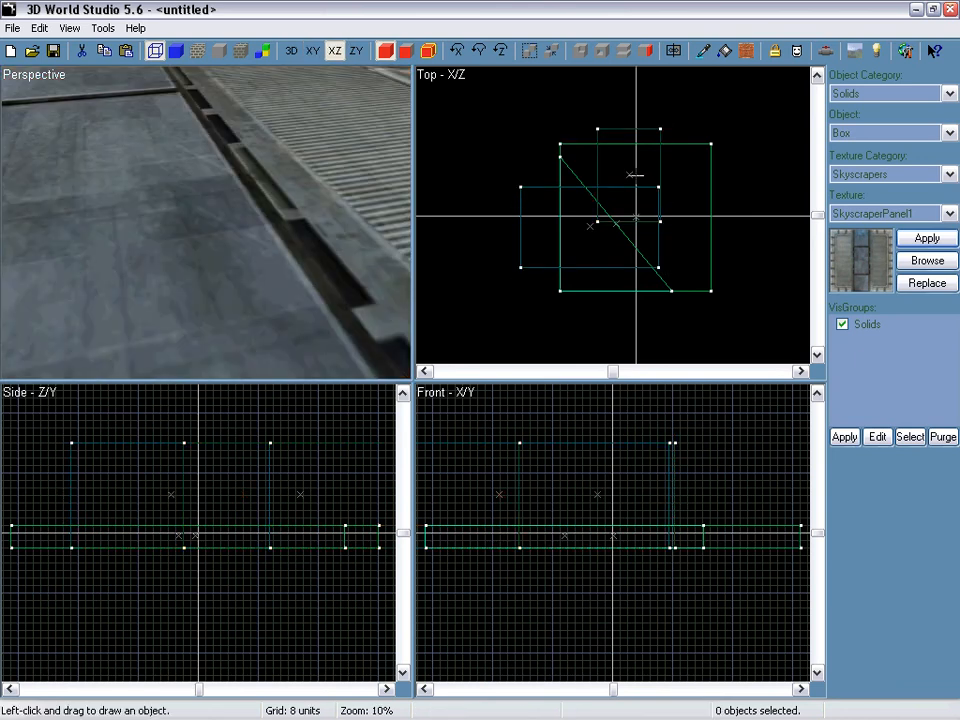
{"action": "right_click_drag", "start_coordinate": [207, 223], "coordinate": [205, 222]}
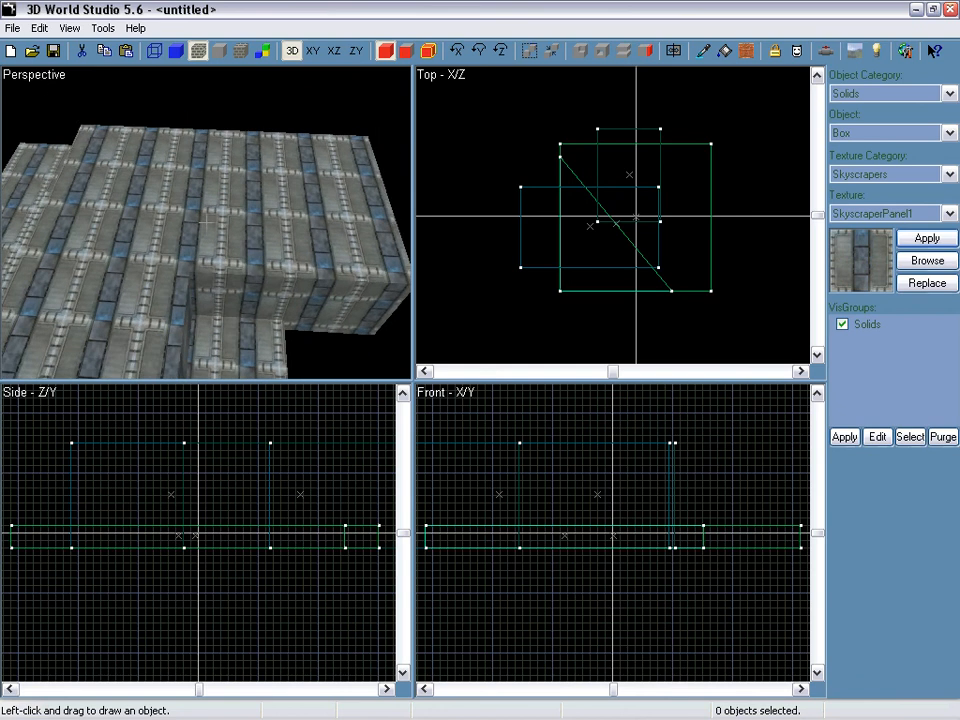
Slice the floor pieces and both boxes at once with one diagonal cut while no object is selected
{"action": "left_click", "coordinate": [623, 50]}
{"action": "left_click", "coordinate": [536, 304]}
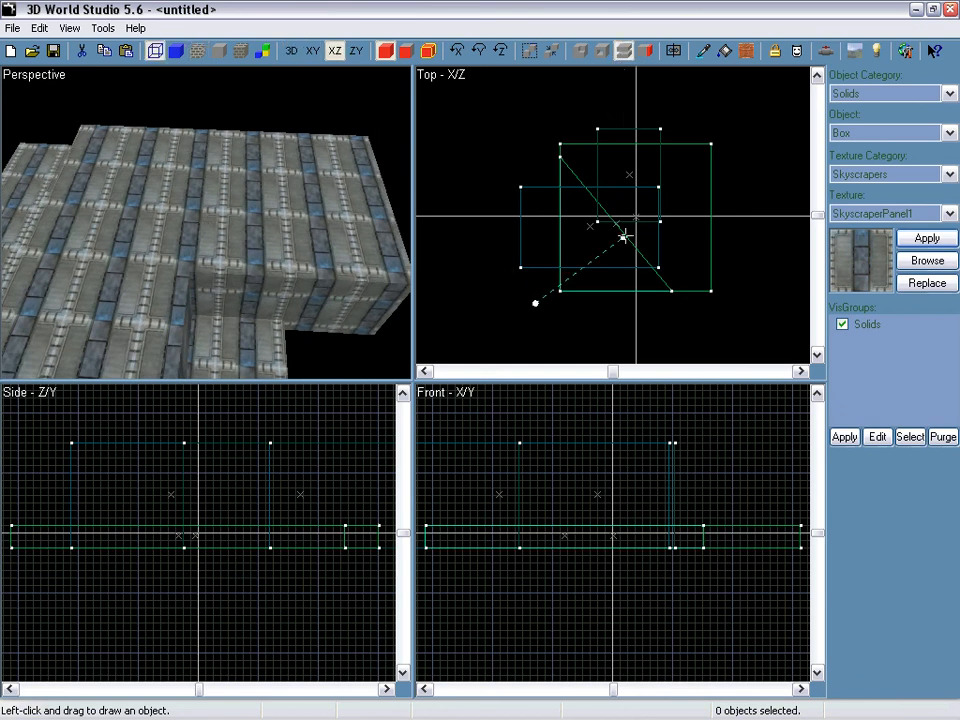
{"action": "left_click_drag", "start_coordinate": [623, 236], "coordinate": [684, 104]}
{"action": "key", "text": "Return"}
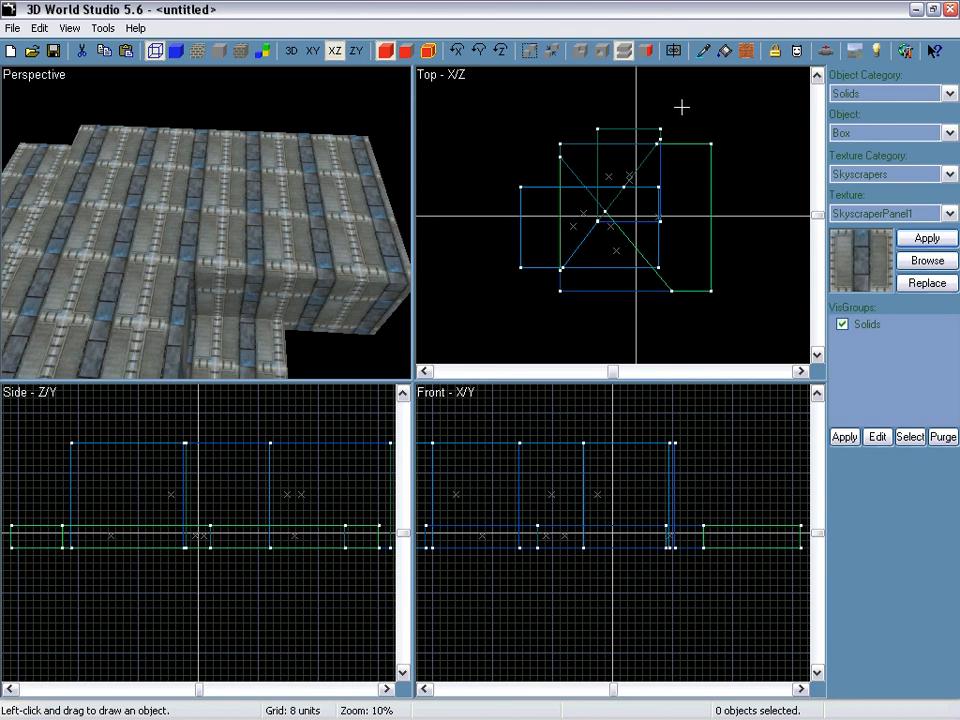
Select the pieces of the sliced boxes and floor slab in turn to examine how the diagonal cut divided them
{"action": "right_click_drag", "start_coordinate": [200, 190], "coordinate": [158, 203]}
{"action": "left_click", "coordinate": [194, 160]}
{"action": "left_click", "coordinate": [129, 320]}
{"action": "left_click", "coordinate": [360, 220]}
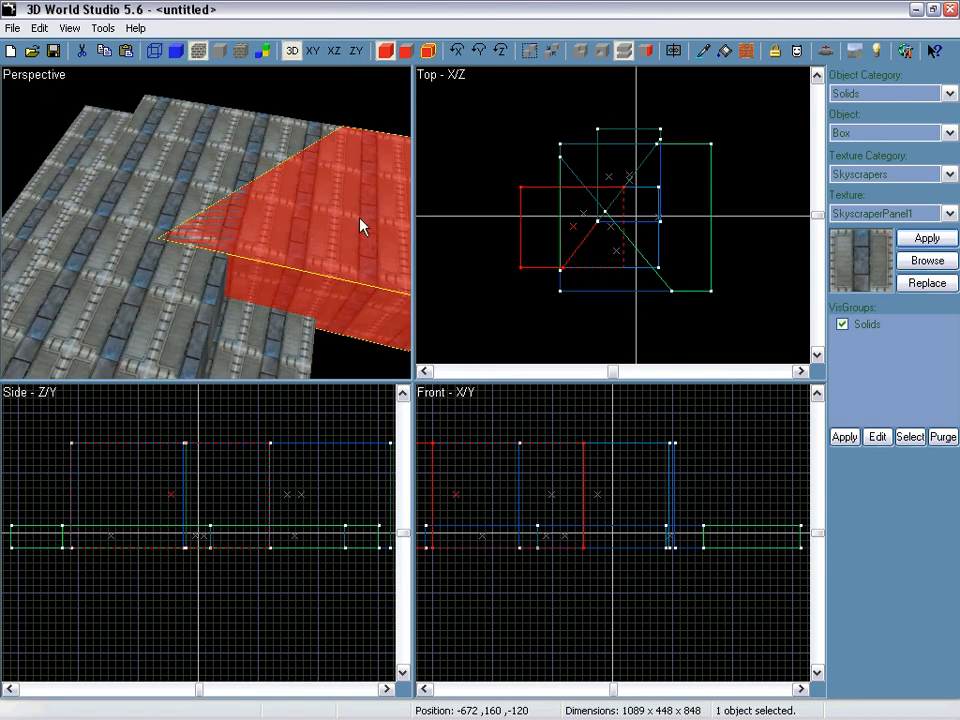
{"action": "left_click", "coordinate": [236, 155]}
{"action": "left_click", "coordinate": [238, 342]}
{"action": "left_click", "coordinate": [145, 142]}
{"action": "left_click", "coordinate": [52, 200]}
{"action": "left_click", "coordinate": [69, 250]}
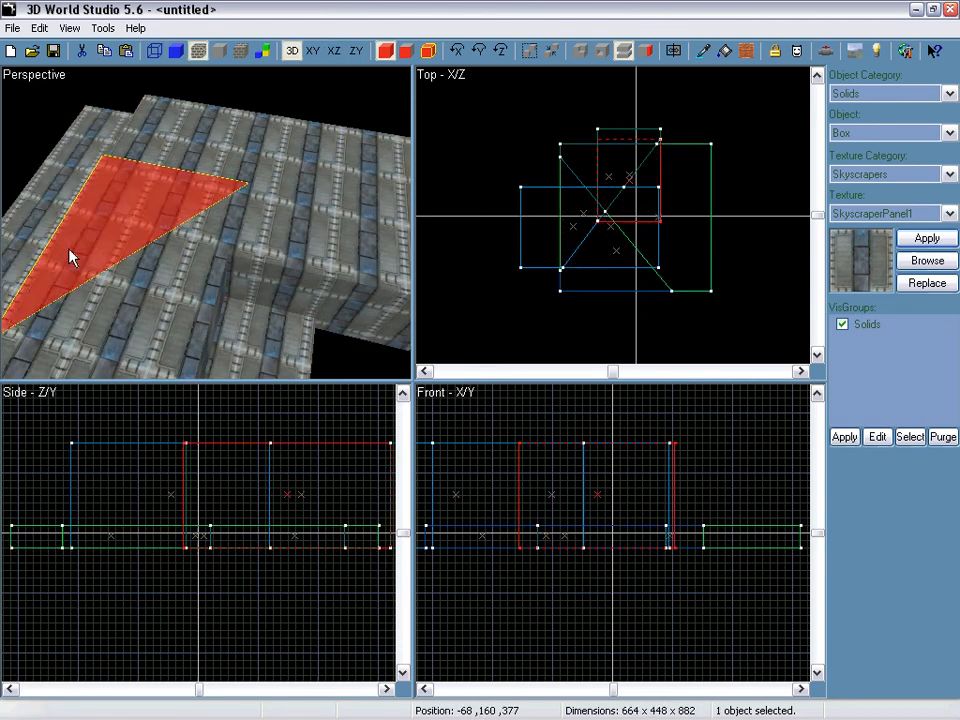
Delete all the sliced box and floor slab pieces to clear the scene
{"action": "left_click", "coordinate": [326, 217]}
{"action": "key", "text": "Delete"}
{"action": "left_click", "coordinate": [177, 167]}
{"action": "key", "text": "Delete"}
{"action": "left_click", "coordinate": [156, 266]}
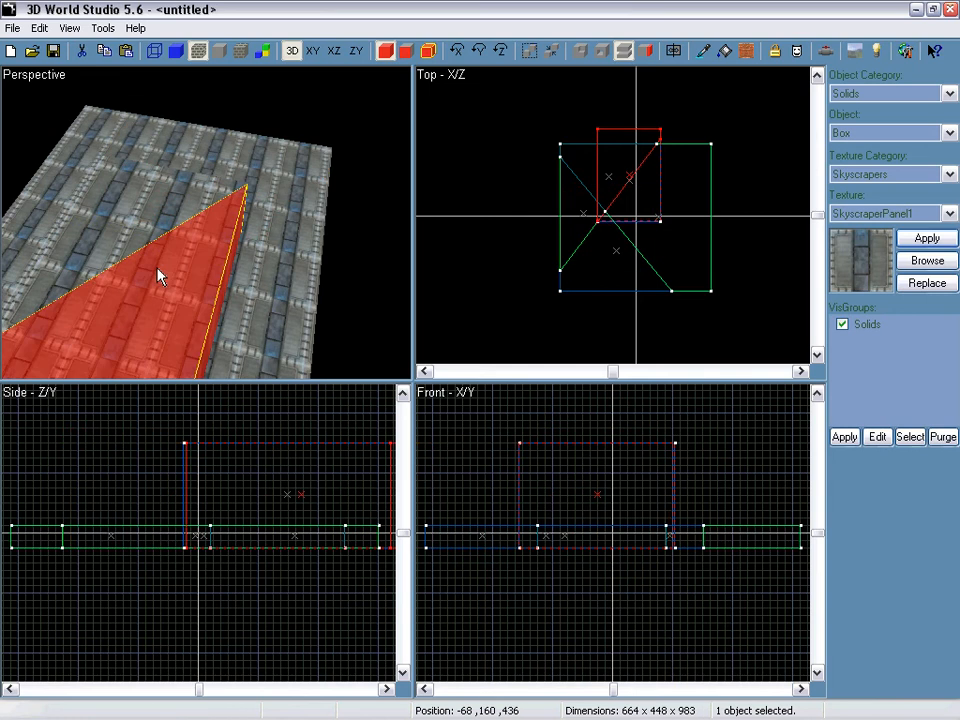
{"action": "key", "text": "Delete"}
{"action": "left_click", "coordinate": [147, 257]}
{"action": "key", "text": "Delete"}
{"action": "left_click", "coordinate": [122, 228]}
{"action": "left_click", "coordinate": [218, 190]}
{"action": "key", "text": "Delete"}
{"action": "left_click", "coordinate": [227, 302]}
{"action": "key", "text": "Delete"}
{"action": "left_click", "coordinate": [279, 246]}
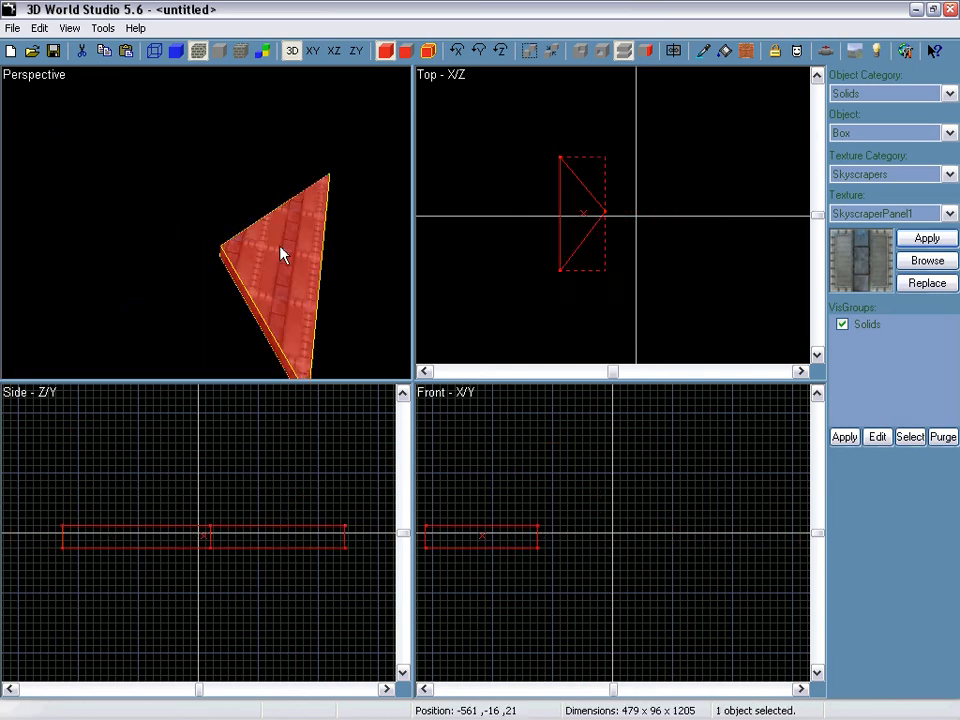
{"action": "key", "text": "Delete"}
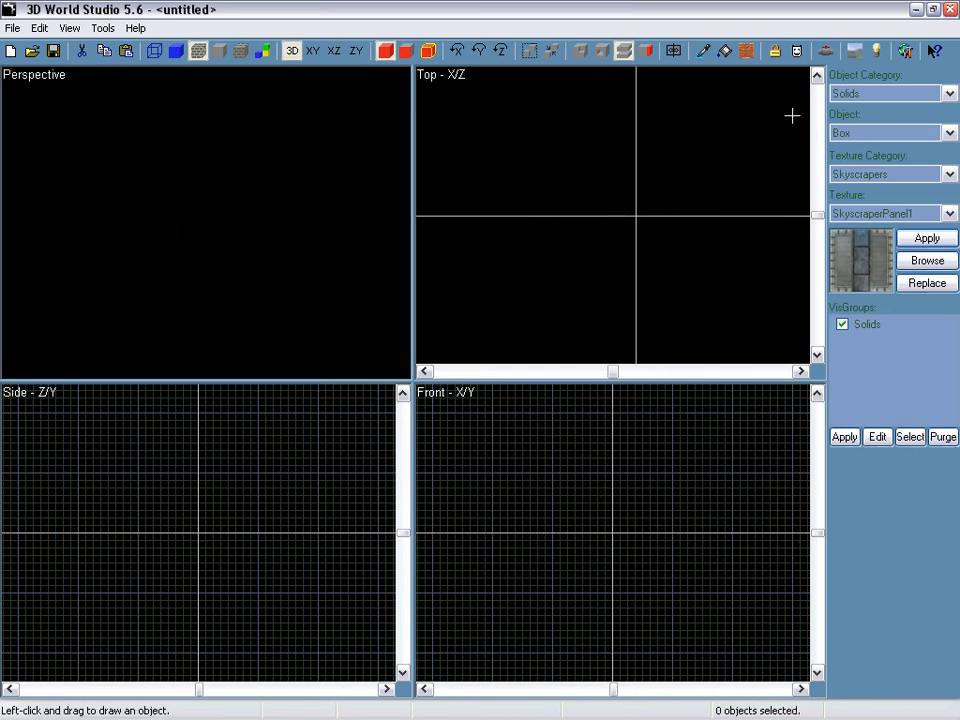
Create a new floor box about 1408 x 1504 units around the origin and stretch it upward to 256 units high
{"action": "right_click_drag", "start_coordinate": [536, 154], "coordinate": [708, 294]}
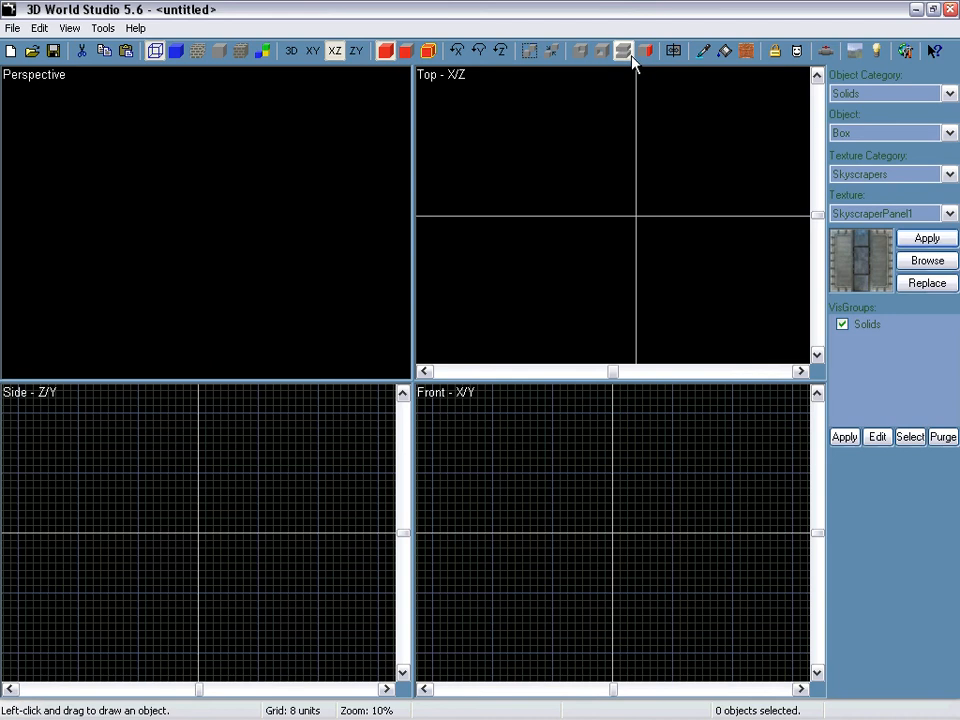
{"action": "left_click_drag", "start_coordinate": [568, 138], "coordinate": [709, 286]}
{"action": "key", "text": "Return"}
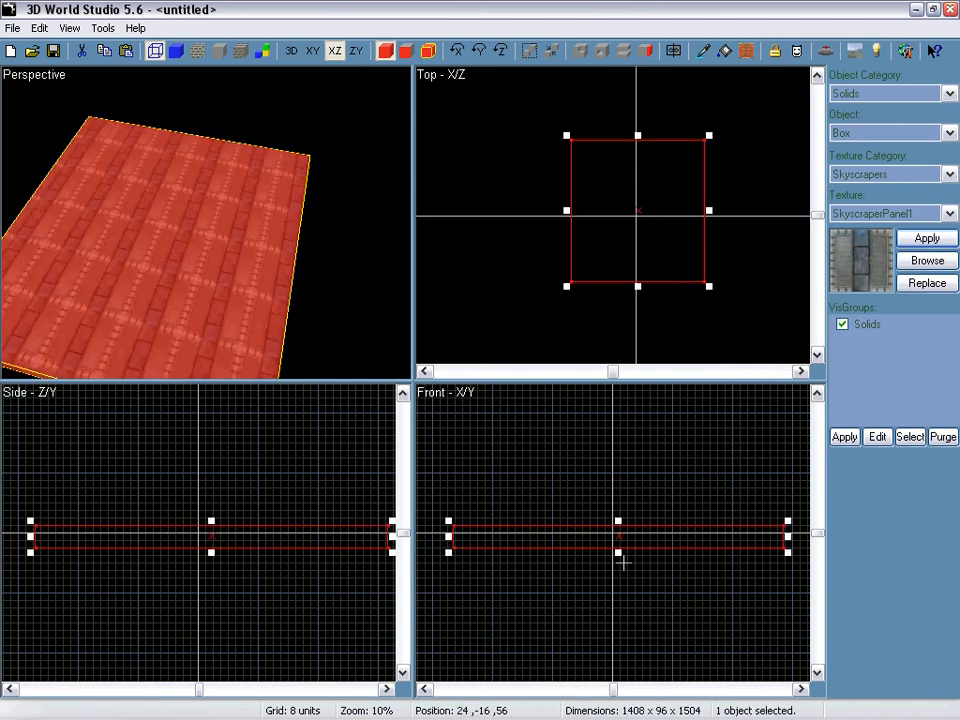
{"action": "left_click_drag", "start_coordinate": [619, 520], "coordinate": [612, 472]}
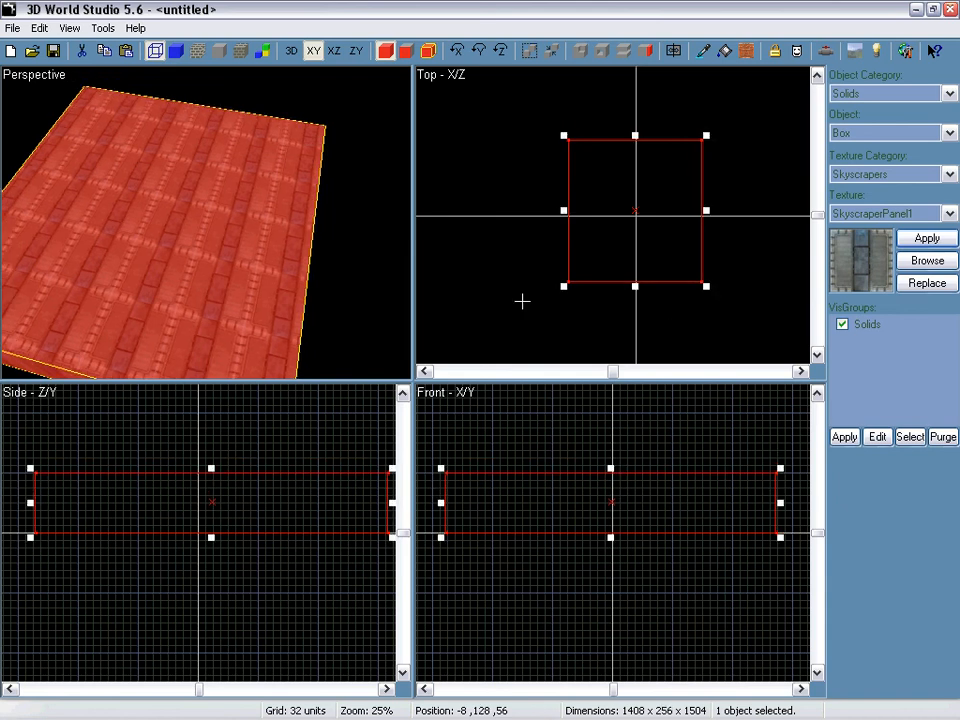
Create a second box about 912 x 256 x 776 units and move it on top of the floor box
{"action": "left_click_drag", "start_coordinate": [557, 164], "coordinate": [648, 241]}
{"action": "key", "text": "Return"}
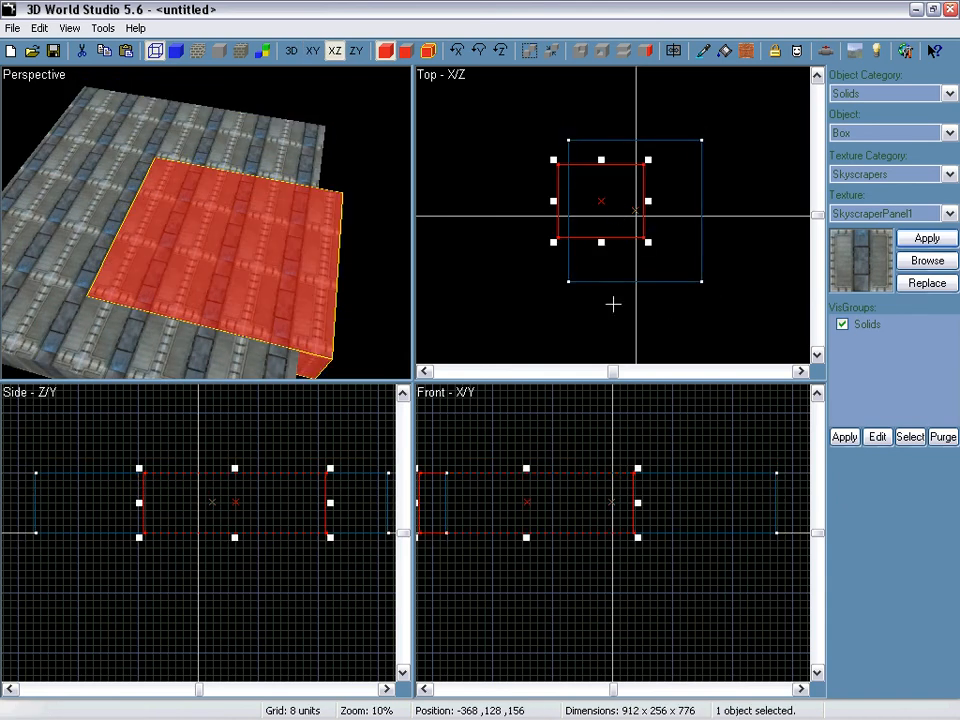
{"action": "left_click", "coordinate": [523, 442]}
{"action": "left_click", "coordinate": [216, 355]}
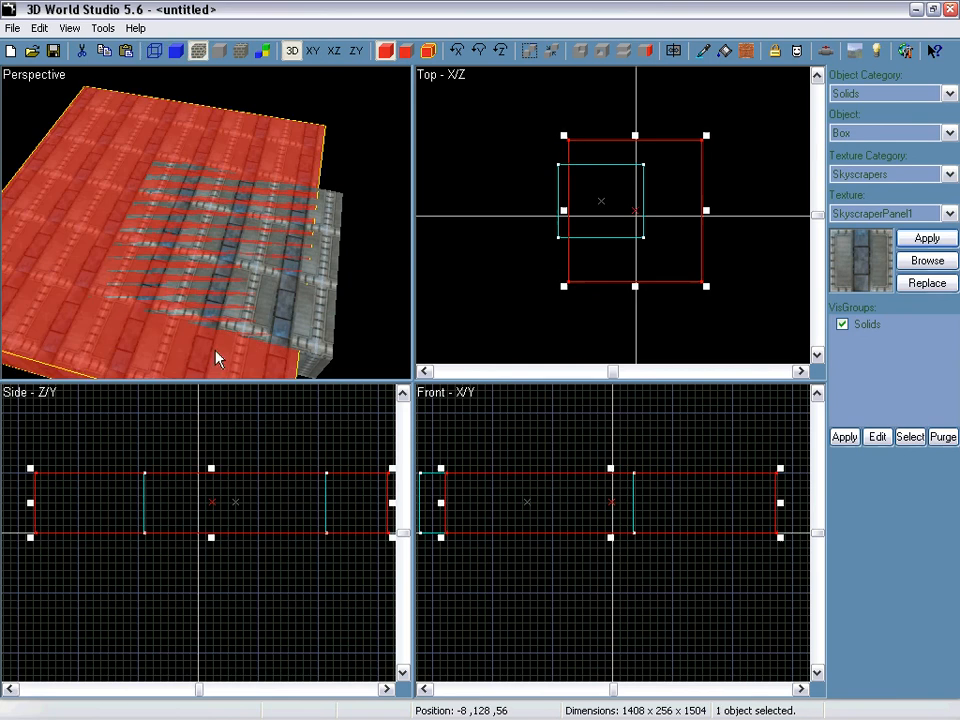
{"action": "left_click", "coordinate": [328, 336]}
{"action": "left_click_drag", "start_coordinate": [540, 505], "coordinate": [566, 446]}
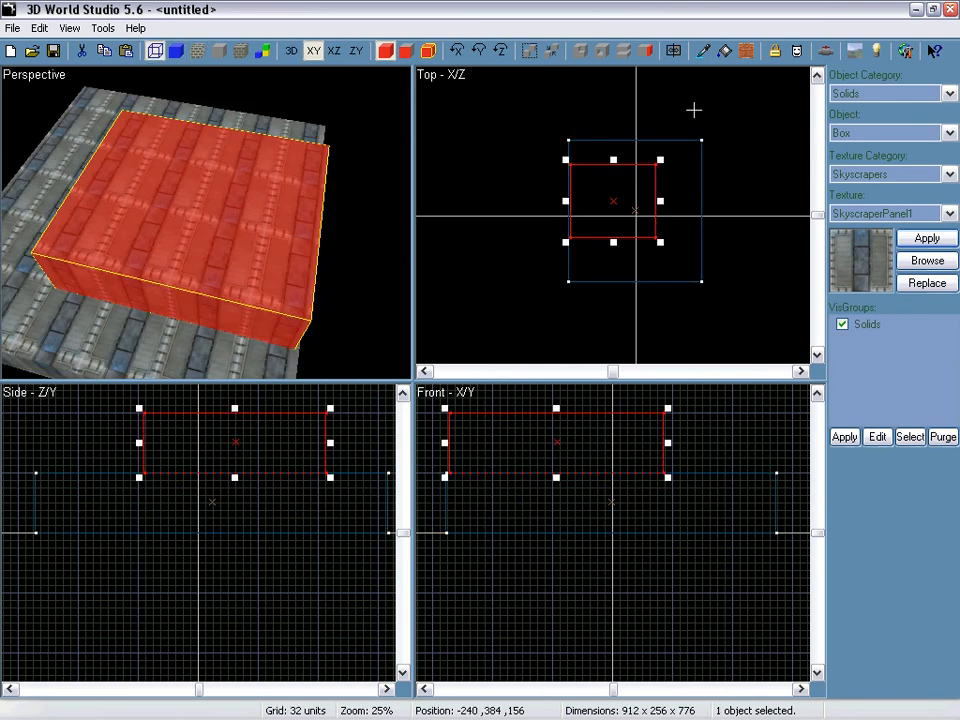
Slice only the selected upper box in two with a straight cut across its middle, parallel to the Z axis
{"action": "left_click", "coordinate": [624, 50]}
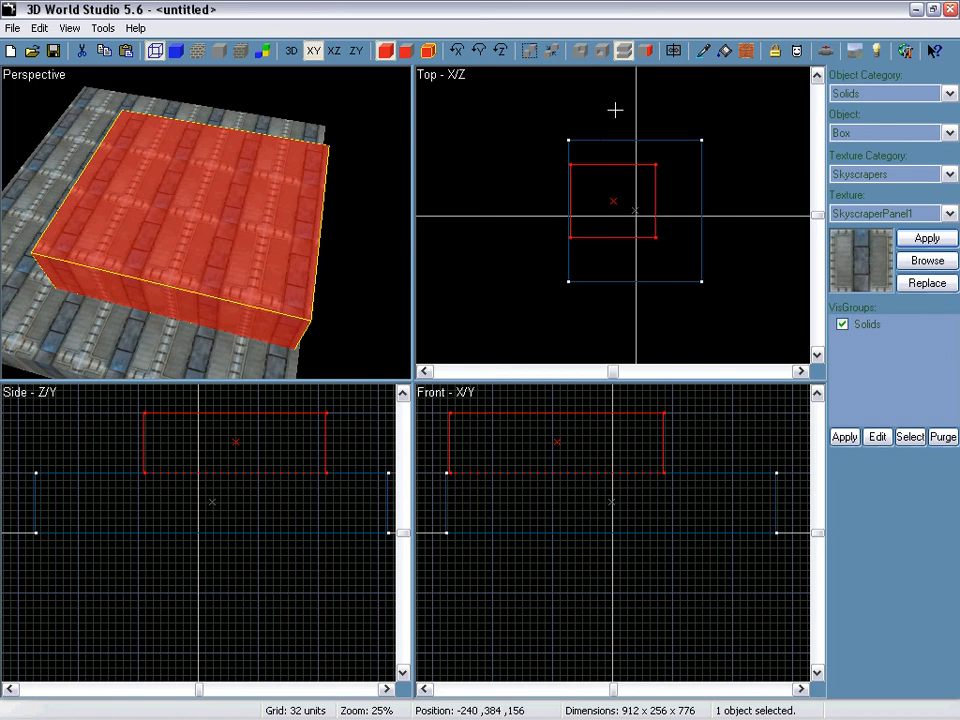
{"action": "left_click_drag", "start_coordinate": [615, 110], "coordinate": [615, 203]}
{"action": "key", "text": "Return"}
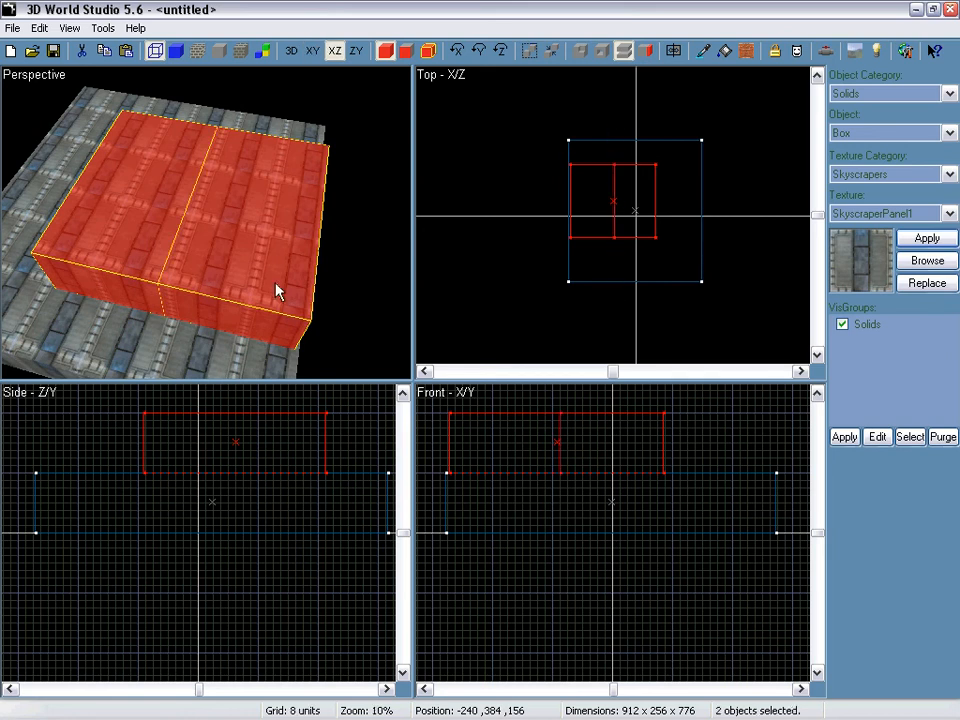
Delete both halves of the sliced upper box
{"action": "left_click", "coordinate": [250, 243]}
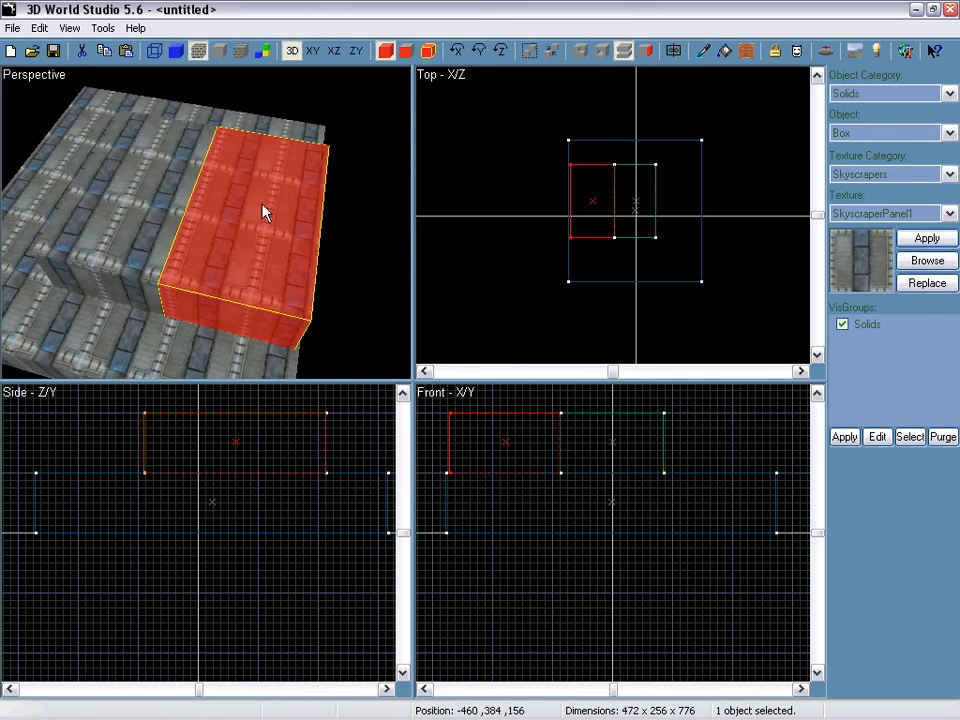
{"action": "key", "text": "Delete"}
{"action": "left_click", "coordinate": [125, 195]}
{"action": "key", "text": "Delete"}
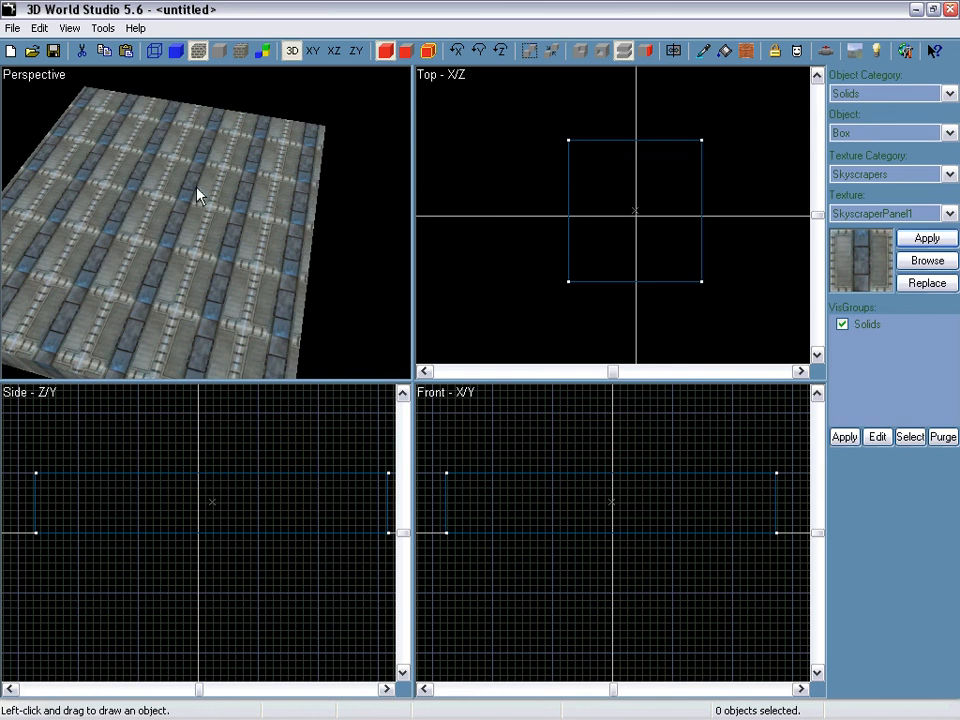
{"action": "left_click", "coordinate": [263, 211]}
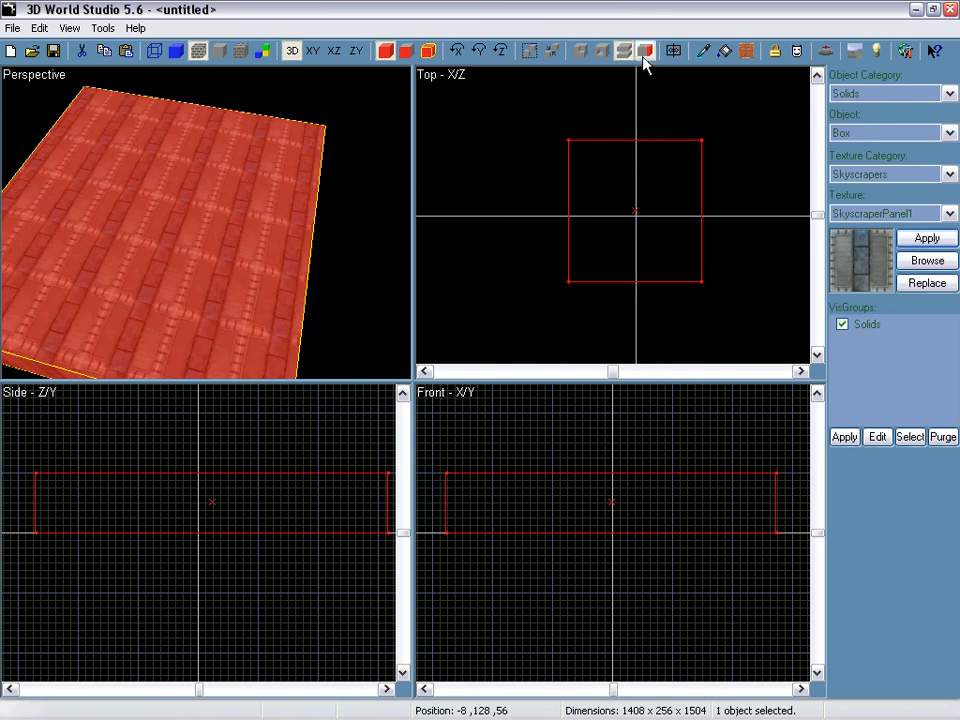
{"action": "left_click", "coordinate": [534, 177]}
{"action": "left_click_drag", "start_coordinate": [549, 172], "coordinate": [622, 225]}
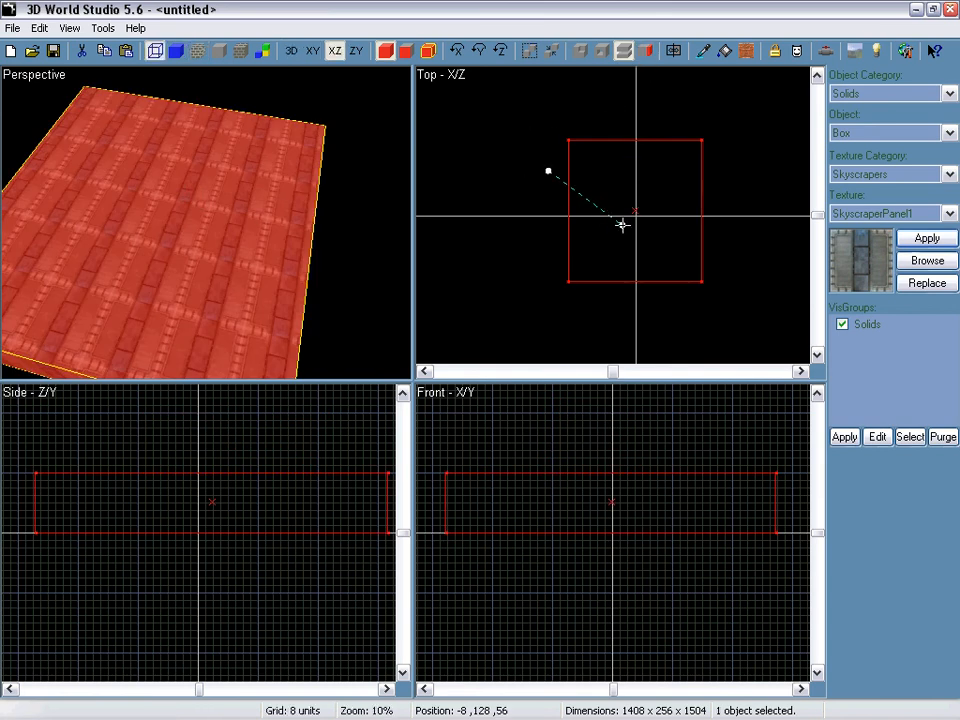
{"action": "left_click", "coordinate": [624, 50]}
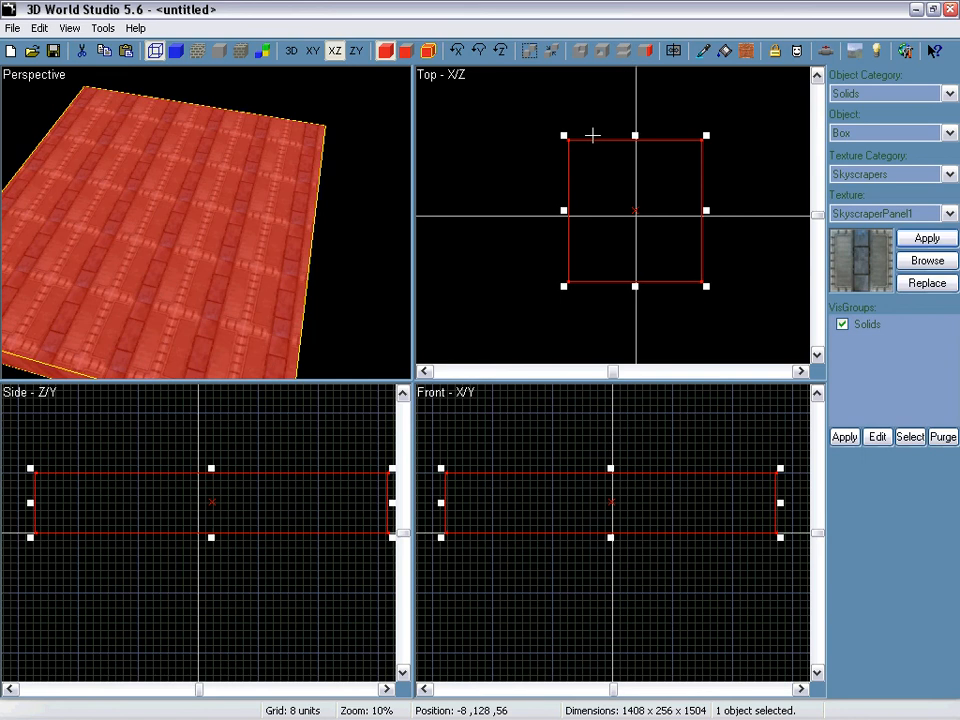
Create a smaller box about 528 x 256 x 512 units and place it centrally on top of the floor box
{"action": "left_click_drag", "start_coordinate": [563, 137], "coordinate": [640, 208]}
{"action": "key", "text": "Return"}
{"action": "left_click_drag", "start_coordinate": [638, 516], "coordinate": [628, 448]}
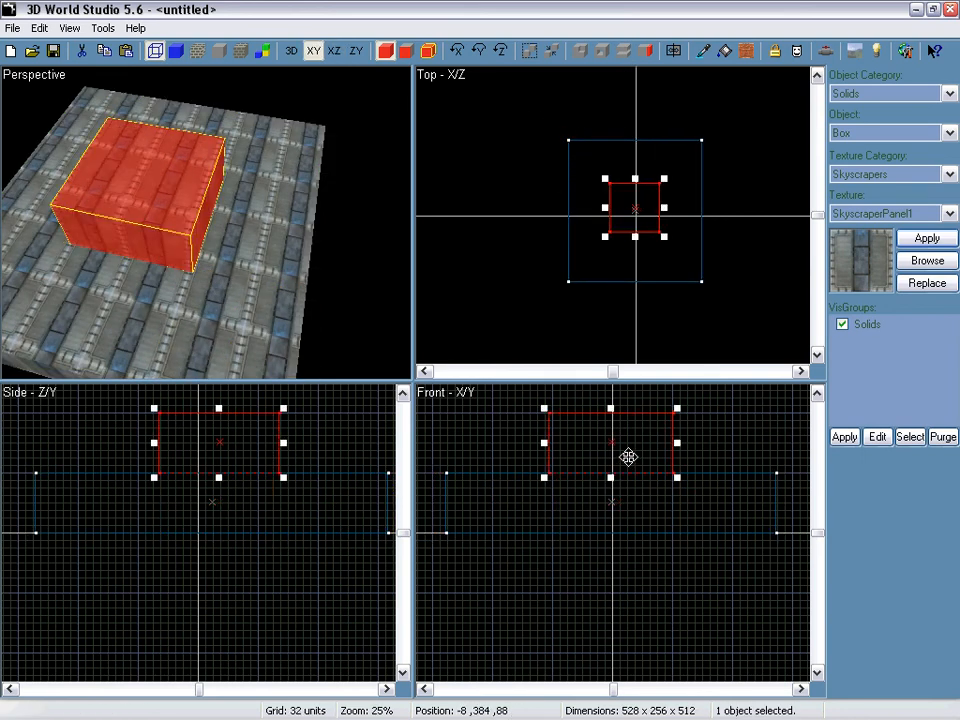
Extrude the top face of the small box by 128 units in face selection mode
{"action": "right_click_drag", "start_coordinate": [159, 245], "coordinate": [207, 222]}
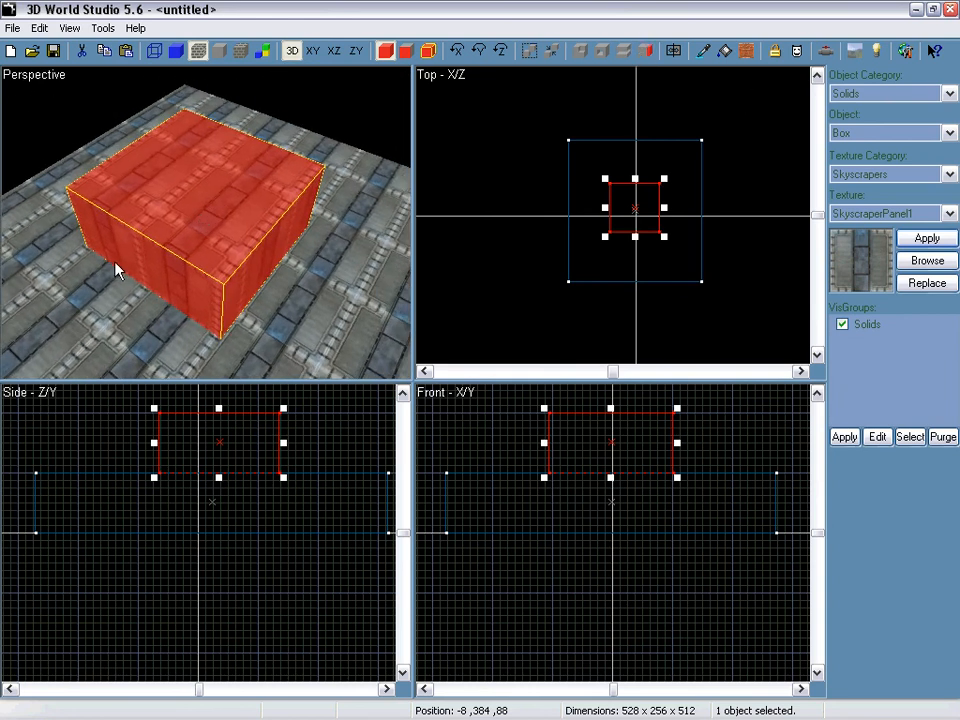
{"action": "key", "text": "space"}
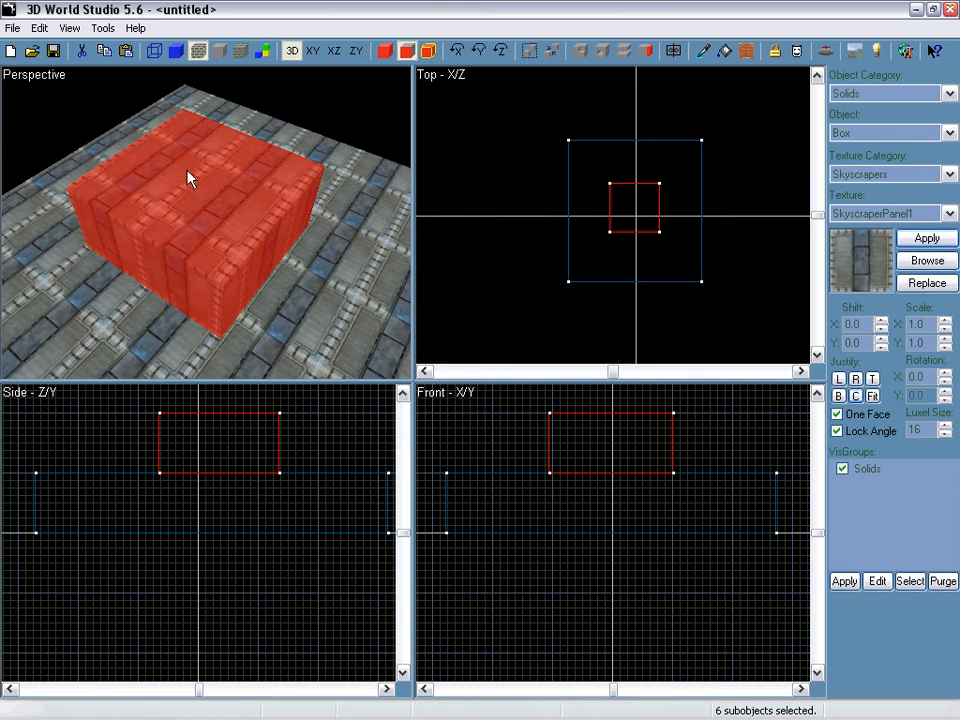
{"action": "left_click", "coordinate": [187, 171]}
{"action": "right_click_drag", "start_coordinate": [186, 171], "coordinate": [207, 222]}
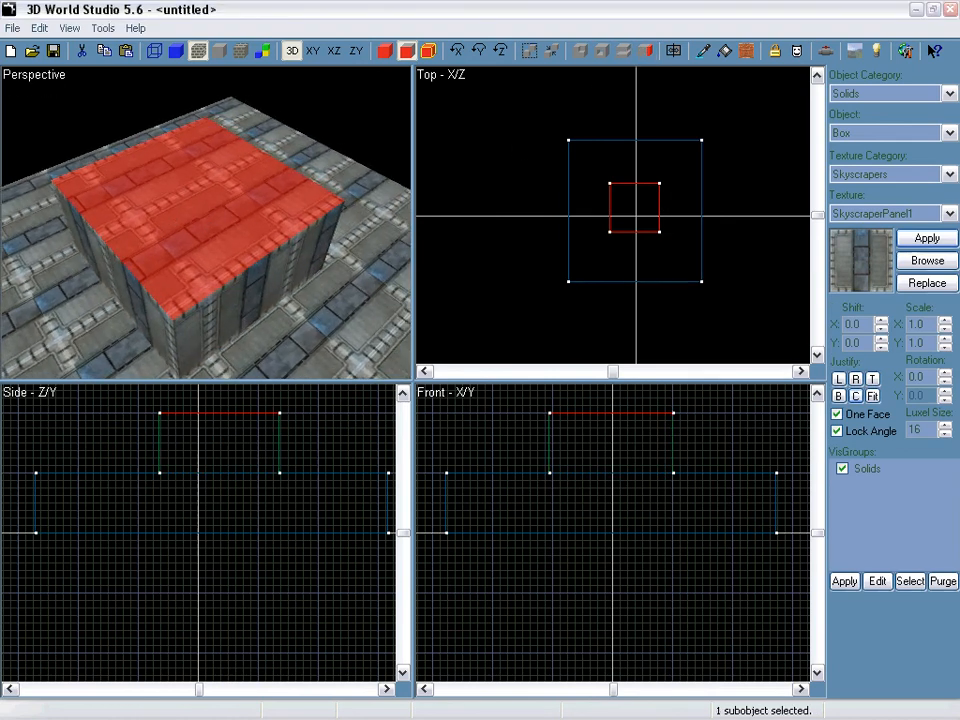
{"action": "left_click_drag", "start_coordinate": [0, 494], "coordinate": [447, 302]}
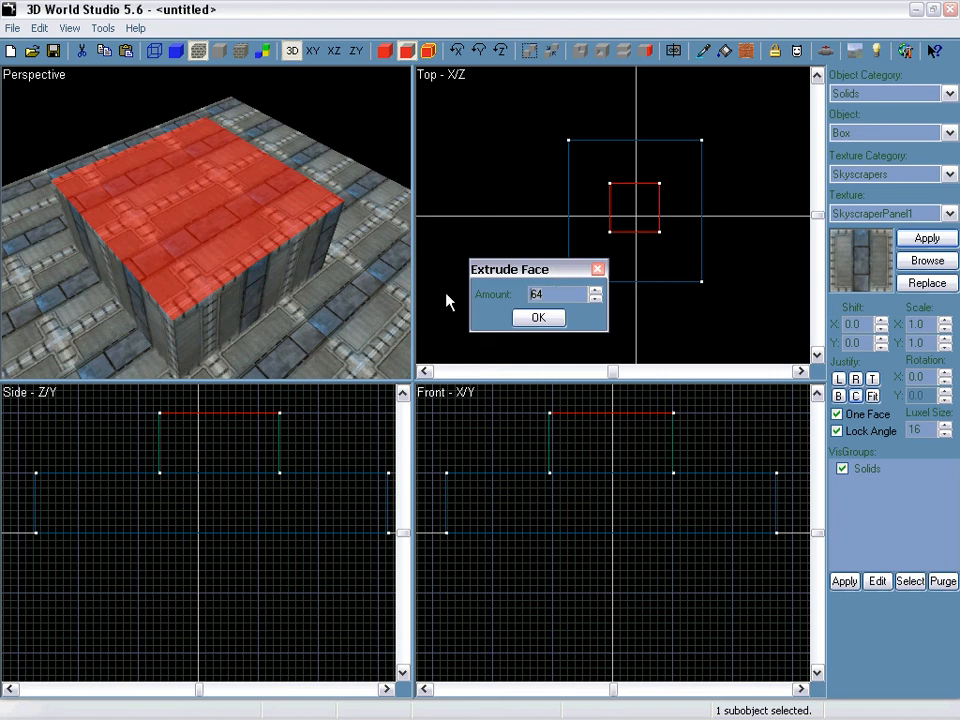
{"action": "type", "text": "128"}
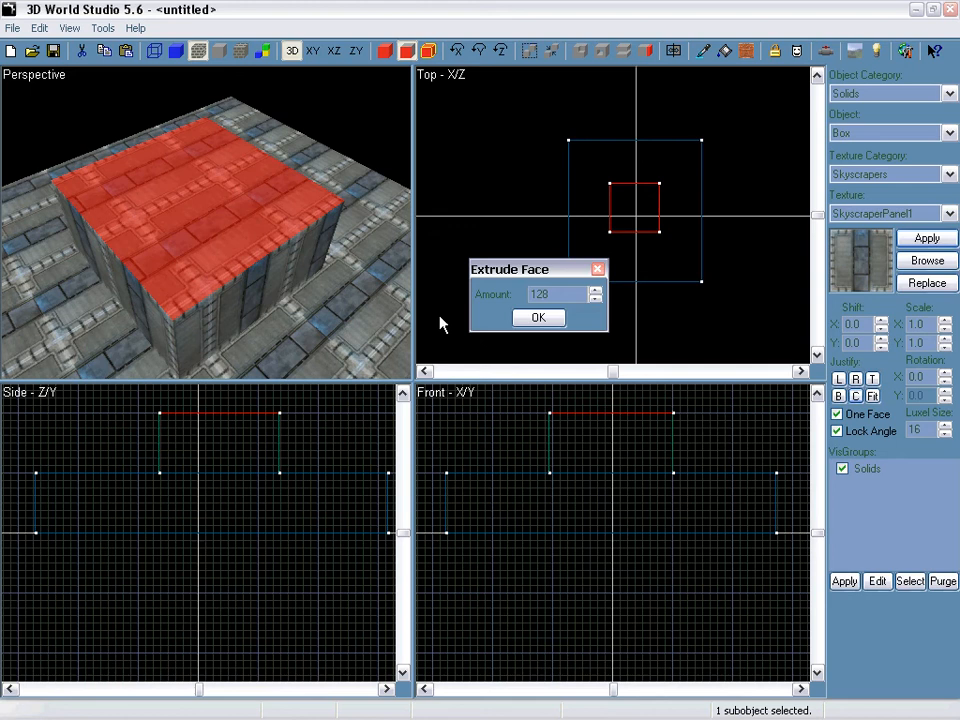
{"action": "left_click", "coordinate": [538, 317]}
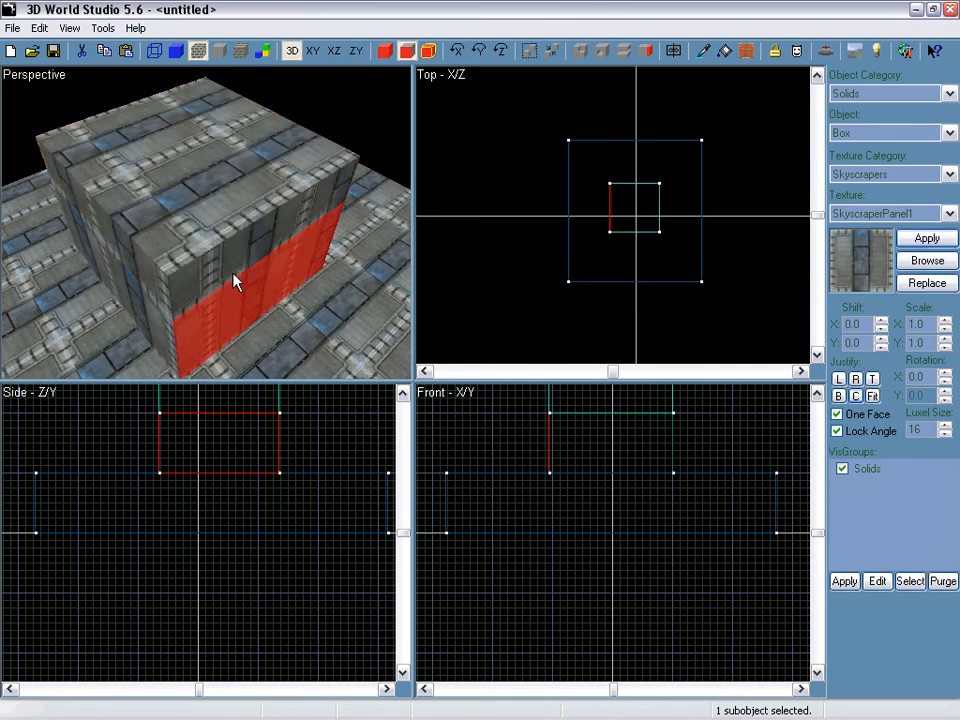
Select side faces and then both solids in turn to examine whether the extruded block is separate from the small box
{"action": "left_click", "coordinate": [161, 317]}
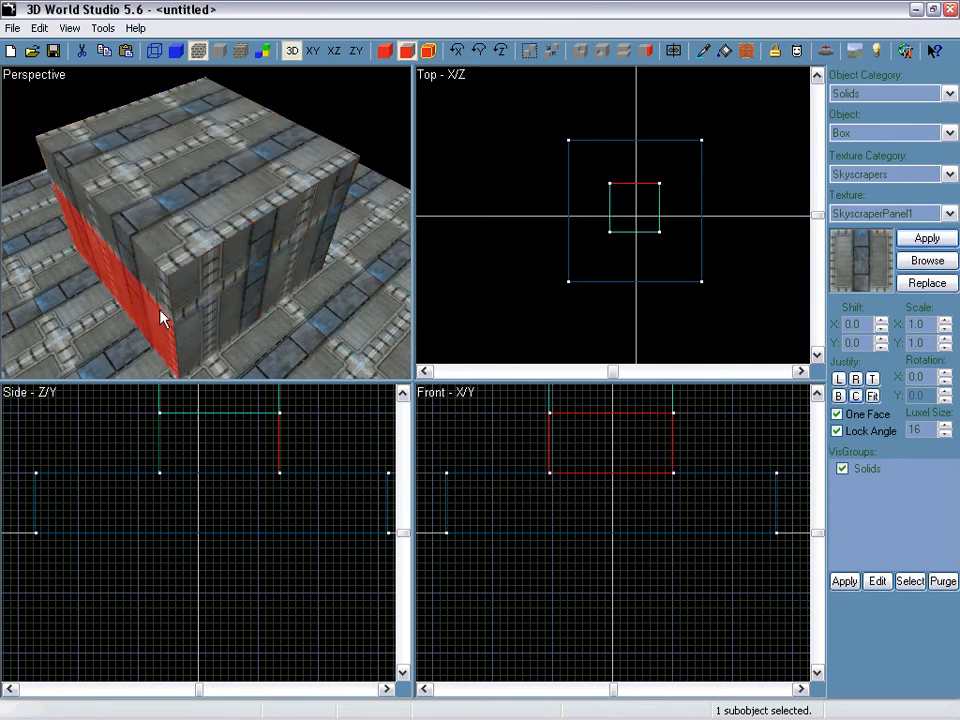
{"action": "left_click", "coordinate": [154, 274]}
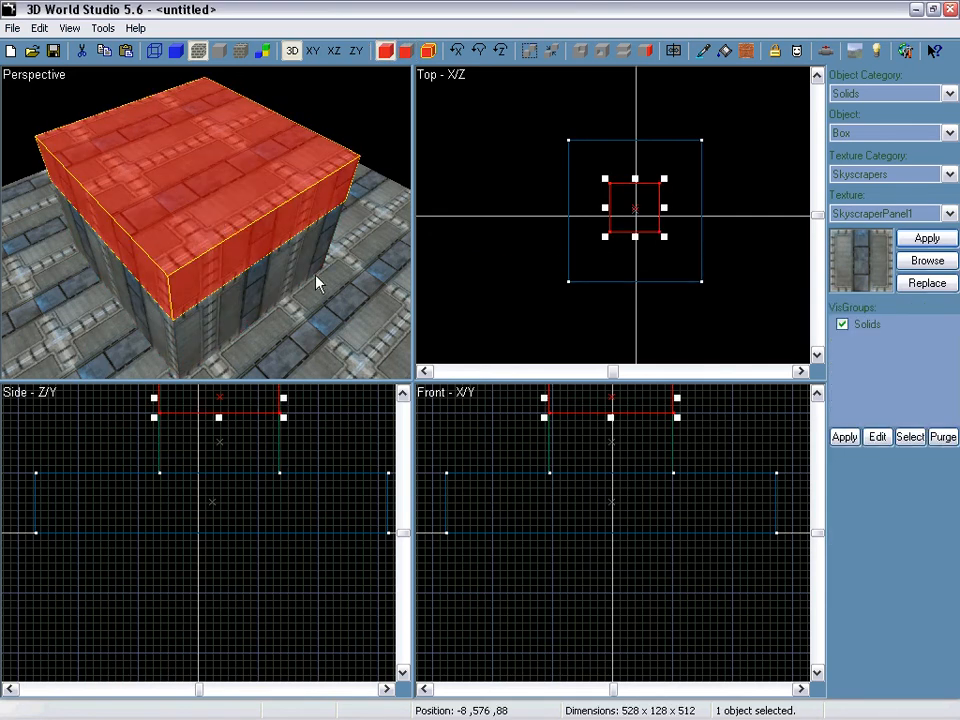
{"action": "left_click", "coordinate": [290, 293]}
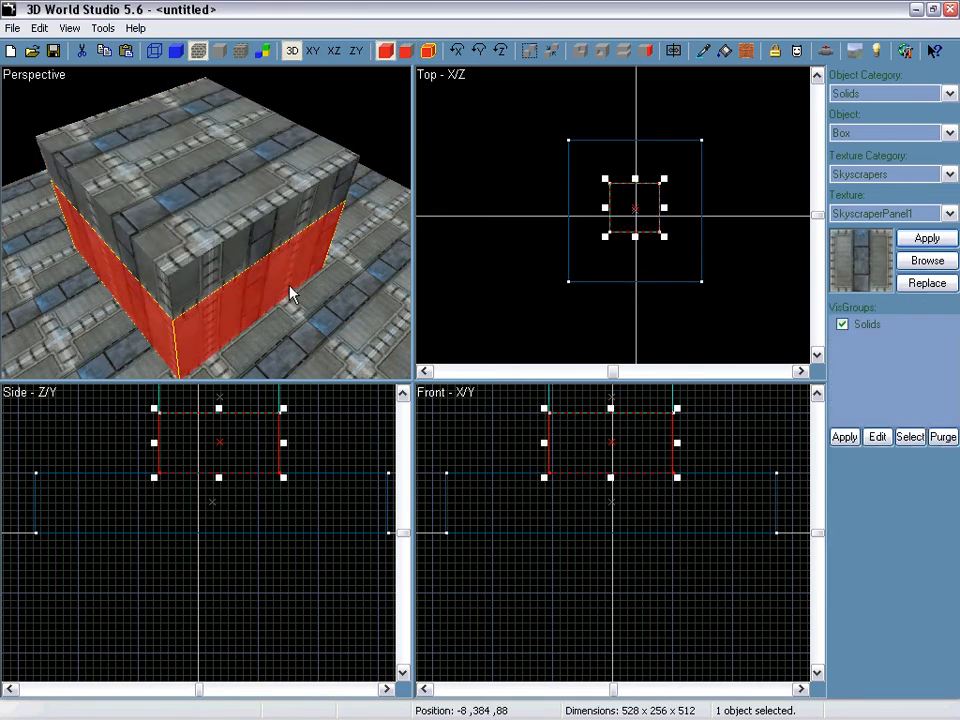
{"action": "left_click", "coordinate": [190, 287]}
{"action": "left_click", "coordinate": [193, 317]}
Raise the extruded block by 96 units, clear of the small box beneath it
{"action": "left_click", "coordinate": [145, 268]}
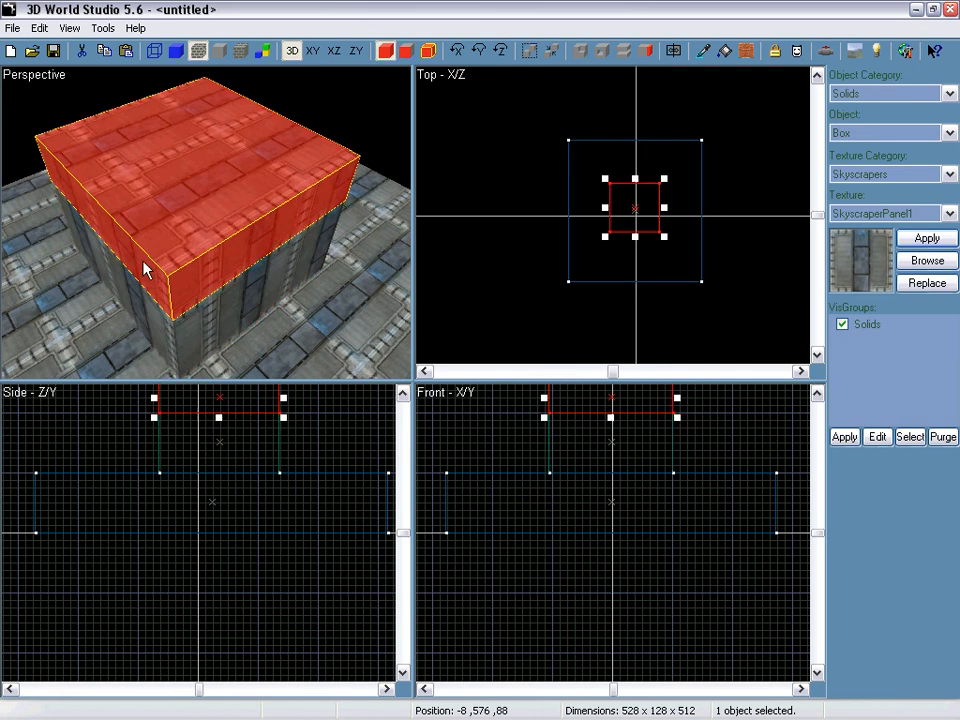
{"action": "scroll", "coordinate": [611, 420], "scroll_direction": "down", "scroll_amount": 1}
{"action": "left_click_drag", "start_coordinate": [613, 437], "coordinate": [615, 424]}
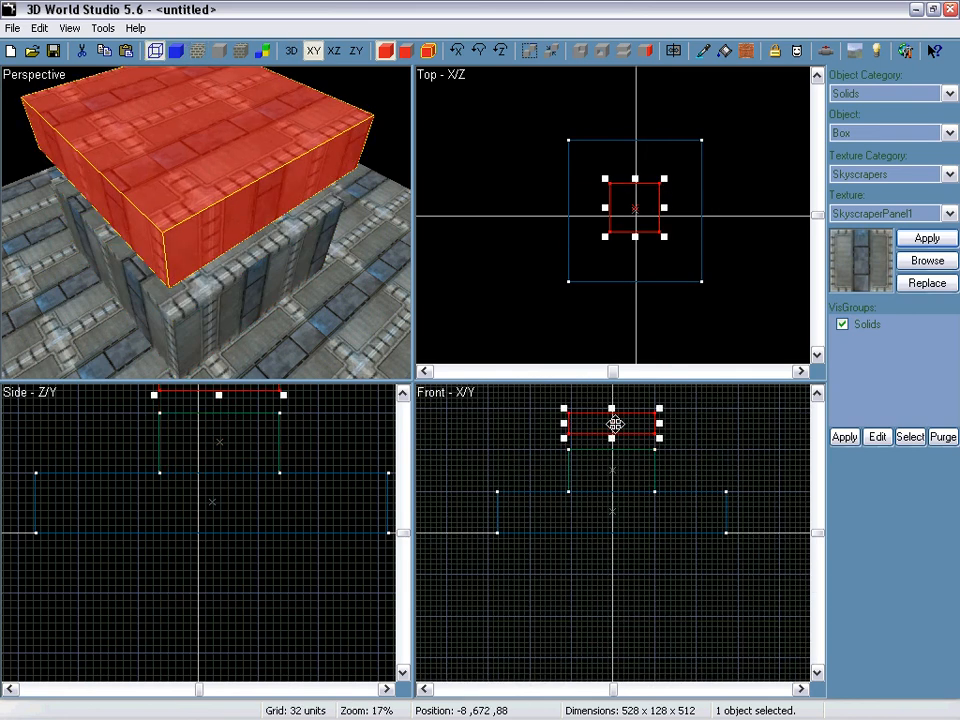
Extrude one long side face of the raised block by 128 units
{"action": "key", "text": "f"}
{"action": "left_click", "coordinate": [115, 213]}
{"action": "left_click", "coordinate": [645, 52]}
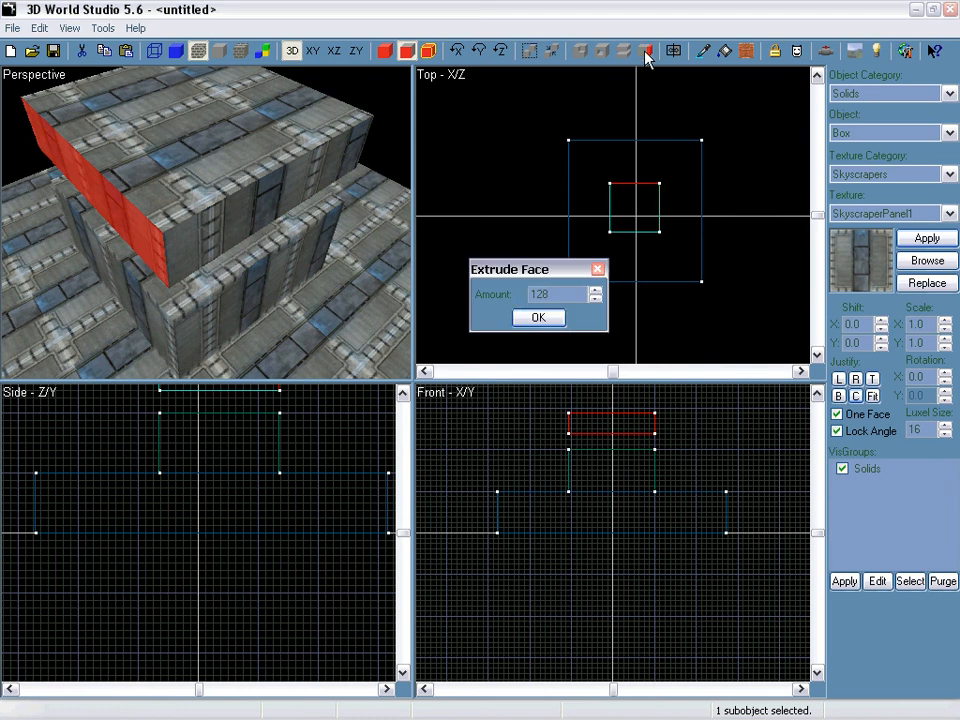
{"action": "left_click", "coordinate": [538, 318]}
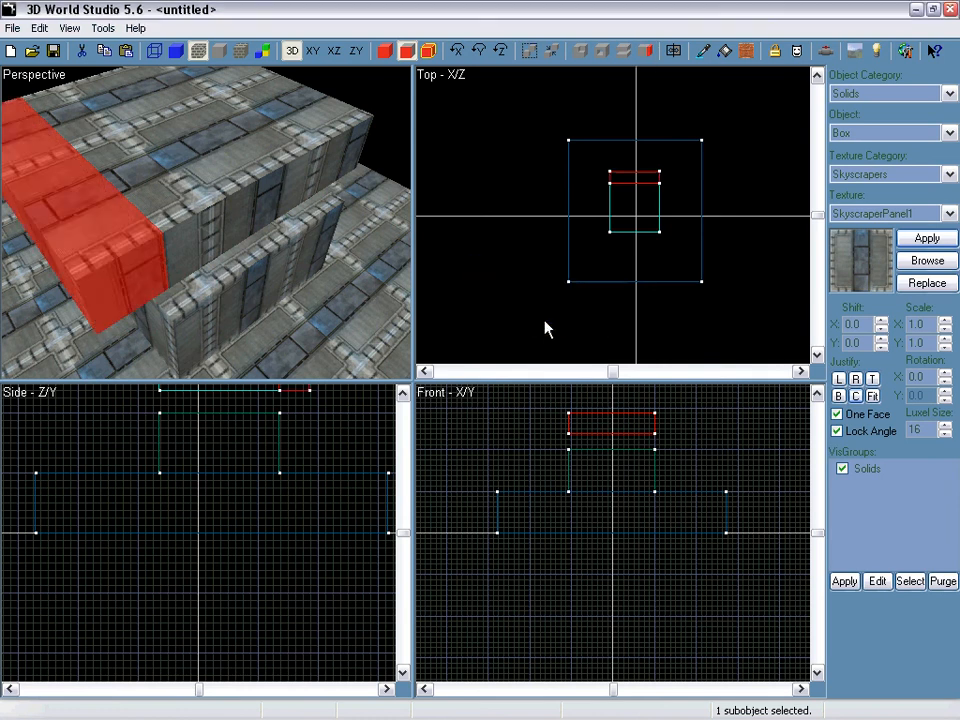
Extrude the small end face of the new side strip by 128 units, outward in the negative X direction
{"action": "left_click", "coordinate": [239, 211]}
{"action": "right_click_drag", "start_coordinate": [239, 211], "coordinate": [208, 229]}
{"action": "left_click", "coordinate": [208, 229]}
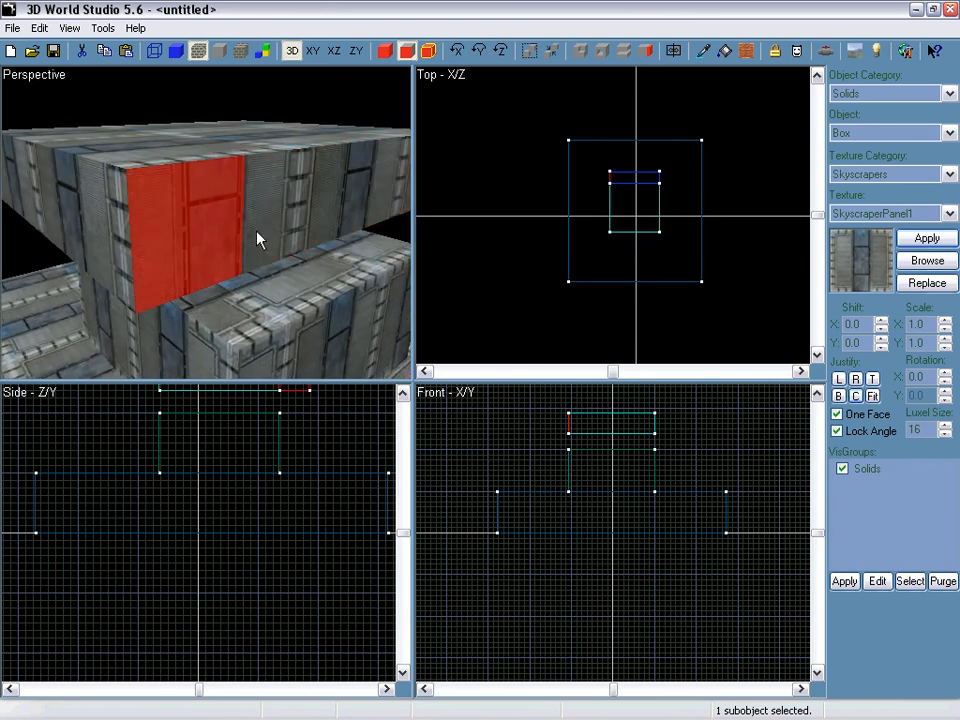
{"action": "left_click", "coordinate": [645, 50]}
{"action": "left_click", "coordinate": [535, 318]}
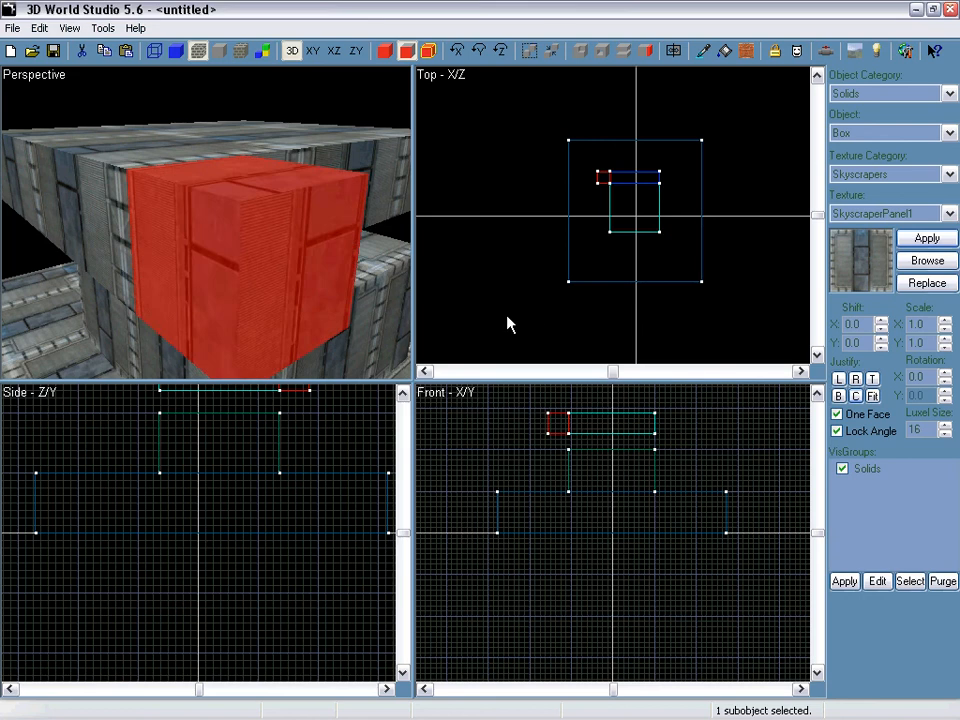
Select the raised block's top face and then the neighbouring solids in turn to examine whether each extrusion is a separate solid
{"action": "right_click_drag", "start_coordinate": [206, 222], "coordinate": [206, 222]}
{"action": "right_click_drag", "start_coordinate": [206, 222], "coordinate": [206, 222]}
{"action": "left_click", "coordinate": [110, 141]}
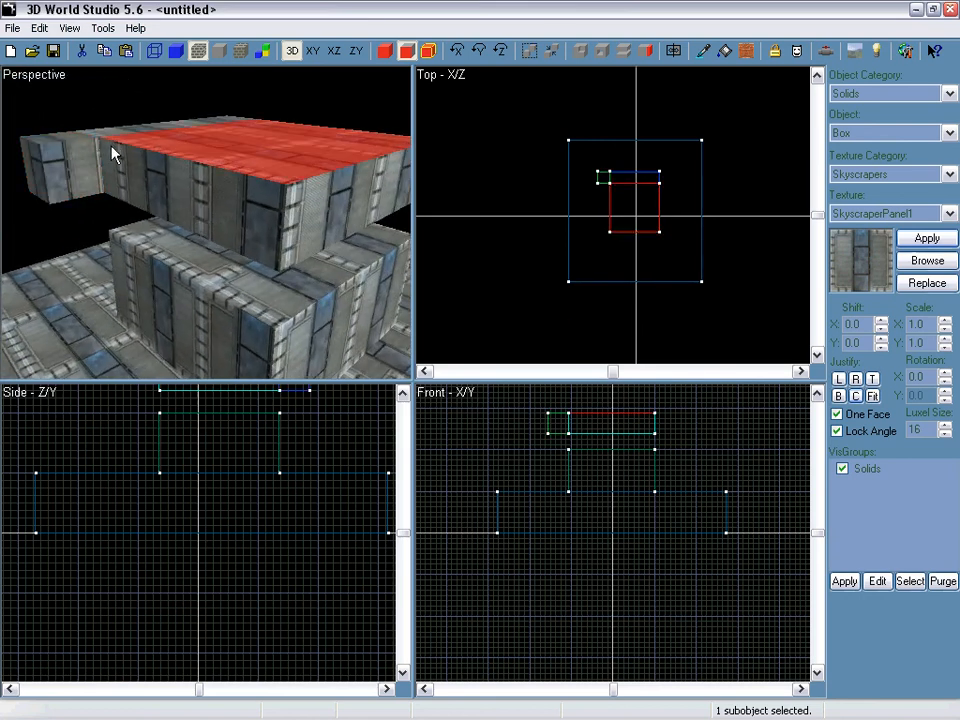
{"action": "key", "text": "space"}
{"action": "left_click", "coordinate": [104, 133]}
{"action": "left_click", "coordinate": [92, 152]}
{"action": "left_click", "coordinate": [171, 259]}
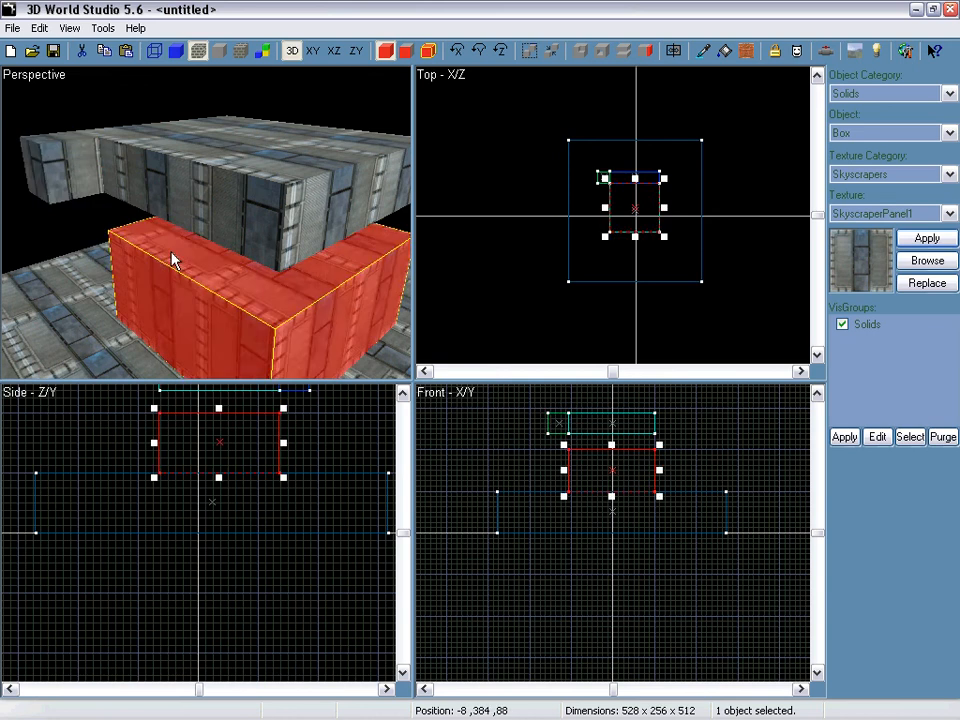
{"action": "left_click", "coordinate": [154, 193]}
{"action": "right_click_drag", "start_coordinate": [154, 193], "coordinate": [206, 221]}
Select all faces of the side strip and inspect the faces where it meets the raised block and end cube
{"action": "left_click", "coordinate": [293, 216]}
{"action": "key", "text": "ctrl+f"}
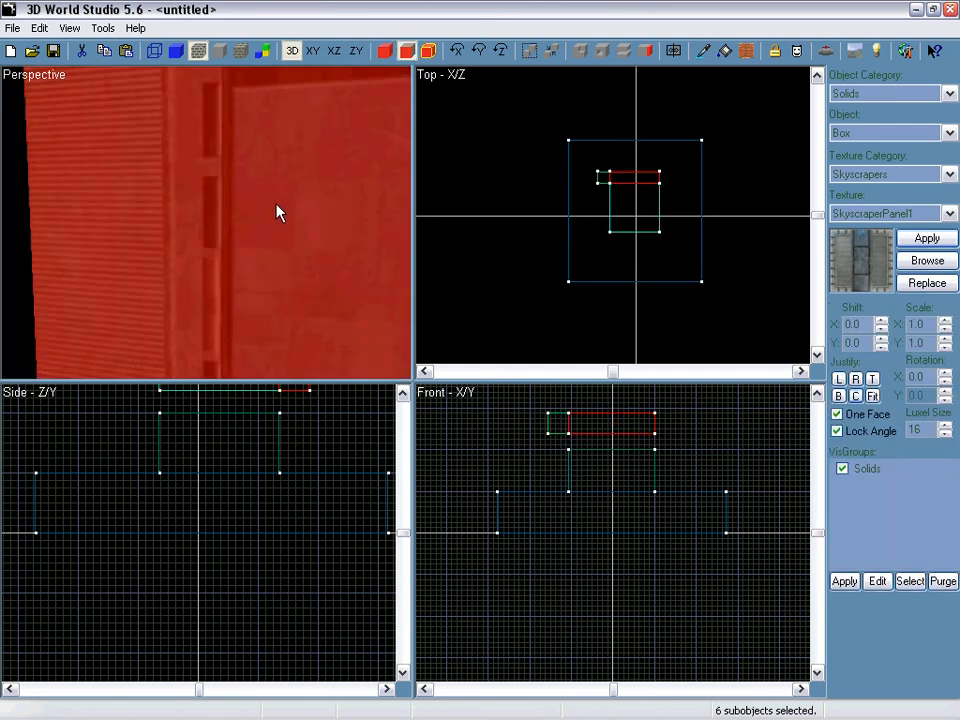
{"action": "right_click_drag", "start_coordinate": [278, 212], "coordinate": [276, 212]}
{"action": "right_click_drag", "start_coordinate": [208, 229], "coordinate": [206, 221]}
{"action": "left_click", "coordinate": [81, 214]}
{"action": "right_click_drag", "start_coordinate": [94, 212], "coordinate": [206, 221]}
{"action": "left_click", "coordinate": [167, 185]}
{"action": "right_click_drag", "start_coordinate": [167, 185], "coordinate": [206, 221]}
Delete the end cube, raised block, small box and side strip, keeping only the large base slab
{"action": "left_click", "coordinate": [385, 51]}
{"action": "left_click", "coordinate": [241, 156]}
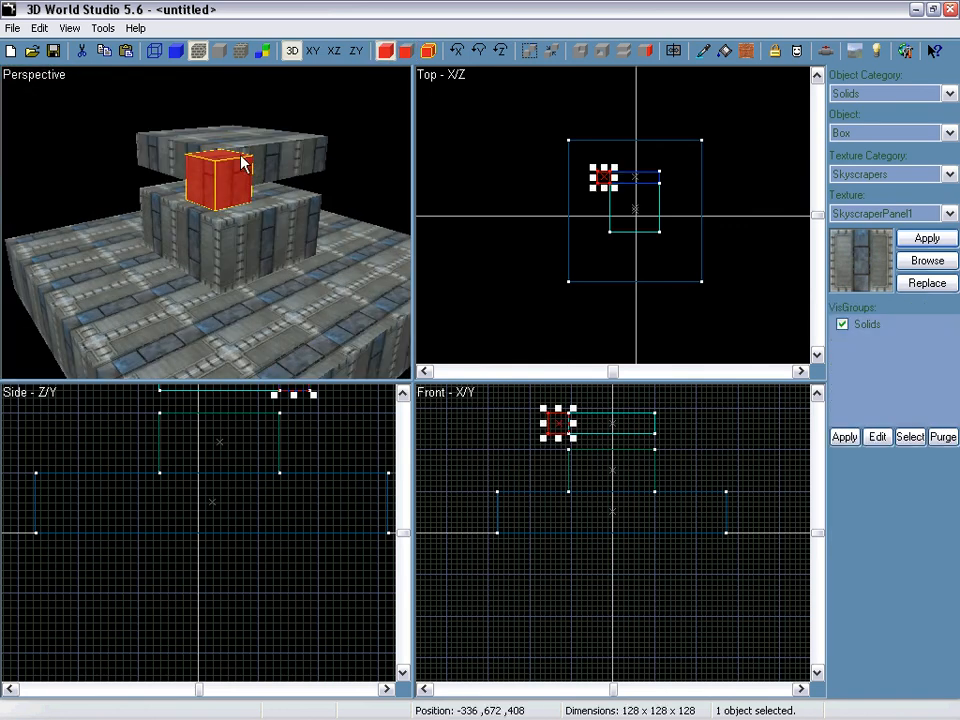
{"action": "left_click", "coordinate": [234, 145]}
{"action": "key", "text": "Delete"}
{"action": "left_click", "coordinate": [211, 168]}
{"action": "key", "text": "Delete"}
{"action": "left_click", "coordinate": [239, 229]}
{"action": "key", "text": "Delete"}
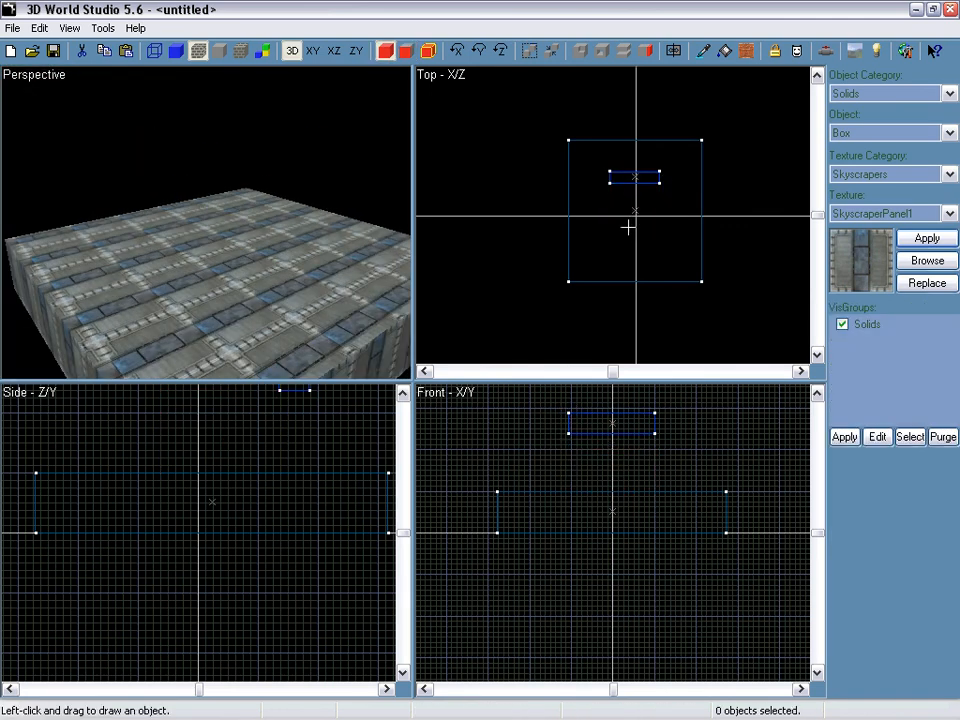
{"action": "scroll", "coordinate": [628, 228], "scroll_direction": "up", "scroll_amount": 2}
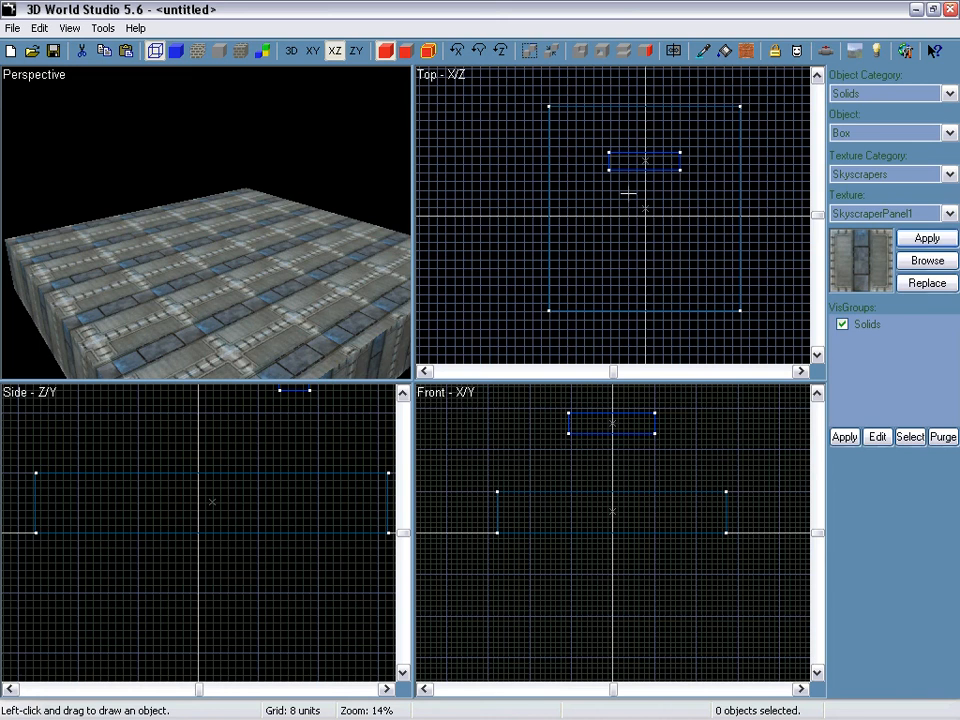
{"action": "key", "text": "Return"}
{"action": "key", "text": "Delete"}
Create a box about 400 × 128 × 328 units above the base slab and stretch it downward to about 448 units tall
{"action": "scroll", "coordinate": [645, 180], "scroll_direction": "up", "scroll_amount": 3}
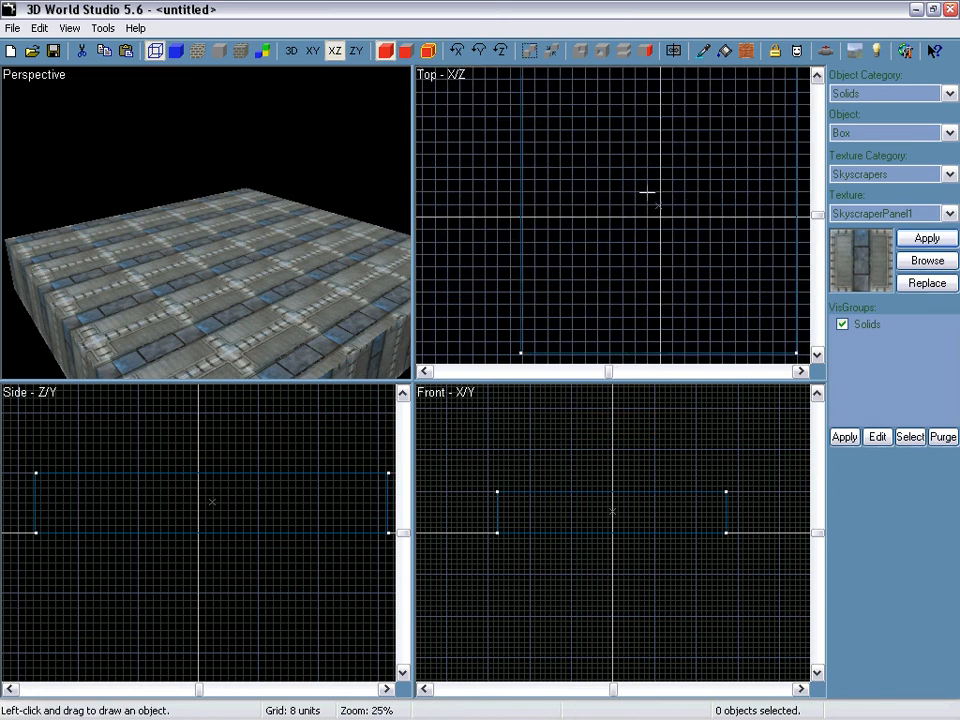
{"action": "left_click_drag", "start_coordinate": [610, 164], "coordinate": [730, 264]}
{"action": "key", "text": "Return"}
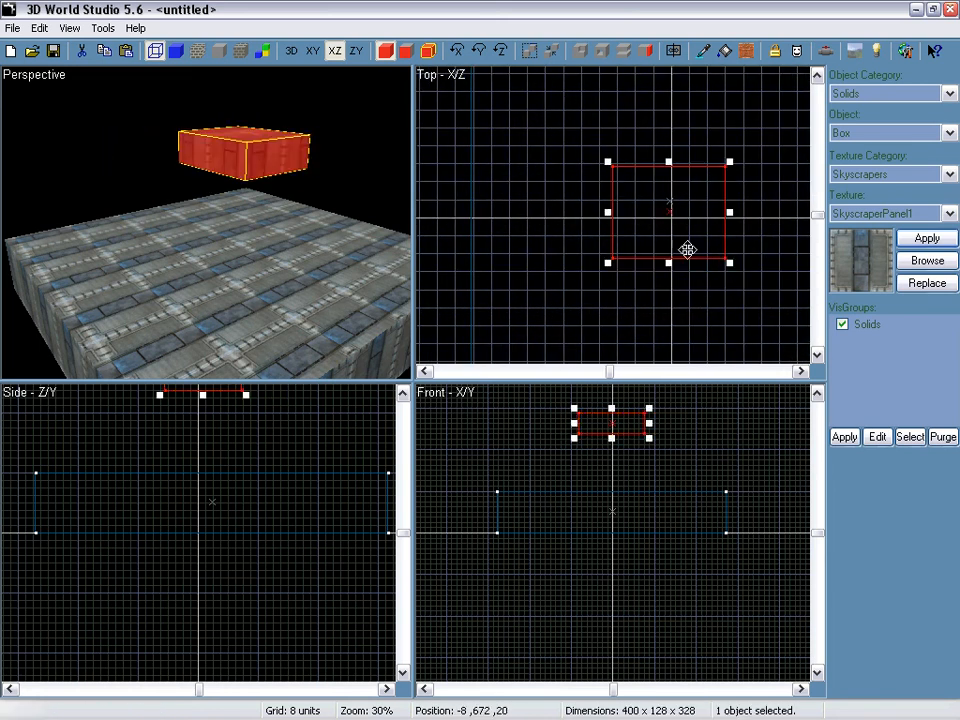
{"action": "left_click_drag", "start_coordinate": [610, 440], "coordinate": [614, 490]}
Select all six faces of the new box and extrude them 128 units
{"action": "key", "text": "space"}
{"action": "right_click_drag", "start_coordinate": [259, 244], "coordinate": [210, 228]}
{"action": "key", "text": "w"}
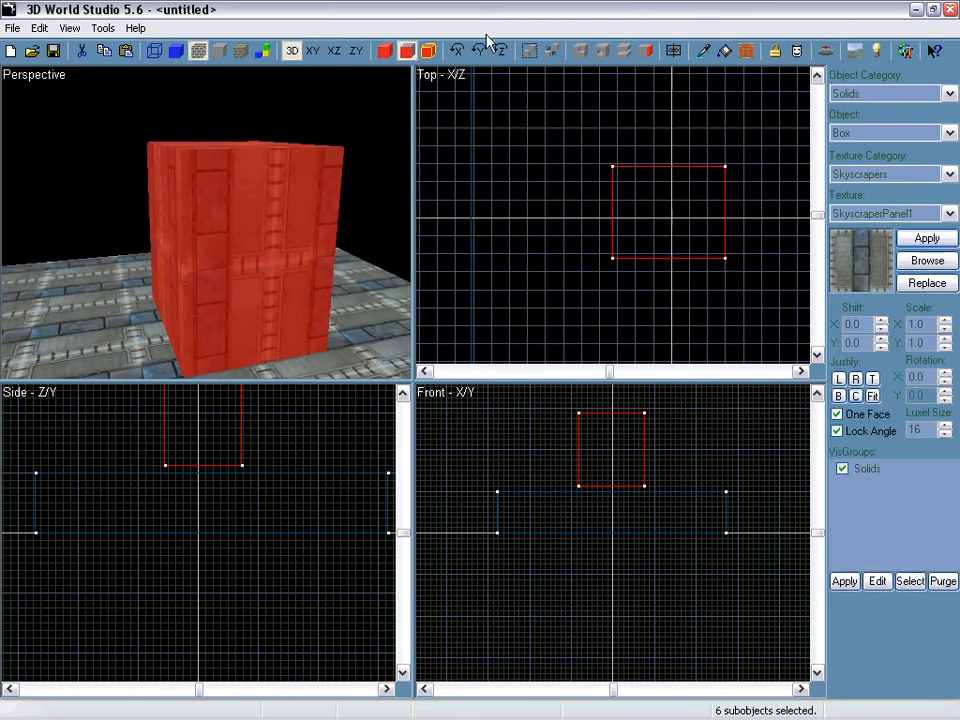
{"action": "left_click", "coordinate": [645, 50]}
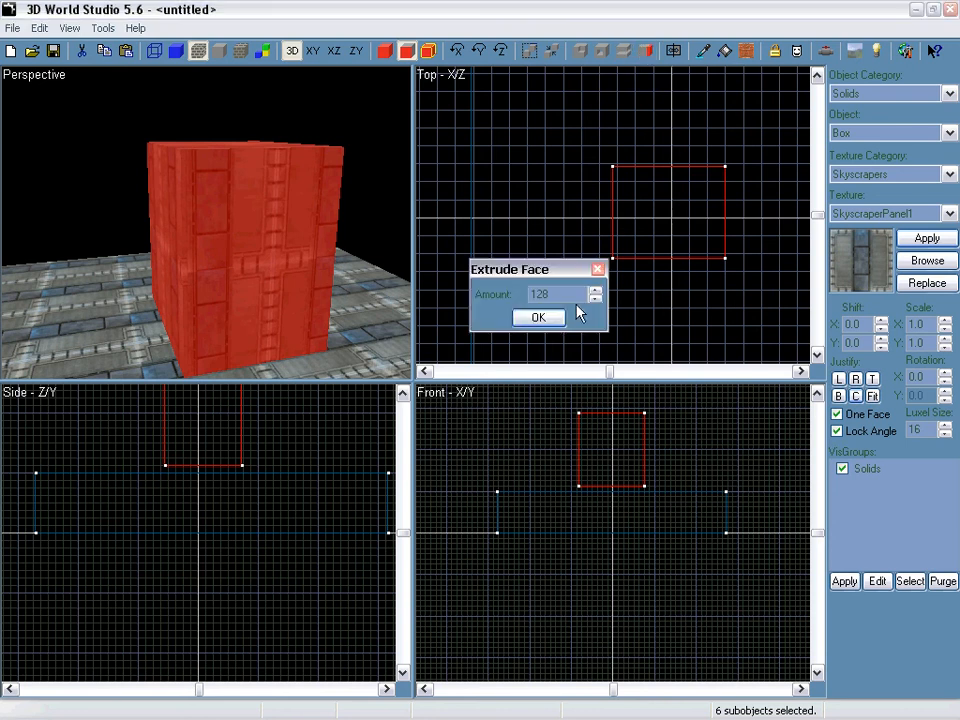
{"action": "left_click", "coordinate": [537, 317]}
Select individual side faces of the extruded blocks in turn to examine how they adjoin the original box
{"action": "left_click_drag", "start_coordinate": [208, 229], "coordinate": [206, 222]}
{"action": "right_click_drag", "start_coordinate": [206, 222], "coordinate": [206, 222]}
{"action": "left_click", "coordinate": [142, 80]}
{"action": "left_click", "coordinate": [64, 197]}
{"action": "left_click", "coordinate": [135, 122]}
{"action": "left_click", "coordinate": [296, 196]}
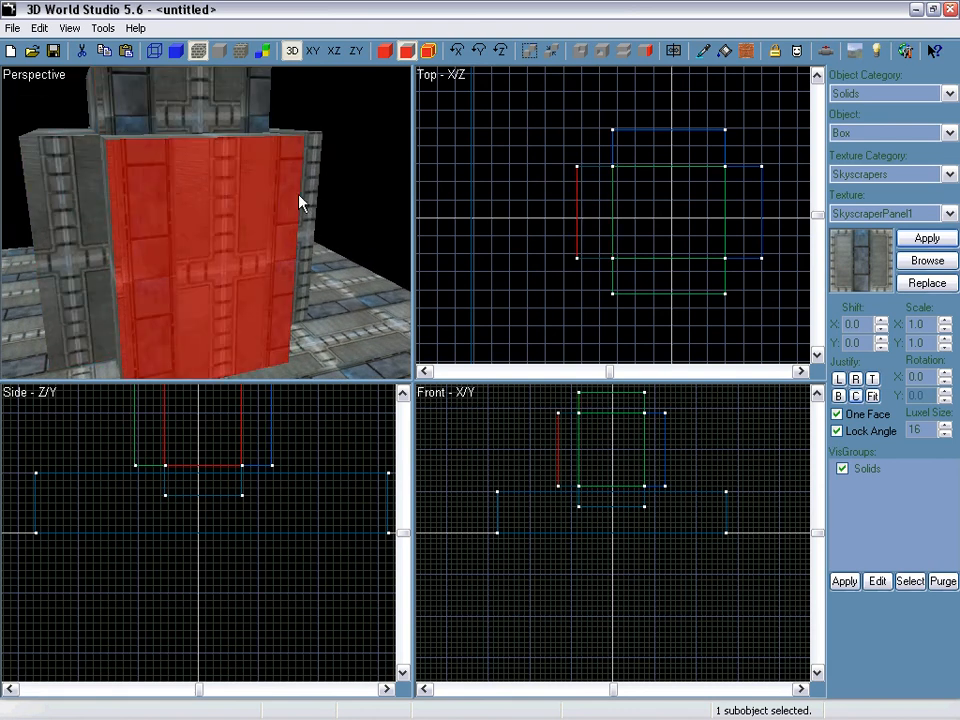
{"action": "left_click", "coordinate": [312, 183]}
{"action": "right_click_drag", "start_coordinate": [204, 222], "coordinate": [204, 222]}
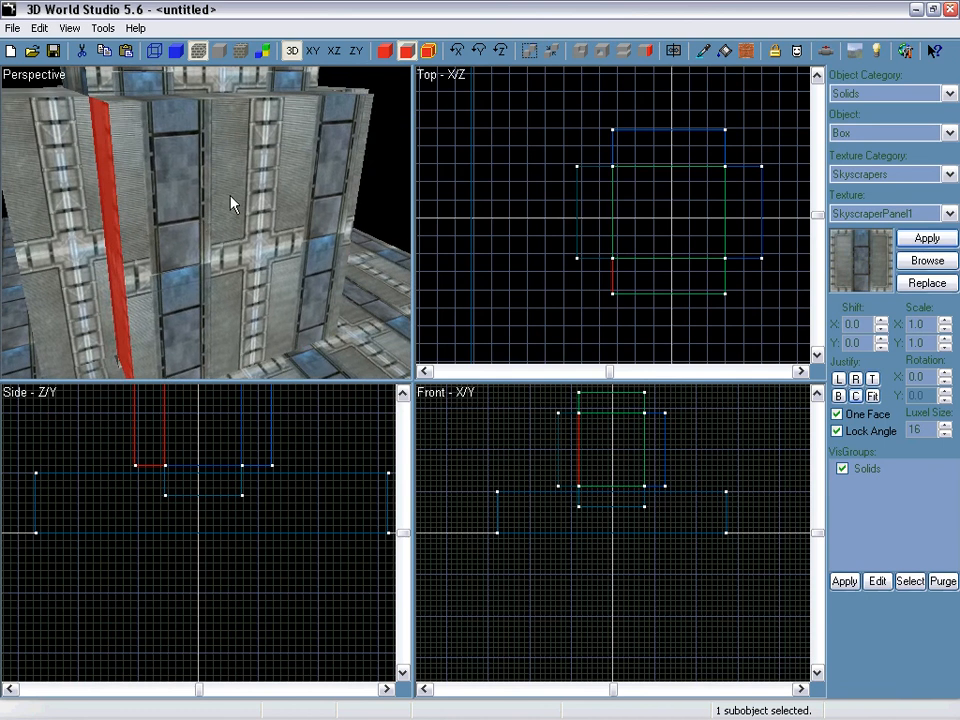
{"action": "left_click", "coordinate": [256, 175]}
{"action": "right_click_drag", "start_coordinate": [256, 175], "coordinate": [206, 222]}
{"action": "left_click", "coordinate": [219, 204]}
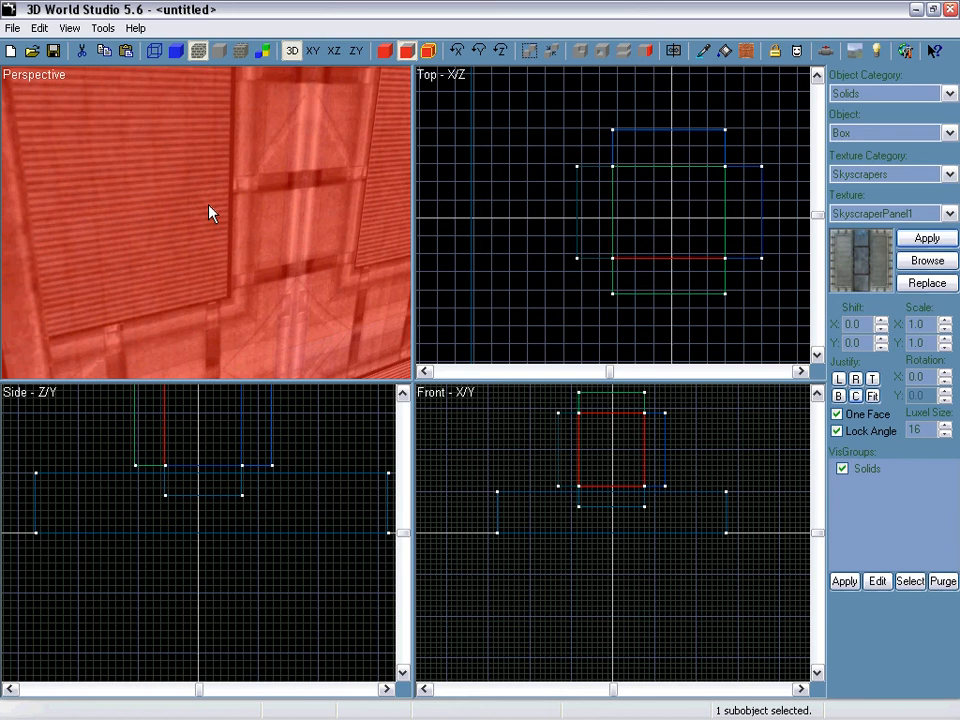
Examine the inner faces between the extruded blocks and the original box at close range
{"action": "mouse_move", "coordinate": [207, 214]}
{"action": "right_mouse_down"}
{"action": "mouse_move", "coordinate": [208, 229]}
{"action": "mouse_move", "coordinate": [197, 207]}
{"action": "mouse_move", "coordinate": [208, 227]}
{"action": "mouse_move", "coordinate": [129, 214]}
{"action": "mouse_move", "coordinate": [206, 221]}
{"action": "right_mouse_up"}
{"action": "left_click", "coordinate": [197, 207]}
{"action": "left_click", "coordinate": [222, 210]}
{"action": "left_click", "coordinate": [128, 220]}
{"action": "key", "text": "Left"}
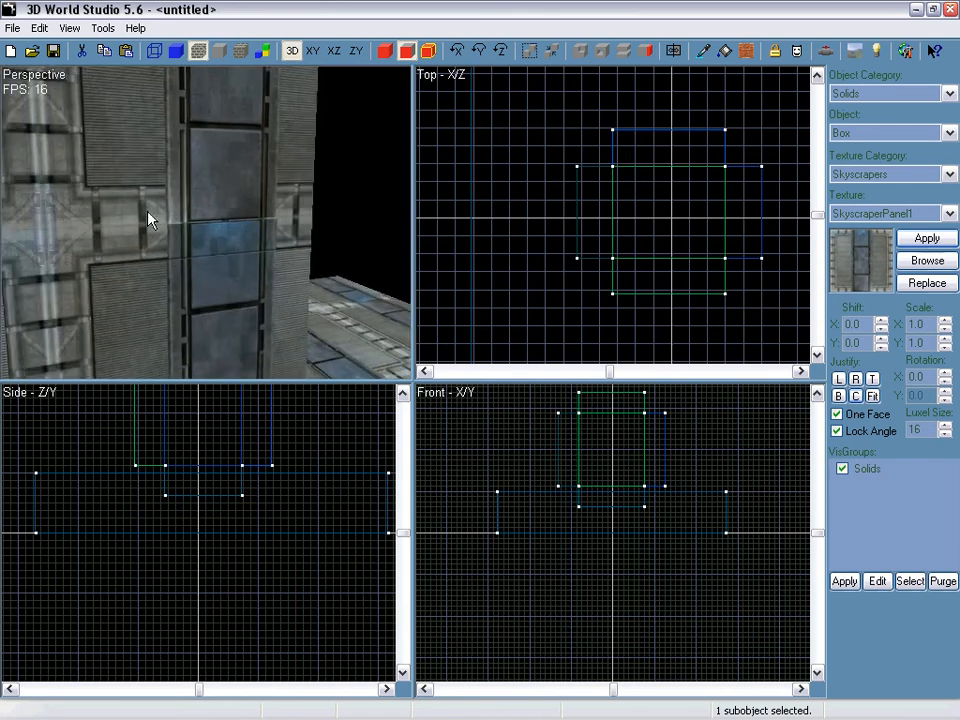
{"action": "key", "text": "Up"}
{"action": "key", "text": "Down"}
{"action": "key", "text": "Down"}
Select one extruded side block as a whole solid and then its faces to examine its boundary with the original box
{"action": "right_click_drag", "start_coordinate": [154, 150], "coordinate": [206, 221]}
{"action": "left_click", "coordinate": [184, 172]}
{"action": "key", "text": "space"}
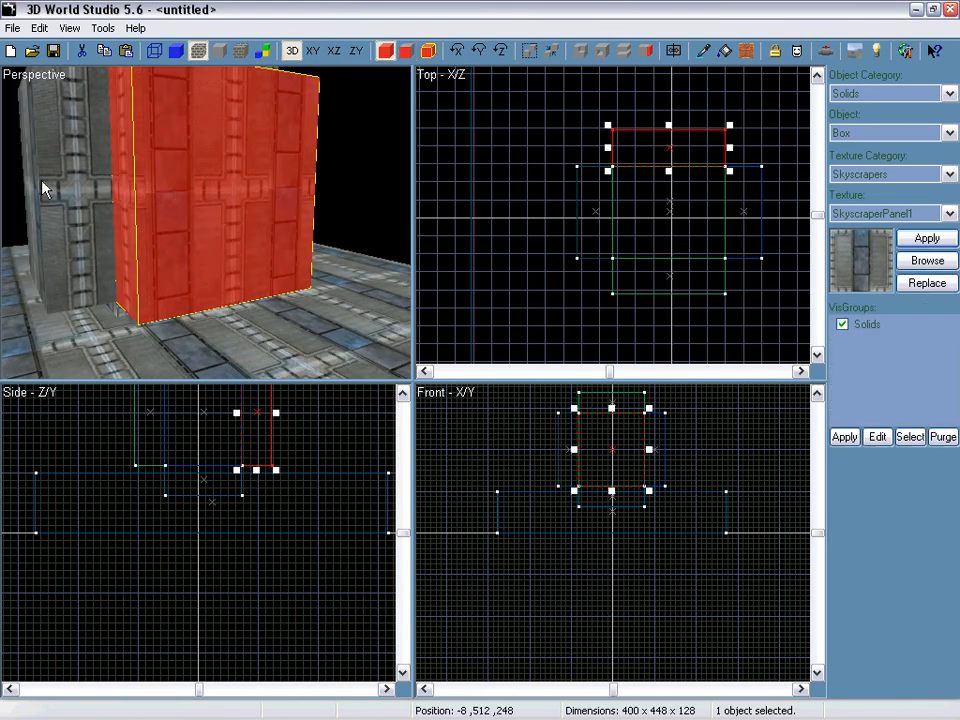
{"action": "key", "text": "Up"}
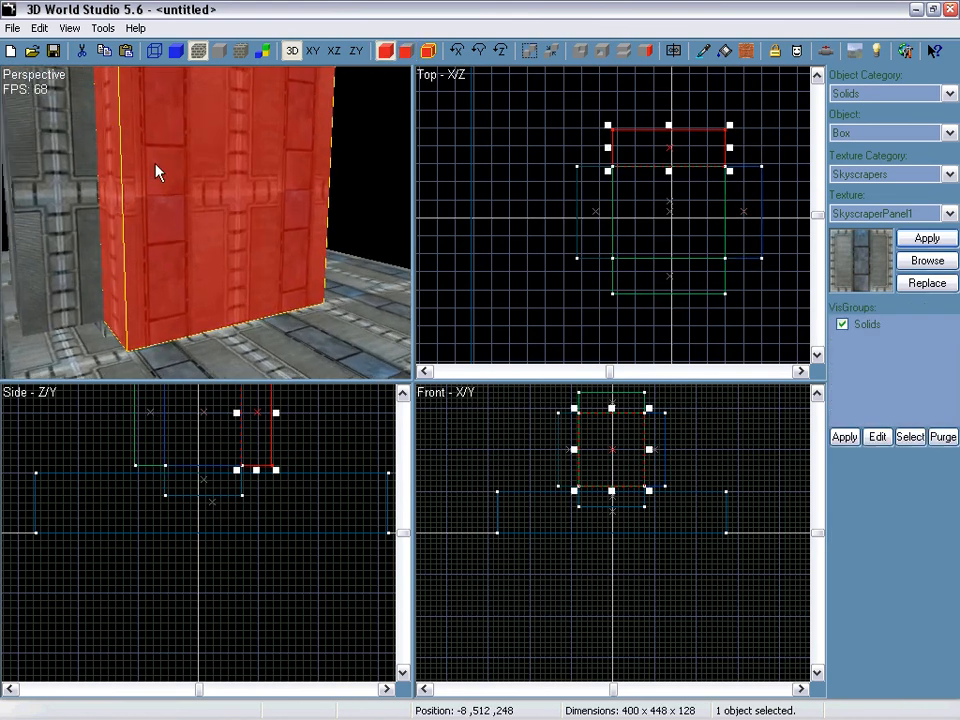
{"action": "right_click_drag", "start_coordinate": [154, 165], "coordinate": [206, 222]}
{"action": "key", "text": "space"}
{"action": "key", "text": "Up"}
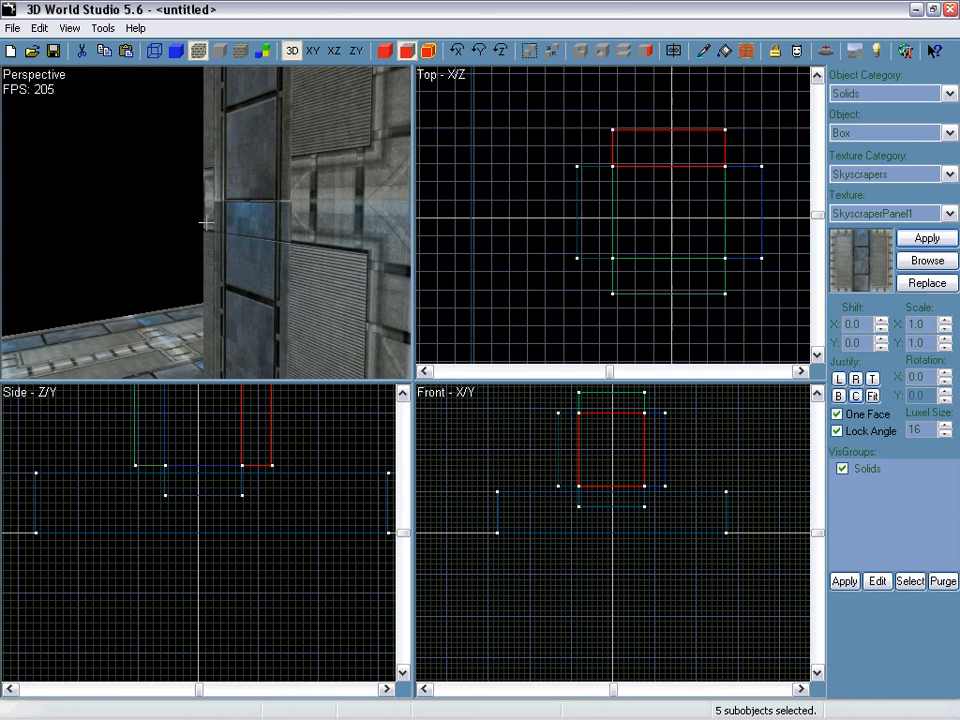
{"action": "left_click", "coordinate": [131, 211]}
{"action": "left_click_drag", "start_coordinate": [705, 299], "coordinate": [759, 334]}
{"action": "left_click", "coordinate": [707, 287]}
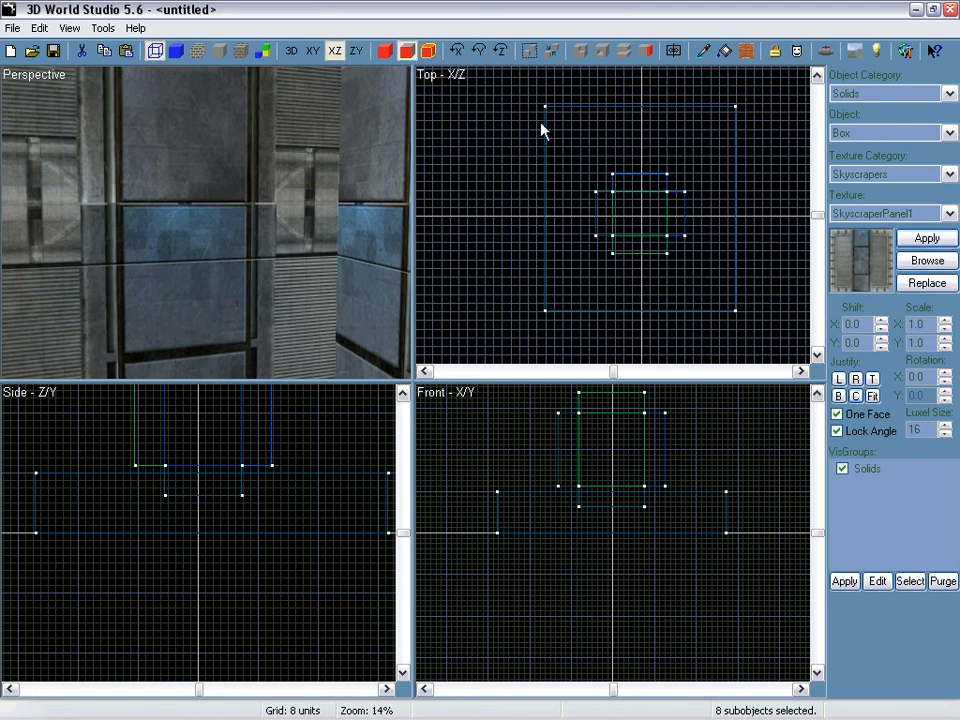
Clear the scene by deleting every object
{"action": "scroll", "coordinate": [56, 461], "scroll_direction": "down", "scroll_amount": 1}
{"action": "scroll", "coordinate": [613, 302], "scroll_direction": "down", "scroll_amount": 3}
{"action": "key", "text": "Escape"}
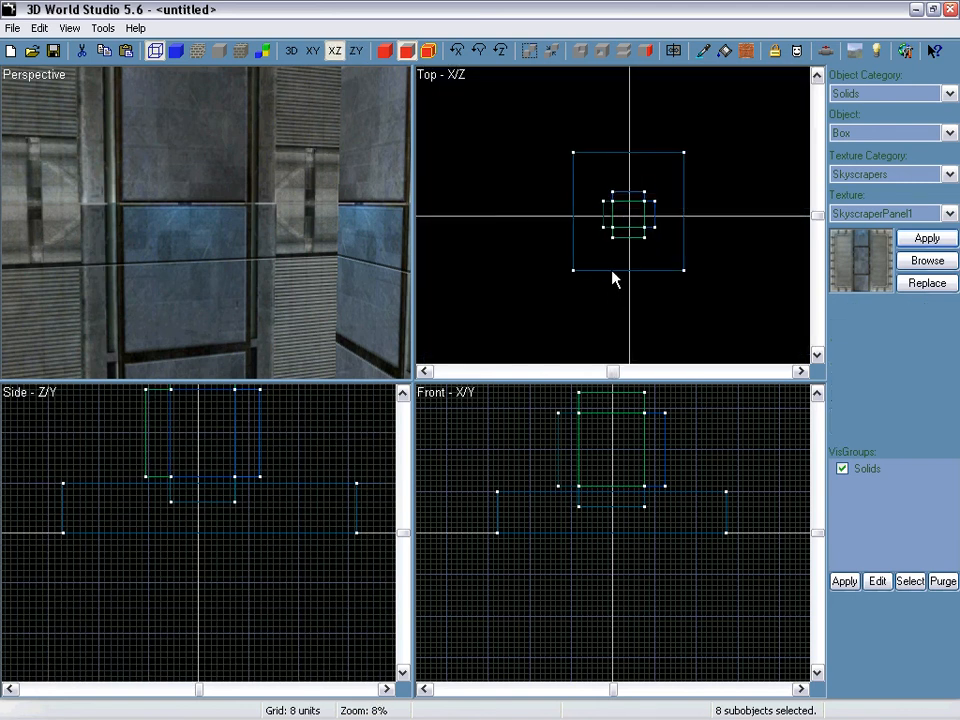
{"action": "key", "text": "ctrl+a"}
{"action": "key", "text": "Delete"}
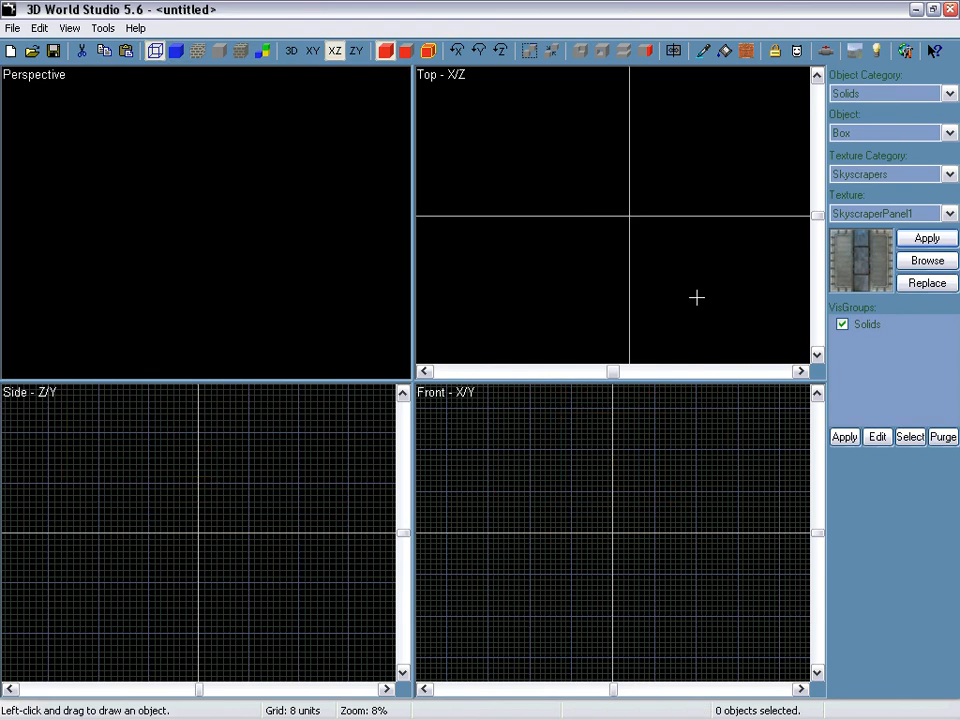
{"action": "scroll", "coordinate": [703, 268], "scroll_direction": "up", "scroll_amount": 4}
{"action": "scroll", "coordinate": [626, 155], "scroll_direction": "up", "scroll_amount": 3}
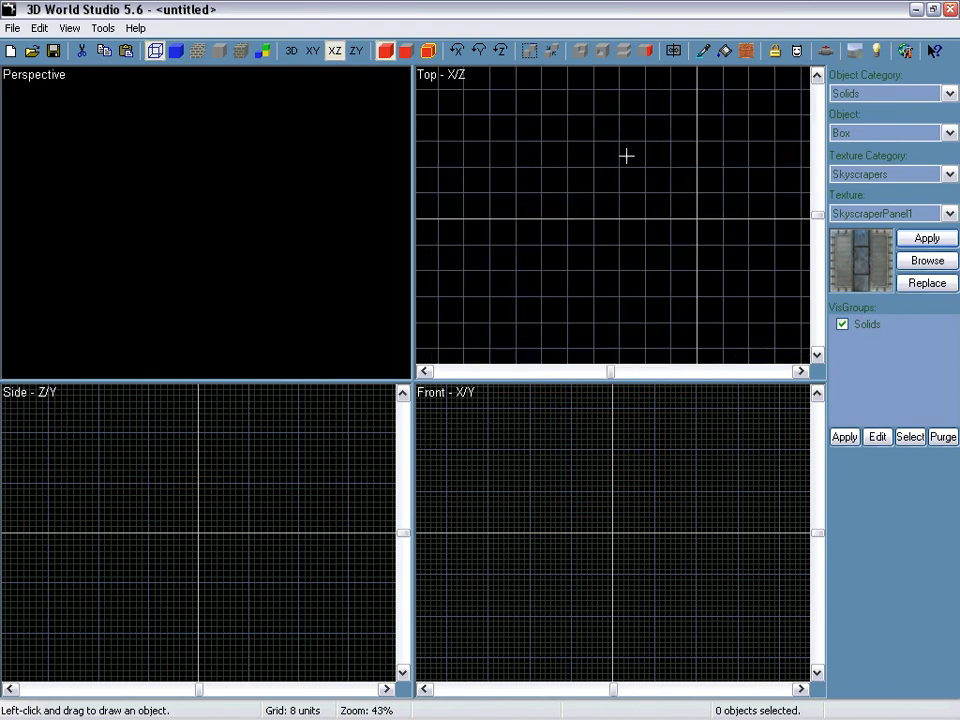
{"action": "left_click_drag", "start_coordinate": [617, 143], "coordinate": [671, 216]}
{"action": "key", "text": "Return"}
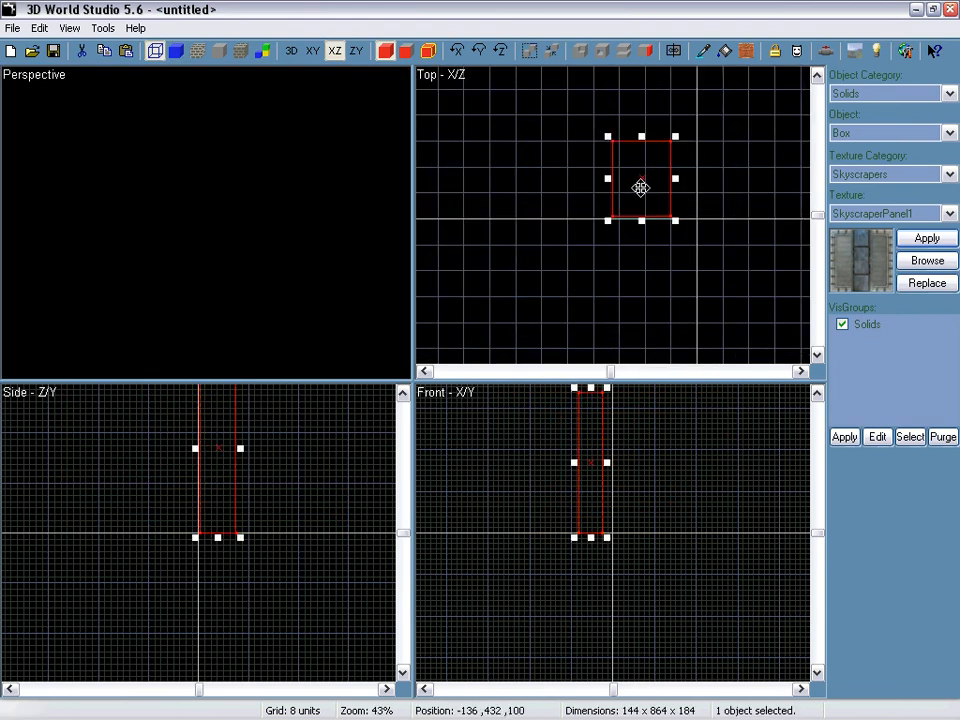
{"action": "left_click_drag", "start_coordinate": [713, 186], "coordinate": [748, 189]}
{"action": "right_click_drag", "start_coordinate": [206, 222], "coordinate": [206, 222]}
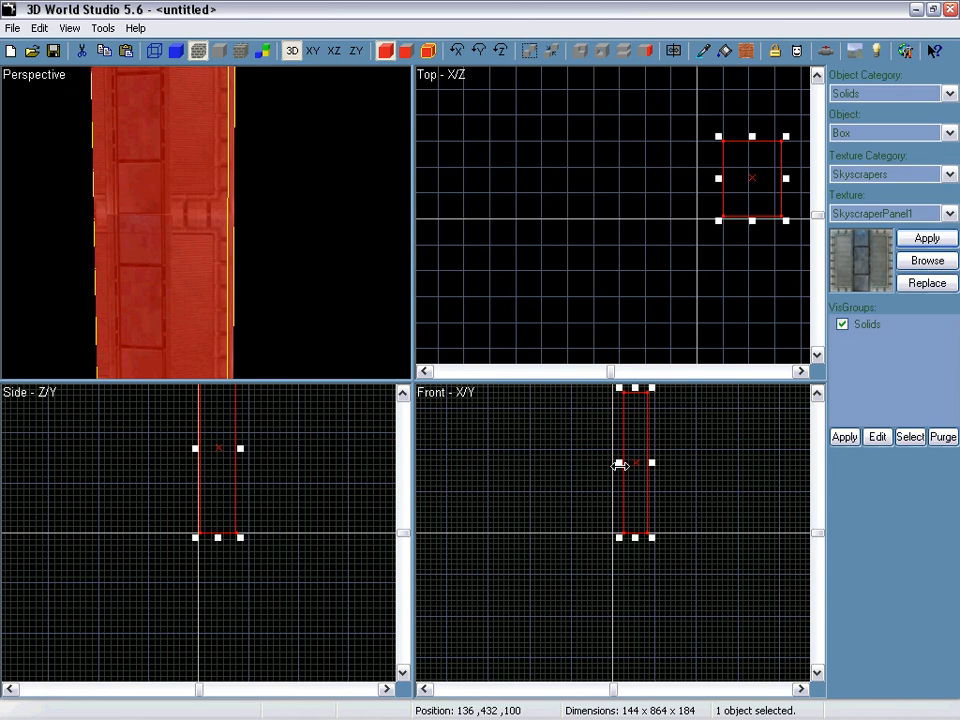
{"action": "left_click_drag", "start_coordinate": [619, 462], "coordinate": [596, 459]}
{"action": "key", "text": "Delete"}
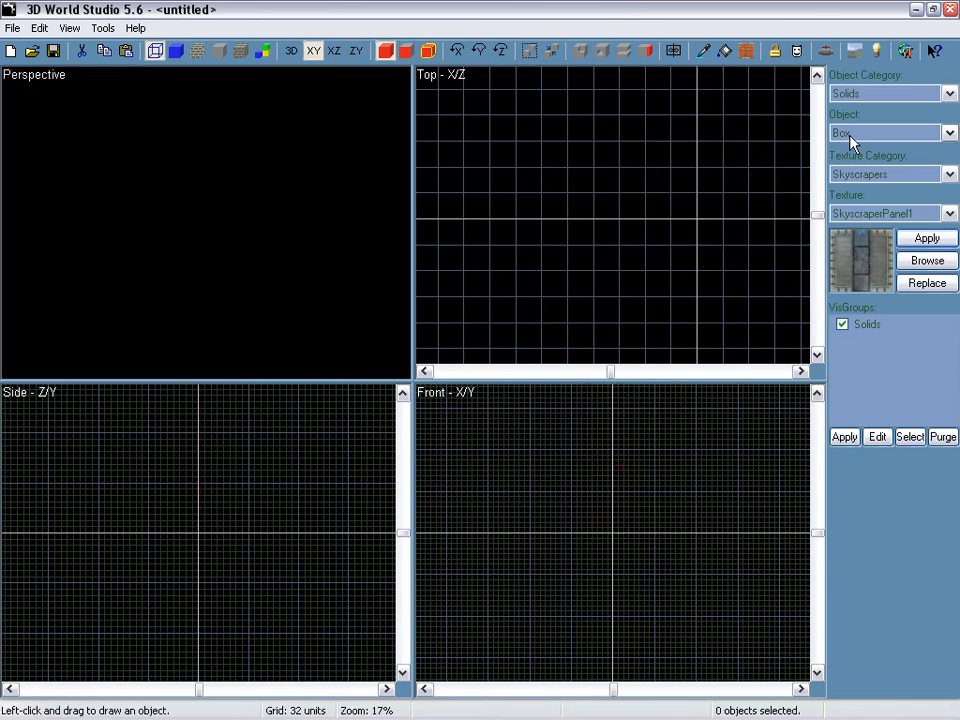
Create a 12-sided cone about 336 × 512 × 480 units, drawing its circular base in the side view around the origin
{"action": "left_click", "coordinate": [849, 134]}
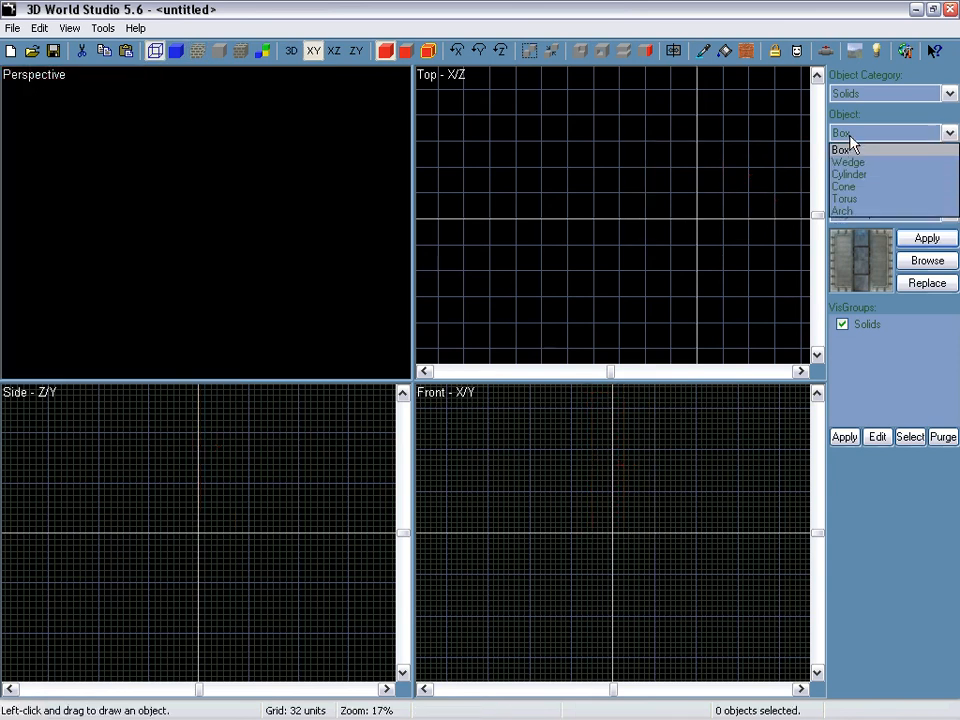
{"action": "left_click", "coordinate": [858, 187]}
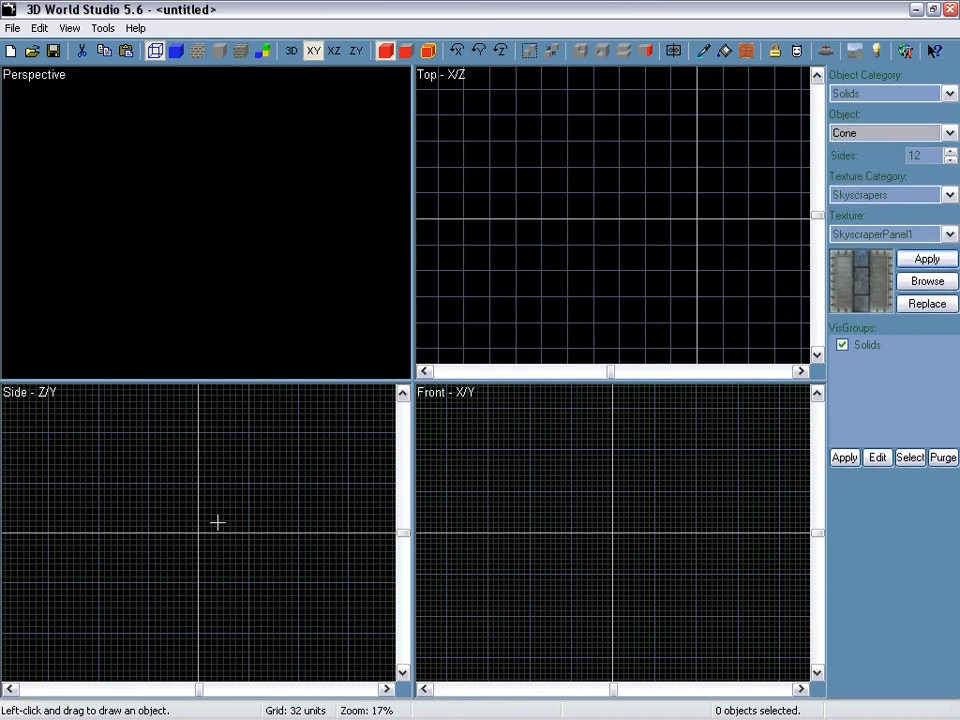
{"action": "left_click", "coordinate": [146, 484]}
{"action": "left_click_drag", "start_coordinate": [146, 483], "coordinate": [246, 578]}
{"action": "key", "text": "Return"}
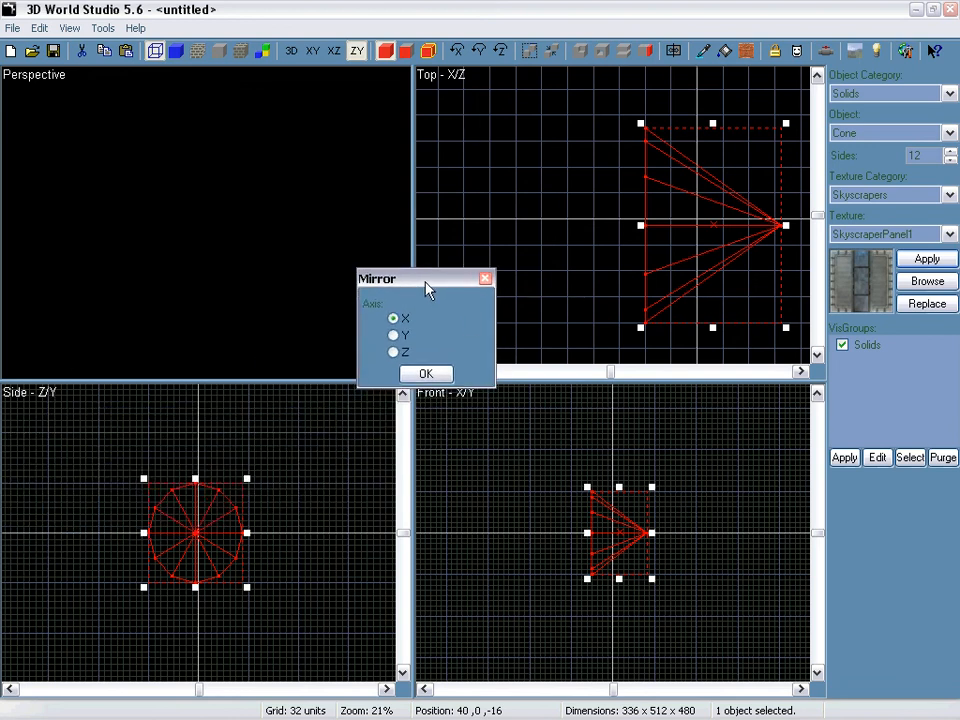
Mirror the cone along the X axis and move it to about X -176, Z -8
{"action": "left_click_drag", "start_coordinate": [425, 282], "coordinate": [412, 195]}
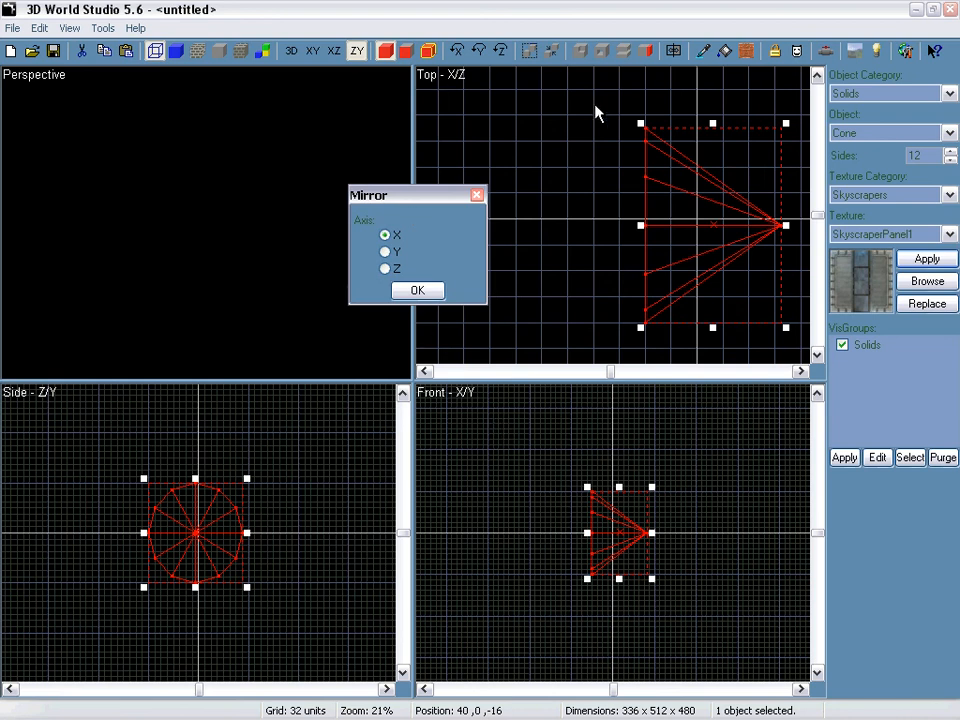
{"action": "left_click", "coordinate": [417, 291]}
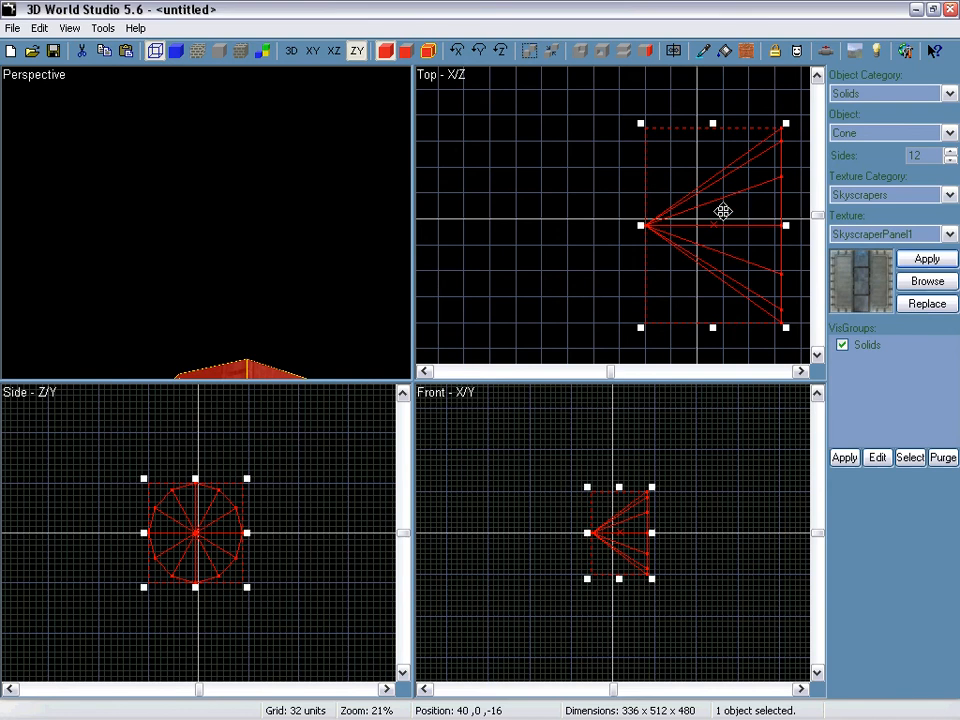
{"action": "left_click_drag", "start_coordinate": [722, 211], "coordinate": [643, 209]}
{"action": "right_click_drag", "start_coordinate": [242, 273], "coordinate": [206, 222]}
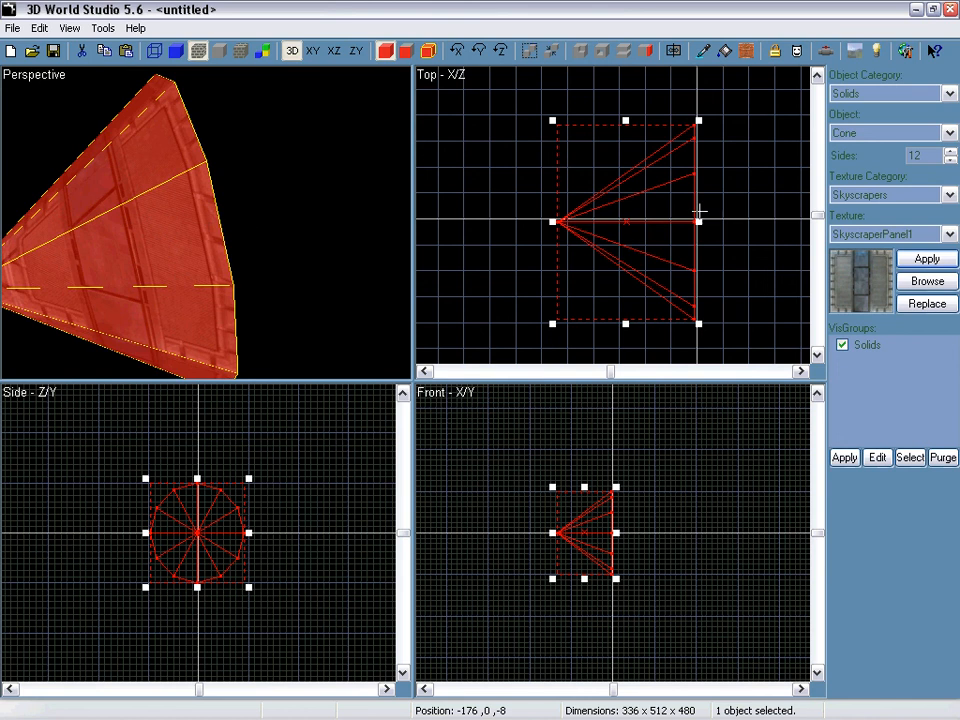
Mirror the cone along the Z axis
{"action": "left_click", "coordinate": [674, 50]}
{"action": "left_click", "coordinate": [386, 270]}
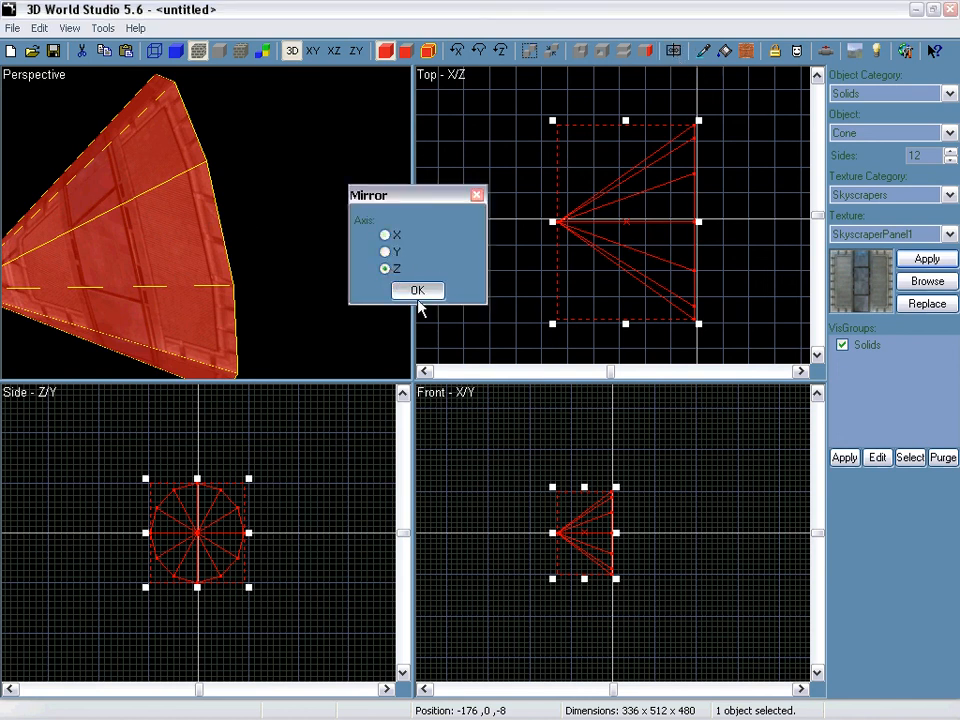
{"action": "left_click", "coordinate": [417, 290]}
{"action": "middle_click_drag", "start_coordinate": [217, 220], "coordinate": [208, 221]}
Rotate the cone in the front view until its tip points straight down, and mirror it along the Y axis to point upward
{"action": "left_click", "coordinate": [587, 533]}
{"action": "left_click_drag", "start_coordinate": [615, 489], "coordinate": [595, 477]}
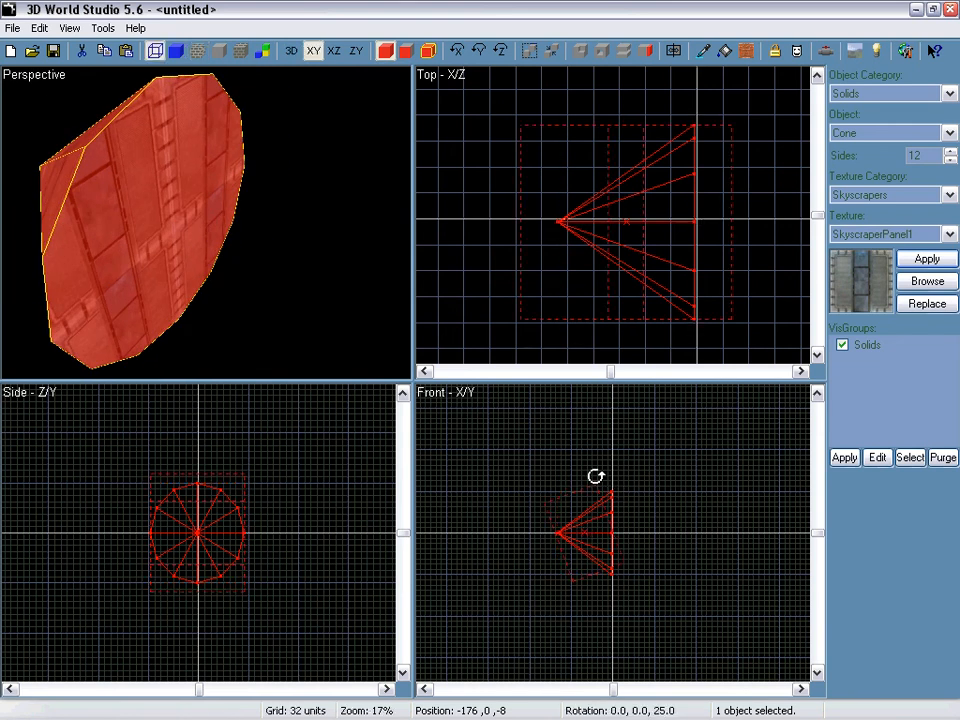
{"action": "mouse_move", "coordinate": [533, 473]}
{"action": "left_mouse_down"}
{"action": "mouse_move", "coordinate": [517, 493]}
{"action": "mouse_move", "coordinate": [517, 484]}
{"action": "left_mouse_up"}
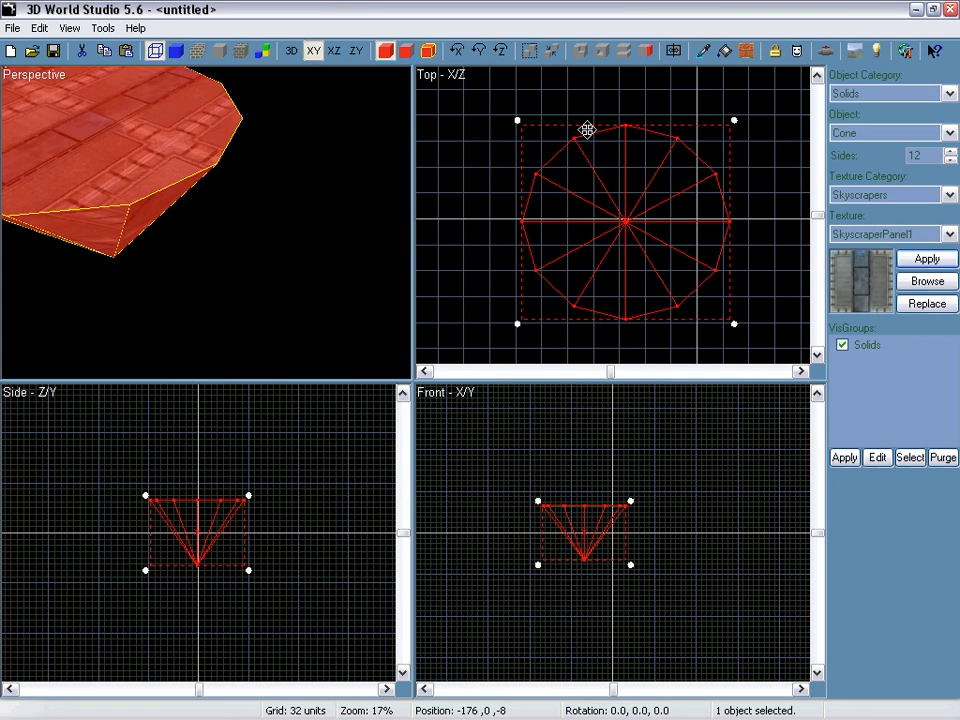
{"action": "left_click", "coordinate": [675, 51]}
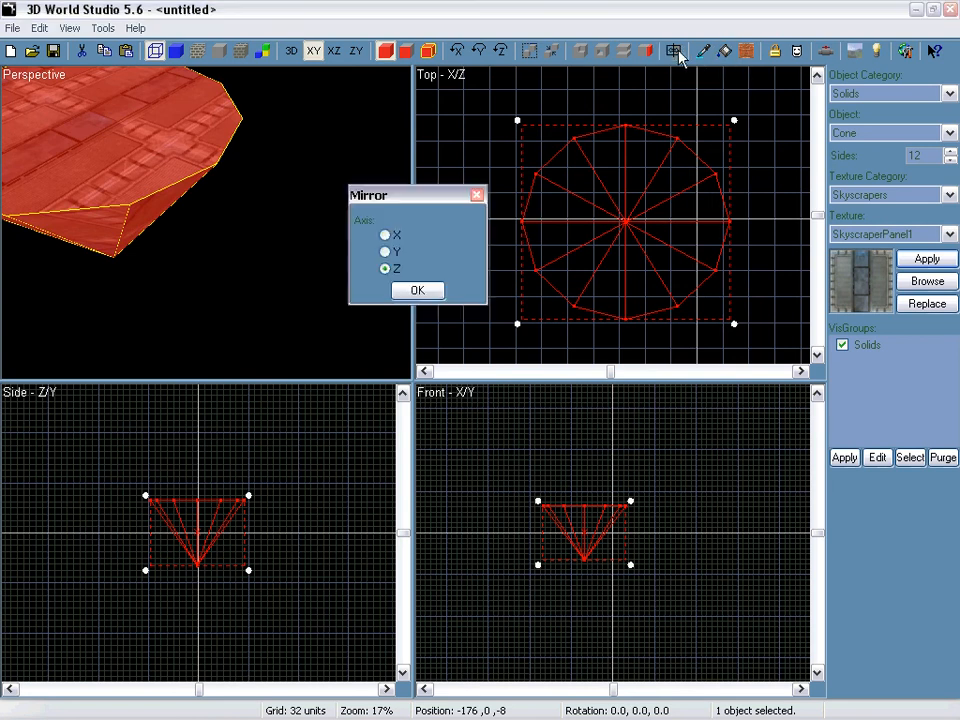
{"action": "left_click", "coordinate": [417, 290]}
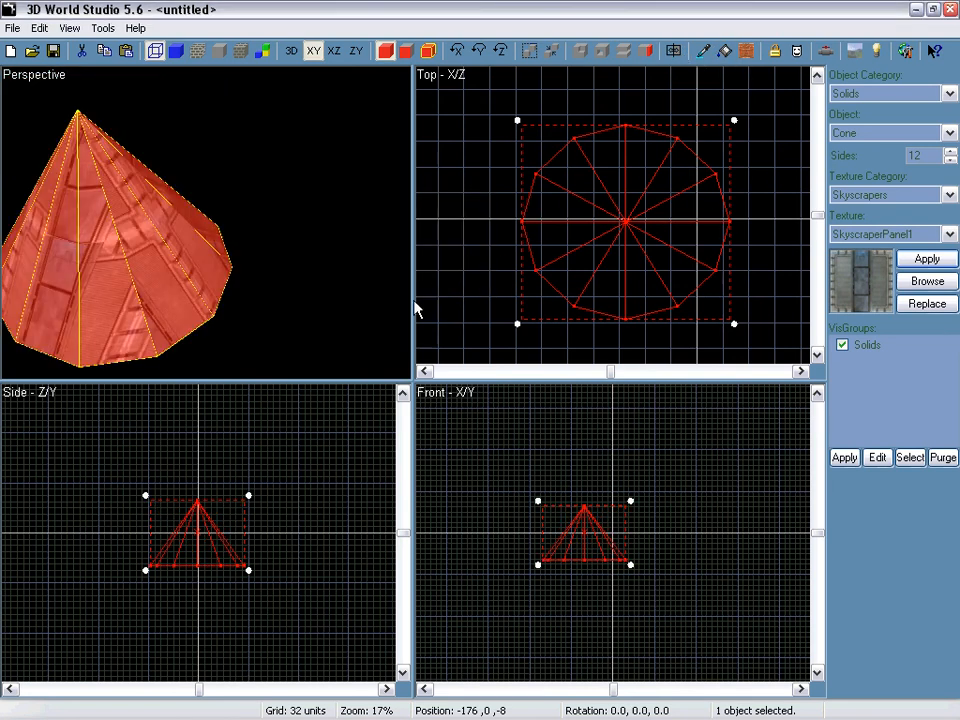
Mirror the upright cone along the Y axis again and delete it
{"action": "left_click", "coordinate": [208, 227]}
{"action": "scroll", "coordinate": [206, 222], "scroll_direction": "up", "scroll_amount": 10}
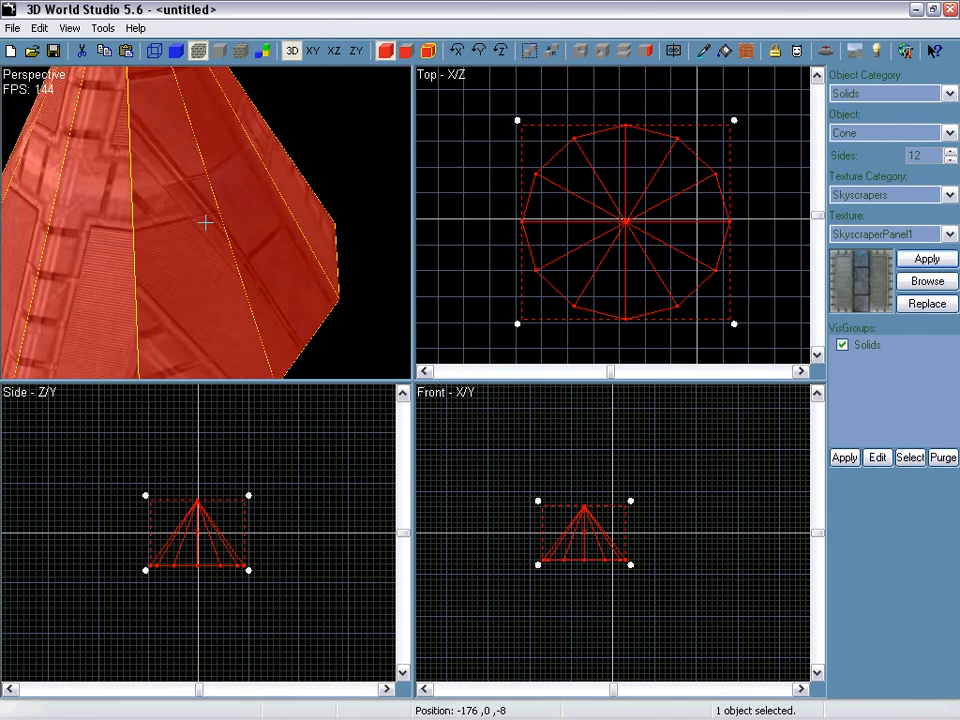
{"action": "right_click_drag", "start_coordinate": [215, 187], "coordinate": [206, 222]}
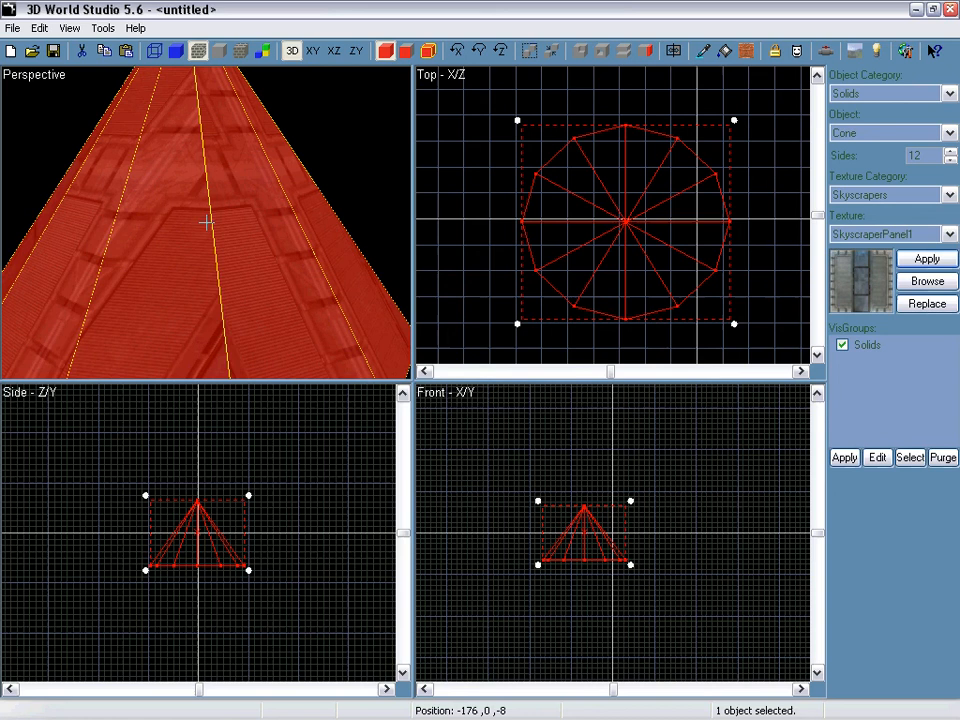
{"action": "left_click", "coordinate": [675, 52]}
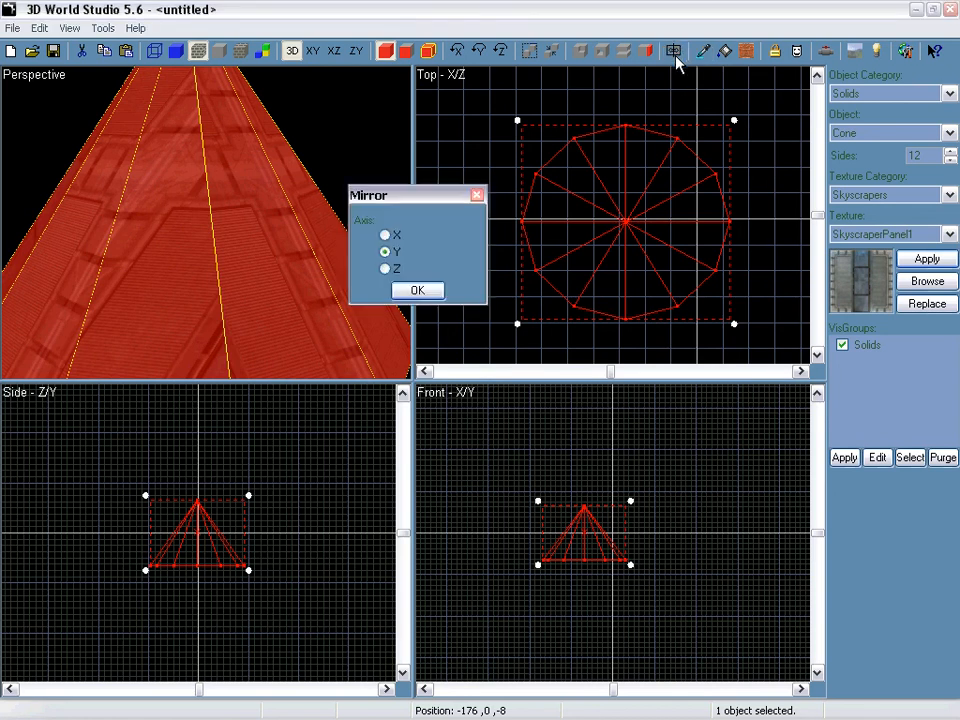
{"action": "left_click", "coordinate": [389, 290]}
{"action": "right_click_drag", "start_coordinate": [208, 229], "coordinate": [206, 222]}
{"action": "key", "text": "Delete"}
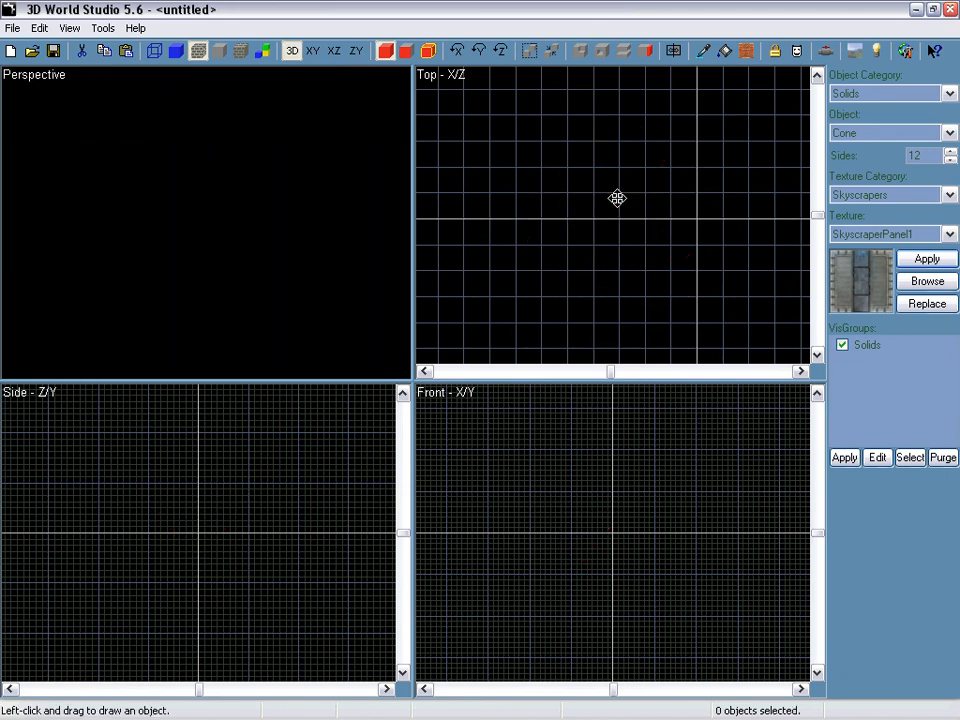
Set the top view's grid spacing to 64 units
{"action": "scroll", "coordinate": [634, 188], "scroll_direction": "up", "scroll_amount": 5}
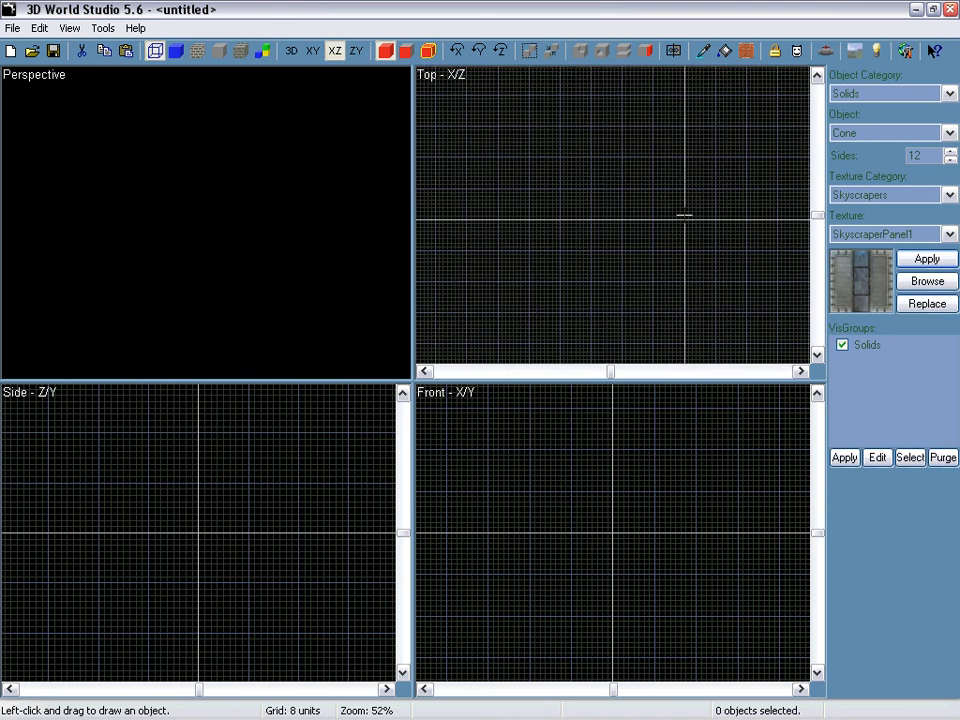
{"action": "scroll", "coordinate": [645, 208], "scroll_direction": "up", "scroll_amount": 2}
{"action": "scroll", "coordinate": [638, 205], "scroll_direction": "down", "scroll_amount": 1}
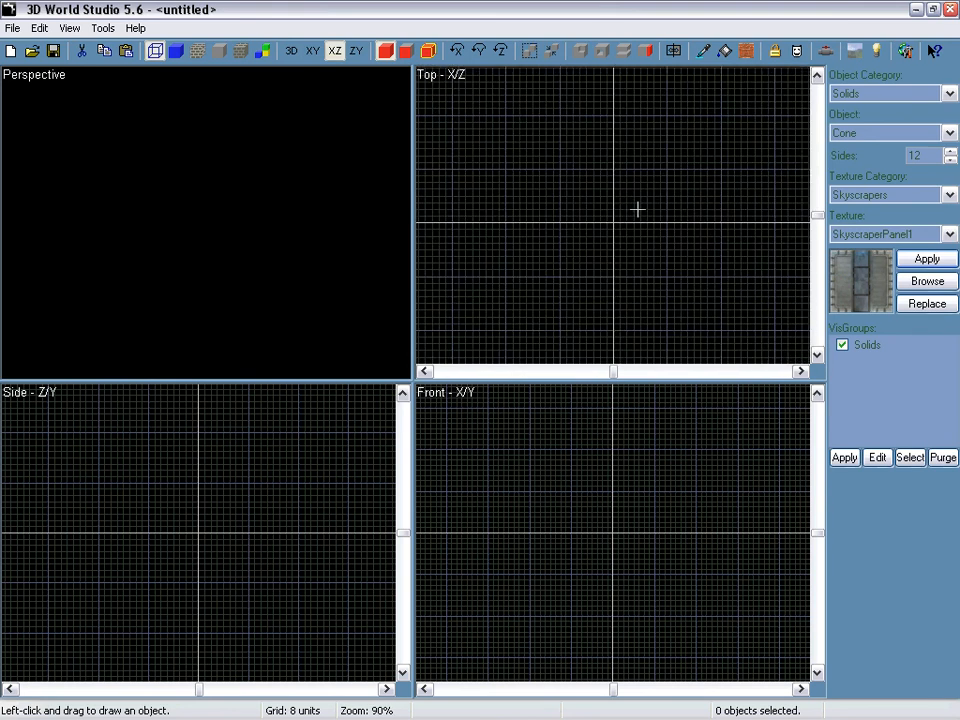
{"action": "left_click", "coordinate": [852, 136]}
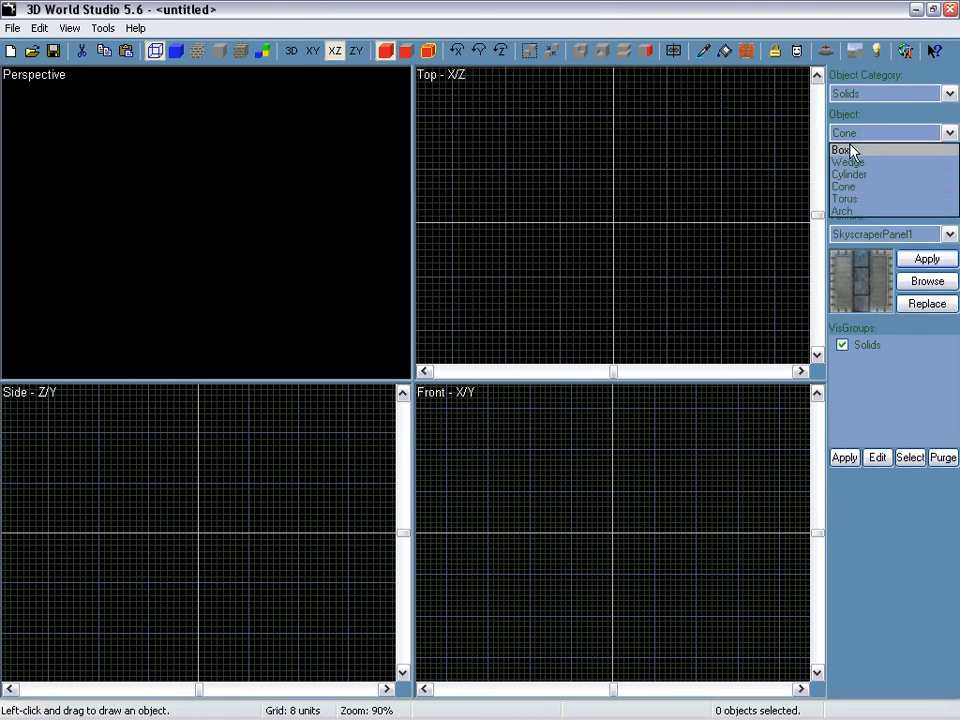
{"action": "left_click", "coordinate": [850, 150]}
{"action": "scroll", "coordinate": [636, 184], "scroll_direction": "down", "scroll_amount": 3}
{"action": "left_click", "coordinate": [625, 175]}
{"action": "scroll", "coordinate": [630, 183], "scroll_direction": "down", "scroll_amount": 2}
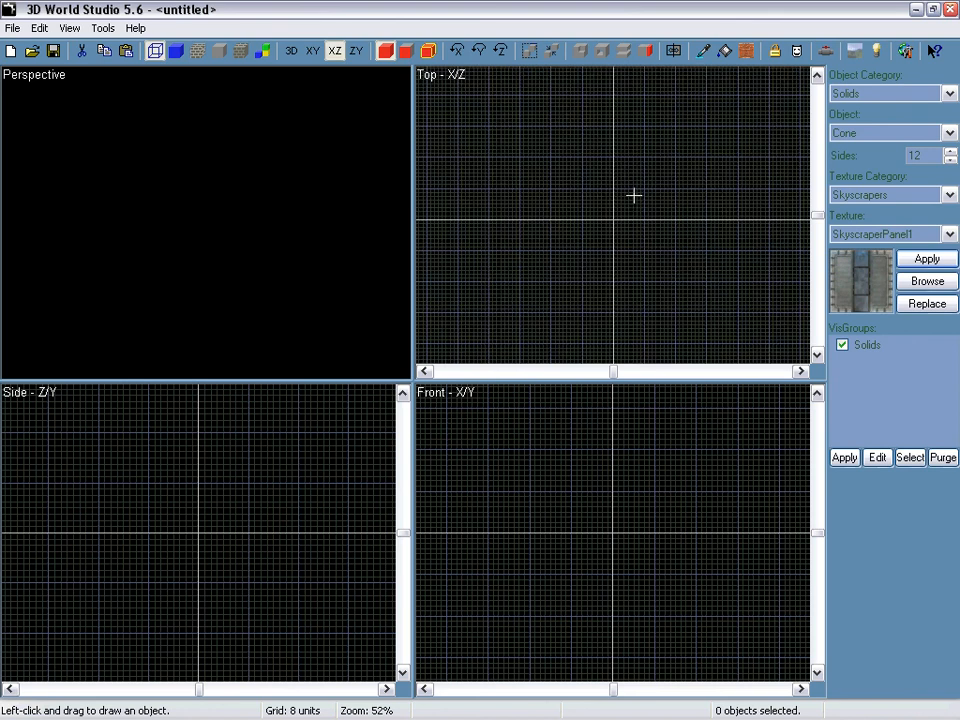
{"action": "key", "text": "bracketright"}
{"action": "key", "text": "bracketright"}
{"action": "key", "text": "bracketright"}
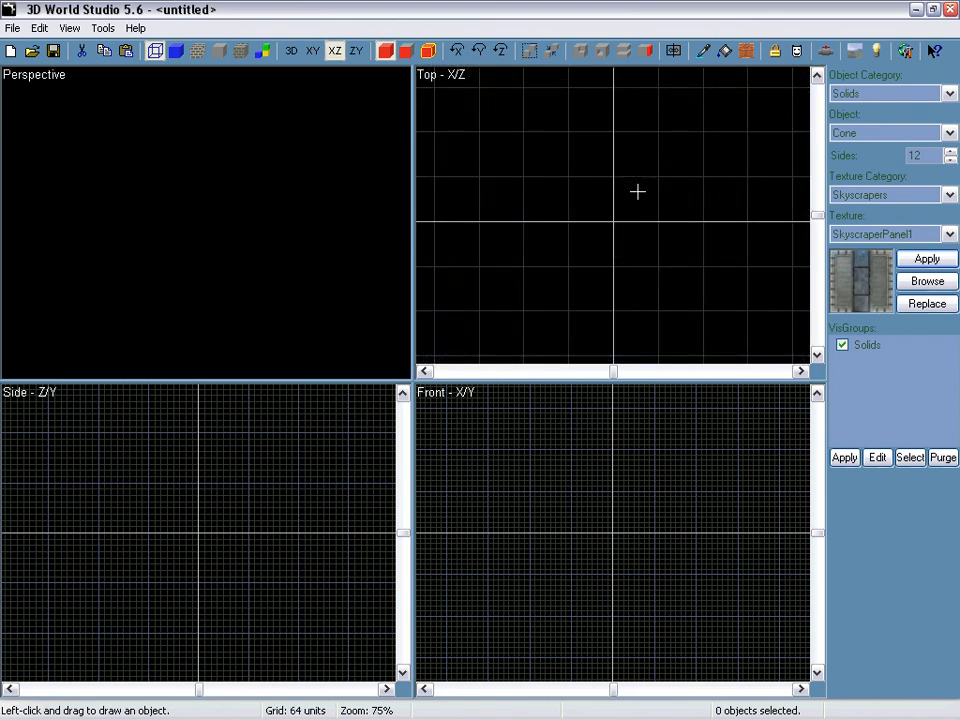
{"action": "scroll", "coordinate": [637, 192], "scroll_direction": "down", "scroll_amount": 4}
{"action": "scroll", "coordinate": [630, 198], "scroll_direction": "down", "scroll_amount": 3}
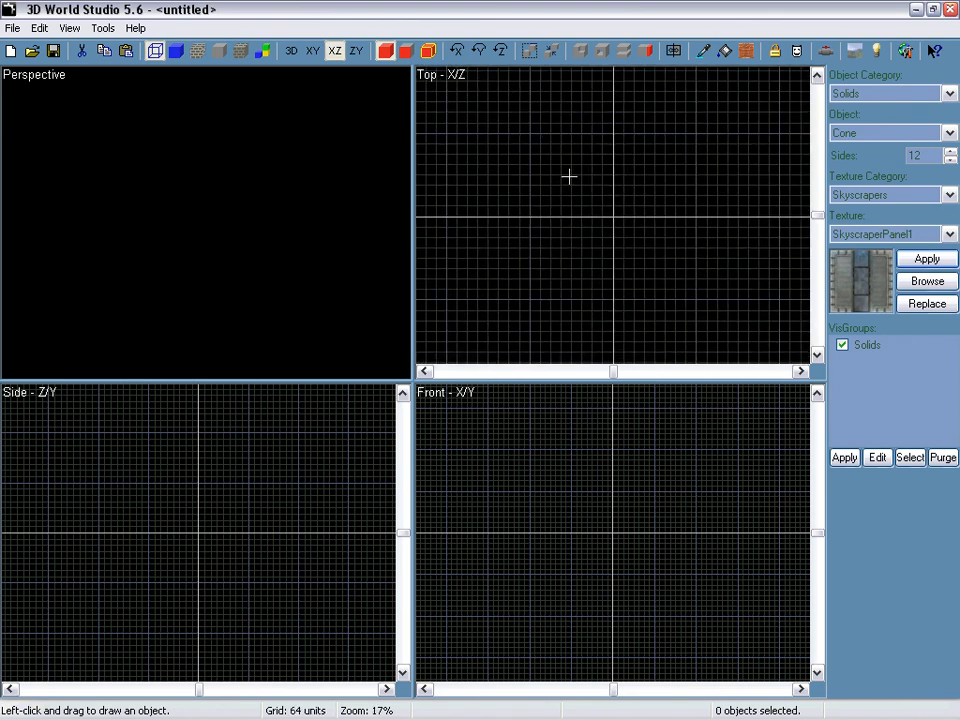
{"action": "left_click_drag", "start_coordinate": [534, 135], "coordinate": [697, 302]}
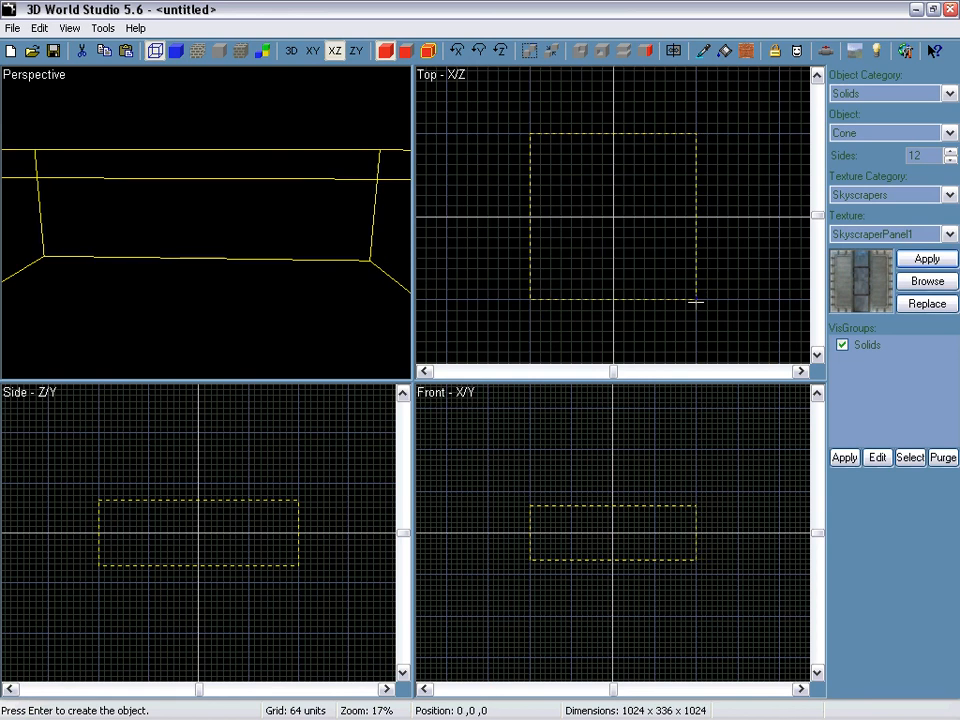
{"action": "key", "text": "Return"}
{"action": "key", "text": "Delete"}
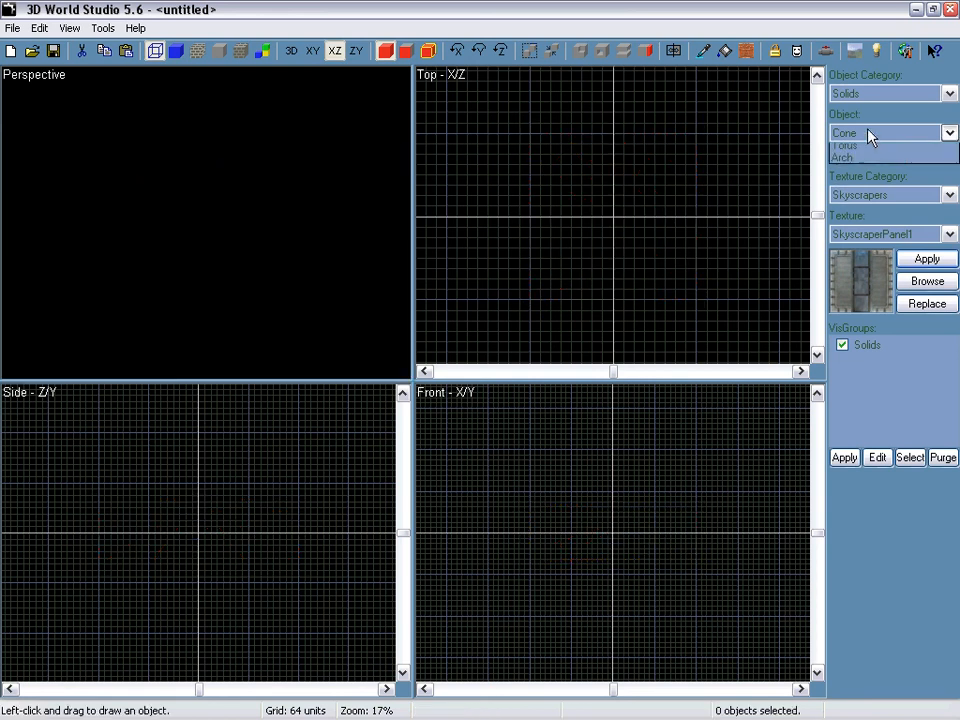
Create a 1024 × 1024 unit box centred on the origin in the top view and reshape it to 456 units high above the origin
{"action": "left_click", "coordinate": [868, 133]}
{"action": "left_click", "coordinate": [845, 150]}
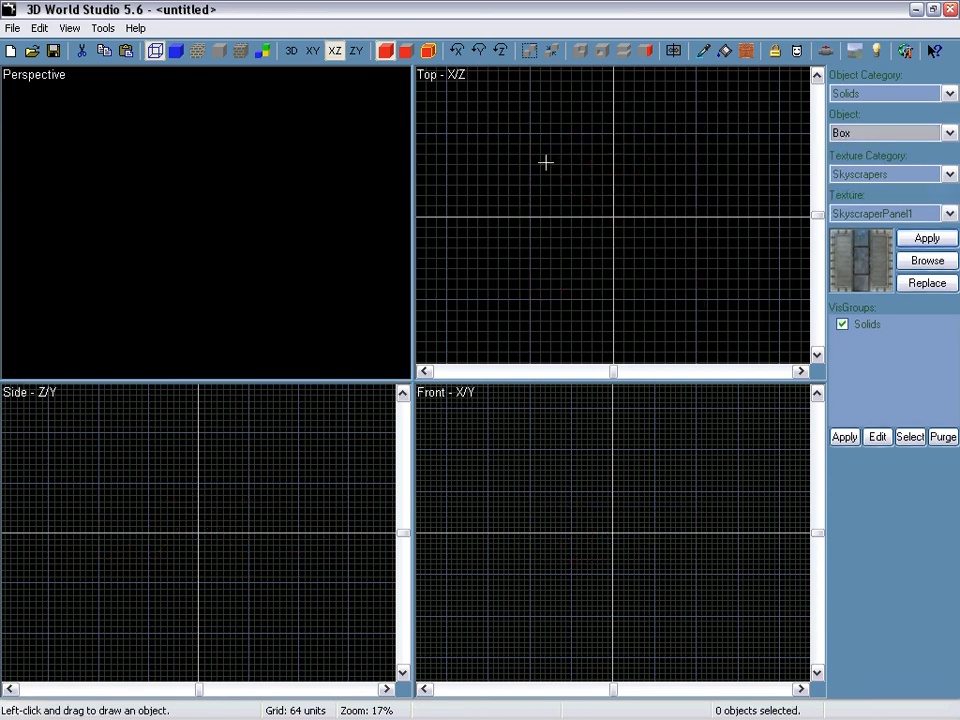
{"action": "left_click_drag", "start_coordinate": [531, 133], "coordinate": [699, 300]}
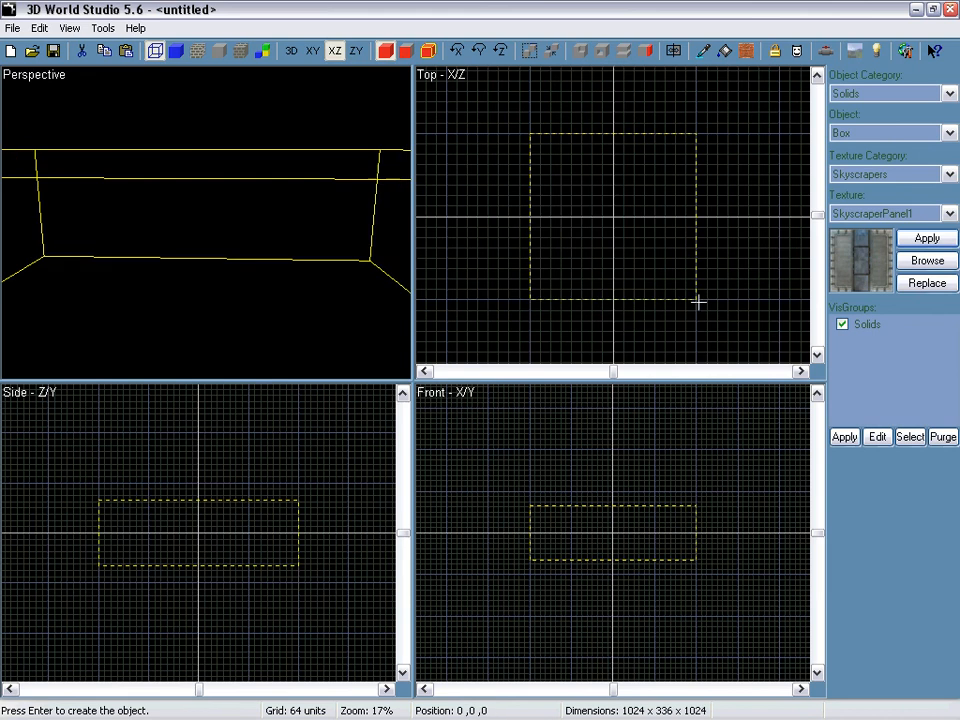
{"action": "key", "text": "Return"}
{"action": "left_click_drag", "start_coordinate": [613, 538], "coordinate": [614, 456]}
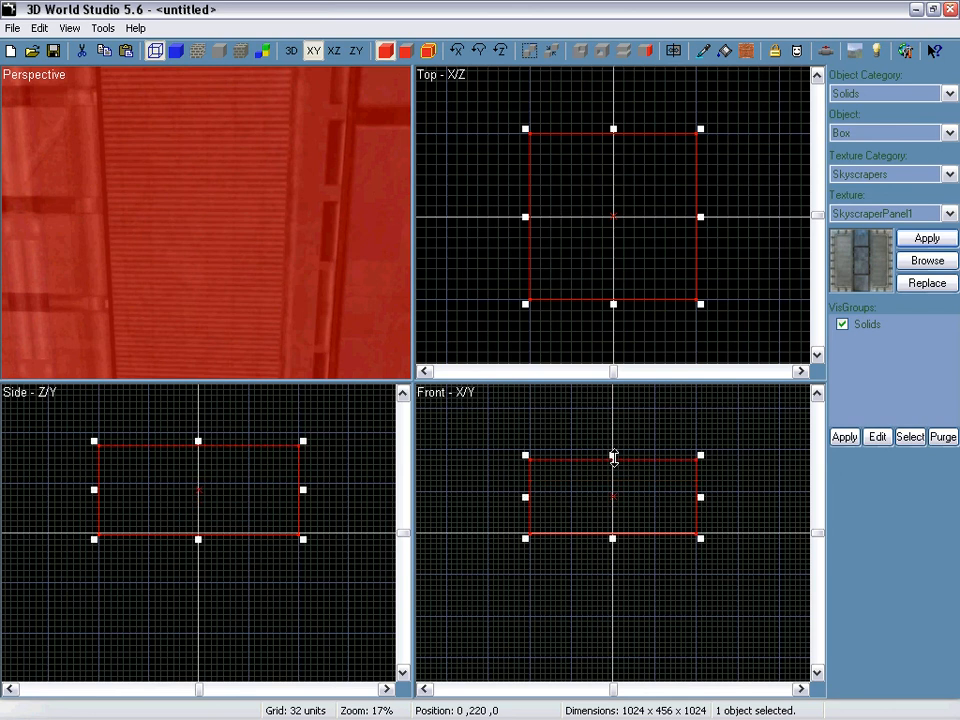
Hollow the box into a room with walls 32 units thick
{"action": "left_click", "coordinate": [600, 51]}
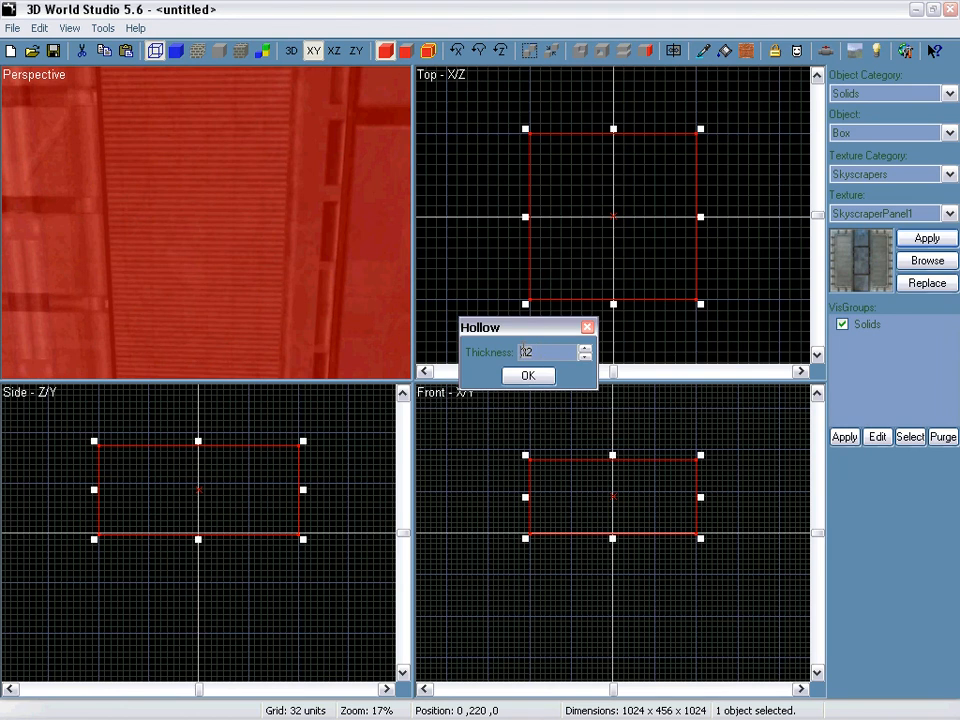
{"action": "left_click", "coordinate": [526, 376]}
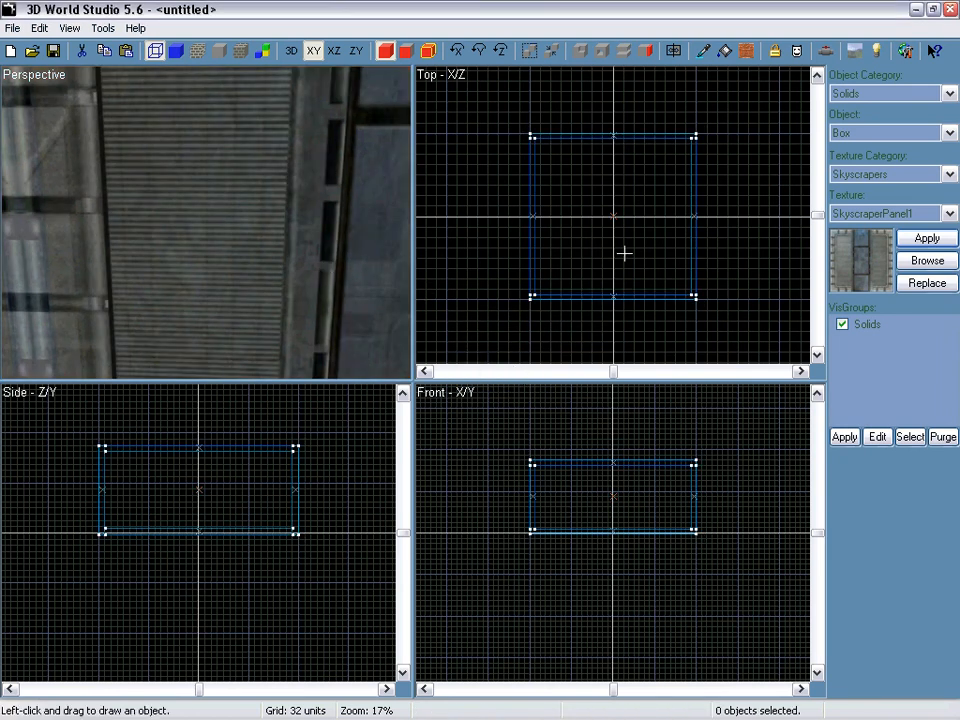
{"action": "right_click_drag", "start_coordinate": [206, 223], "coordinate": [231, 229]}
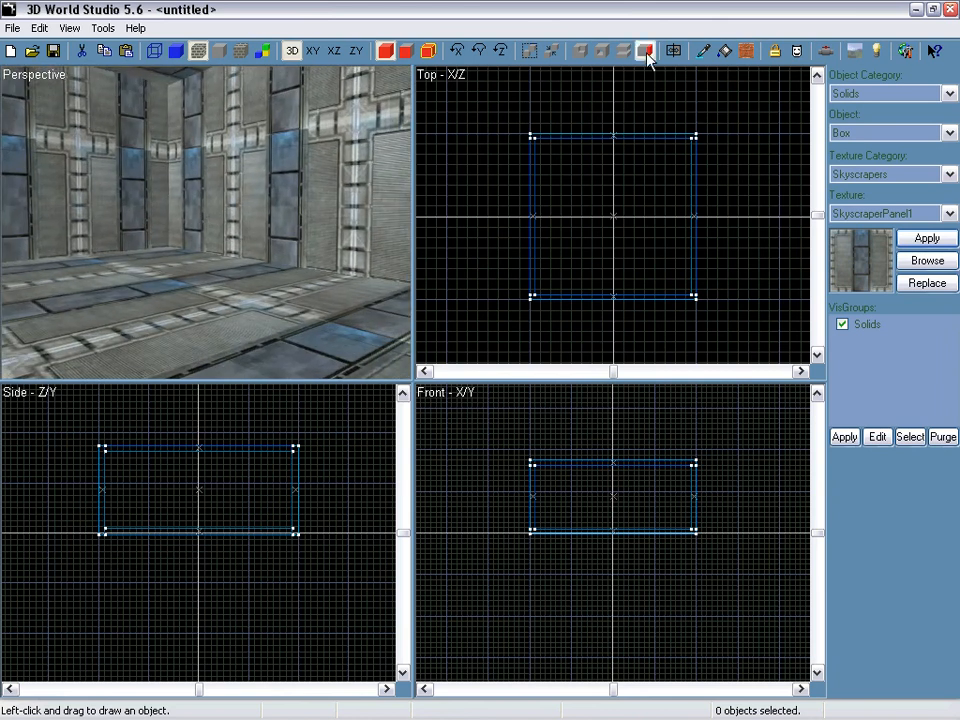
Create a 128 × 192 unit box through the middle of the wall at Z 480 and lower its height to 200 units
{"action": "scroll", "coordinate": [650, 110], "scroll_direction": "up", "scroll_amount": 3}
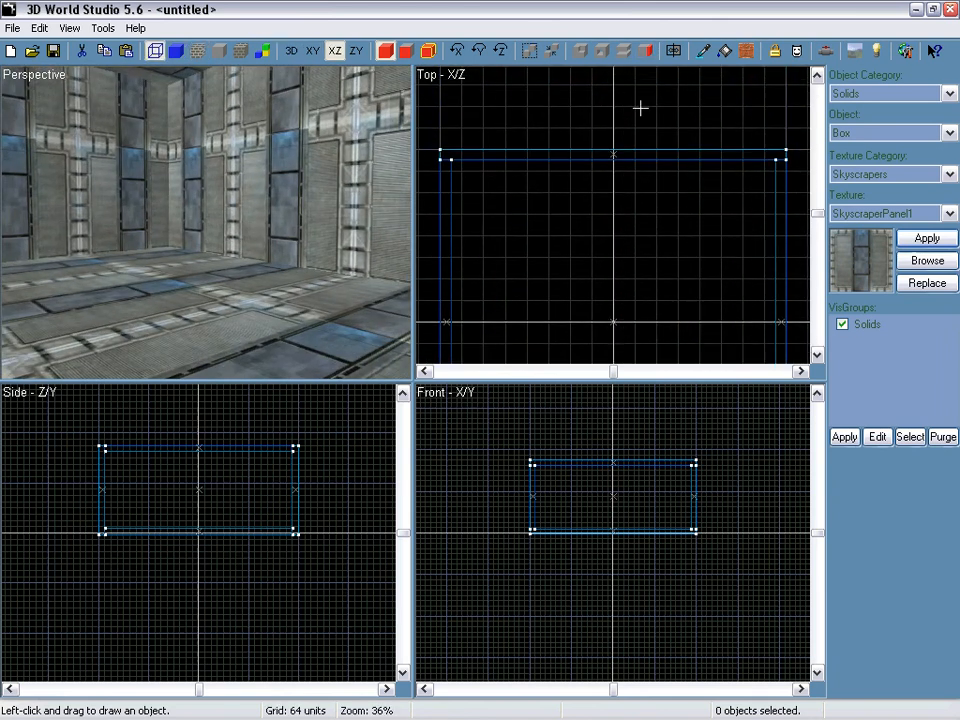
{"action": "left_click_drag", "start_coordinate": [593, 150], "coordinate": [625, 207]}
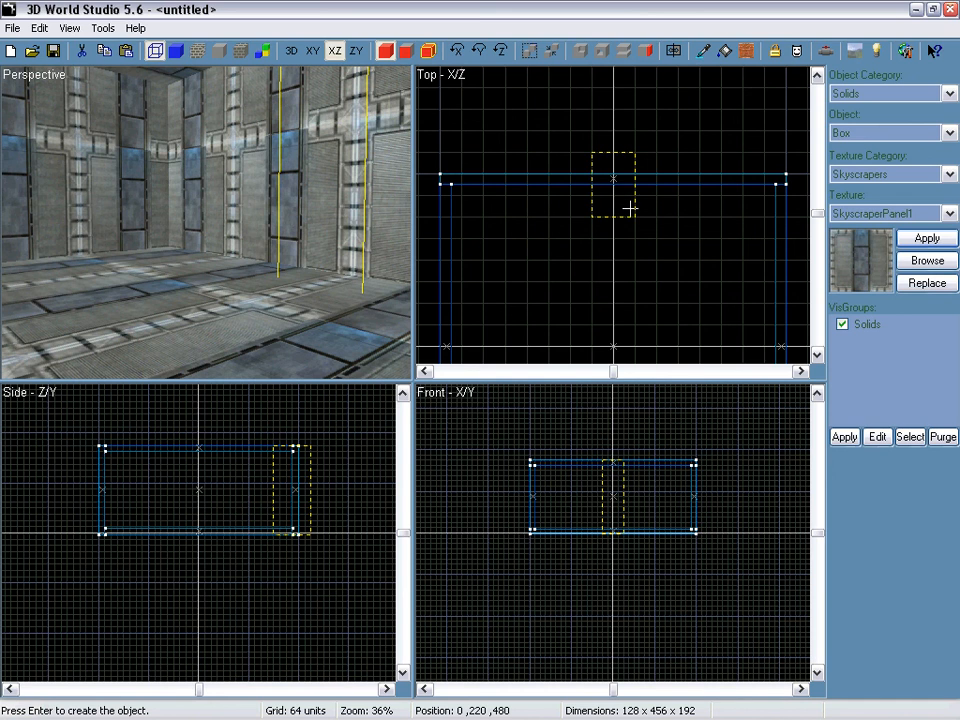
{"action": "key", "text": "Return"}
{"action": "left_click_drag", "start_coordinate": [612, 455], "coordinate": [612, 497]}
Set the front view's grid to 8 units and raise the small box onto the room's floor at Y 124
{"action": "scroll", "coordinate": [686, 484], "scroll_direction": "up", "scroll_amount": 4}
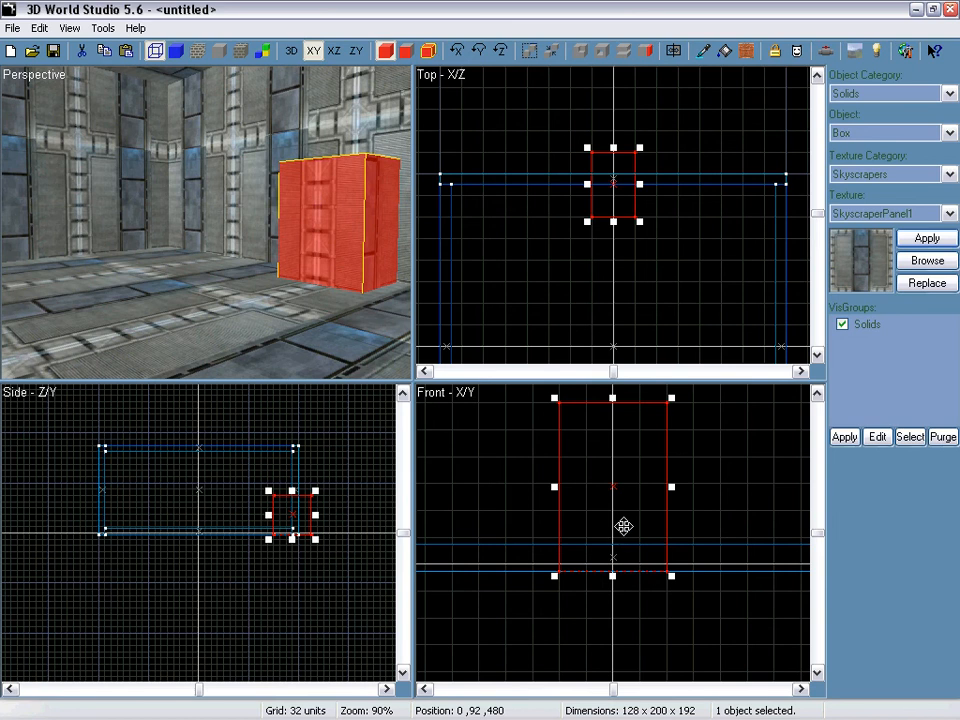
{"action": "key", "text": "bracketleft"}
{"action": "scroll", "coordinate": [621, 519], "scroll_direction": "up", "scroll_amount": 6}
{"action": "key", "text": "bracketleft"}
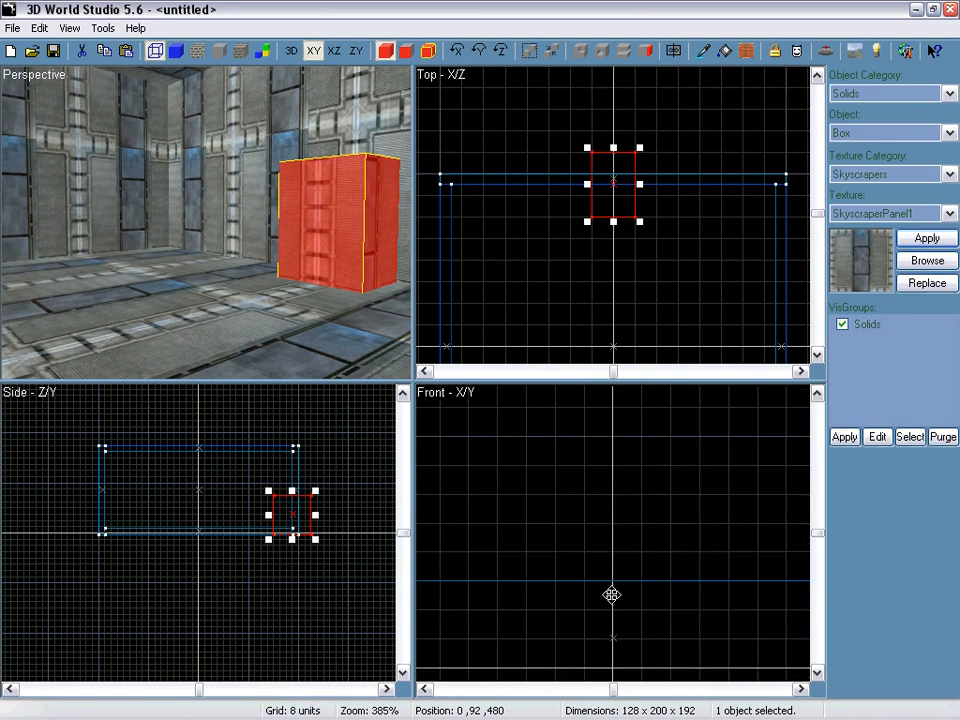
{"action": "left_click_drag", "start_coordinate": [611, 594], "coordinate": [611, 516]}
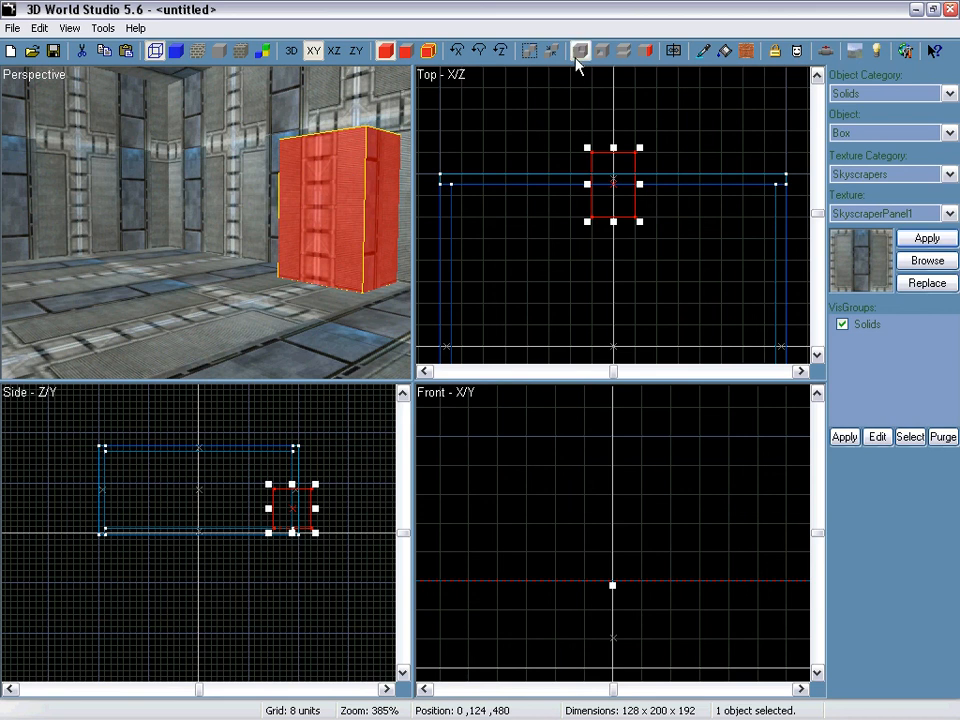
Carve the small box out of the wall and delete the box to leave a doorway
{"action": "left_click", "coordinate": [328, 209]}
{"action": "key", "text": "Delete"}
{"action": "right_click_drag", "start_coordinate": [328, 205], "coordinate": [206, 222]}
{"action": "key", "text": "w"}
{"action": "key", "text": "s"}
{"action": "key", "text": "w"}
{"action": "key", "text": "s"}
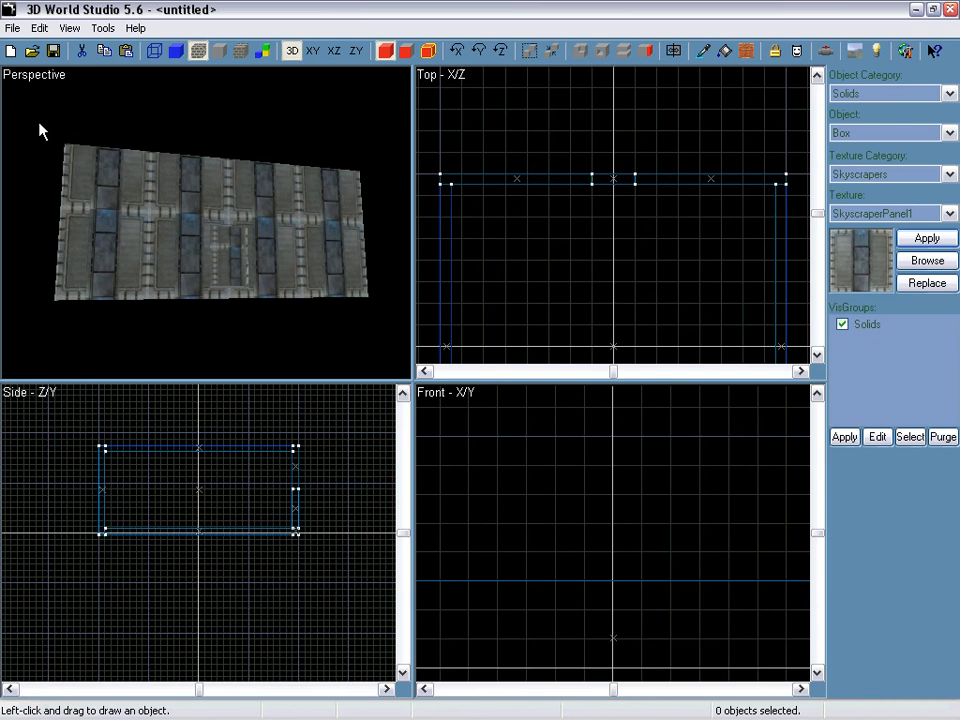
Create a 384 × 456 × 128 unit box outside the room, beyond the doorway at Z 896, drawing it in the top view
{"action": "mouse_move", "coordinate": [40, 130]}
{"action": "left_mouse_down"}
{"action": "mouse_move", "coordinate": [379, 326]}
{"action": "mouse_move", "coordinate": [367, 321]}
{"action": "left_mouse_up"}
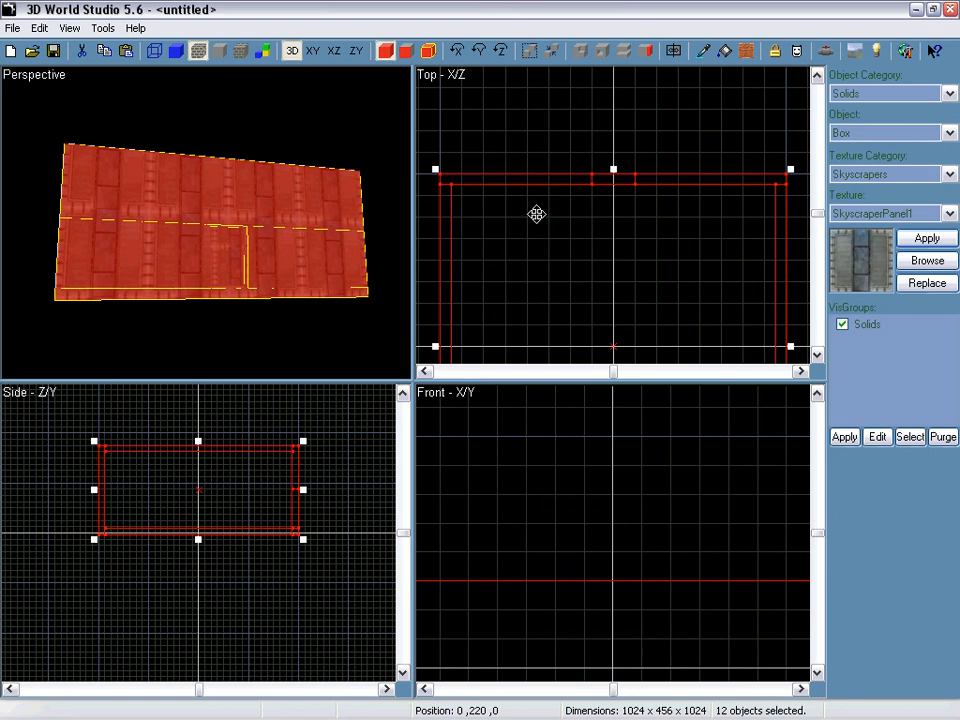
{"action": "scroll", "coordinate": [587, 206], "scroll_direction": "up", "scroll_amount": 1}
{"action": "key", "text": "Up"}
{"action": "key", "text": "Up"}
{"action": "key", "text": "Up"}
{"action": "key", "text": "Up"}
{"action": "key", "text": "Up"}
{"action": "key", "text": "Up"}
{"action": "key", "text": "Up"}
{"action": "key", "text": "Up"}
{"action": "key", "text": "Up"}
{"action": "key", "text": "Up"}
{"action": "scroll", "coordinate": [590, 210], "scroll_direction": "down", "scroll_amount": 1}
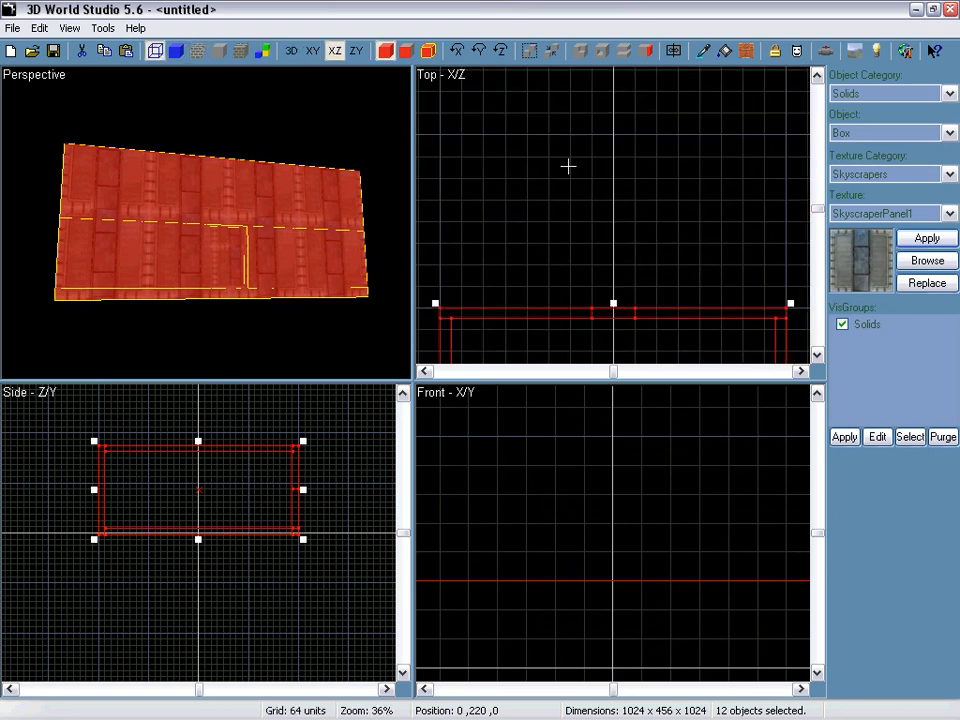
{"action": "left_click_drag", "start_coordinate": [546, 153], "coordinate": [681, 204]}
{"action": "key", "text": "Return"}
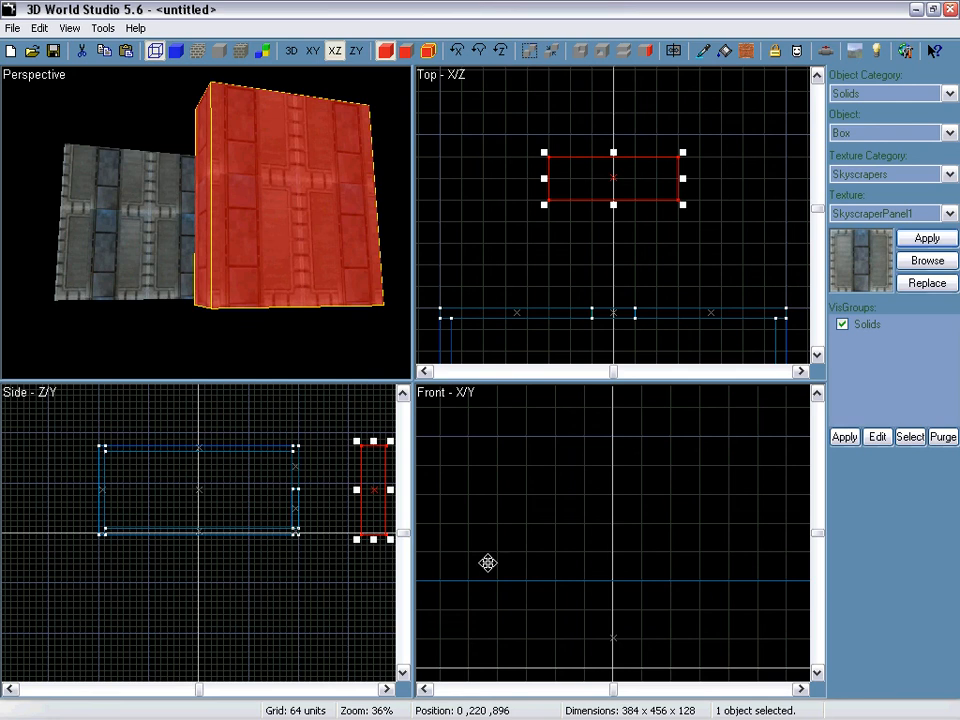
Flatten the new box to 40 units high and raise it to about Y 148
{"action": "left_click_drag", "start_coordinate": [373, 442], "coordinate": [373, 522]}
{"action": "scroll", "coordinate": [636, 585], "scroll_direction": "up", "scroll_amount": 3}
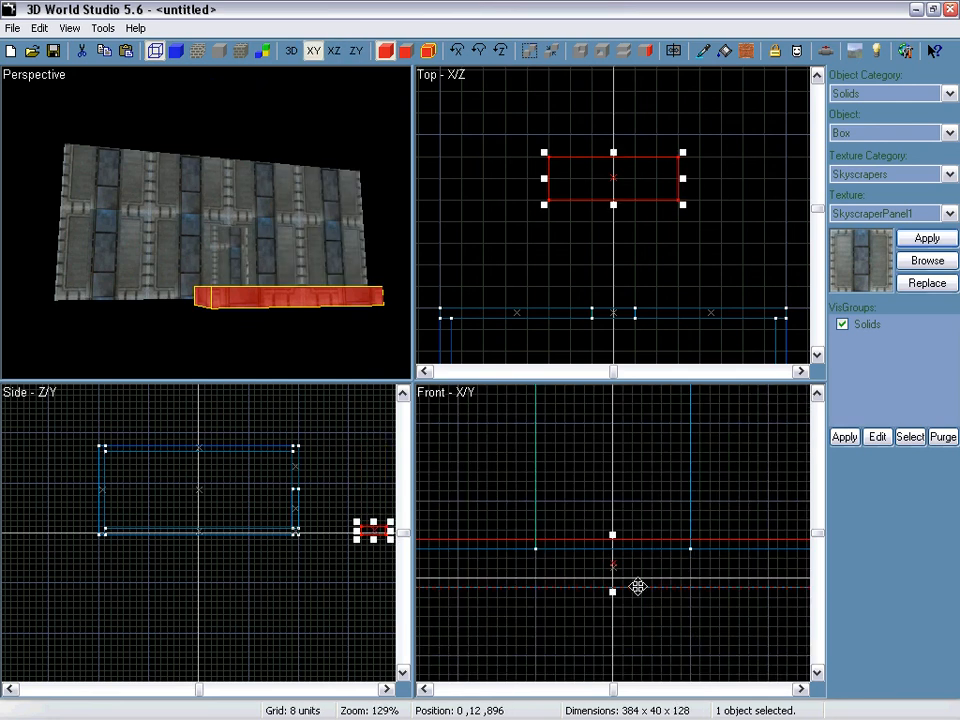
{"action": "left_click_drag", "start_coordinate": [621, 567], "coordinate": [615, 470]}
{"action": "scroll", "coordinate": [545, 505], "scroll_direction": "up", "scroll_amount": 2}
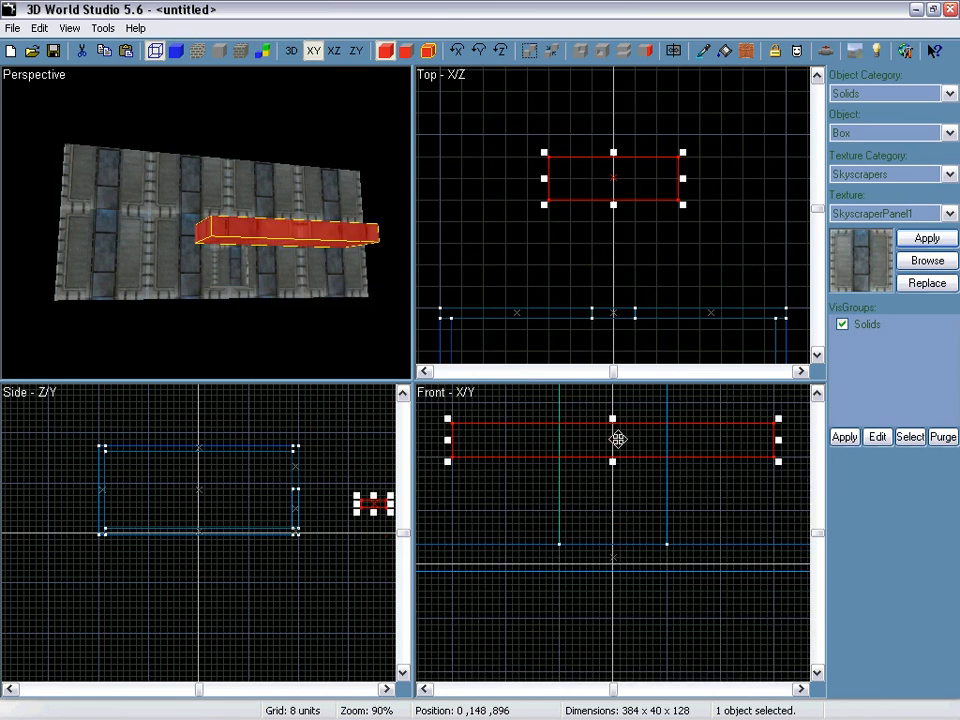
Thin the flat box to 16 units, shorten it from its right end in the front view, and deselect it
{"action": "left_click_drag", "start_coordinate": [612, 417], "coordinate": [612, 444]}
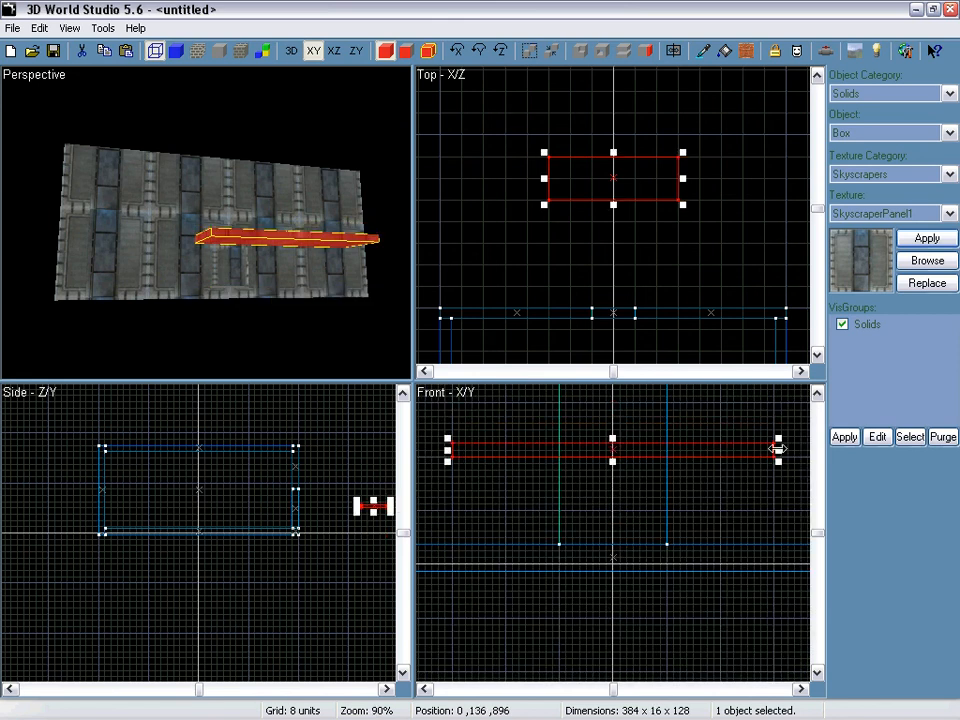
{"action": "left_click_drag", "start_coordinate": [776, 437], "coordinate": [724, 441]}
{"action": "left_click", "coordinate": [455, 537]}
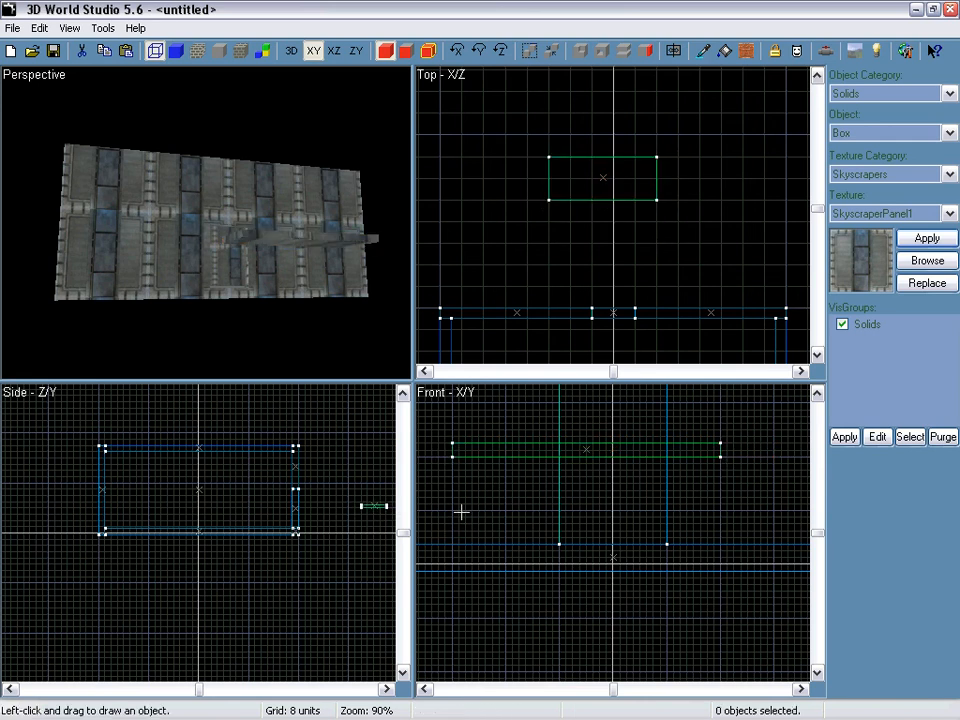
Create a 16 × 96 × 128 unit leg under one end of the slab and place a copy under the other end at X 112
{"action": "left_click_drag", "start_coordinate": [455, 453], "coordinate": [477, 542]}
{"action": "key", "text": "Return"}
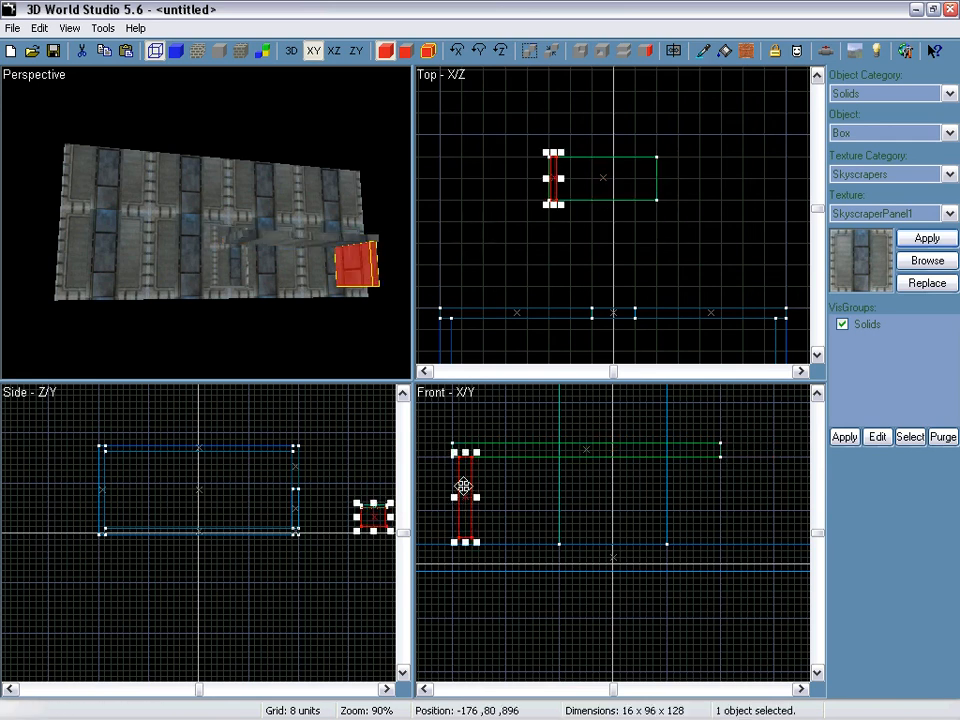
{"action": "left_click_drag", "start_coordinate": [465, 482], "coordinate": [707, 481]}
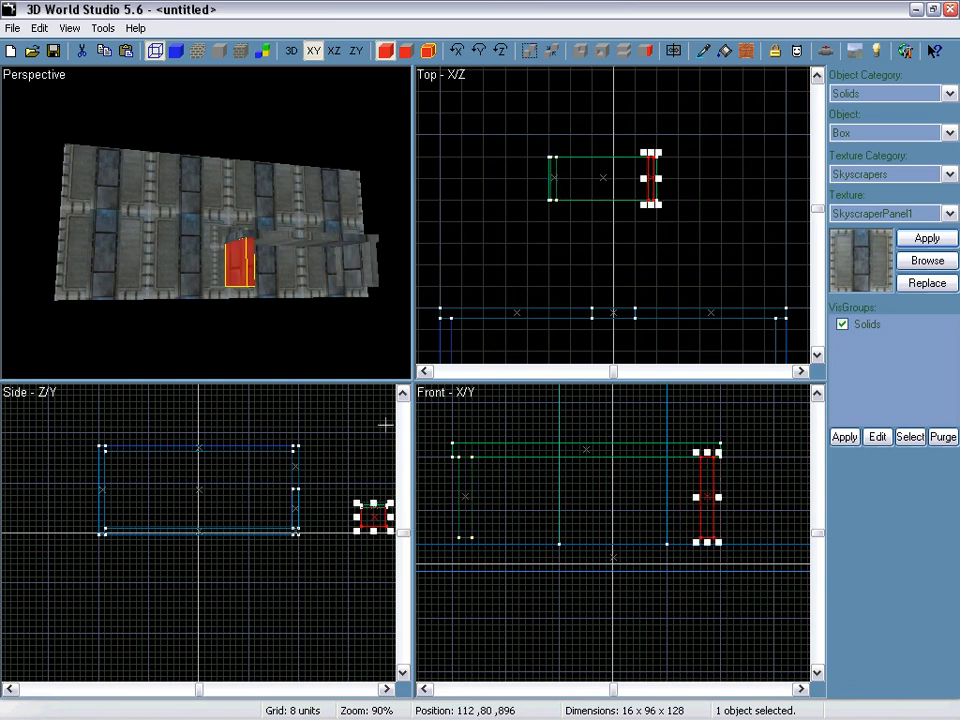
Select both legs and extend their lower ends down to the floor level, making them 104 units high
{"action": "left_click", "coordinate": [358, 268], "text": "ctrl"}
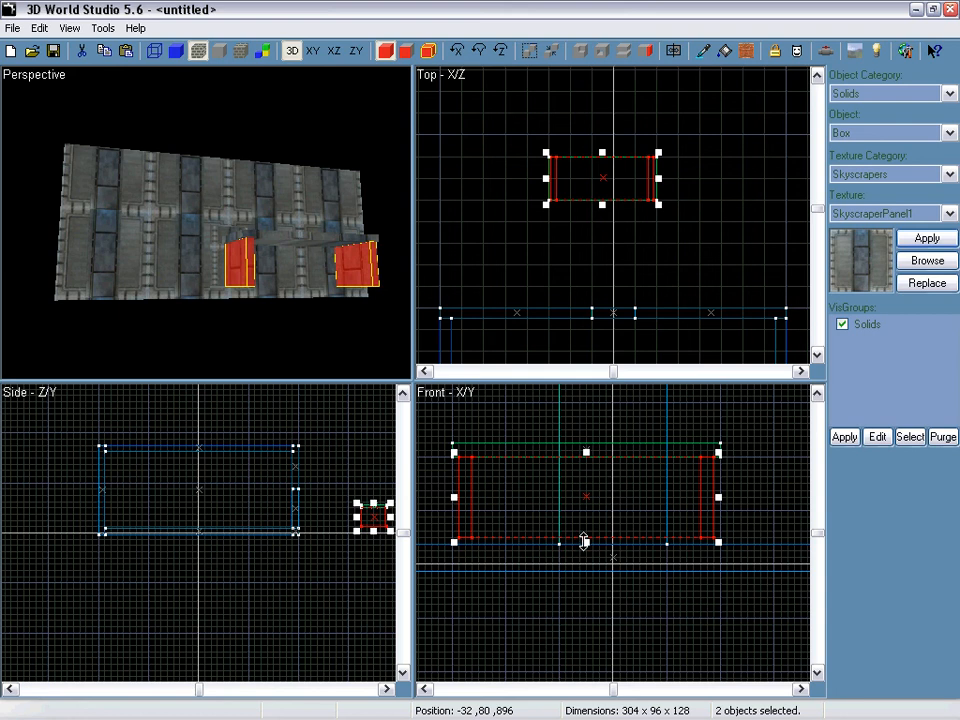
{"action": "left_click_drag", "start_coordinate": [584, 541], "coordinate": [584, 548]}
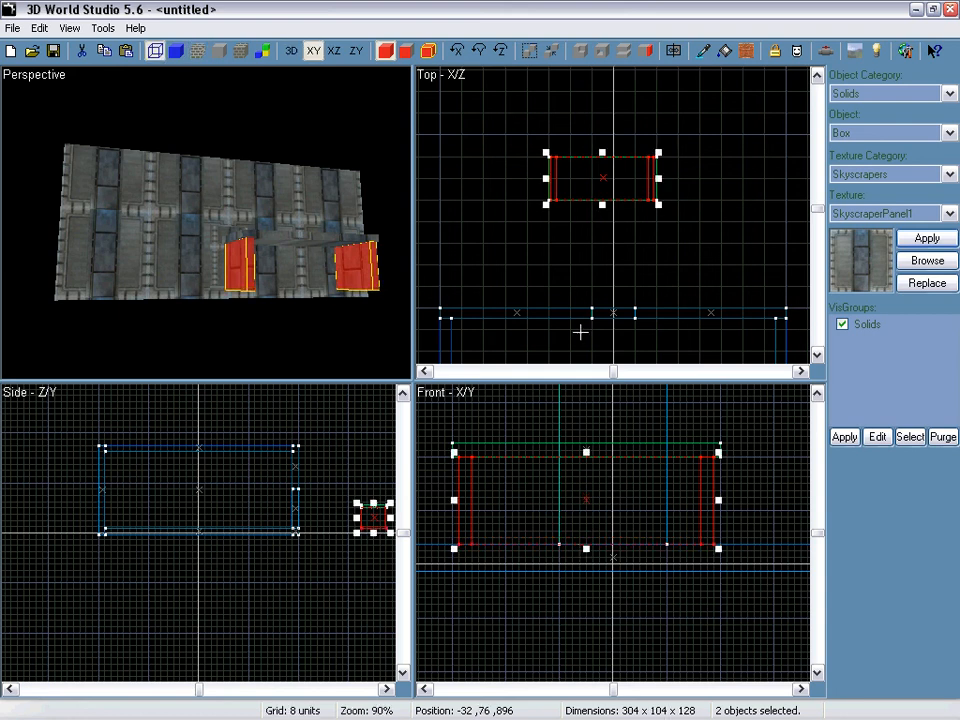
Reduce both legs to square posts on an 8-unit grid and duplicate them along the opposite long edge of the slab
{"action": "scroll", "coordinate": [596, 137], "scroll_direction": "up", "scroll_amount": 4}
{"action": "scroll", "coordinate": [596, 170], "scroll_direction": "down", "scroll_amount": 1}
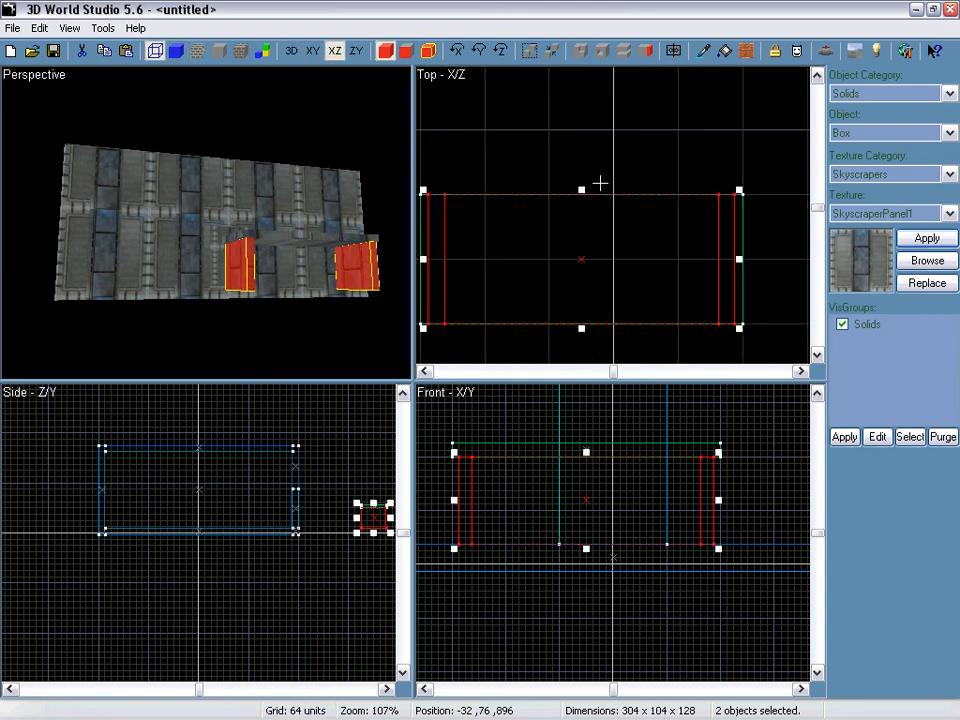
{"action": "key", "text": "["}
{"action": "key", "text": "["}
{"action": "key", "text": "["}
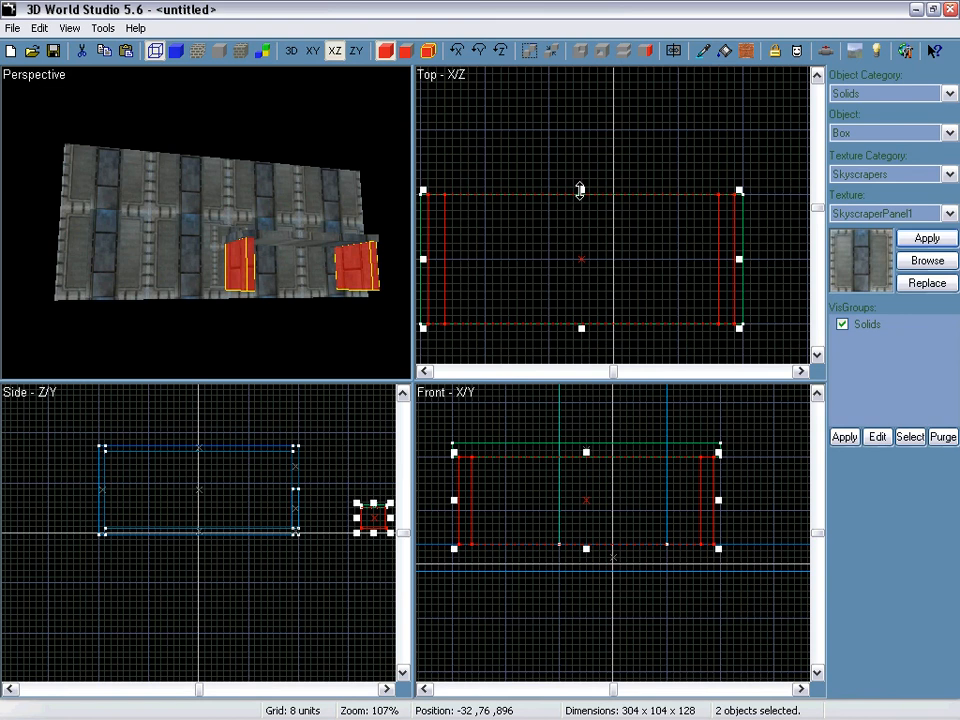
{"action": "mouse_move", "coordinate": [580, 191]}
{"action": "left_mouse_down"}
{"action": "mouse_move", "coordinate": [578, 307]}
{"action": "mouse_move", "coordinate": [583, 204]}
{"action": "left_mouse_up"}
{"action": "right_click_drag", "start_coordinate": [290, 235], "coordinate": [208, 231]}
Select the slab and its four legs, group them as one table, and move it to the room's centre at 0, 84, 8
{"action": "left_click_drag", "start_coordinate": [47, 139], "coordinate": [342, 330]}
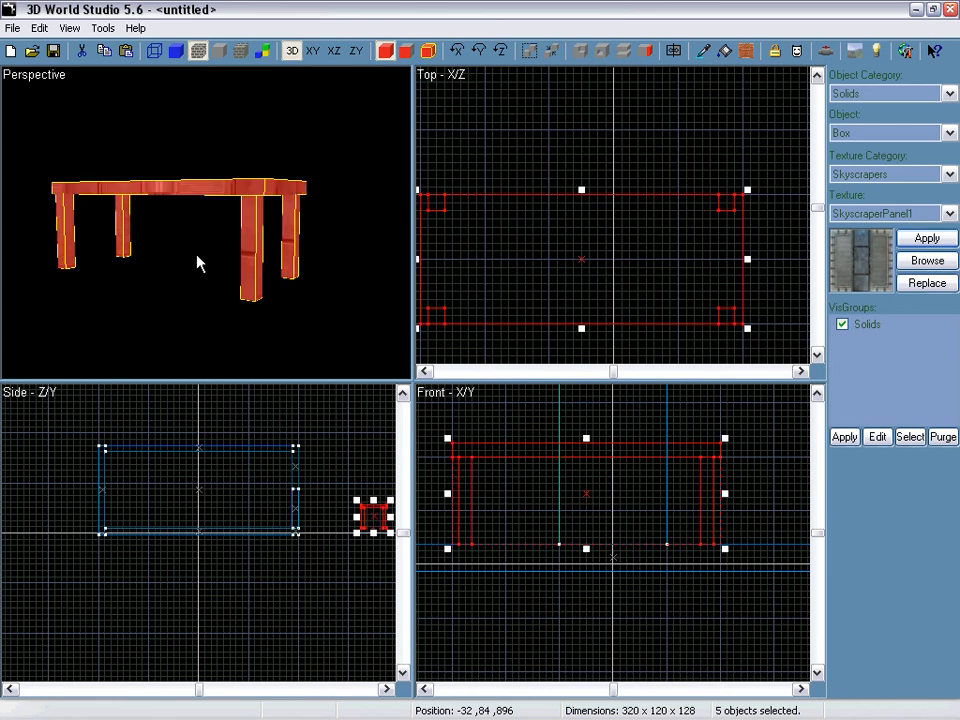
{"action": "key", "text": "ctrl+g"}
{"action": "scroll", "coordinate": [660, 251], "scroll_direction": "down", "scroll_amount": 1}
{"action": "scroll", "coordinate": [660, 251], "scroll_direction": "down", "scroll_amount": 5}
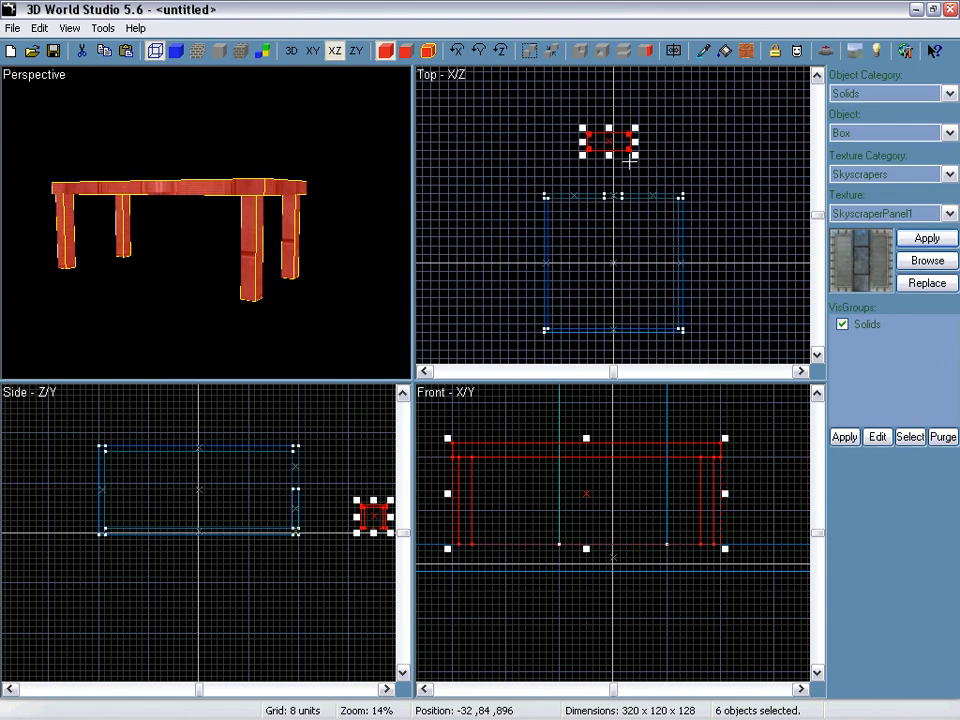
{"action": "left_click_drag", "start_coordinate": [606, 133], "coordinate": [610, 258]}
{"action": "right_click_drag", "start_coordinate": [314, 234], "coordinate": [204, 222]}
Apply the Crate_1 texture from the Crates category to the whole table
{"action": "left_click", "coordinate": [949, 213]}
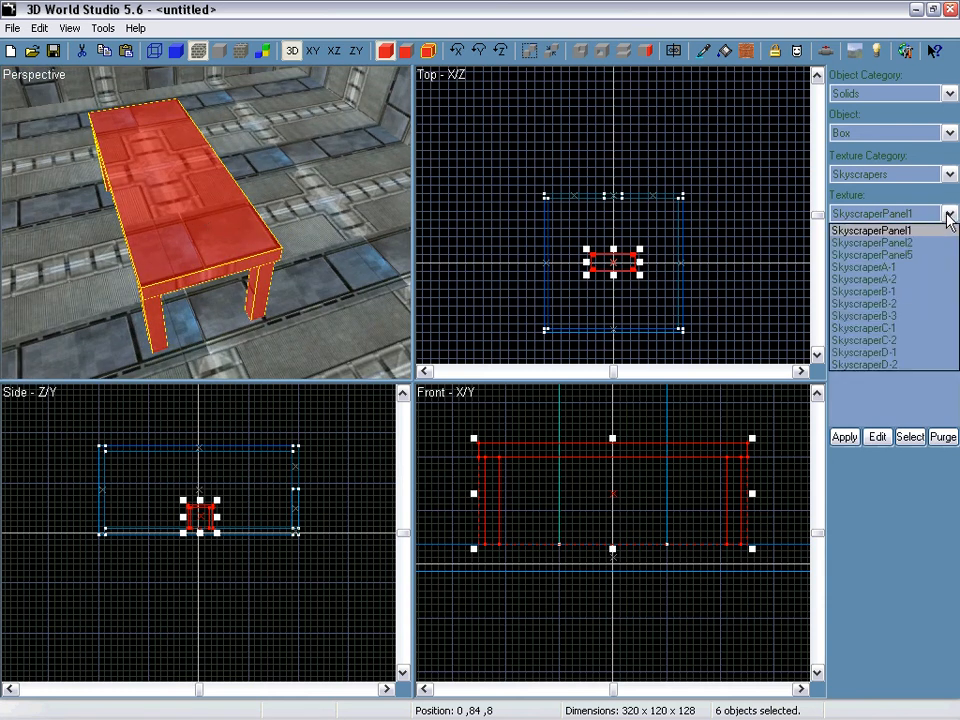
{"action": "left_click", "coordinate": [949, 214]}
{"action": "left_click", "coordinate": [949, 174]}
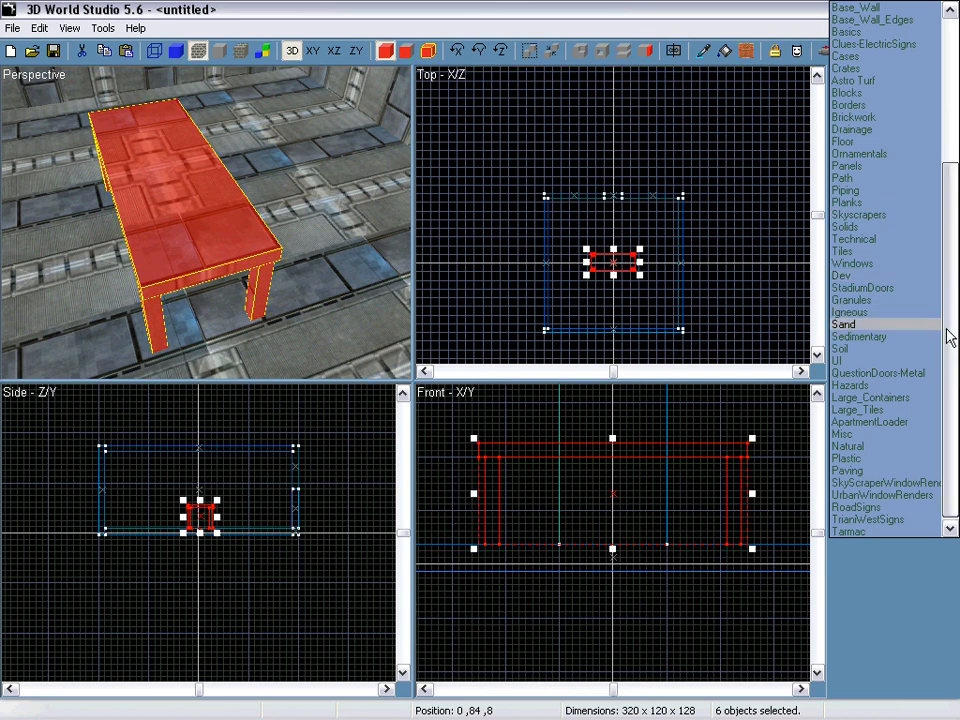
{"action": "scroll", "coordinate": [851, 216], "scroll_direction": "up", "scroll_amount": 2}
{"action": "left_click", "coordinate": [843, 133]}
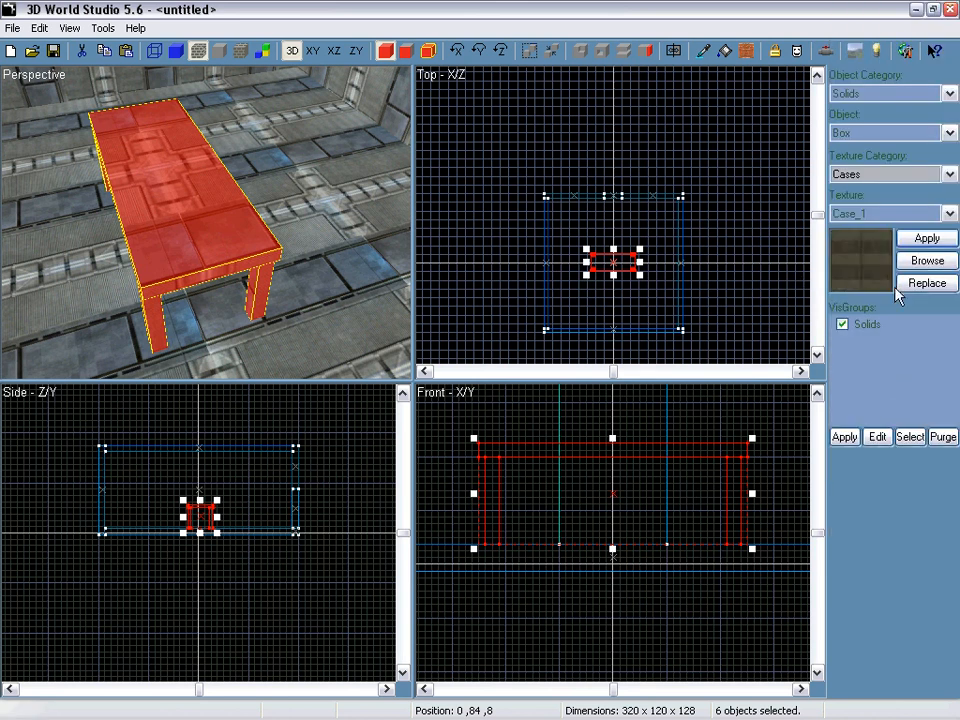
{"action": "left_click", "coordinate": [876, 174]}
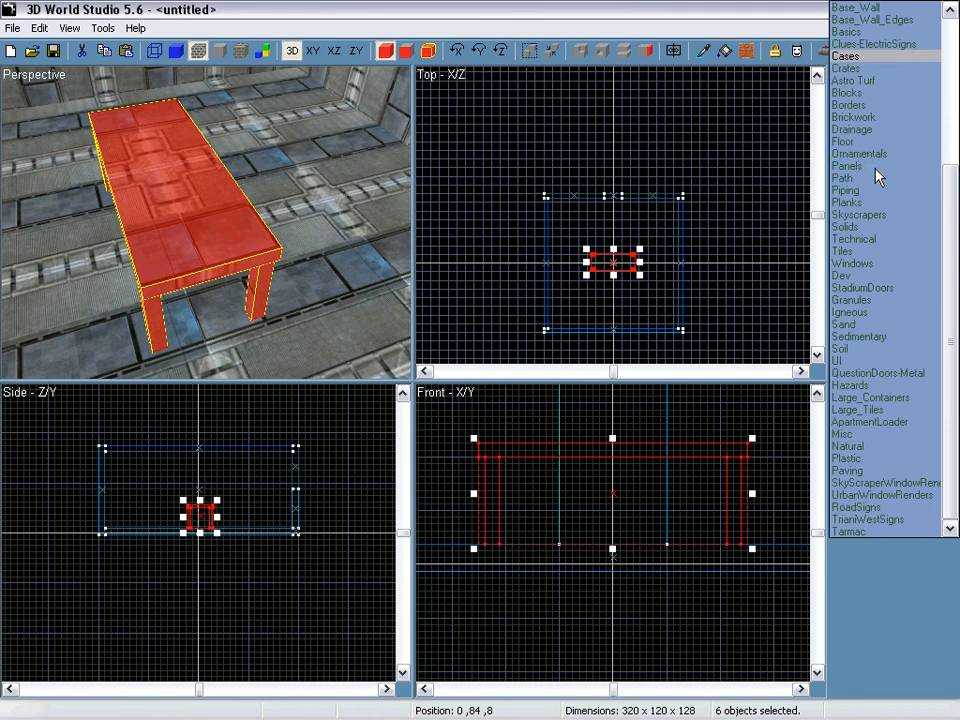
{"action": "left_click", "coordinate": [857, 72]}
{"action": "left_click", "coordinate": [868, 213]}
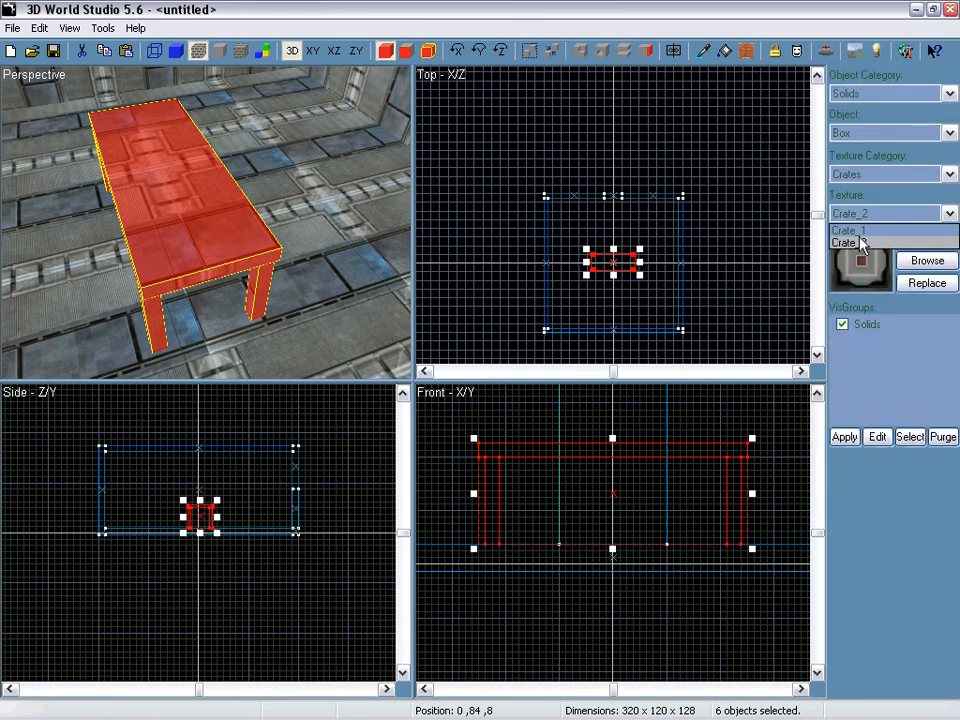
{"action": "left_click", "coordinate": [852, 230]}
{"action": "left_click", "coordinate": [924, 240]}
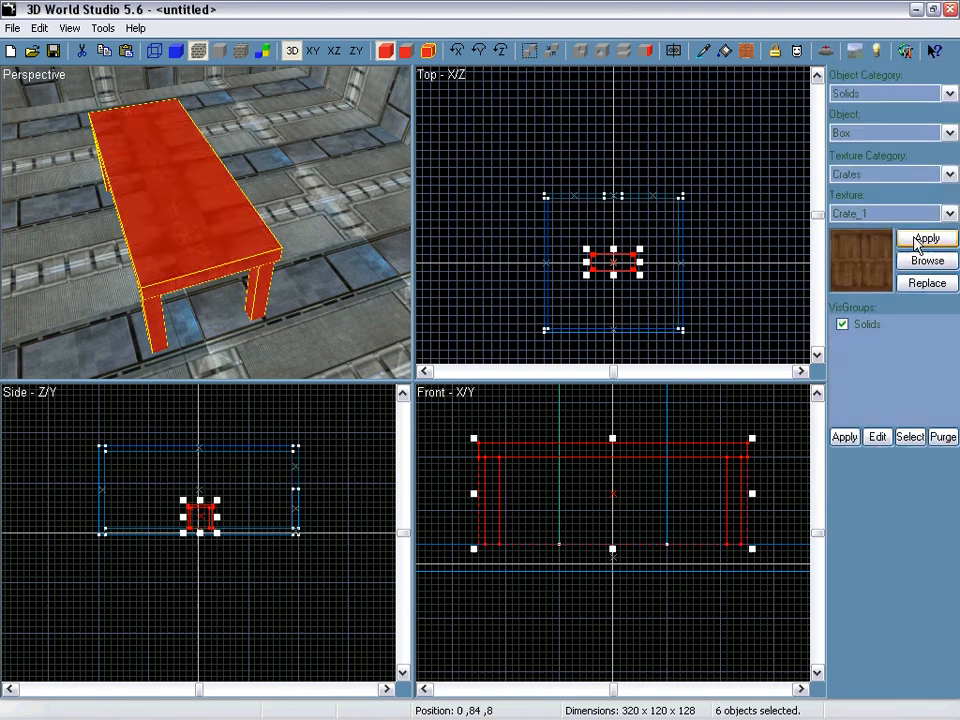
{"action": "right_click_drag", "start_coordinate": [207, 230], "coordinate": [205, 230]}
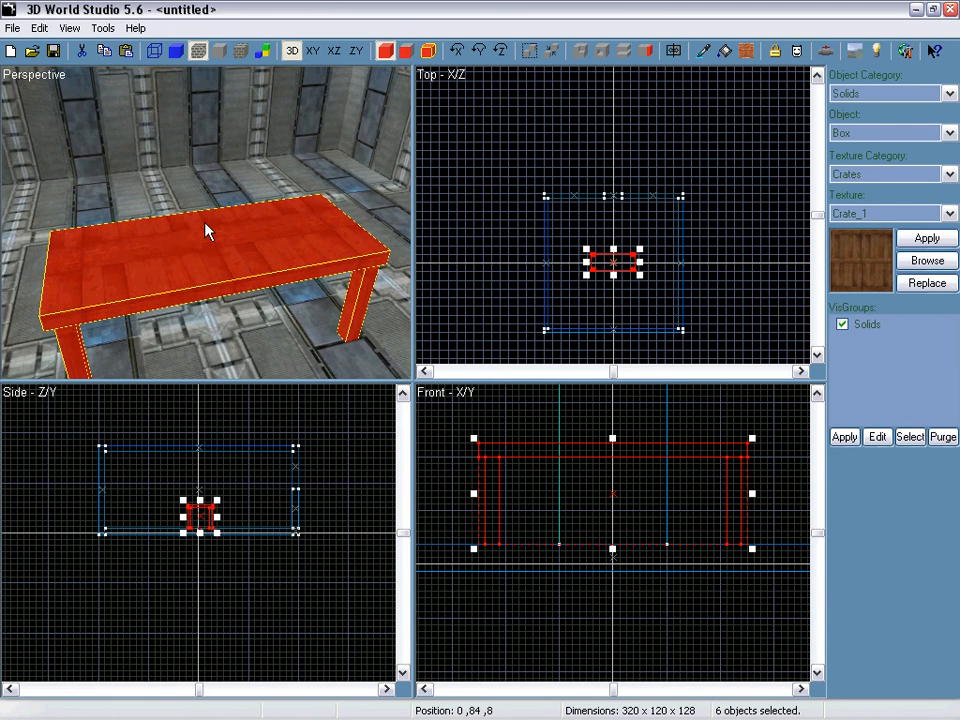
Switch to face editing and set the texture scale of the tabletop's upper face to 0.5 in X and Y
{"action": "key", "text": "space"}
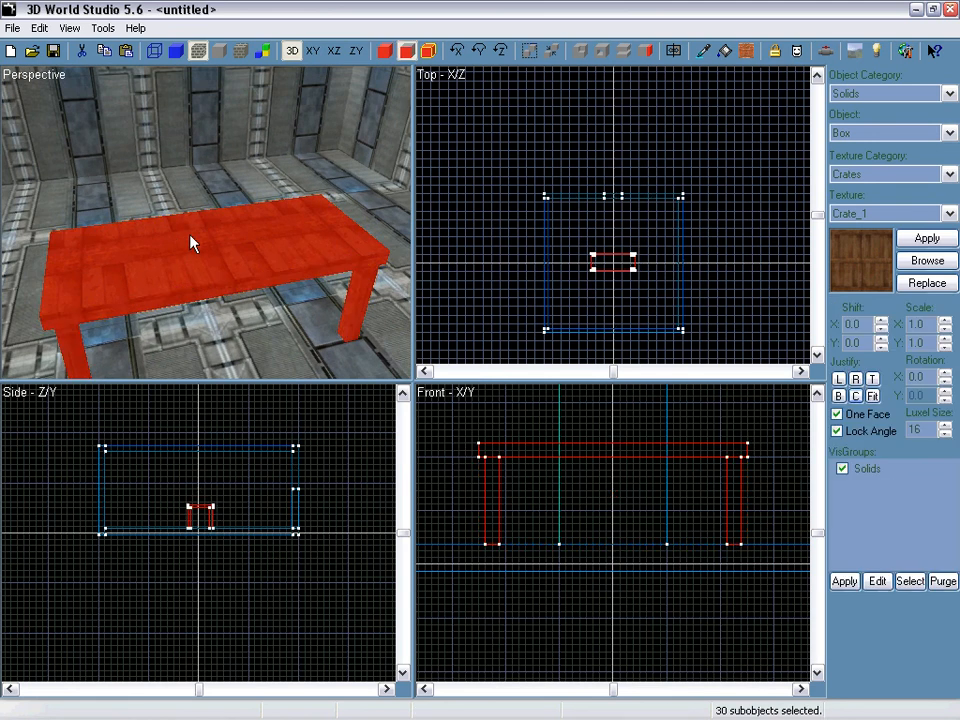
{"action": "left_click", "coordinate": [218, 237]}
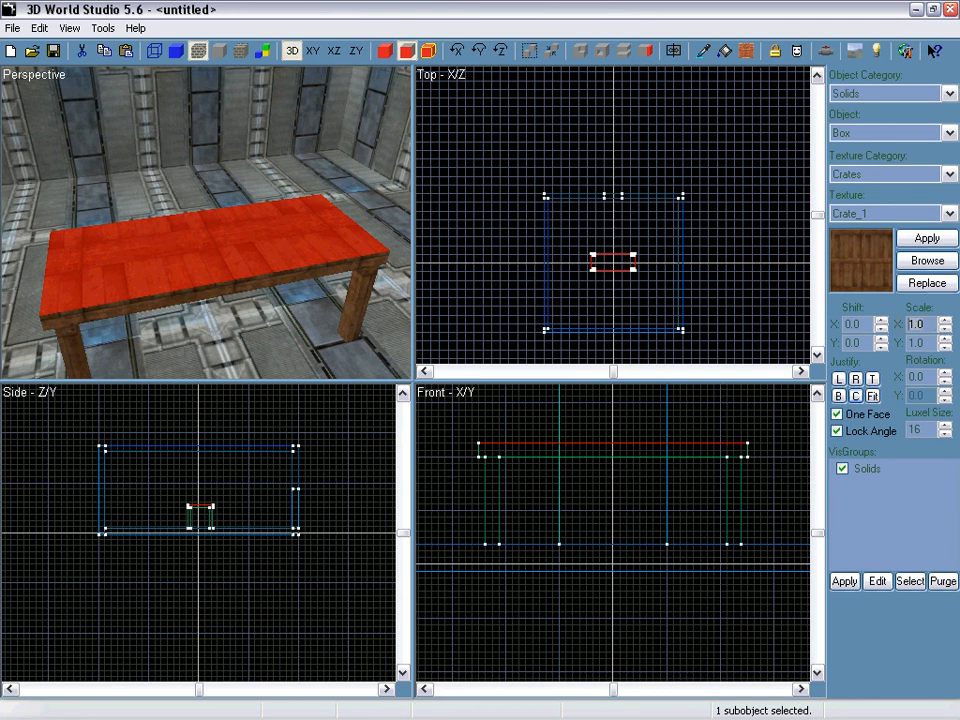
{"action": "type", "text": "0.25"}
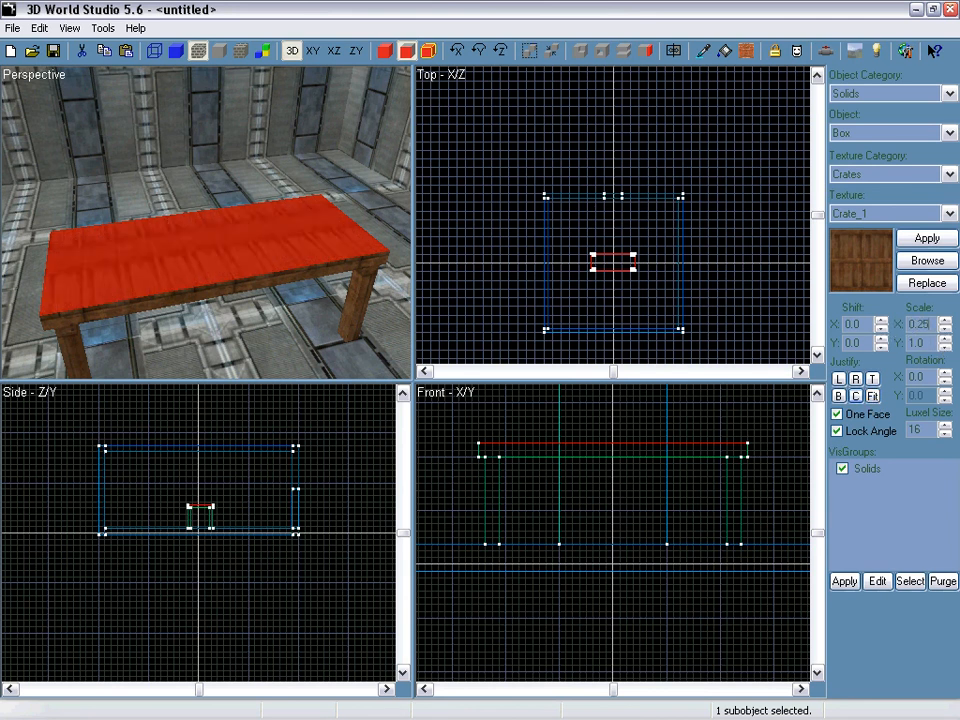
{"action": "key", "text": "Tab"}
{"action": "type", "text": "0"}
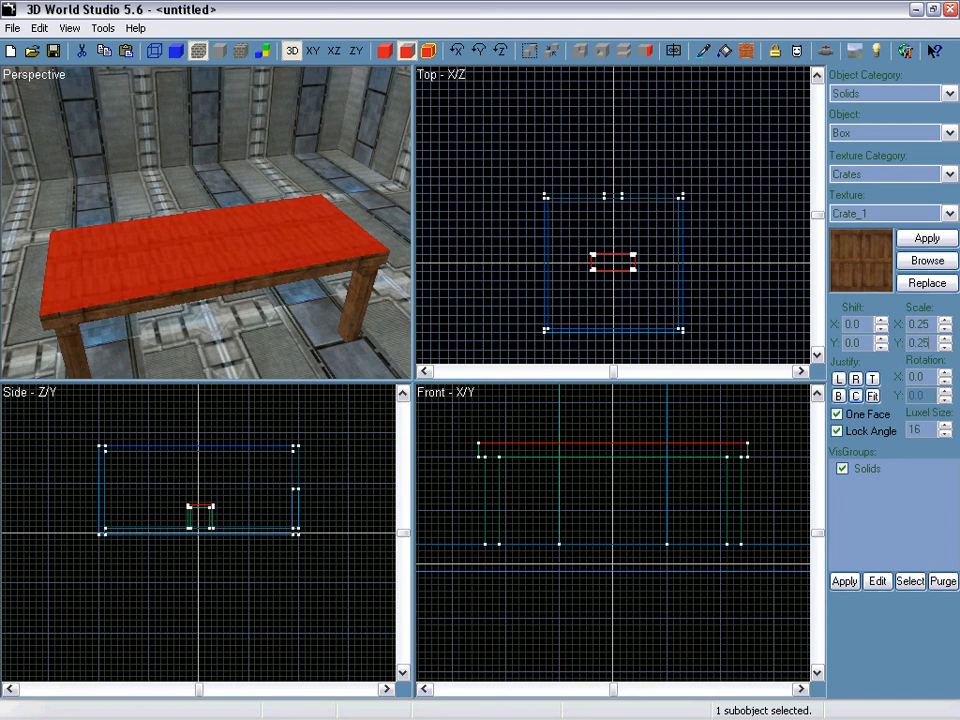
{"action": "left_click_drag", "start_coordinate": [931, 324], "coordinate": [891, 343]}
{"action": "type", "text": "0.50"}
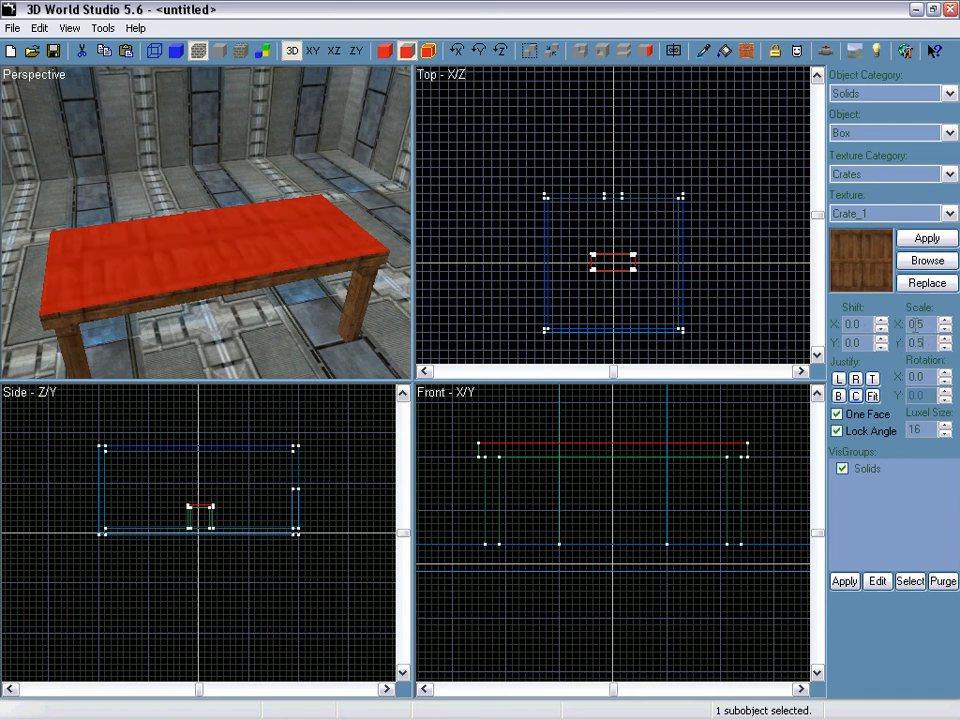
{"action": "left_click", "coordinate": [124, 330]}
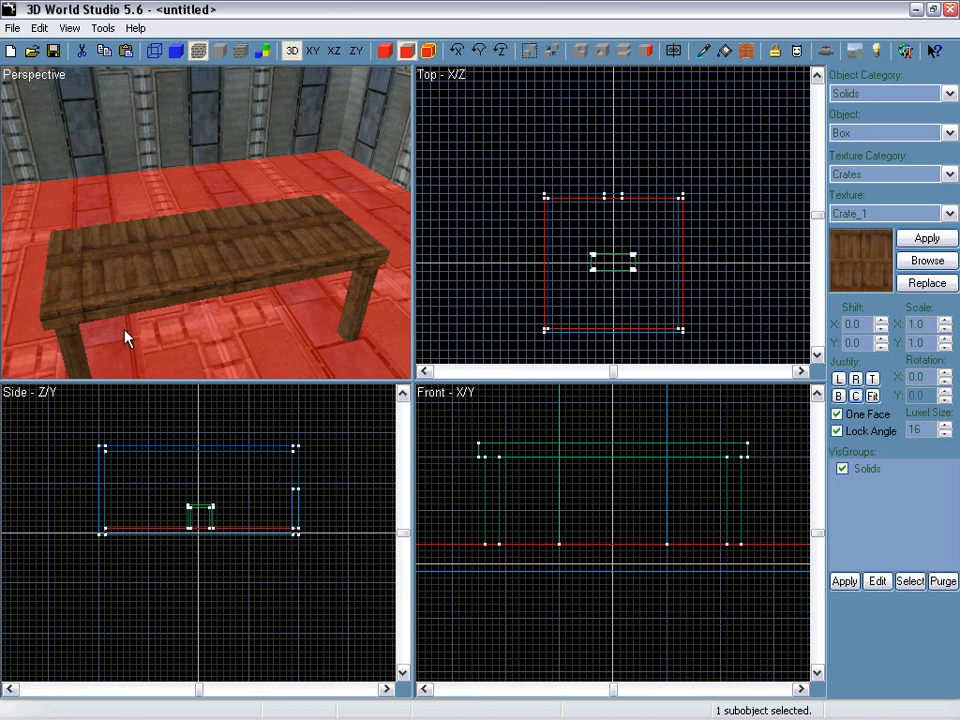
Fit the wood texture to the tabletop's upper face and deselect it
{"action": "right_click_drag", "start_coordinate": [124, 330], "coordinate": [206, 222]}
{"action": "left_click", "coordinate": [208, 188]}
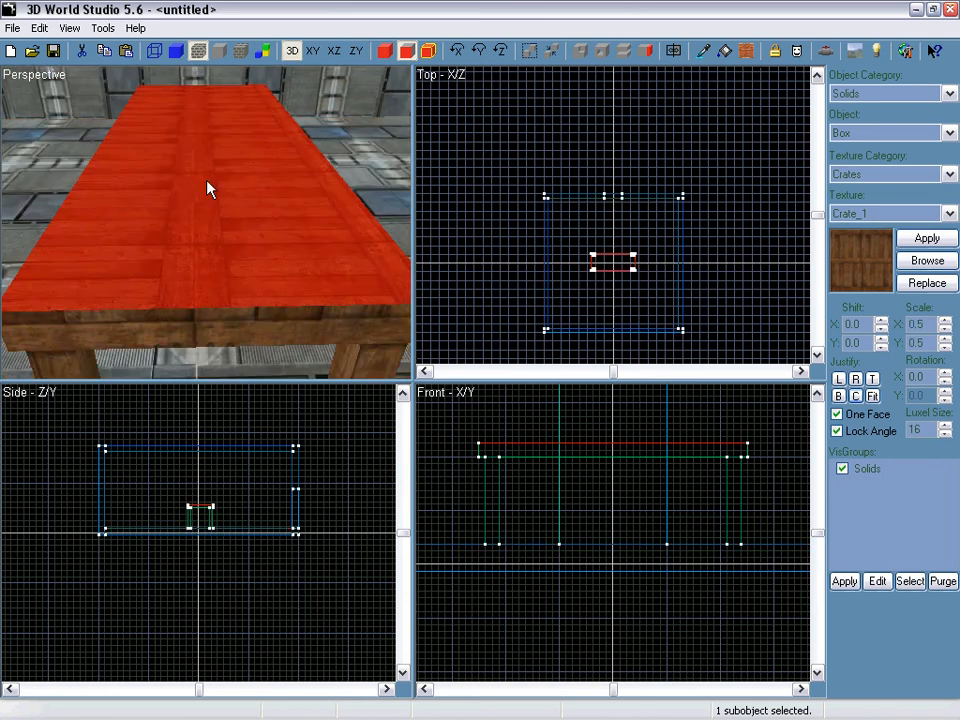
{"action": "left_click", "coordinate": [873, 396]}
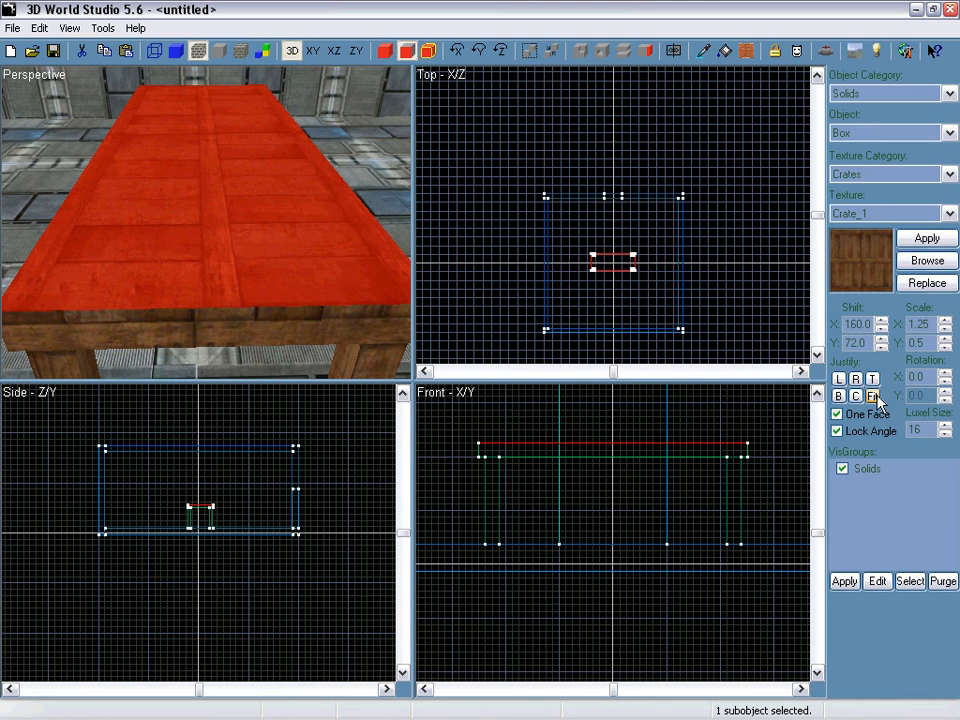
{"action": "left_click", "coordinate": [85, 130]}
{"action": "right_click_drag", "start_coordinate": [92, 122], "coordinate": [206, 222]}
{"action": "left_click", "coordinate": [228, 145]}
{"action": "left_click", "coordinate": [346, 191]}
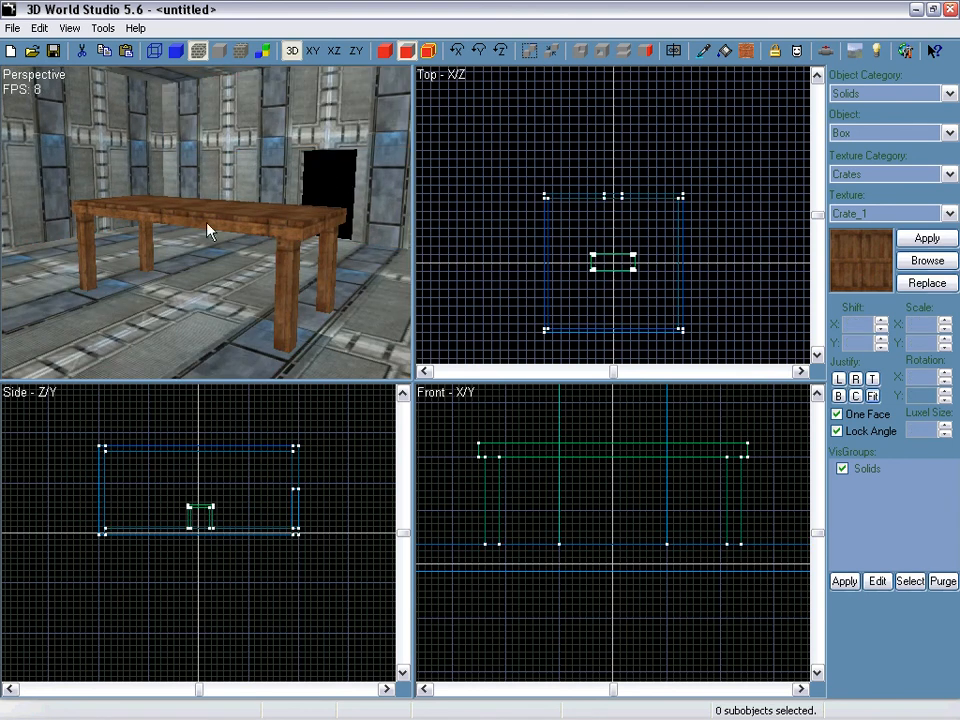
Return to object editing and select only the room's ceiling slab
{"action": "right_click_drag", "start_coordinate": [207, 224], "coordinate": [206, 222]}
{"action": "left_click", "coordinate": [184, 156]}
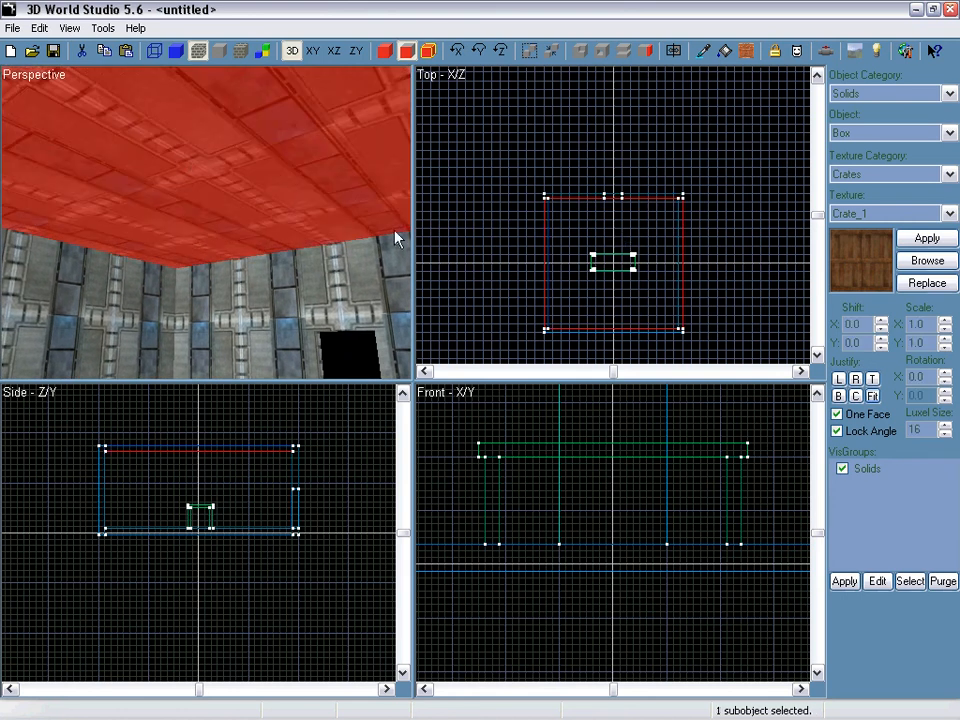
{"action": "key", "text": "space"}
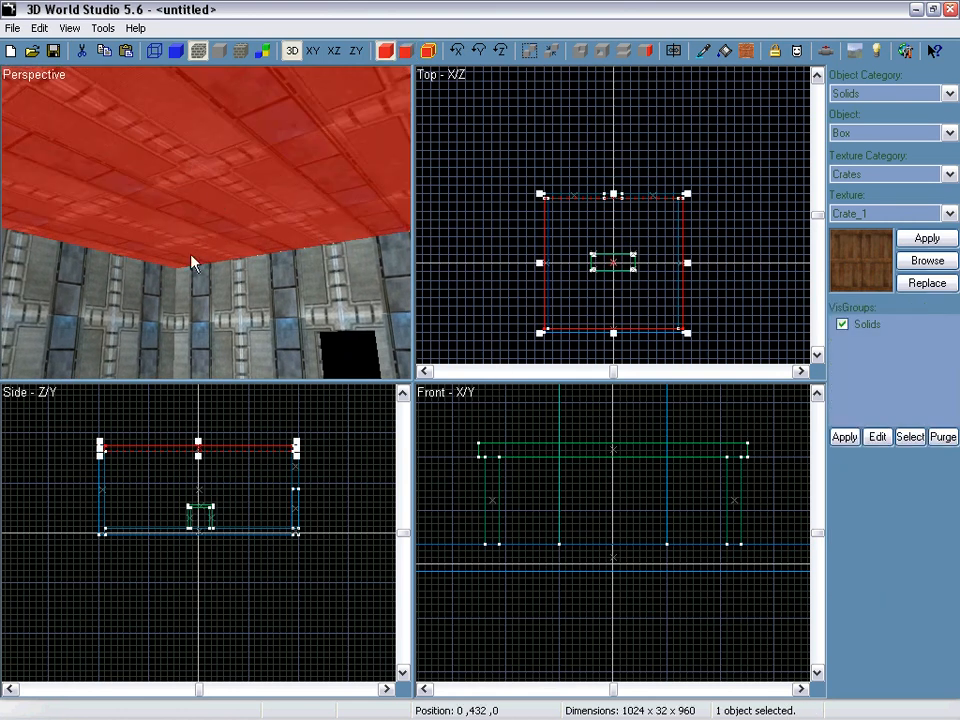
{"action": "key", "text": "ctrl+a"}
{"action": "left_click", "coordinate": [357, 356]}
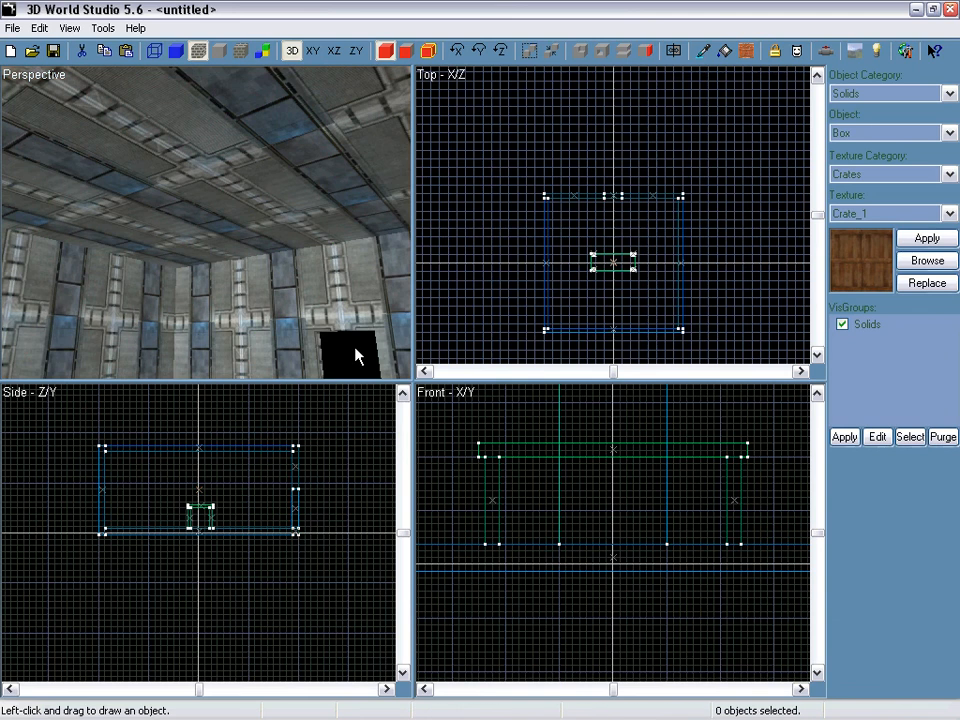
{"action": "left_click", "coordinate": [210, 163]}
{"action": "key", "text": "space"}
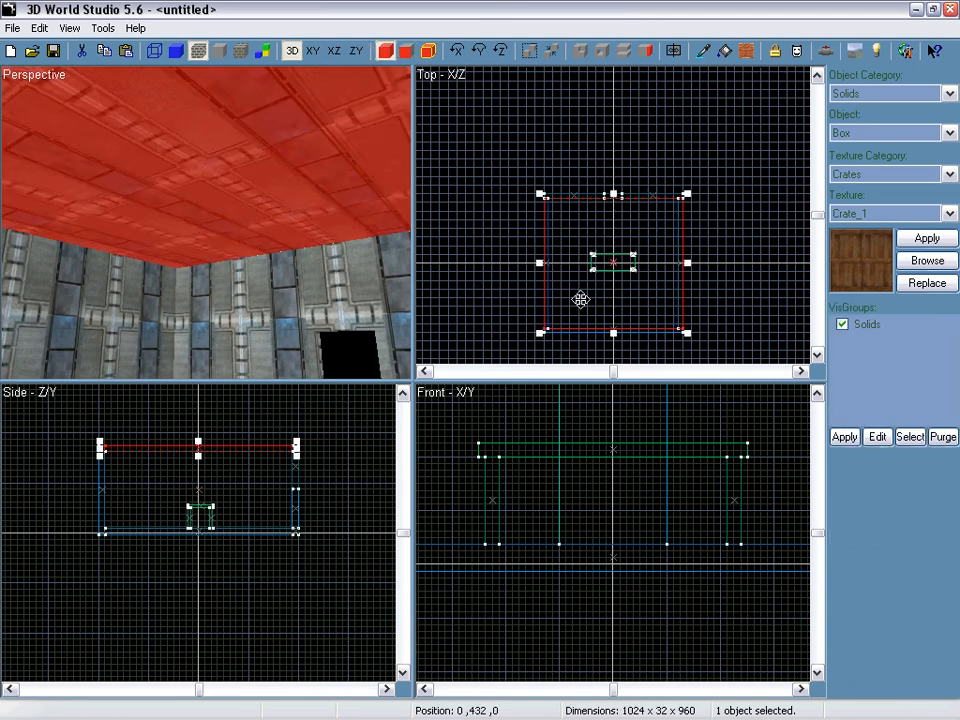
{"action": "scroll", "coordinate": [662, 255], "scroll_direction": "up", "scroll_amount": 5}
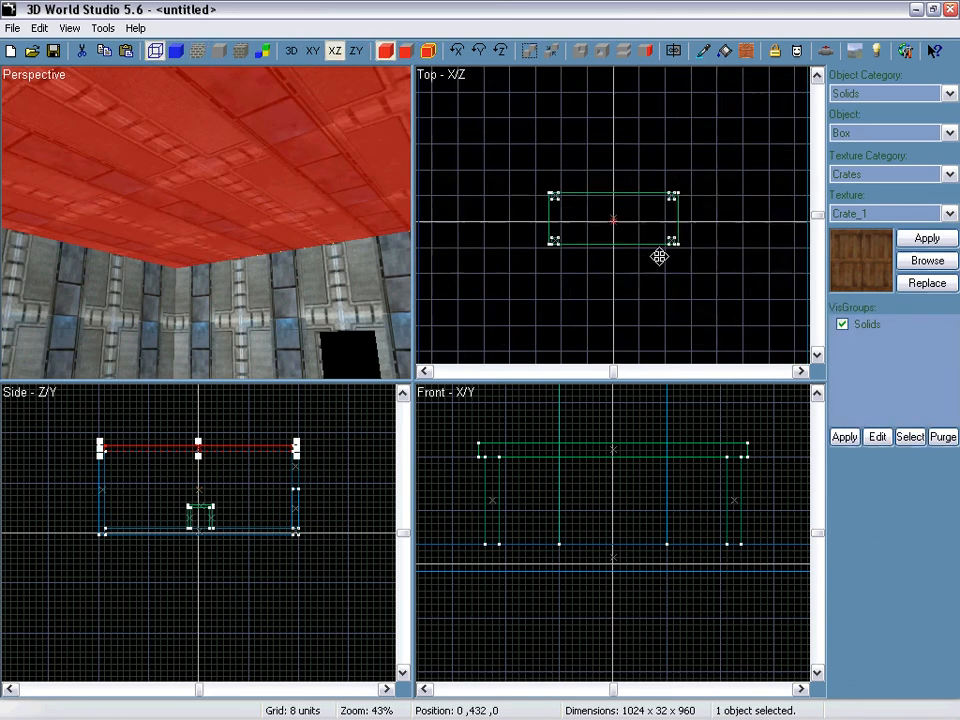
Choose Torus from the Solids as the object to create and deselect the ceiling slab
{"action": "left_click", "coordinate": [865, 94]}
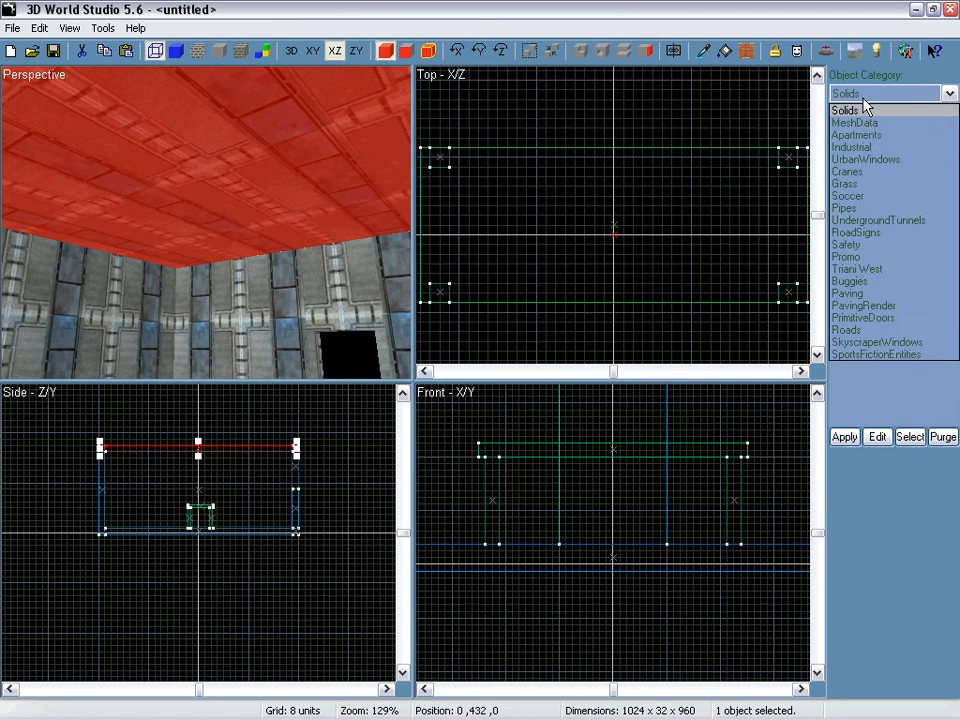
{"action": "left_click", "coordinate": [865, 107]}
{"action": "left_click", "coordinate": [861, 133]}
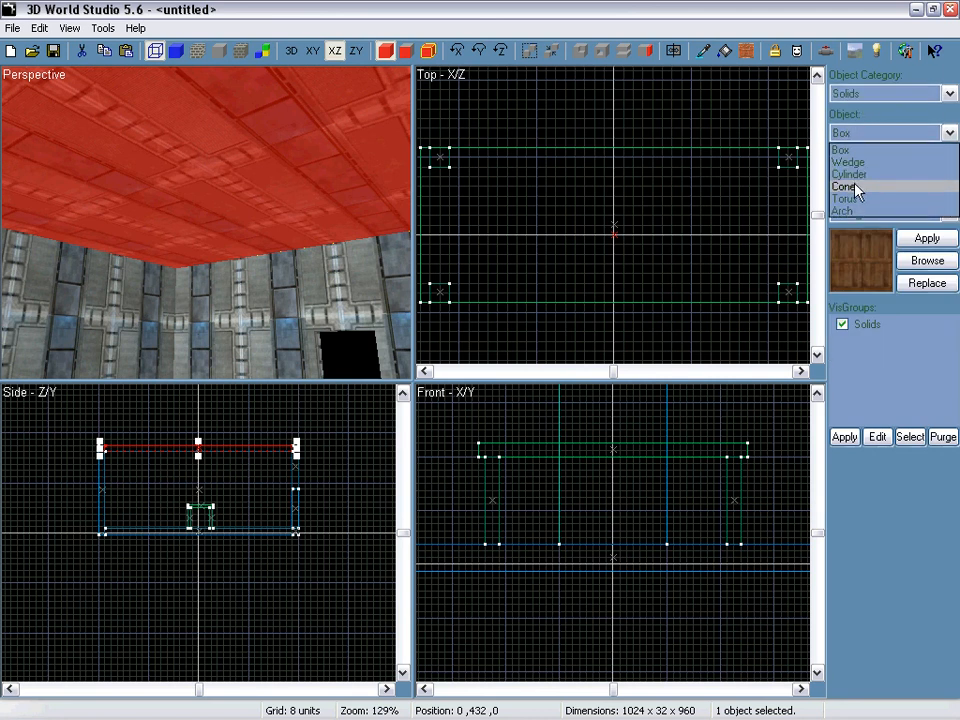
{"action": "left_click", "coordinate": [850, 175]}
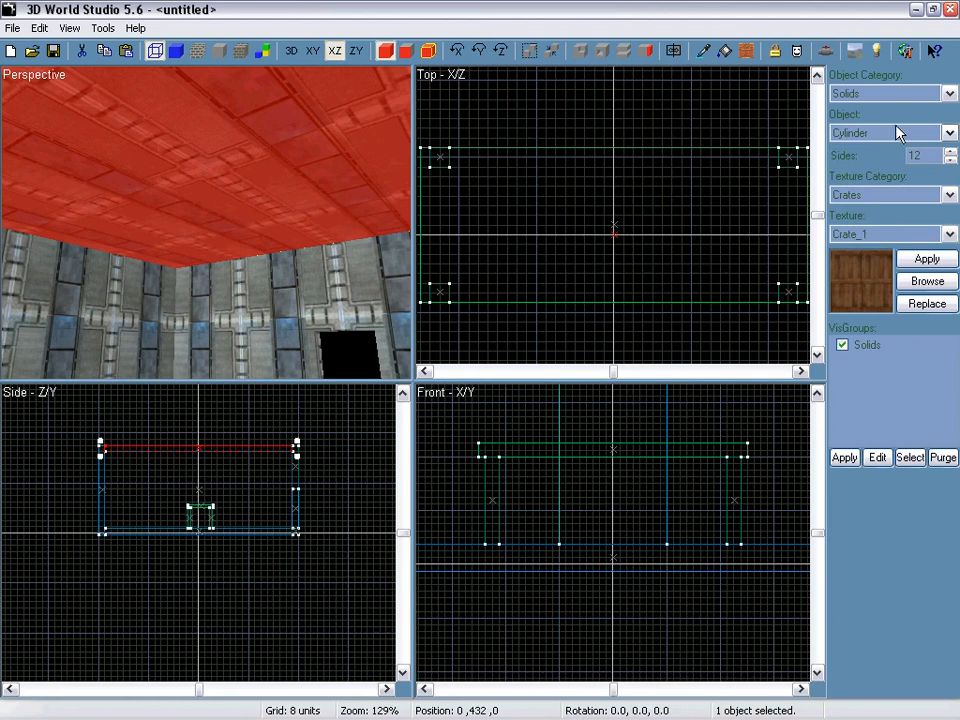
{"action": "left_click", "coordinate": [845, 133]}
{"action": "left_click", "coordinate": [860, 198]}
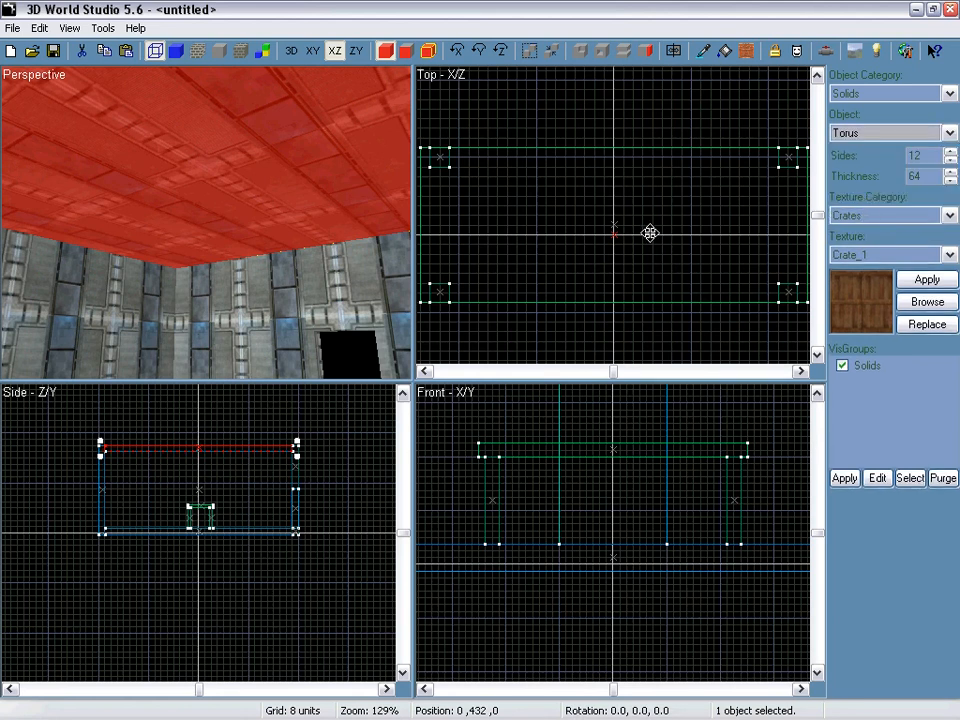
{"action": "scroll", "coordinate": [640, 228], "scroll_direction": "down", "scroll_amount": 5}
{"action": "scroll", "coordinate": [628, 220], "scroll_direction": "down", "scroll_amount": 1}
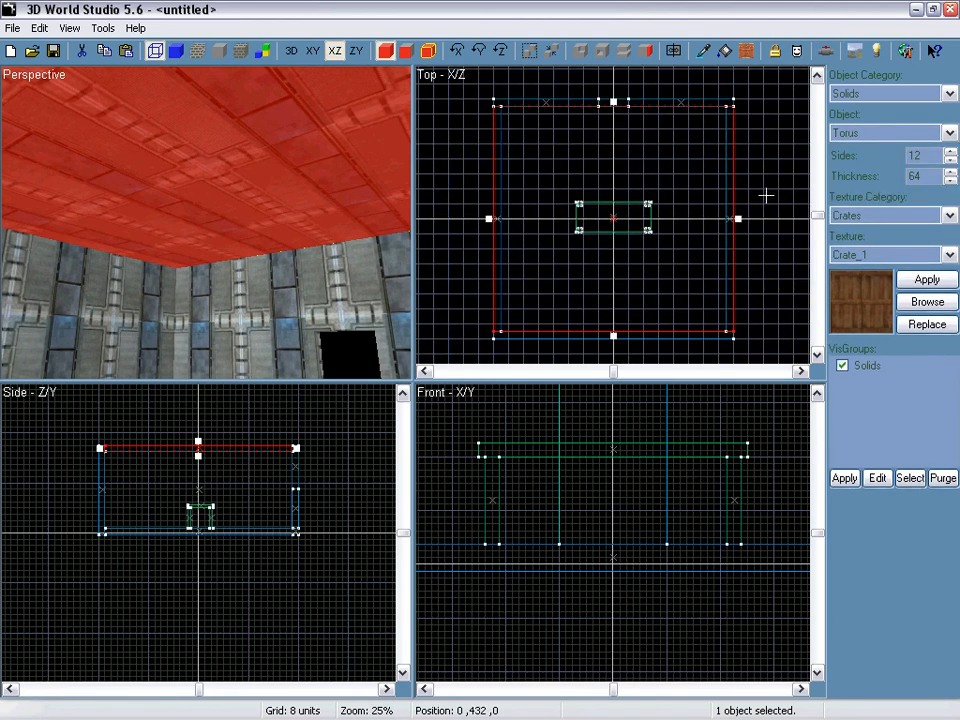
{"action": "left_click", "coordinate": [745, 188]}
Try a 64 × 32 × 64 unit torus at the ceiling's centre on a 32-unit grid, and delete it
{"action": "scroll", "coordinate": [641, 240], "scroll_direction": "up", "scroll_amount": 9}
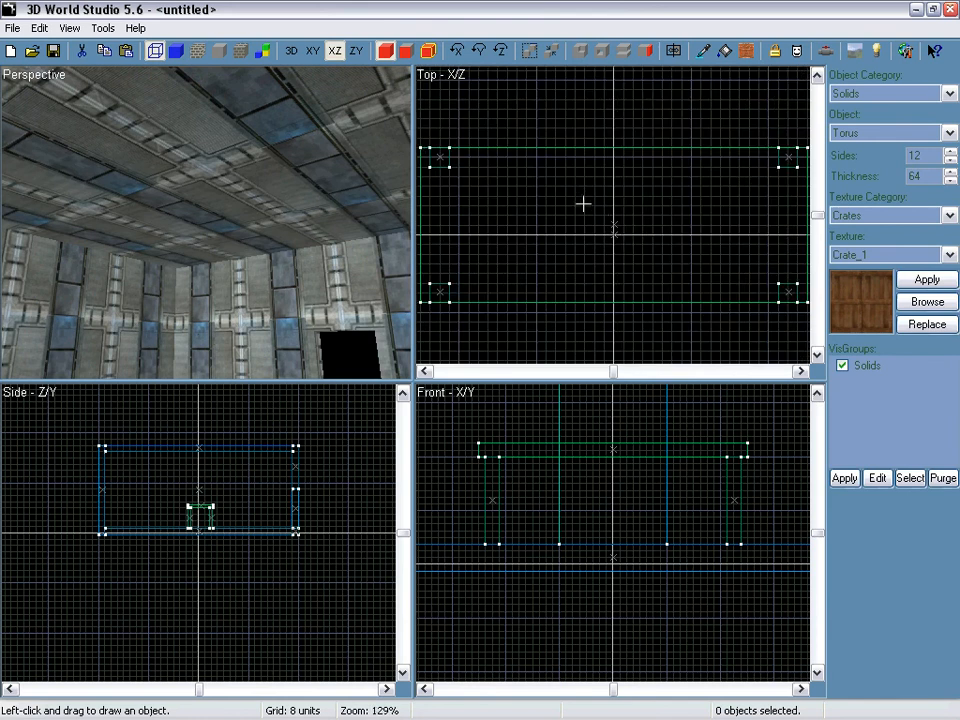
{"action": "key", "text": "bracketright"}
{"action": "key", "text": "bracketright"}
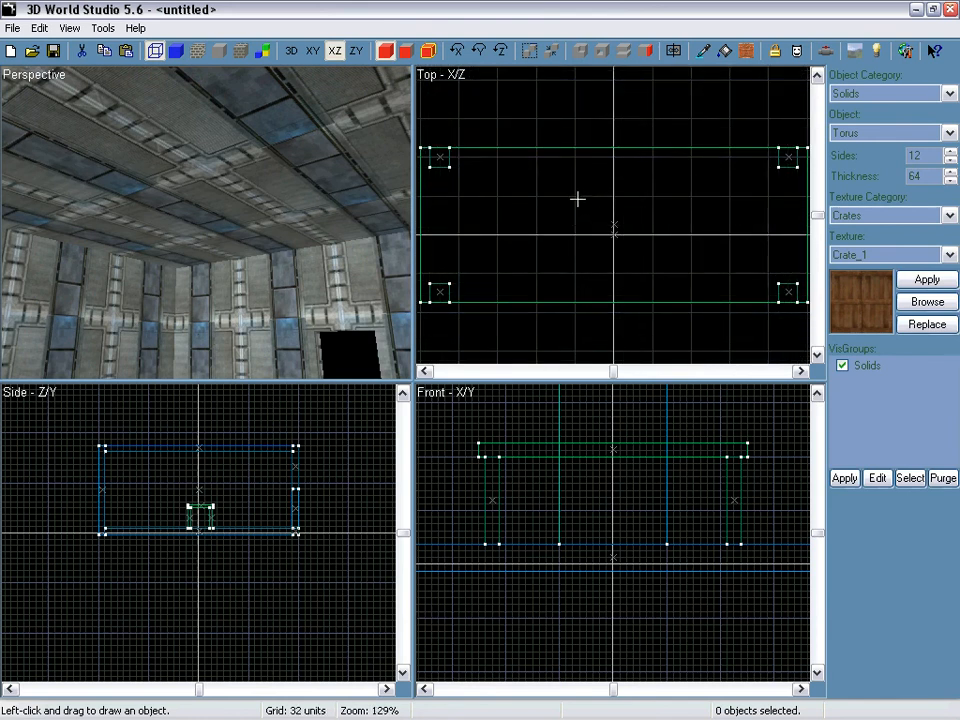
{"action": "left_click_drag", "start_coordinate": [577, 199], "coordinate": [657, 277]}
{"action": "key", "text": "Return"}
{"action": "left_click", "coordinate": [326, 227]}
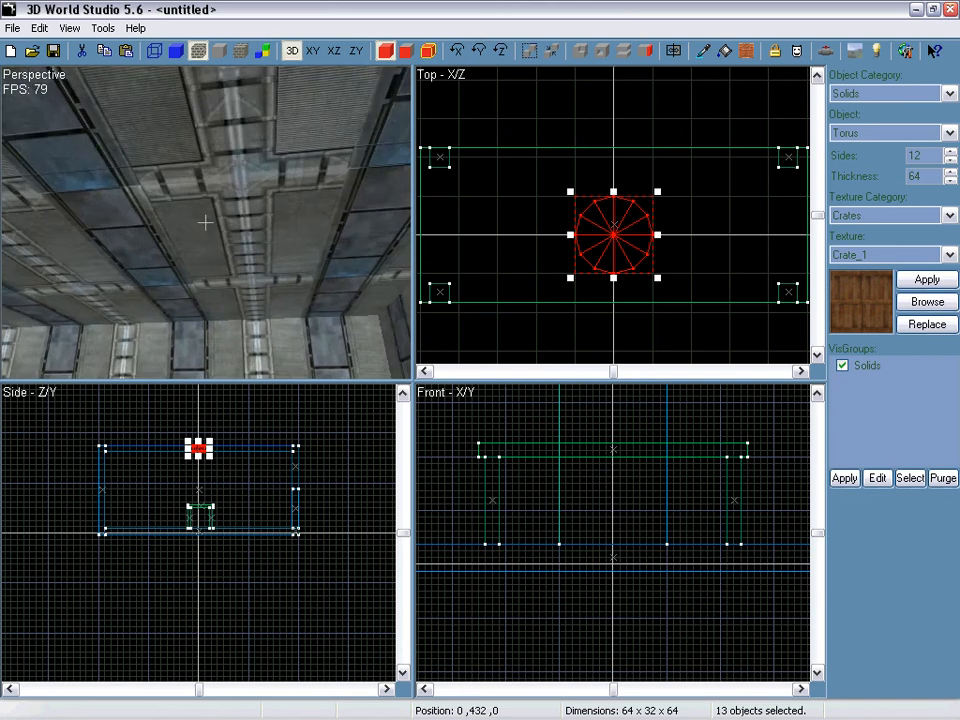
{"action": "left_click", "coordinate": [212, 228]}
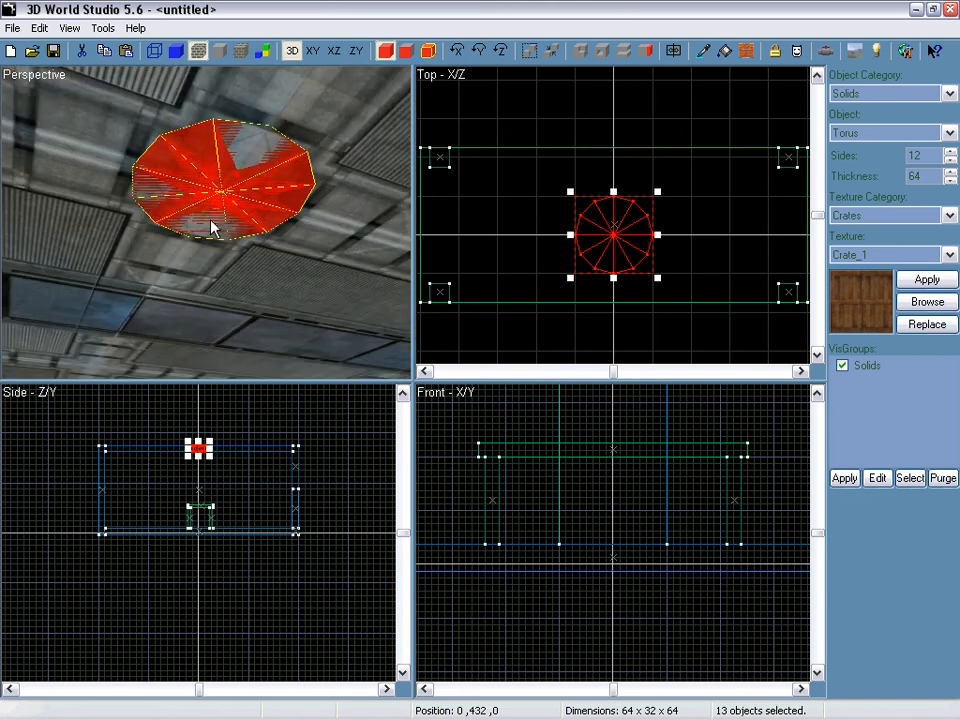
{"action": "key", "text": "Delete"}
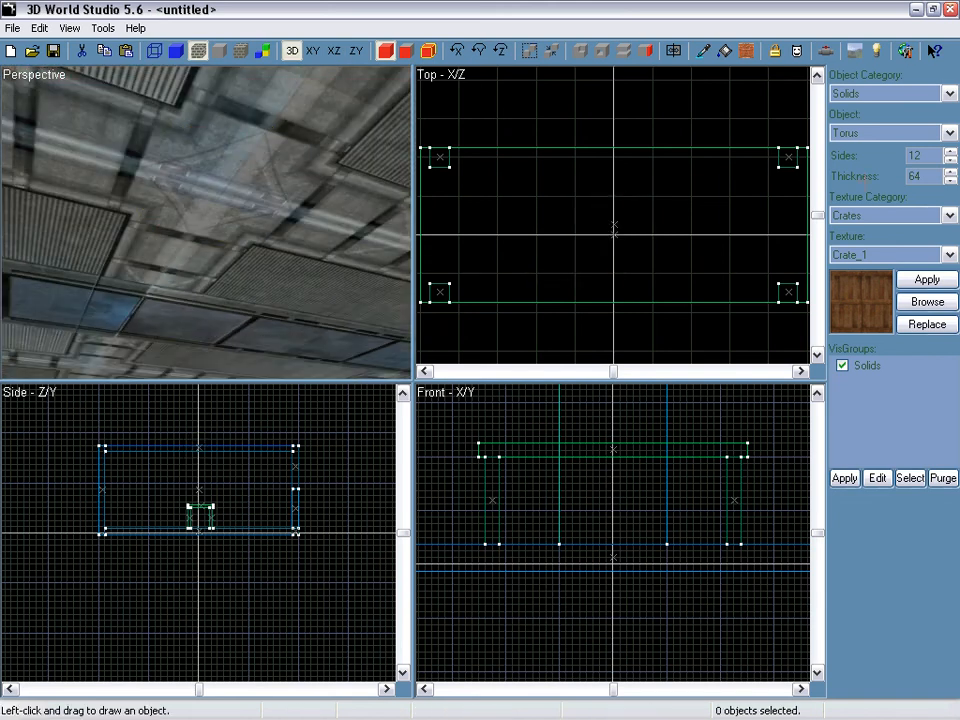
Create a 64 × 32 × 64 unit torus with a thickness of 16 at the ceiling's centre
{"action": "double_click", "coordinate": [922, 177]}
{"action": "type", "text": "16"}
{"action": "left_click_drag", "start_coordinate": [574, 195], "coordinate": [643, 257]}
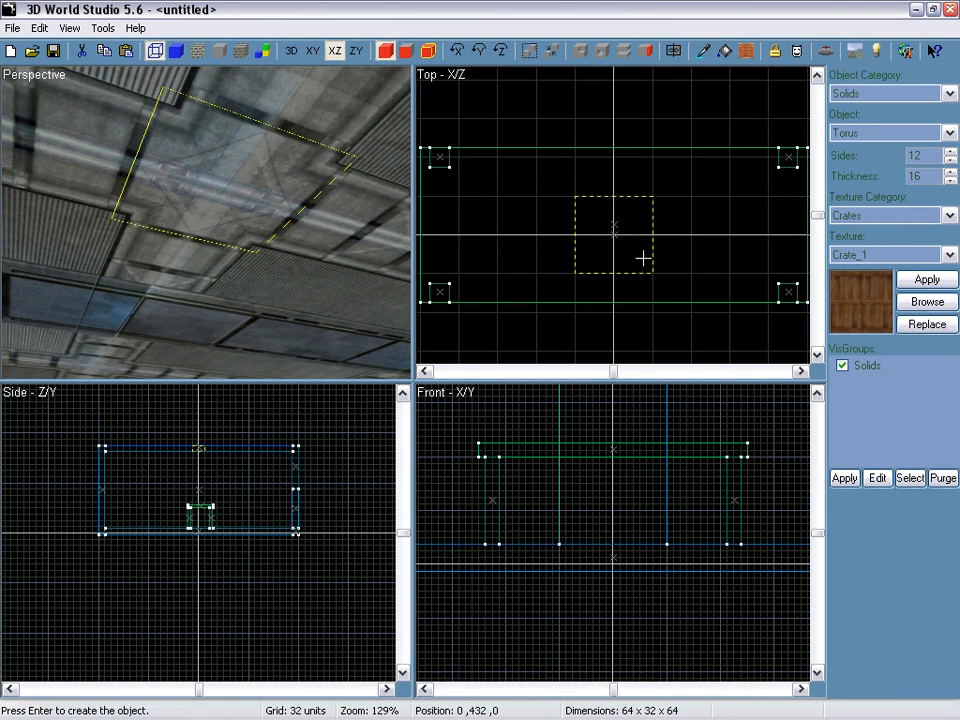
{"action": "key", "text": "Return"}
Move the torus down to height 400, just below the ceiling, and enlarge it to 128 × 32 × 128 units, centred on the origin
{"action": "scroll", "coordinate": [200, 470], "scroll_direction": "down", "scroll_amount": 8}
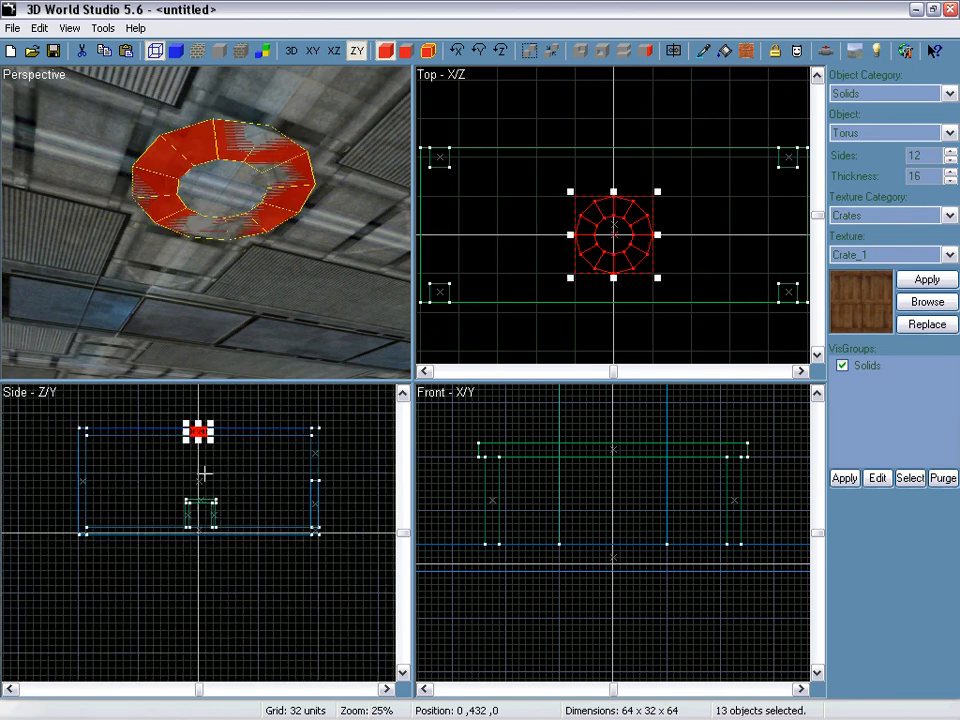
{"action": "scroll", "coordinate": [216, 449], "scroll_direction": "up", "scroll_amount": 1}
{"action": "scroll", "coordinate": [216, 449], "scroll_direction": "up", "scroll_amount": 7}
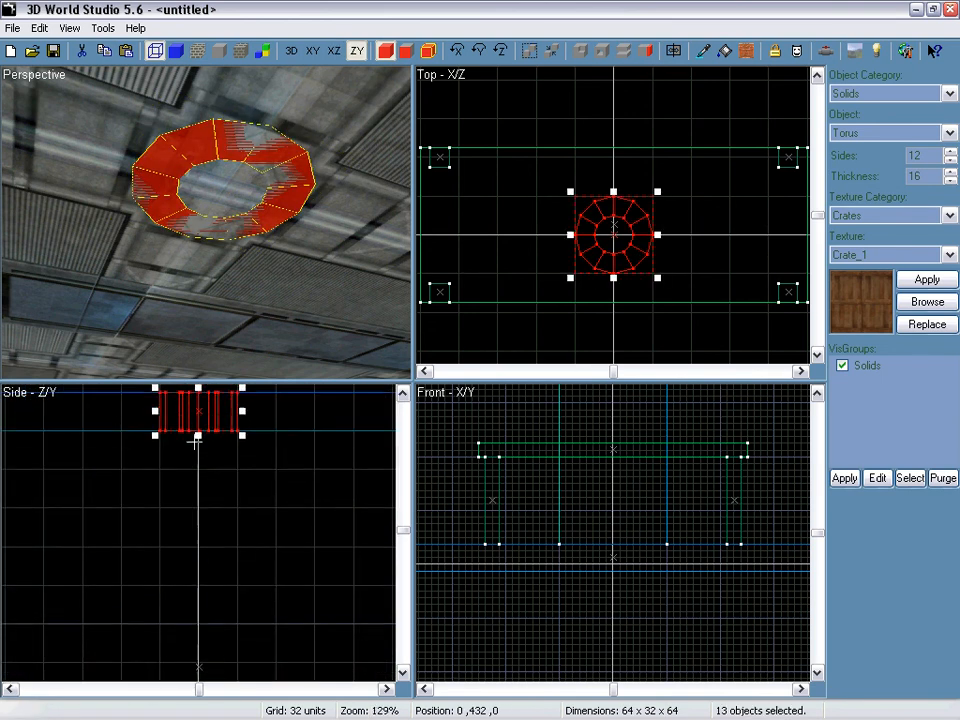
{"action": "left_click_drag", "start_coordinate": [194, 467], "coordinate": [278, 499]}
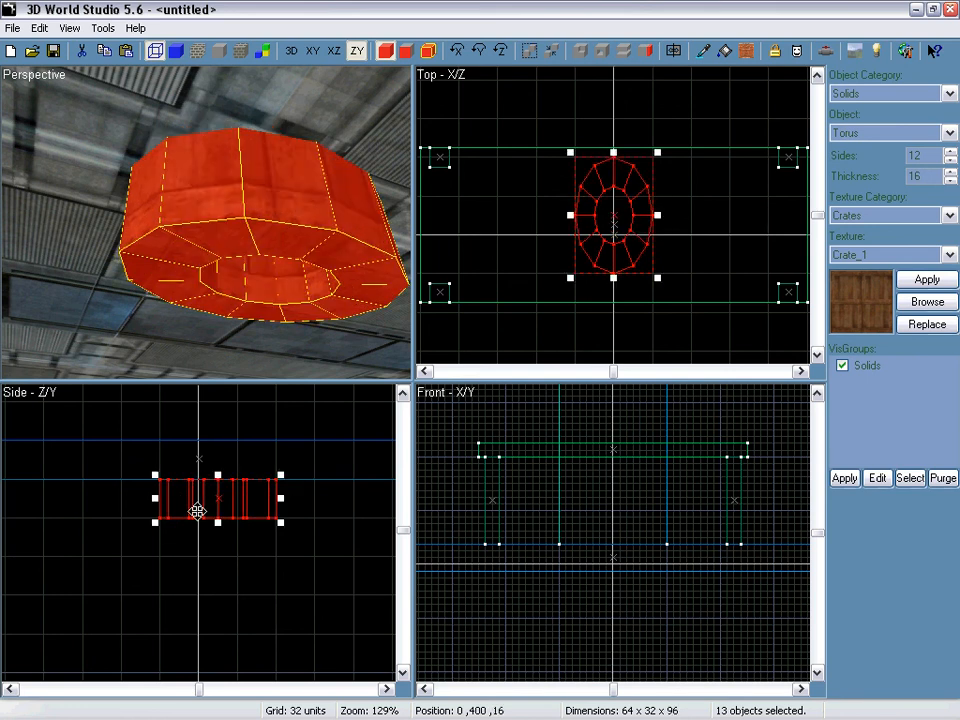
{"action": "left_click_drag", "start_coordinate": [155, 499], "coordinate": [128, 499]}
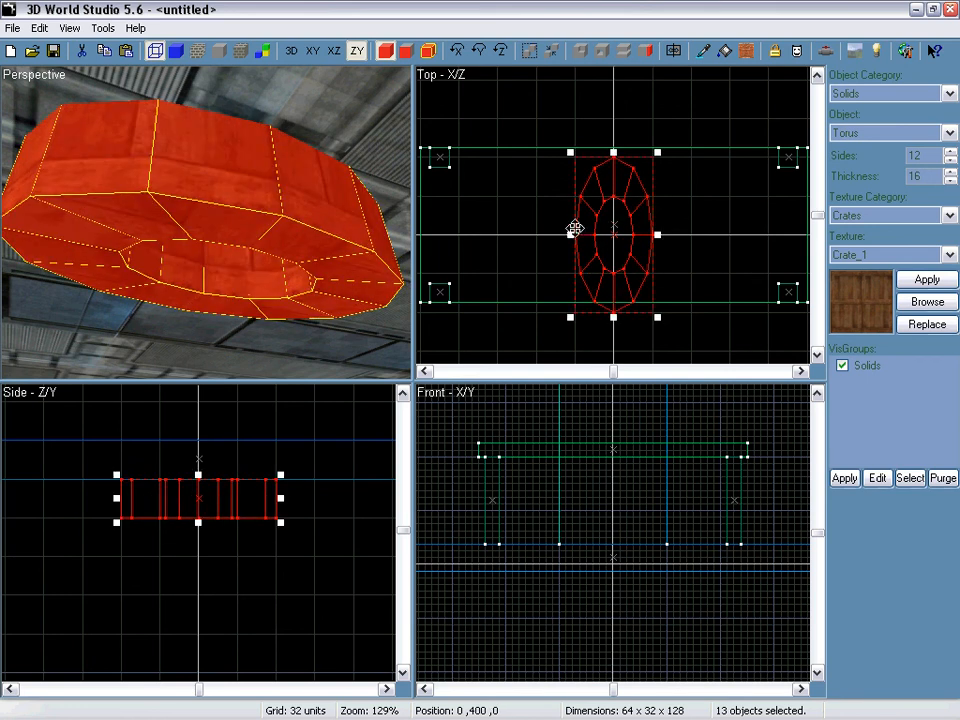
{"action": "left_click_drag", "start_coordinate": [572, 235], "coordinate": [540, 234]}
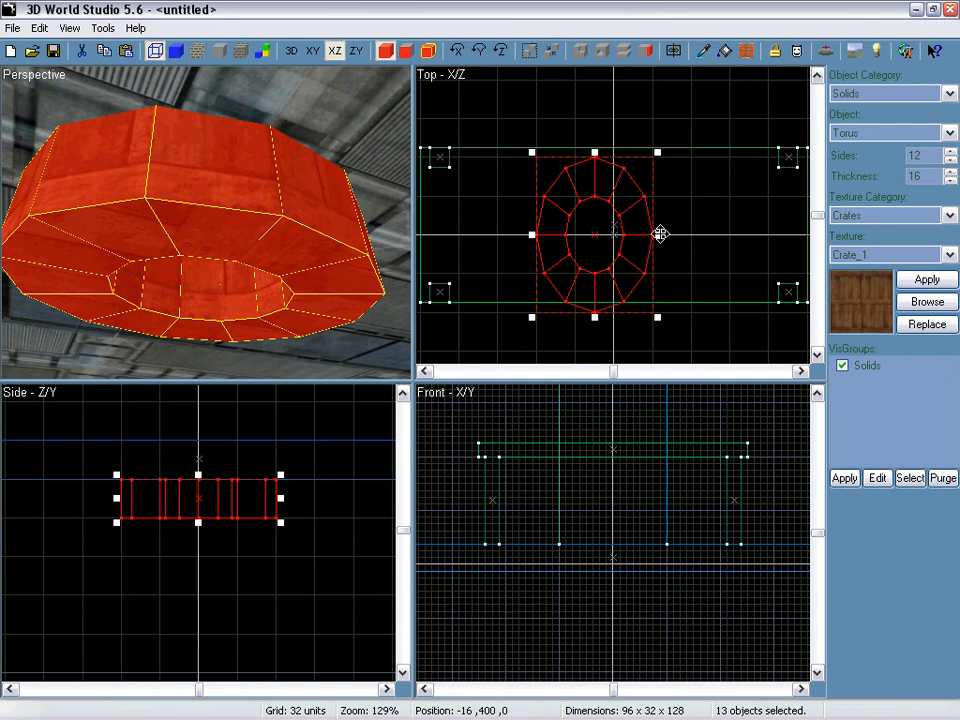
{"action": "left_click_drag", "start_coordinate": [660, 234], "coordinate": [693, 233]}
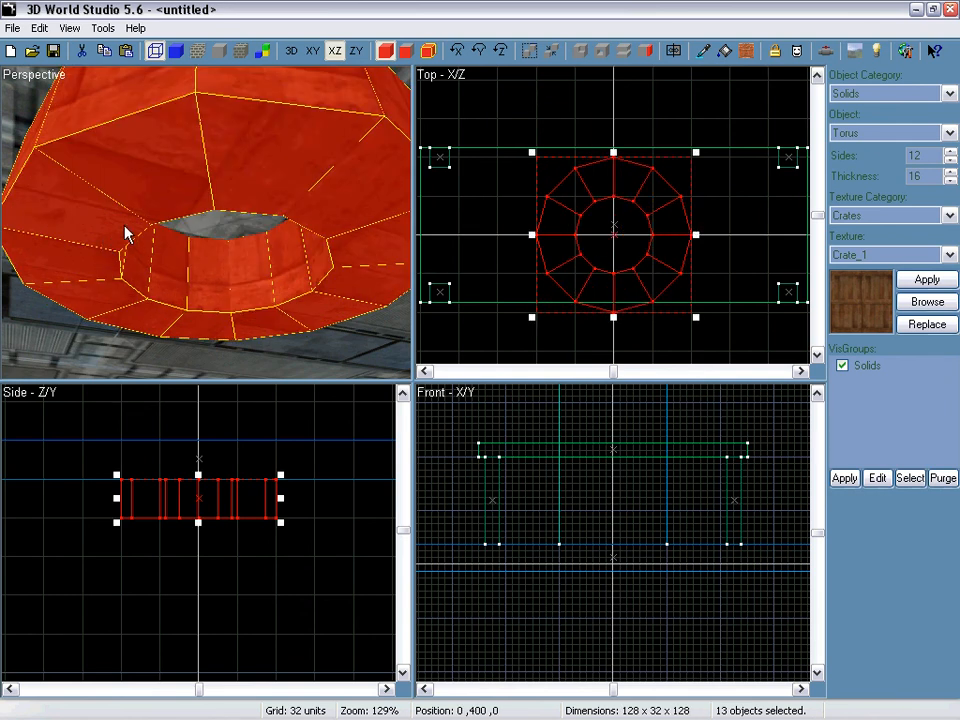
View the torus's vertices in vertex editing, and return to object editing with the room's solids selected
{"action": "key", "text": "v"}
{"action": "key", "text": "w"}
{"action": "right_click_drag", "start_coordinate": [97, 160], "coordinate": [206, 222]}
{"action": "key", "text": "s"}
{"action": "key", "text": "w"}
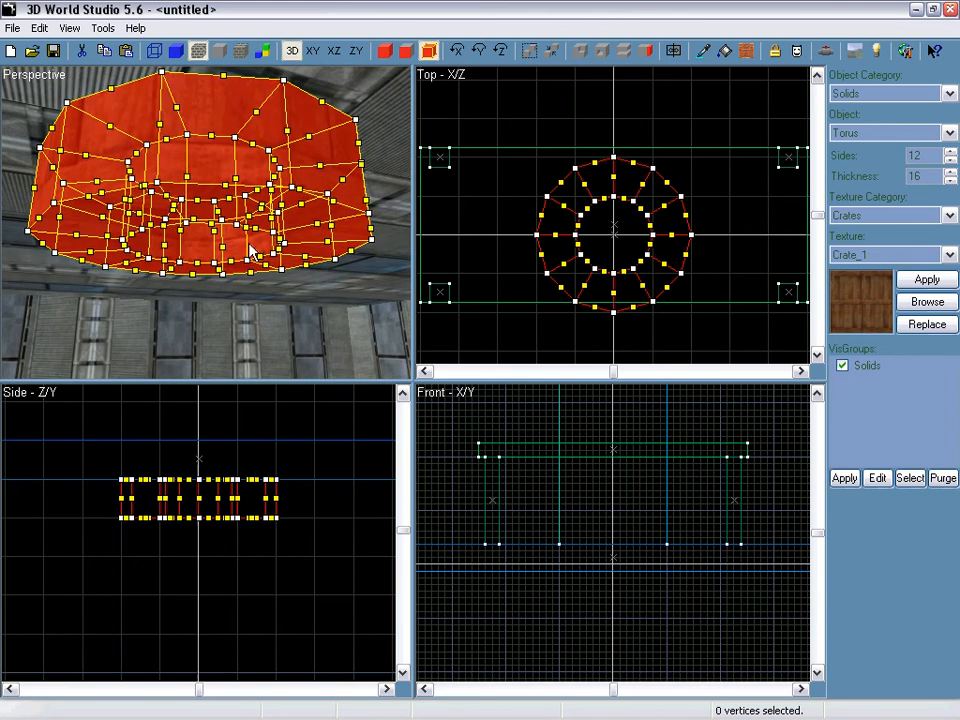
{"action": "left_click", "coordinate": [385, 50]}
{"action": "left_click", "coordinate": [210, 332]}
{"action": "right_click_drag", "start_coordinate": [210, 332], "coordinate": [206, 222]}
Export the map to the MeshData folder as a DarkBasic Object file named Room
{"action": "left_click", "coordinate": [13, 28]}
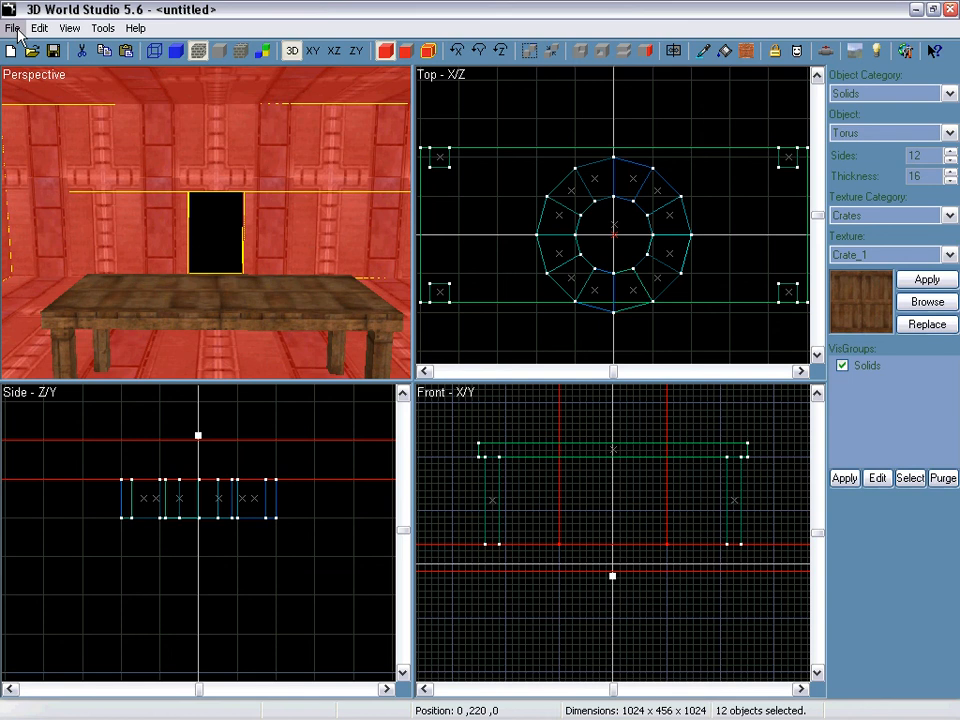
{"action": "left_click", "coordinate": [71, 188]}
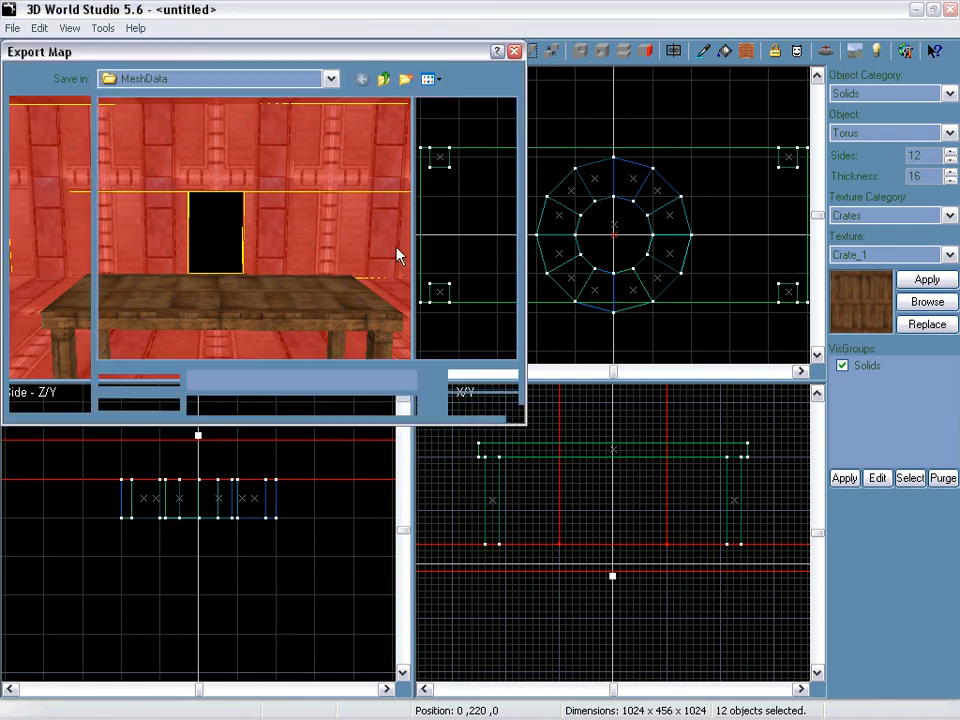
{"action": "left_click", "coordinate": [282, 408]}
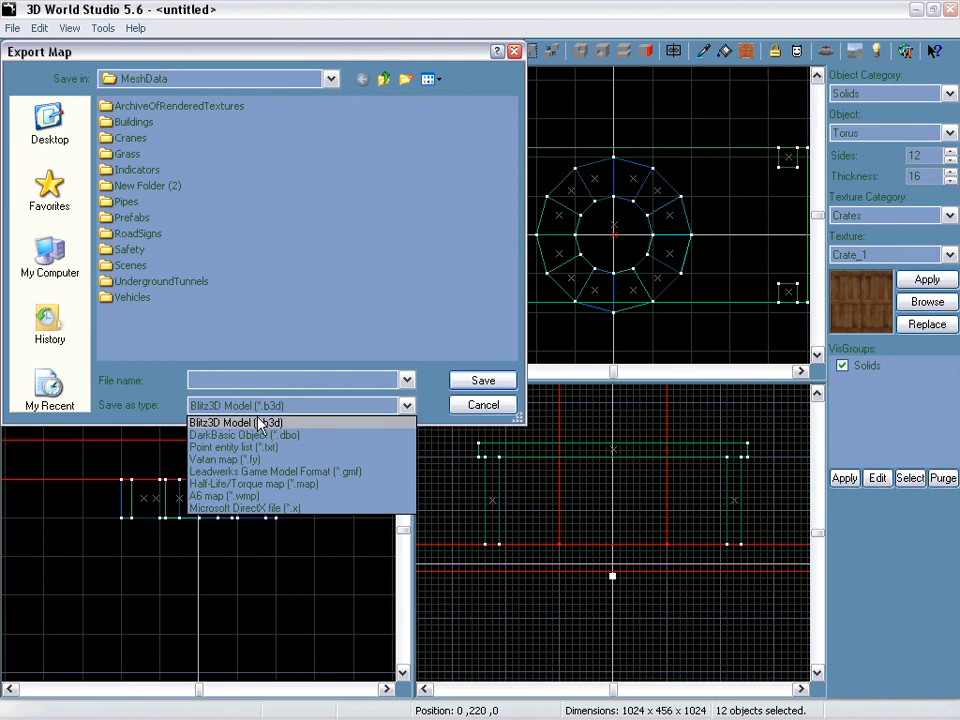
{"action": "left_click", "coordinate": [253, 435]}
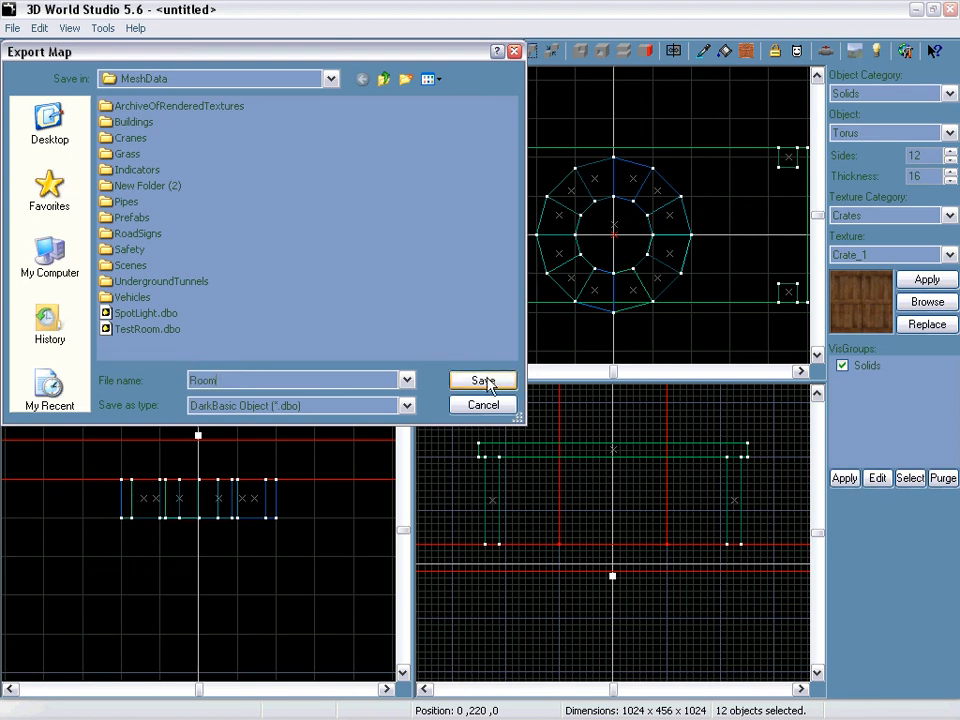
{"action": "left_click", "coordinate": [483, 381]}
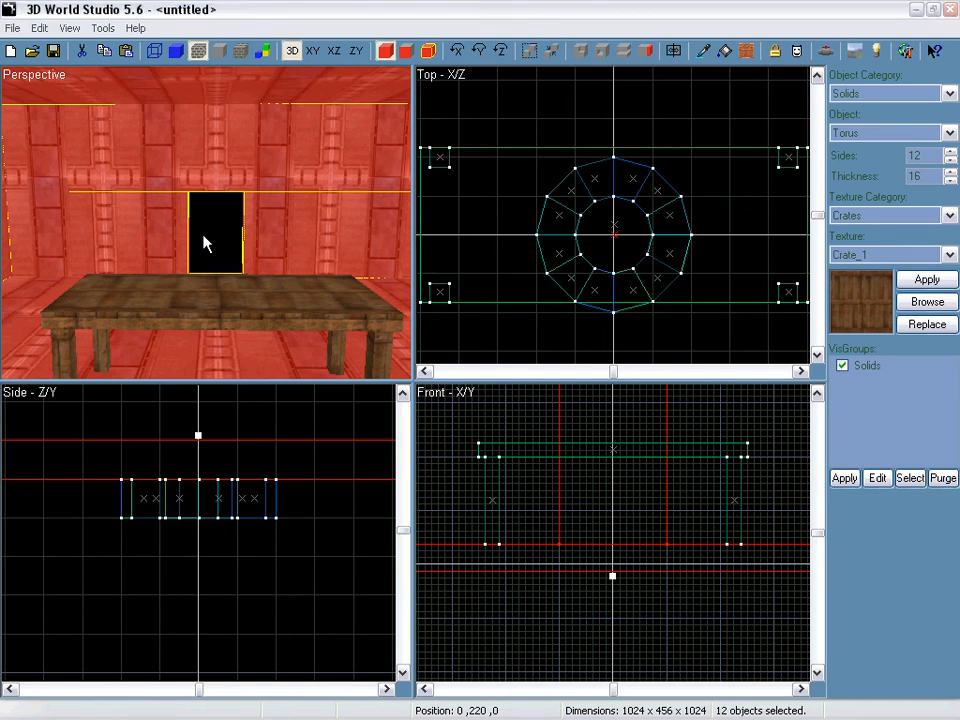
Deselect the room and place a light entity from the SportsFictionEntities category at the origin, in line with the torus's centre
{"action": "mouse_move", "coordinate": [203, 236]}
{"action": "right_mouse_down"}
{"action": "mouse_move", "coordinate": [206, 222]}
{"action": "mouse_move", "coordinate": [212, 229]}
{"action": "right_mouse_up"}
{"action": "left_click", "coordinate": [240, 141]}
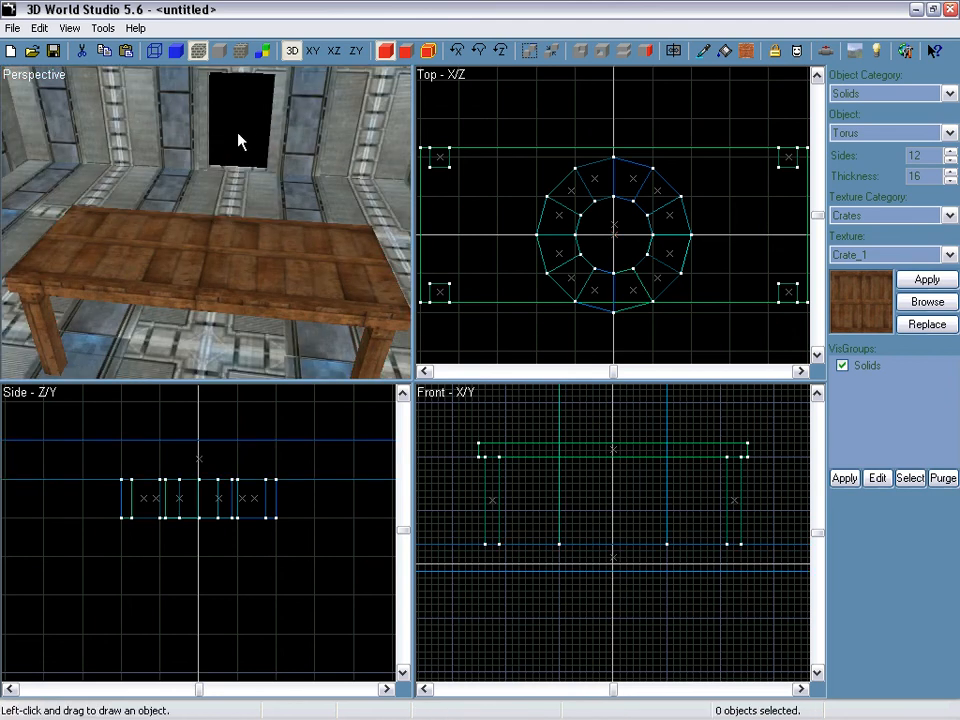
{"action": "left_click", "coordinate": [243, 57]}
{"action": "left_click", "coordinate": [855, 94]}
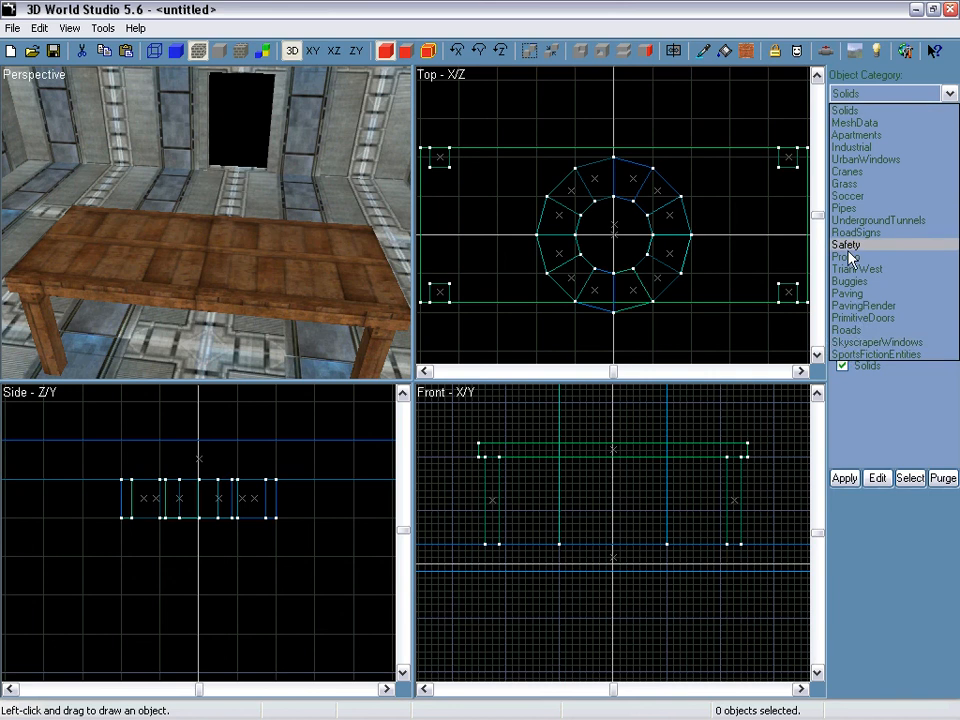
{"action": "left_click", "coordinate": [850, 354]}
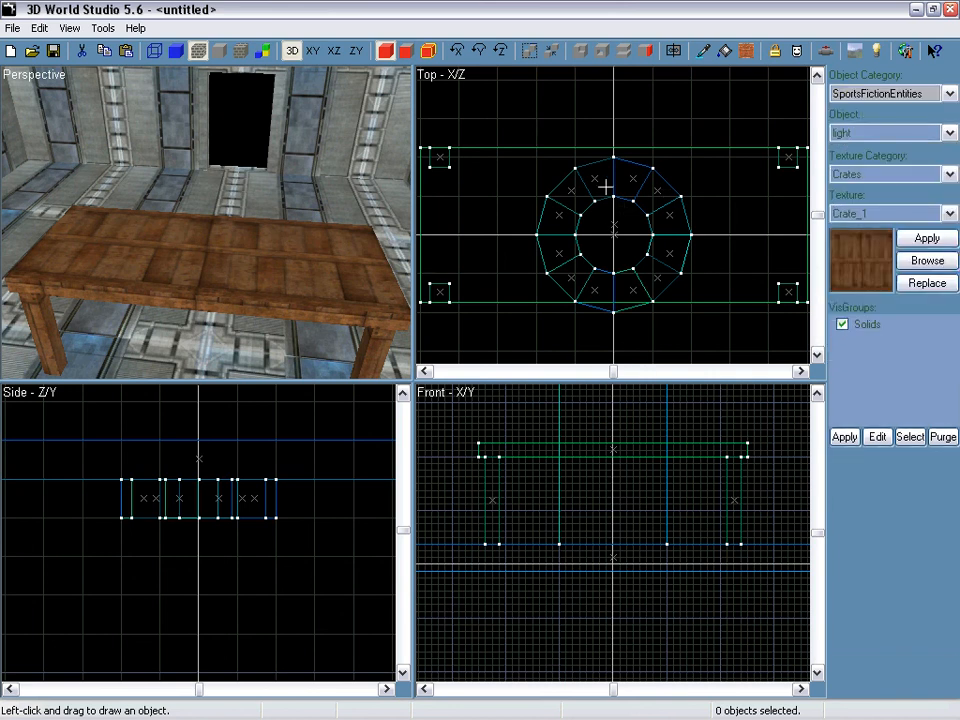
{"action": "left_click", "coordinate": [613, 232]}
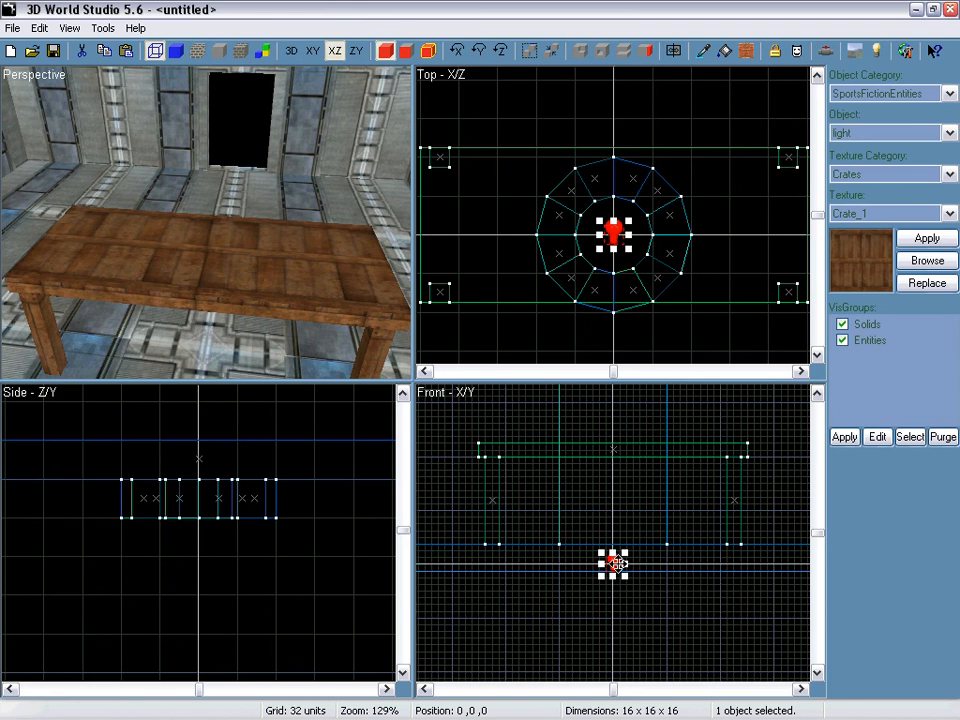
Raise the light to height 328 so it sits just below the torus
{"action": "scroll", "coordinate": [612, 555], "scroll_direction": "down", "scroll_amount": 3}
{"action": "left_click_drag", "start_coordinate": [613, 562], "coordinate": [613, 446]}
{"action": "scroll", "coordinate": [613, 446], "scroll_direction": "down", "scroll_amount": 2}
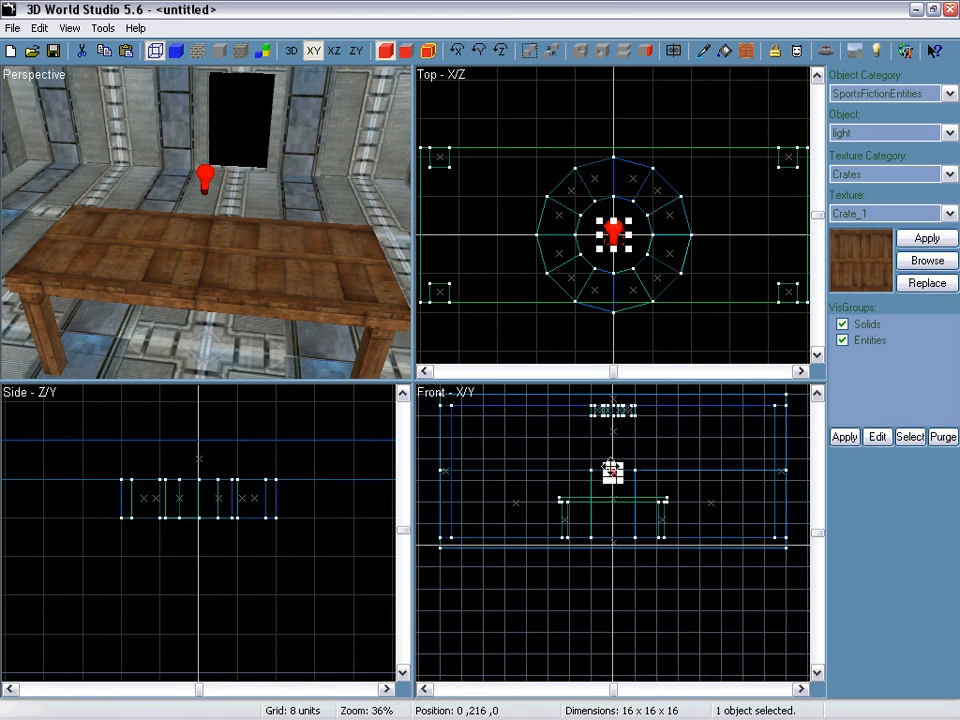
{"action": "left_click_drag", "start_coordinate": [614, 468], "coordinate": [626, 431]}
{"action": "right_click_drag", "start_coordinate": [207, 225], "coordinate": [203, 225]}
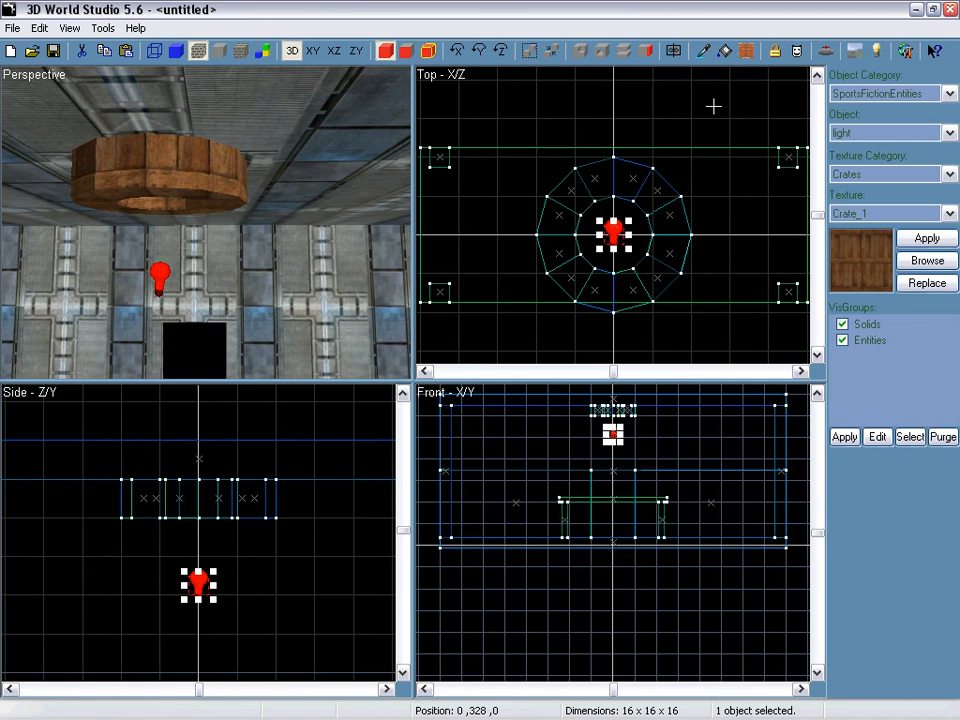
Render the lights with brushes, meshes and terrain enabled and shadows off, and show the lightmapped room in the perspective view
{"action": "left_click", "coordinate": [870, 55]}
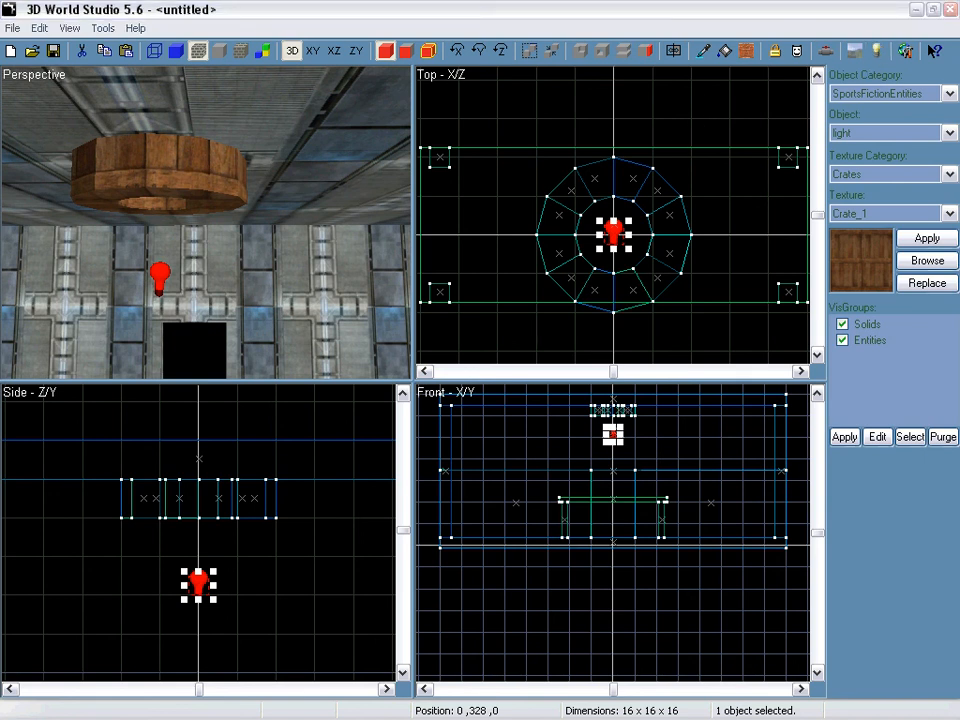
{"action": "left_click_drag", "start_coordinate": [326, 375], "coordinate": [366, 232]}
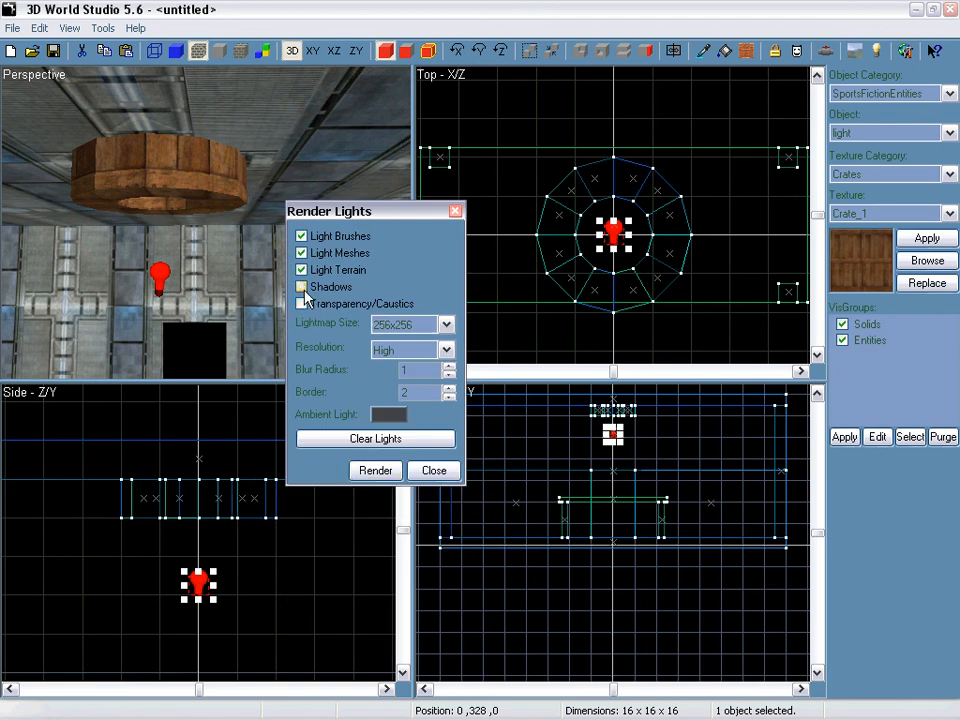
{"action": "left_click", "coordinate": [376, 470]}
{"action": "left_click_drag", "start_coordinate": [514, 387], "coordinate": [604, 266]}
{"action": "left_click", "coordinate": [551, 366]}
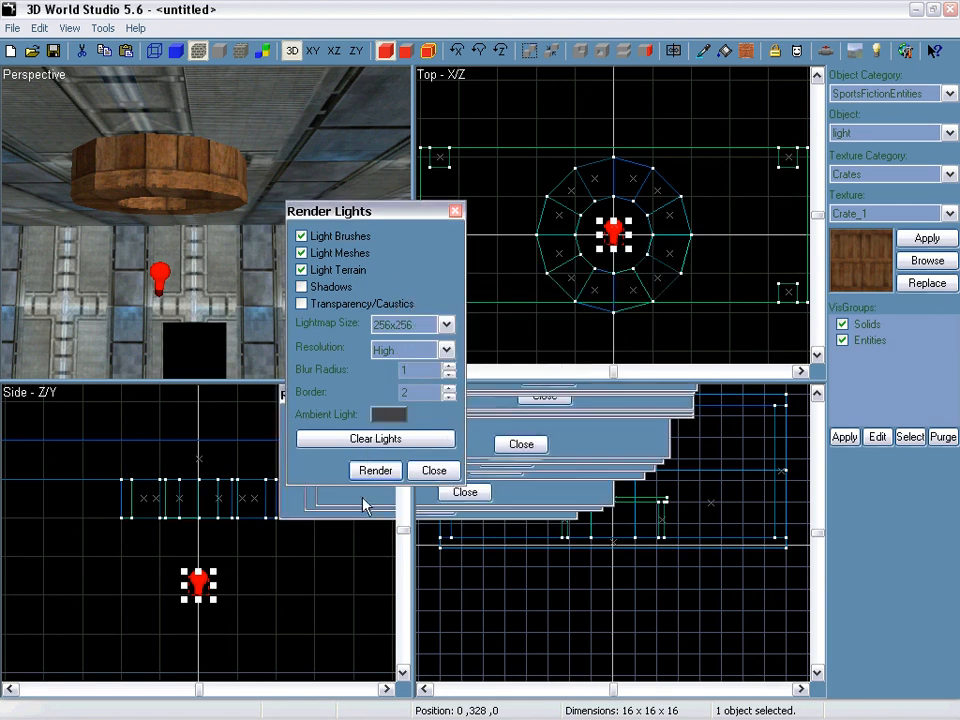
{"action": "left_click", "coordinate": [430, 470]}
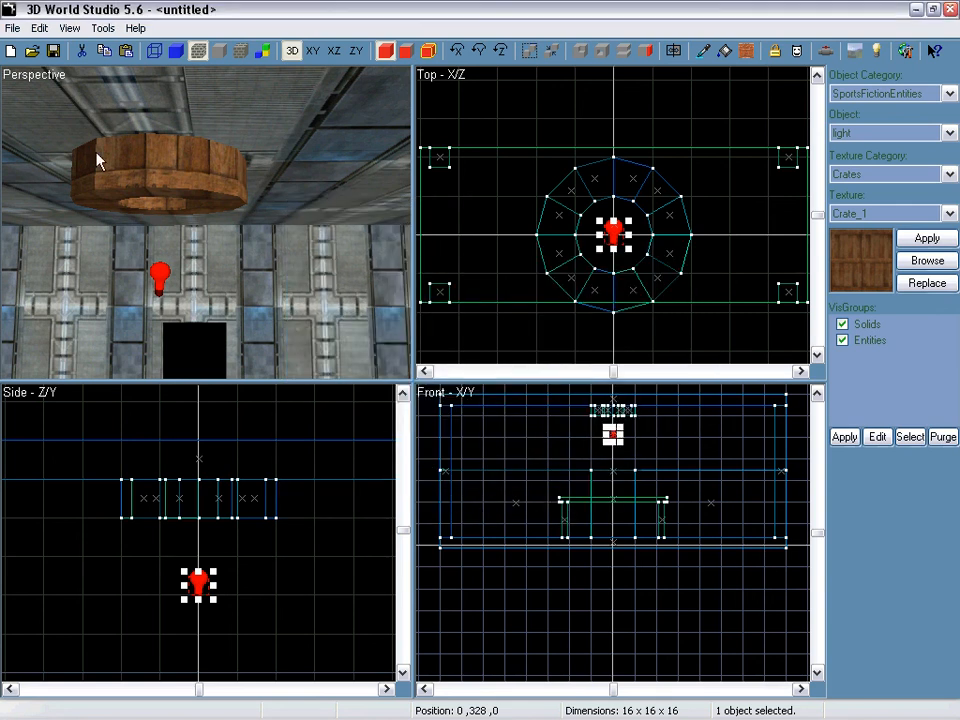
{"action": "left_click", "coordinate": [241, 50]}
{"action": "right_click_drag", "start_coordinate": [229, 221], "coordinate": [205, 222]}
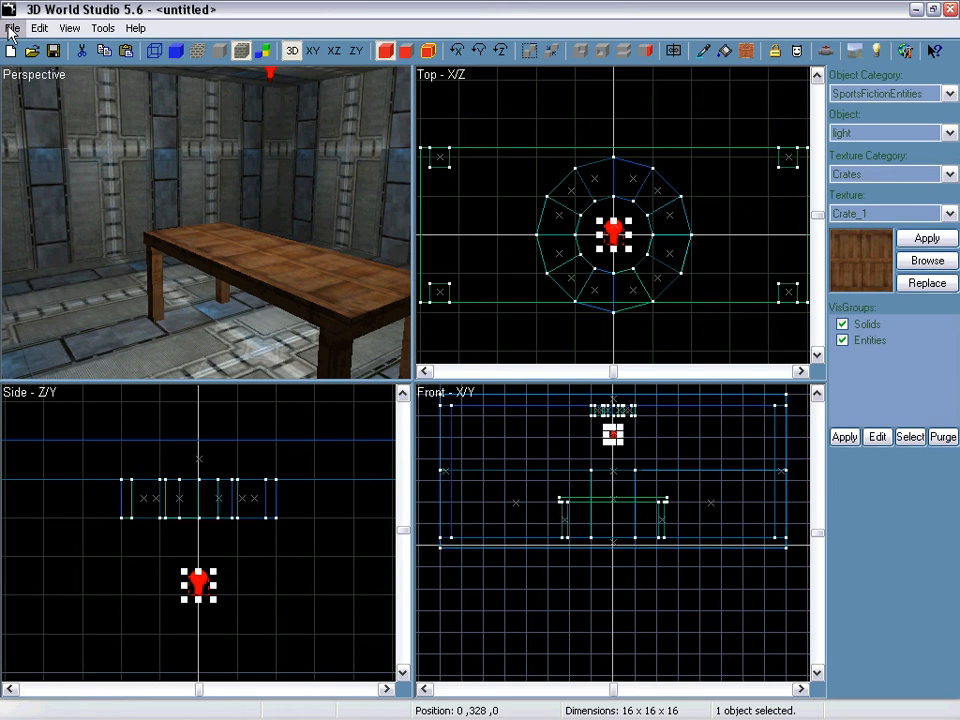
Export the lit map again as a DarkBasic Object over the existing Room.dbo
{"action": "left_click", "coordinate": [10, 30]}
{"action": "left_click", "coordinate": [39, 184]}
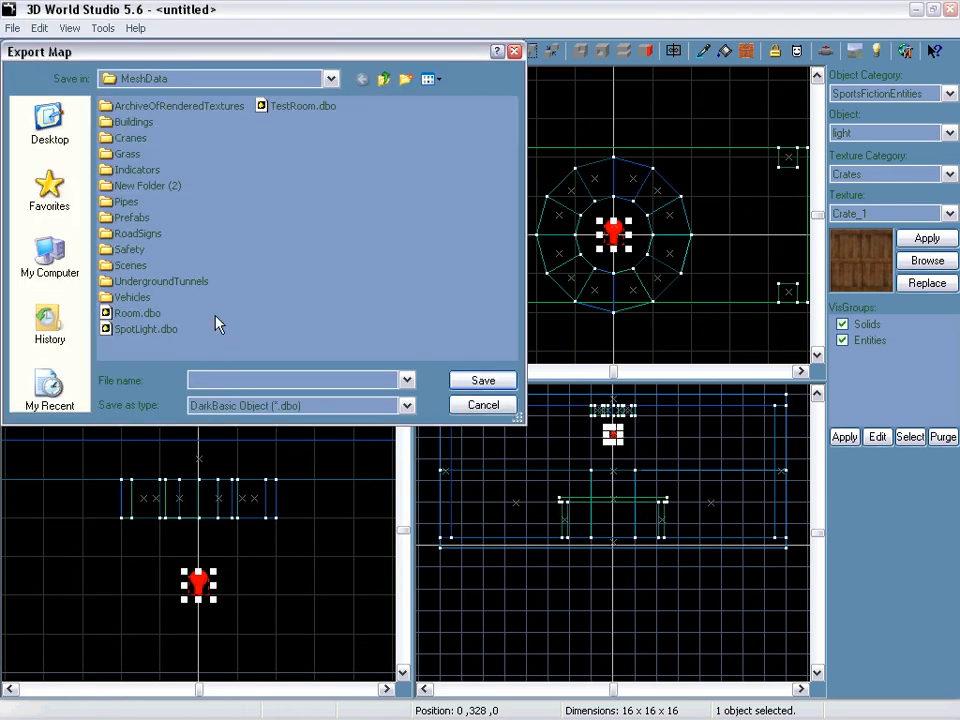
{"action": "left_click", "coordinate": [137, 313]}
{"action": "left_click", "coordinate": [472, 381]}
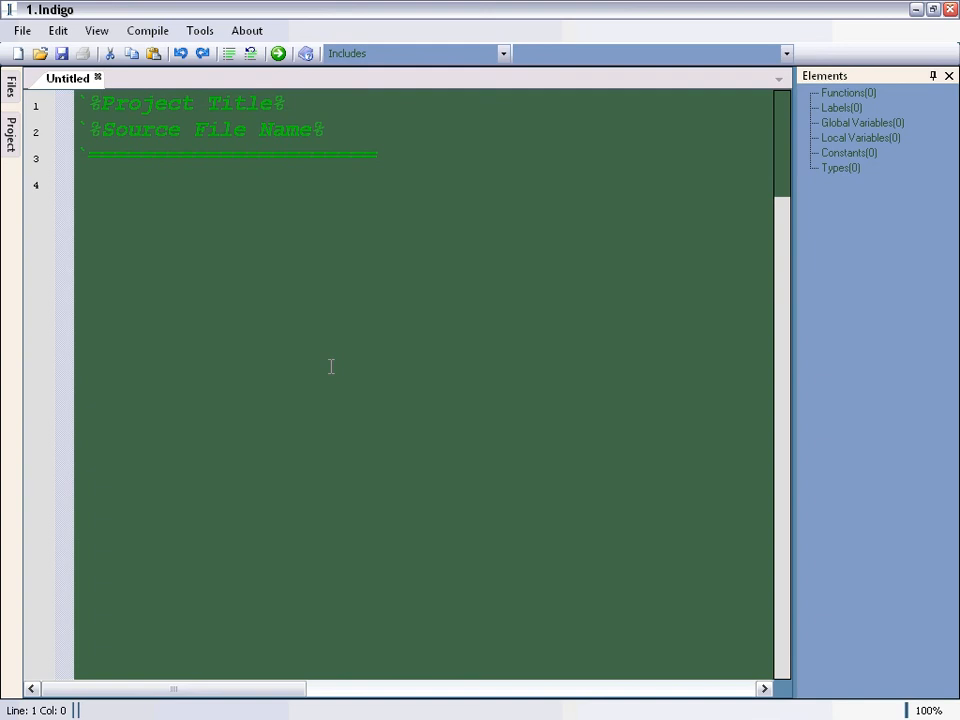
In Indigo, write the line Load Object "G:\BM\SFFiles\MeshData\Room.dbo" below the header comments
{"action": "left_click", "coordinate": [330, 347]}
{"action": "type", "text": "Load Object \"G:\\"}
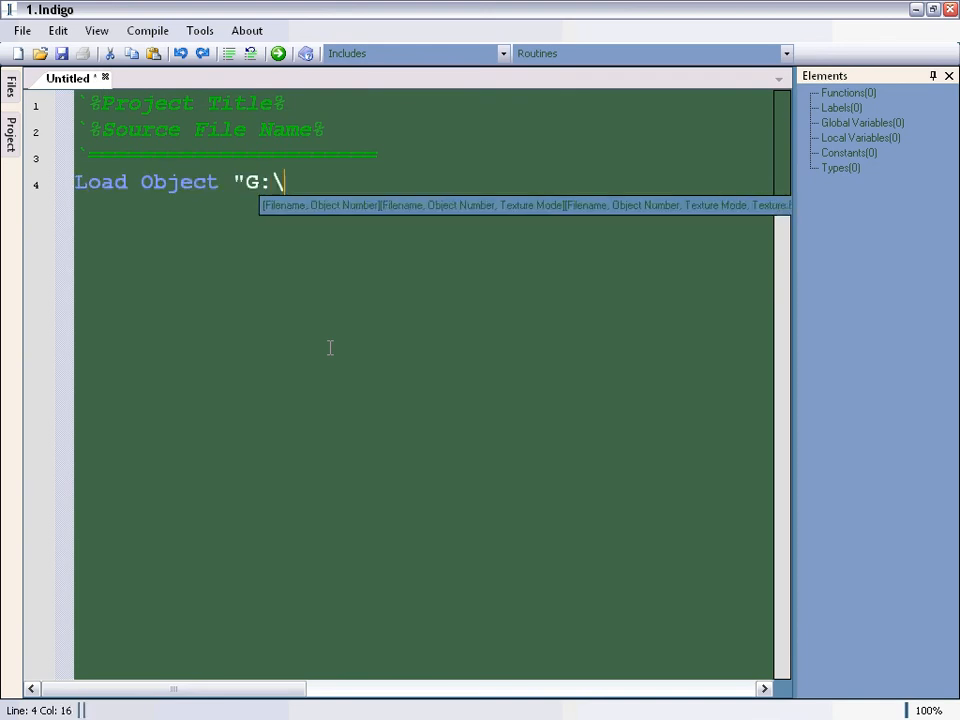
{"action": "type", "text": "BM\\SFF"}
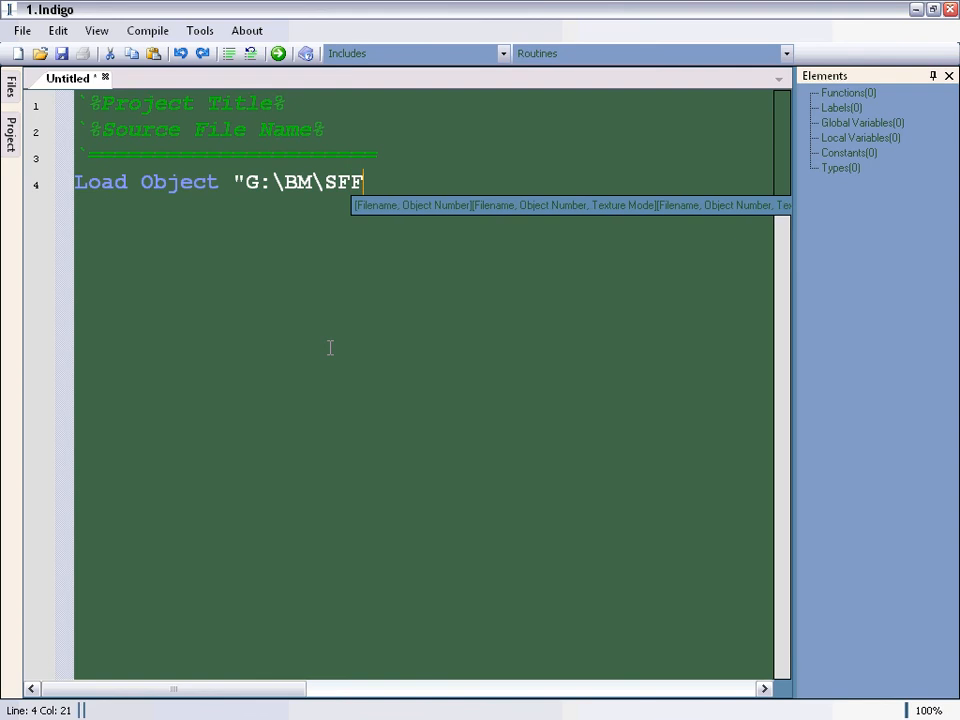
{"action": "type", "text": "iles\\Me"}
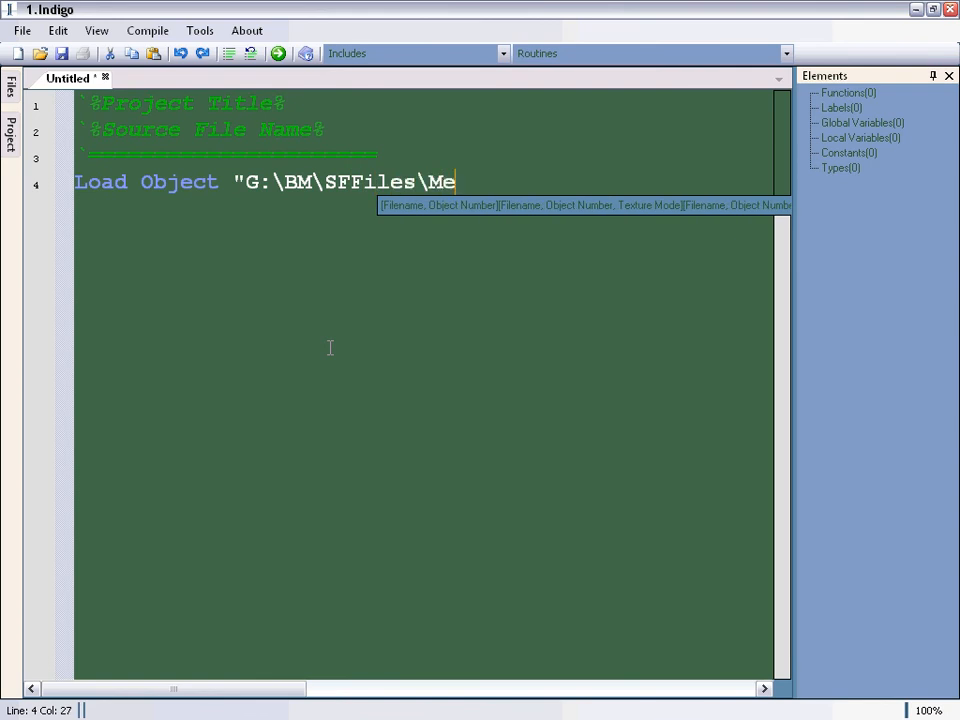
{"action": "type", "text": "shData\\Room.dbo\""}
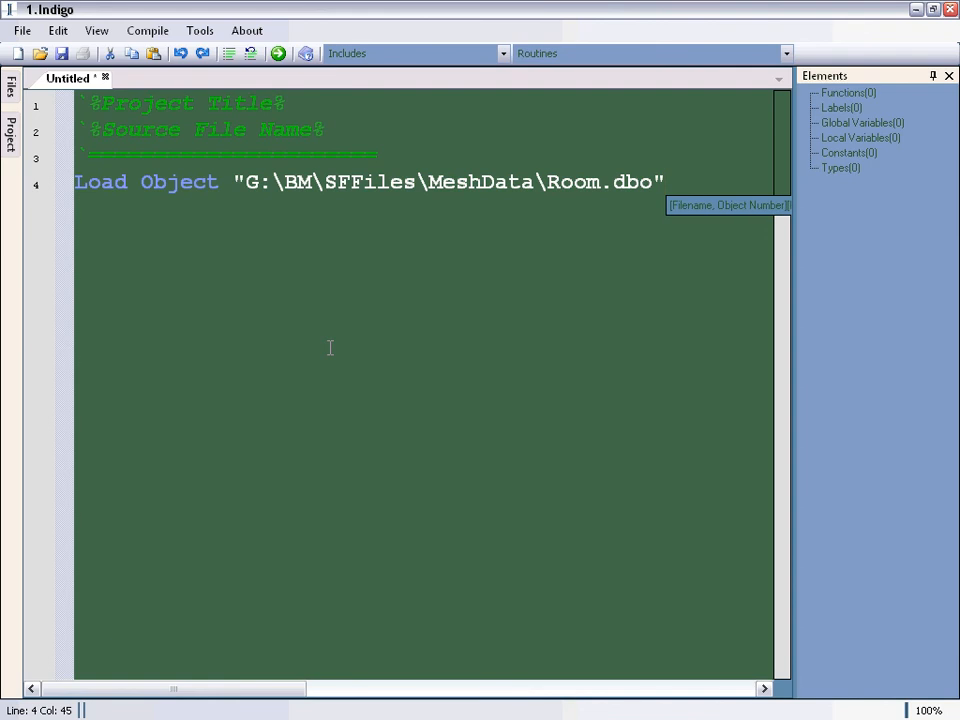
Add a Do...Loop block containing Control Camera Using Arrowkeys 0, 2, 2 below the Load Object line
{"action": "key", "text": "Return"}
{"action": "type", "text": "Do"}
{"action": "key", "text": "Return"}
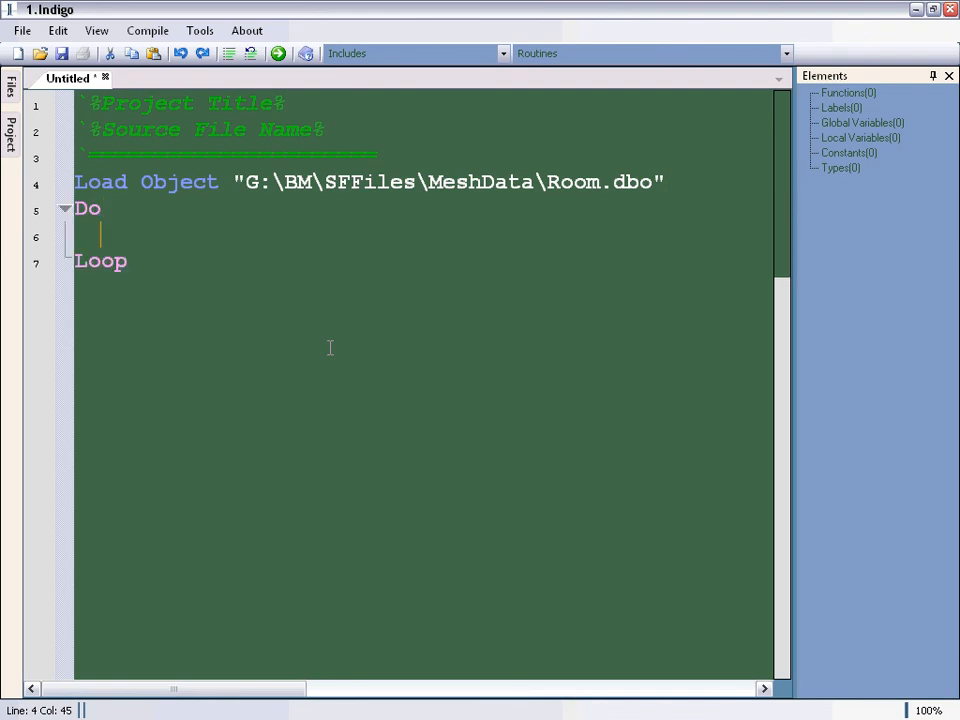
{"action": "type", "text": "Control "}
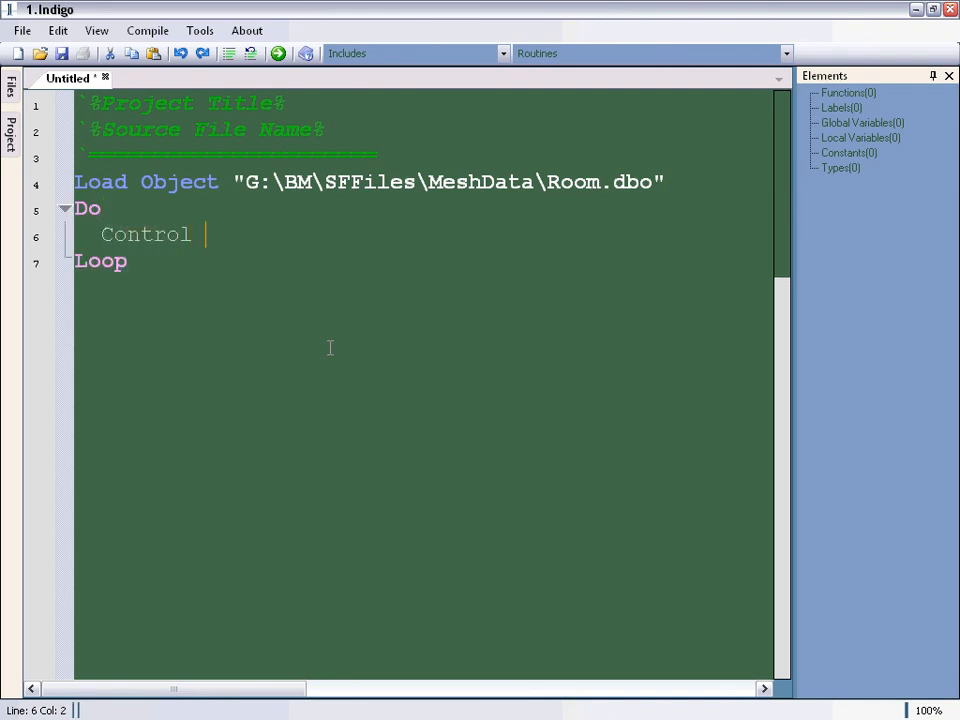
{"action": "type", "text": "Camera Using Arrow"}
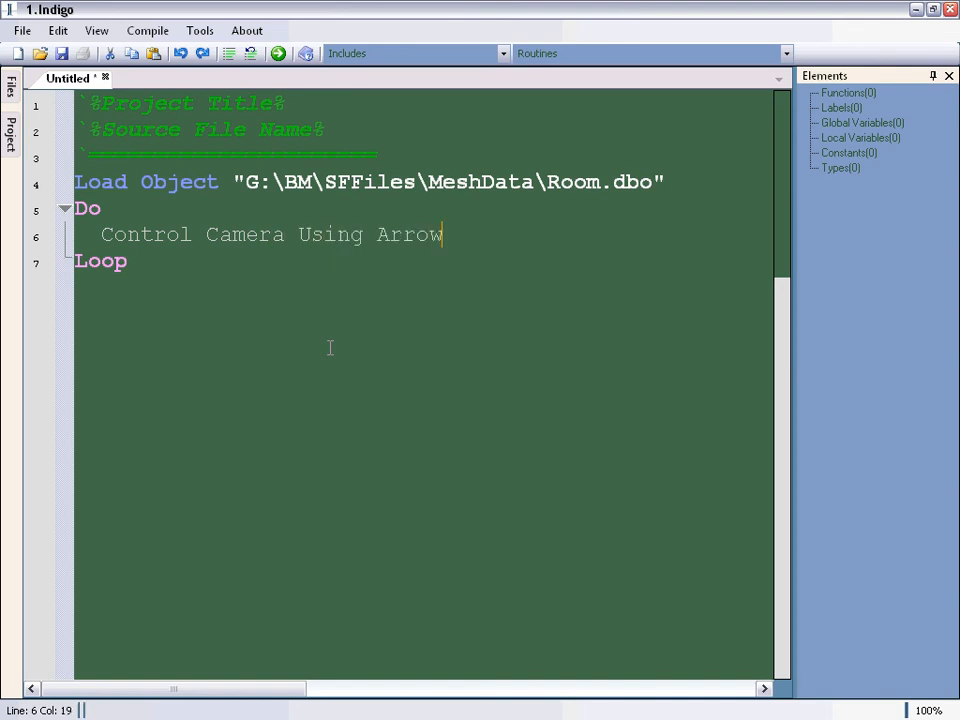
{"action": "type", "text": "keys 0,"}
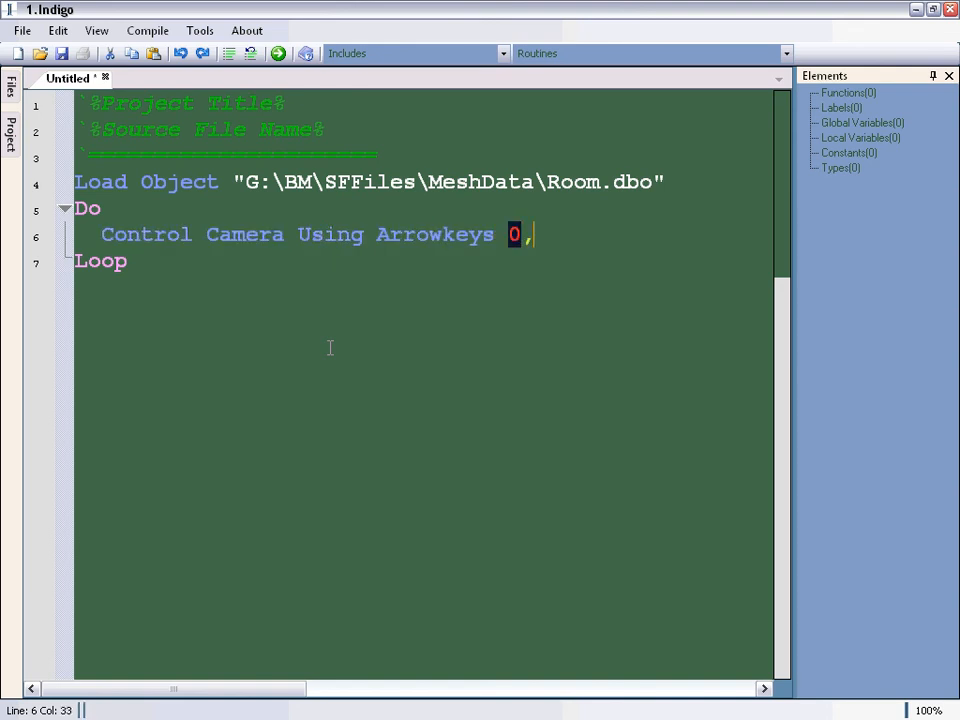
{"action": "type", "text": " 2, 2"}
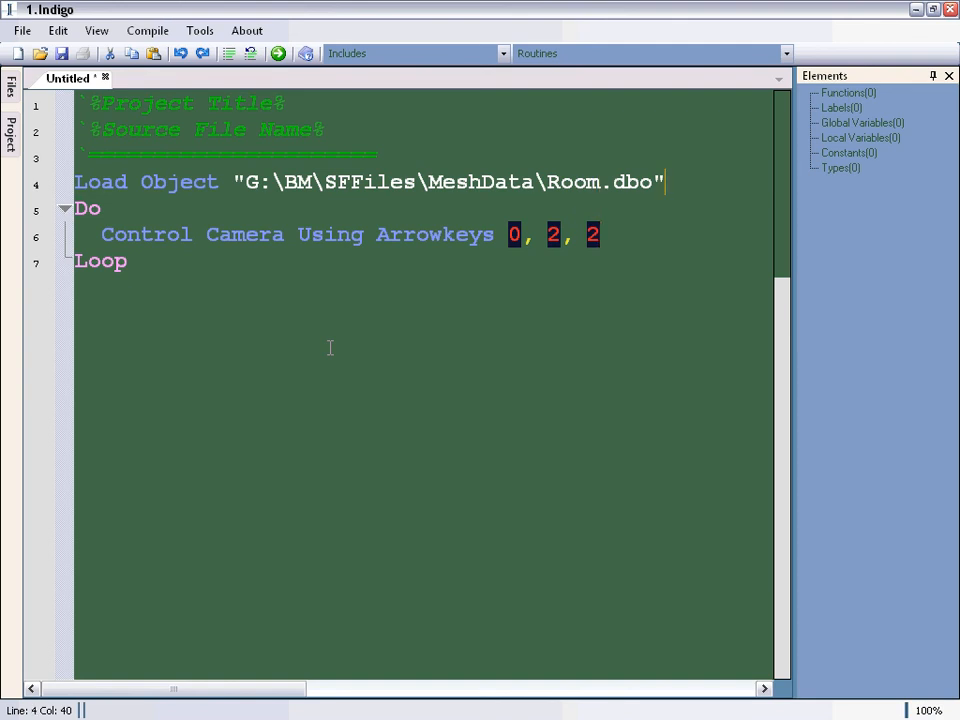
Complete the Load Object line with object number 1, and compile and run the program
{"action": "type", "text": ", 1"}
{"action": "key", "text": "F5"}
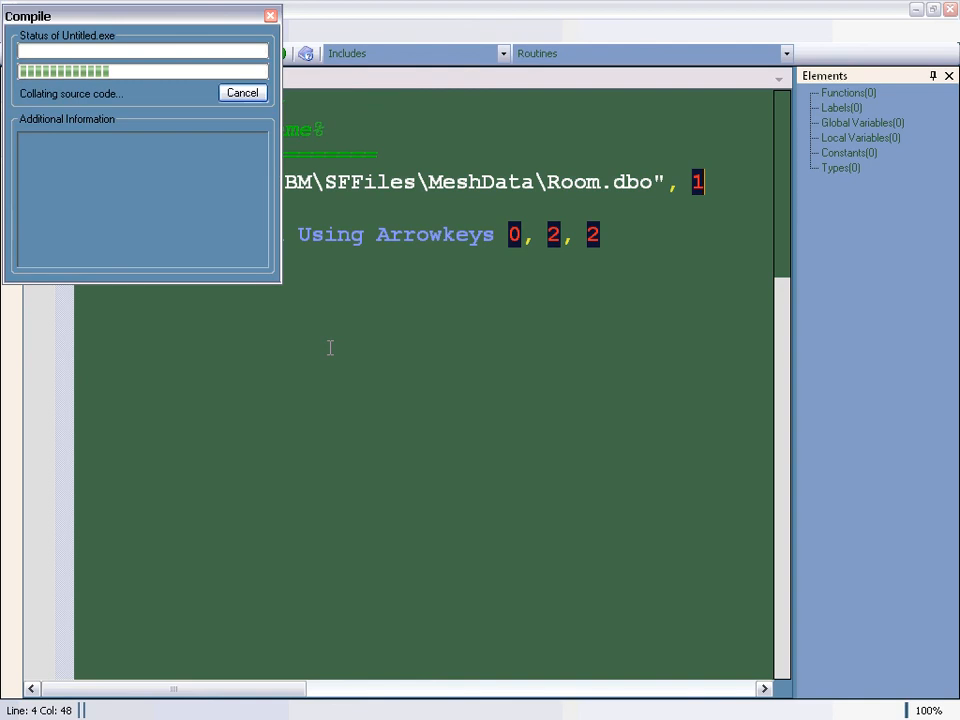
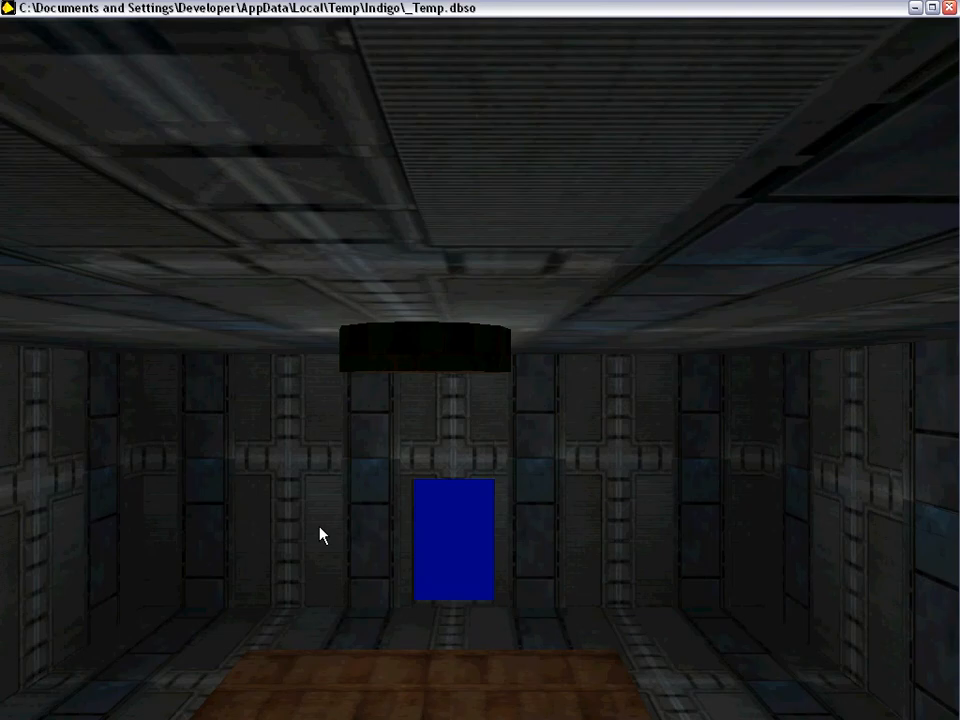
Move the camera around the running program's room to examine the lightmapped walls, doorway and table
{"action": "key", "text": "Up"}
{"action": "key", "text": "Right"}
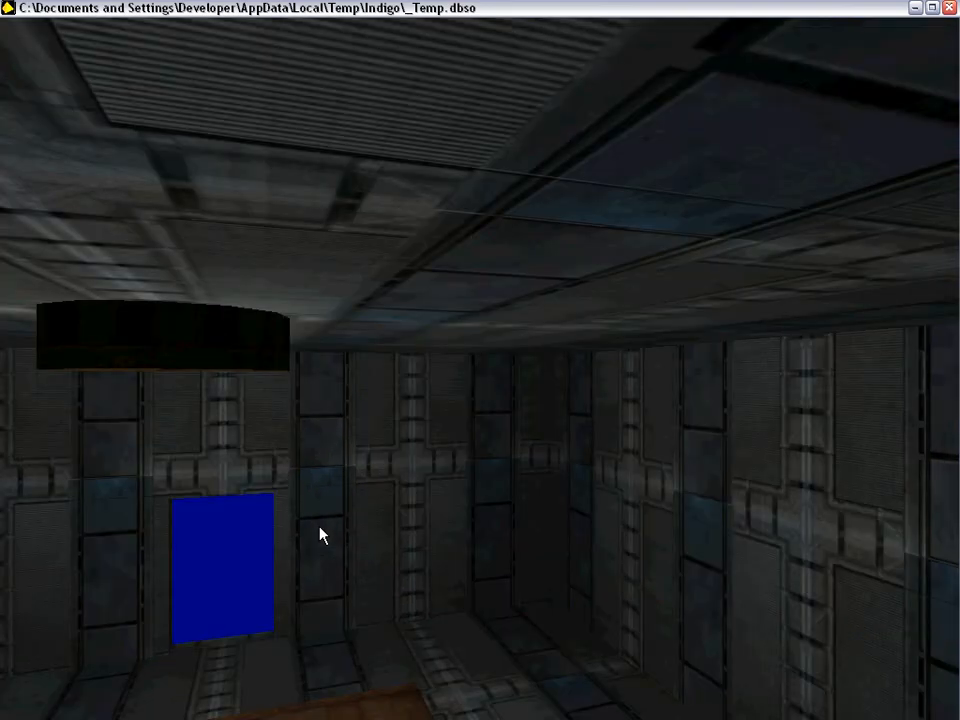
{"action": "key", "text": "Left"}
{"action": "key", "text": "Left"}
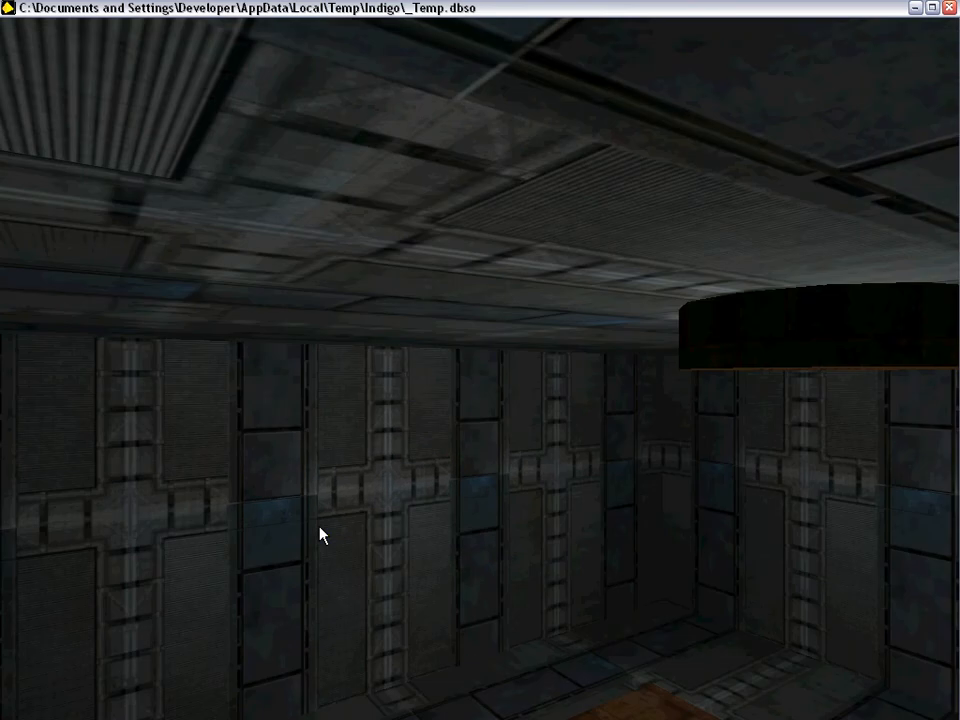
{"action": "key", "text": "Right"}
{"action": "key", "text": "Down"}
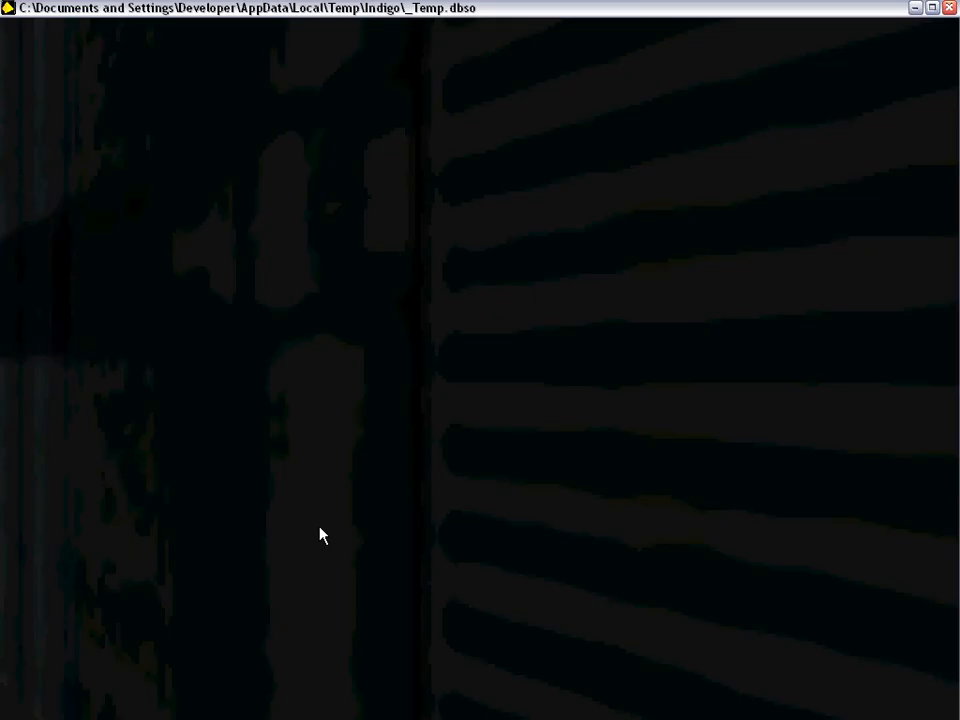
{"action": "key", "text": "Up"}
{"action": "key", "text": "Left"}
{"action": "key", "text": "Right"}
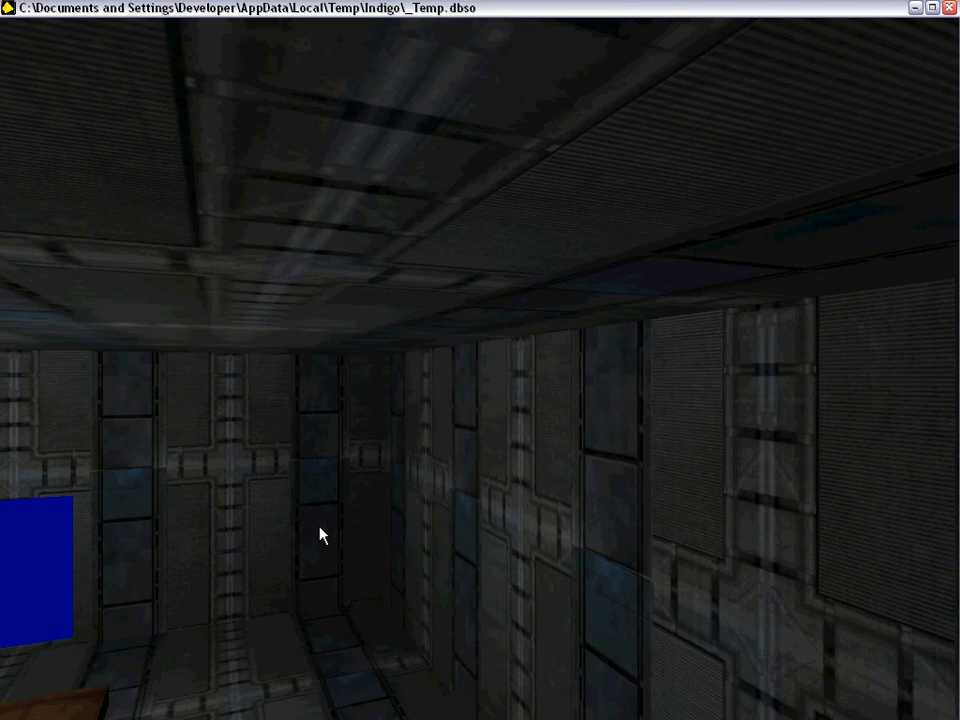
{"action": "key", "text": "Right"}
{"action": "key", "text": "Left"}
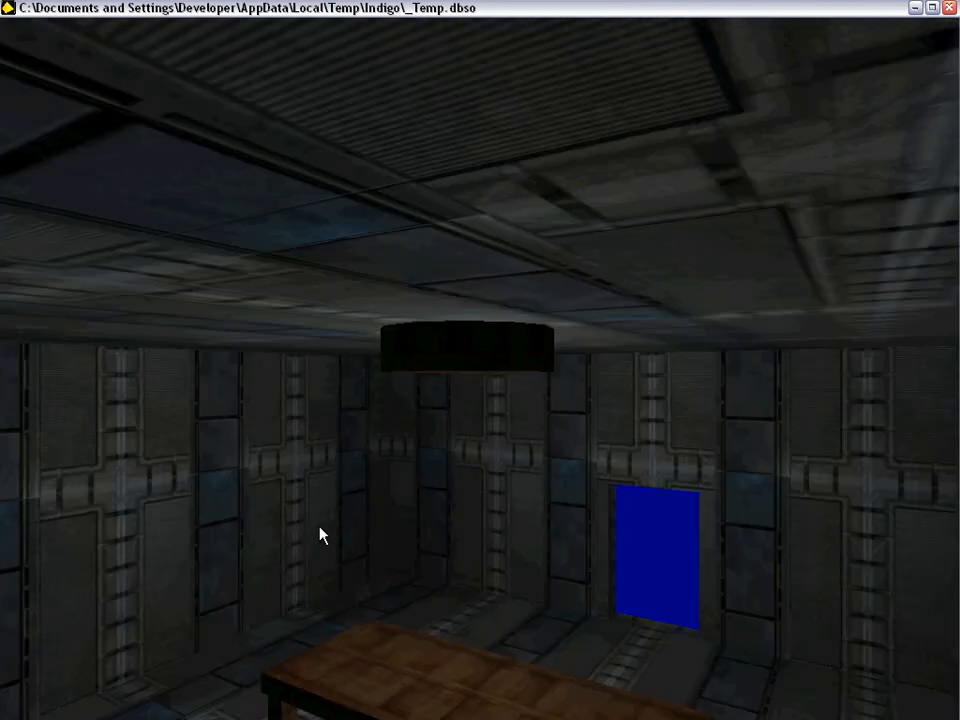
{"action": "key", "text": "Down"}
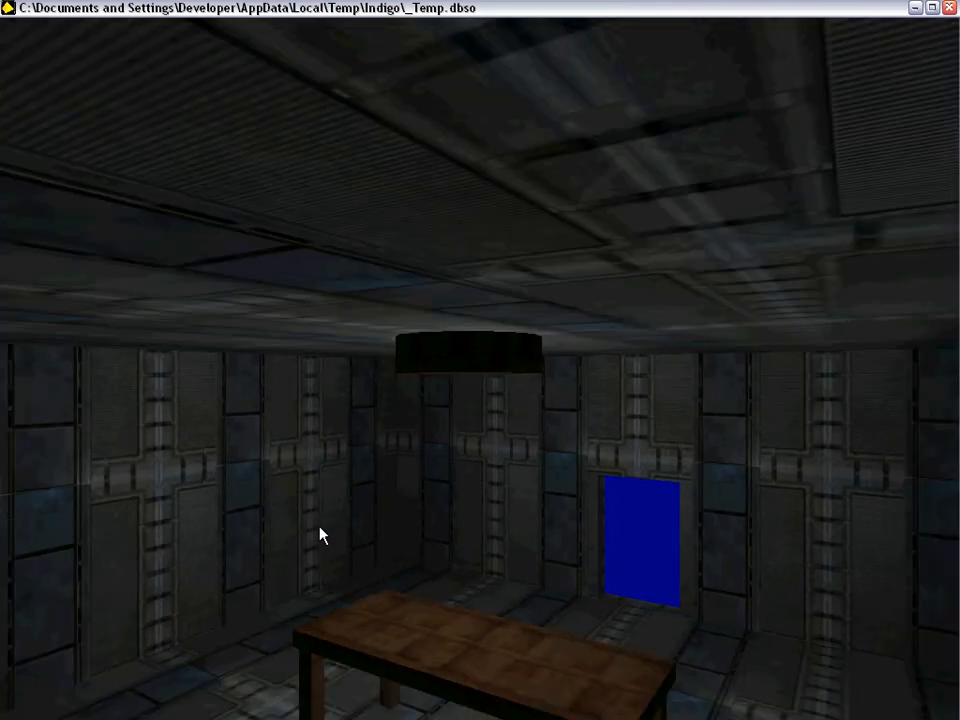
{"action": "key", "text": "Up"}
{"action": "key", "text": "Up"}
{"action": "key", "text": "Left"}
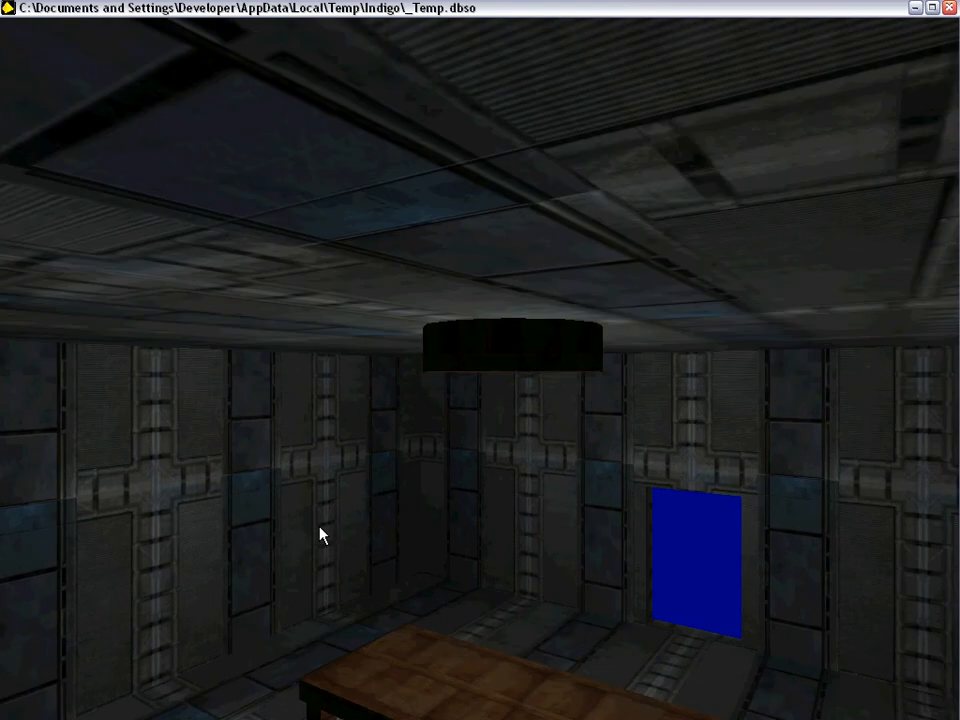
{"action": "key", "text": "Left"}
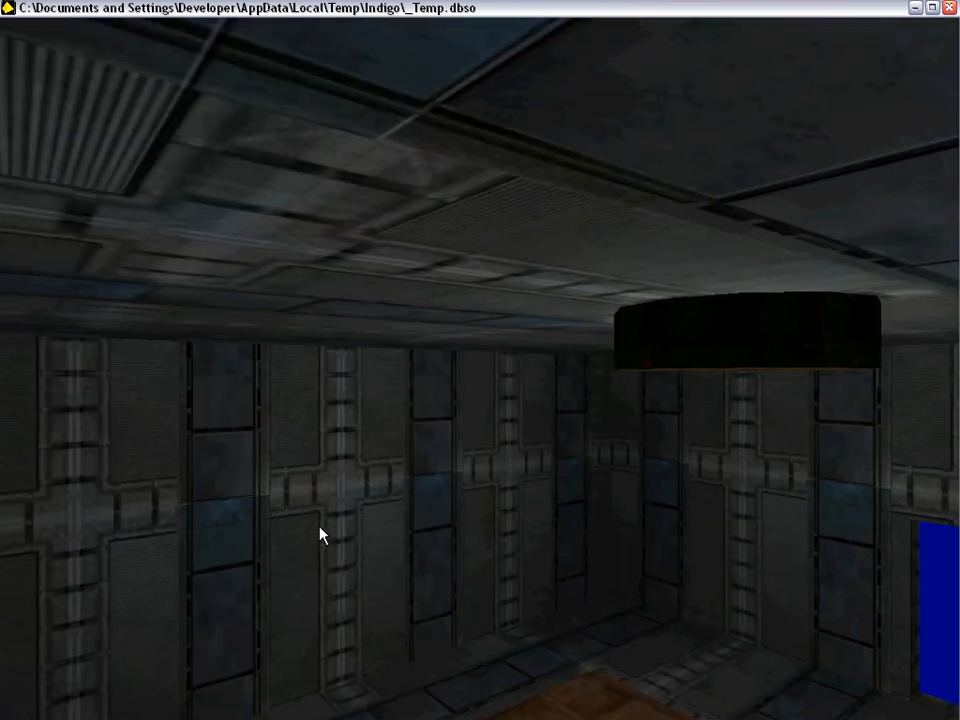
{"action": "key", "text": "Left"}
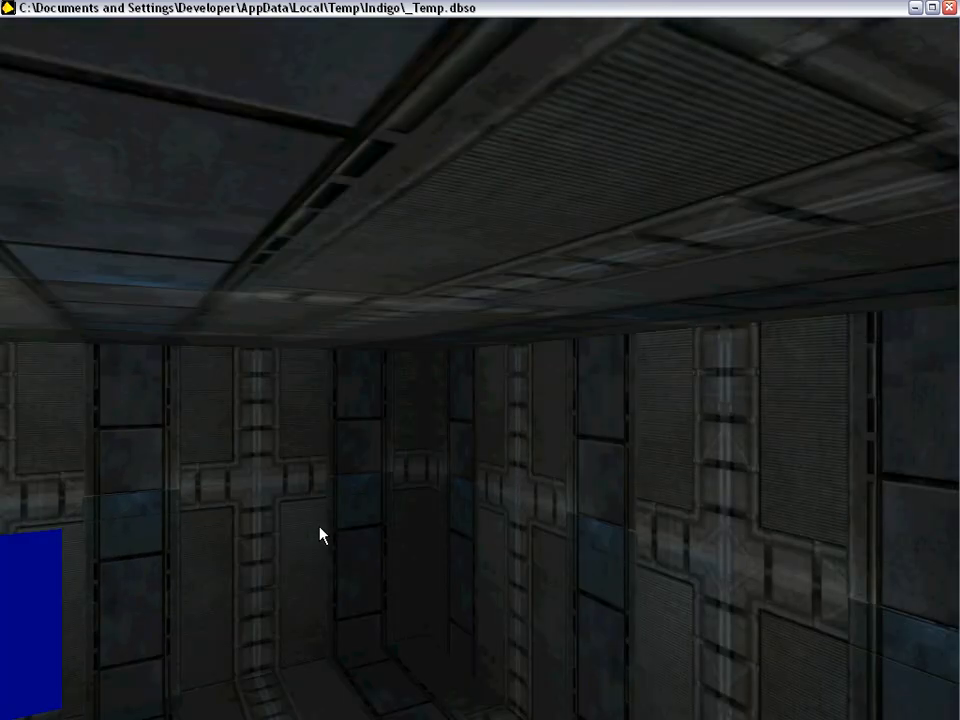
Move the camera towards and around the ceiling torus to inspect its lighting and the surrounding ceiling from several angles
{"action": "key", "text": "Left"}
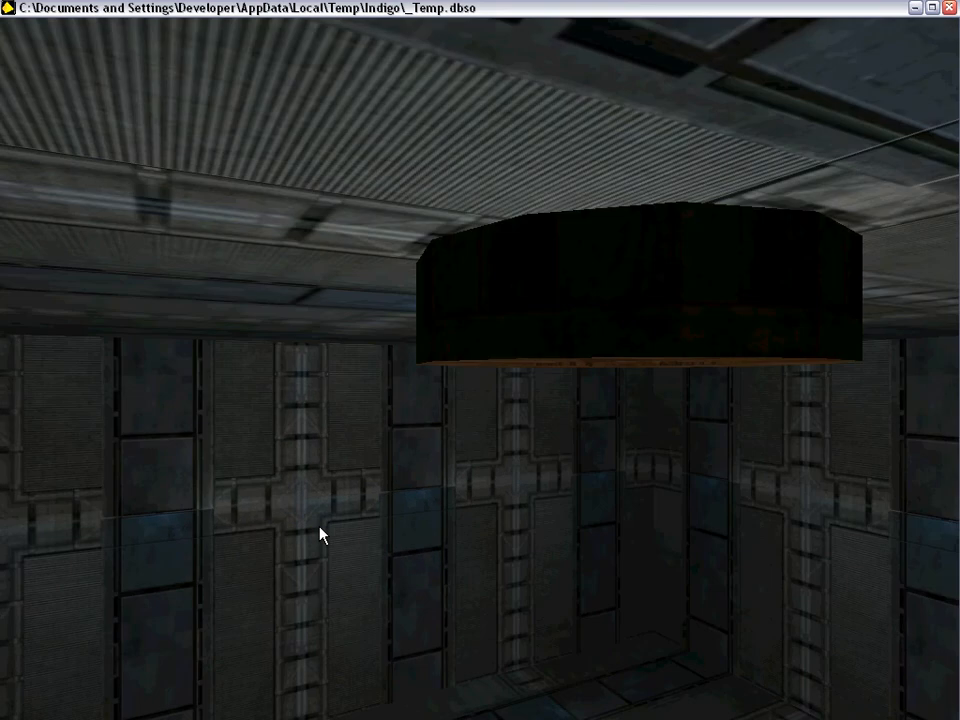
{"action": "key", "text": "Down"}
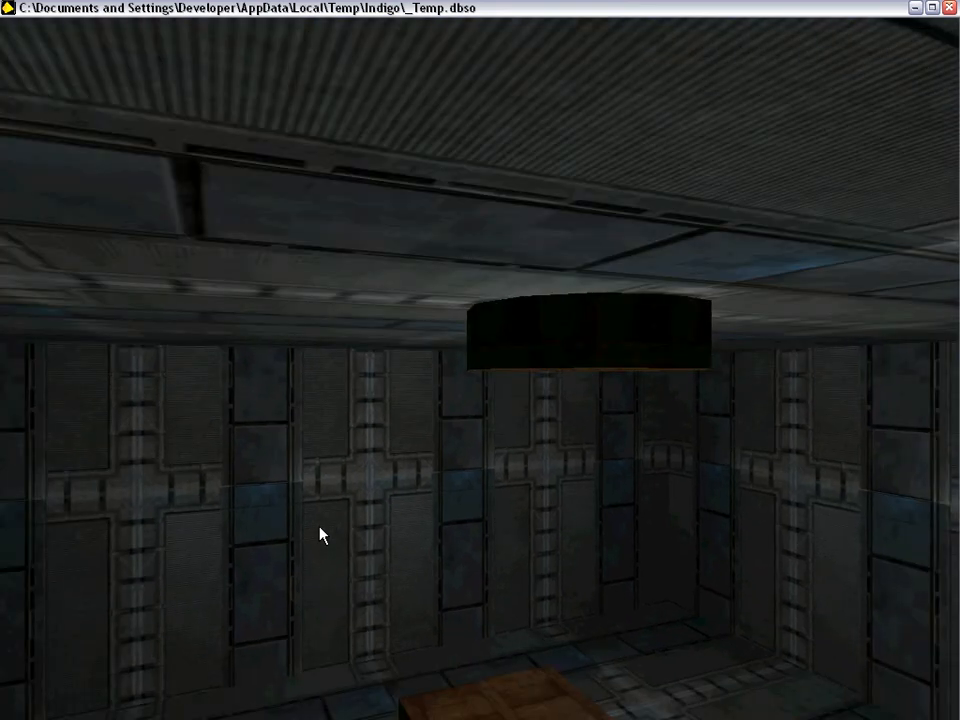
{"action": "key", "text": "Left"}
{"action": "key", "text": "Right"}
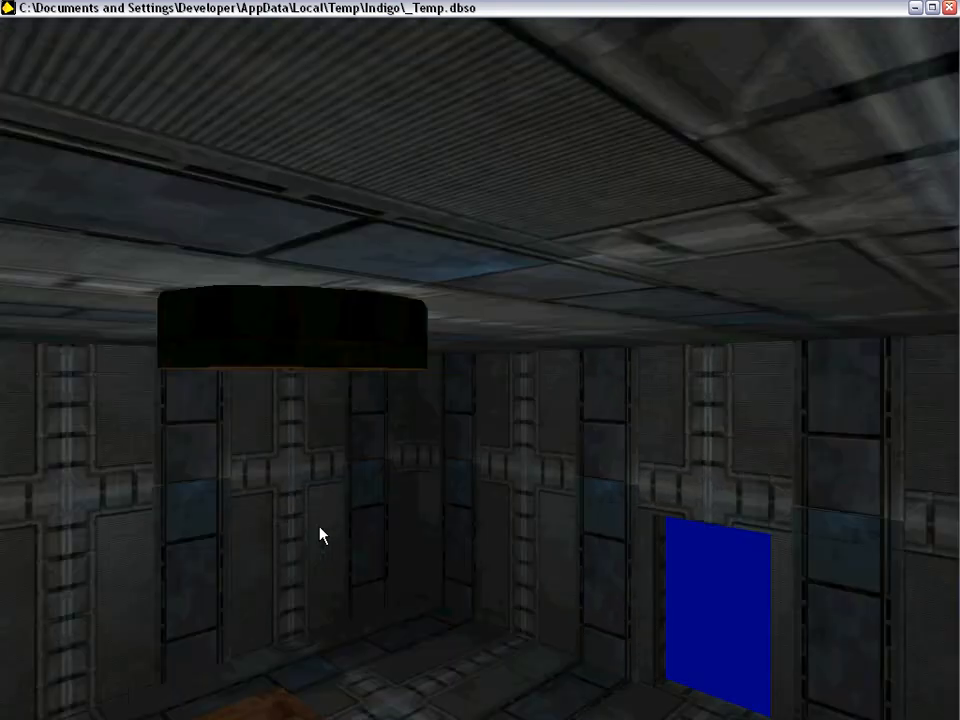
{"action": "key", "text": "Up"}
{"action": "key", "text": "Up"}
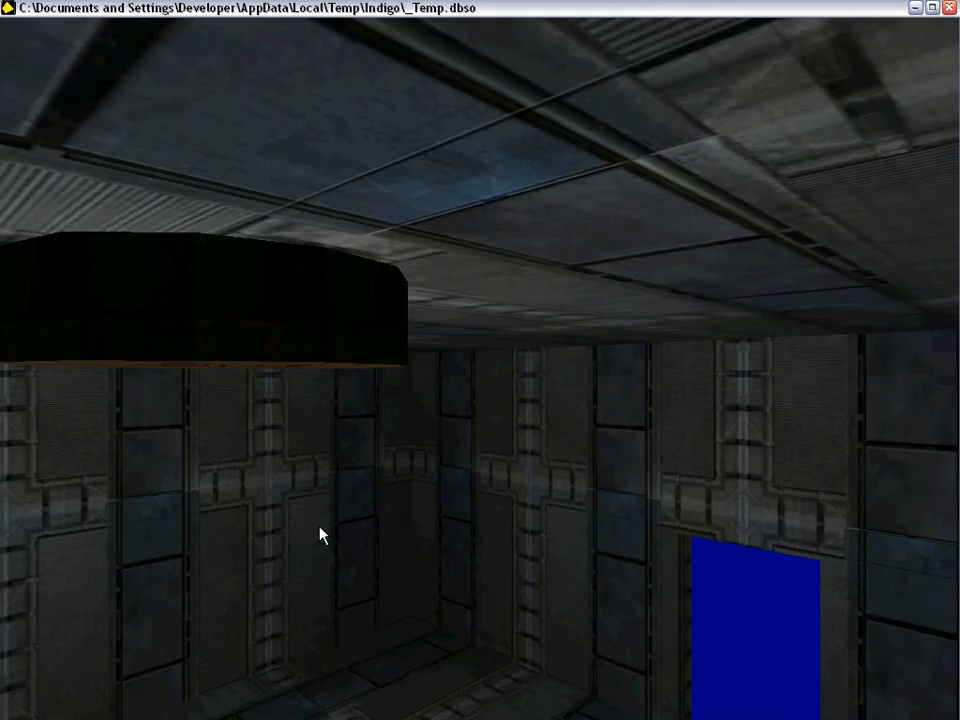
{"action": "key", "text": "Left"}
{"action": "key", "text": "Up"}
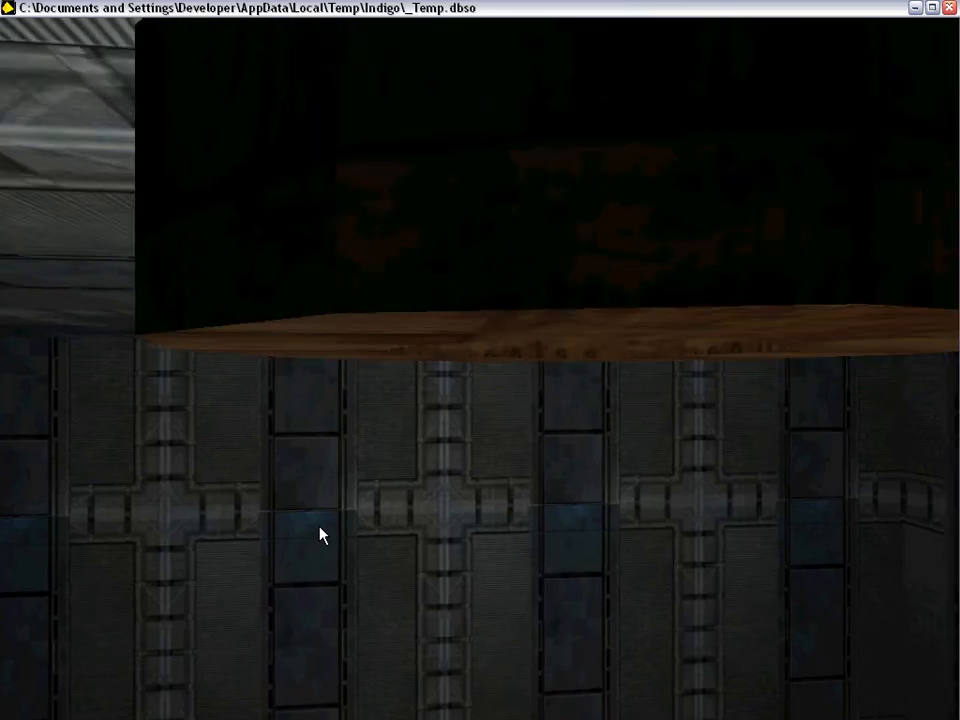
{"action": "key", "text": "Down"}
{"action": "key", "text": "Down"}
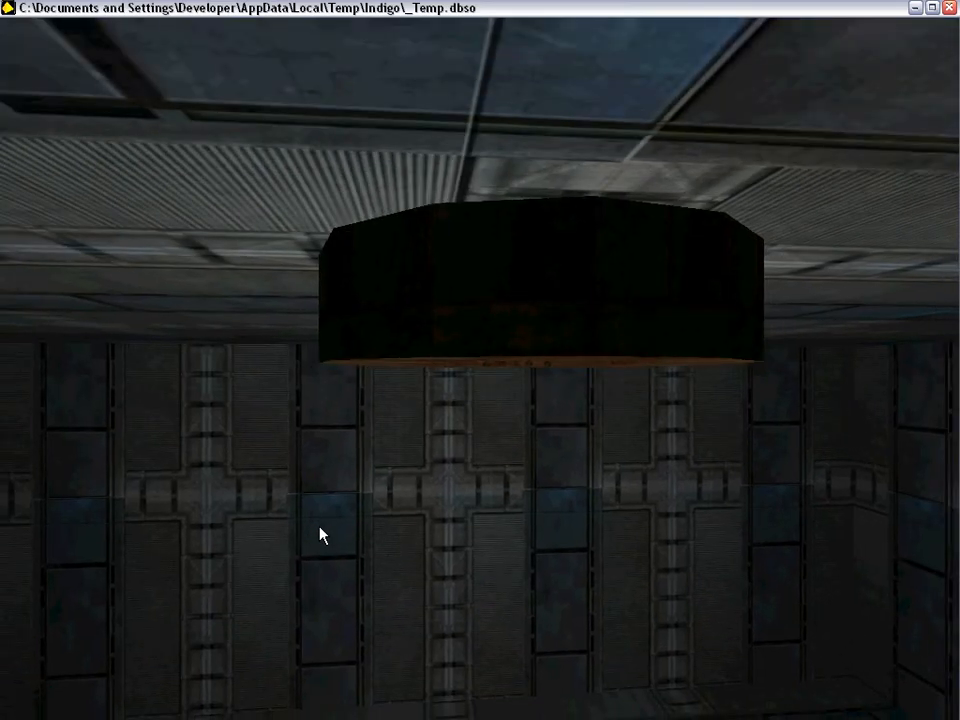
{"action": "key", "text": "Right"}
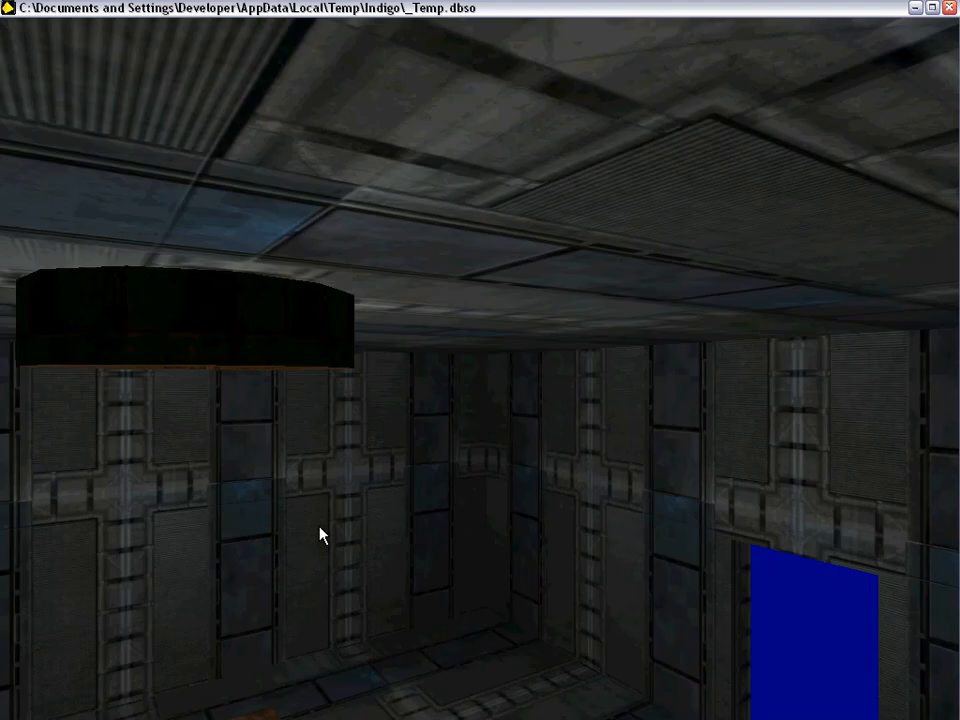
{"action": "key", "text": "Left"}
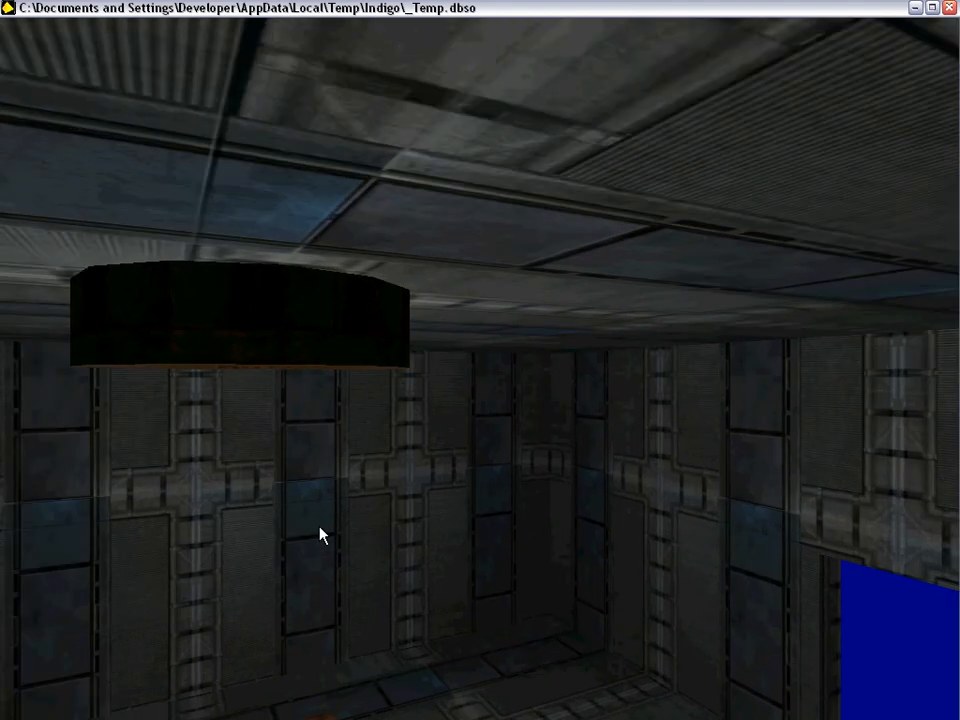
{"action": "key", "text": "Left"}
{"action": "key", "text": "Down"}
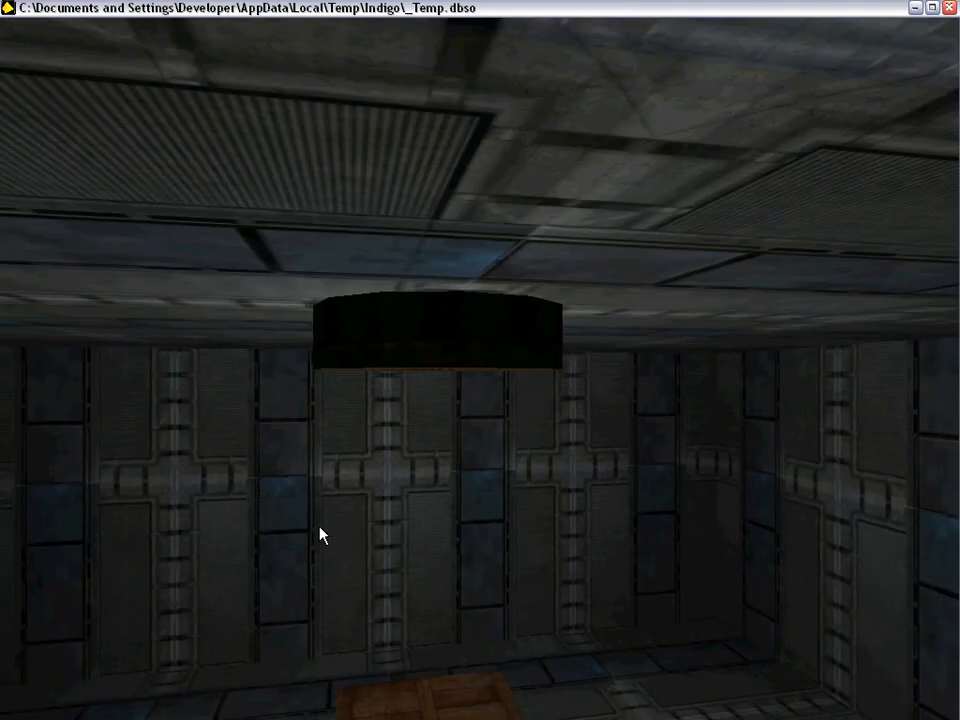